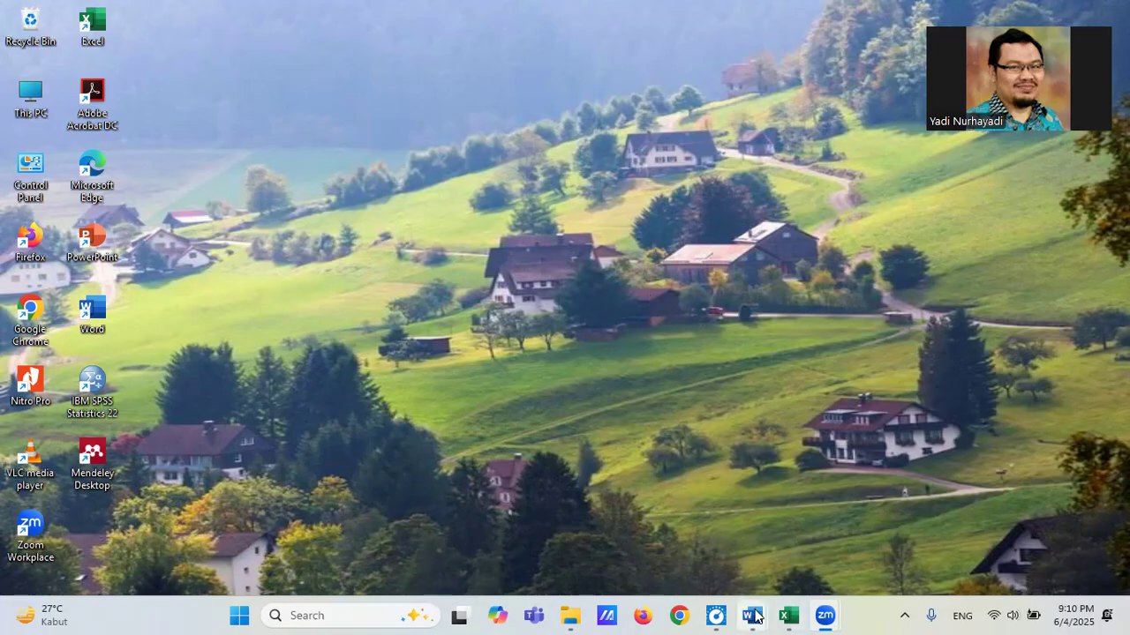
Bring up the statistika05 document in Word and the Video Analisis Data Berkala workbook in Excel side by side.
mouse_move(755, 616)
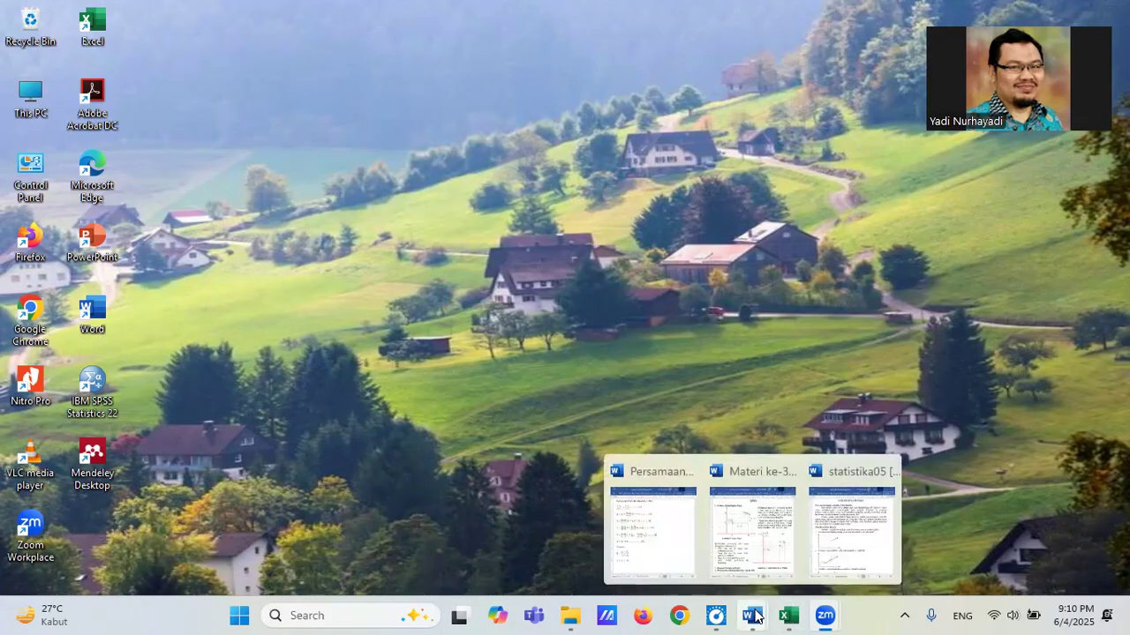
left_click(850, 549)
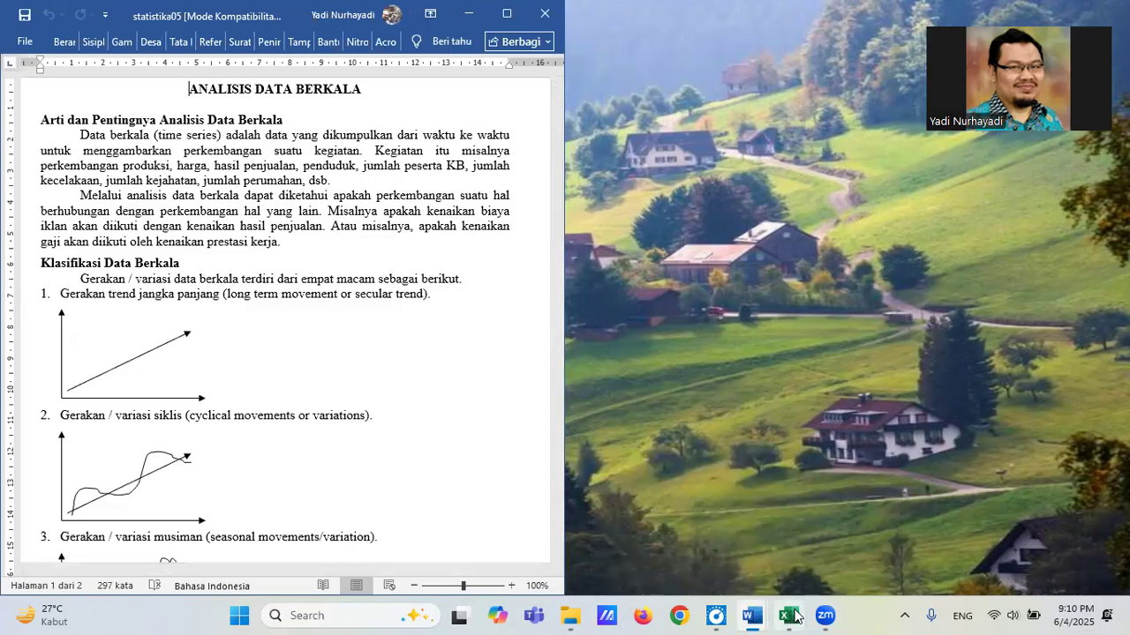
mouse_move(789, 616)
left_click(777, 530)
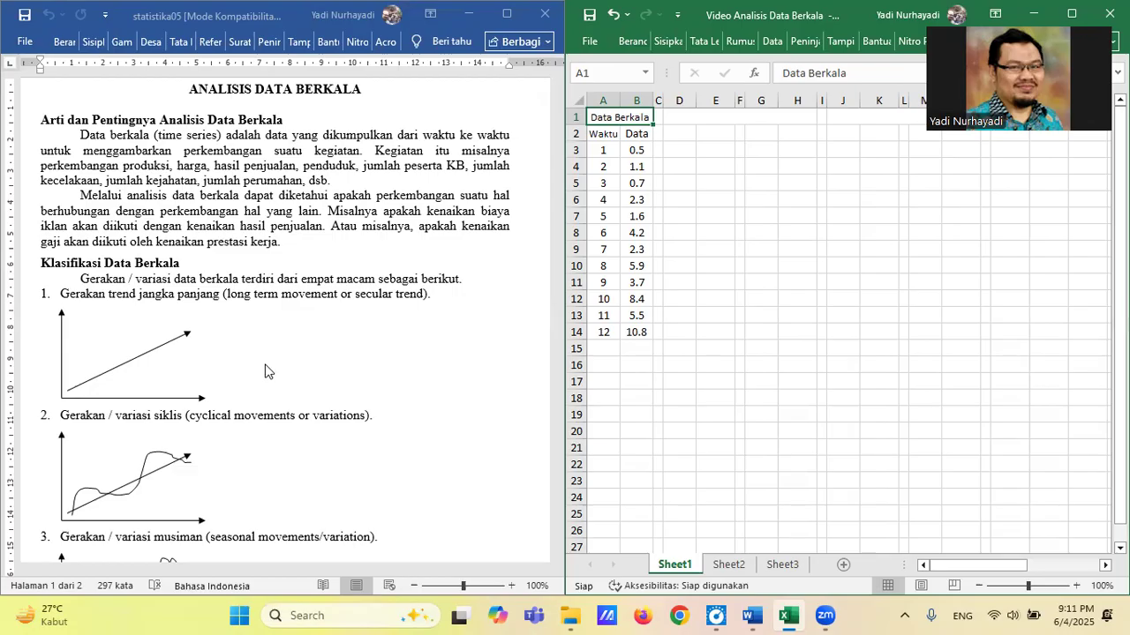
Read through the document's four types of time-series movement and the list of methods for determining a trend.
scroll(265, 372, "down", 3)
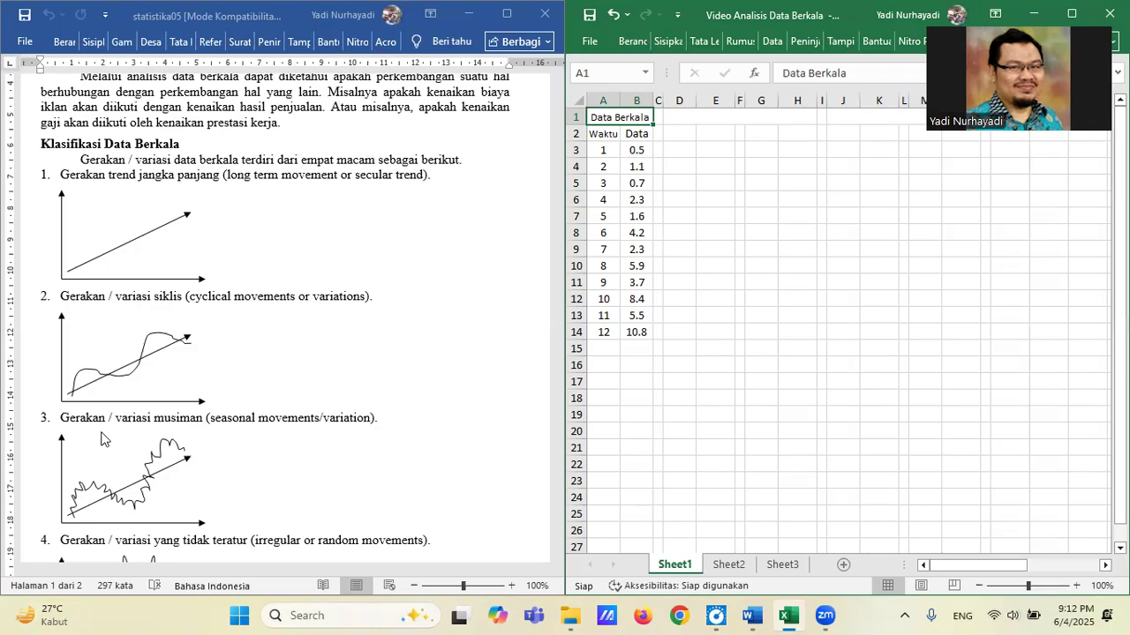
scroll(379, 464, "down", 3)
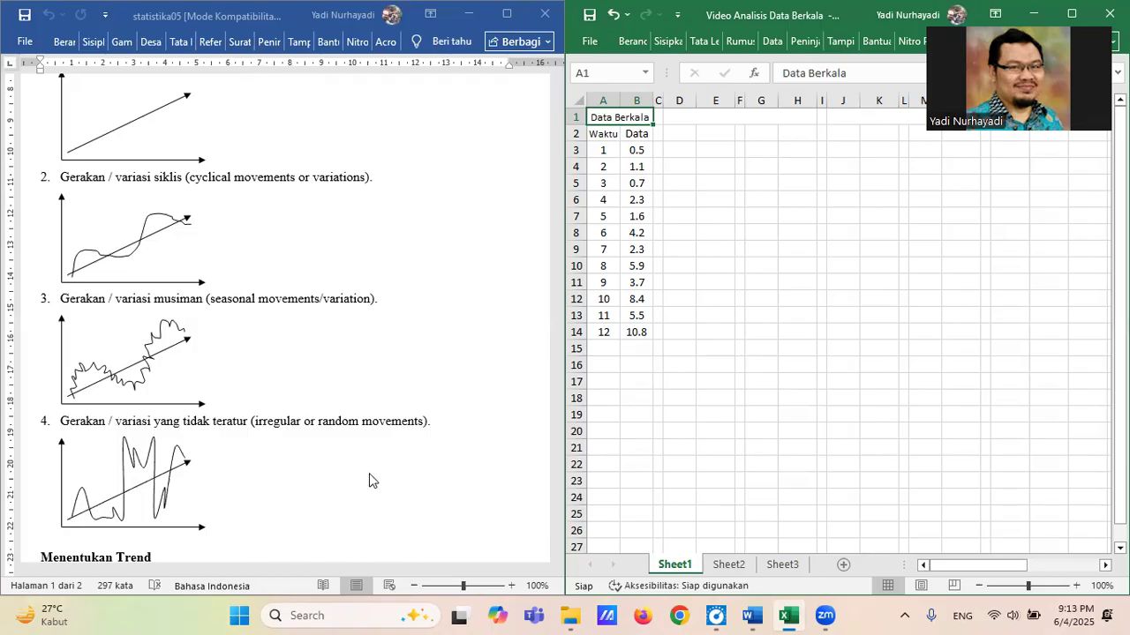
scroll(367, 465, "down", 3)
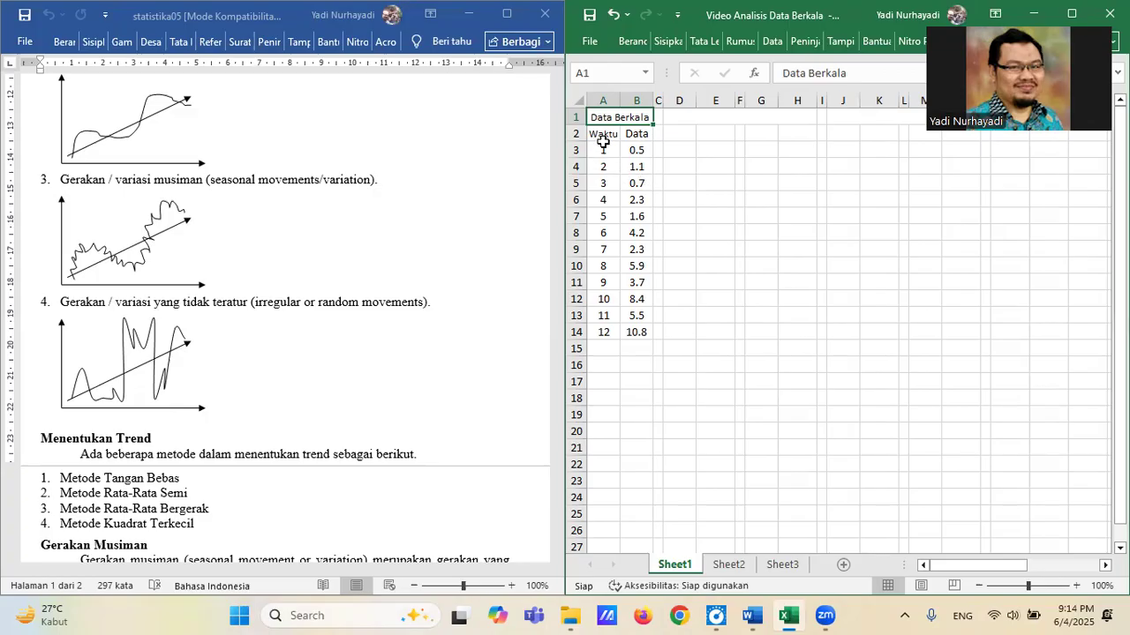
Examine the Waktu values in A3:A14 and the start of the Data column on Sheet1 of the workbook.
left_click_drag(604, 150, 600, 329)
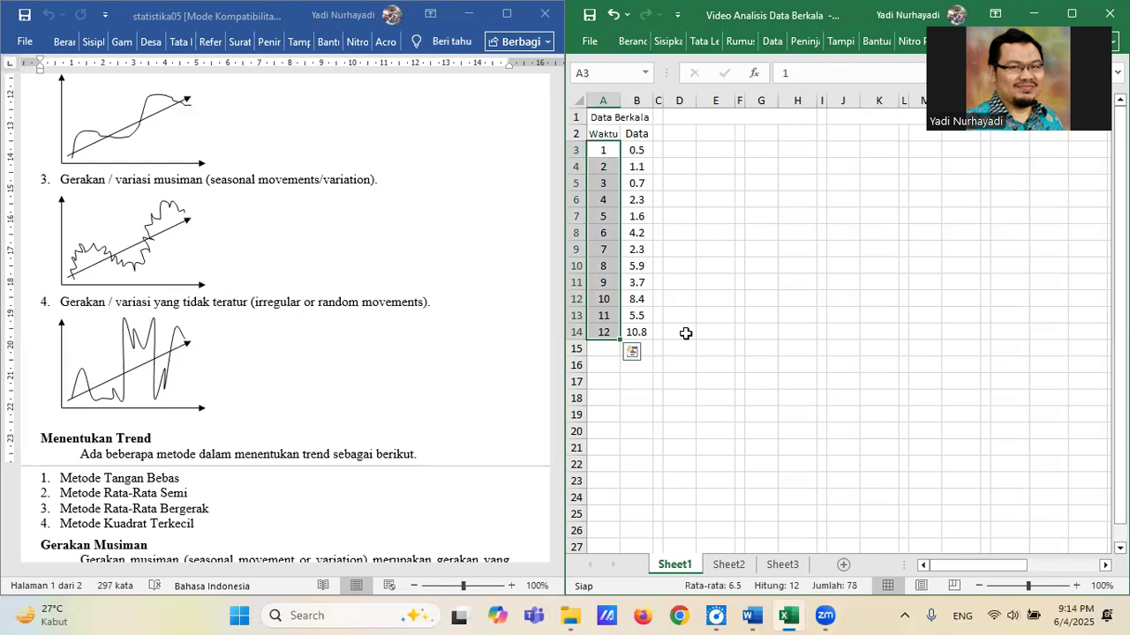
left_click(605, 151)
left_click(601, 332)
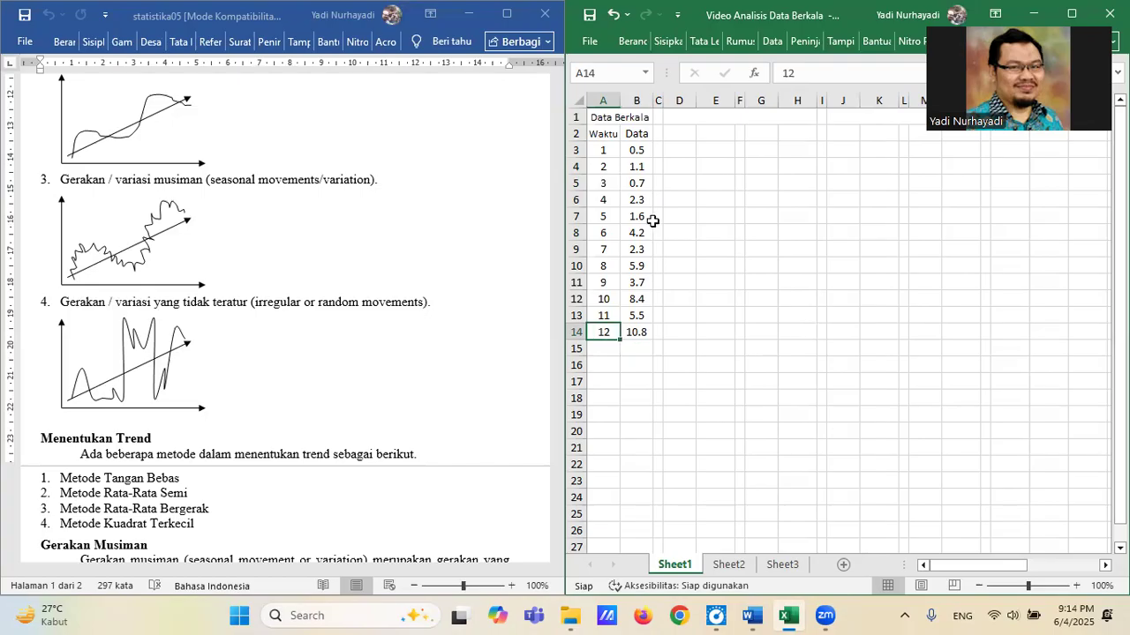
left_click(639, 149)
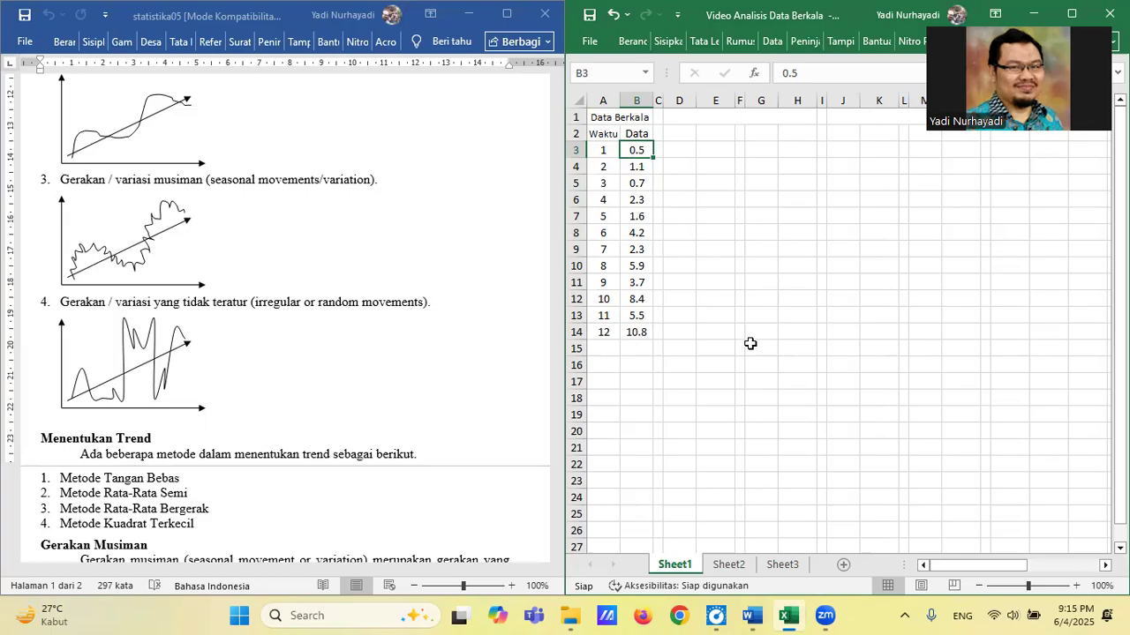
Insert a markers-only scatter chart from the Waktu and Data values in A3:B14.
key("Left")
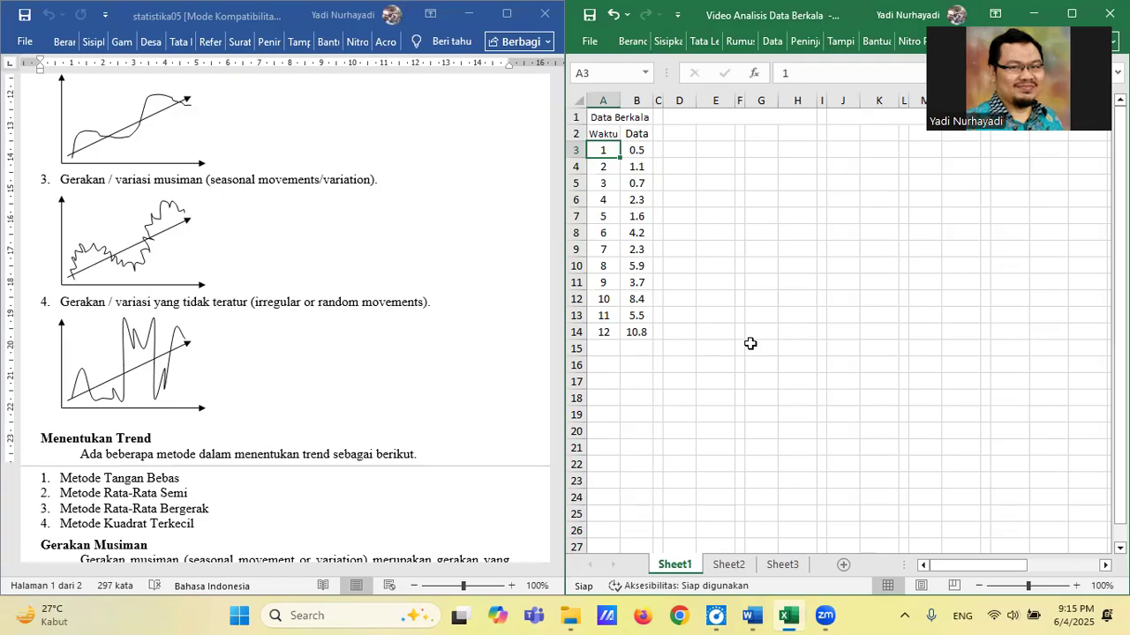
key("shift+Right")
key("shift+Down")
key("shift+Down")
key("shift+Down")
key("shift+Down")
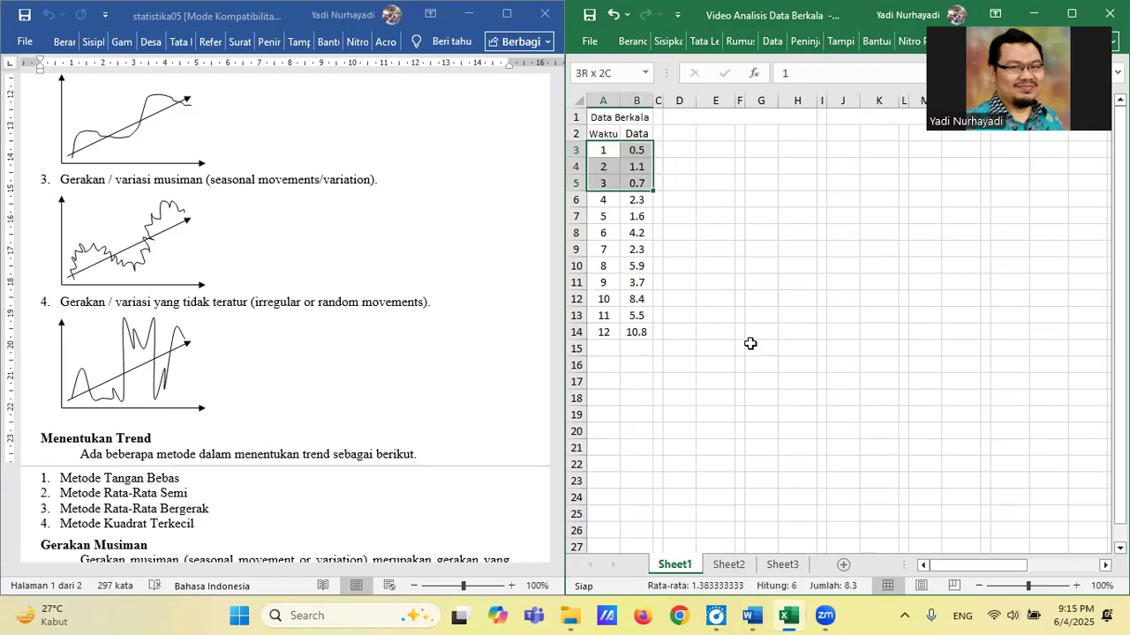
key("shift+Down")
key("shift+Down")
key("shift+Down")
key("shift+Down")
key("shift+Down")
key("shift+Down")
key("shift+Down")
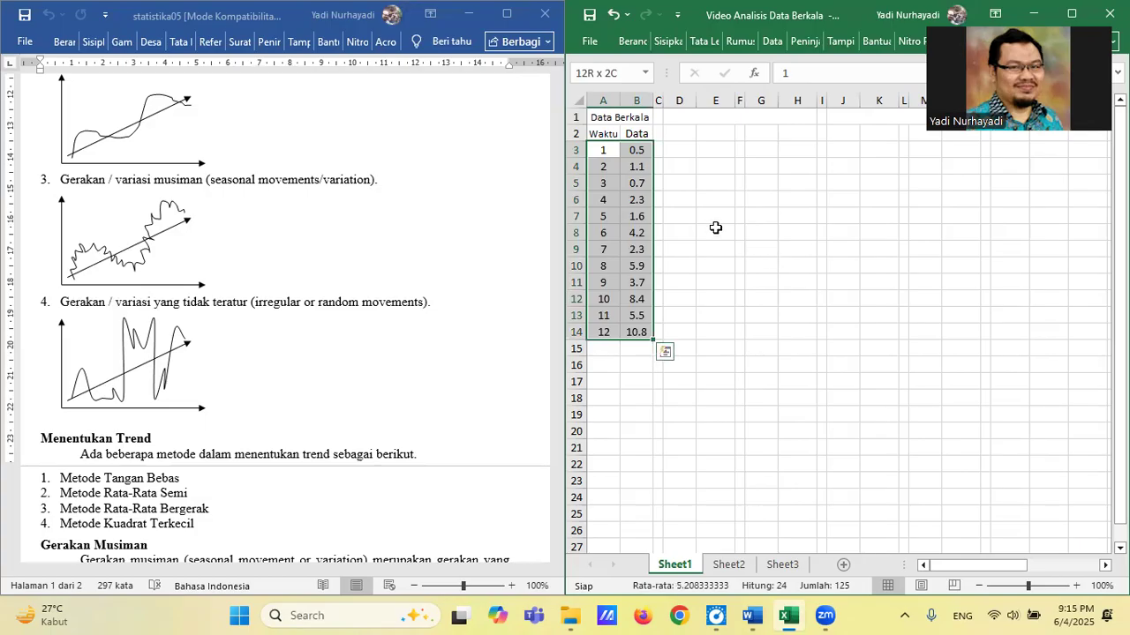
left_click(668, 42)
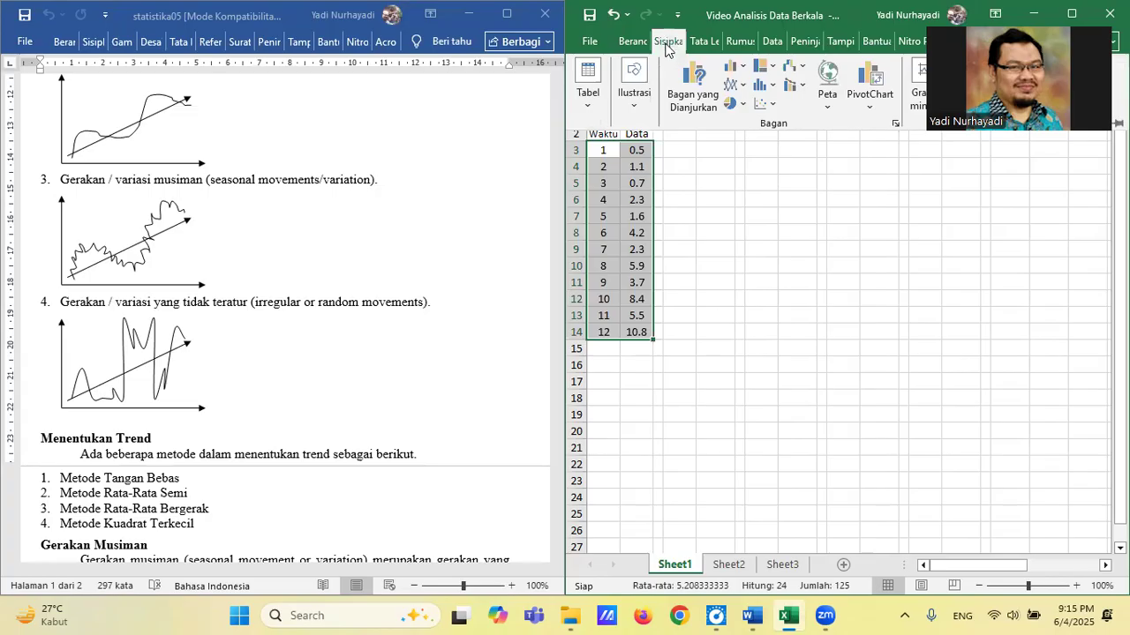
left_click(771, 107)
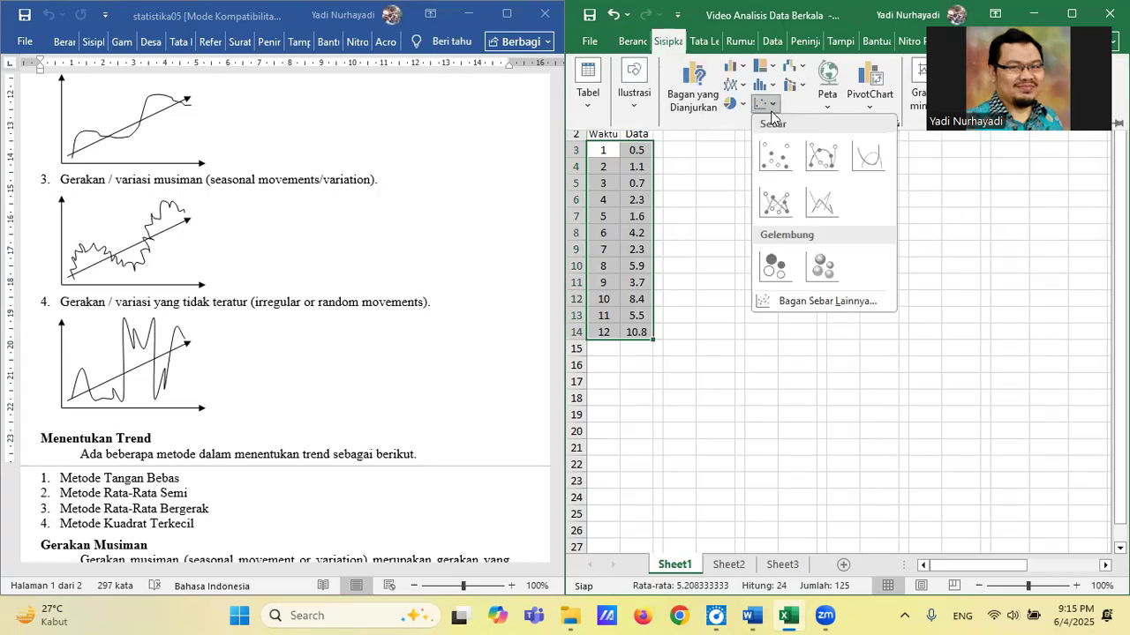
left_click(776, 157)
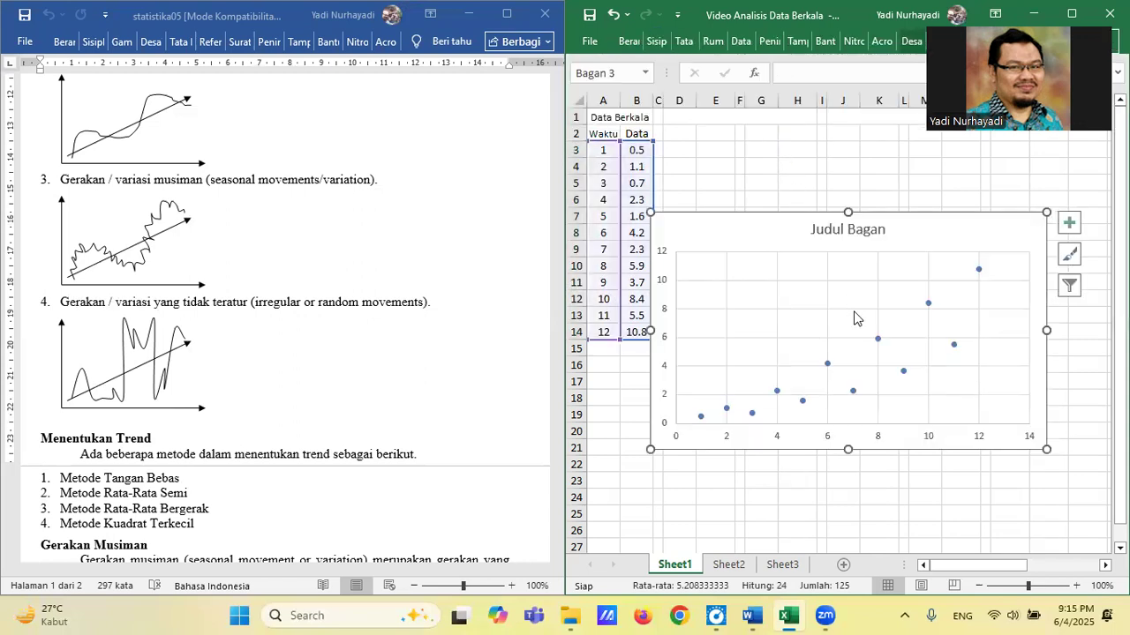
Move the scatter chart down to start at about row 12 and remove its placeholder title.
left_click_drag(774, 230, 792, 306)
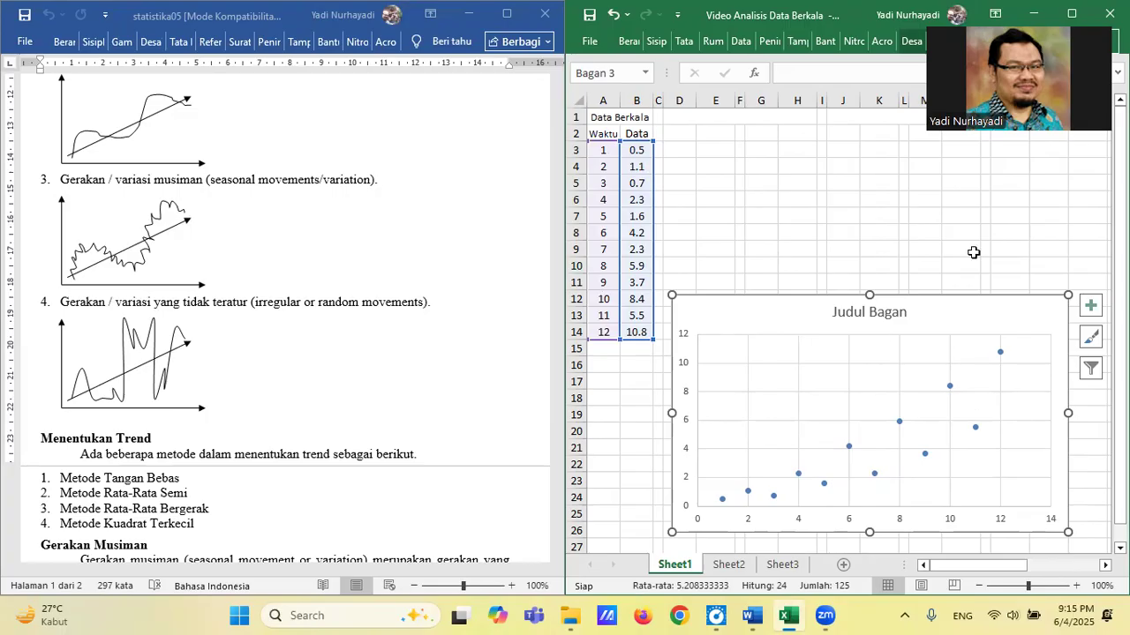
left_click(890, 313)
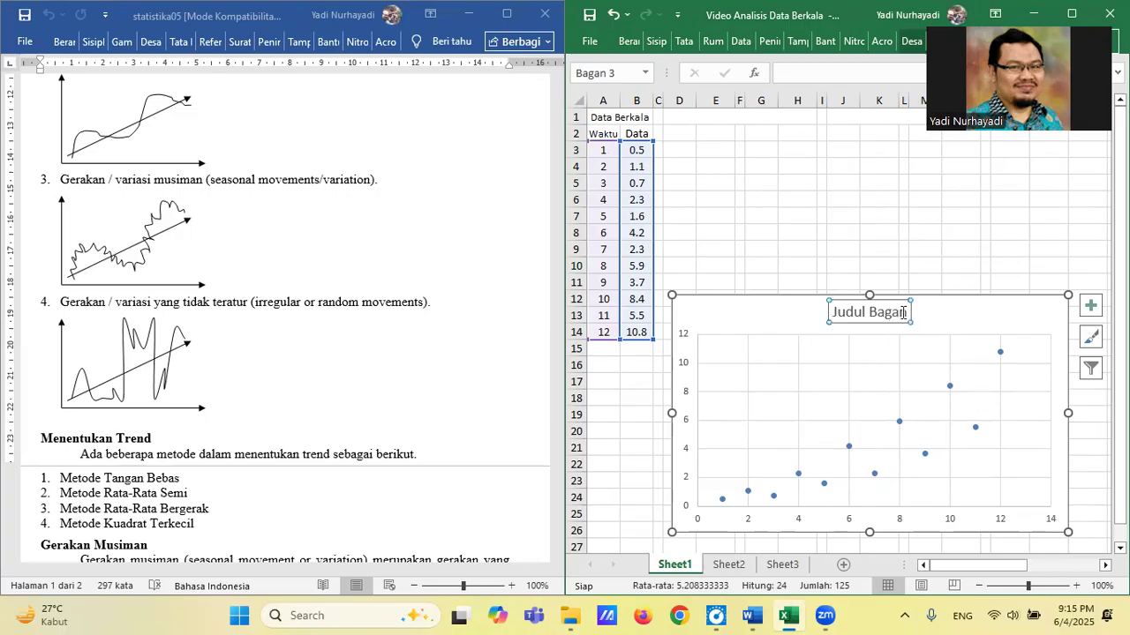
key("BackSpace")
key("BackSpace")
key("BackSpace")
key("BackSpace")
key("BackSpace")
key("BackSpace")
key("BackSpace")
key("BackSpace")
key("BackSpace")
key("BackSpace")
key("BackSpace")
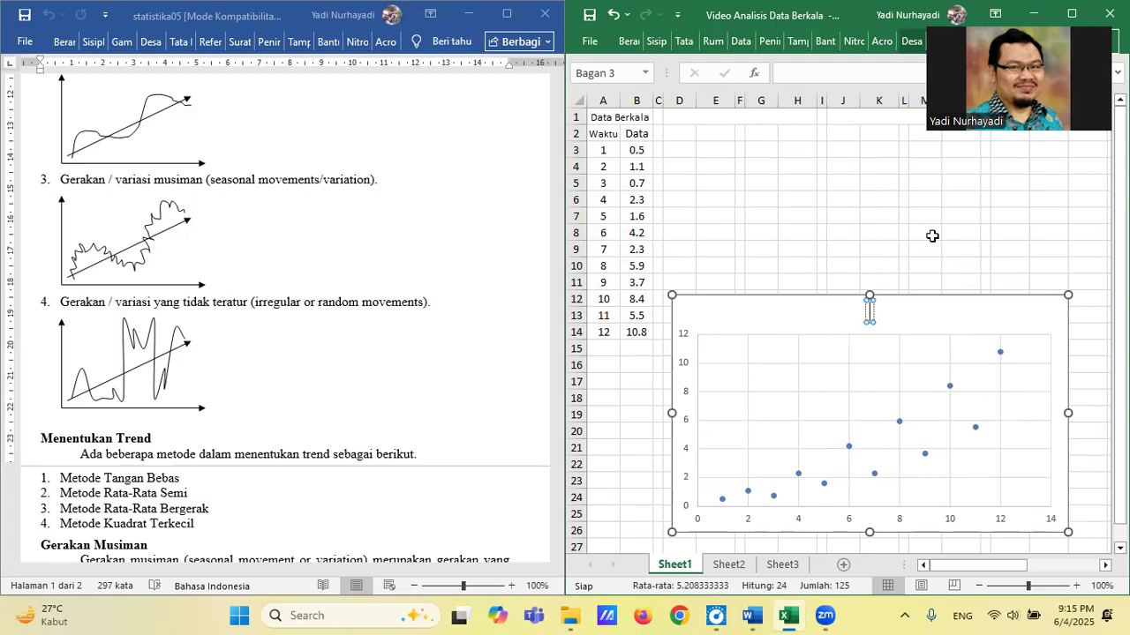
left_click(955, 281)
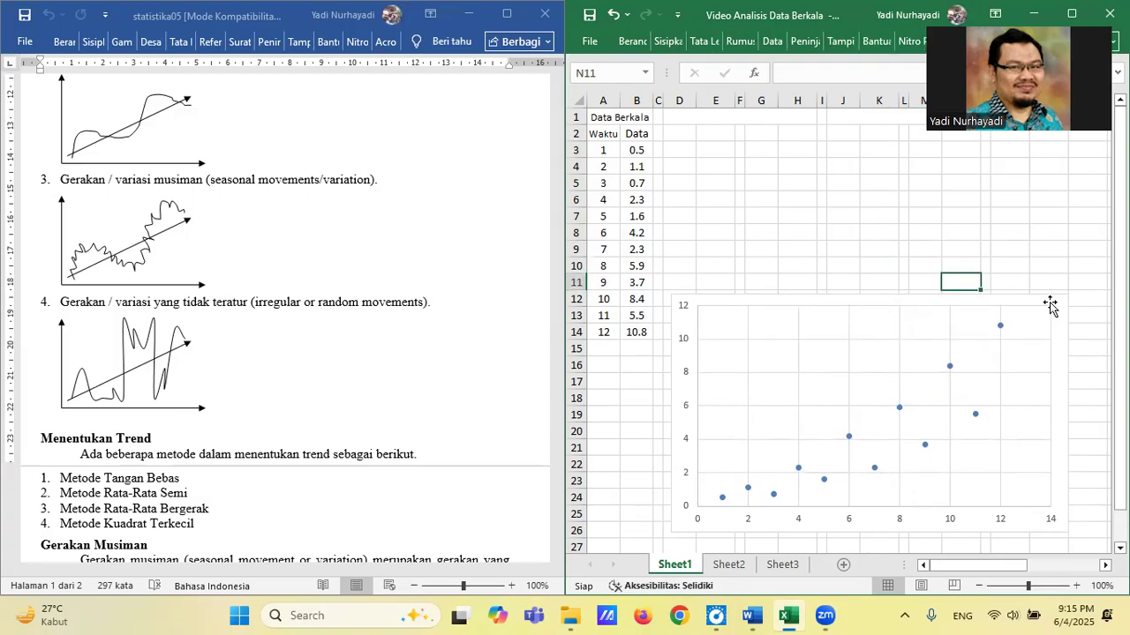
Rename the scatter chart's data series as Data in the chart's data source settings.
left_click(950, 367)
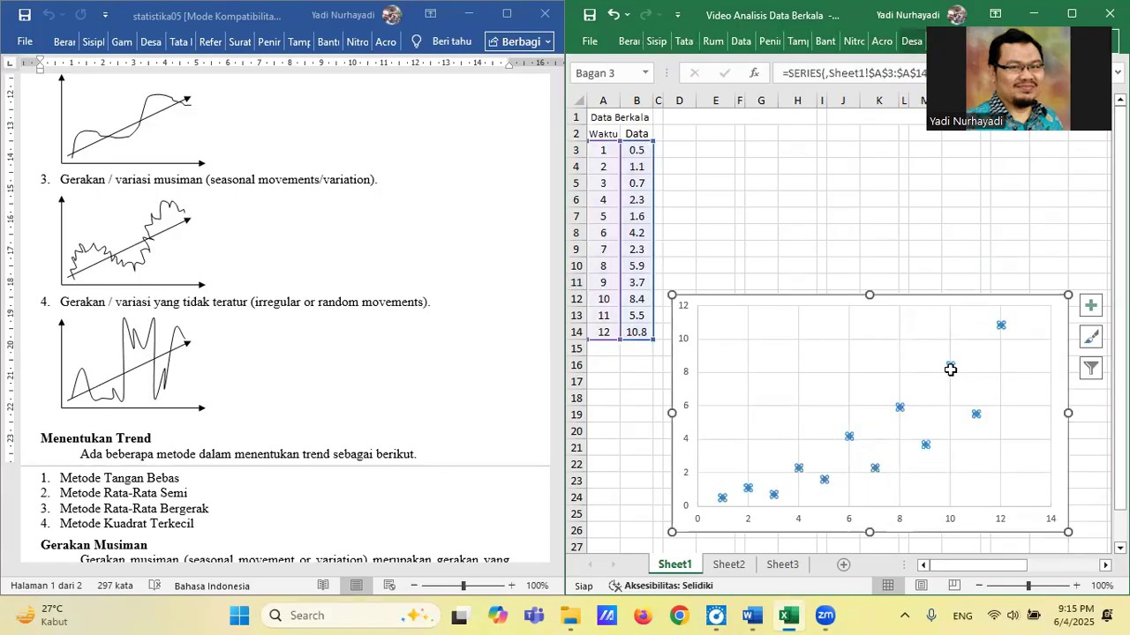
right_click(950, 366)
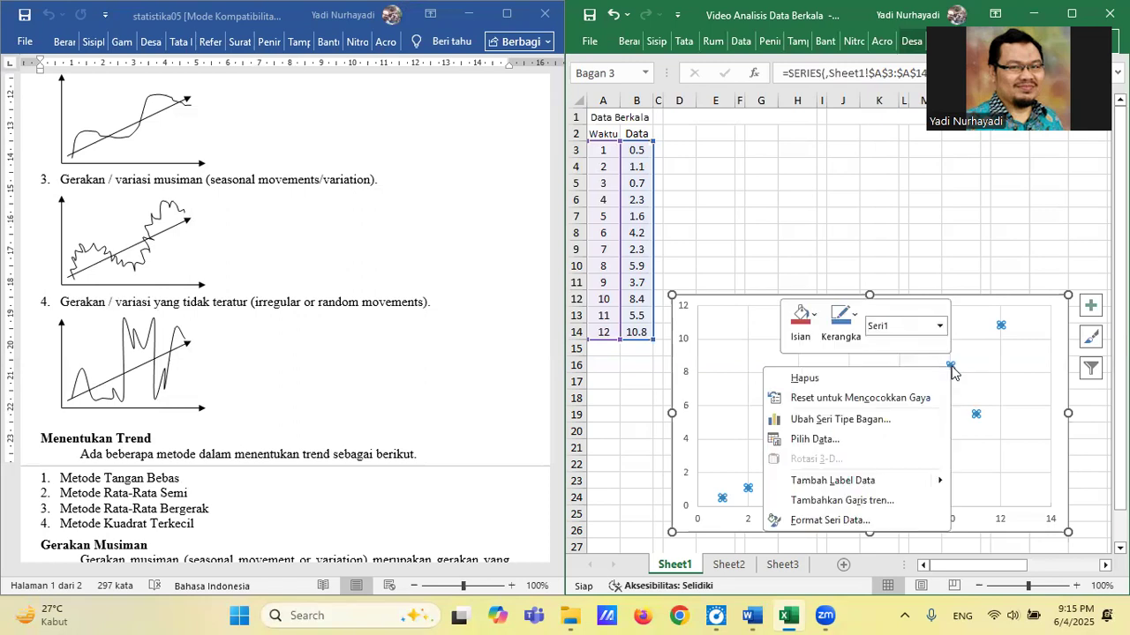
left_click(845, 437)
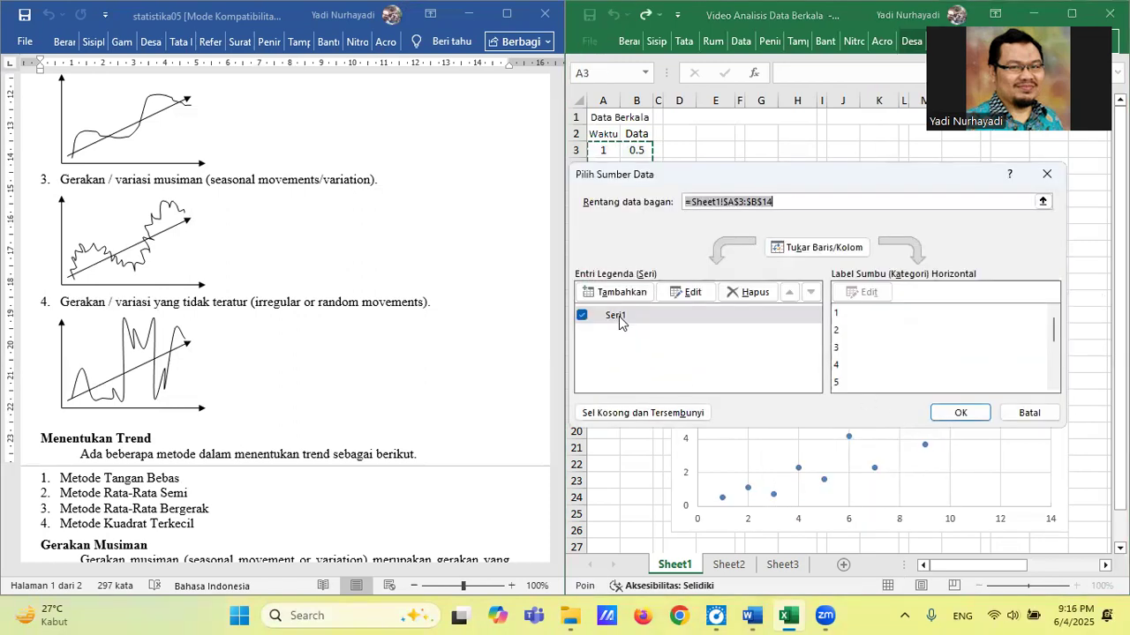
left_click(619, 316)
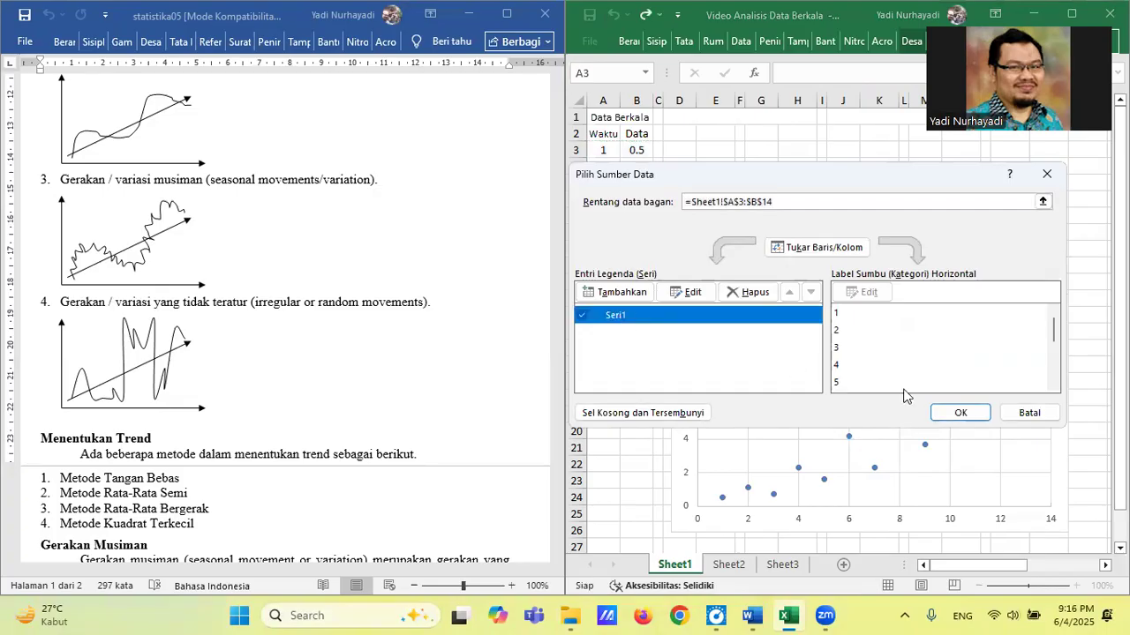
left_click(693, 293)
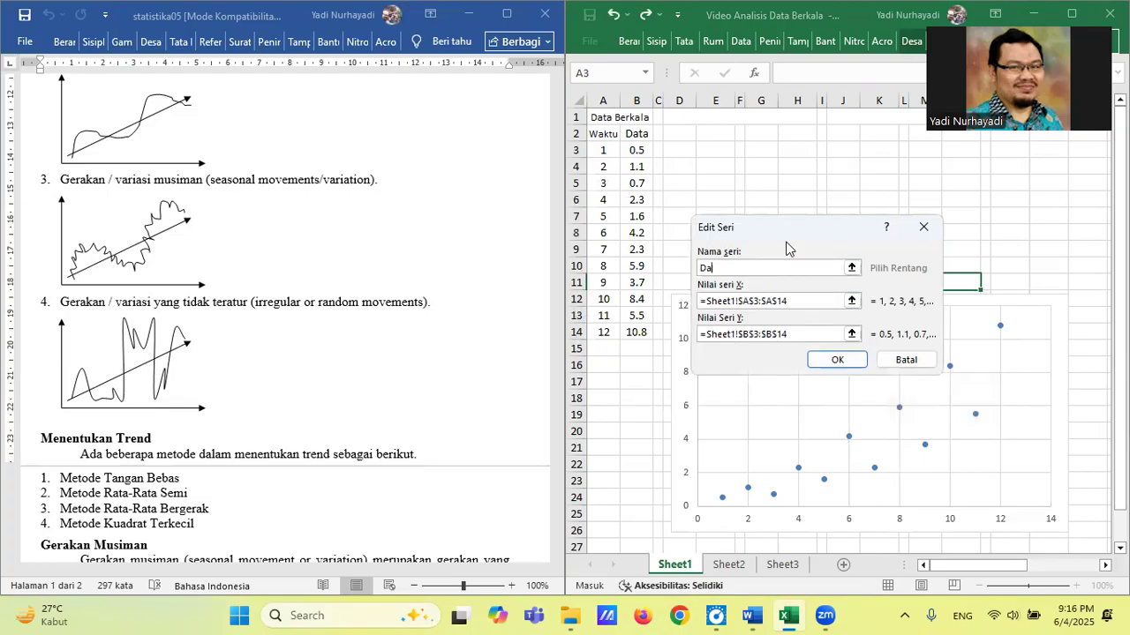
type("Data")
left_click(837, 360)
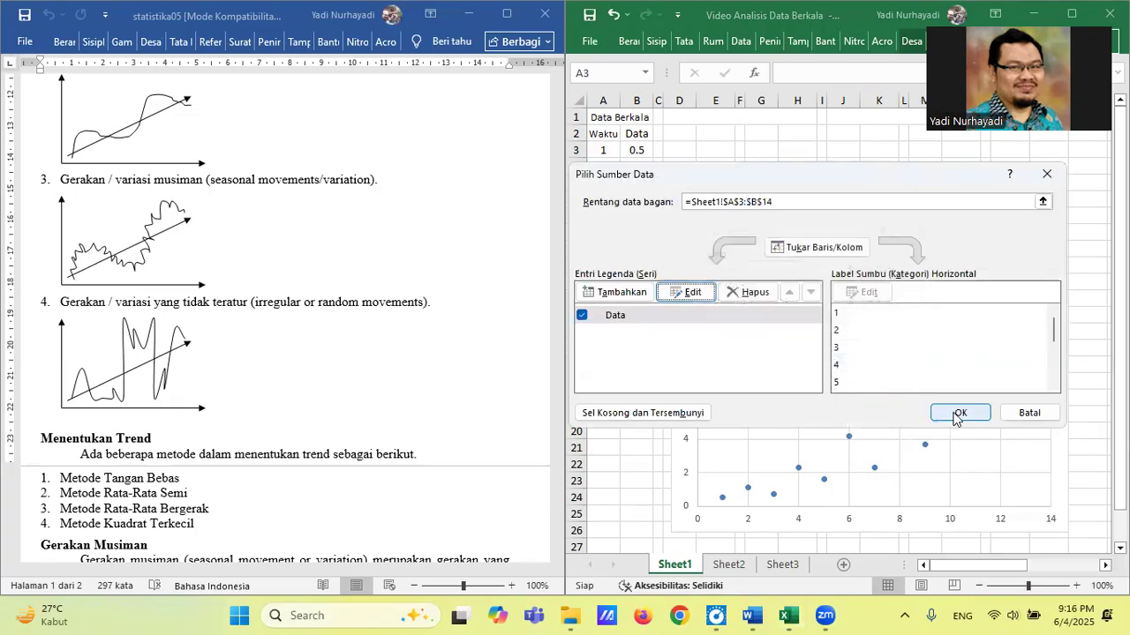
left_click(959, 412)
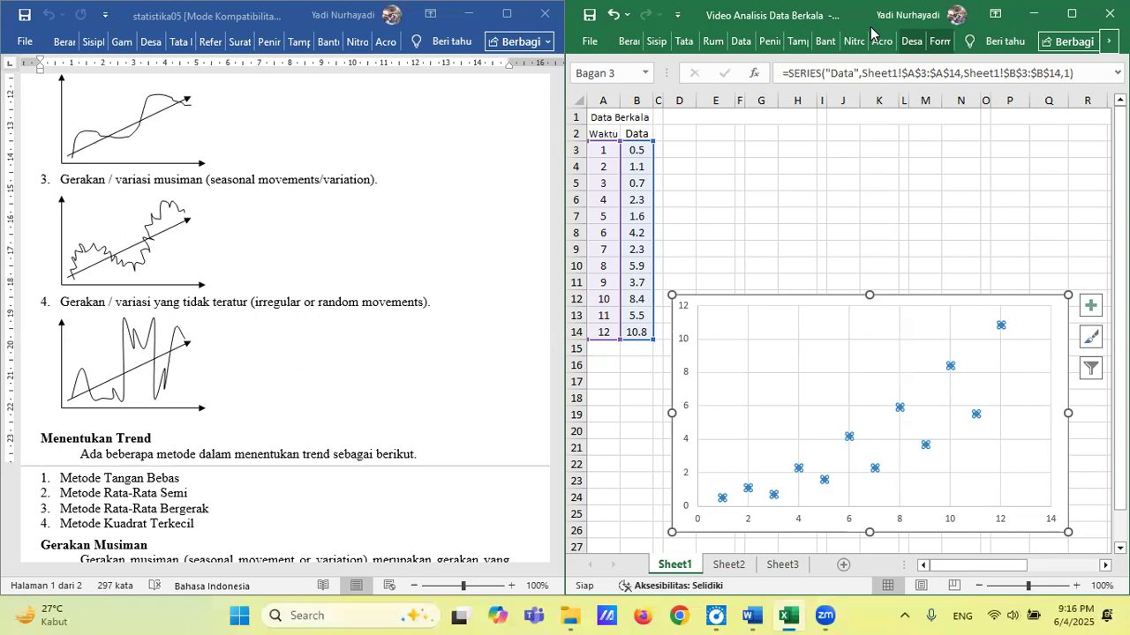
Display the full ribbon with its commands and maximize the workbook window.
left_click(995, 18)
left_click(1003, 143)
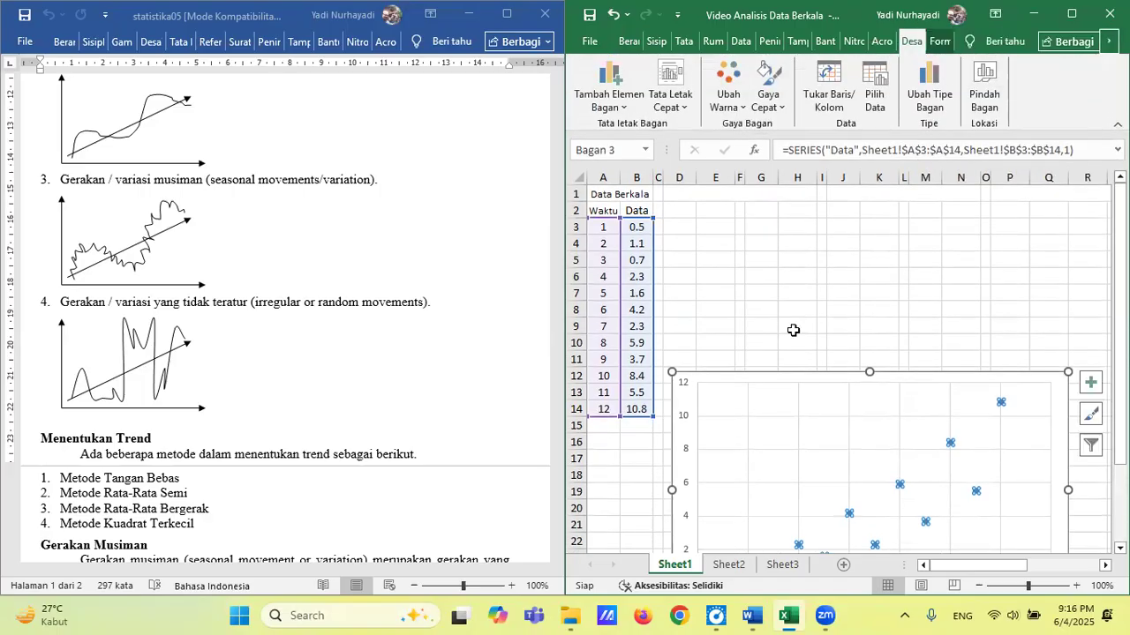
left_click(1066, 15)
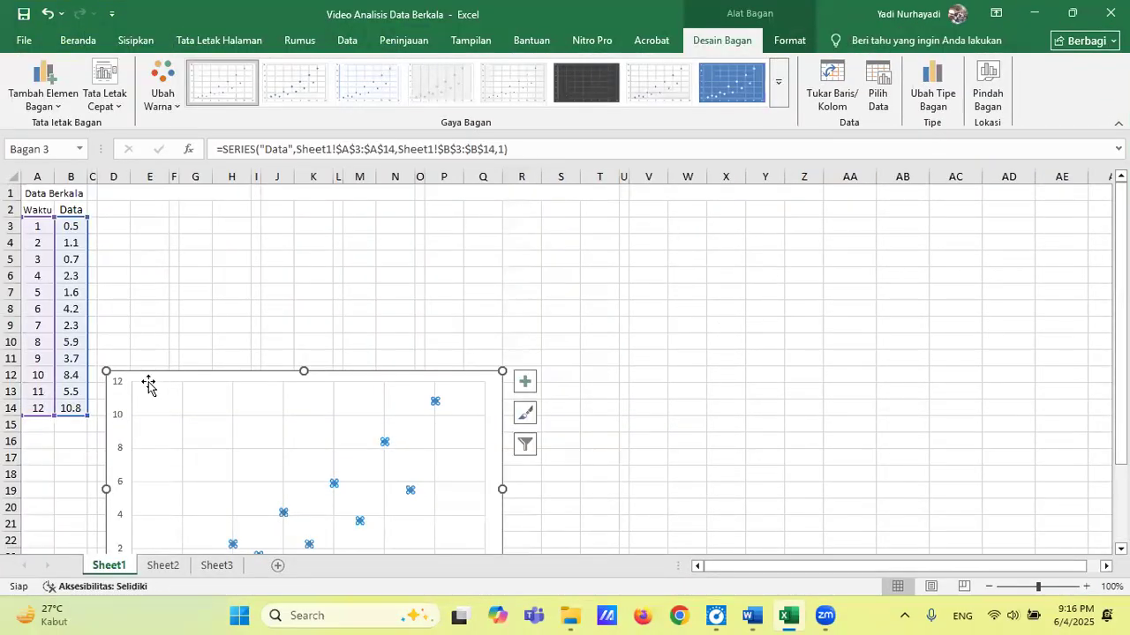
Apply the quick layout Tata Letak 1 to the chart and move it up beside the data, starting near cell H2.
left_click(102, 76)
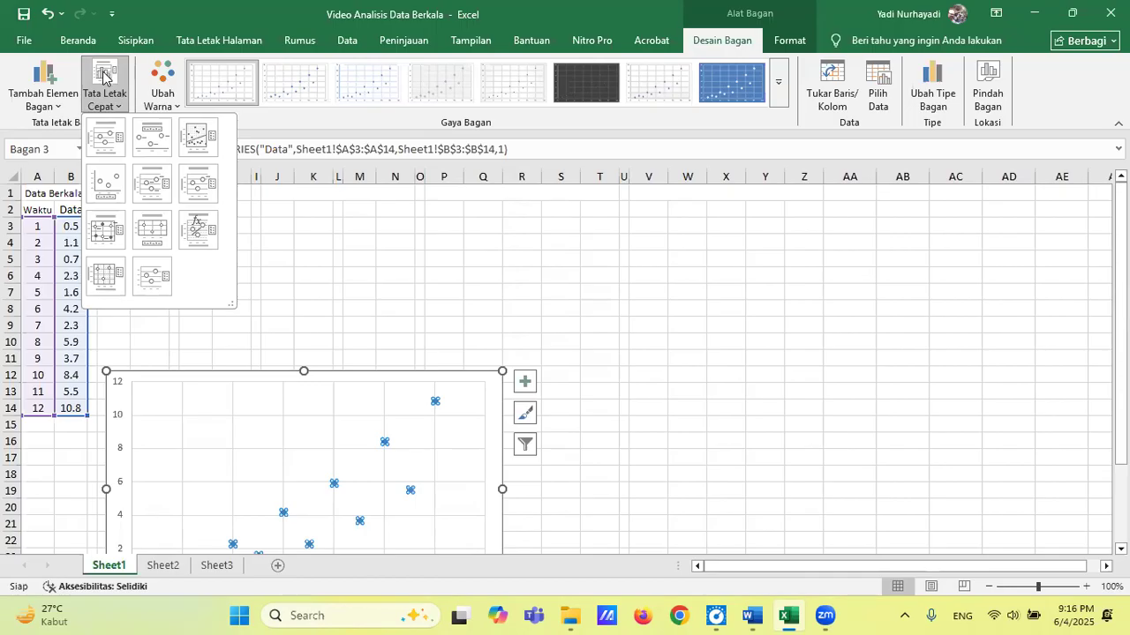
left_click(107, 139)
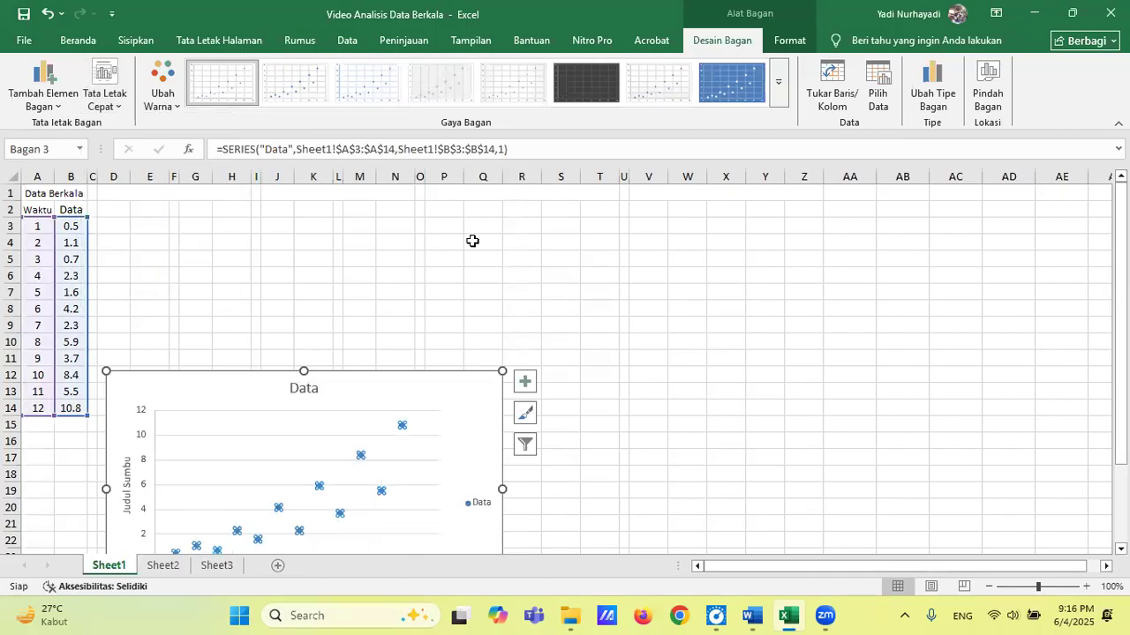
left_click_drag(494, 381, 603, 212)
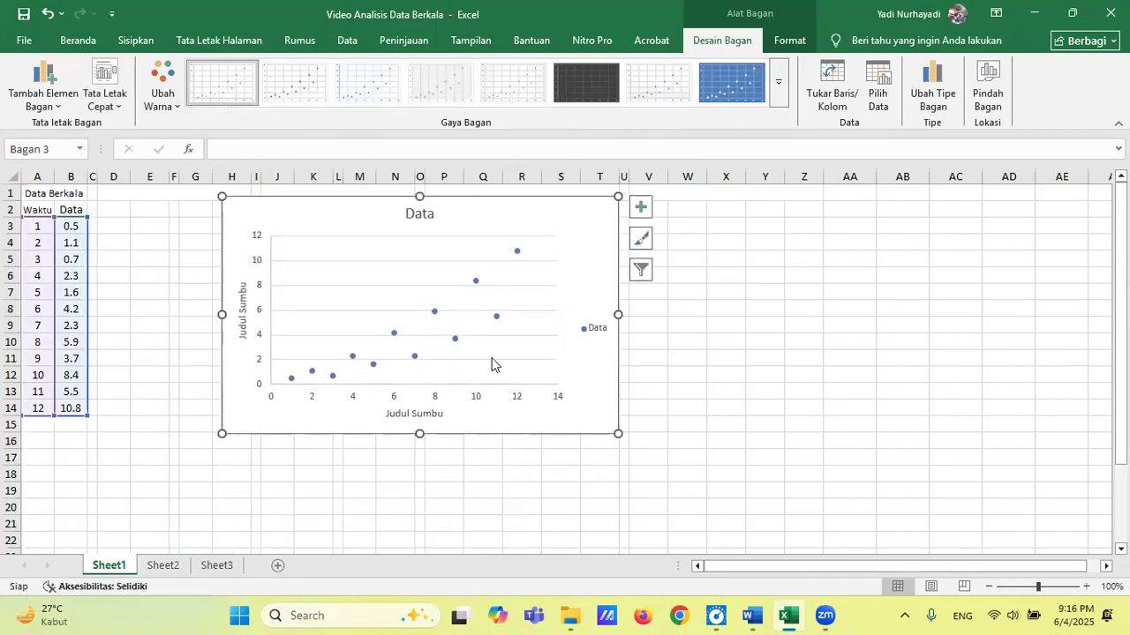
Remove the scatter chart's Data title and both placeholder axis titles, vertical and horizontal.
left_click(428, 213)
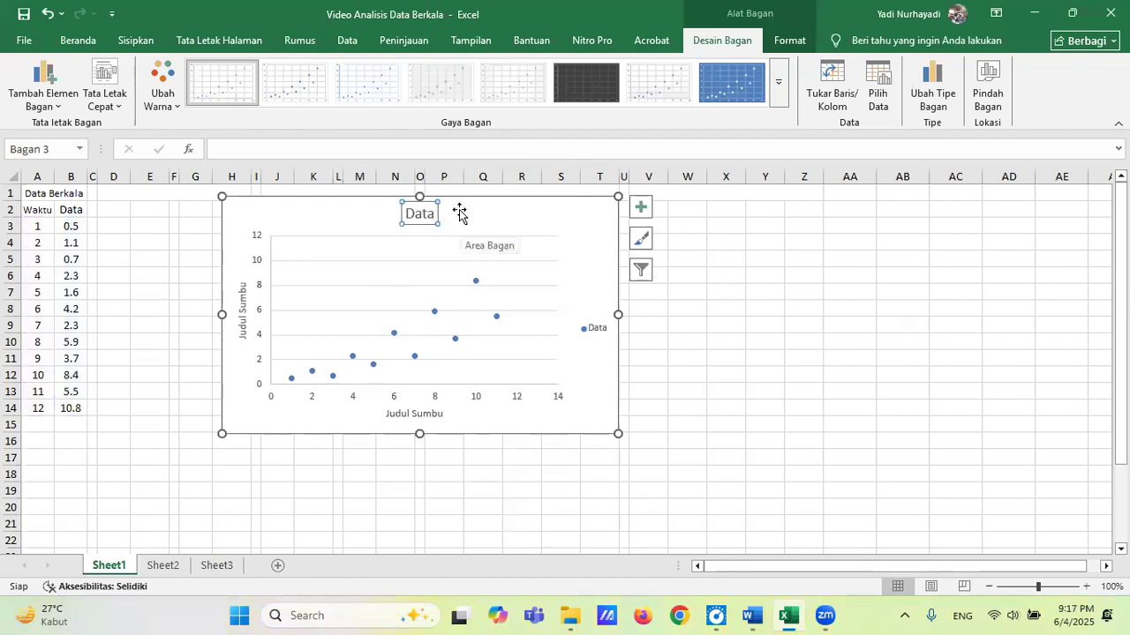
key("Delete")
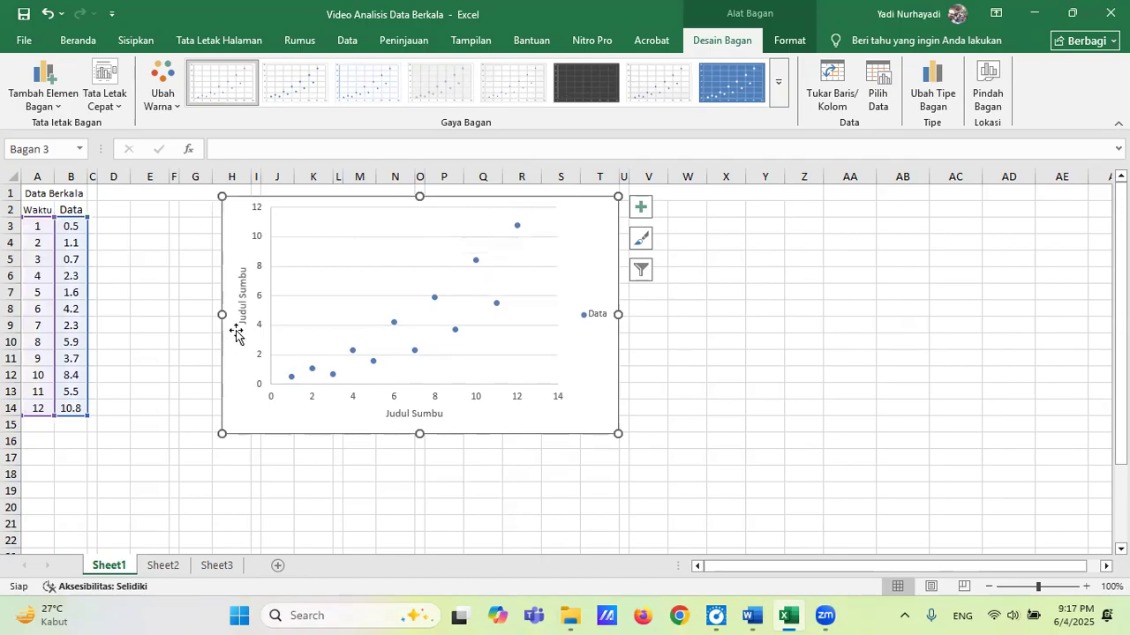
left_click(241, 305)
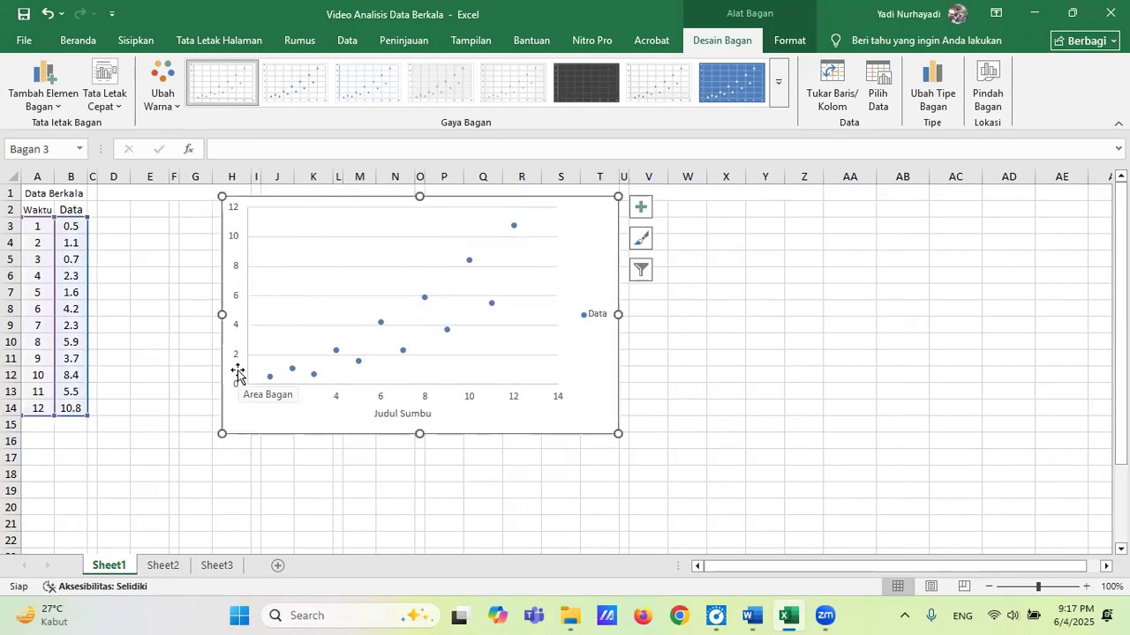
left_click(400, 415)
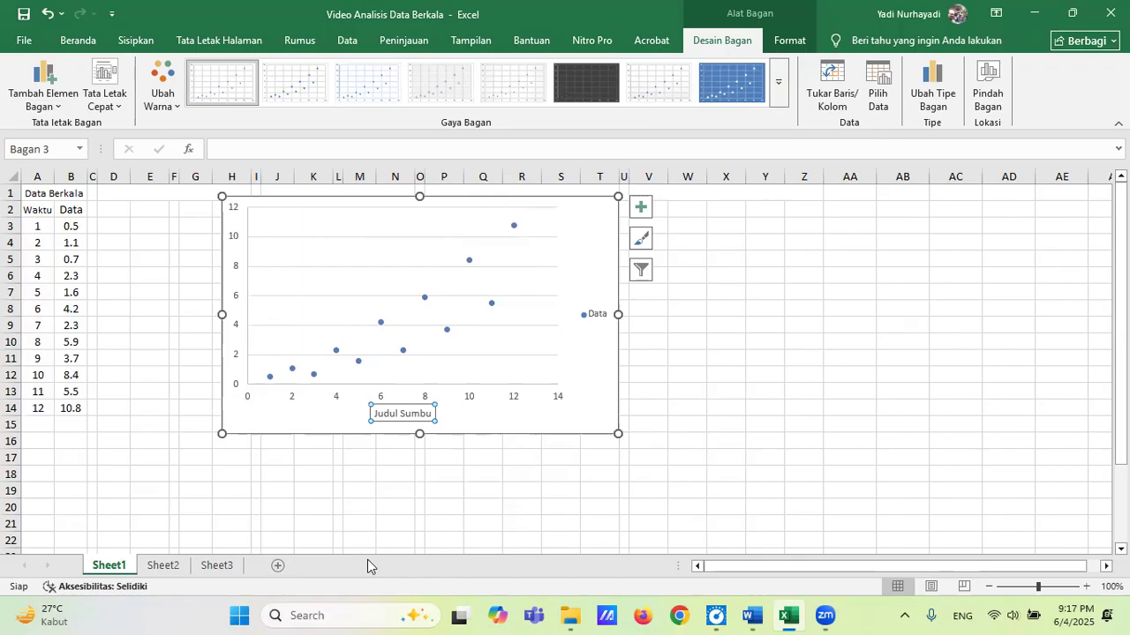
key("Delete")
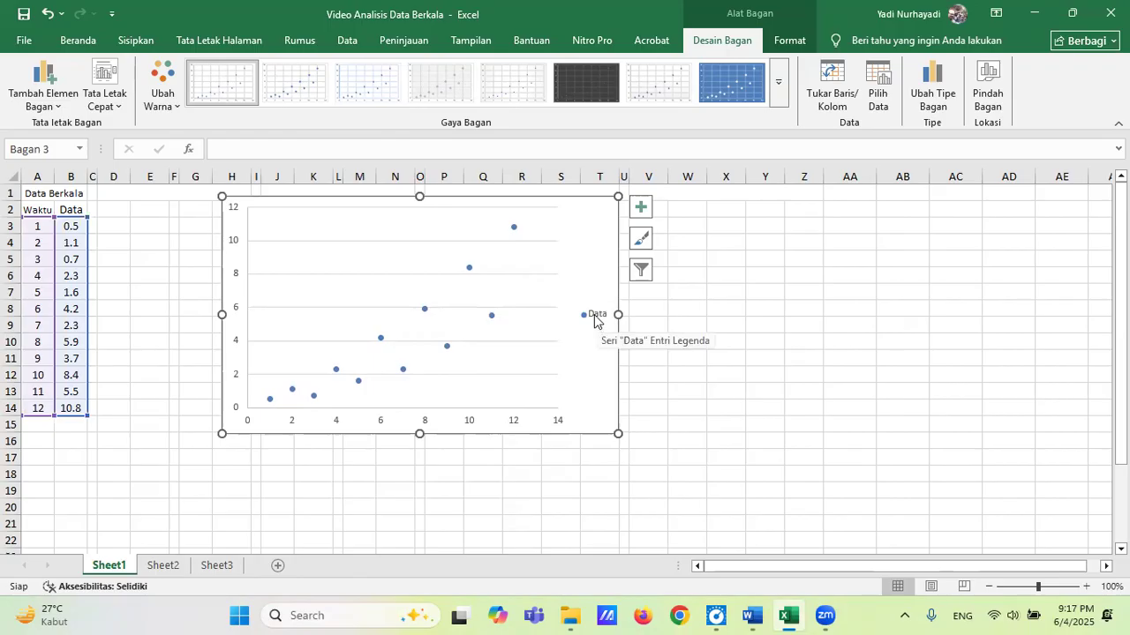
Widen the plot area to nearly the chart's full width and move the legend inside it, near the upper end of the vertical axis.
left_click(528, 316)
left_click_drag(560, 305, 606, 309)
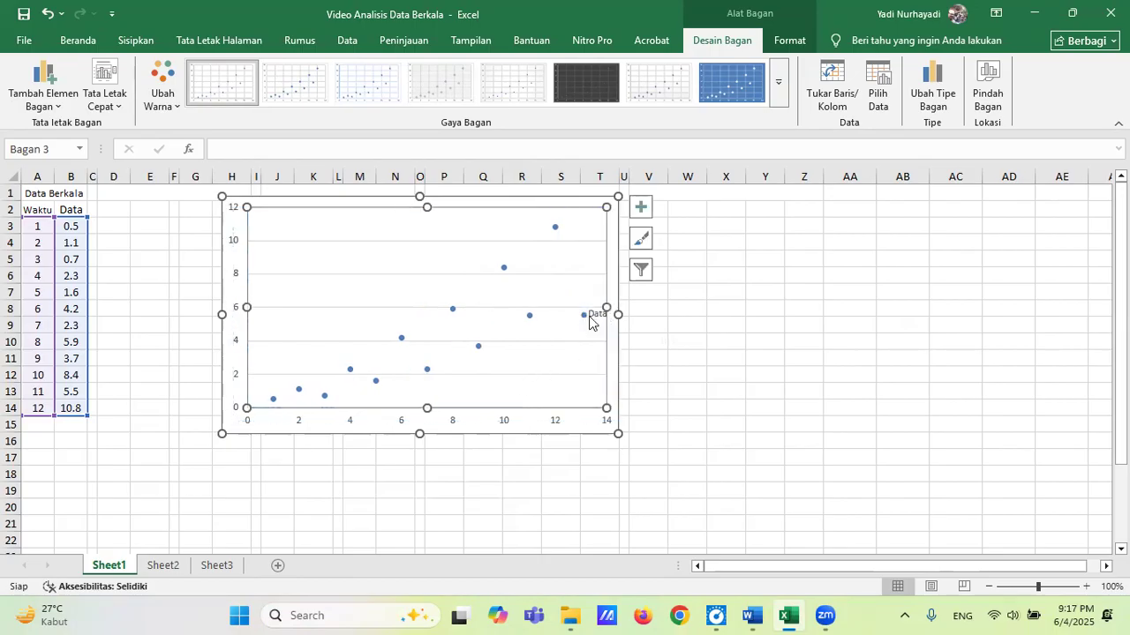
left_click(589, 316)
left_click_drag(600, 323, 285, 228)
left_click(685, 324)
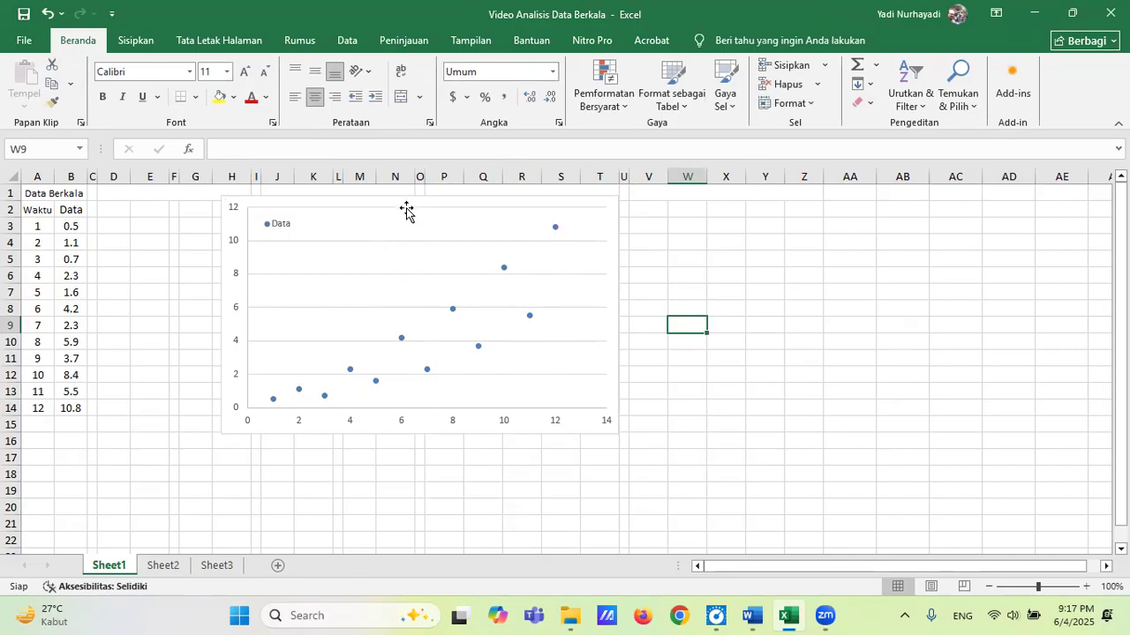
Move the scatter chart away from the data to start near column X and enter the heading Tangan Bebas in merged cell D1.
left_click_drag(404, 202, 873, 194)
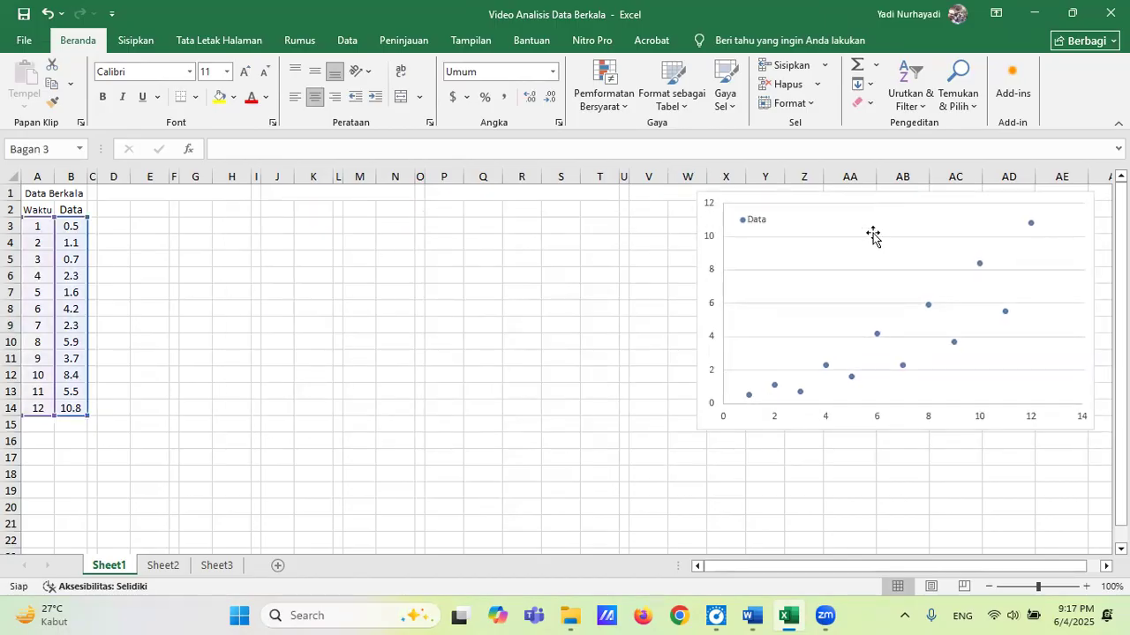
left_click(873, 236)
left_click(184, 193)
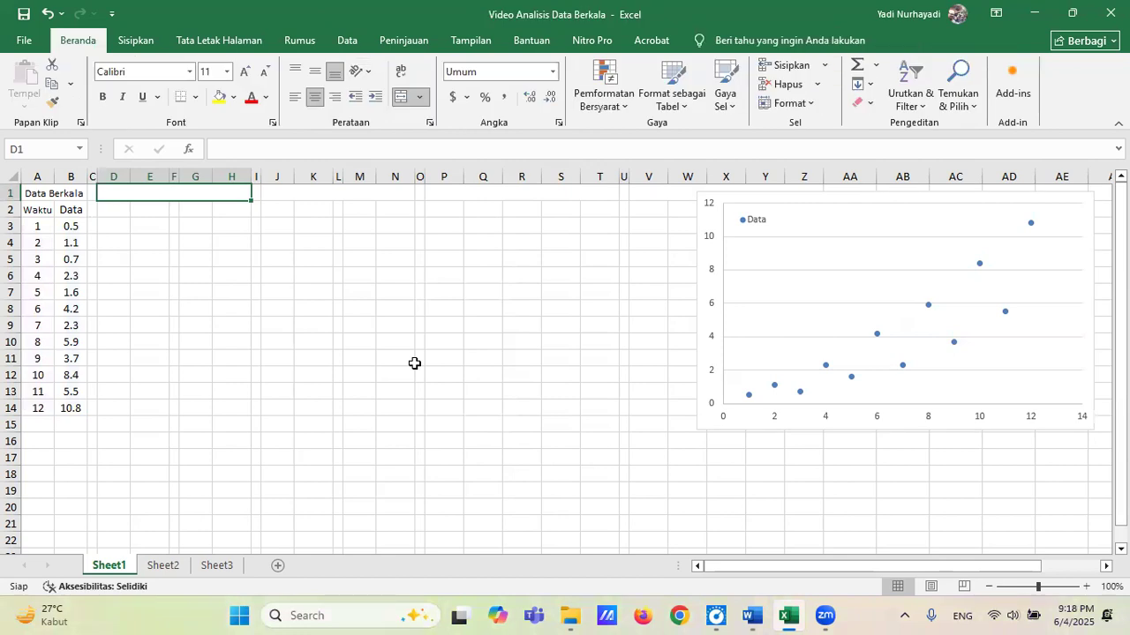
type("Tangan Bebas")
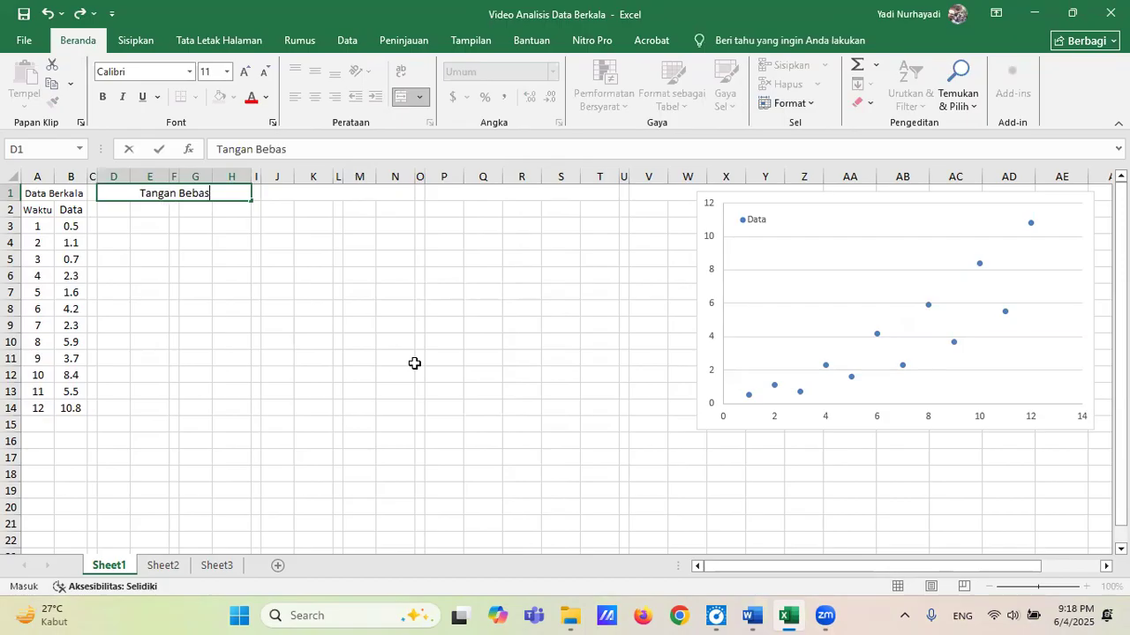
key("Return")
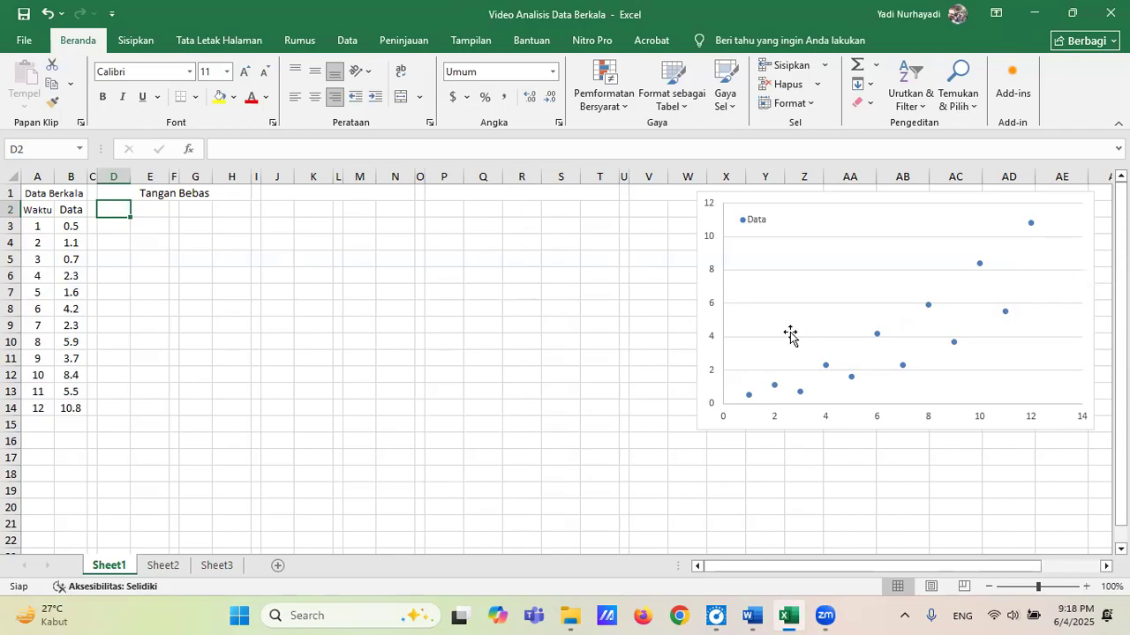
Collapse the ribbon and arrange the workbook side by side with the statistika05 Word document.
mouse_move(748, 402)
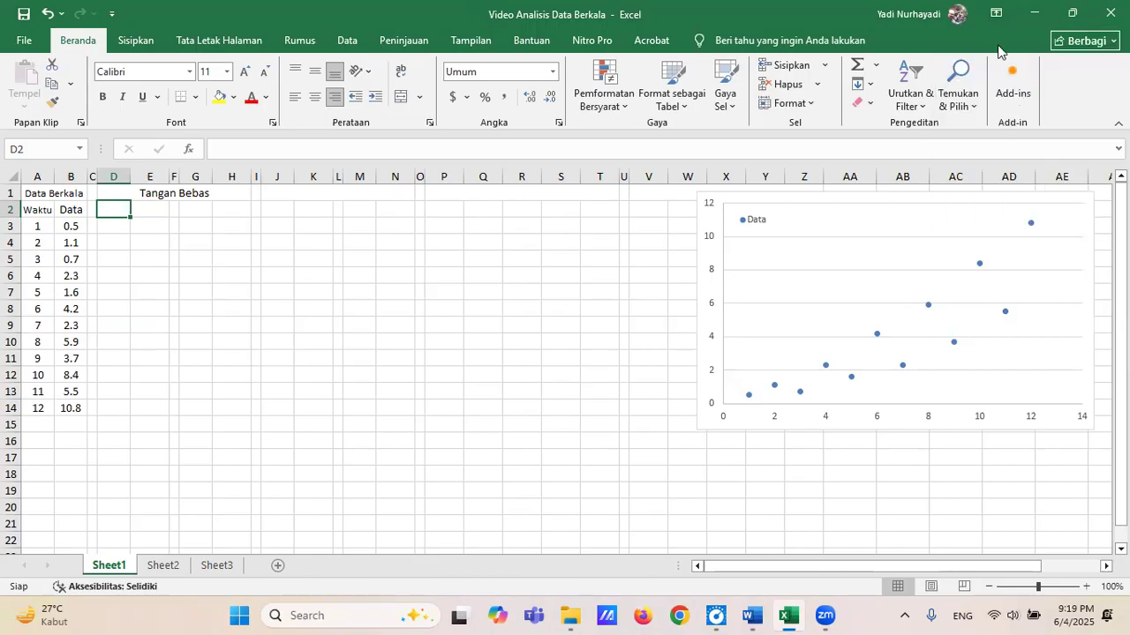
left_click(1117, 123)
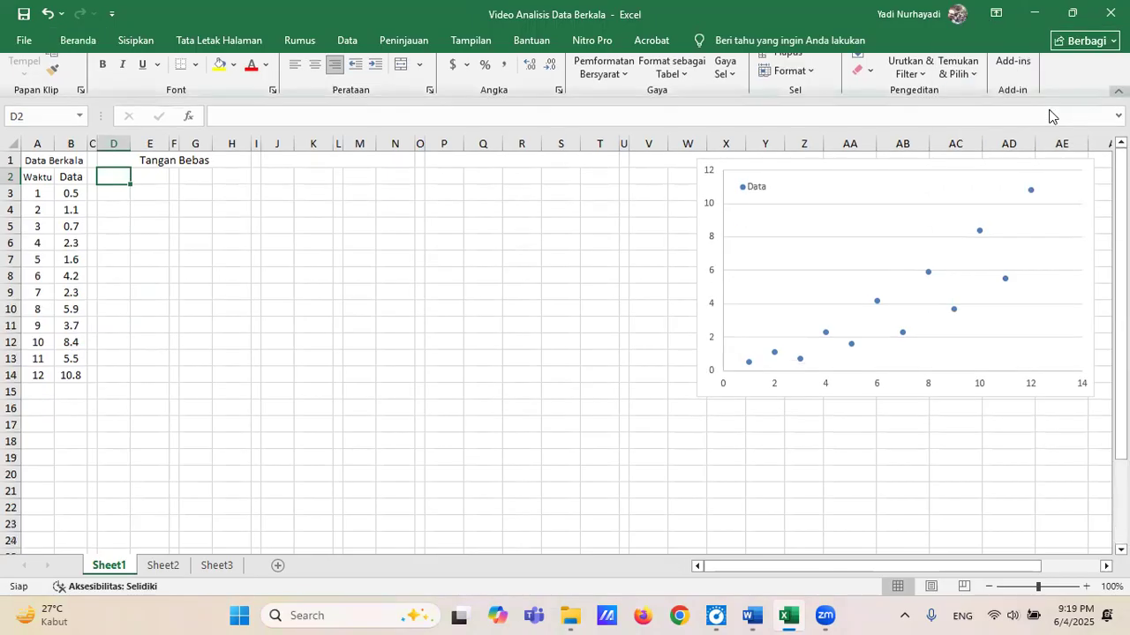
mouse_move(1071, 17)
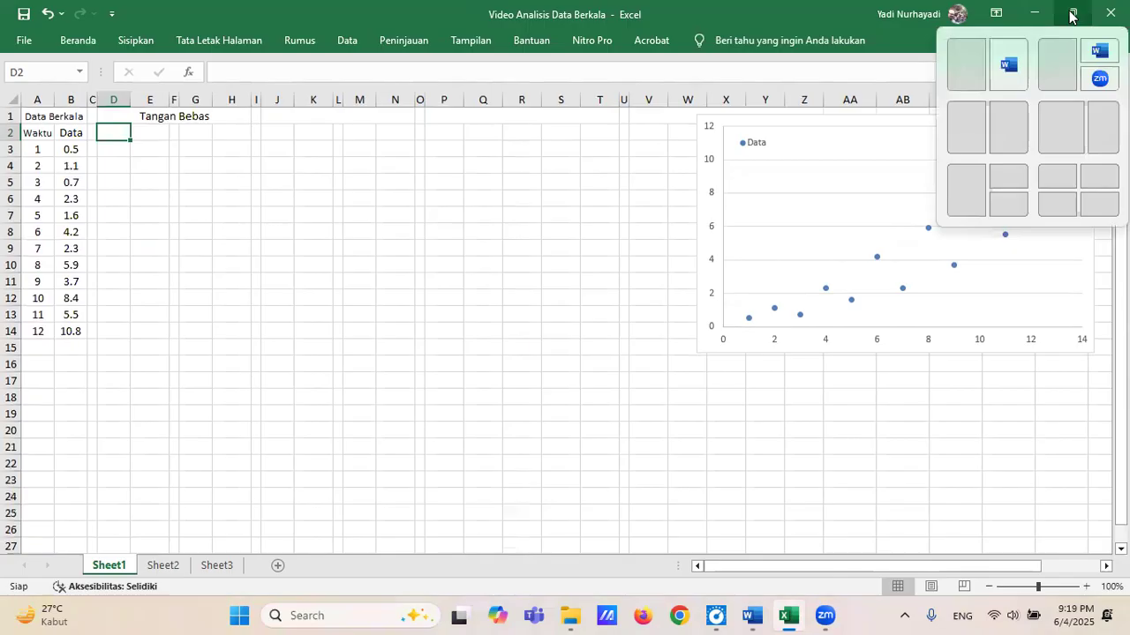
left_click(1005, 136)
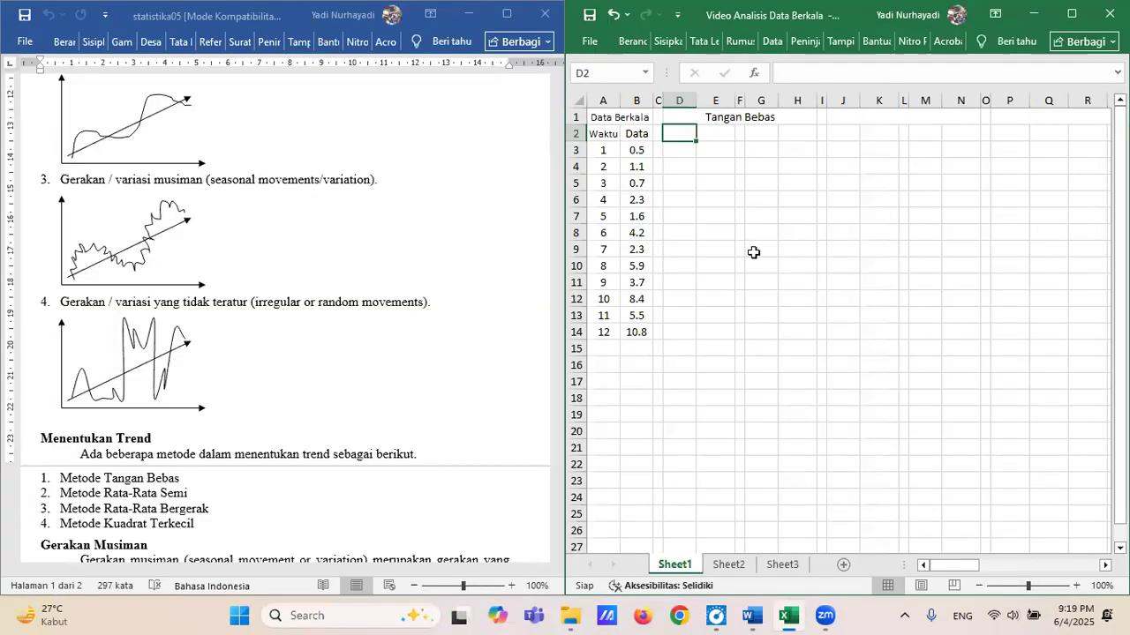
left_click(755, 245)
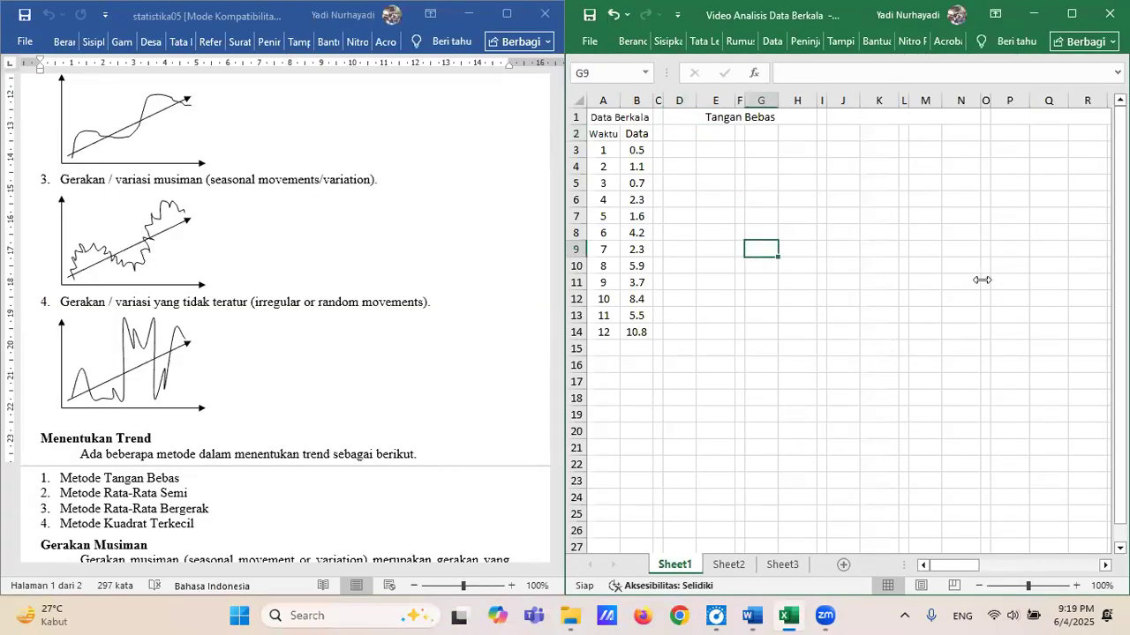
Move the scatter chart from its far columns to below the empty working area, starting near cell H13.
left_click_drag(955, 566, 1052, 571)
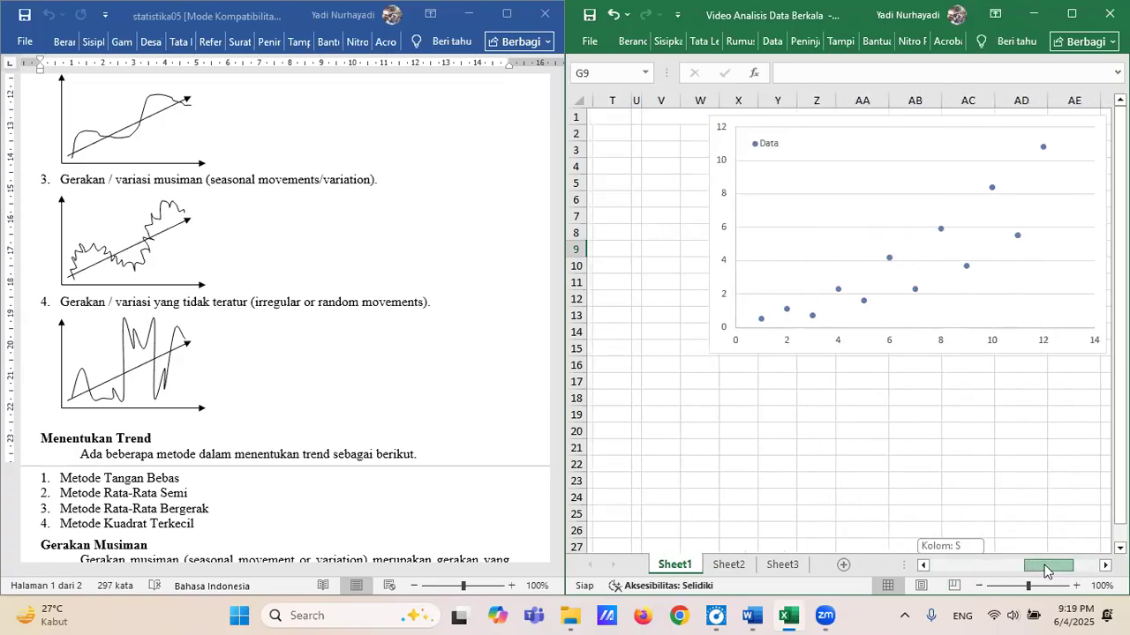
left_click_drag(808, 122, 697, 122)
left_click_drag(1055, 566, 970, 570)
left_click_drag(1091, 134, 715, 326)
left_click(777, 216)
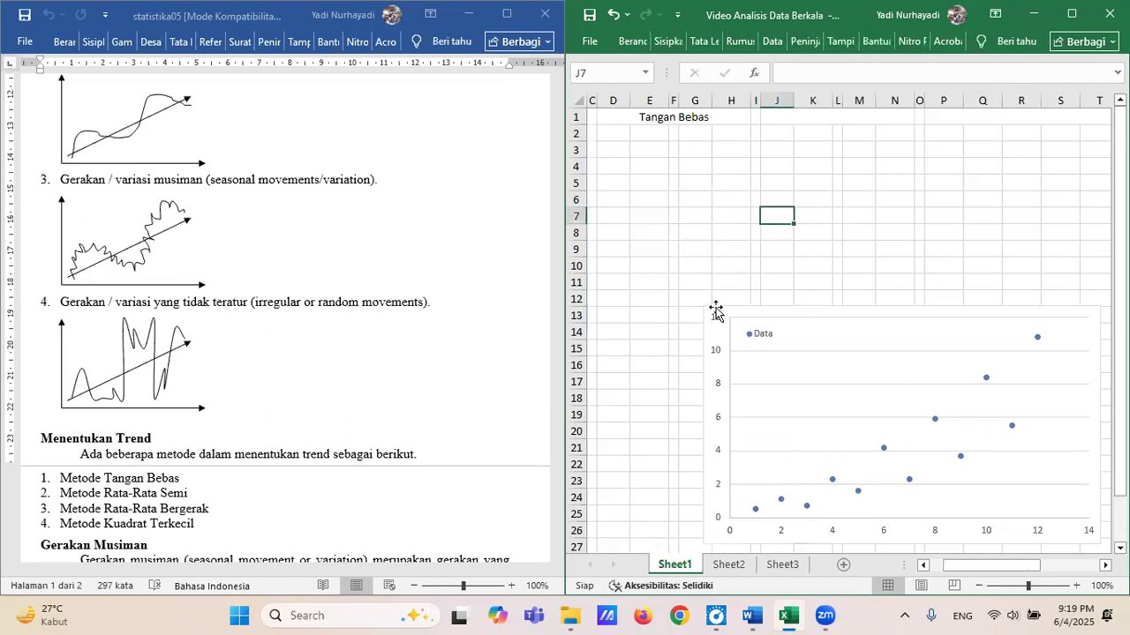
Review the line equations in the Materi ke-3 document and bring up the Persamaan Garis Berdasarkan 2 Titik document beside the workbook.
mouse_move(753, 615)
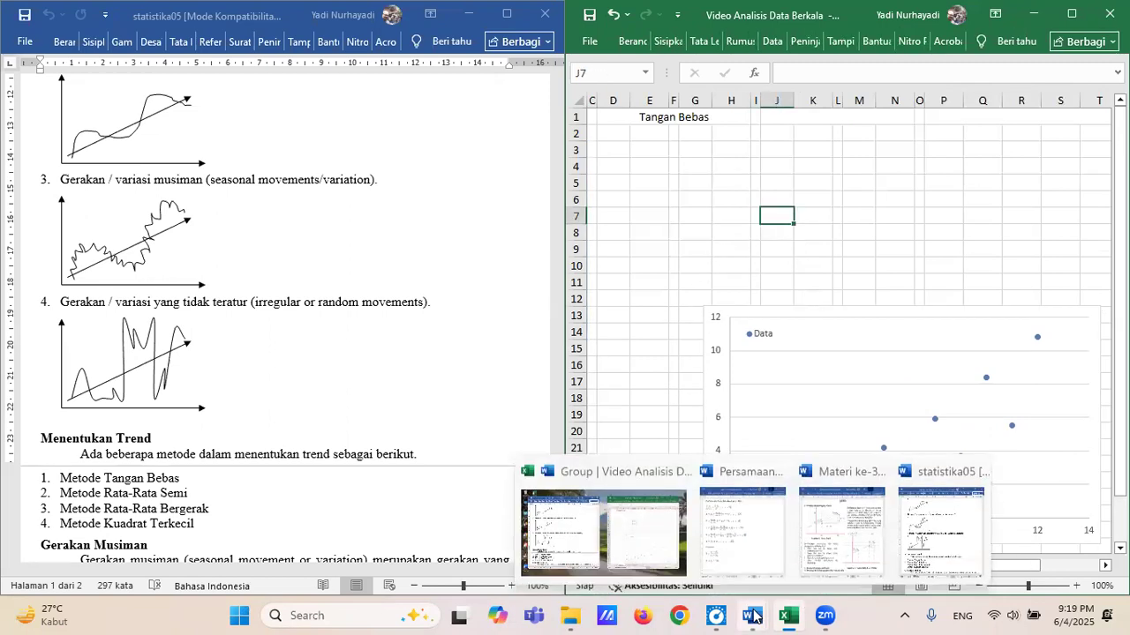
left_click(822, 533)
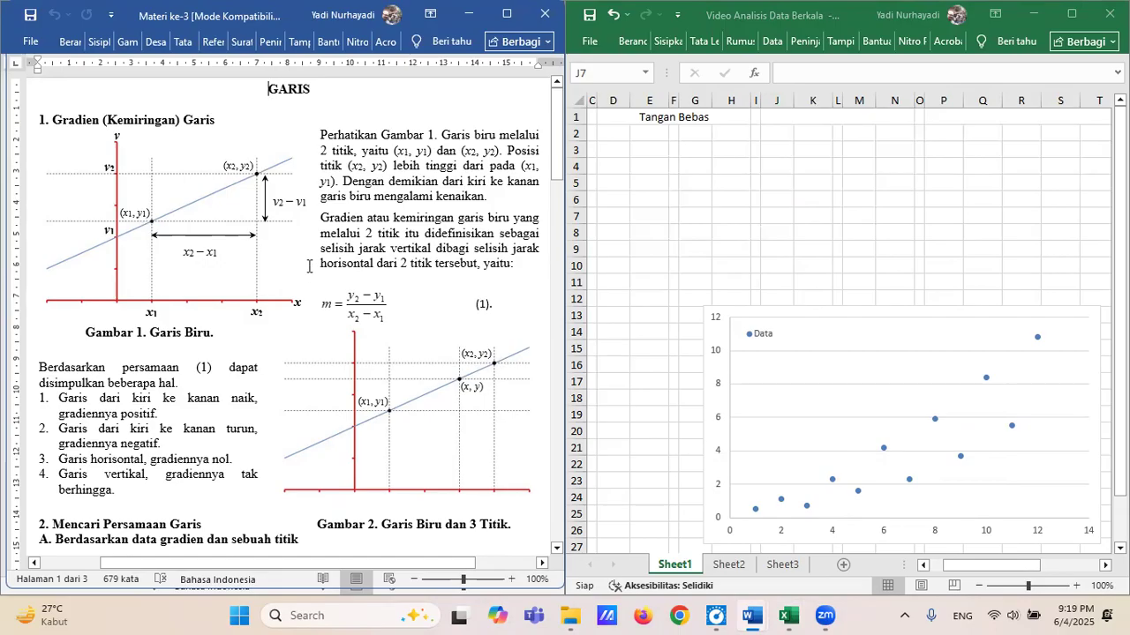
scroll(308, 265, "down", 4)
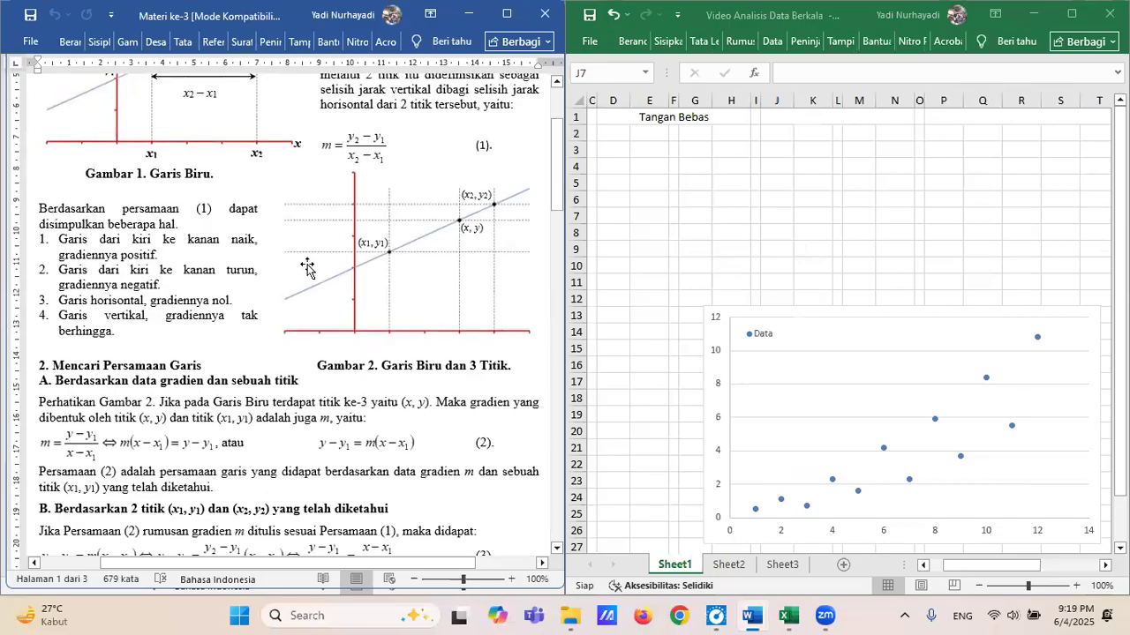
scroll(308, 267, "up", 1)
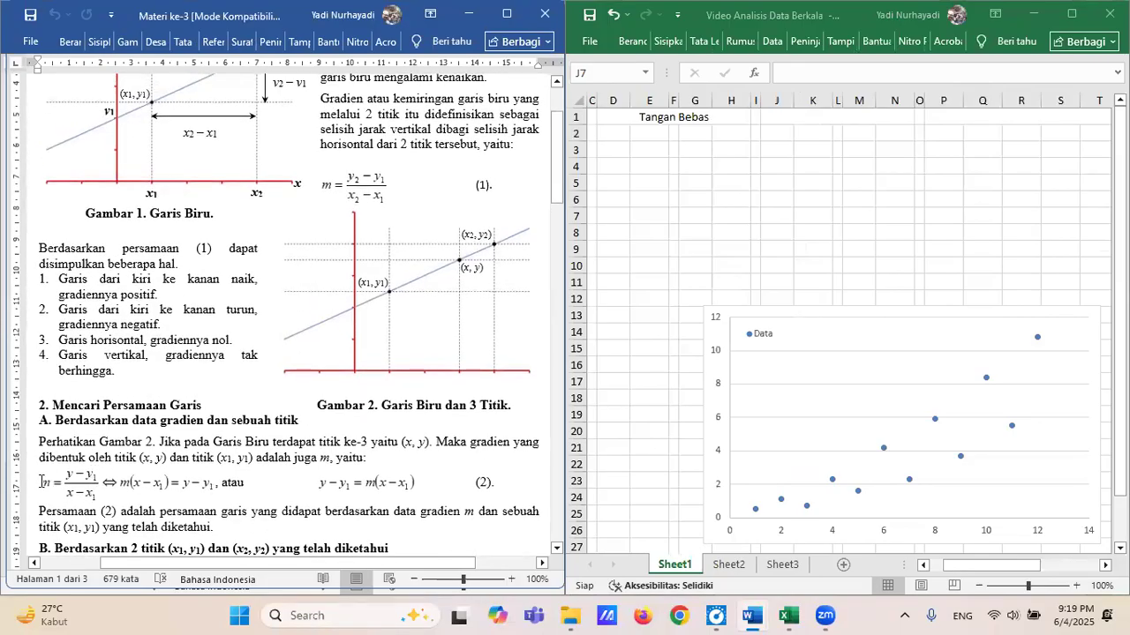
scroll(128, 438, "down", 3)
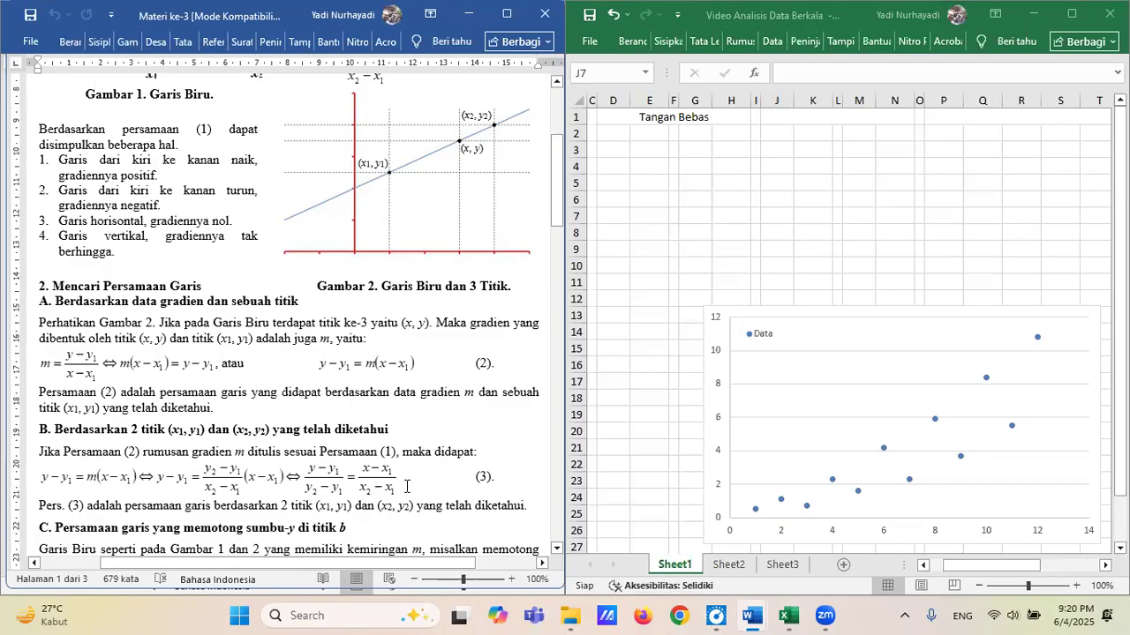
mouse_move(756, 616)
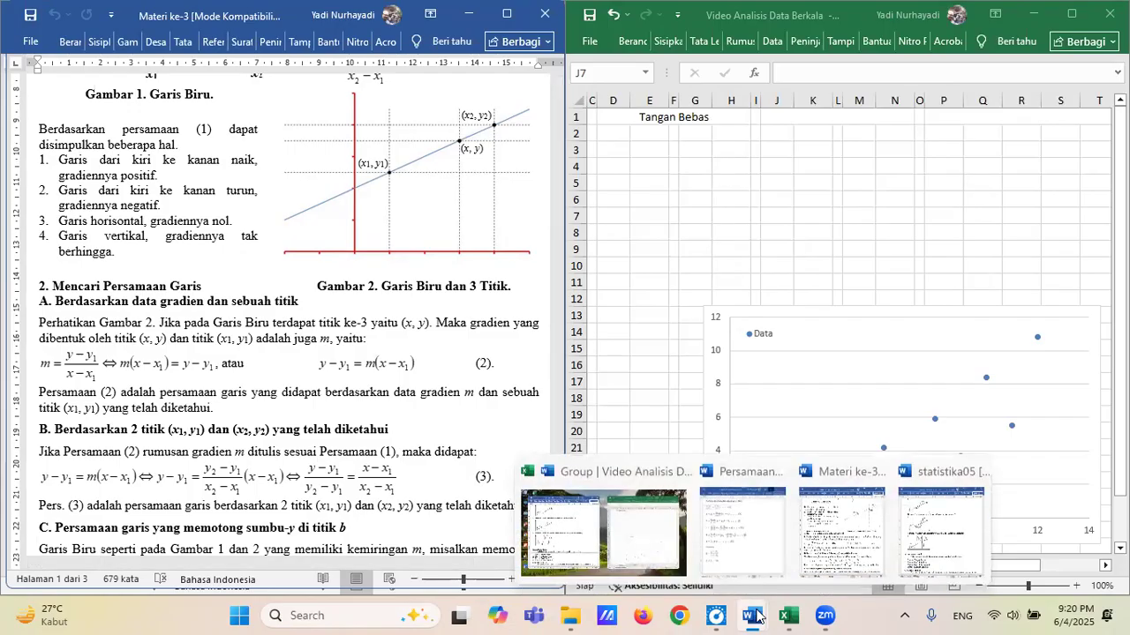
left_click(742, 530)
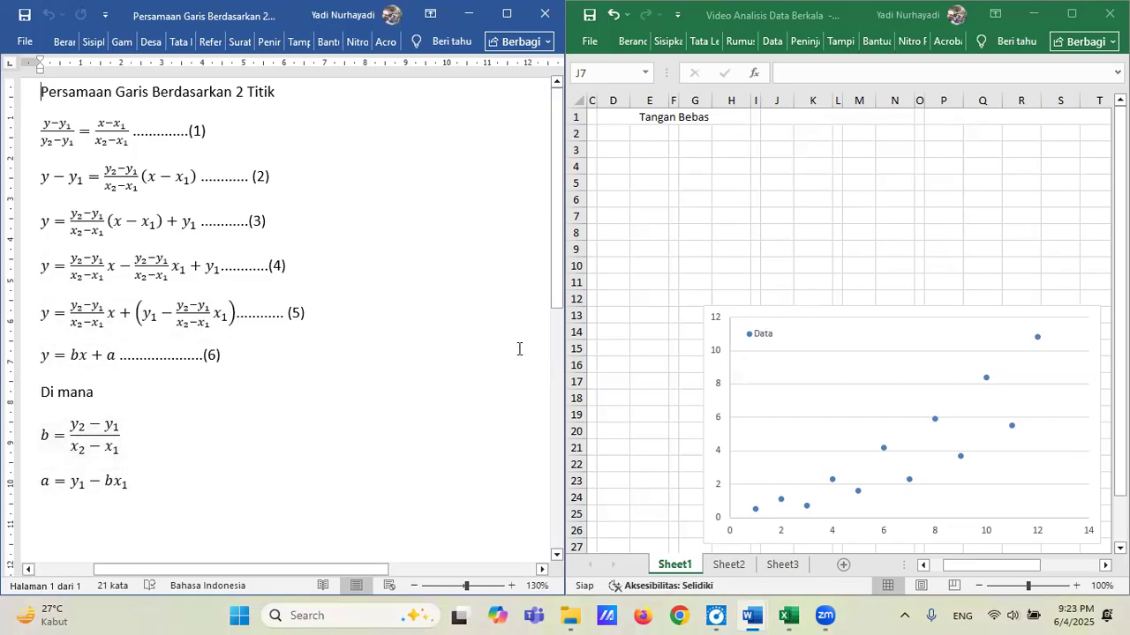
Move the scatter chart closer to the data table so that it starts near cell E13.
left_click(731, 133)
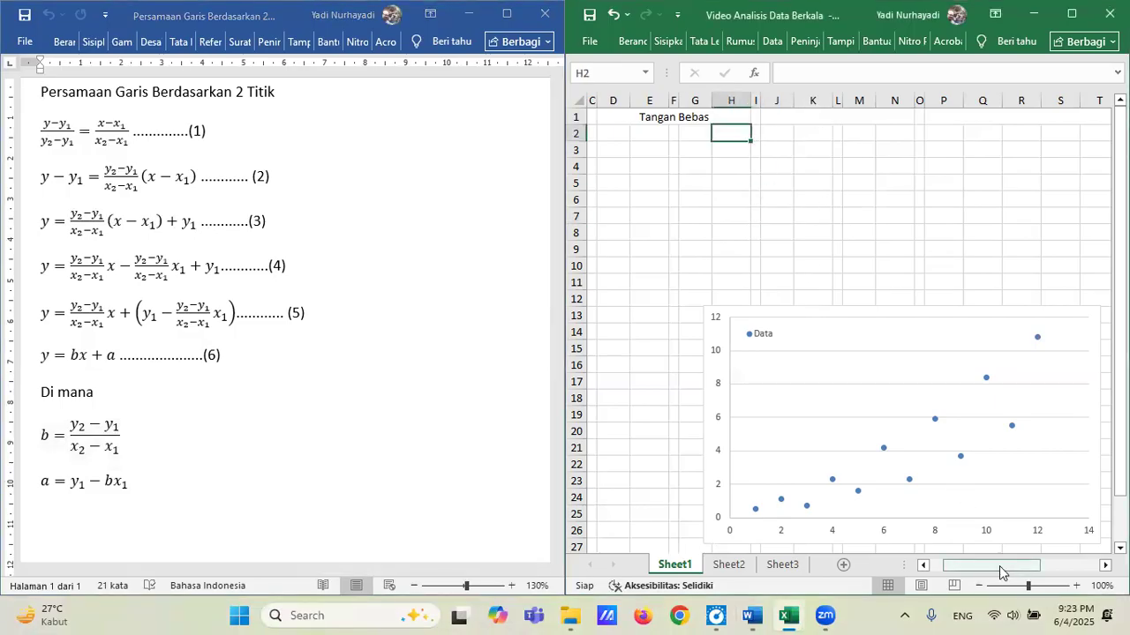
left_click_drag(999, 573, 984, 570)
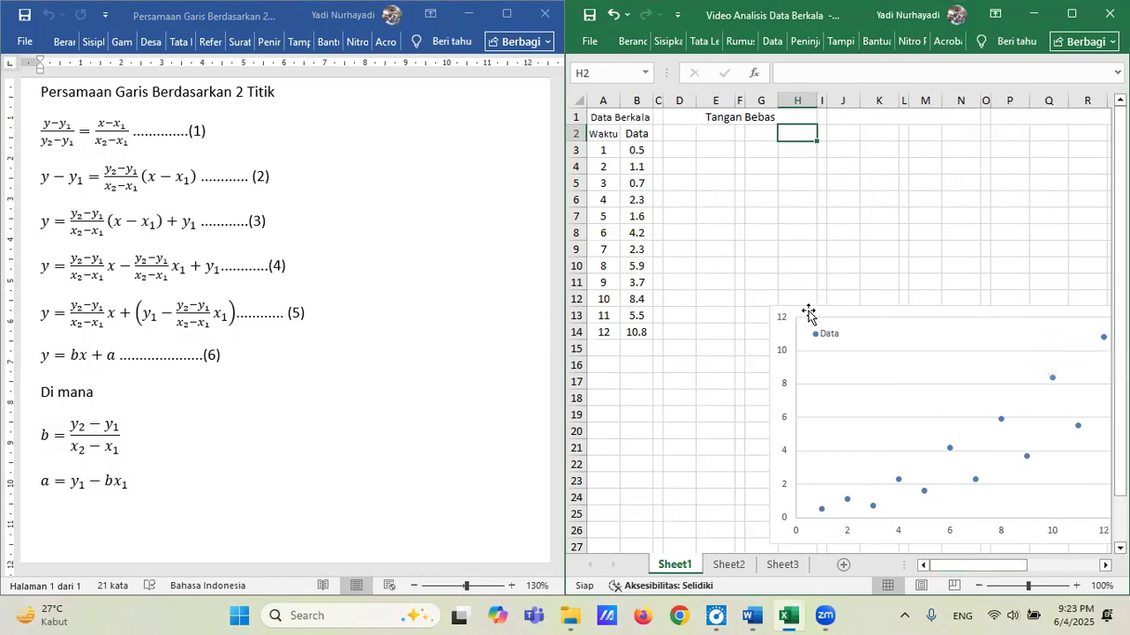
left_click_drag(808, 312, 744, 312)
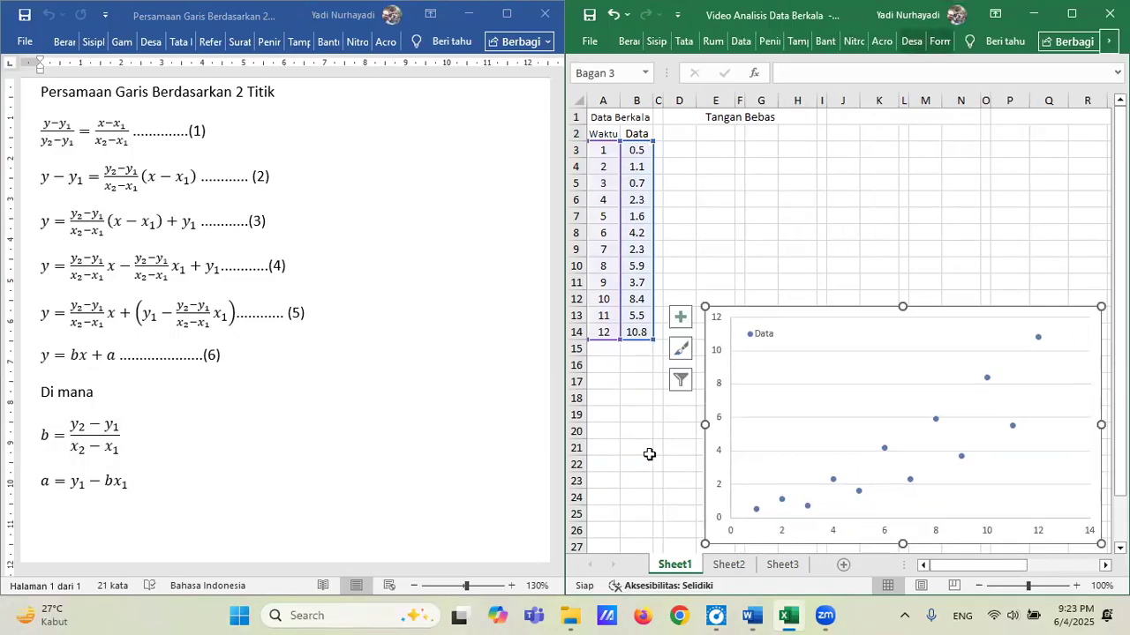
left_click(613, 380)
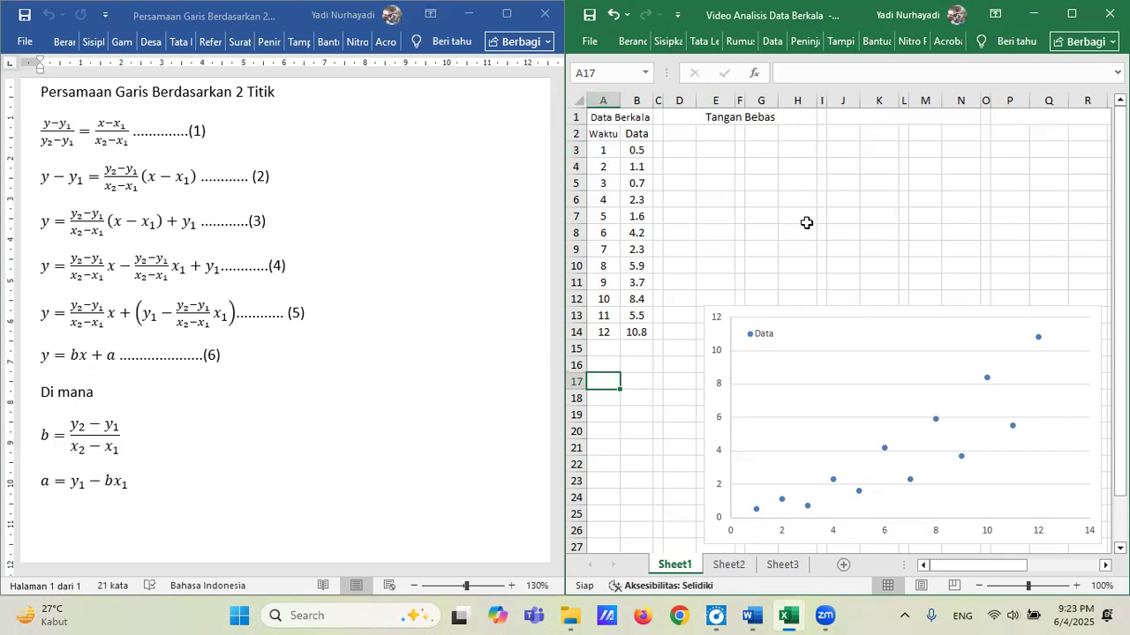
Enter the label x1 = in cell D2 and the formula =A3 beside it in E2.
left_click(681, 135)
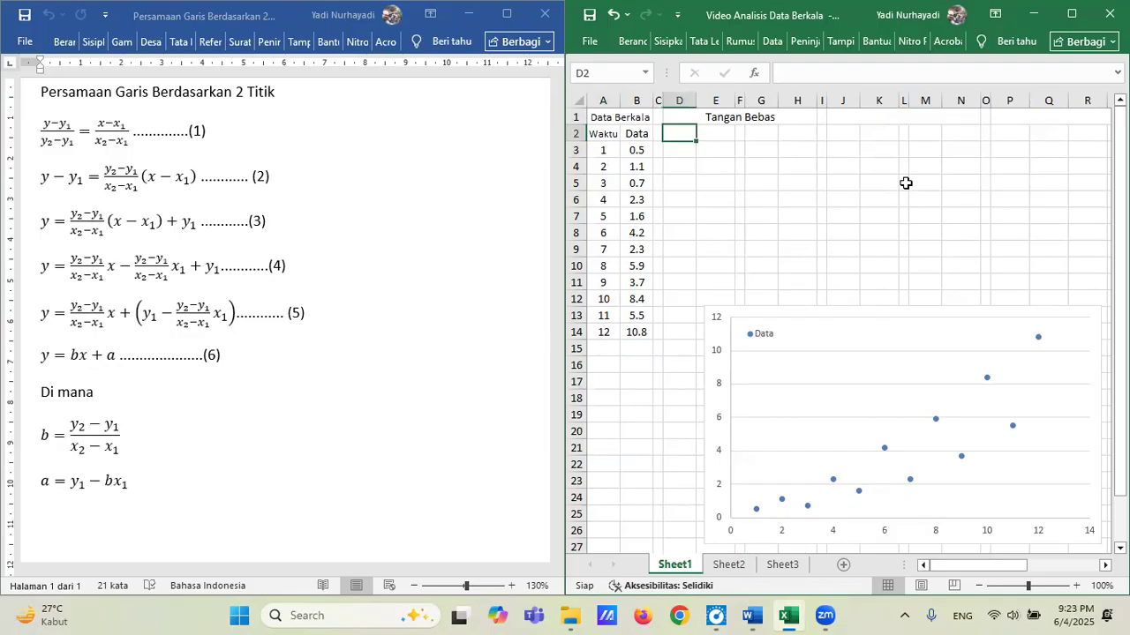
type("x1")
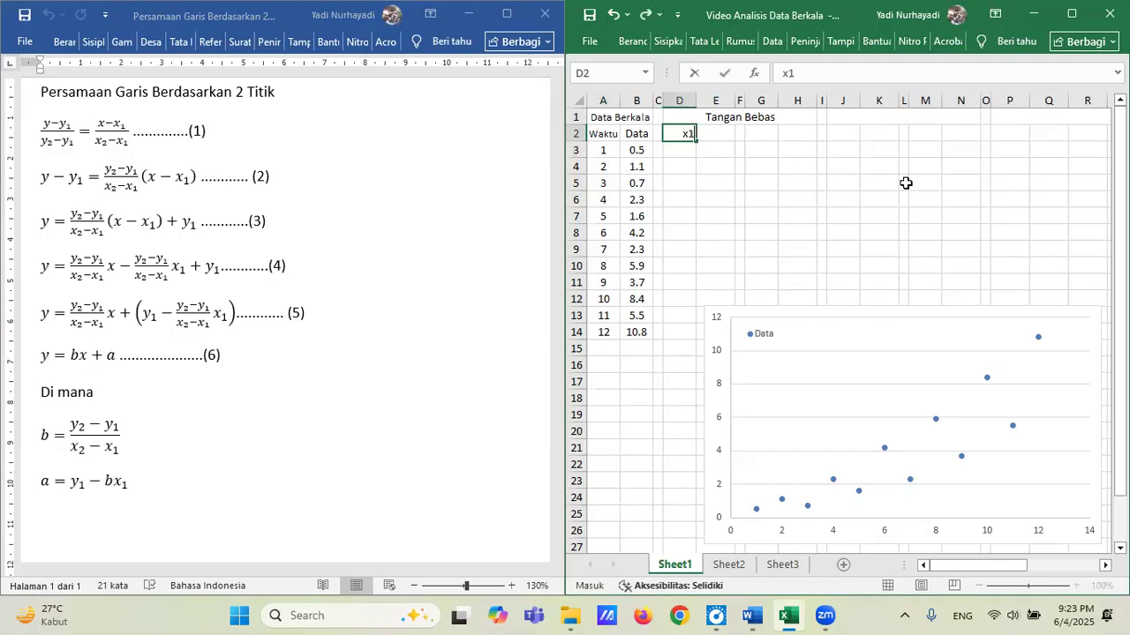
type(" =")
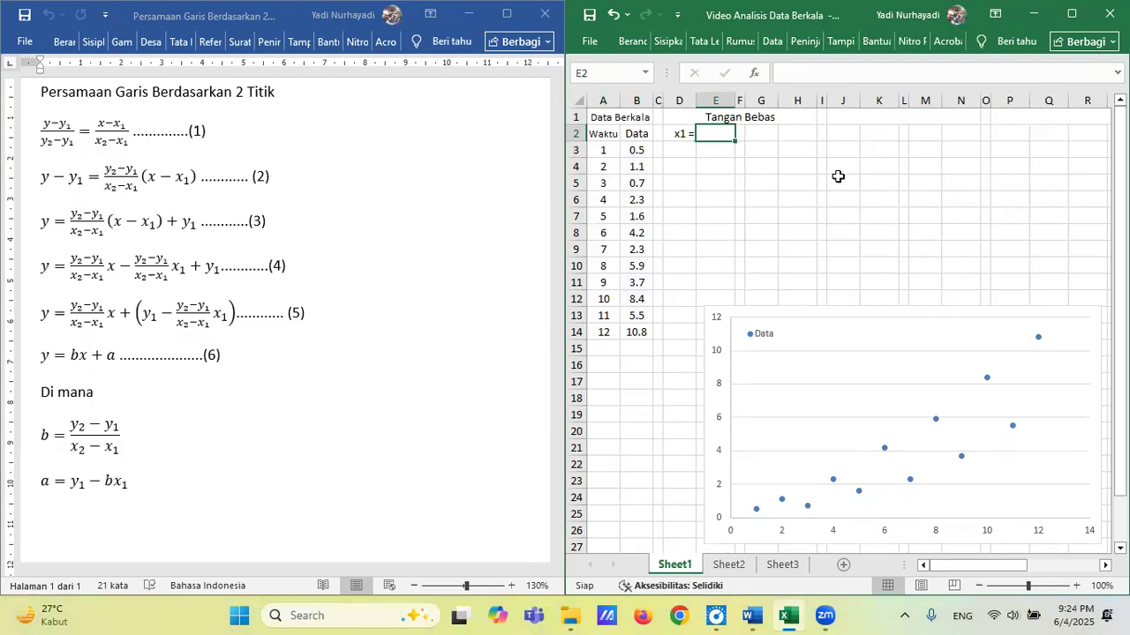
type("=")
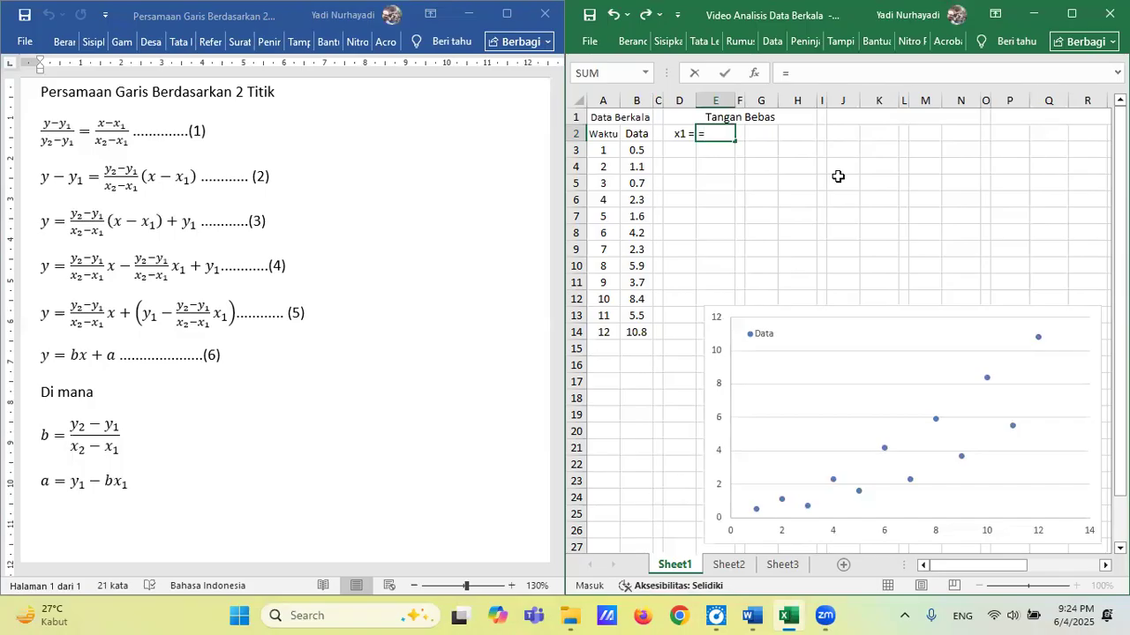
type("a3")
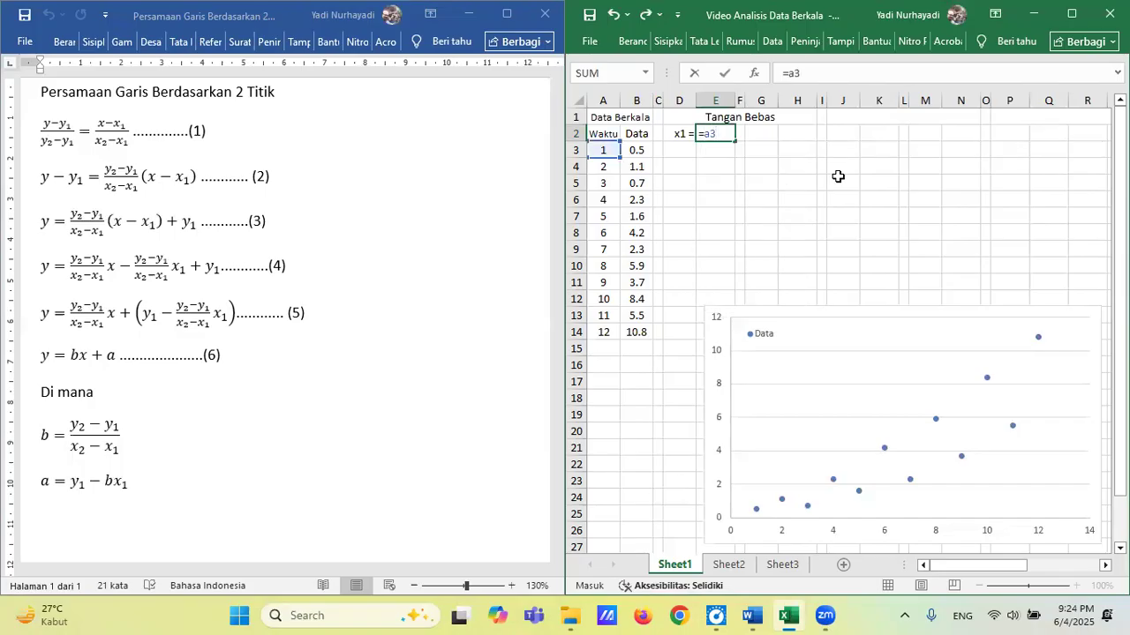
key("Tab")
key("Tab")
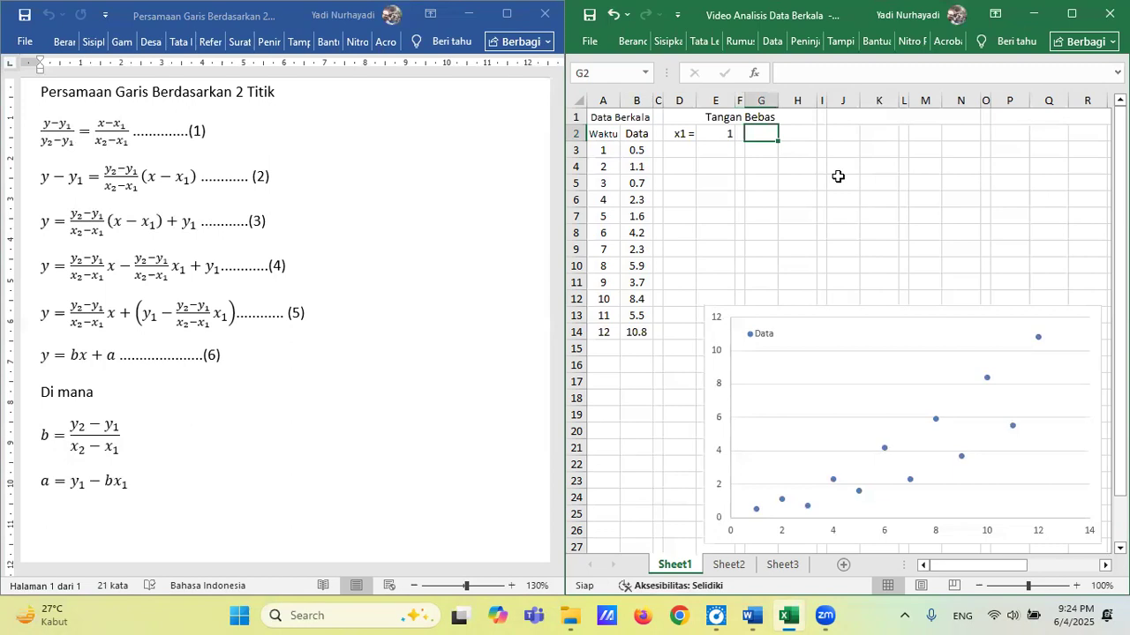
Enter the label y1 = in cell G2 and the formula =B3 beside it in H2.
type("y")
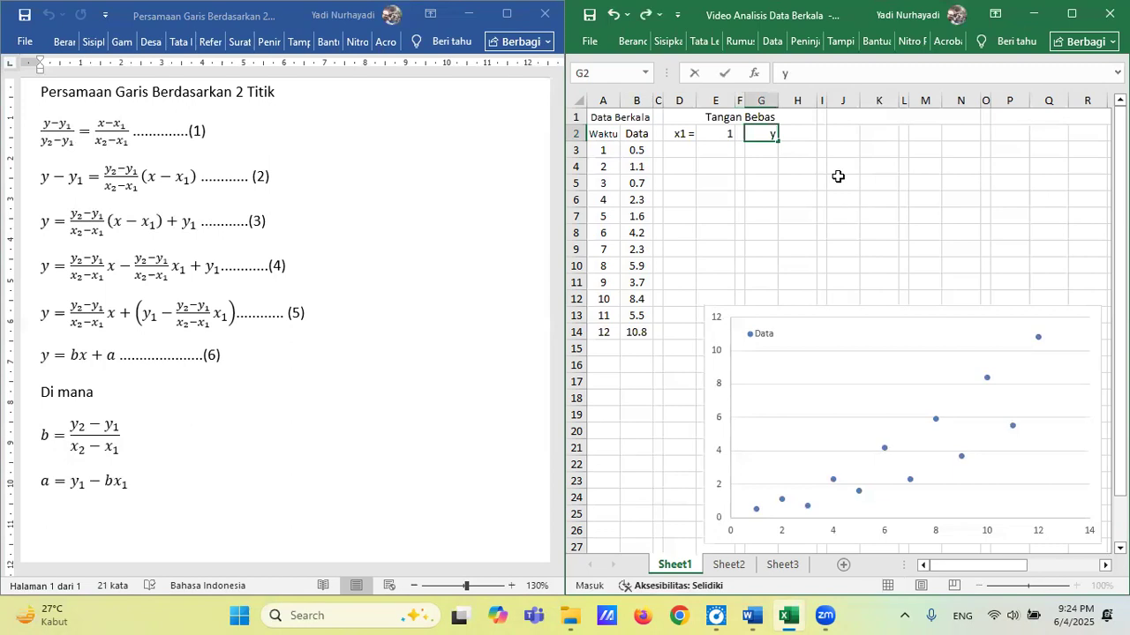
type("1 =")
key("Tab")
type("=")
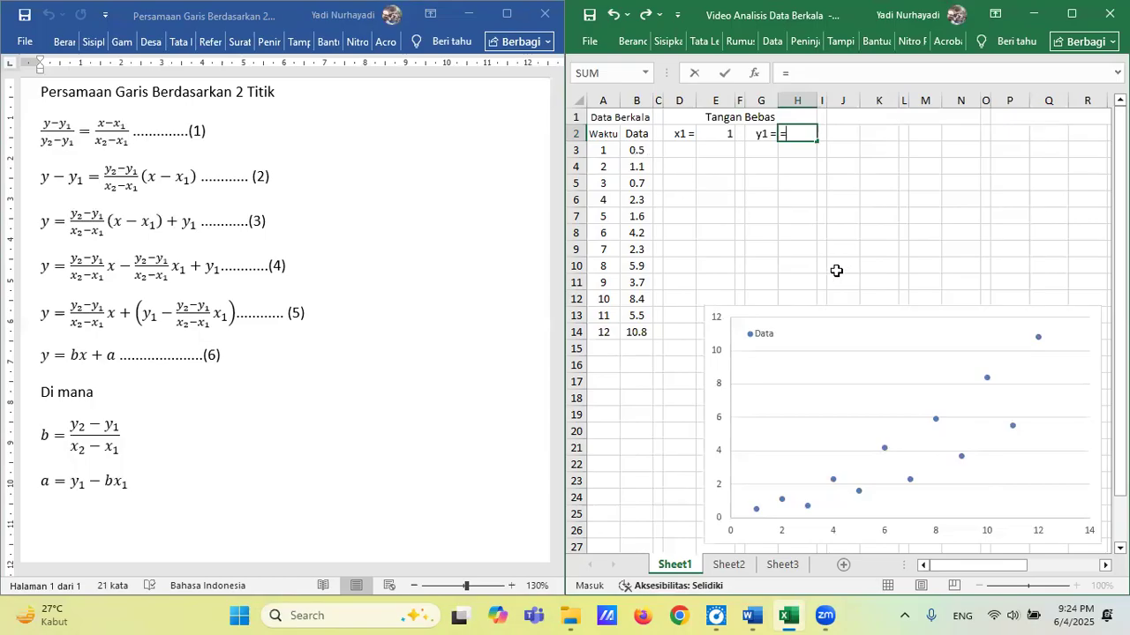
type("b3")
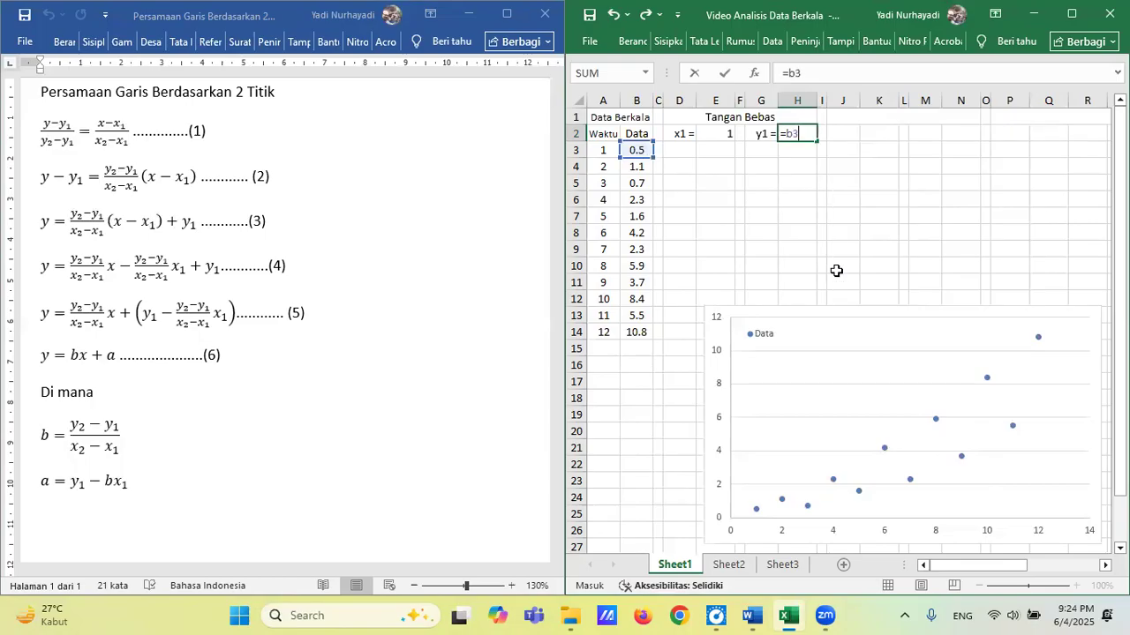
Enter the label x2 = in cell D3 and the formula =A14 beside it in E3.
left_click(679, 150)
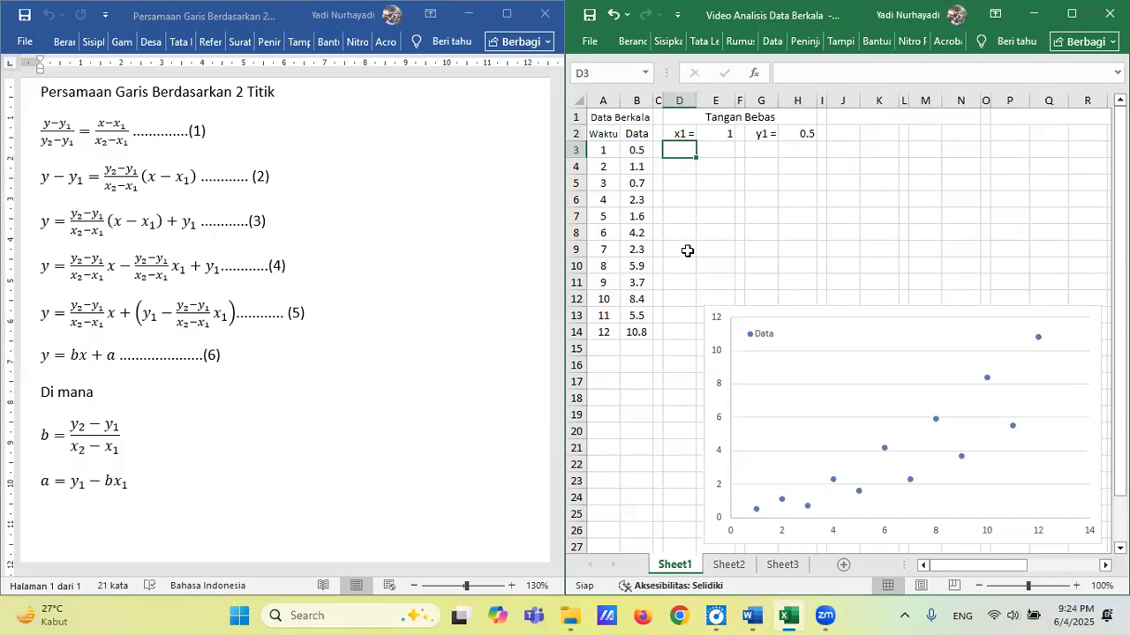
type("x1 =")
key("BackSpace")
key("BackSpace")
key("BackSpace")
type("3")
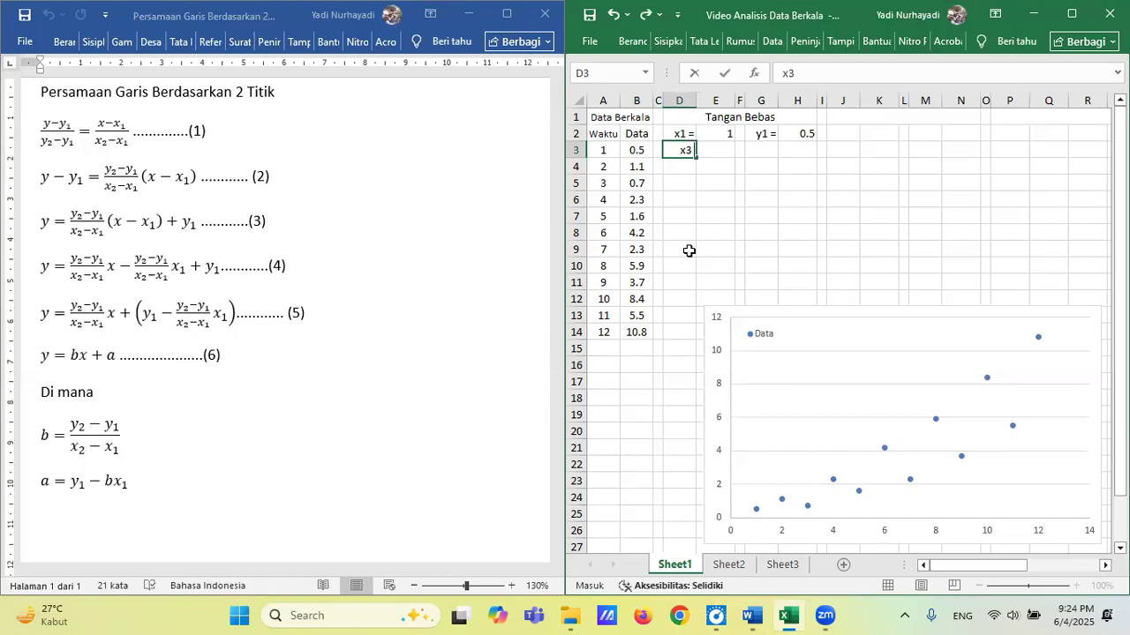
key("BackSpace")
type("2 =")
key("Tab")
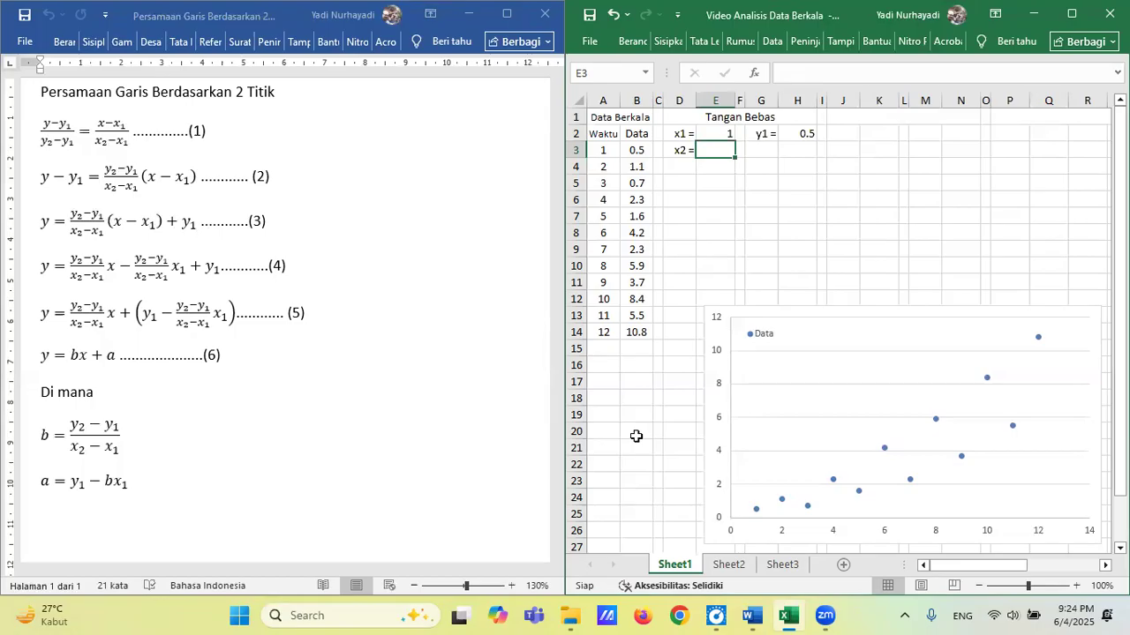
type("=a14")
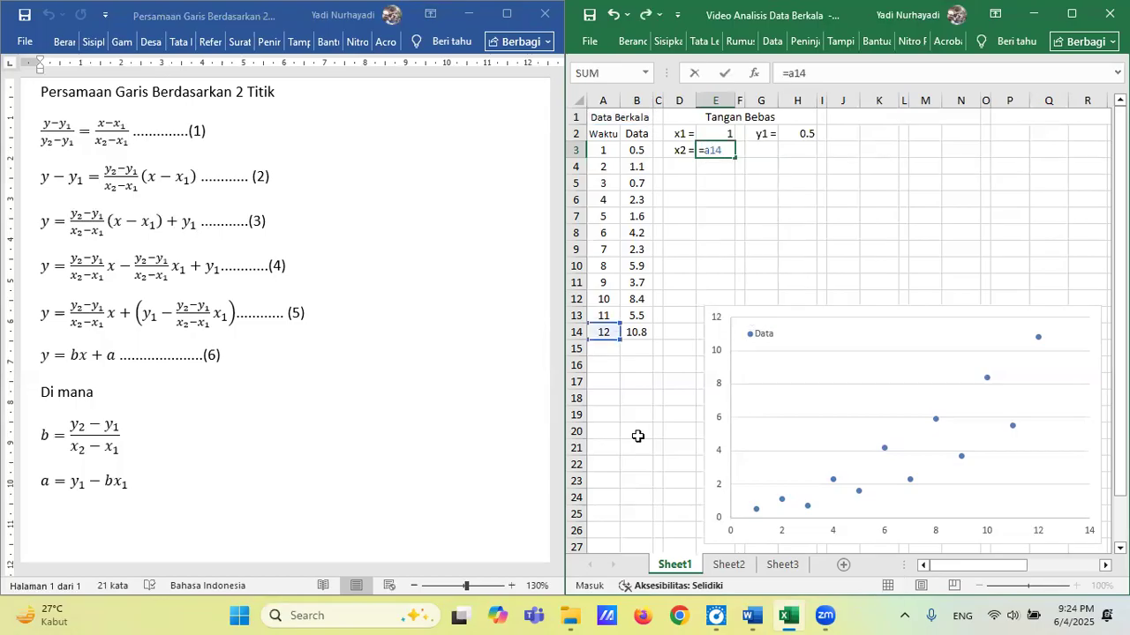
key("Tab")
key("Tab")
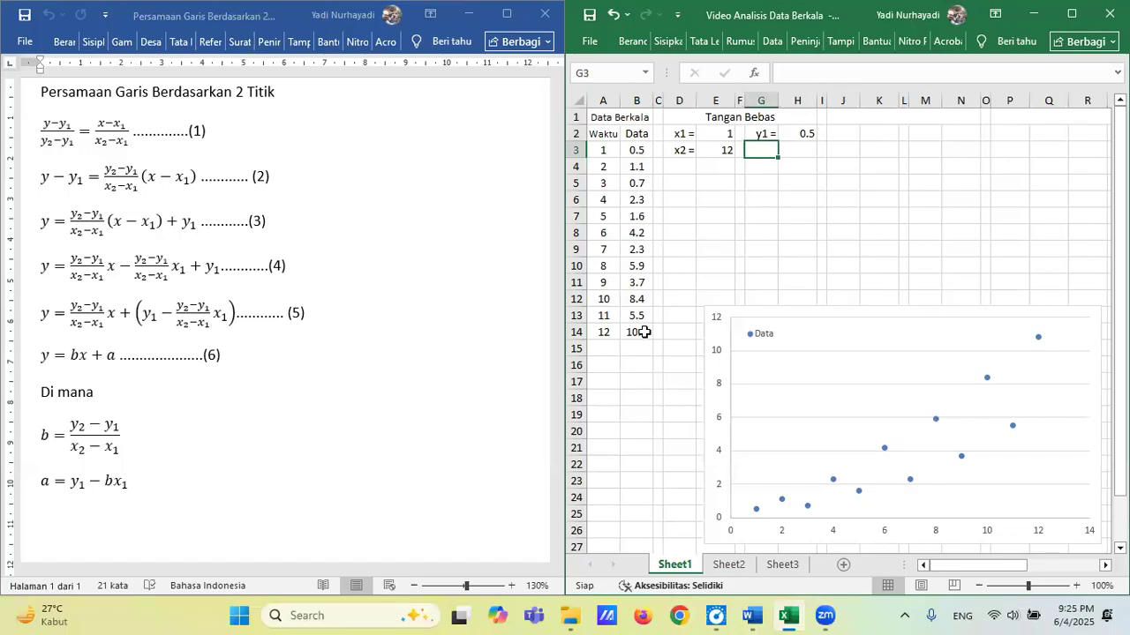
Enter the label y2 = in cell G3 and the formula =B14 beside it in H3.
type("y2")
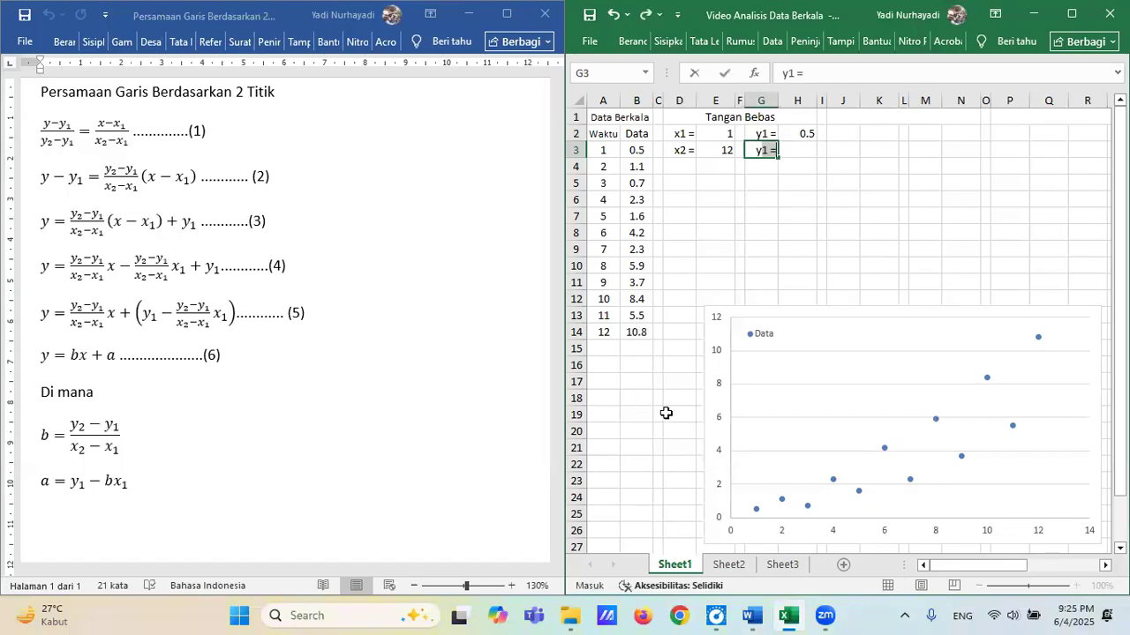
type(" =")
key("Tab")
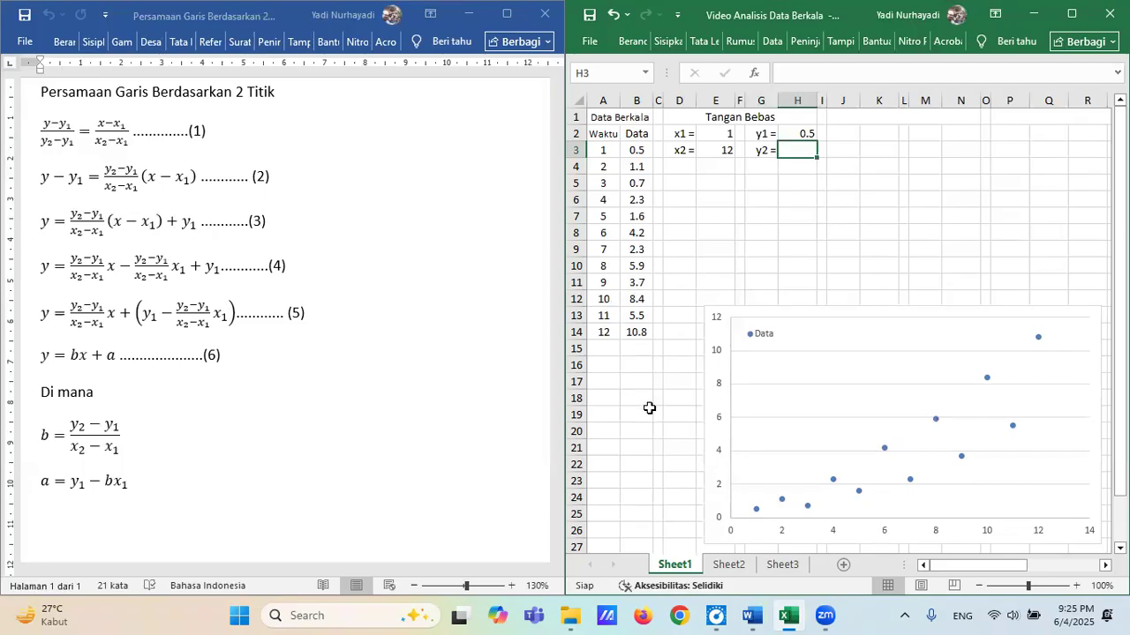
type("=b14")
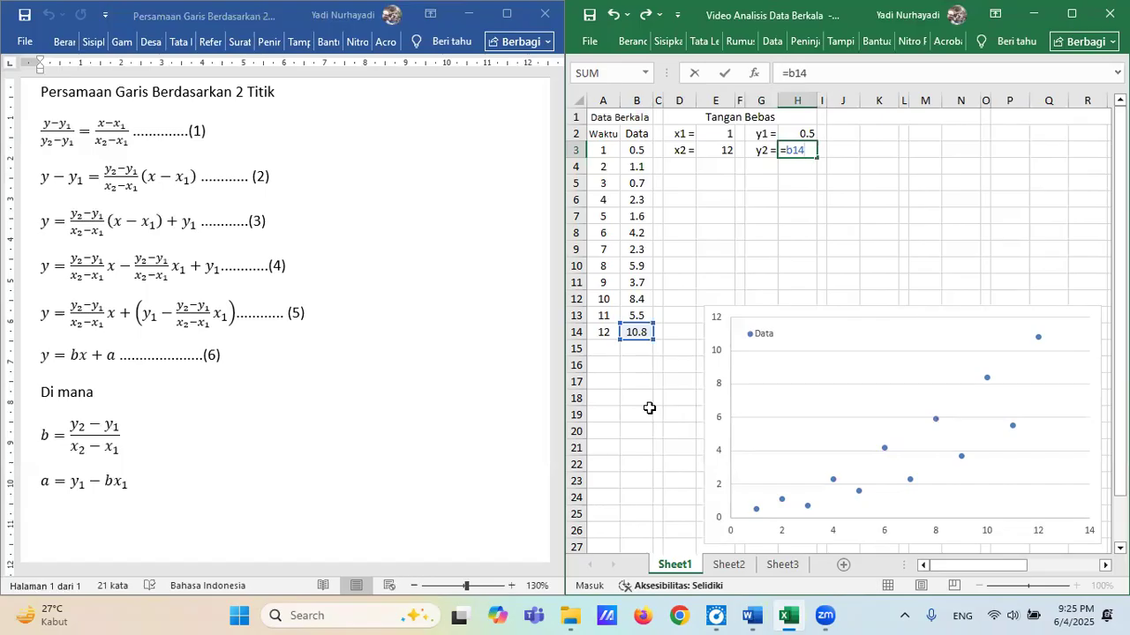
key("Return")
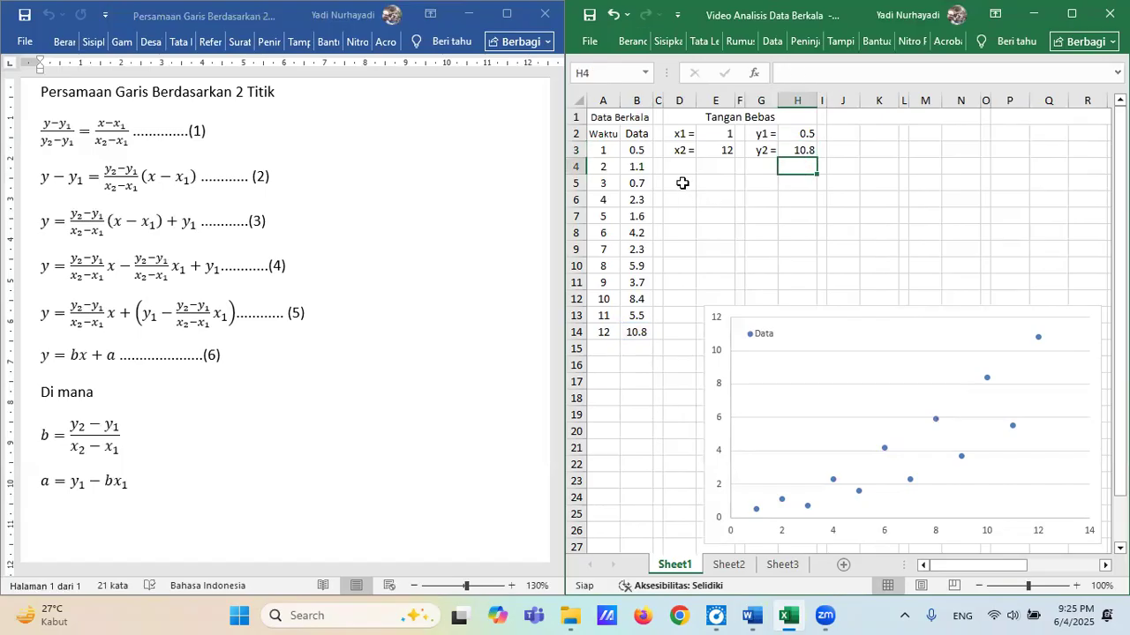
Label the line coefficients by entering b = in cell D5 and a = in cell G5.
left_click(682, 183)
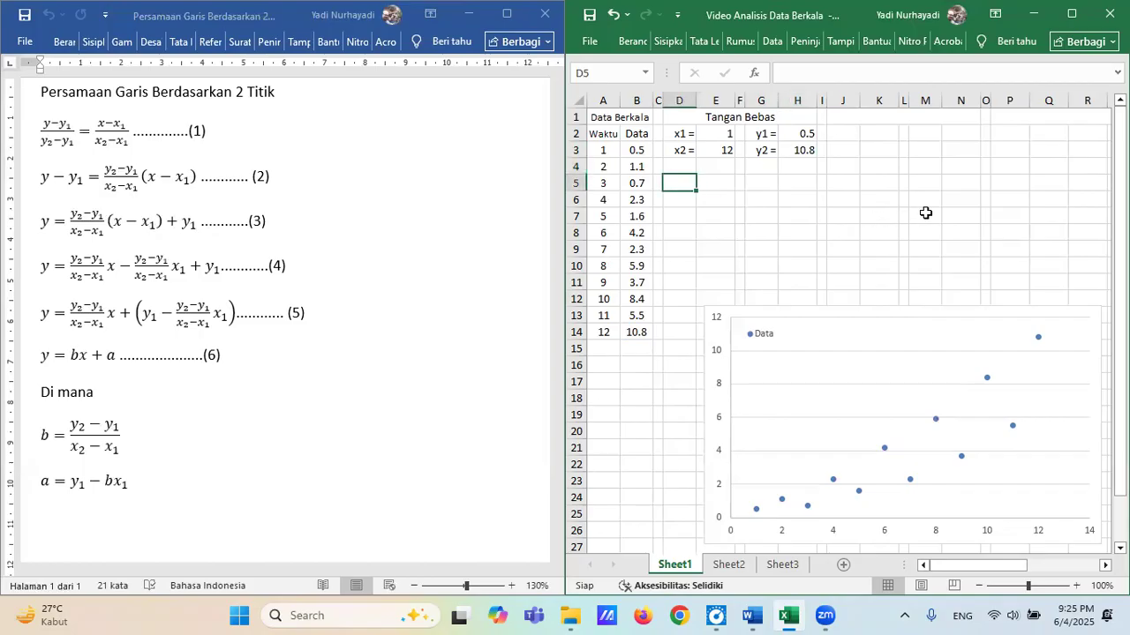
type("b =")
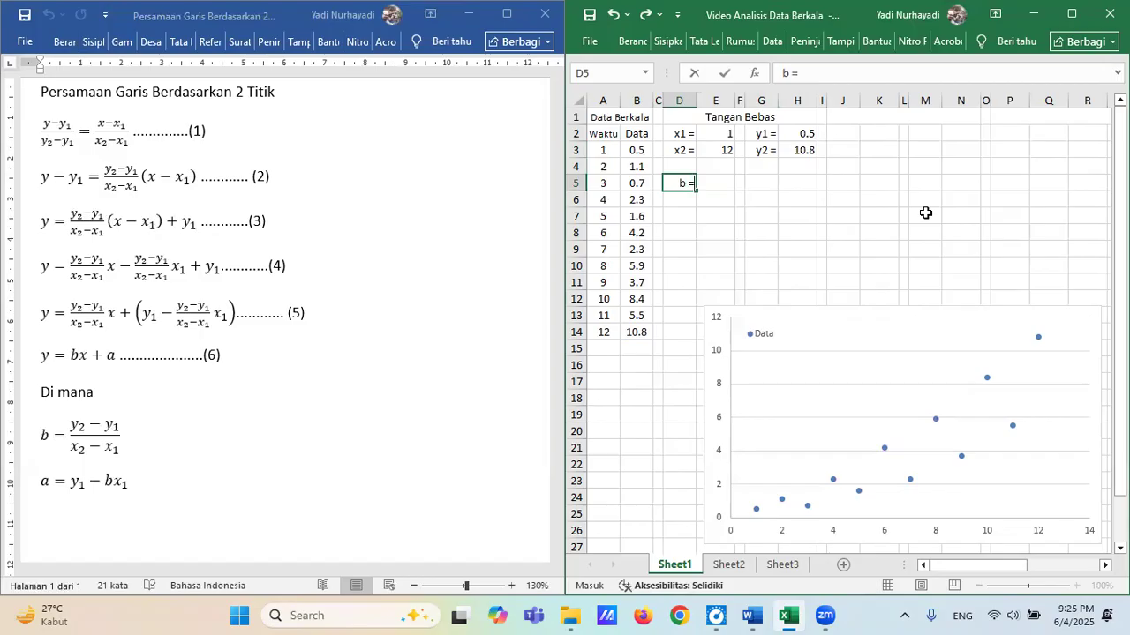
key("Right")
key("Right")
key("Right")
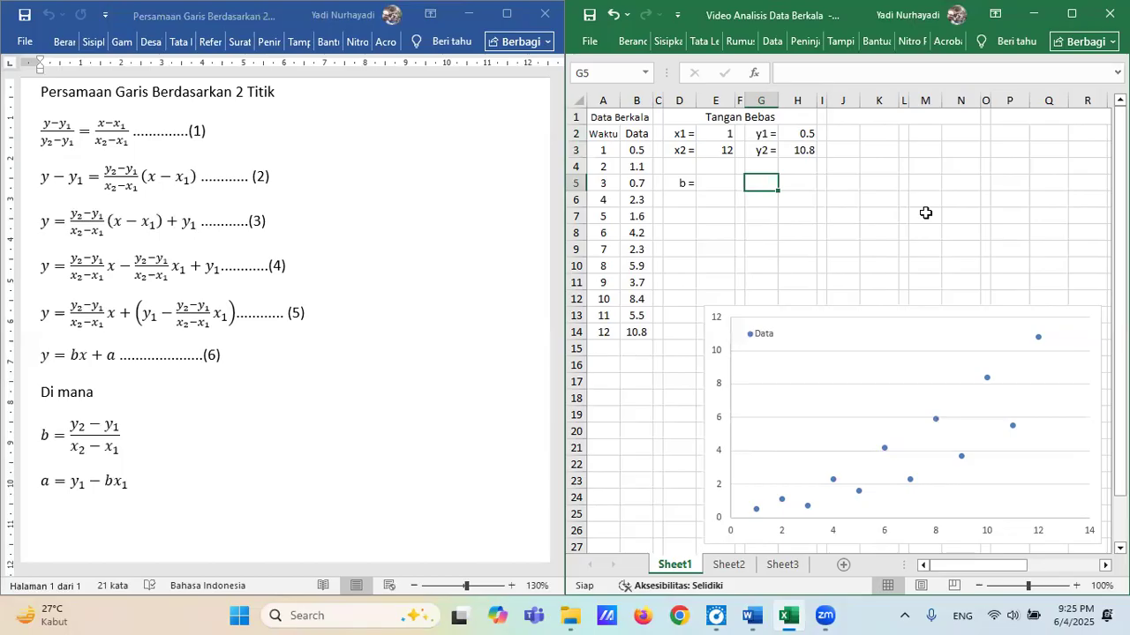
type("a =")
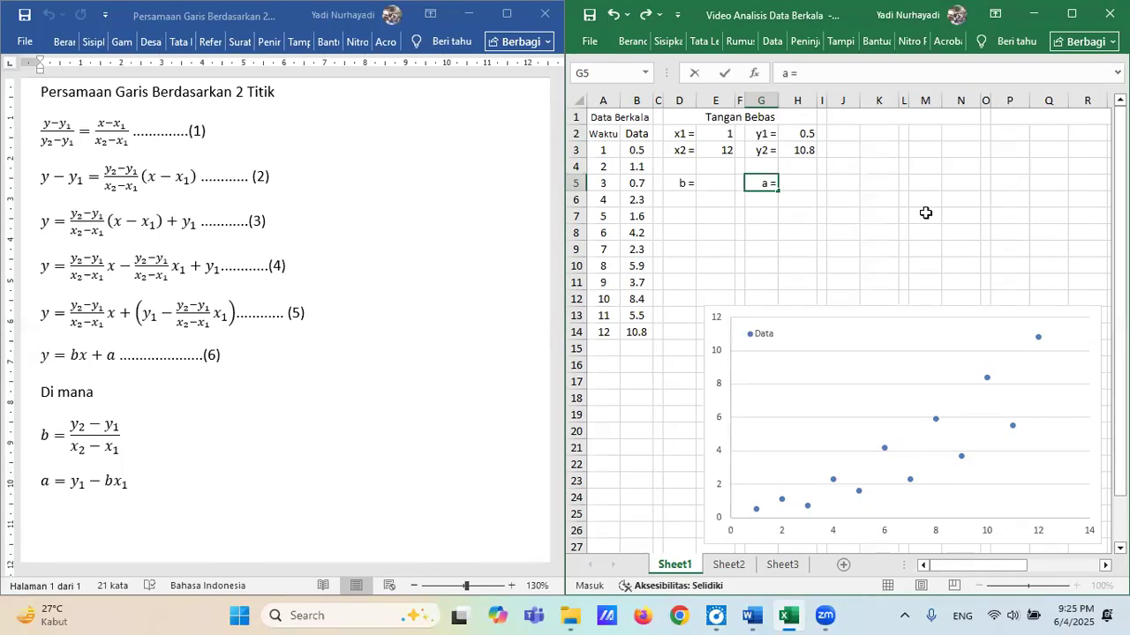
key("Right")
Calculate the slope b in cell E5 with the formula =(H3-H2)/(E3-E2).
key("Left")
key("Left")
key("Left")
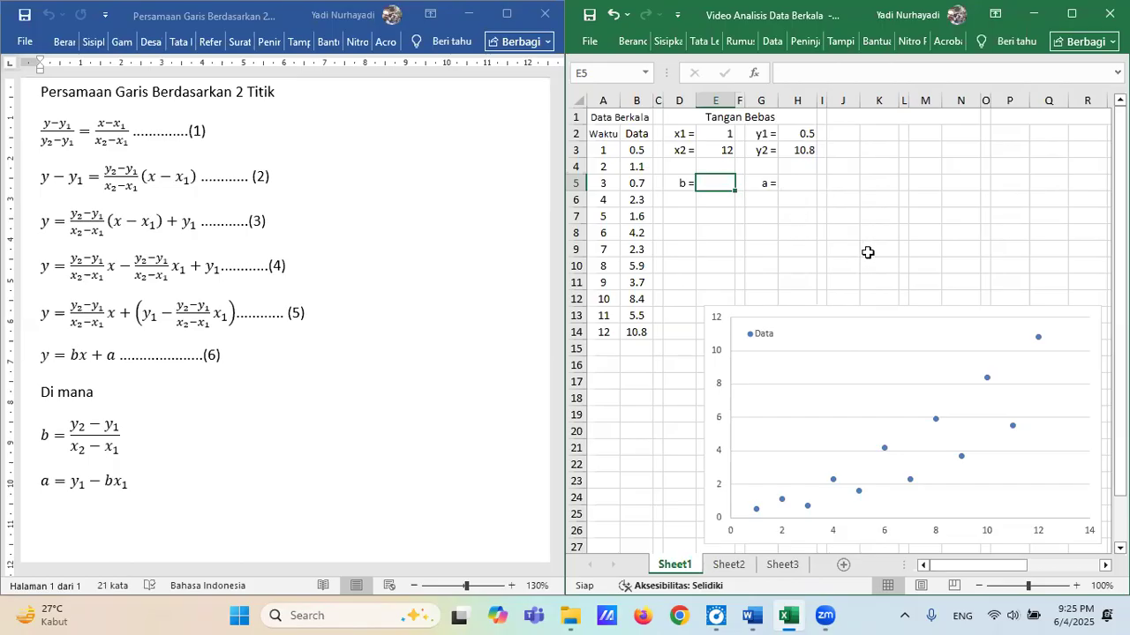
type("=")
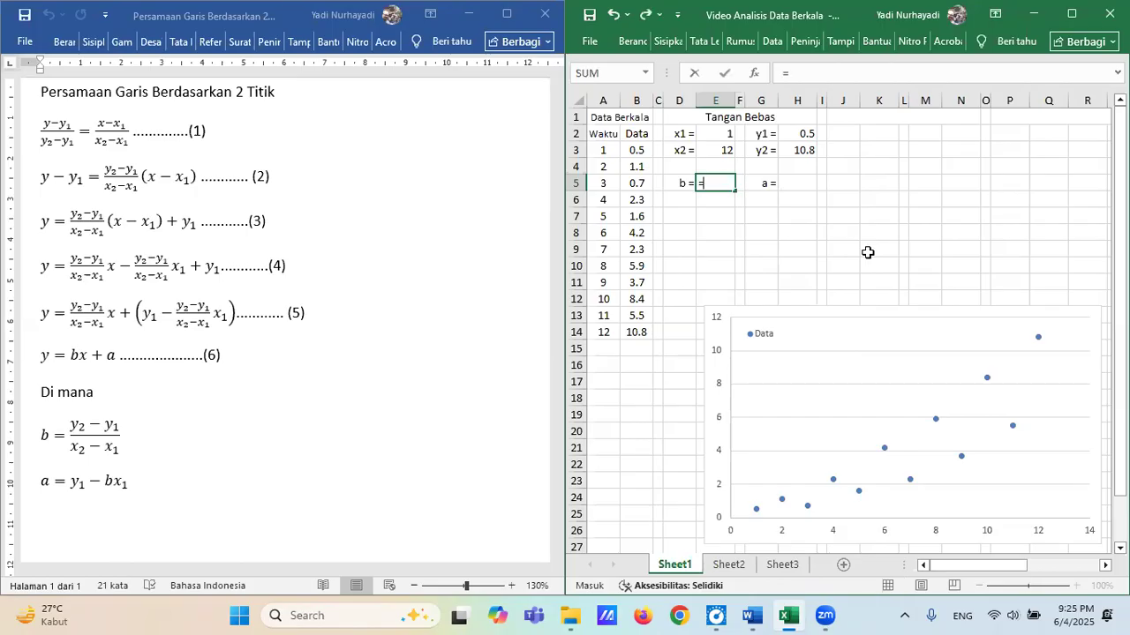
type("(")
type("h3")
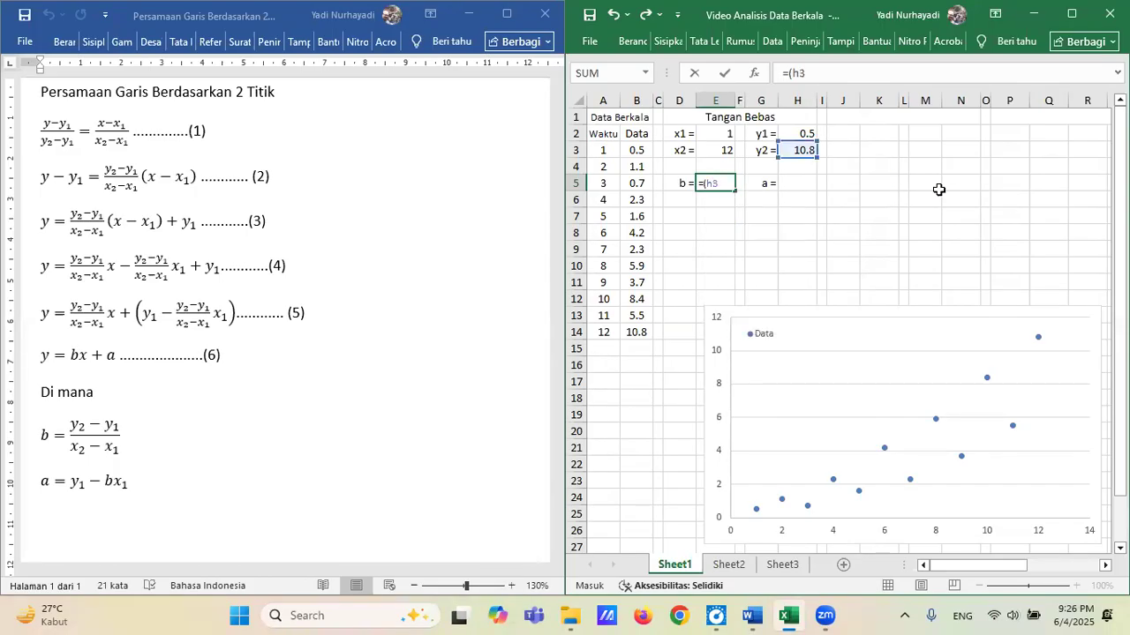
type("-h")
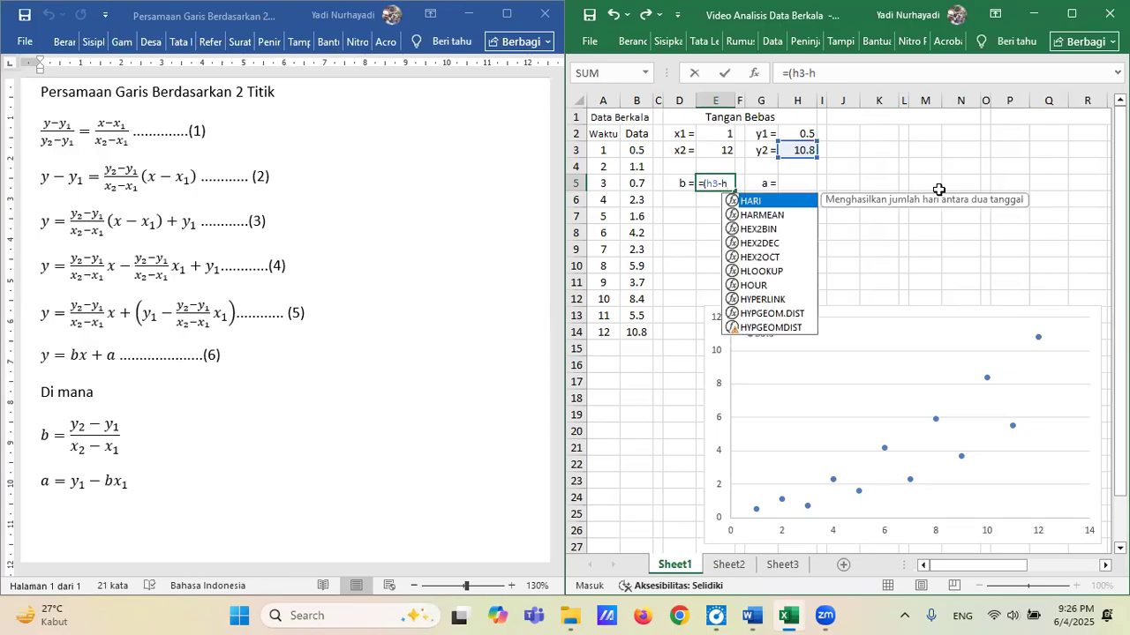
type("2)")
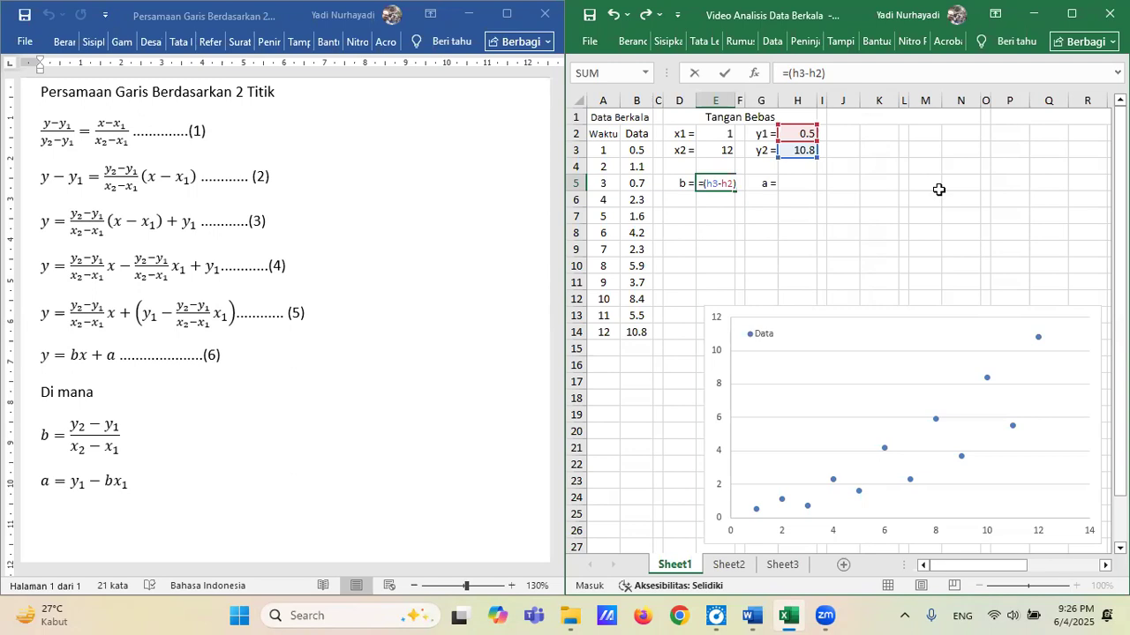
type("/(")
type("e")
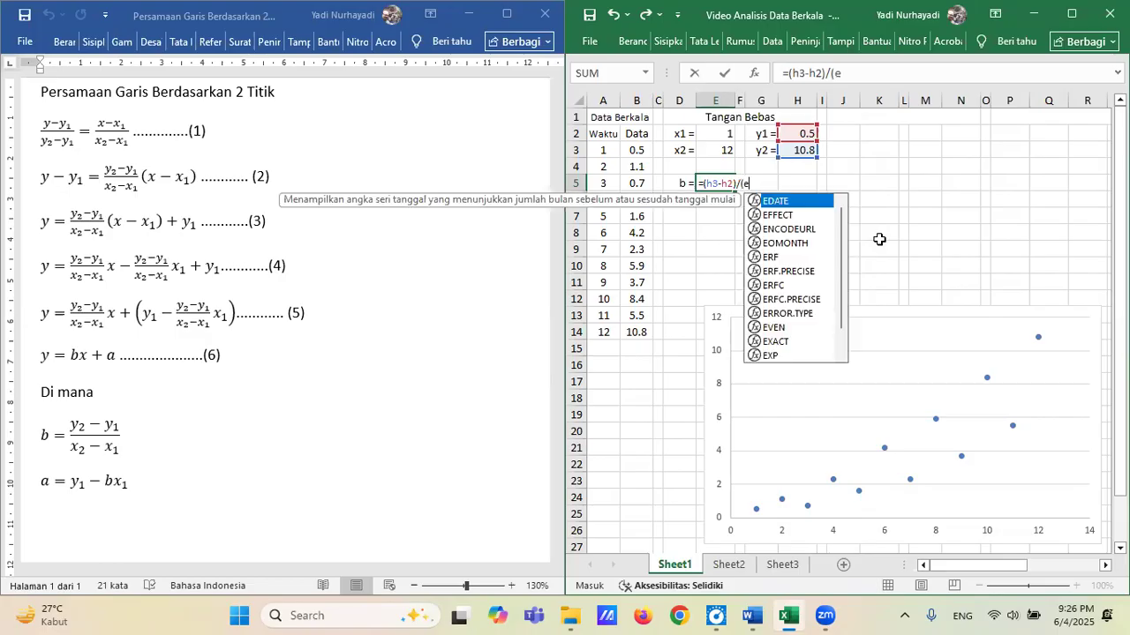
type("3-")
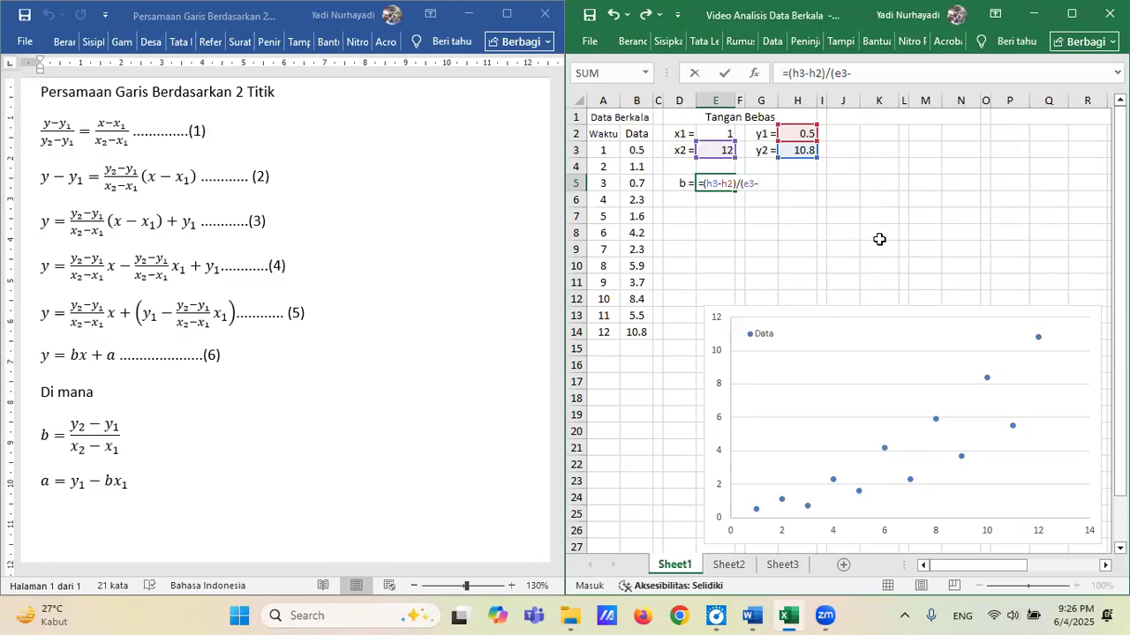
type("e2")
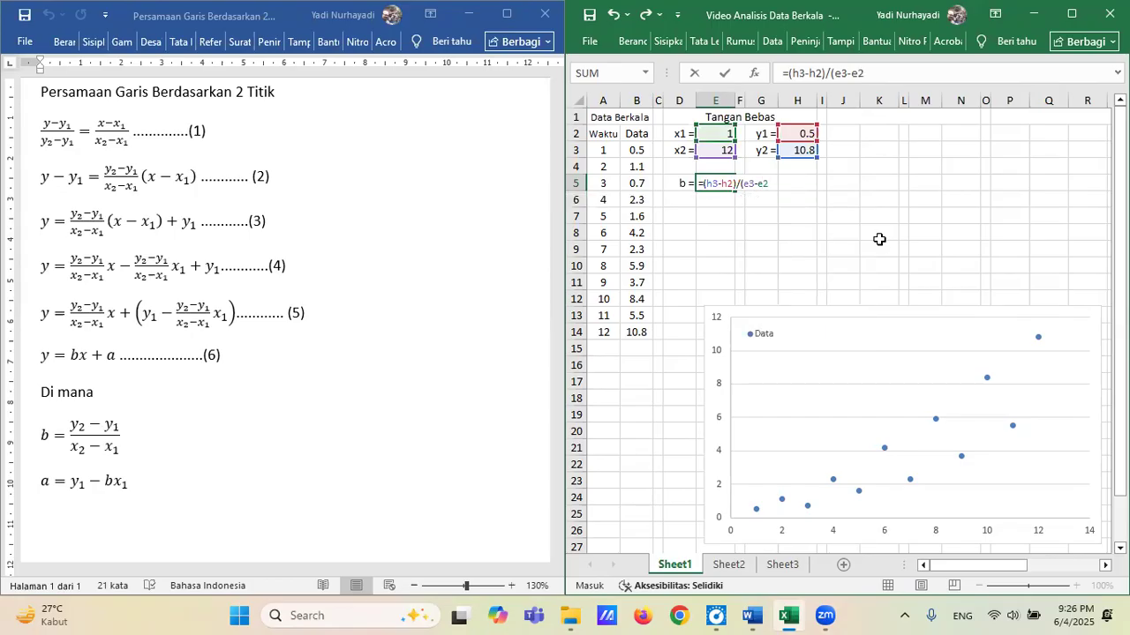
type(")")
key("Return")
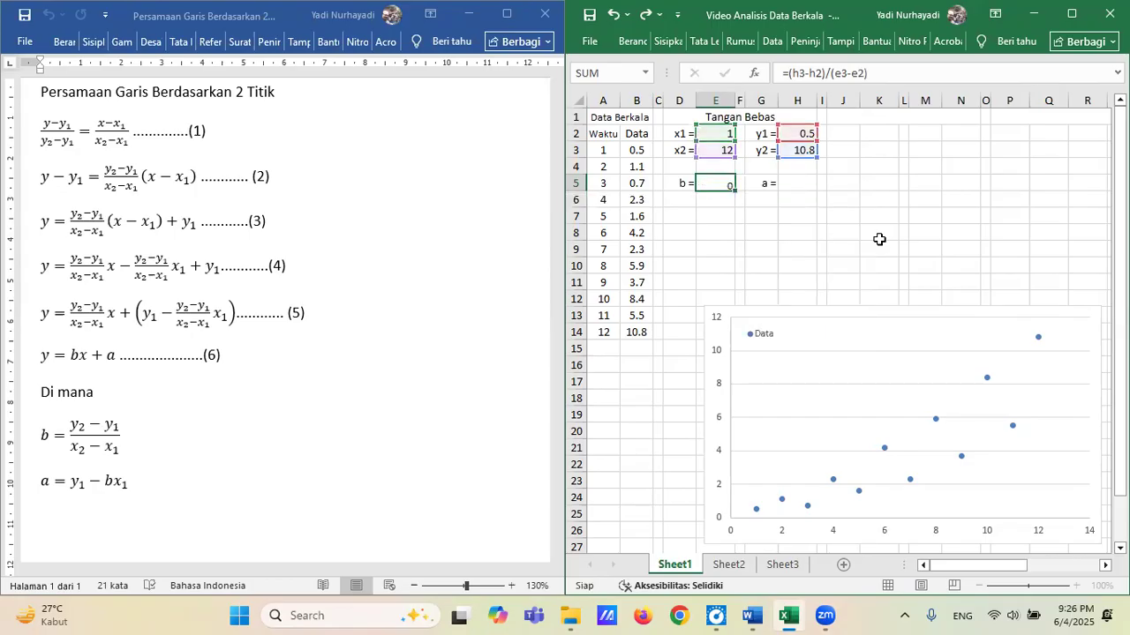
Calculate the intercept a in cell H5 with the formula =H2-E5*E2.
key("Up")
key("Right")
key("Right")
key("Right")
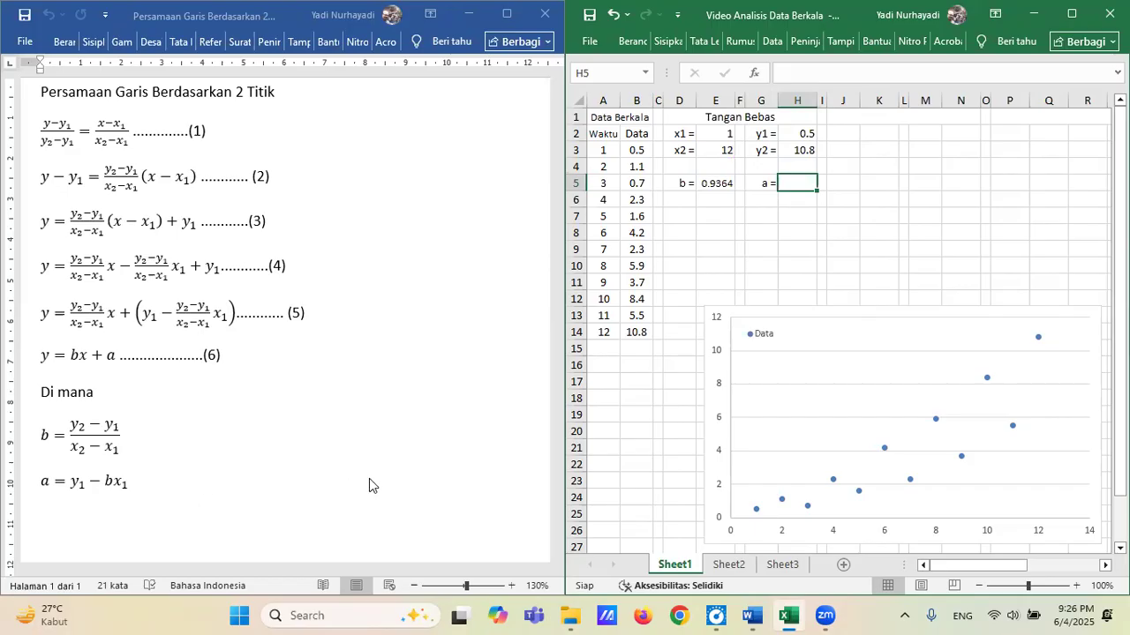
type("=")
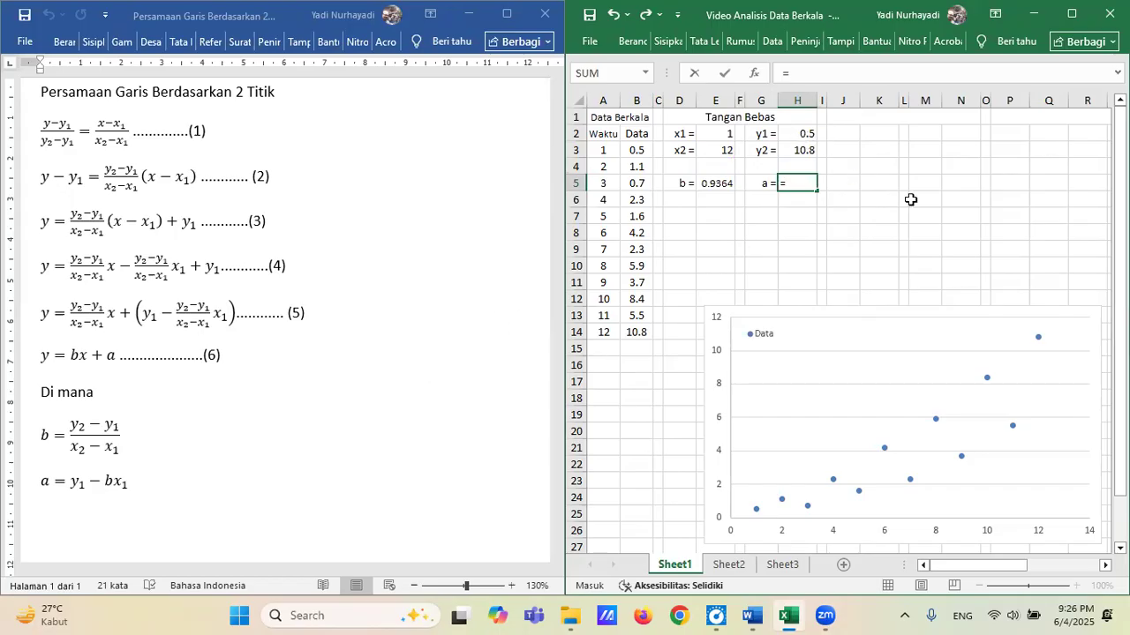
type("h2")
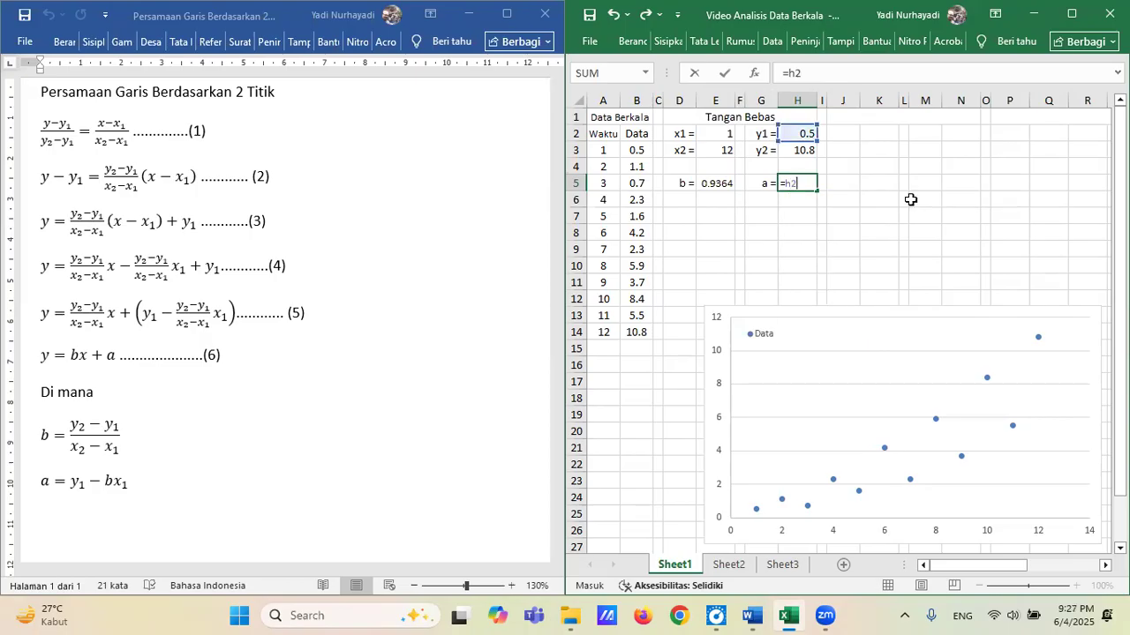
type("-e5*")
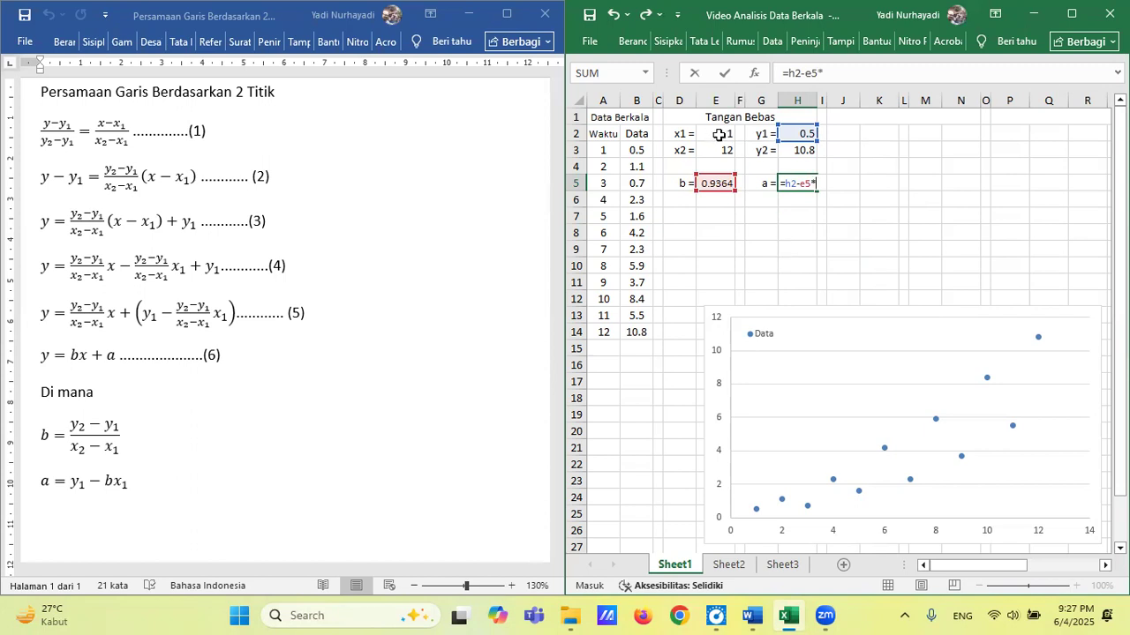
type("e")
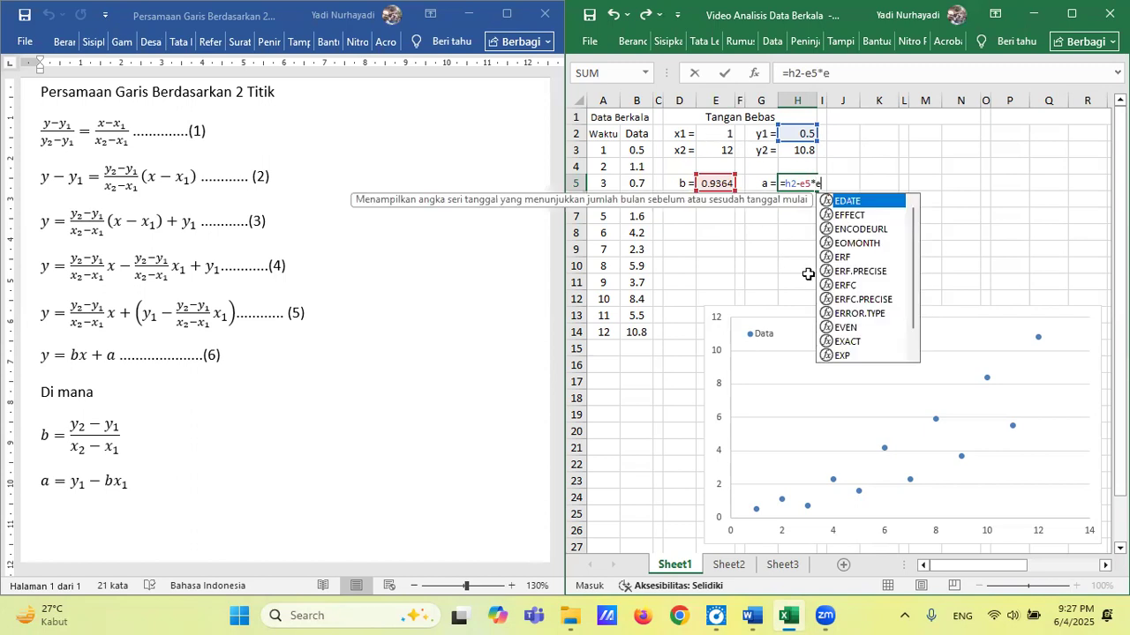
type("2")
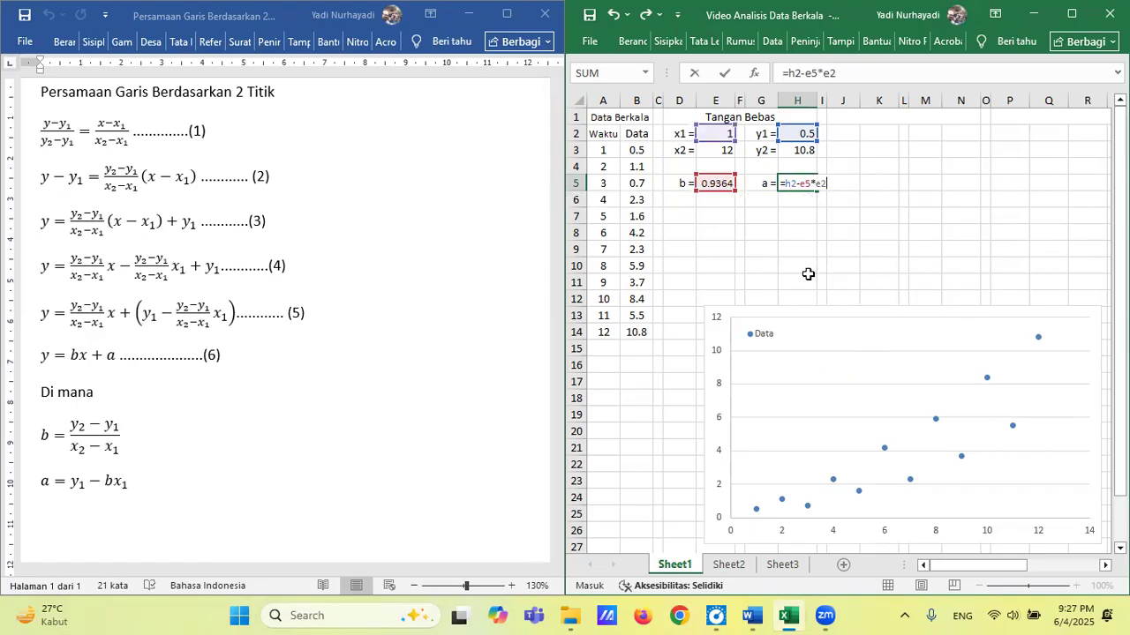
key("Return")
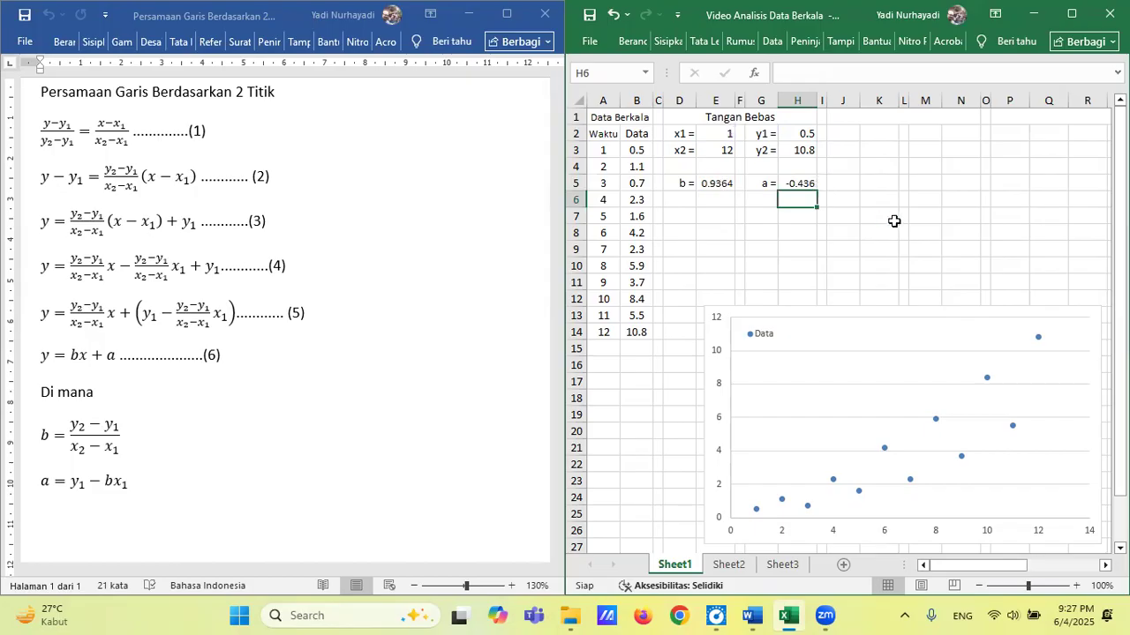
Enter the table headers x in D7 and y in E7, and shift the scatter chart right to clear space beside the table.
left_click(681, 221)
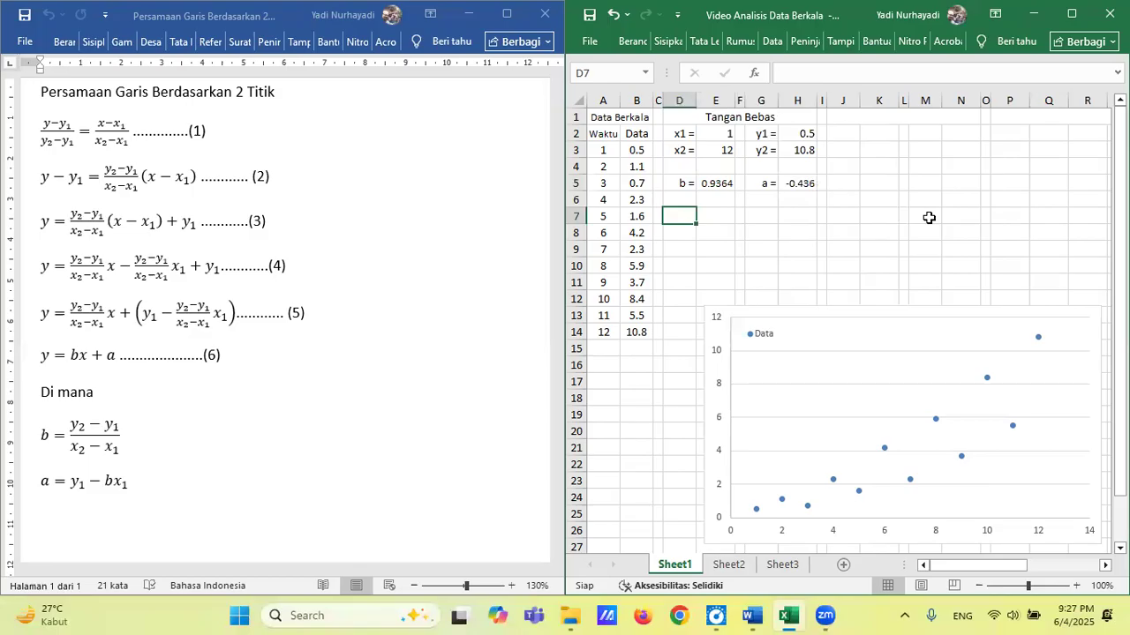
type("x")
key("Tab")
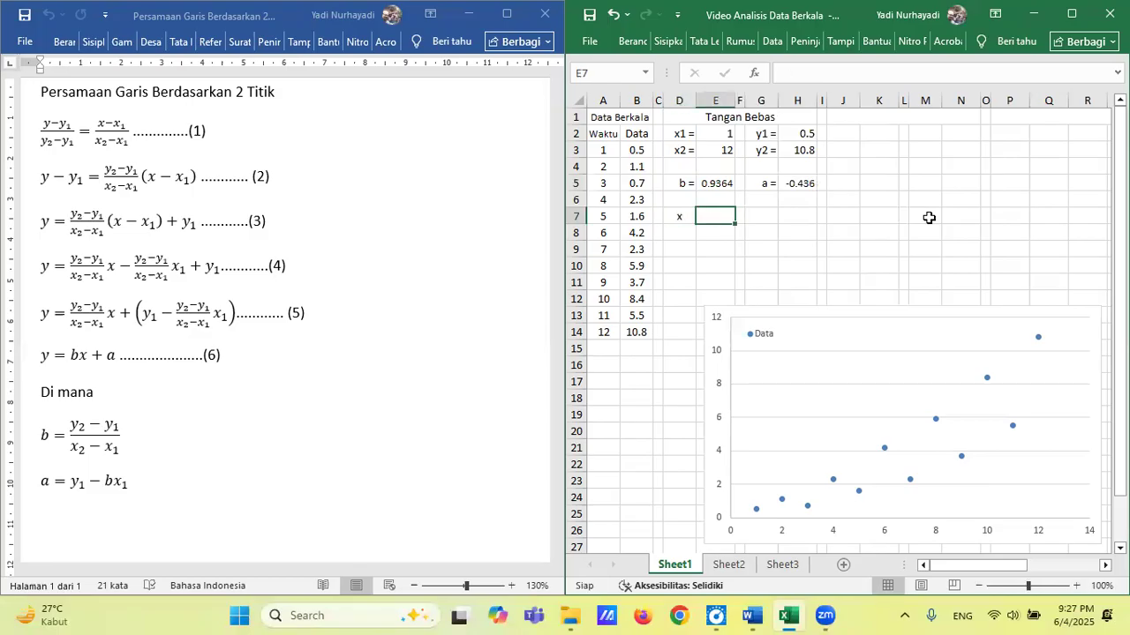
type("y")
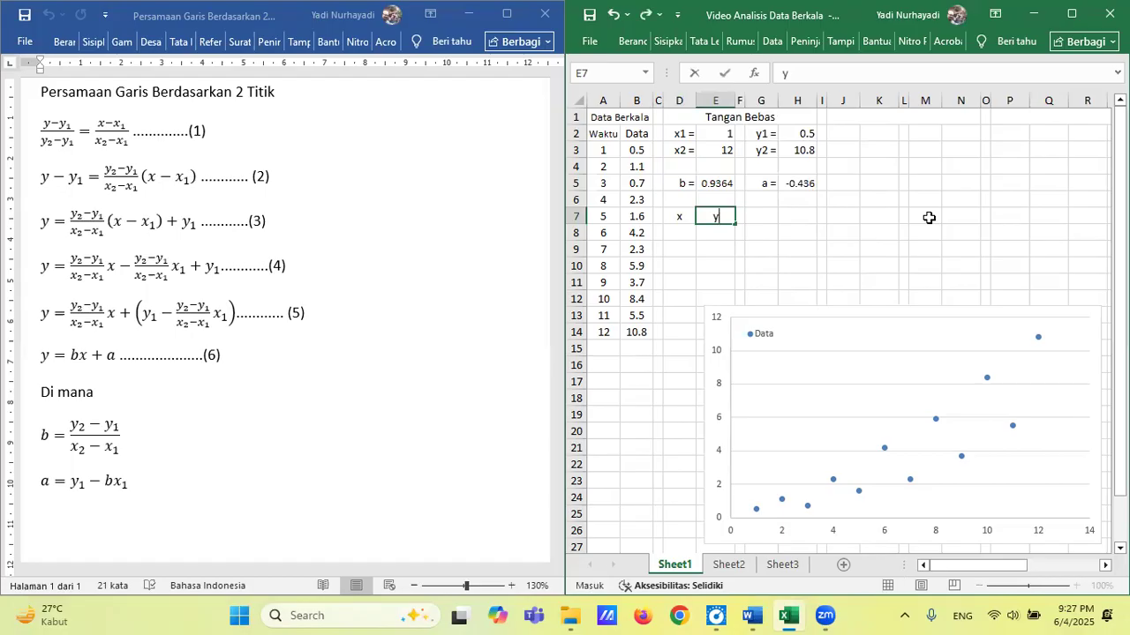
key("Return")
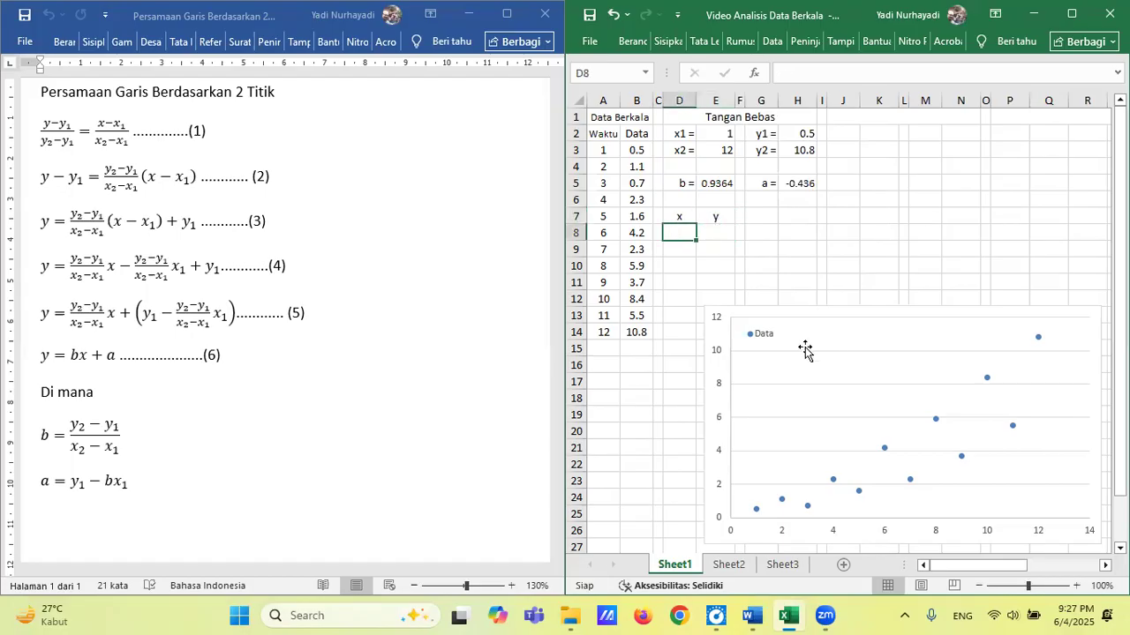
left_click(835, 316)
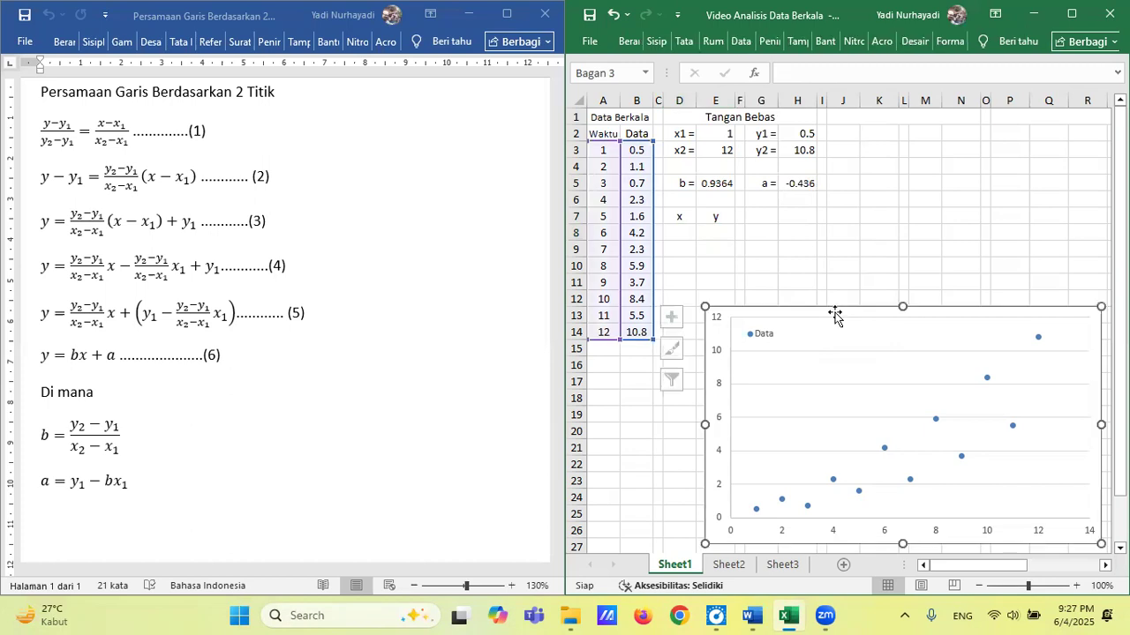
left_click_drag(827, 310, 876, 309)
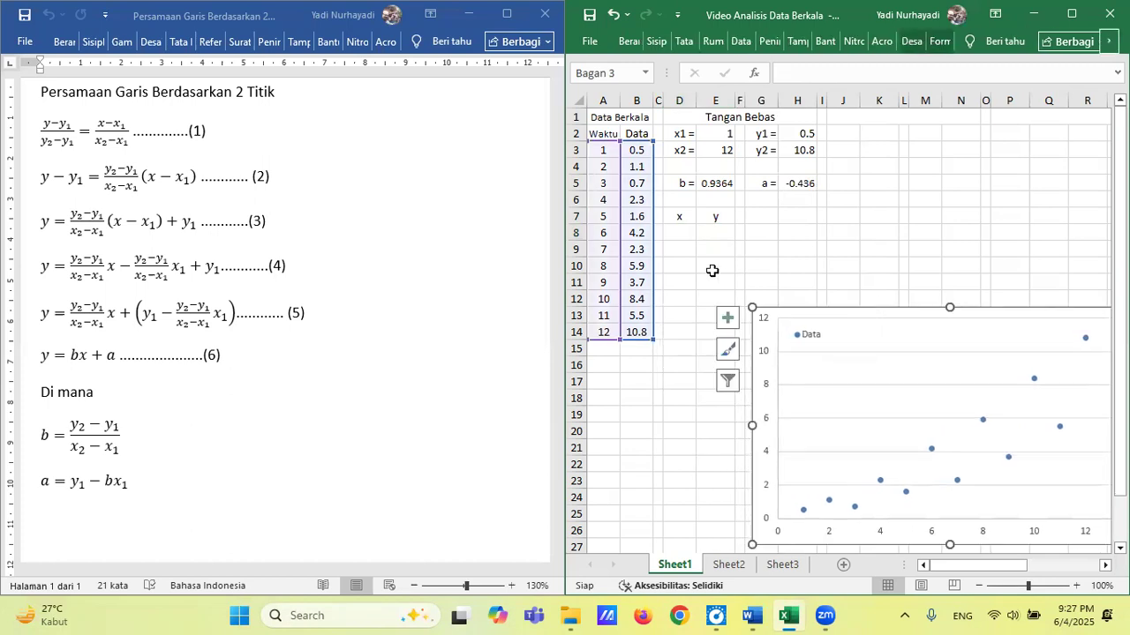
Fill the x column in D8:D19 with the series 1 to 12, starting from 1 and 2.
left_click(681, 234)
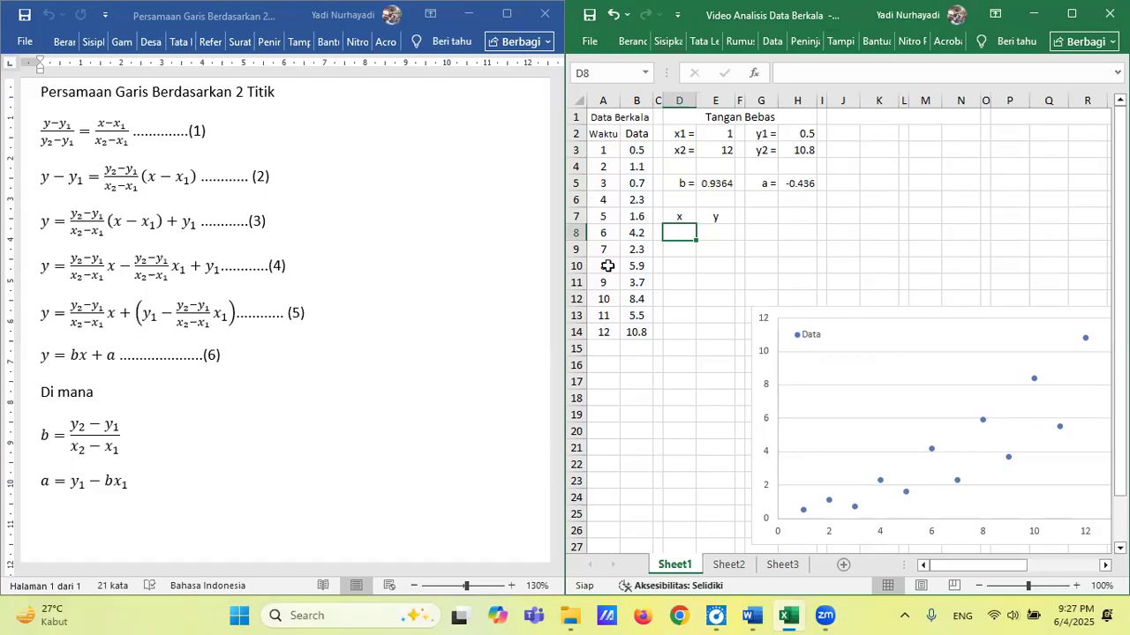
type("1")
key("Return")
type("2")
key("Return")
key("Up")
key("Up")
key("shift+Down")
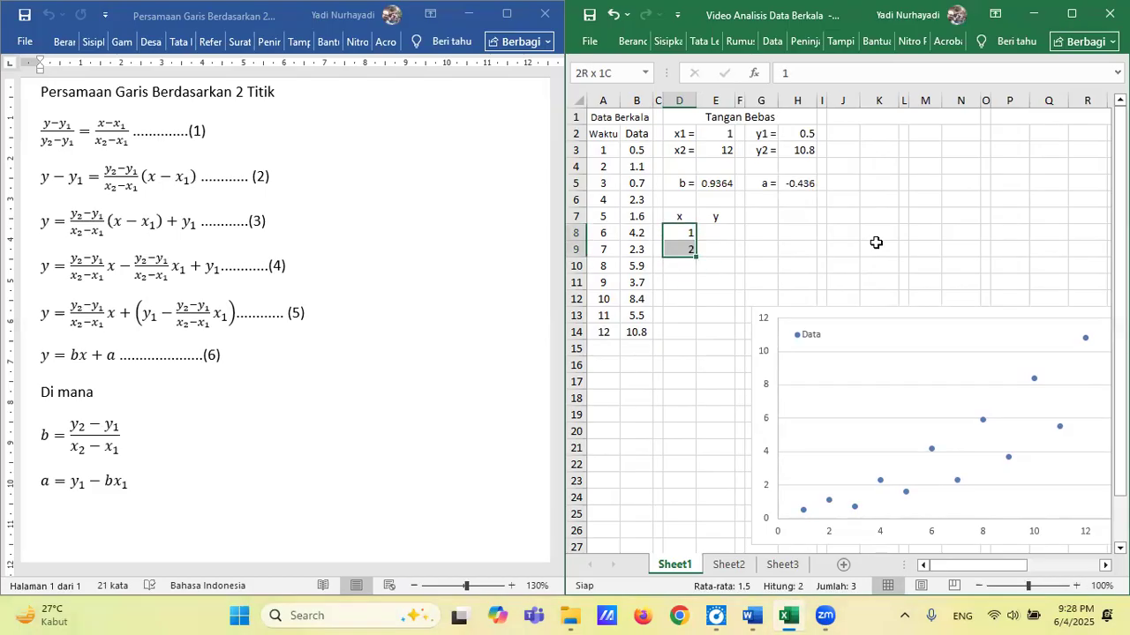
left_click_drag(697, 255, 694, 427)
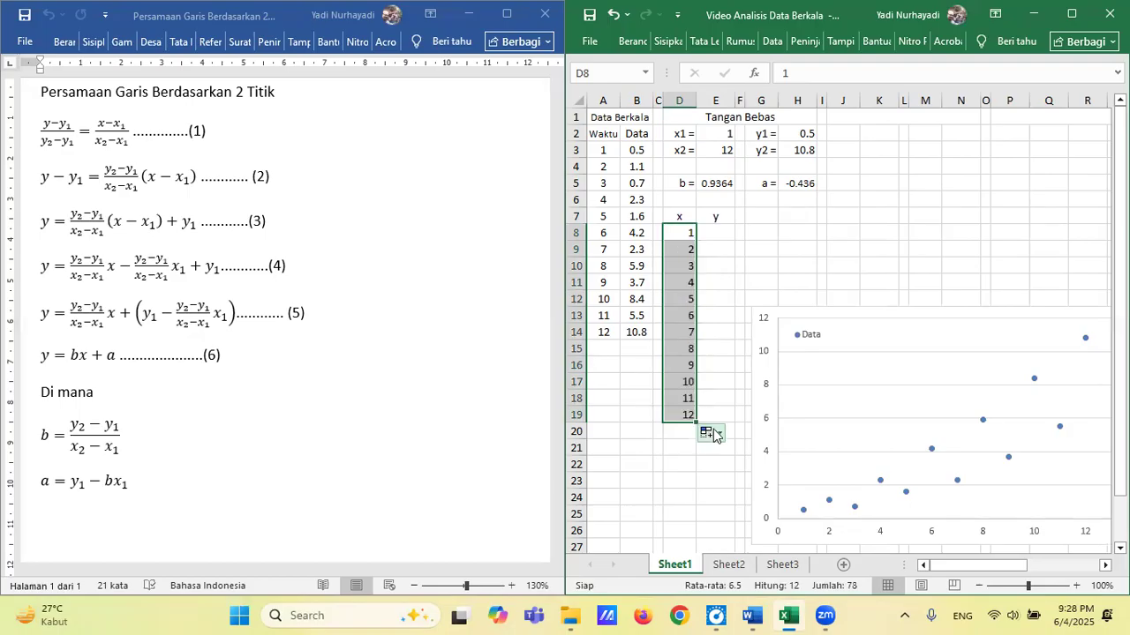
Calculate the first trend value y in cell E8 with the formula =$E$5*D8+$H$5.
left_click(717, 233)
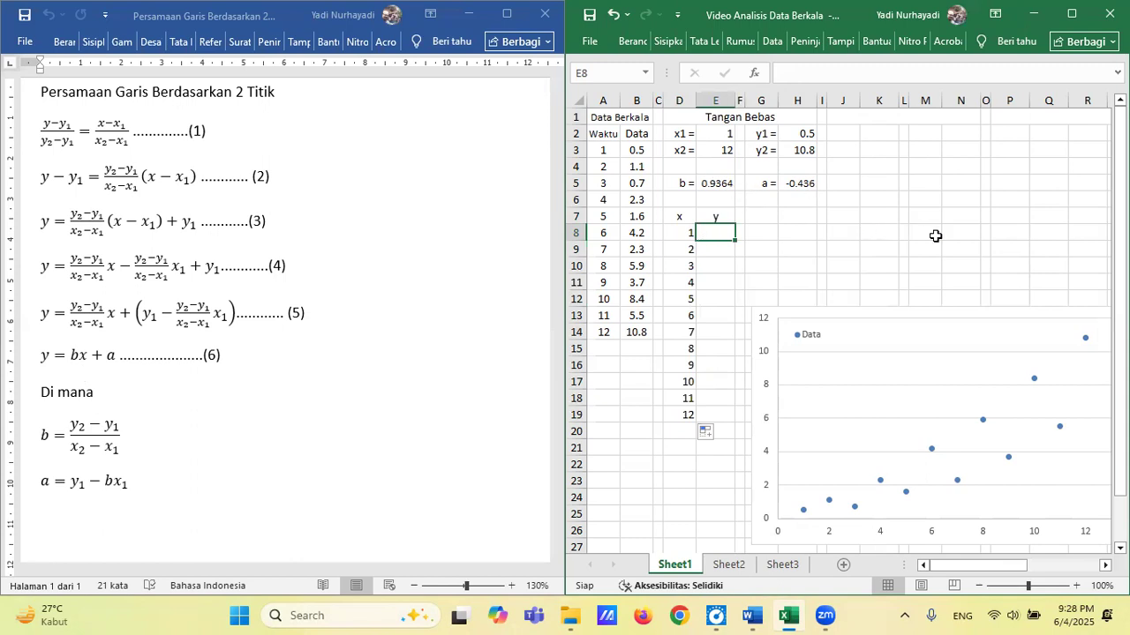
type("=")
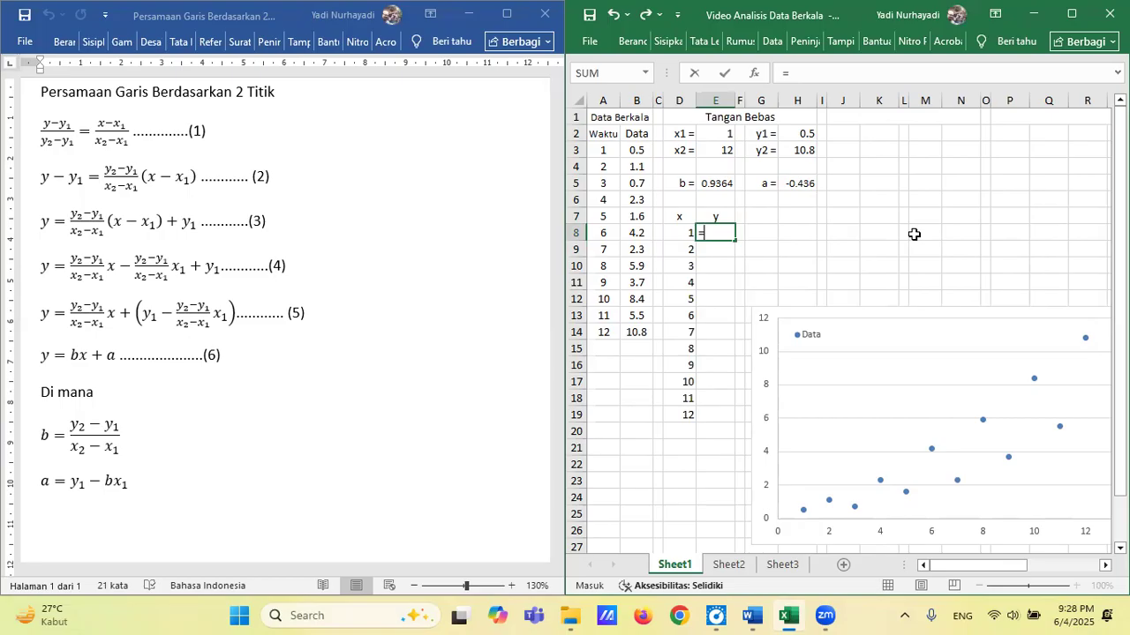
type("$e$5*")
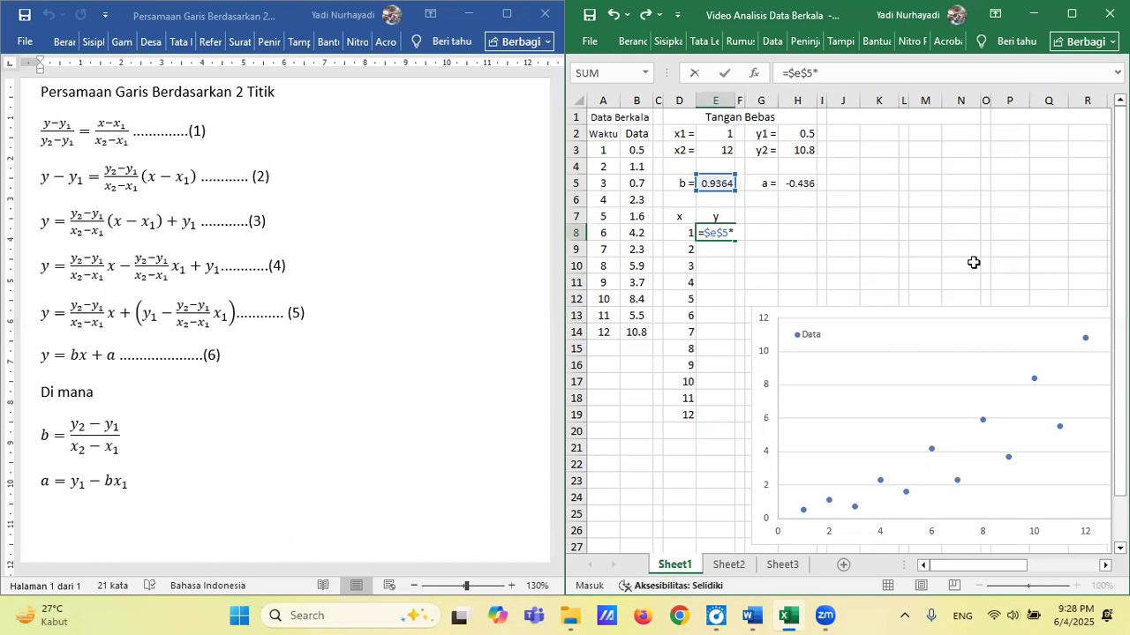
type("d8+")
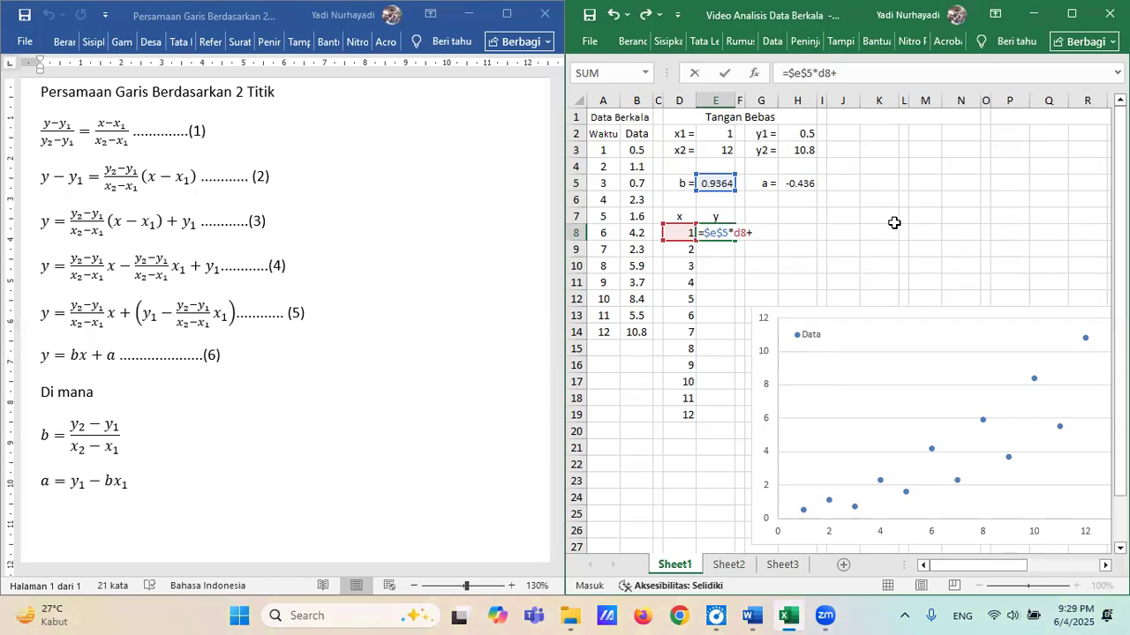
type("$h$5")
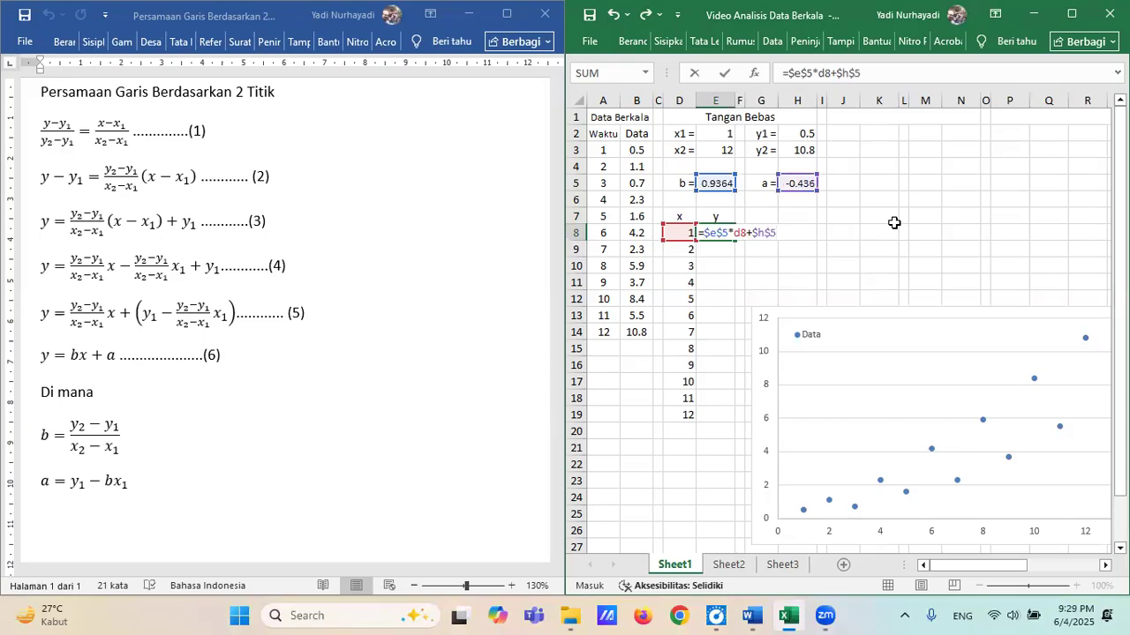
key("Return")
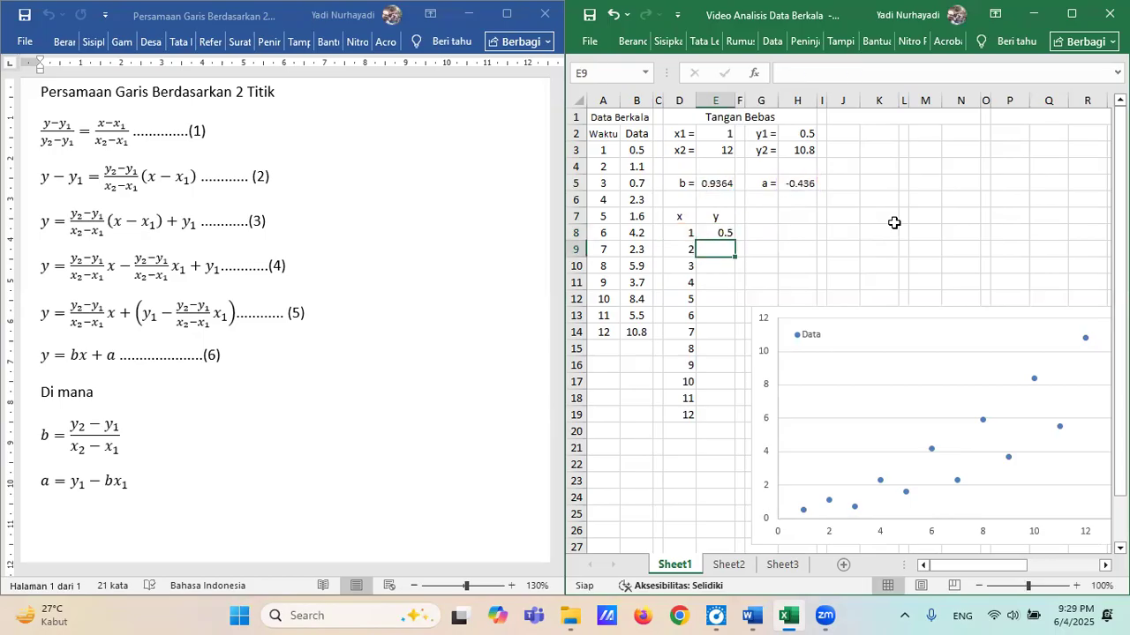
Copy the trend formula from E8 into E9:E19 to complete the y column.
key("Up")
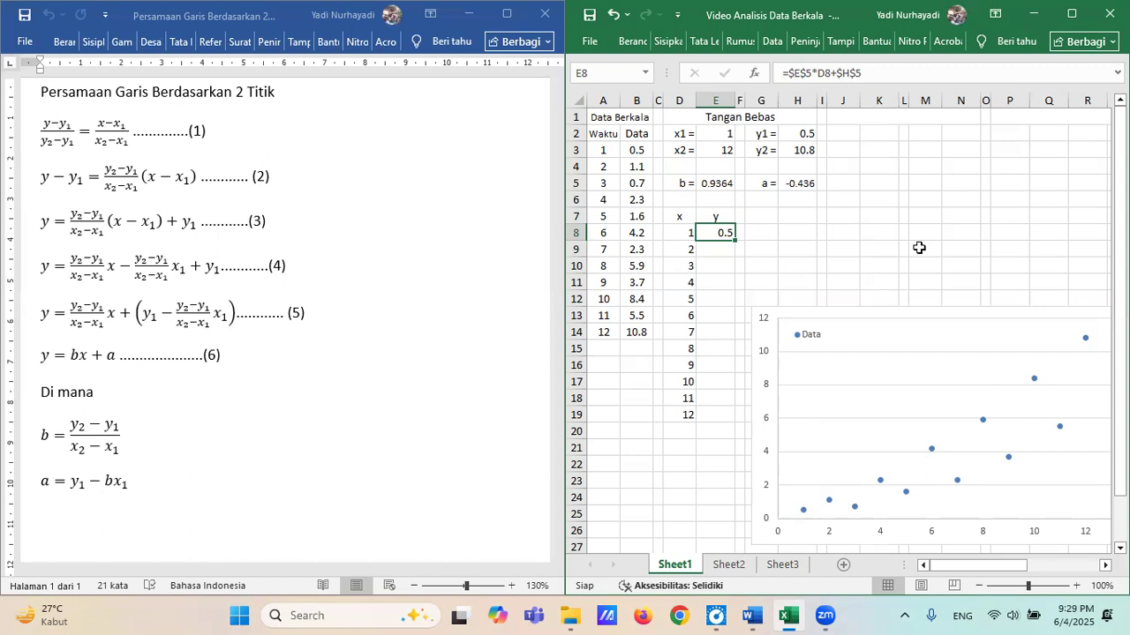
key("ctrl+c")
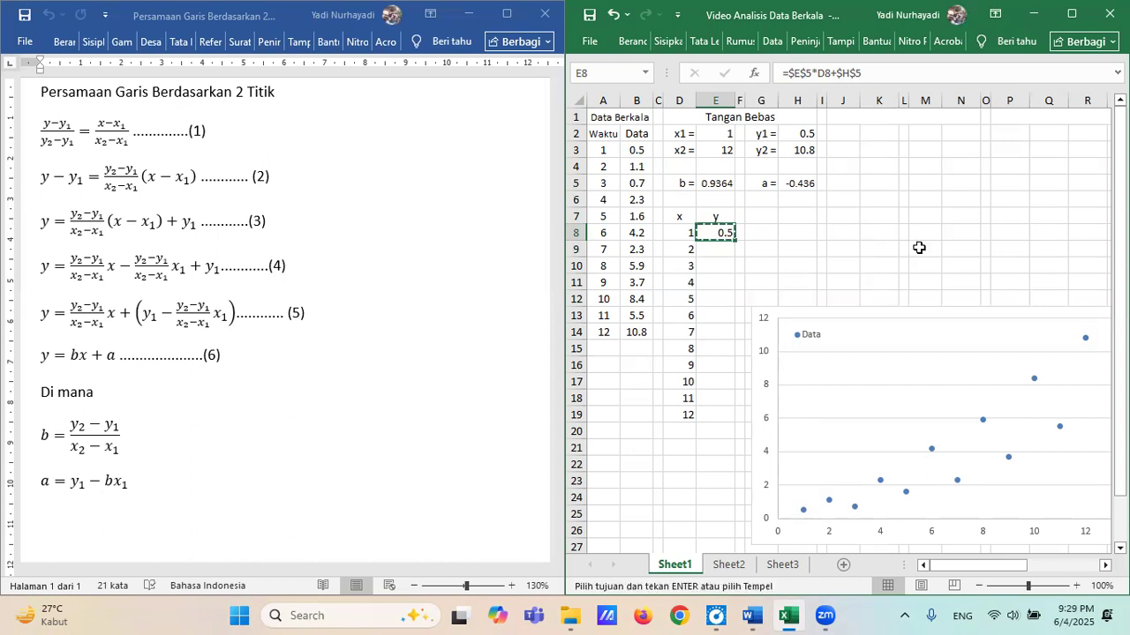
key("Down")
key("shift+Down")
key("shift+Down")
key("shift+Down")
key("shift+Down")
key("shift+Down")
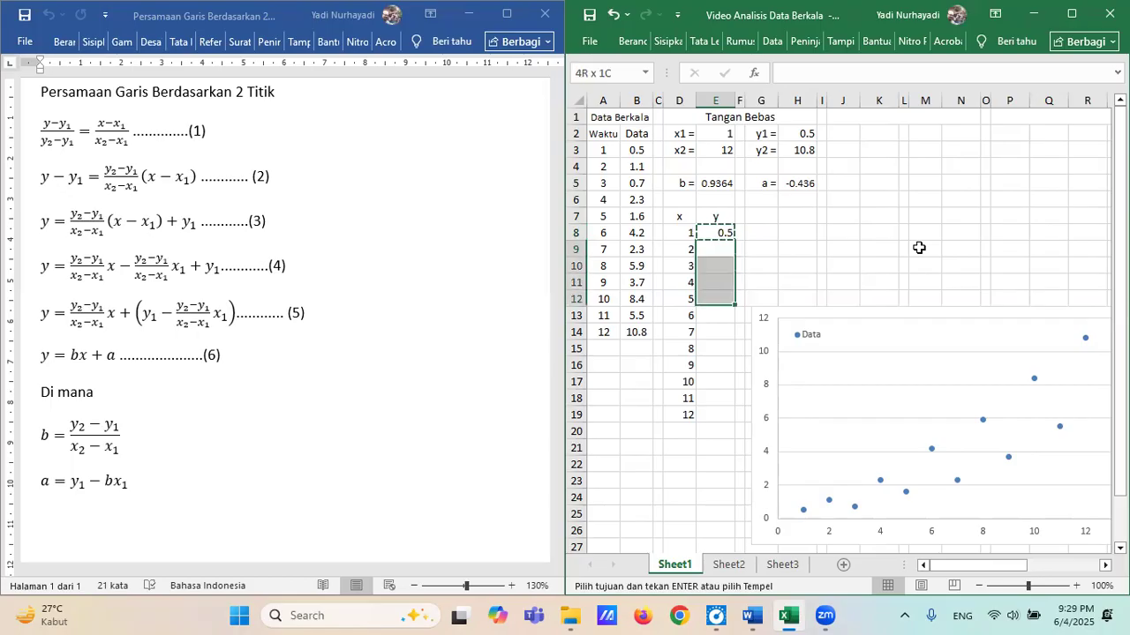
key("shift+Down")
key("shift+Down")
key("shift+Down")
key("shift+Down")
key("shift+Down")
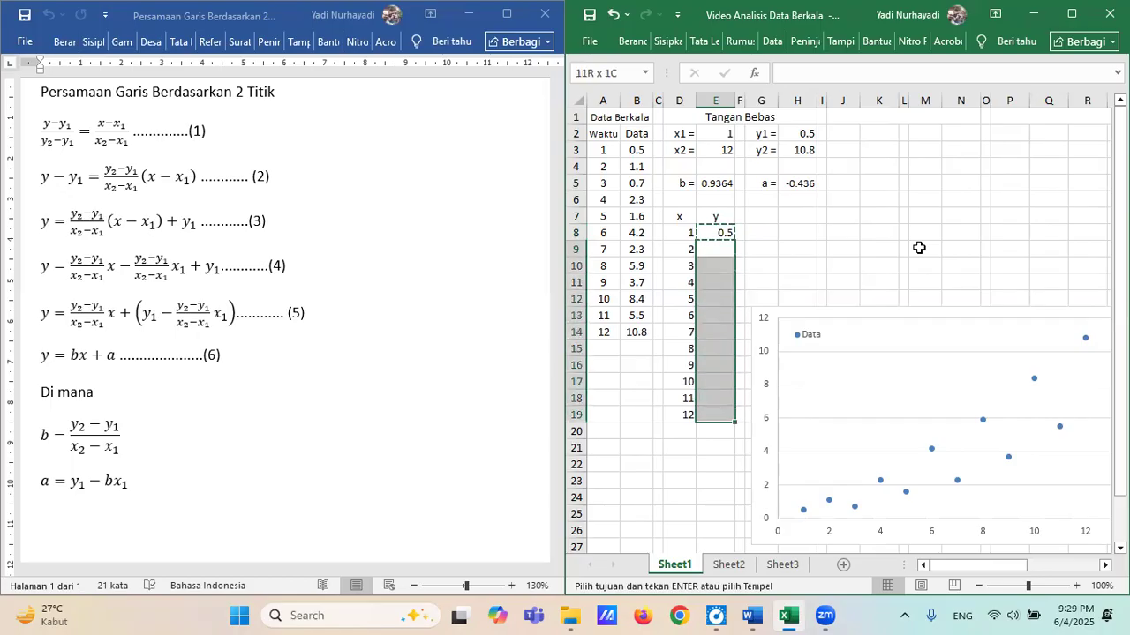
key("ctrl+v")
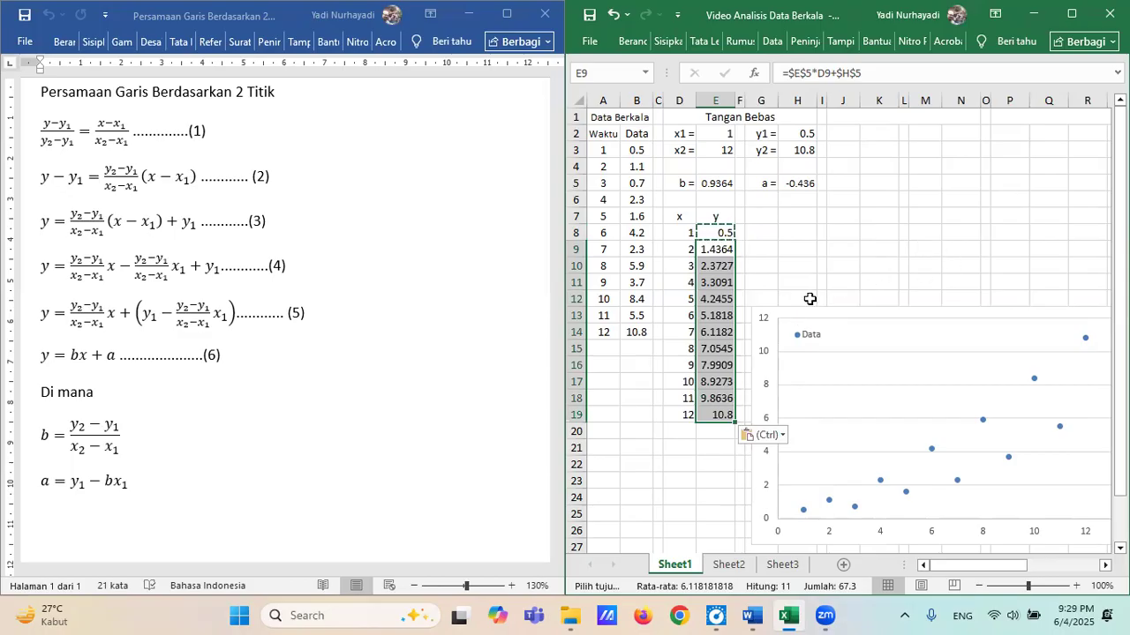
key("Escape")
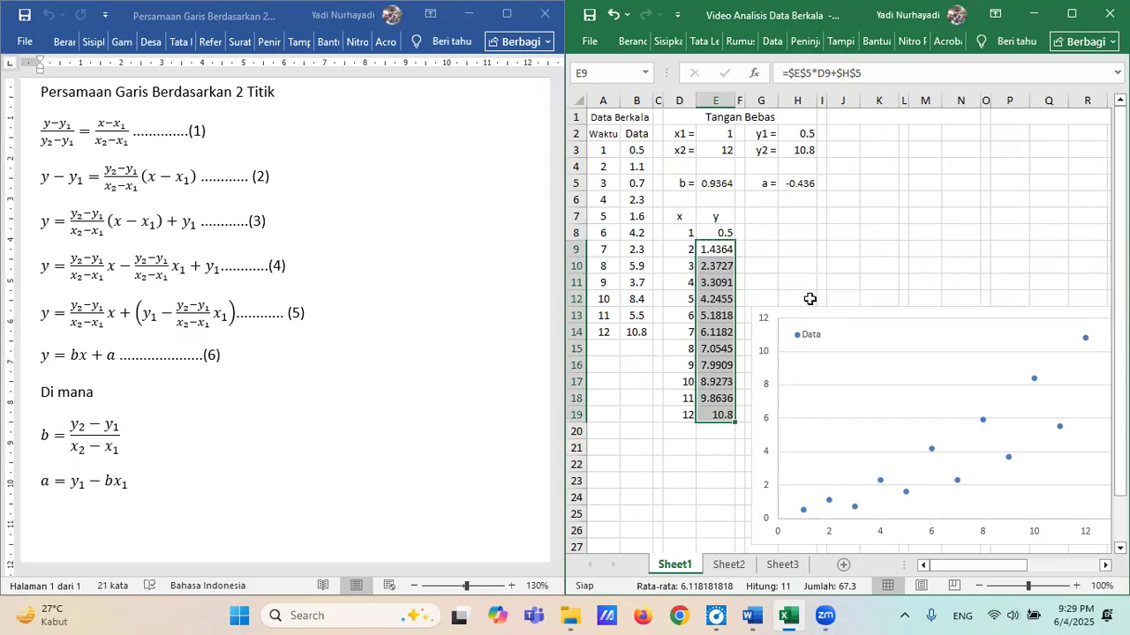
left_click(724, 233)
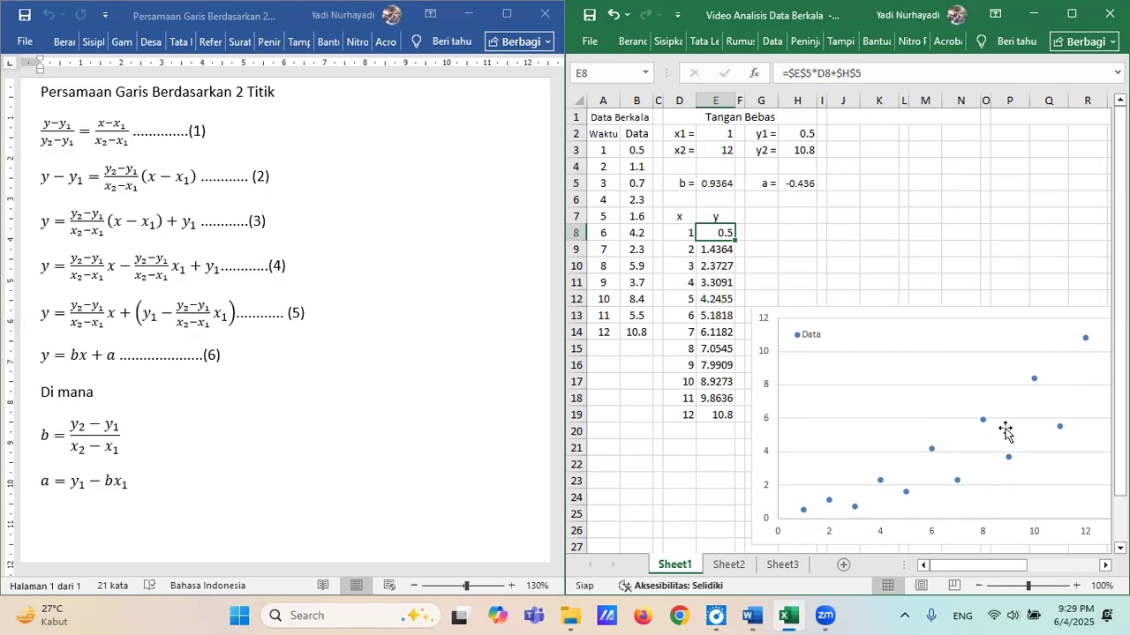
Add a new data series named Tangan Bebas to the scatter chart's source data.
mouse_move(983, 424)
left_click(984, 424)
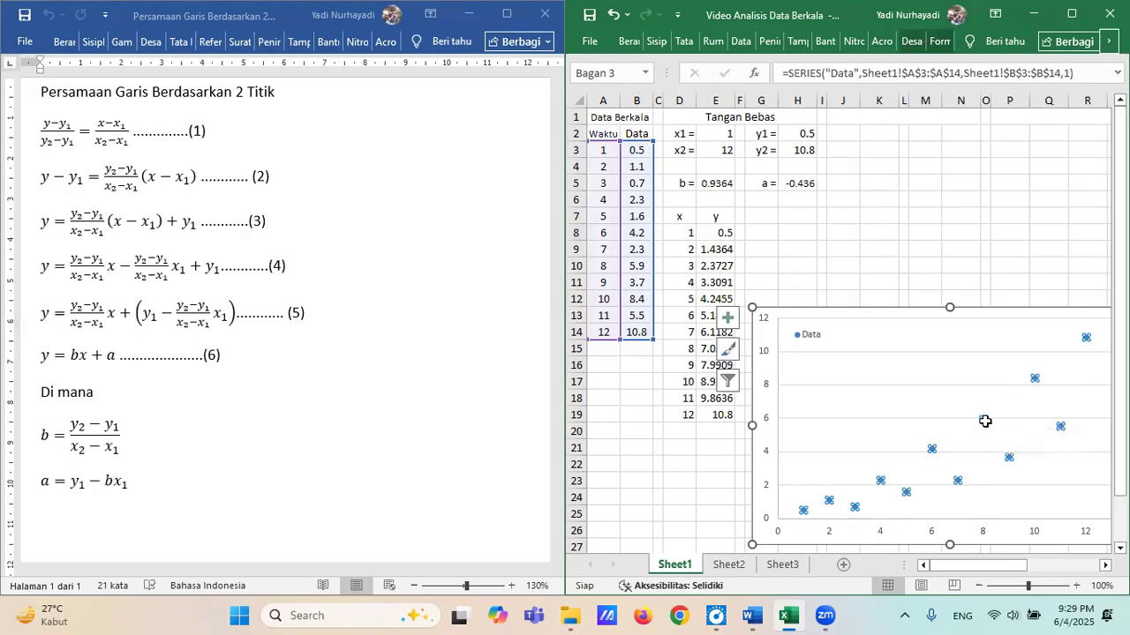
right_click(985, 427)
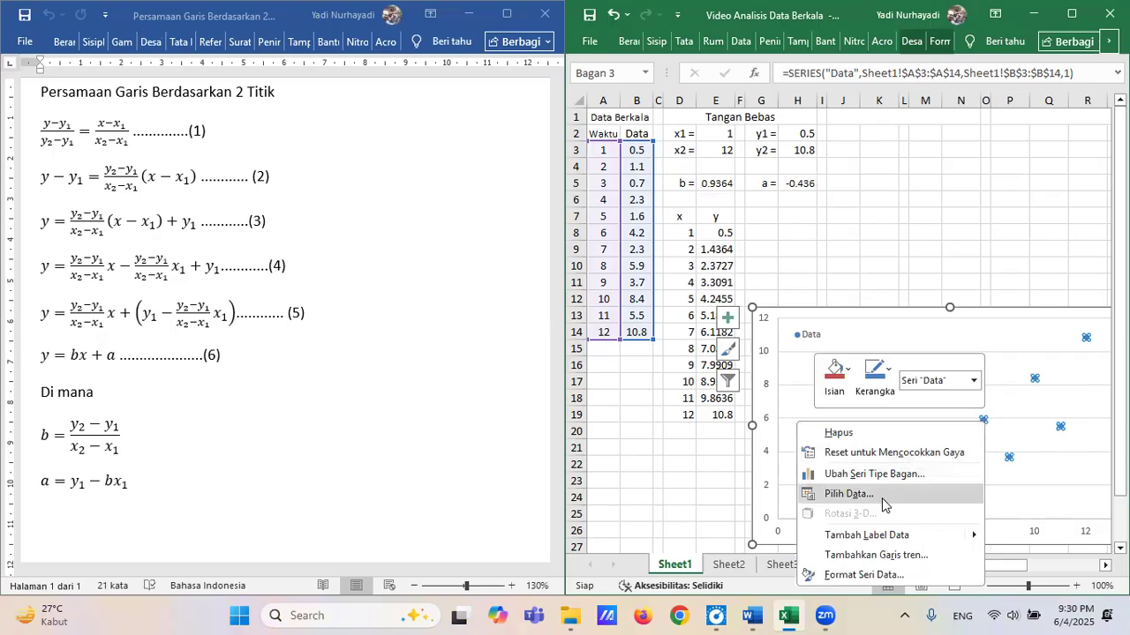
left_click(849, 494)
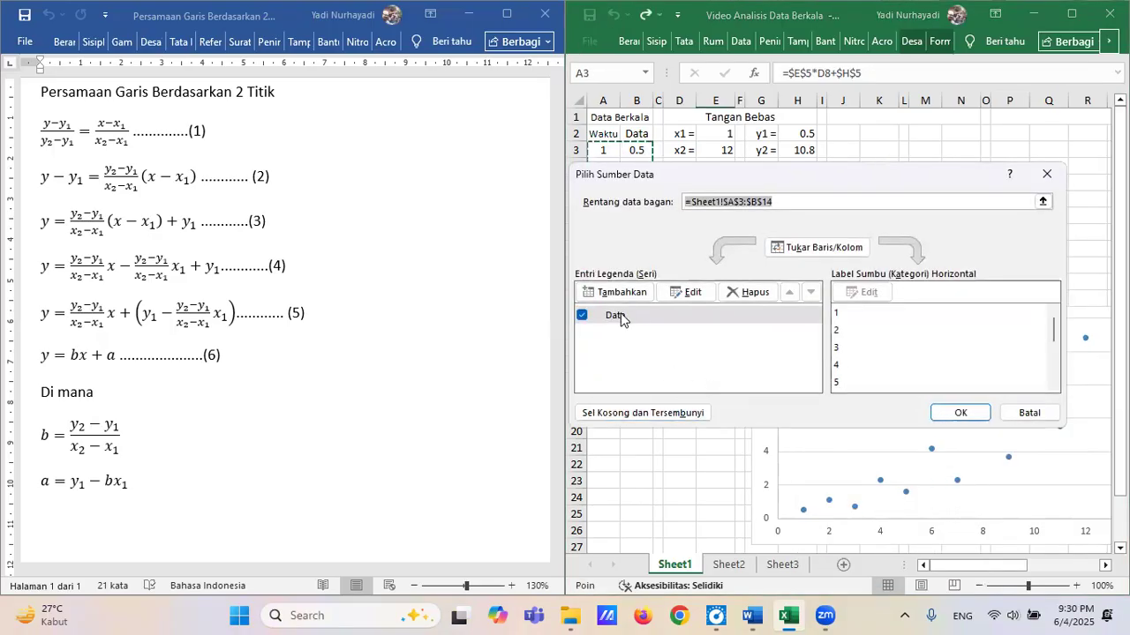
left_click(621, 293)
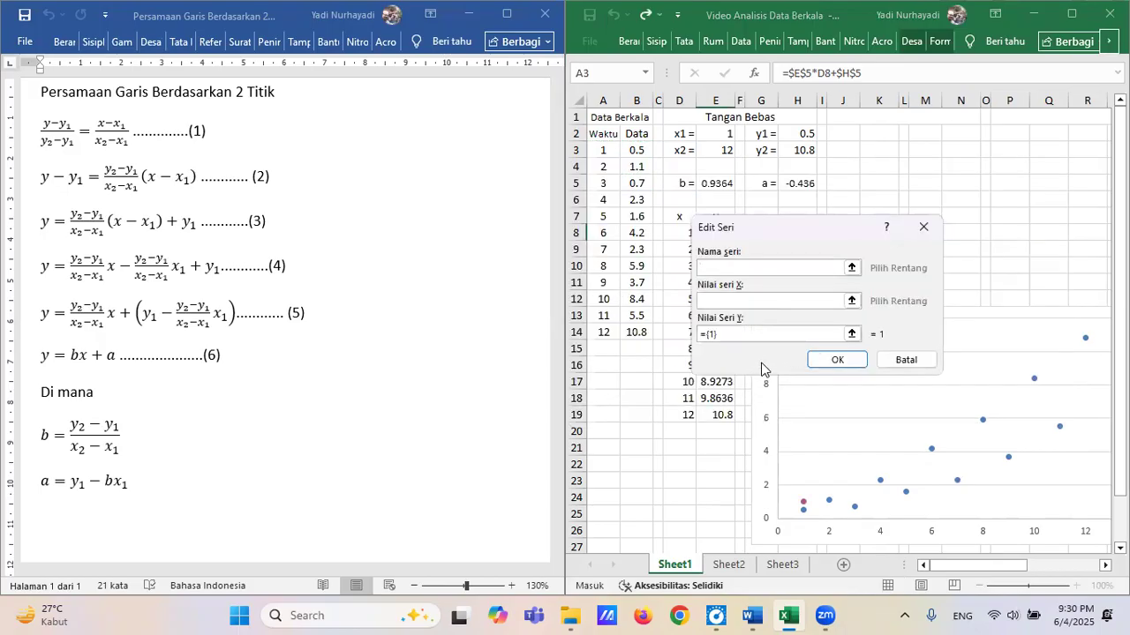
type("Tangan Bebas")
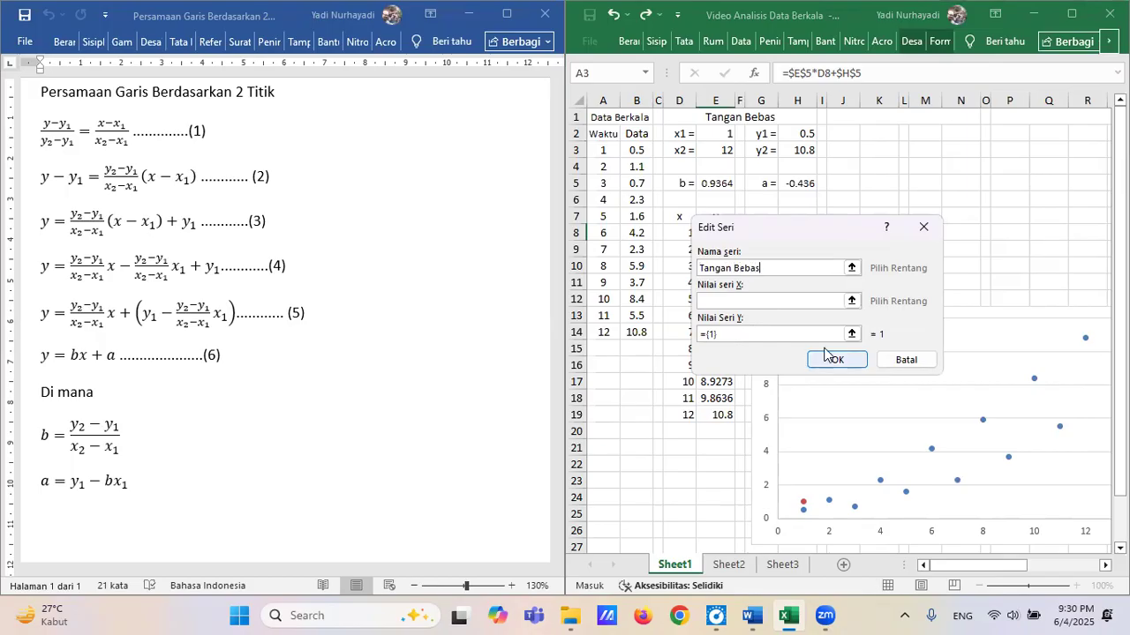
Set the X values of the Tangan Bebas series to the range D8:D19 on Sheet1.
left_click(852, 301)
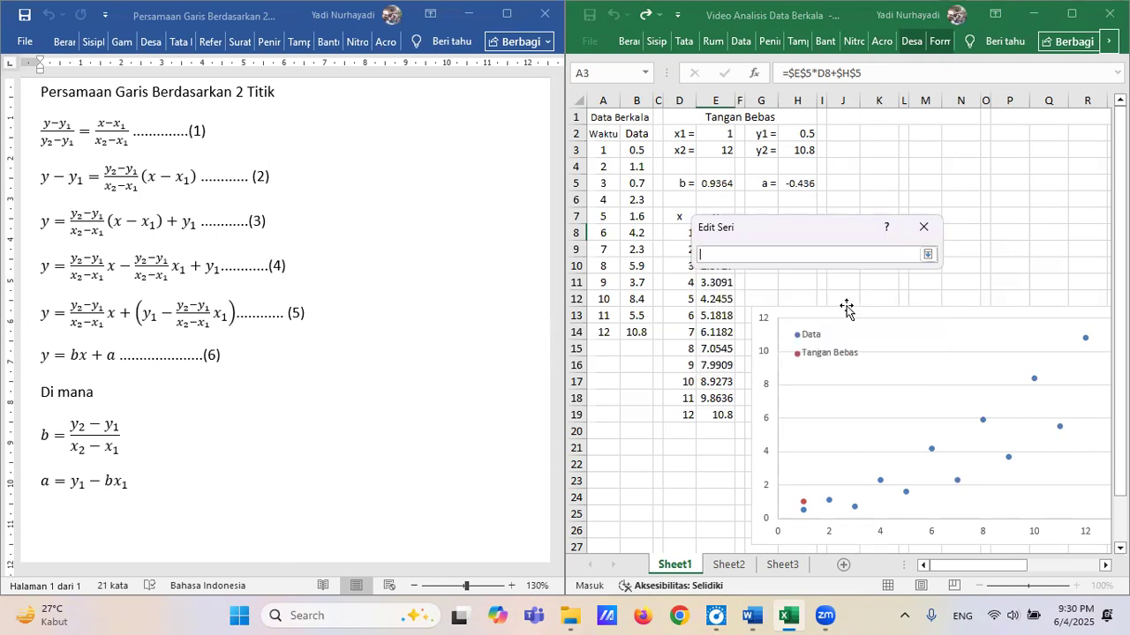
left_click_drag(799, 233, 896, 228)
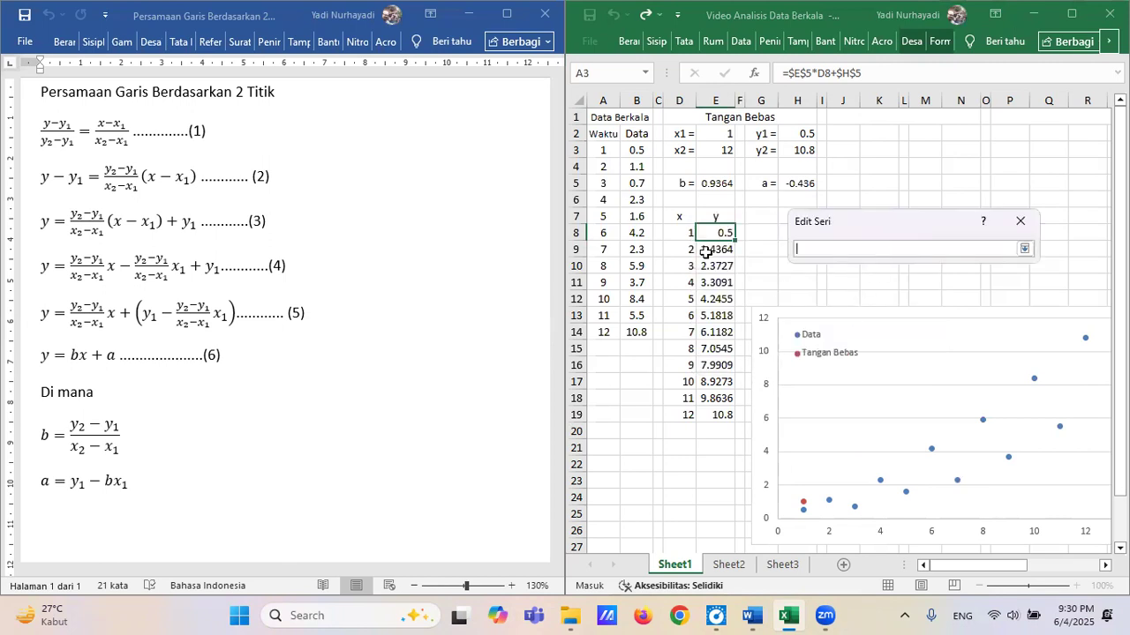
left_click_drag(680, 233, 678, 415)
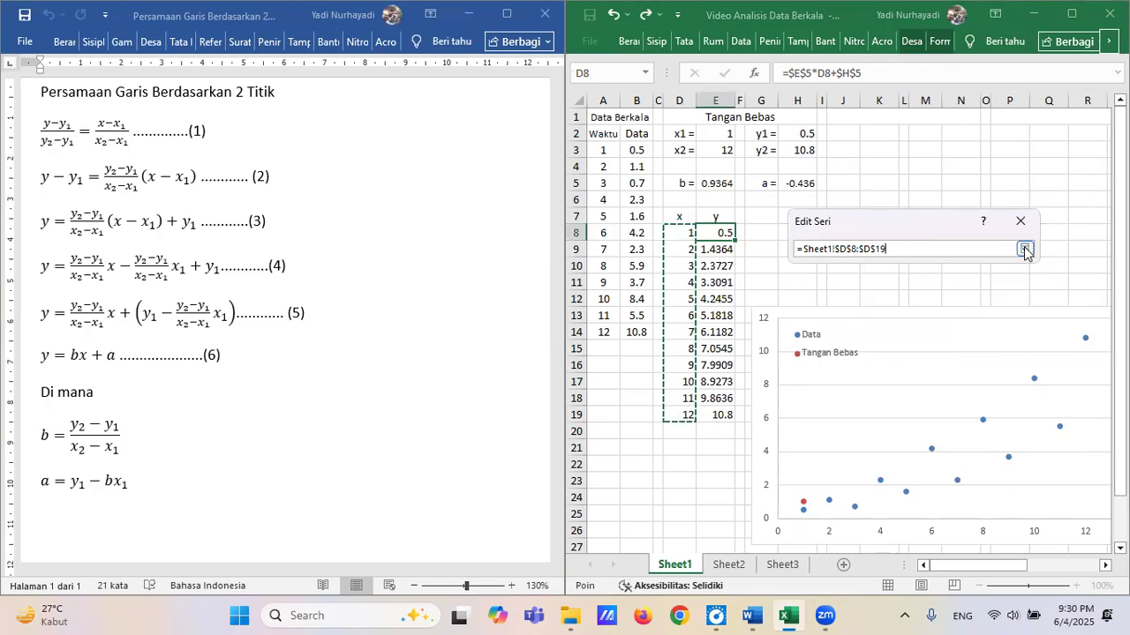
left_click(1026, 250)
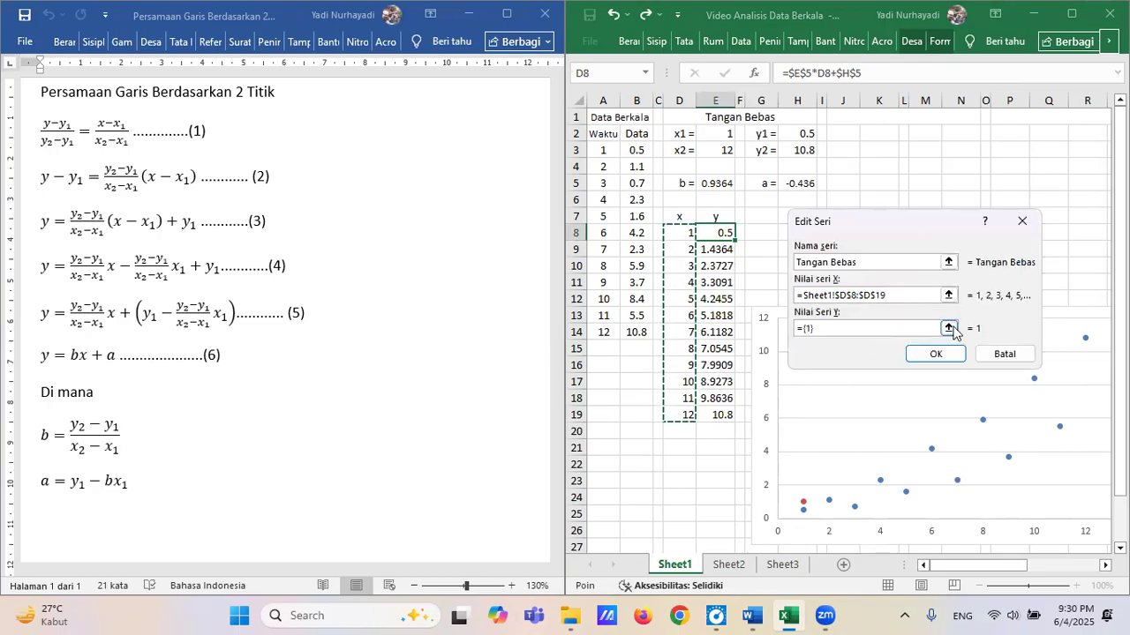
Set the Y values of the Tangan Bebas series to E8:E19 and apply the new series to the chart.
left_click(948, 327)
left_click_drag(716, 235, 720, 360)
left_click_drag(725, 413, 727, 416)
left_click(1025, 250)
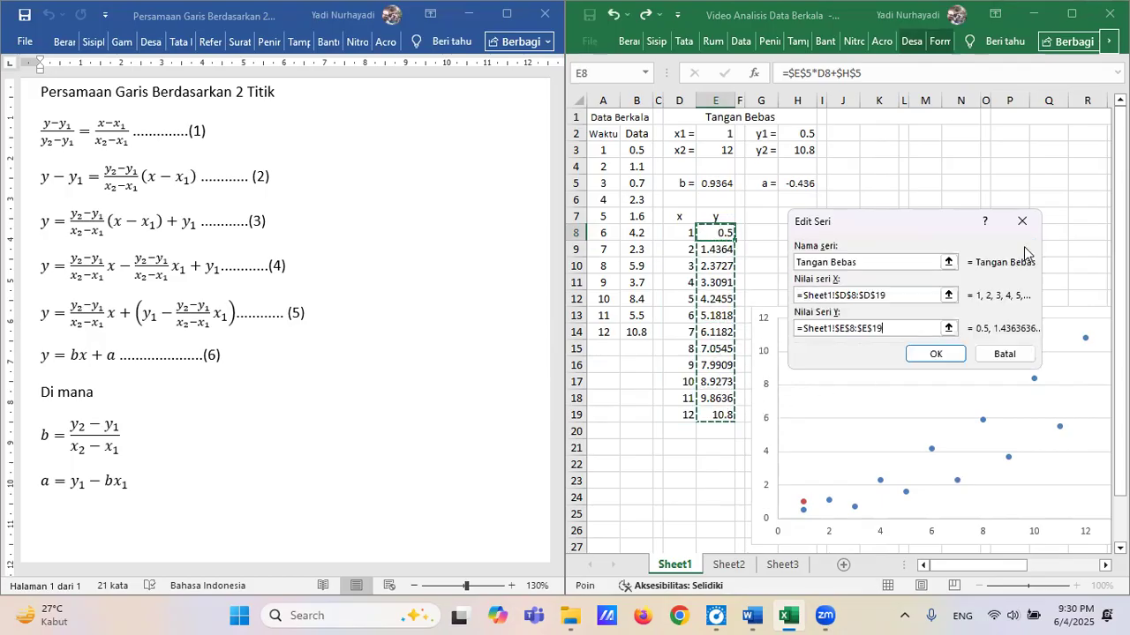
left_click(936, 355)
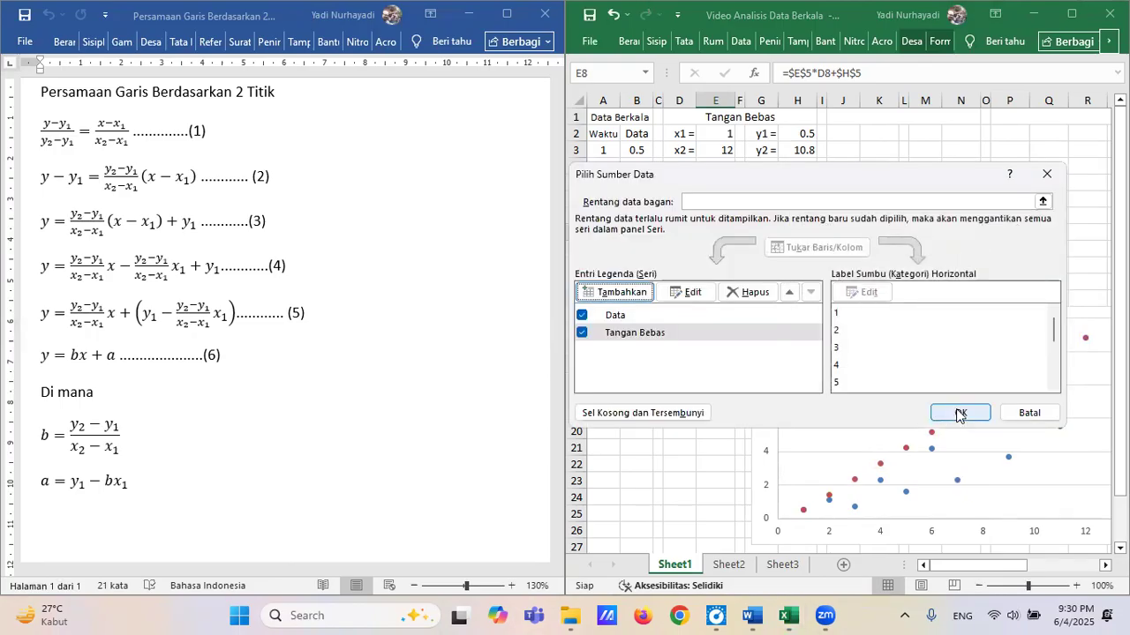
left_click(959, 413)
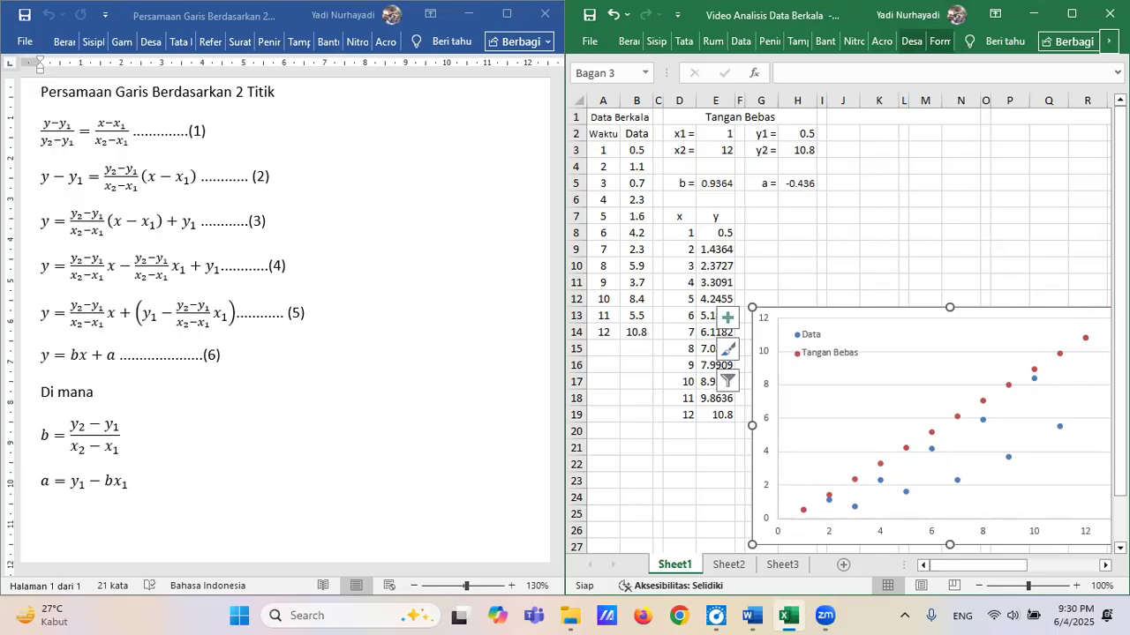
Add a linear trendline to the Tangan Bebas series and display its equation on the chart.
left_click(1008, 385)
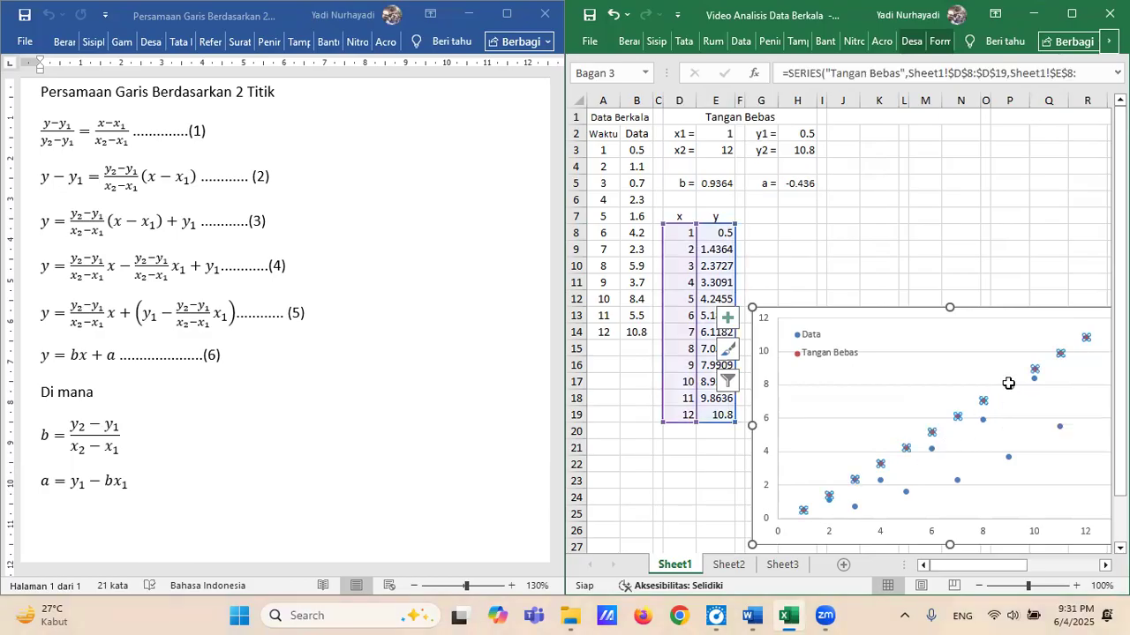
right_click(1010, 383)
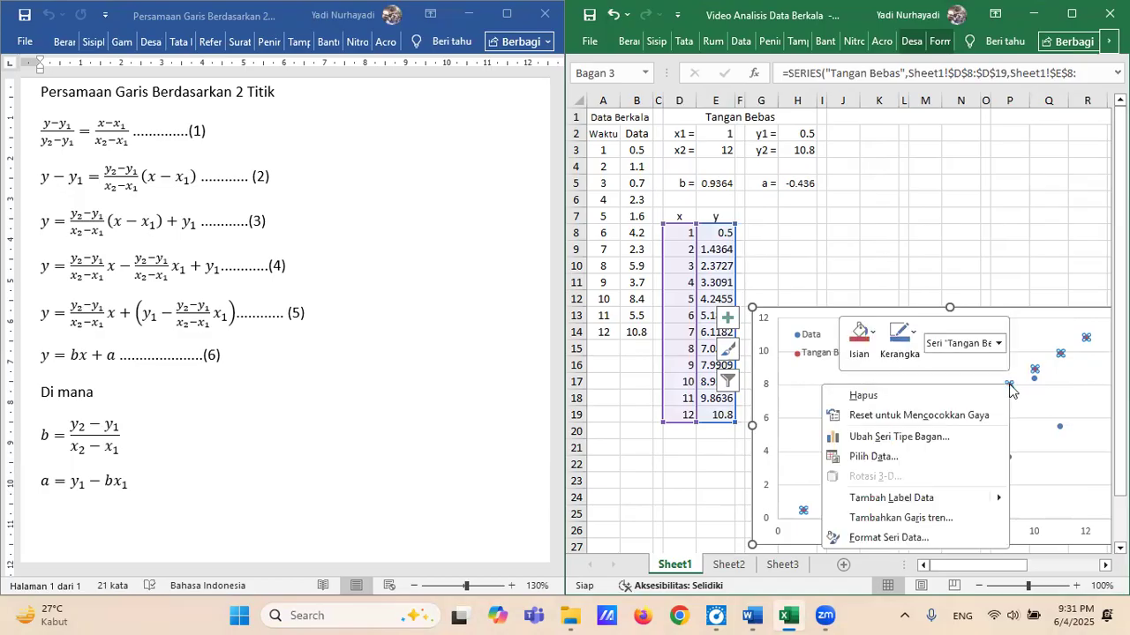
left_click(928, 522)
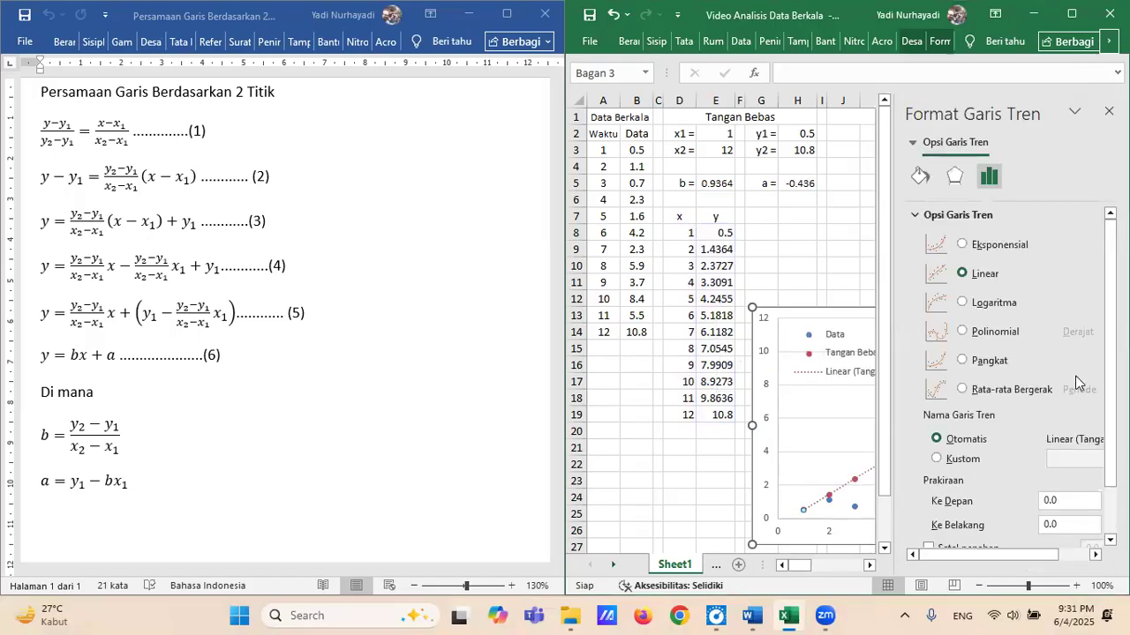
scroll(1042, 424, "down", 2)
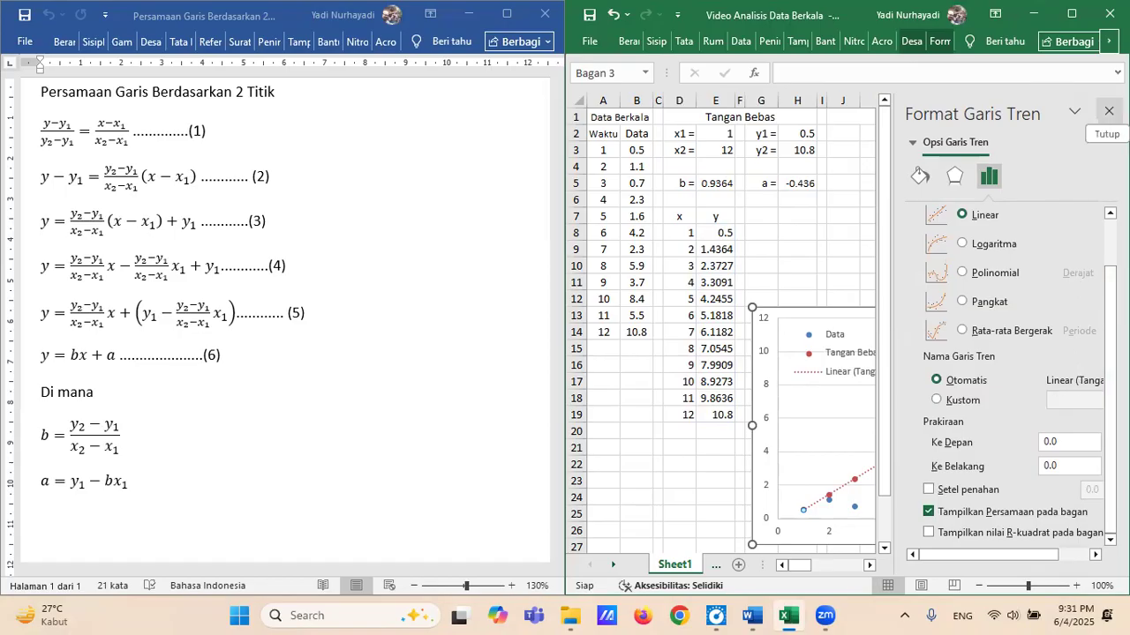
left_click(1109, 111)
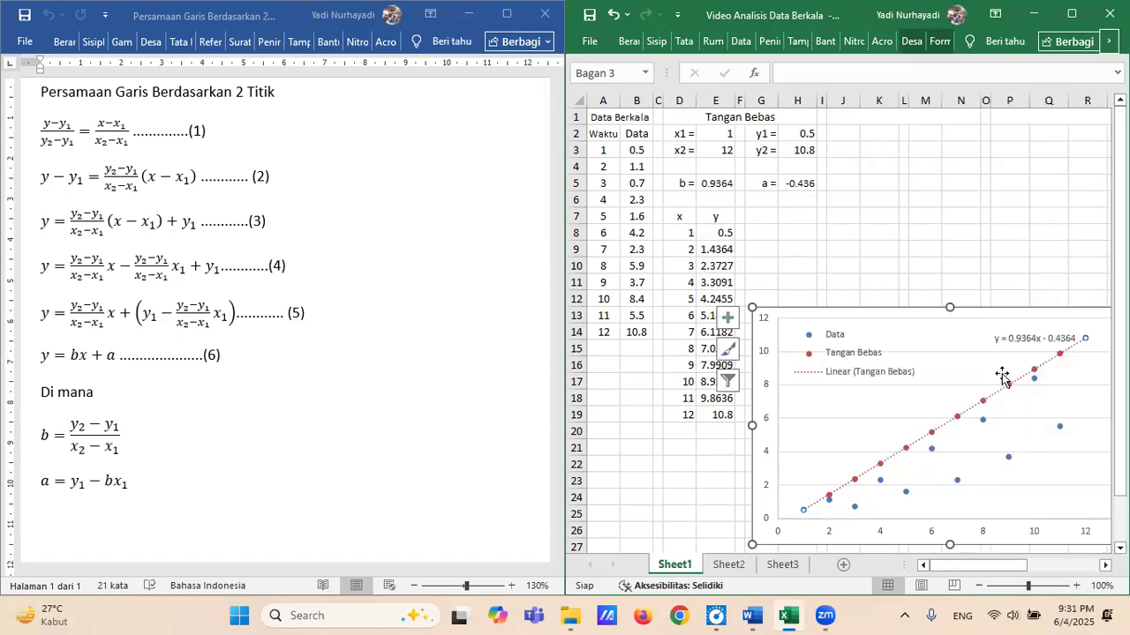
Remove the Linear (Tangan Bebas) entry from the chart legend and move the trendline equation beside the remaining legend entries.
left_click(843, 378)
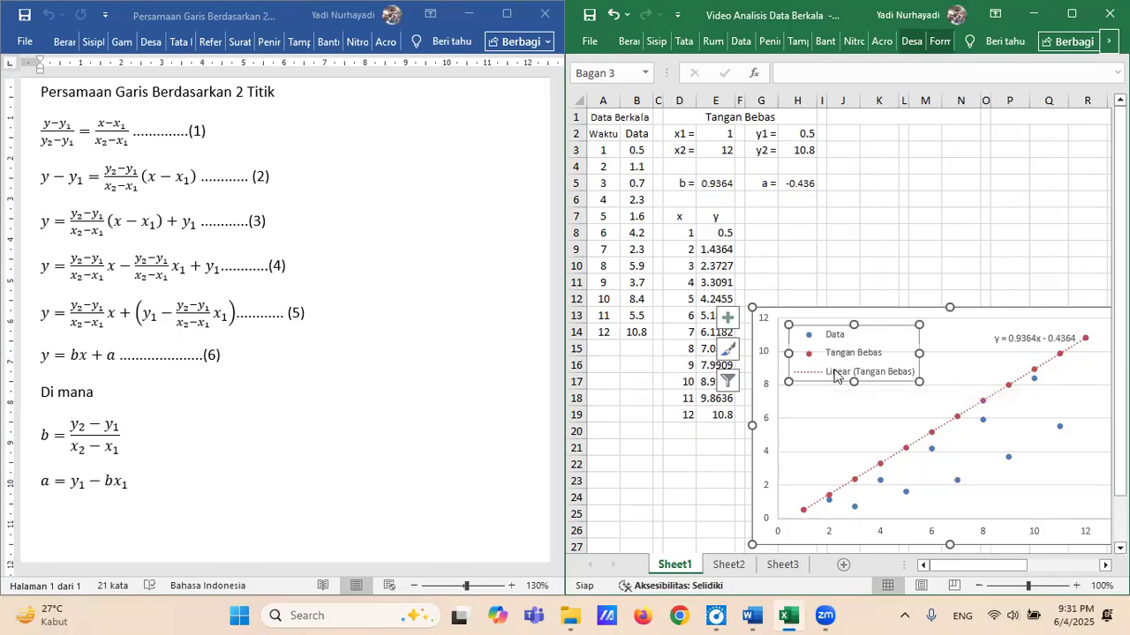
left_click(812, 372)
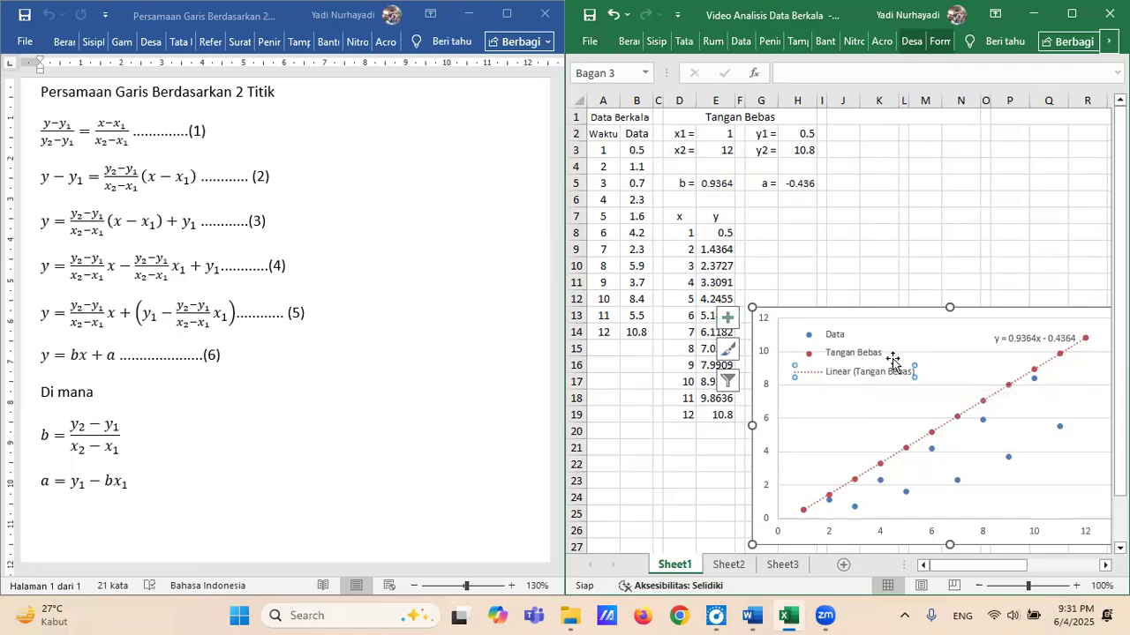
key("Delete")
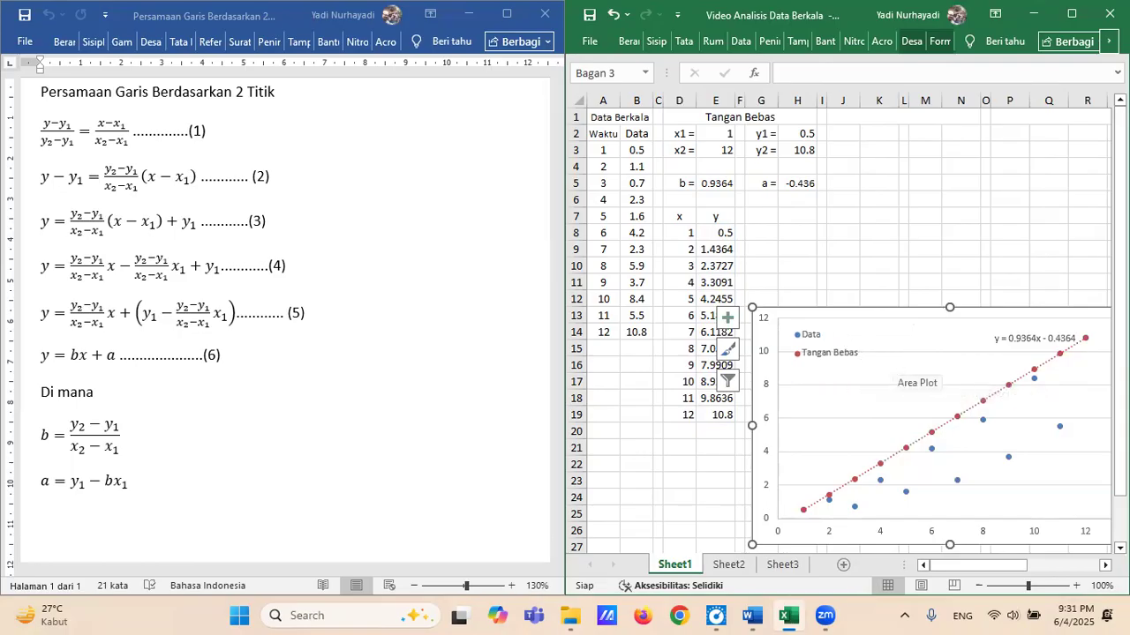
left_click(1040, 335)
left_click_drag(1039, 335, 918, 345)
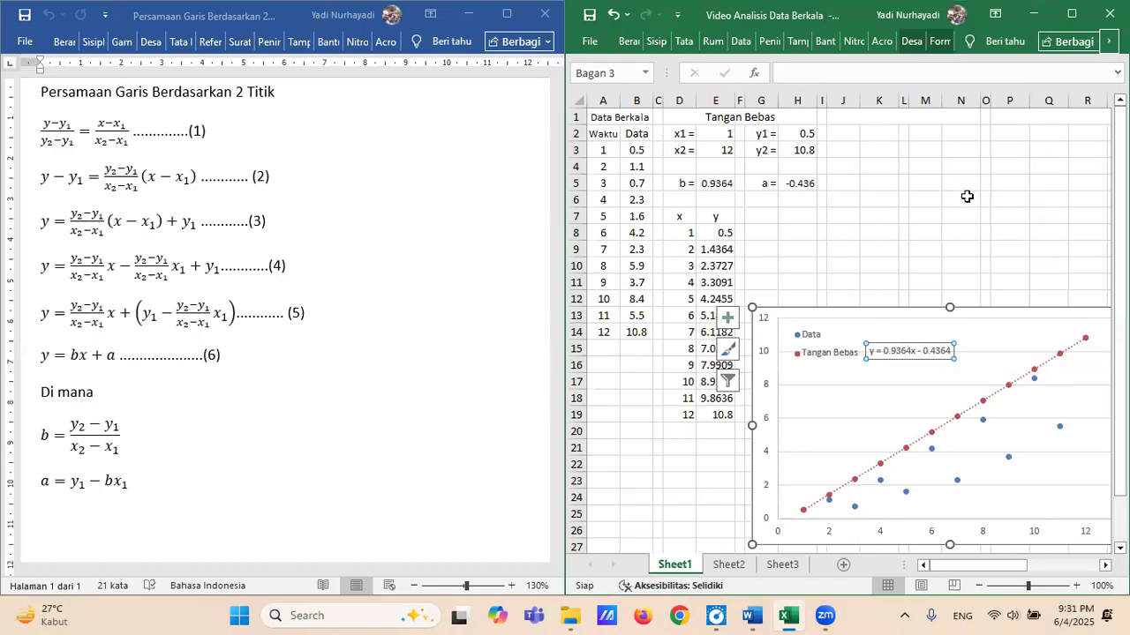
Format the Tangan Bebas trendline as a solid line 0.5 pt wide.
left_click(997, 398)
right_click(1000, 396)
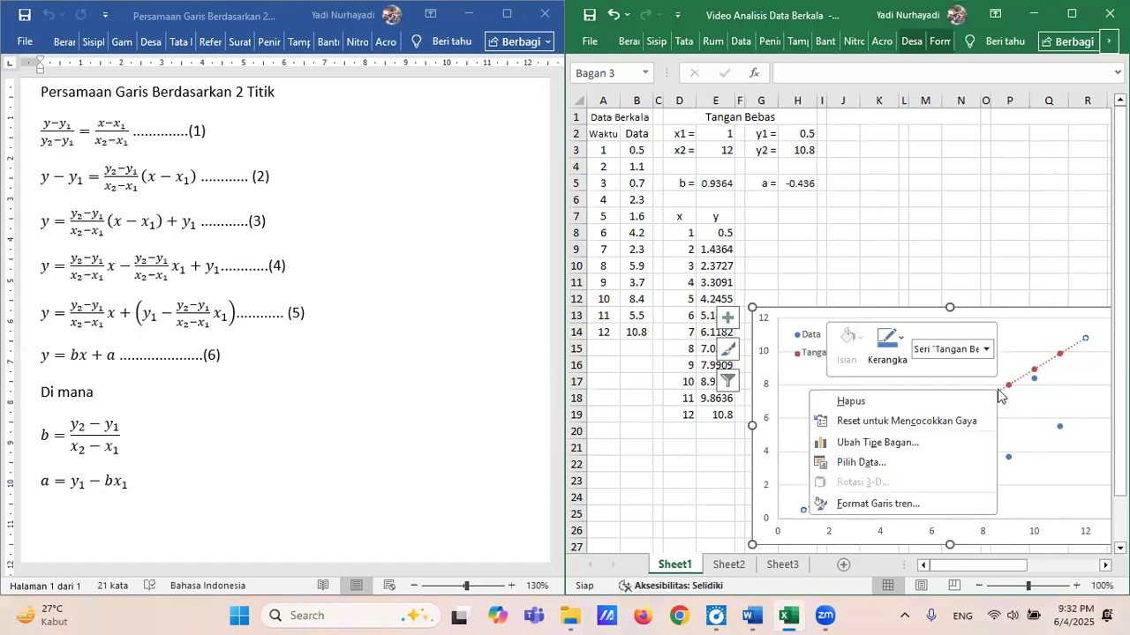
left_click(912, 508)
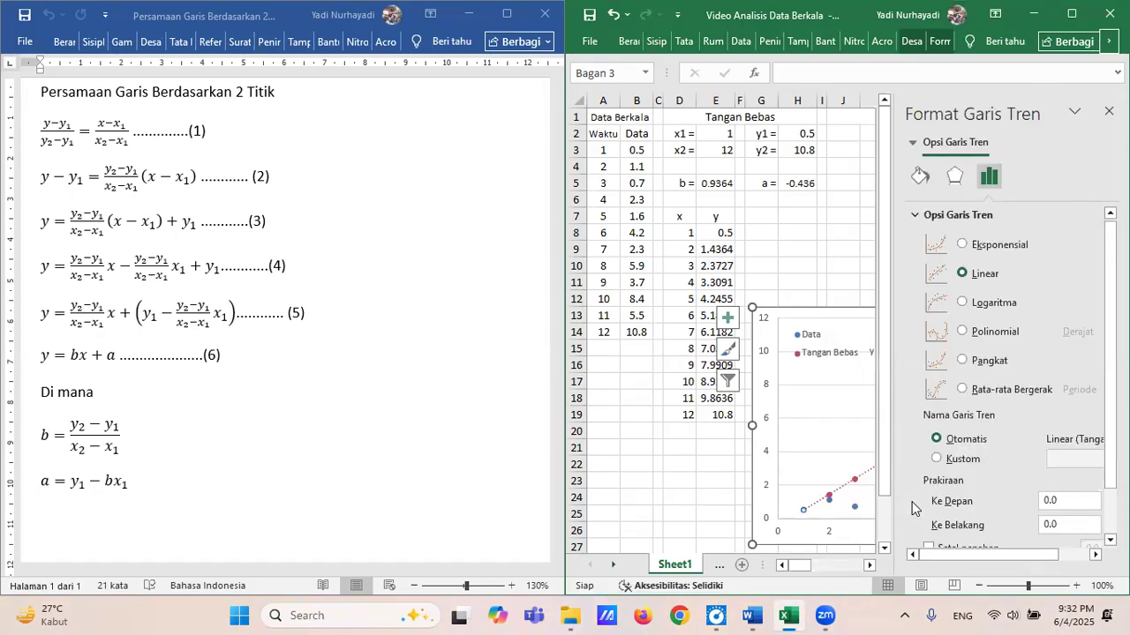
left_click(921, 175)
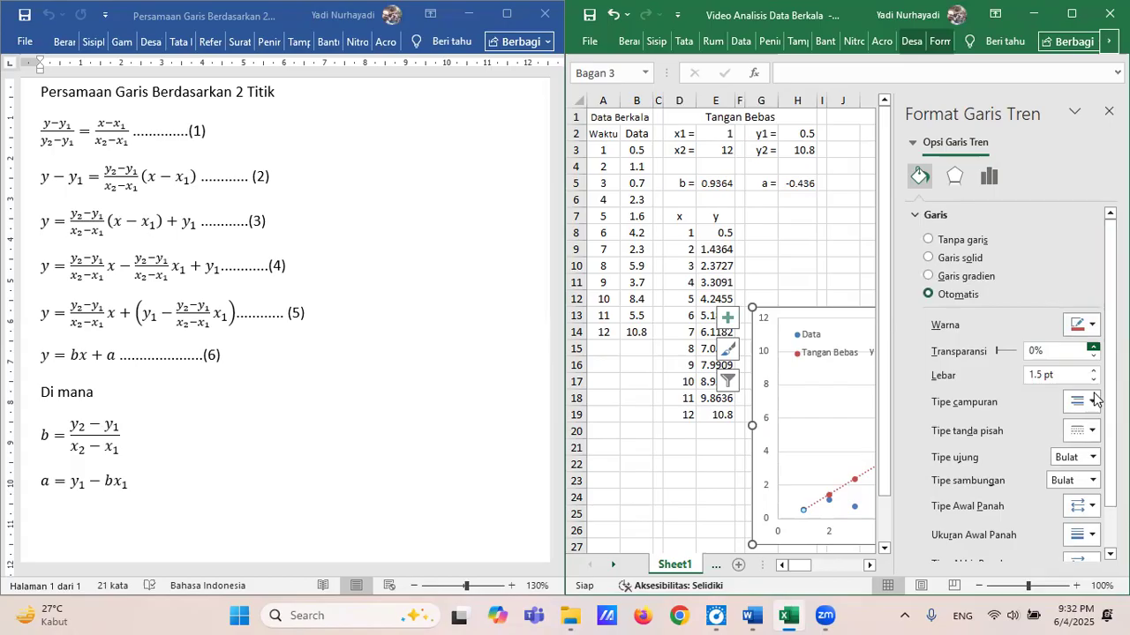
left_click(1094, 431)
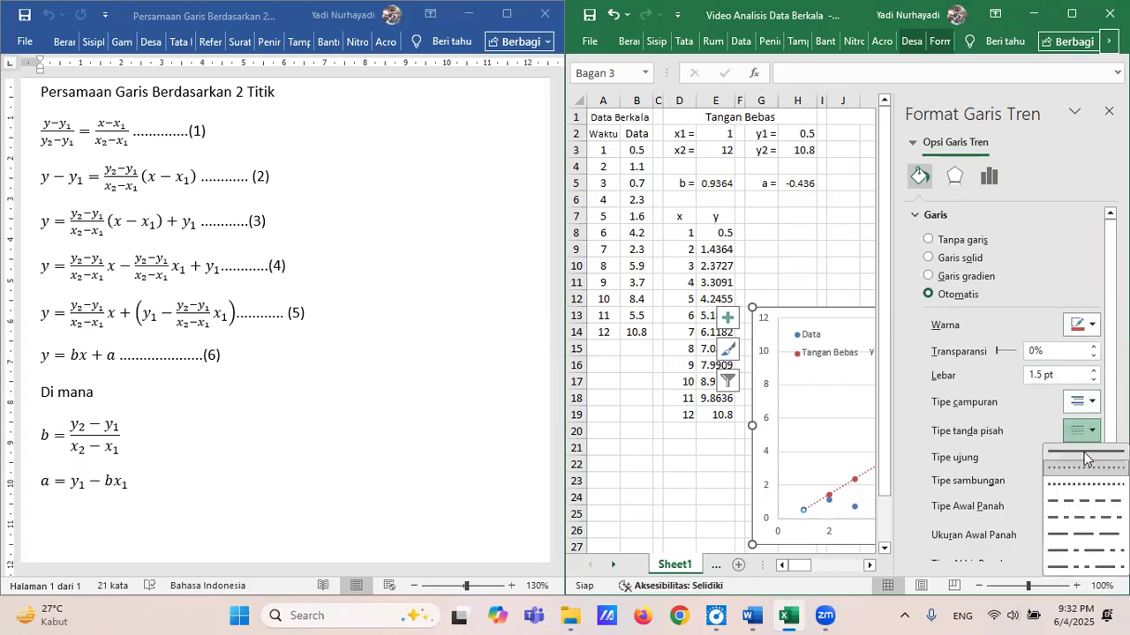
left_click(1084, 452)
left_click(1094, 379)
left_click(1094, 379)
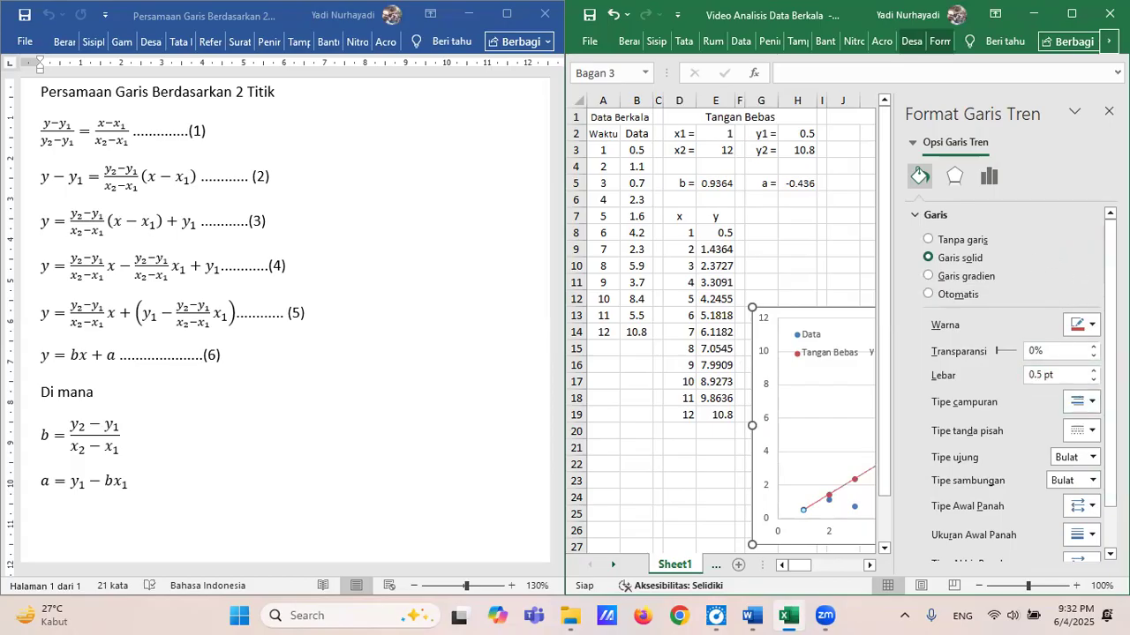
left_click(1108, 110)
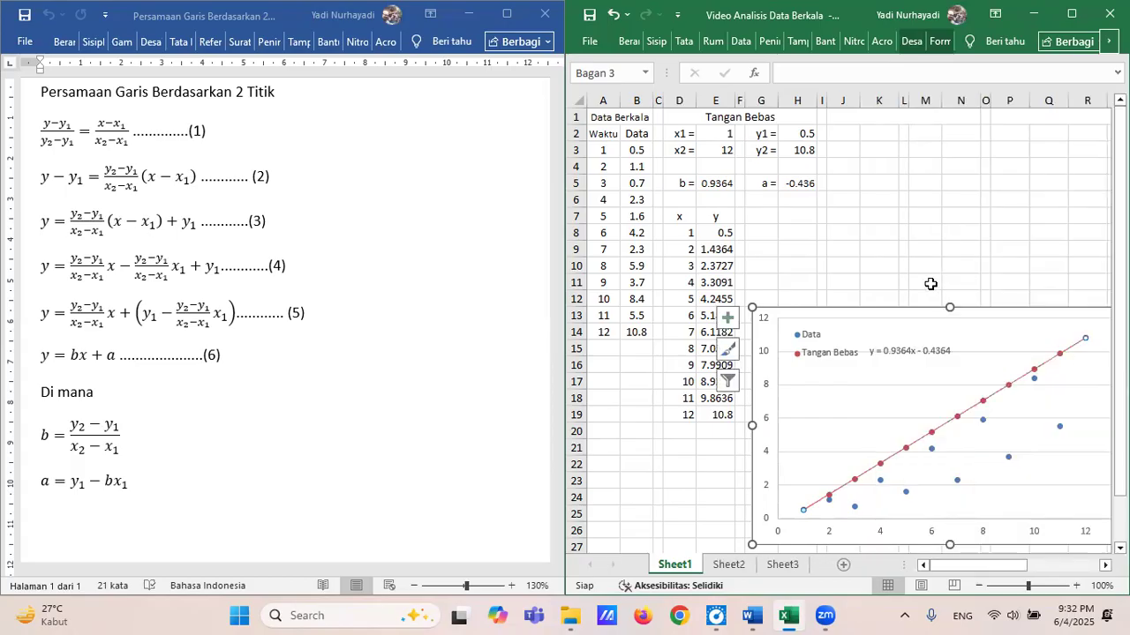
left_click(960, 234)
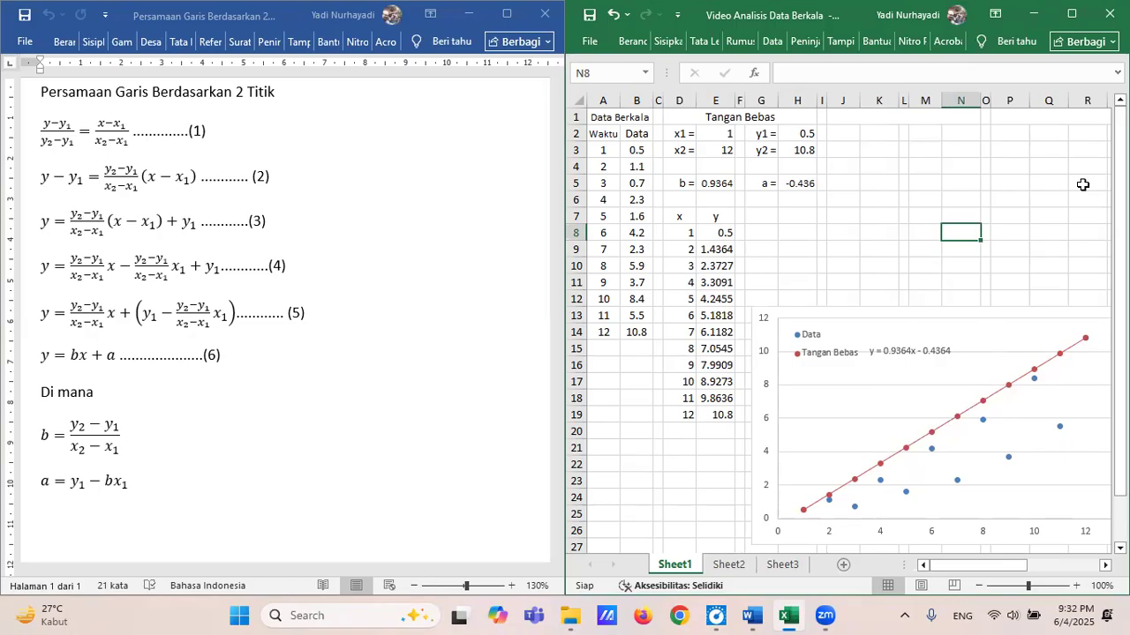
Bring up the statistika05 Word document, then merge J1:N1 in the Excel sheet and enter the heading Rata-rata Semi.
mouse_move(746, 615)
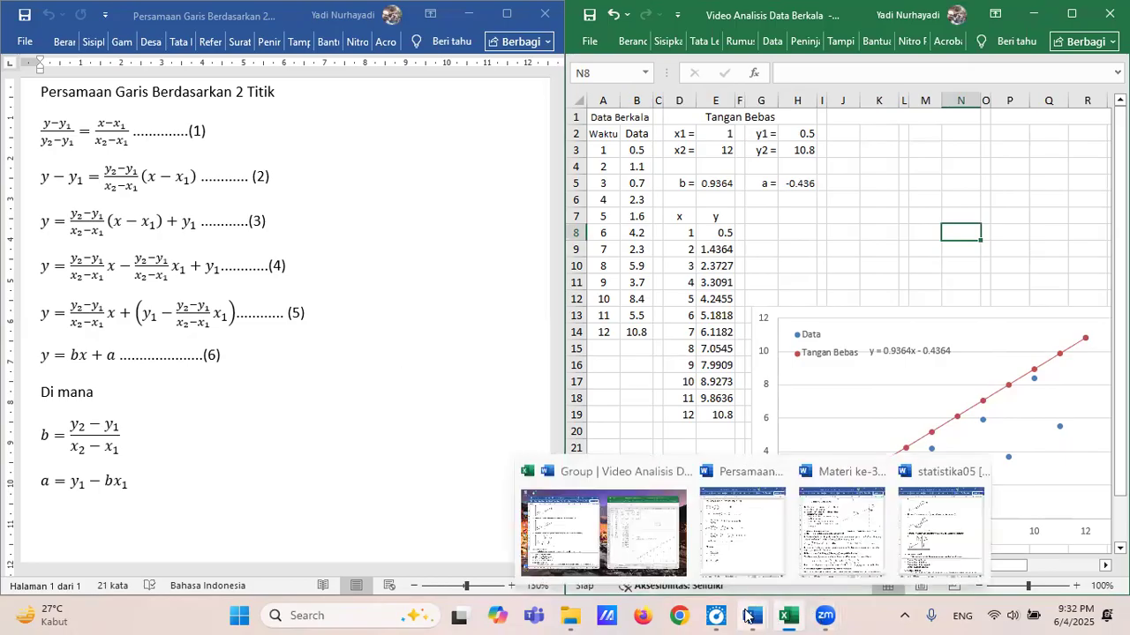
left_click(941, 531)
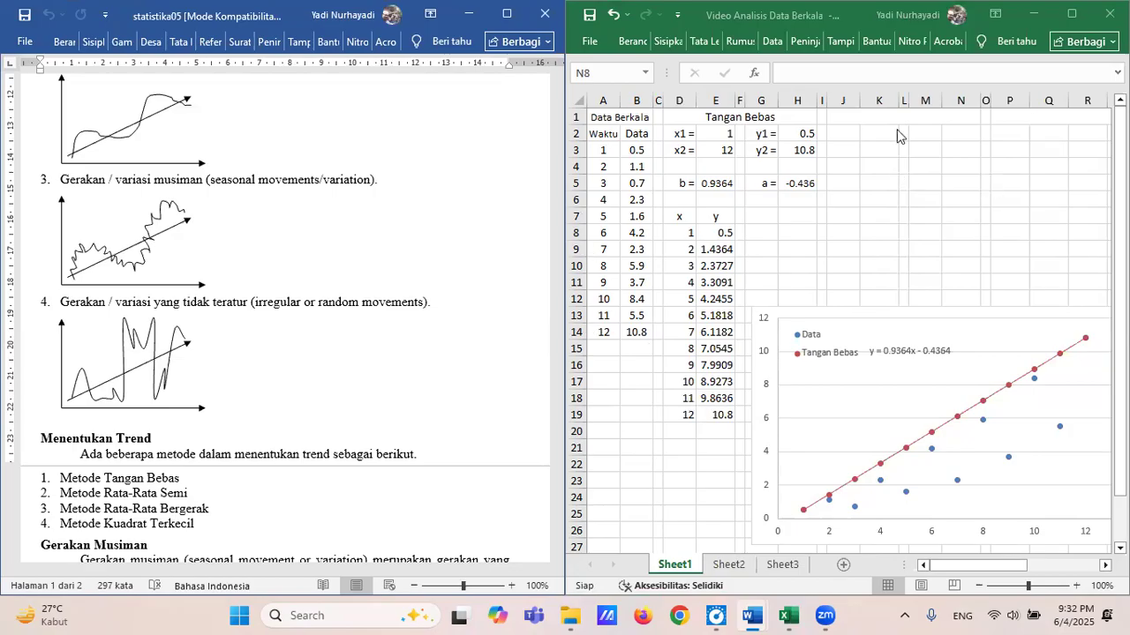
left_click_drag(843, 116, 962, 117)
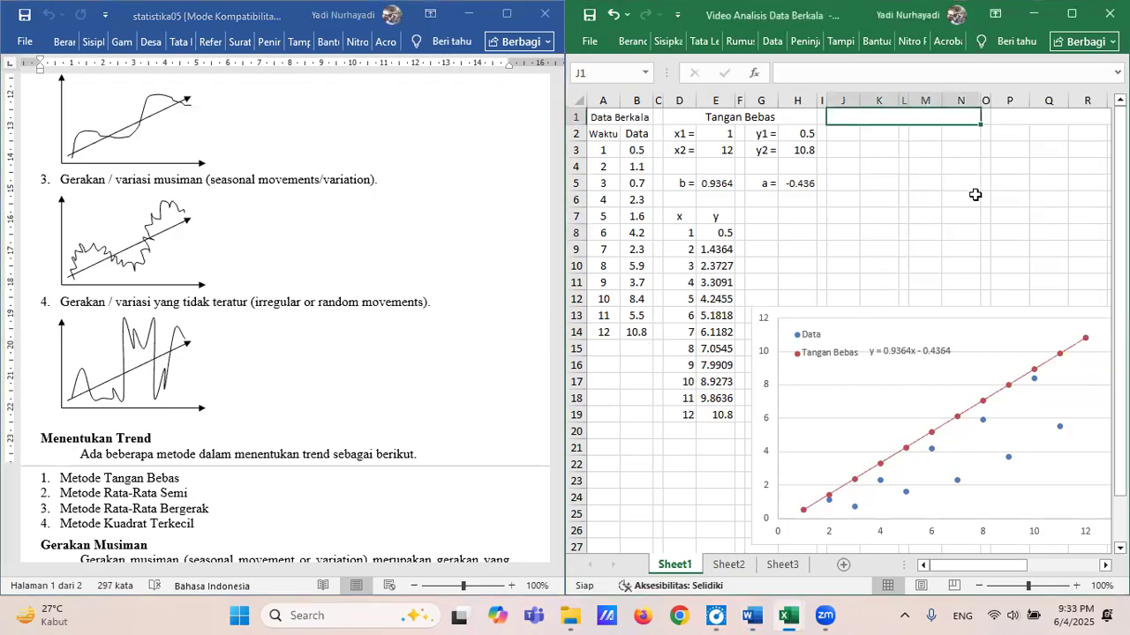
type("Rata")
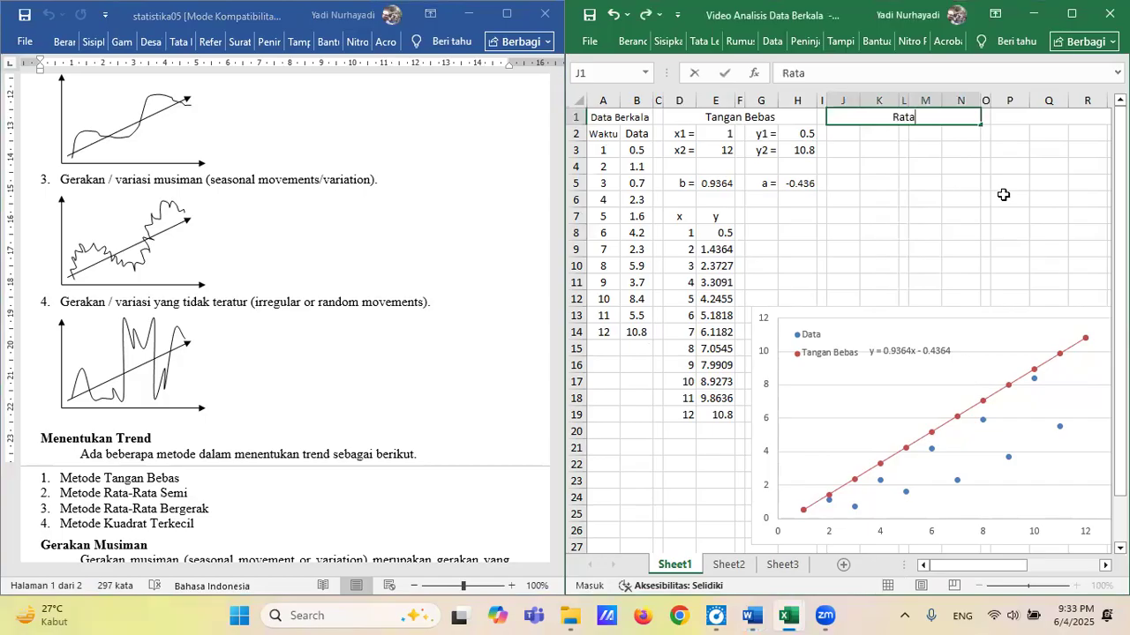
type("-rata Semi")
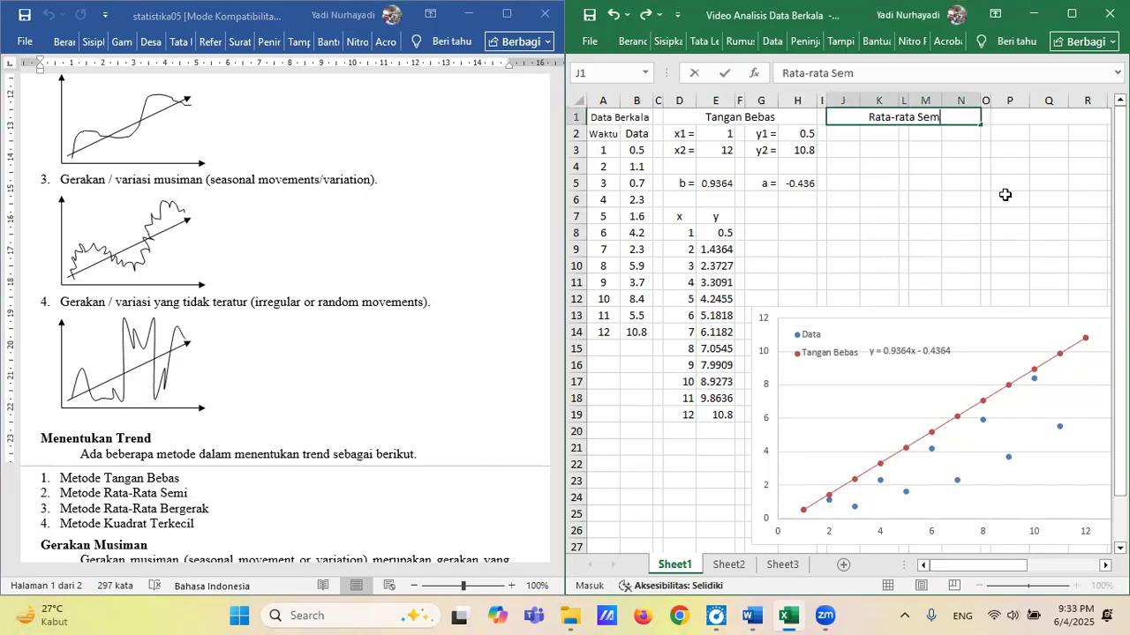
left_click(847, 135)
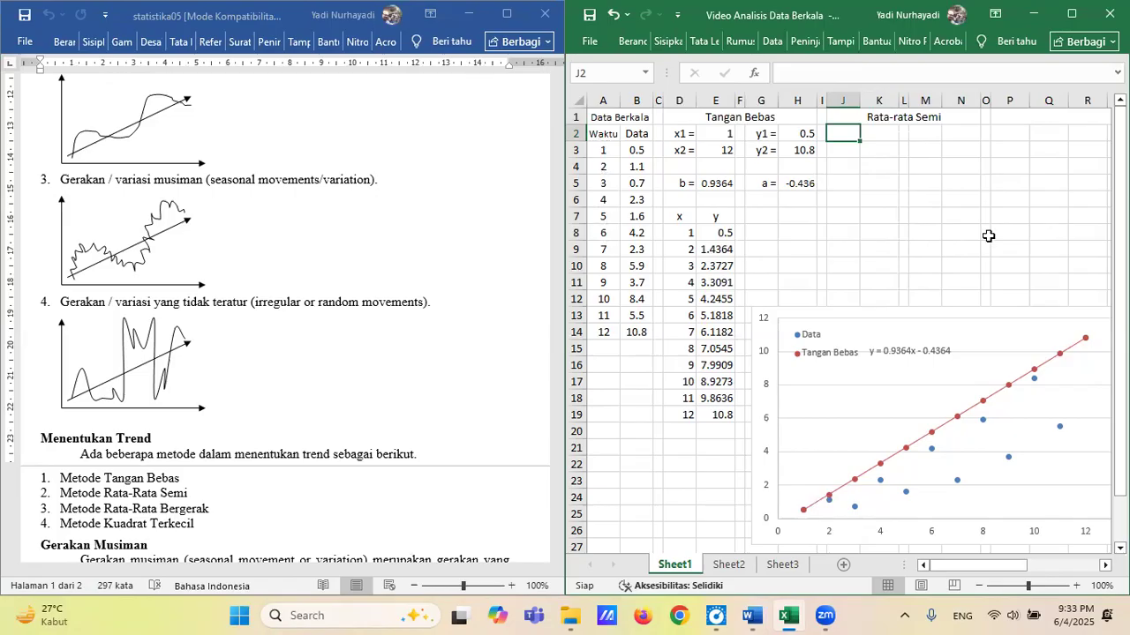
type("=")
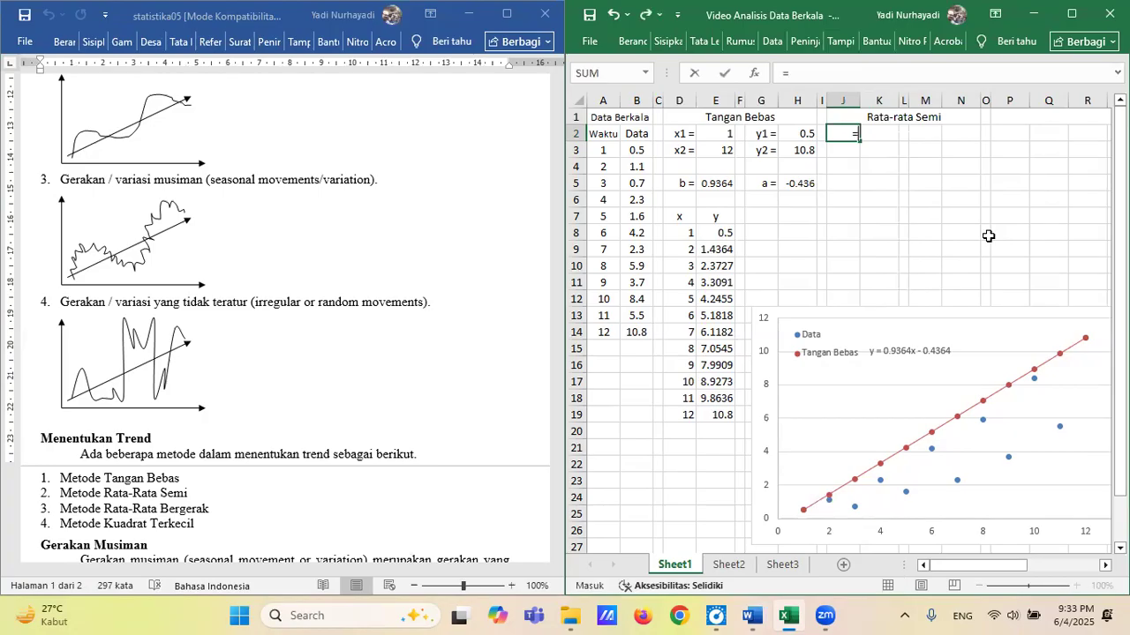
type("av")
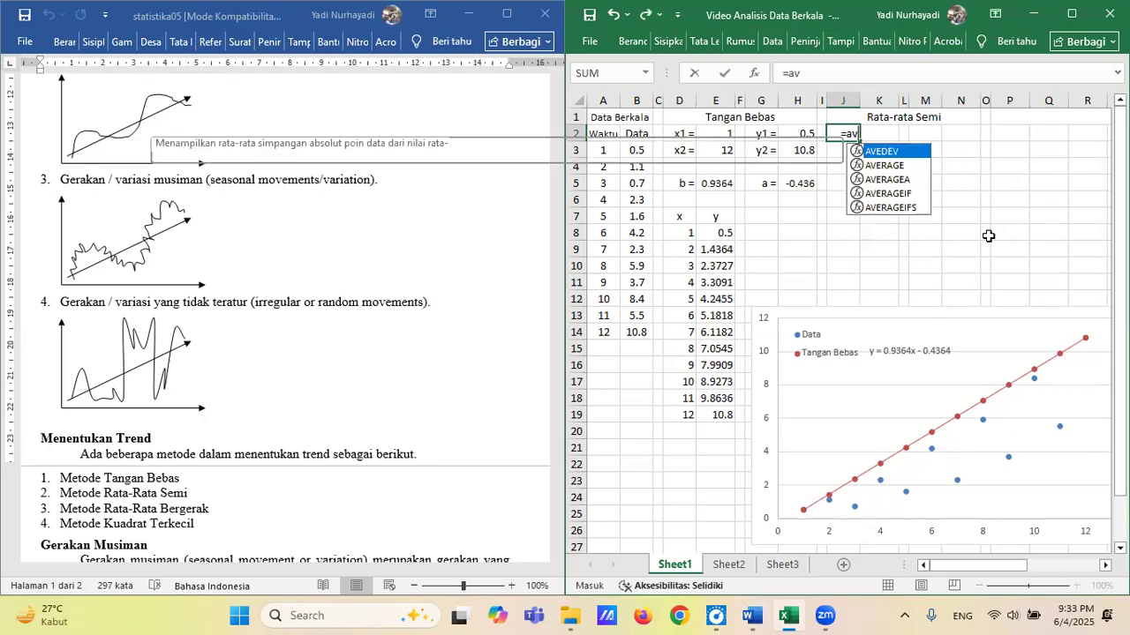
type("erage")
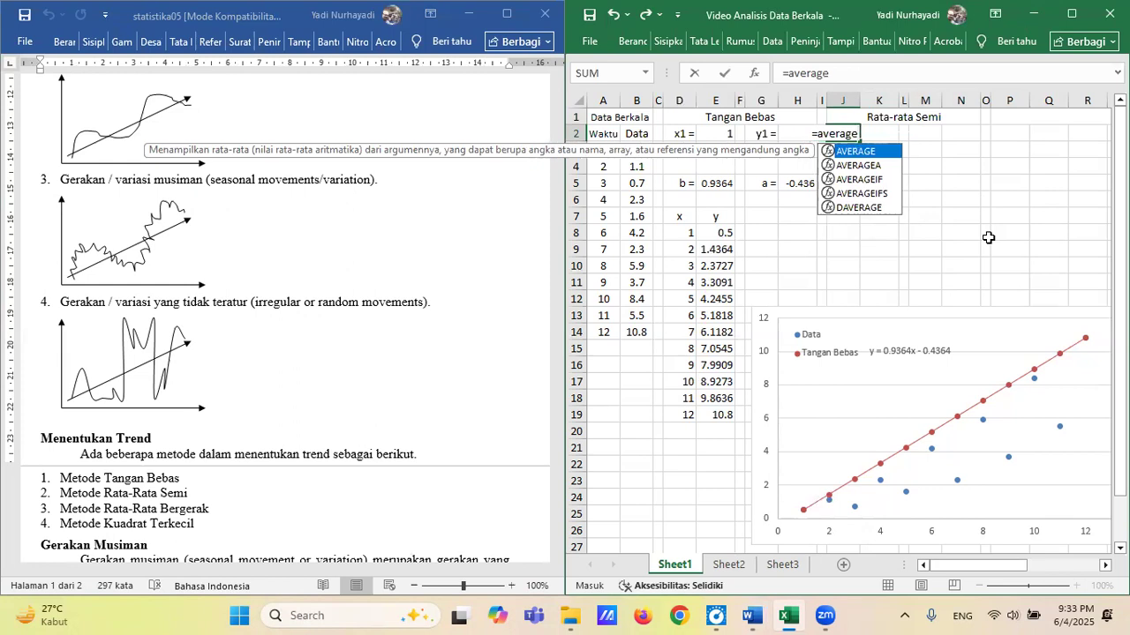
type("(")
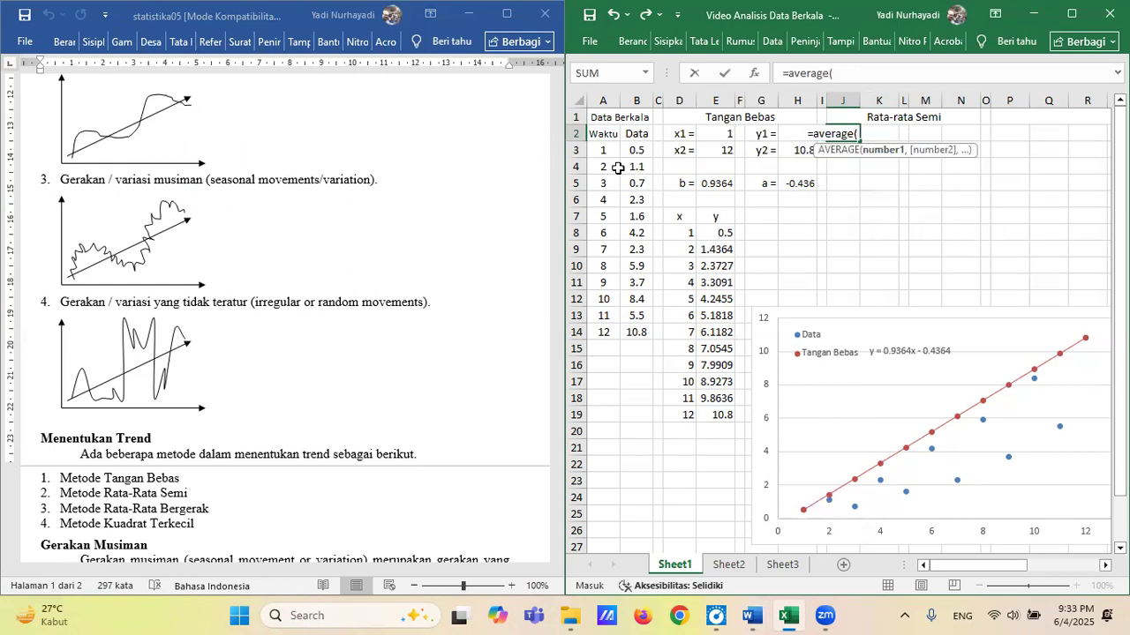
left_click_drag(605, 150, 607, 231)
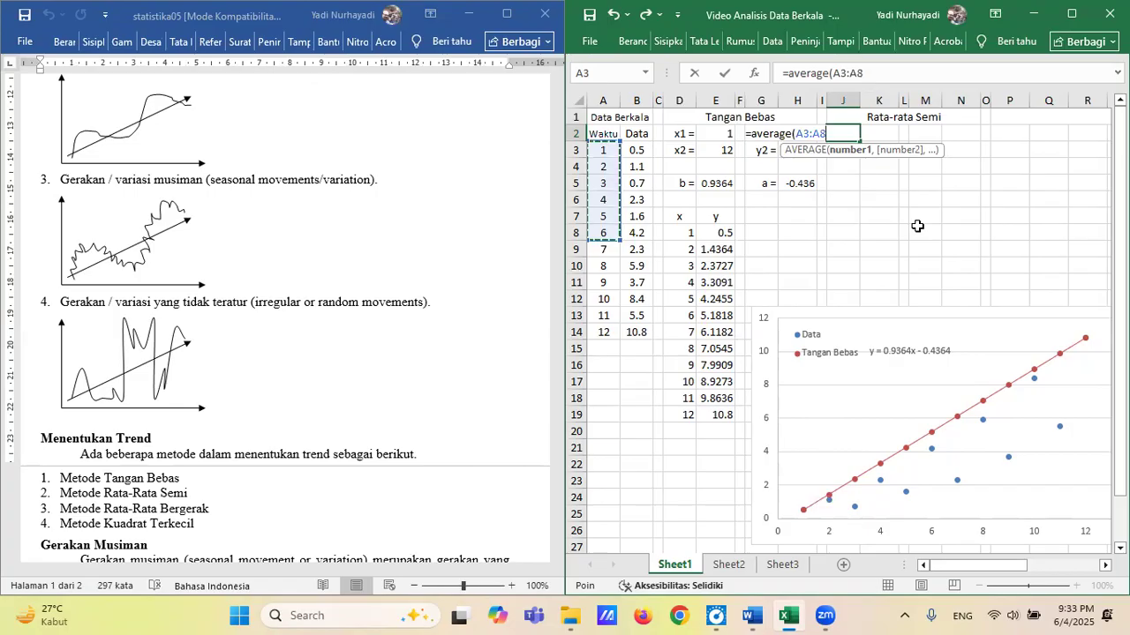
key("Return")
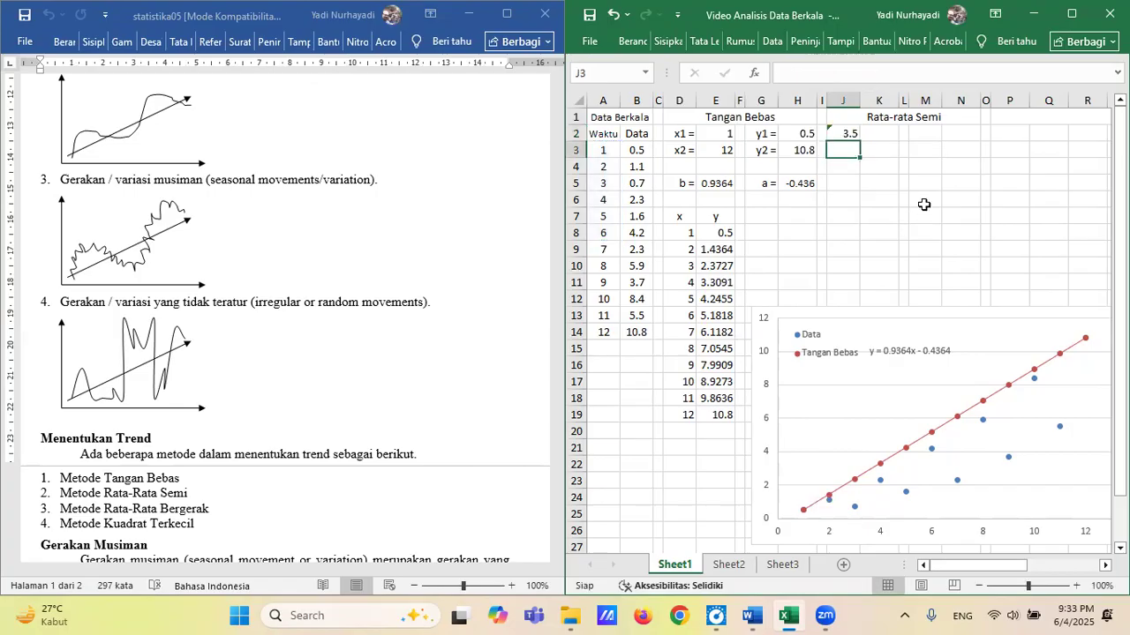
Replace the content of cell J2 with the label "x1 =".
left_click(845, 133)
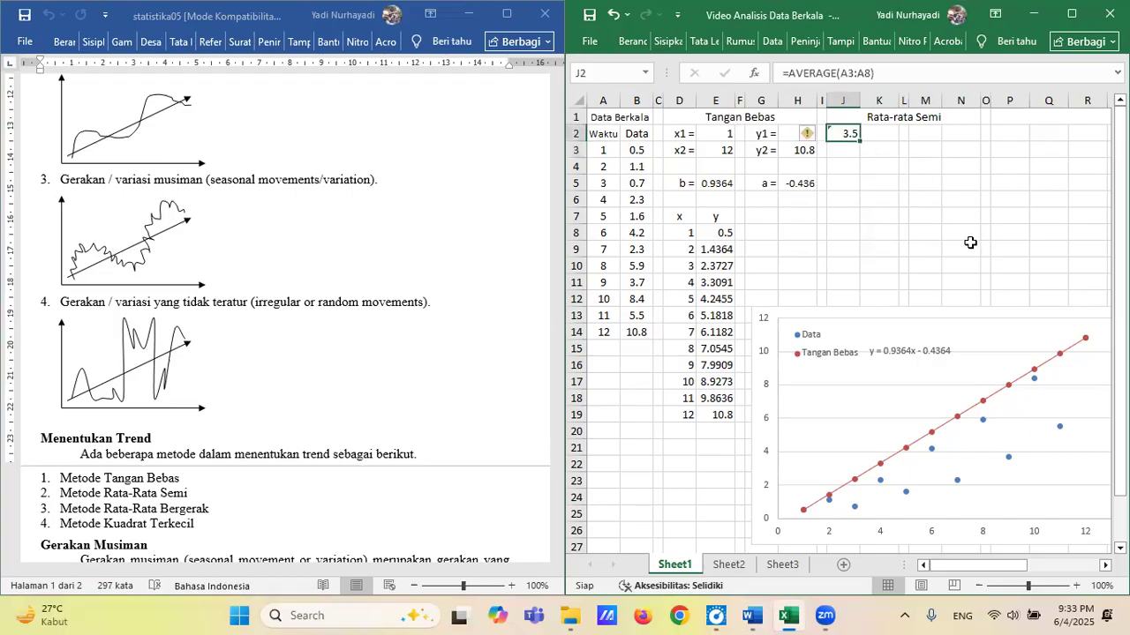
type("x1 =")
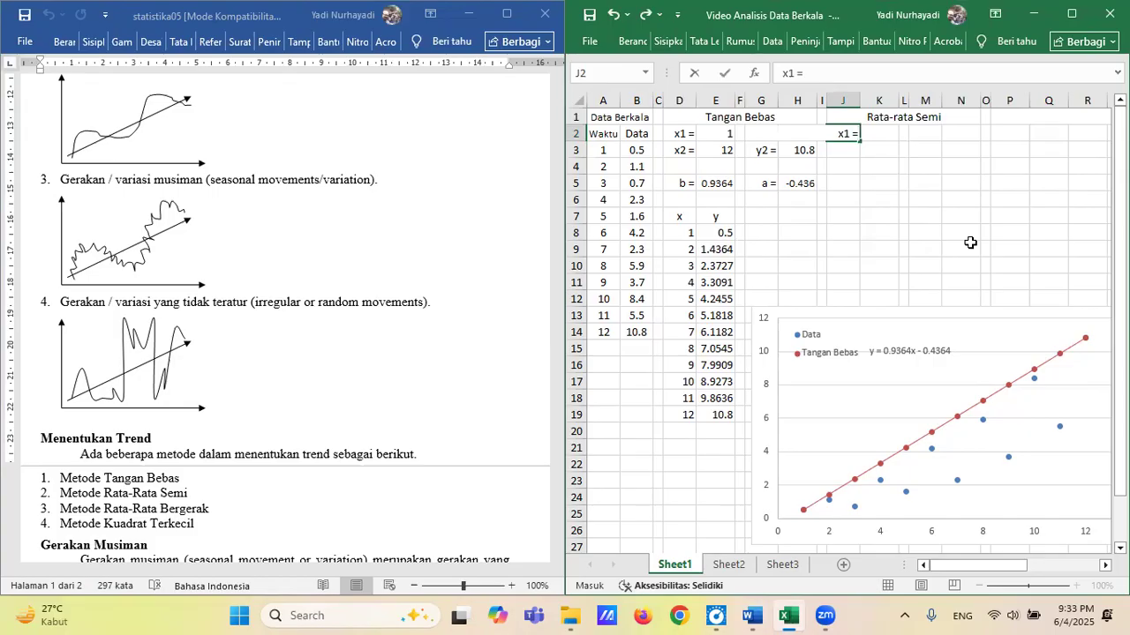
key("Tab")
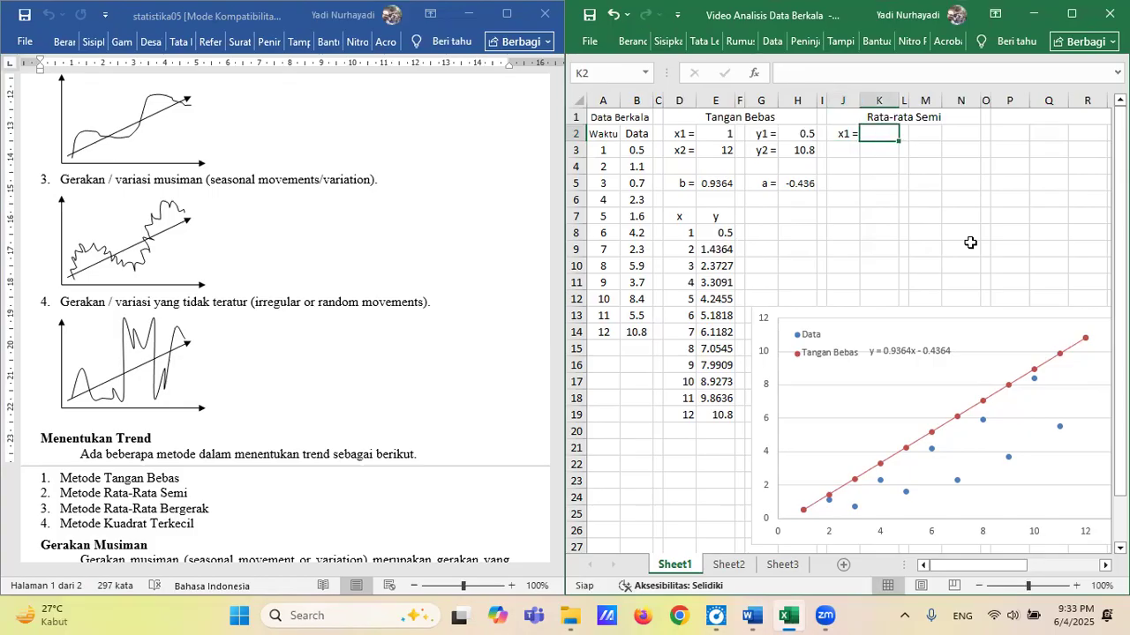
Calculate x1 in cell K2 as the AVERAGE of the first six Waktu values, A3:A8.
type("=")
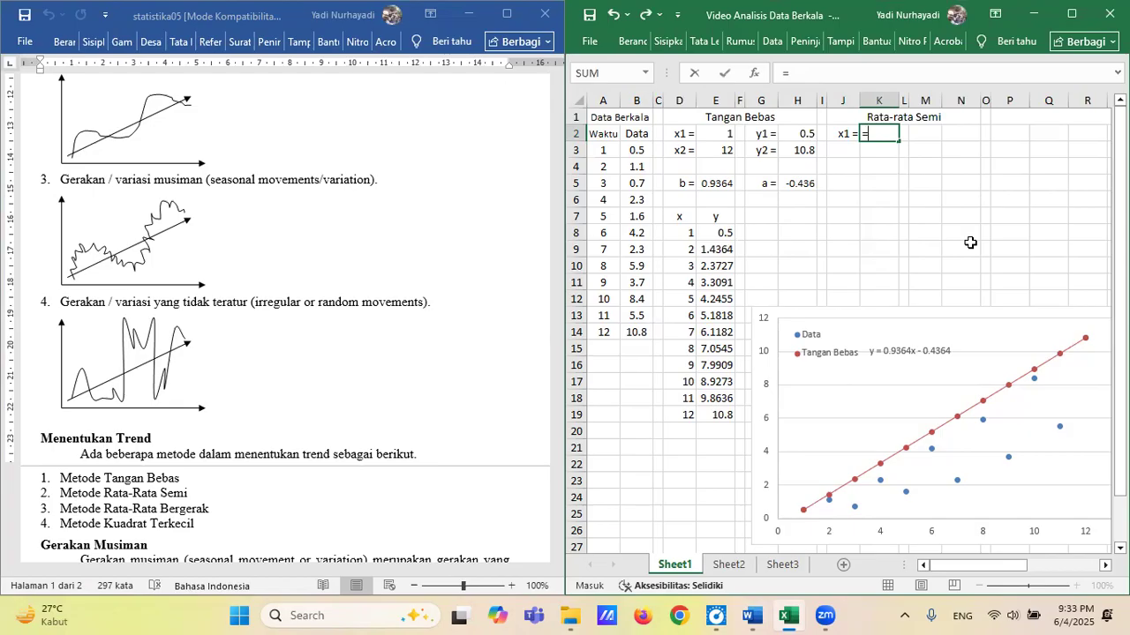
type("ave")
type("rage")
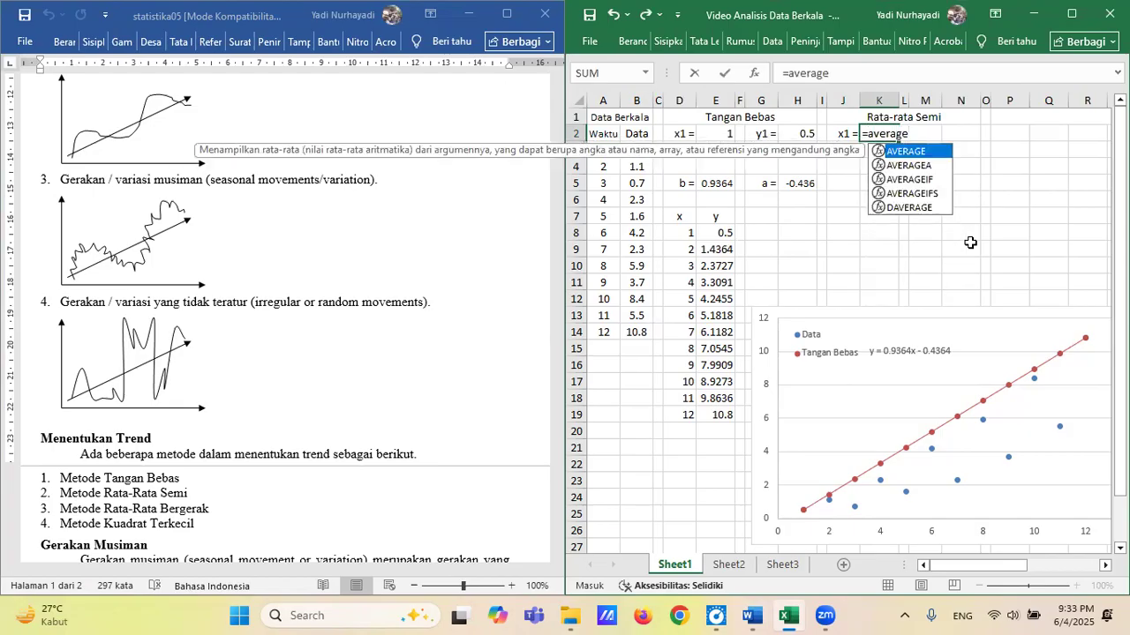
type("(")
left_click_drag(604, 152, 603, 232)
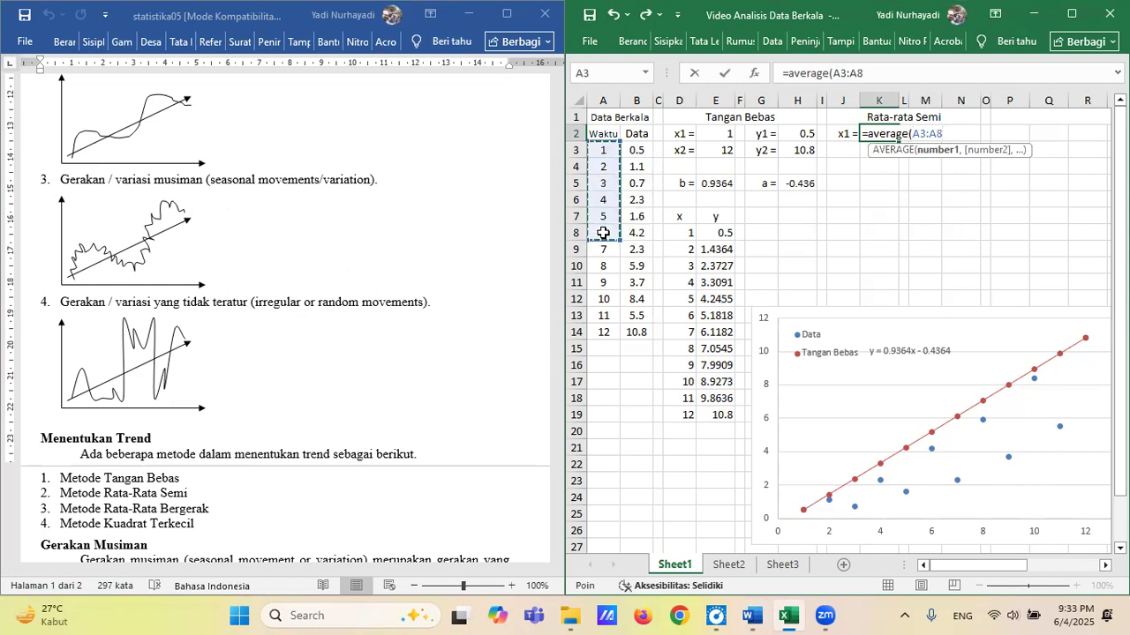
key("Return")
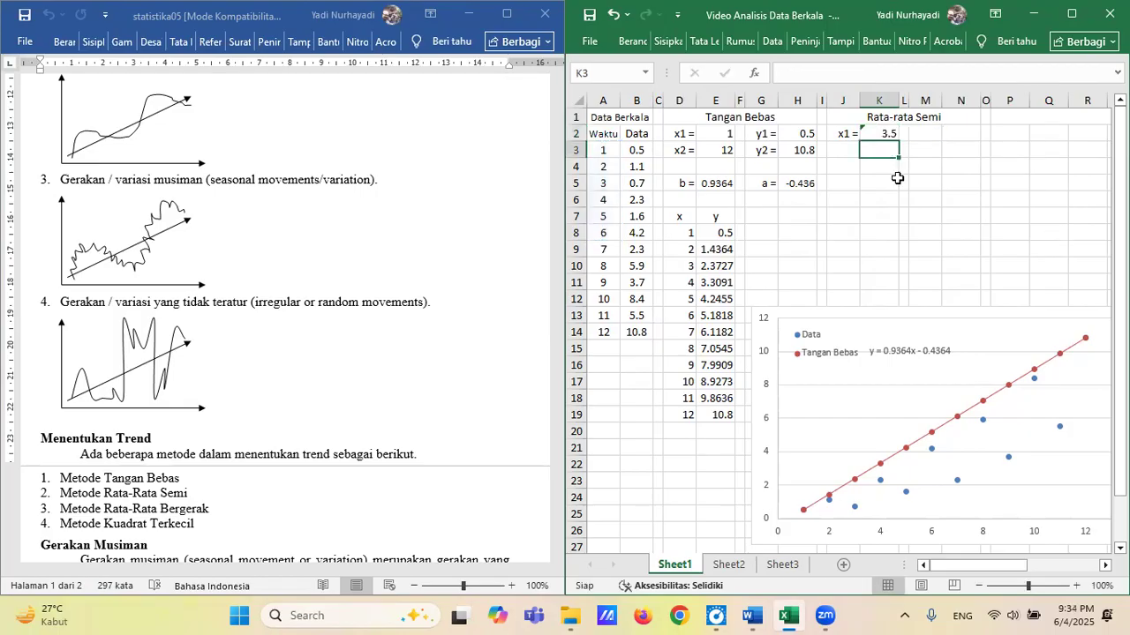
Label cell M2 "y1 =" and calculate the AVERAGE of the first six Data values, B3:B8, in N2.
left_click(927, 134)
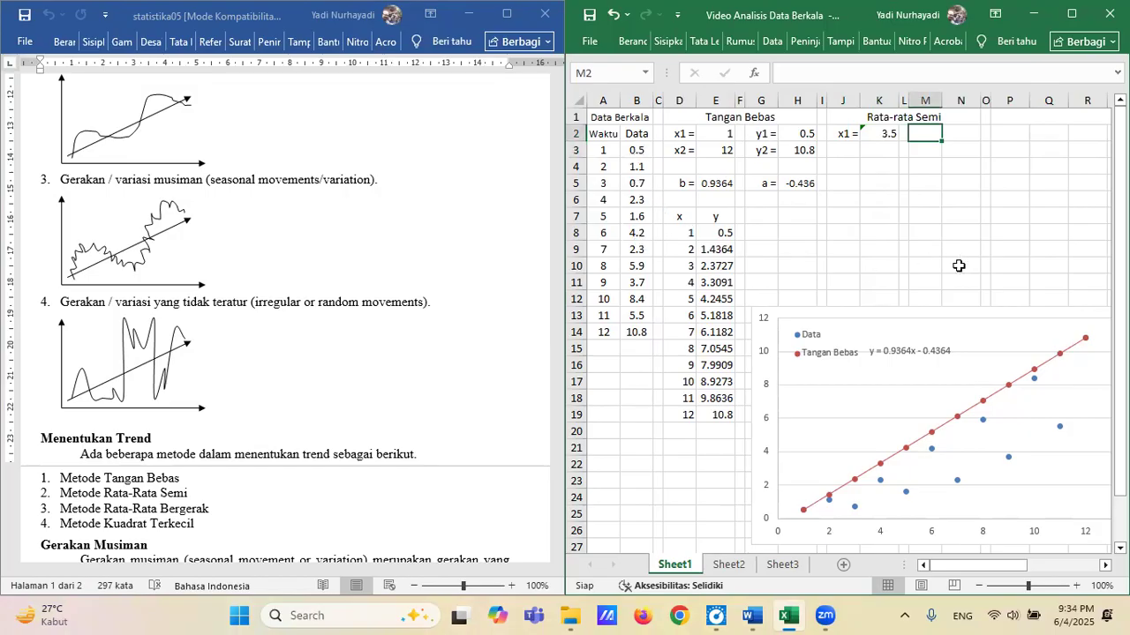
type("y1")
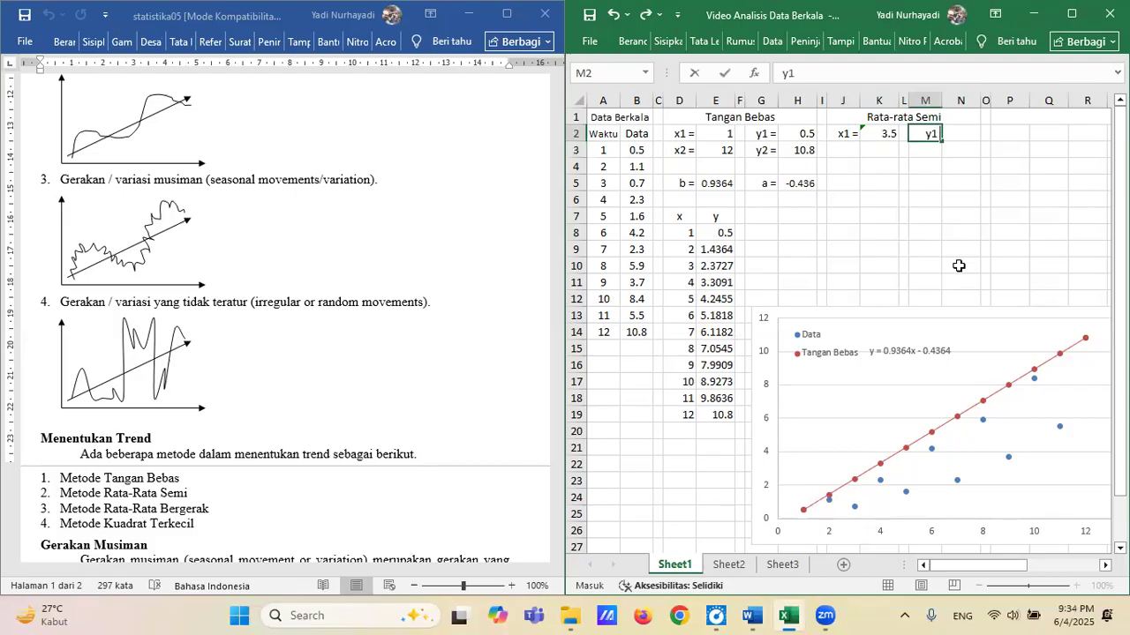
type(" =")
key("Tab")
type("=")
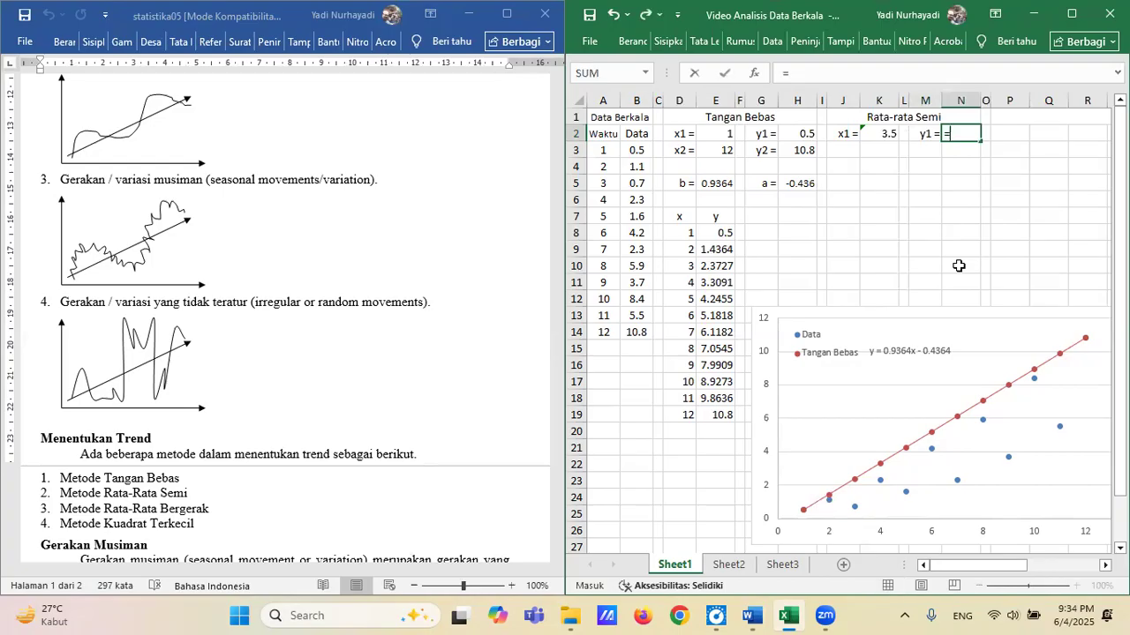
type("avera")
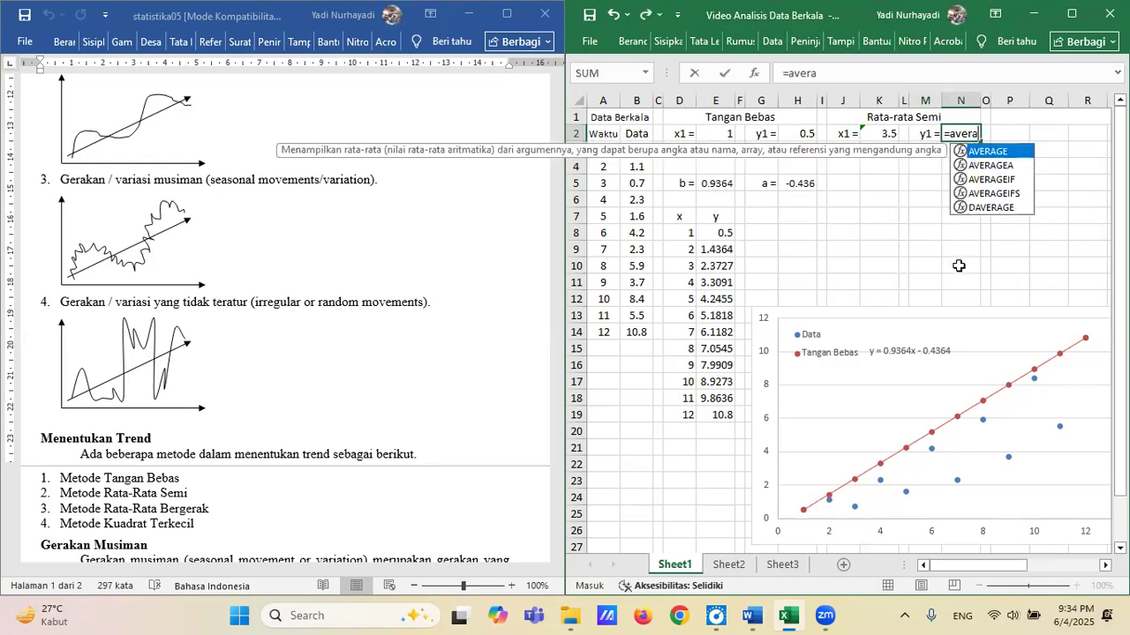
type("ge(")
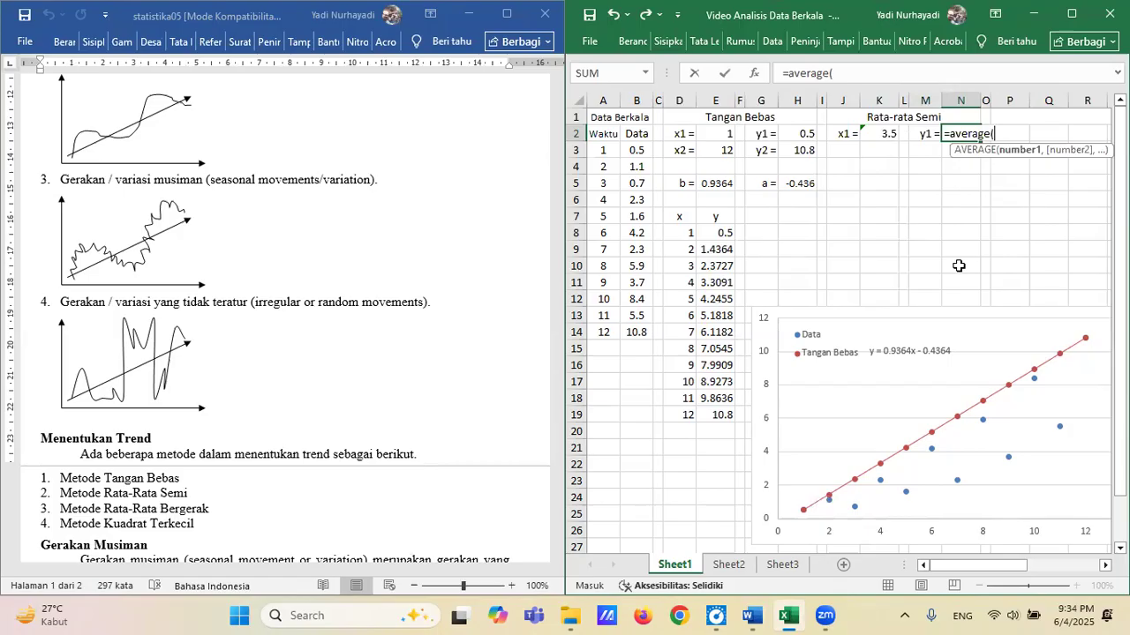
left_click_drag(644, 151, 645, 233)
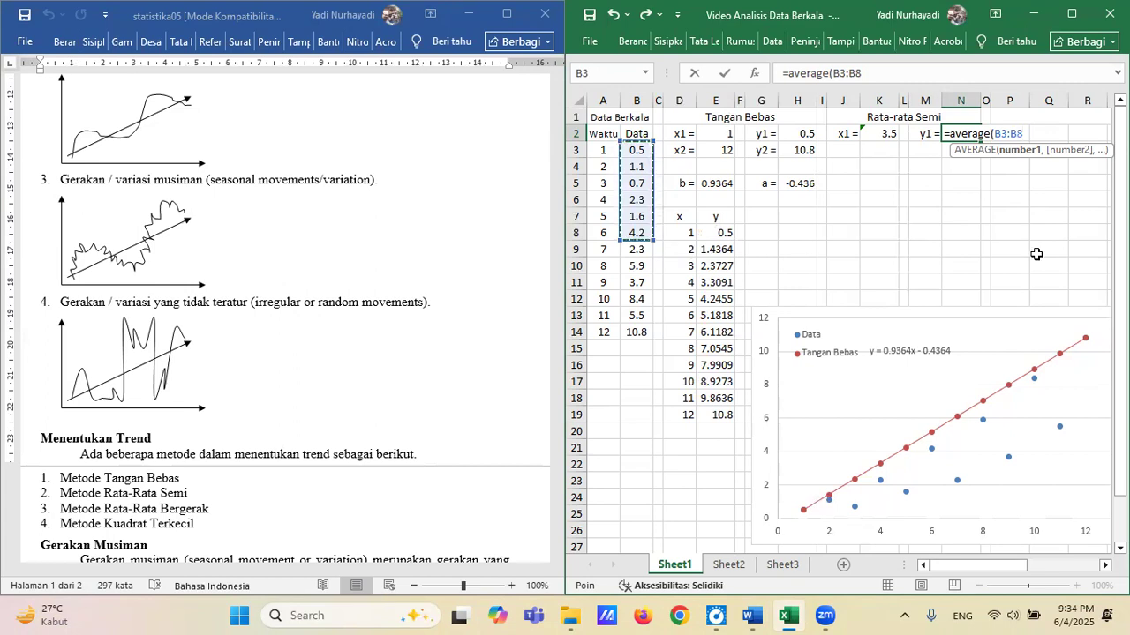
key("Return")
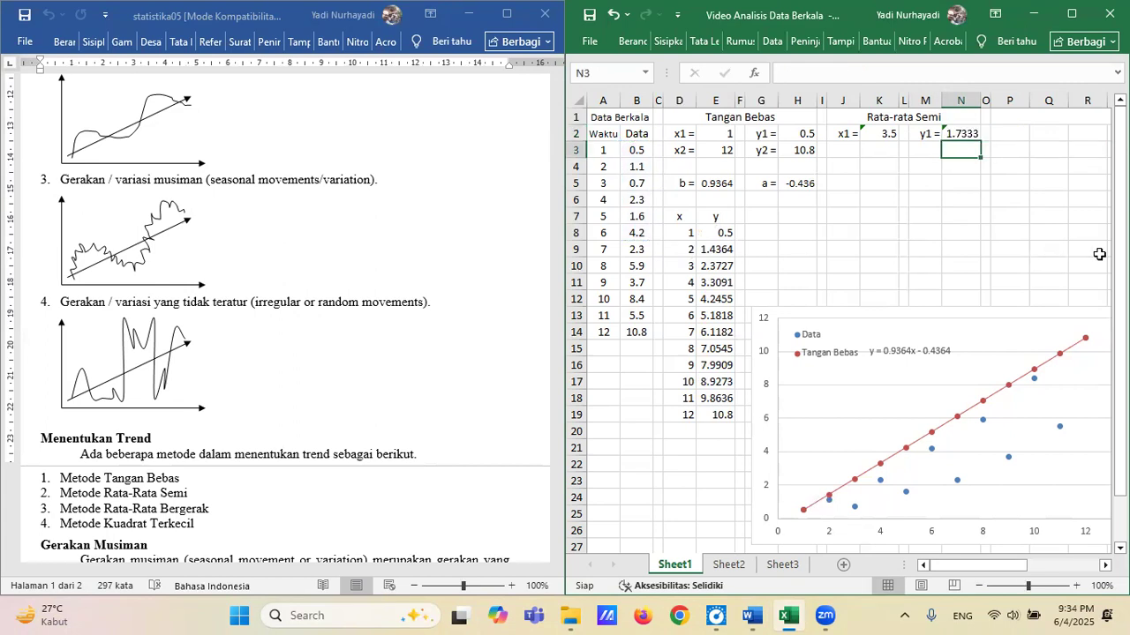
Label cell J3 "x2 =" and calculate the AVERAGE of the last six Waktu values, A9:A14, in K3.
left_click(849, 150)
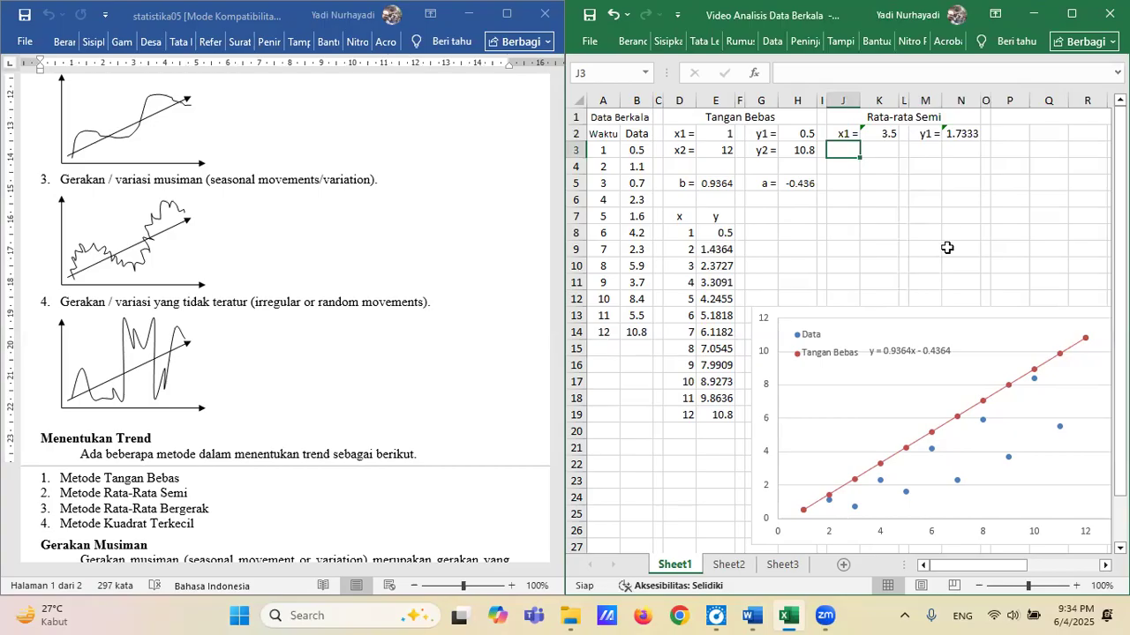
type("x2")
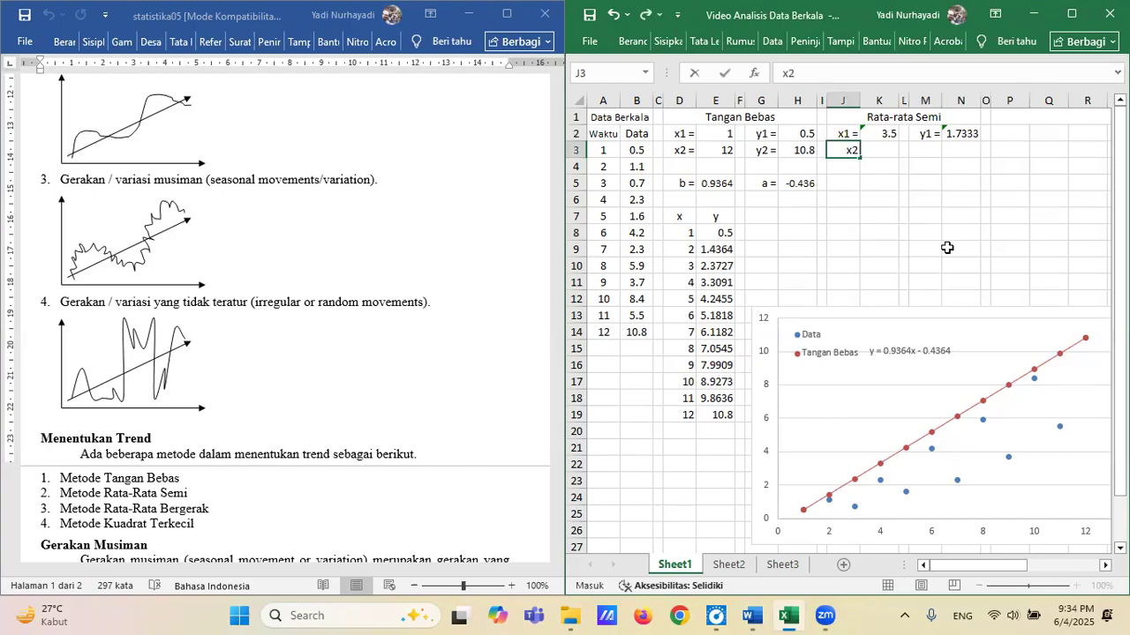
type(" =")
key("Tab")
type("=")
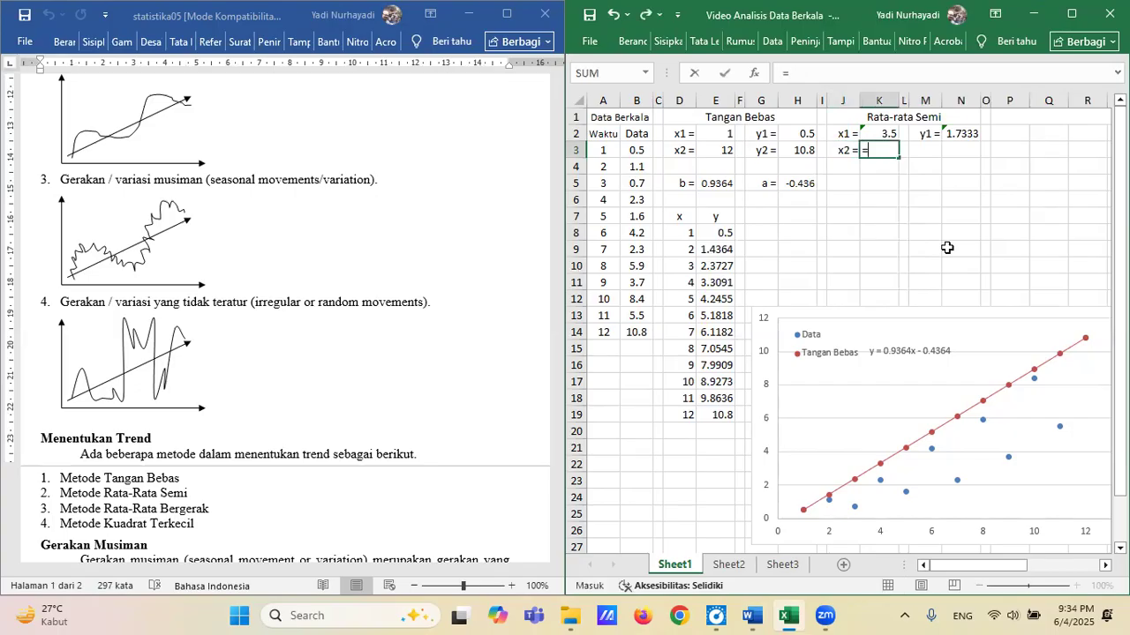
type("average")
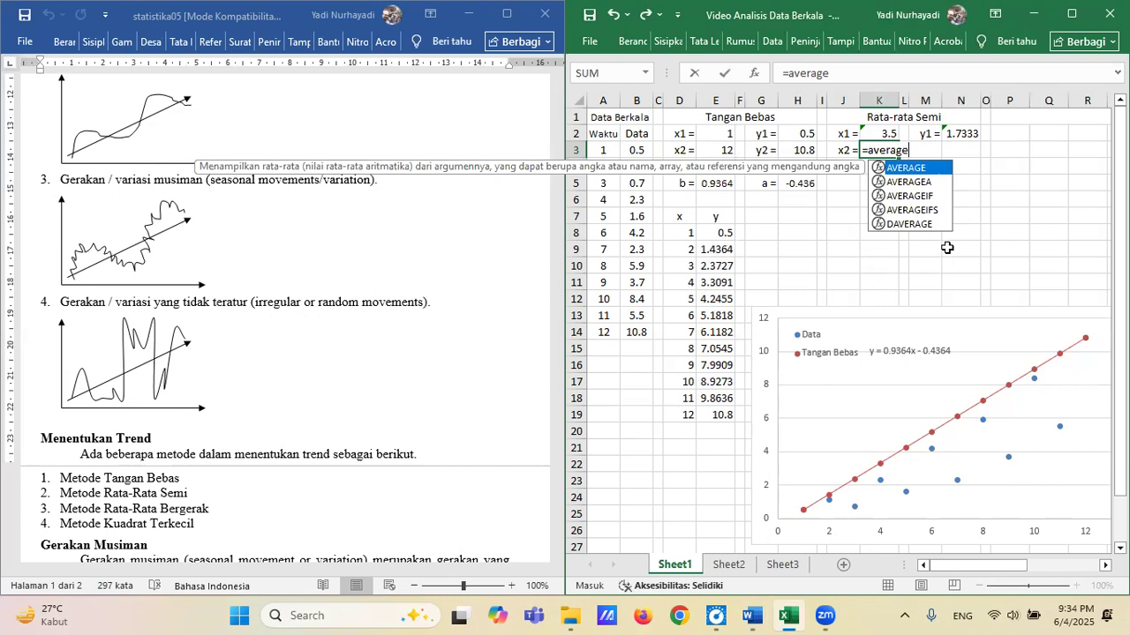
type("(")
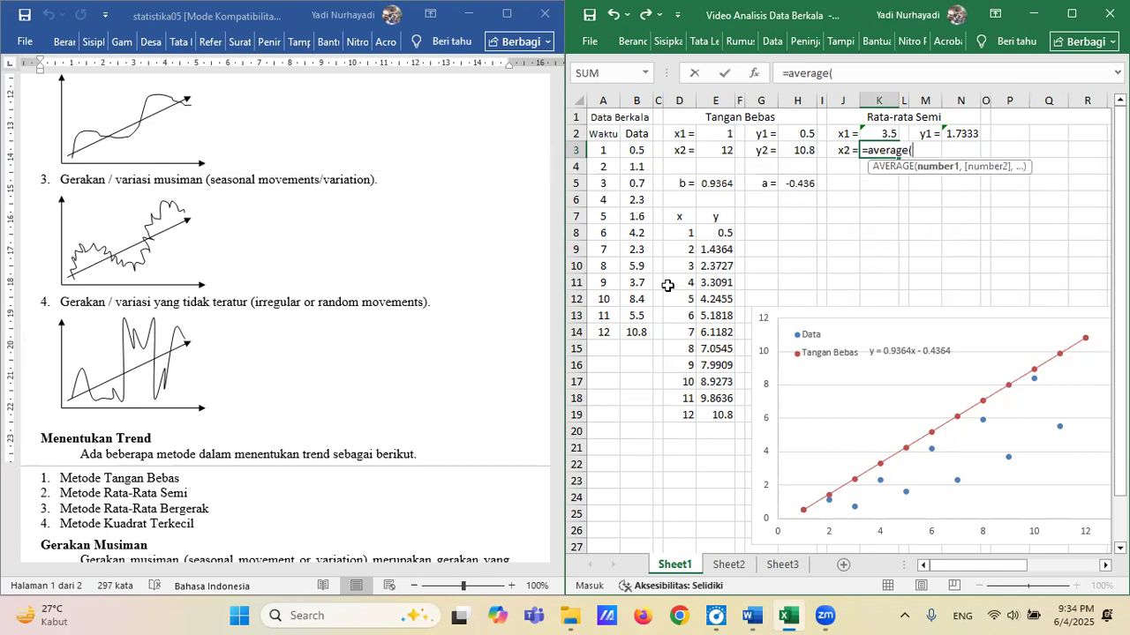
left_click_drag(598, 253, 604, 332)
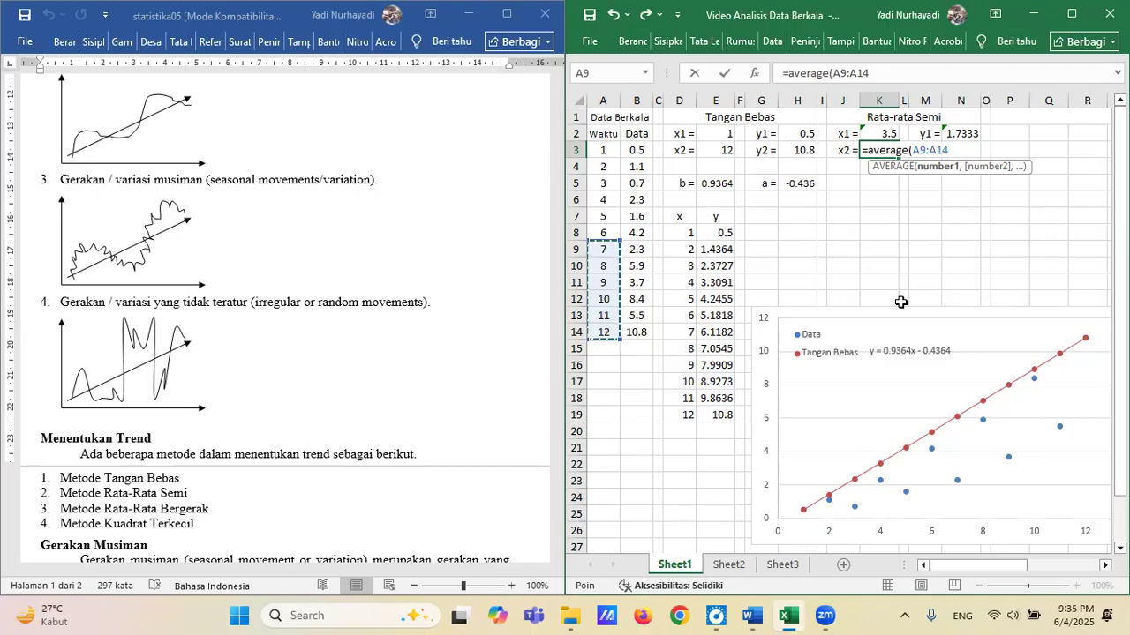
key("Return")
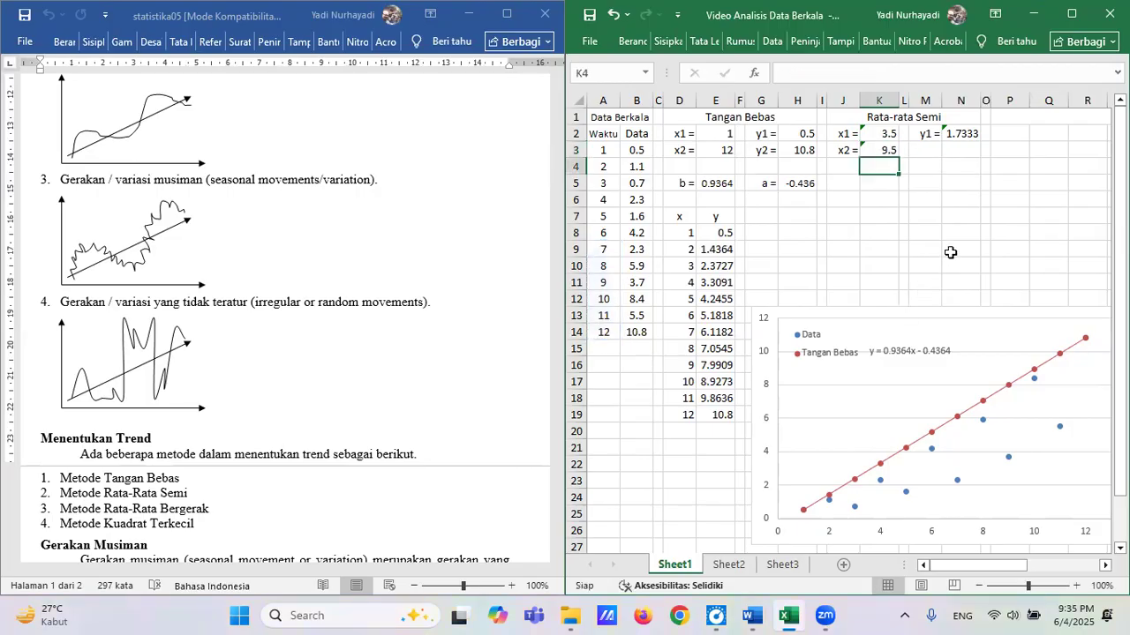
Label cell M3 "y2 =" and calculate the AVERAGE of the last six Data values, B9:B14, in N3.
left_click(927, 151)
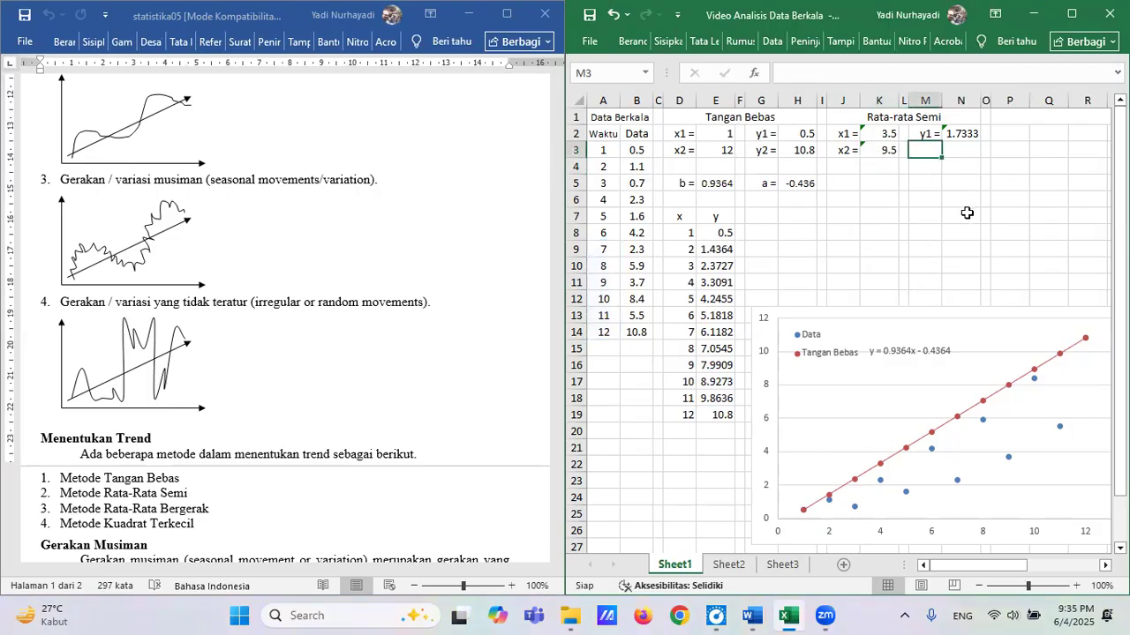
type("y2 =")
key("Tab")
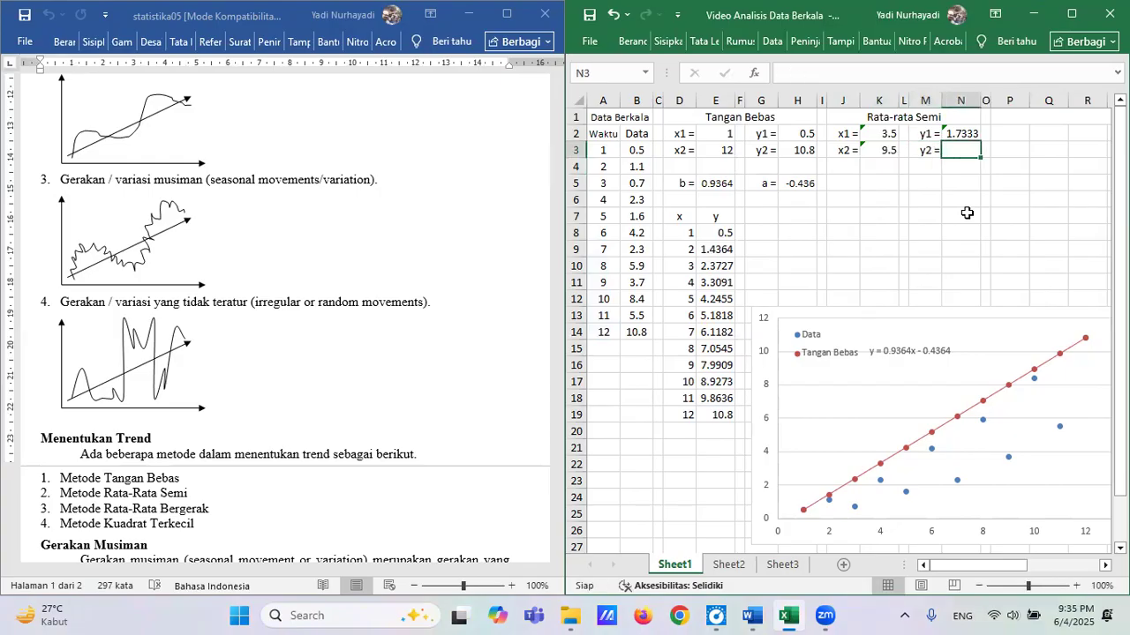
type("=")
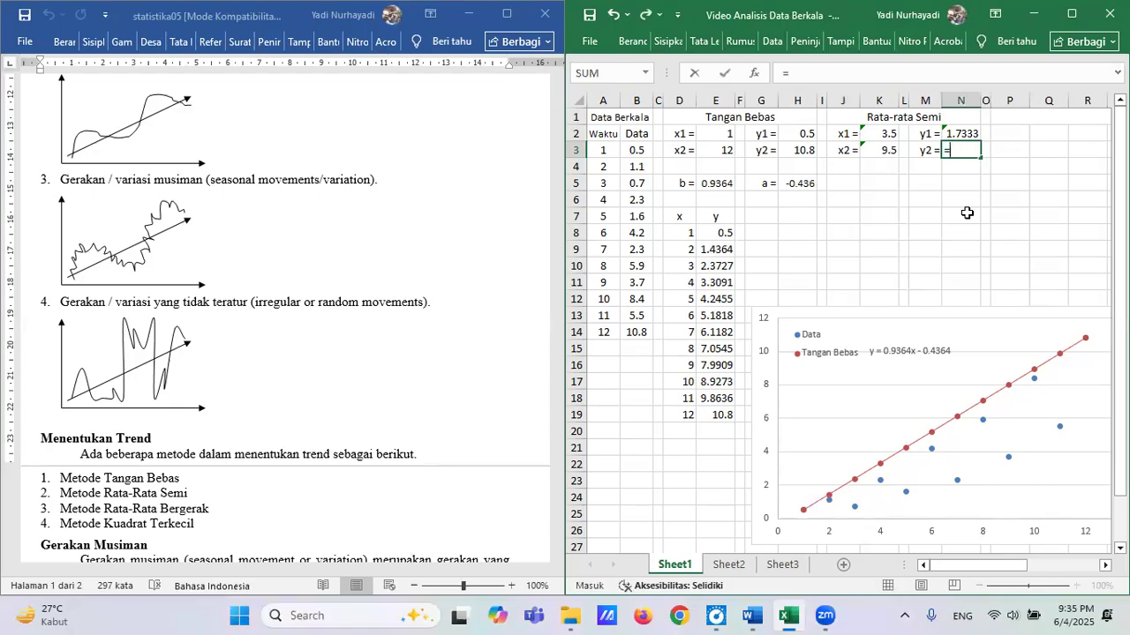
type("averag")
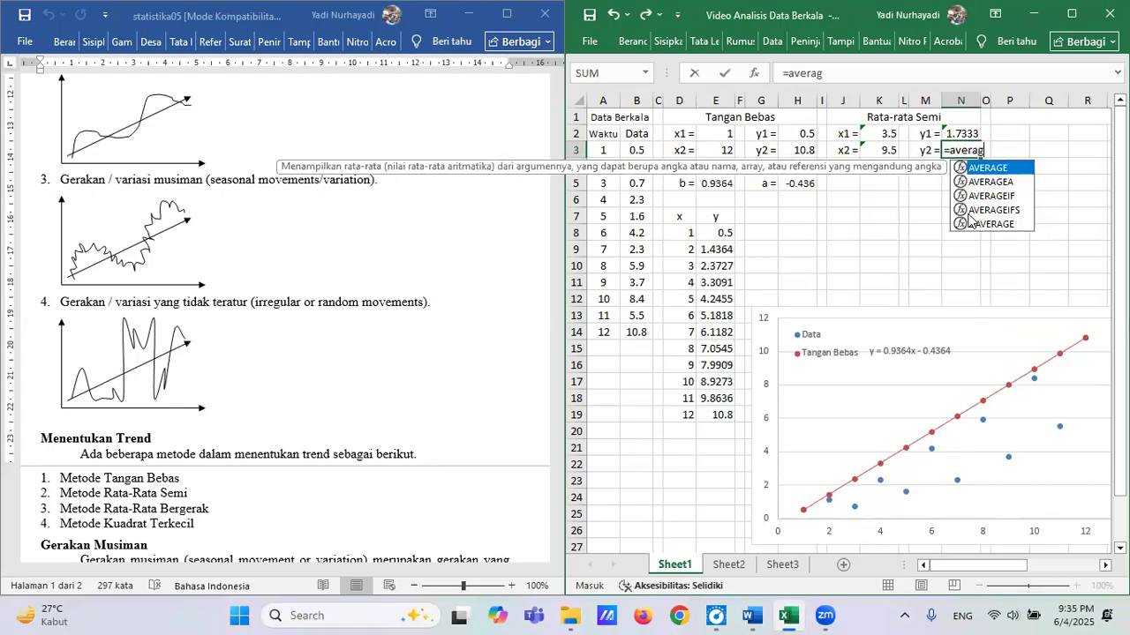
type("e(")
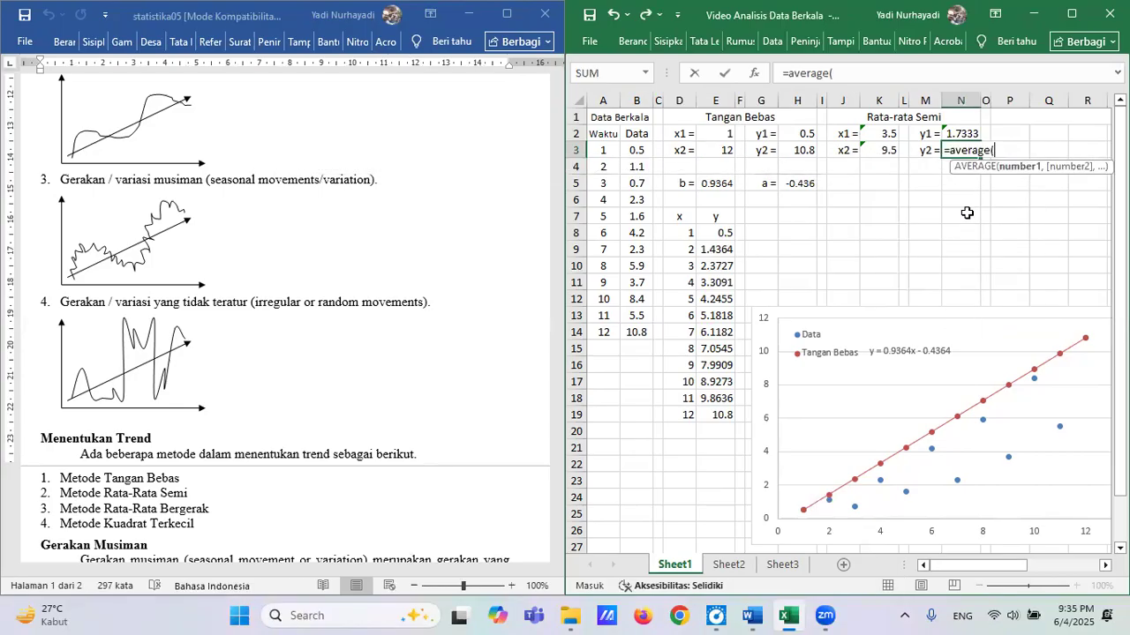
left_click_drag(637, 254, 639, 334)
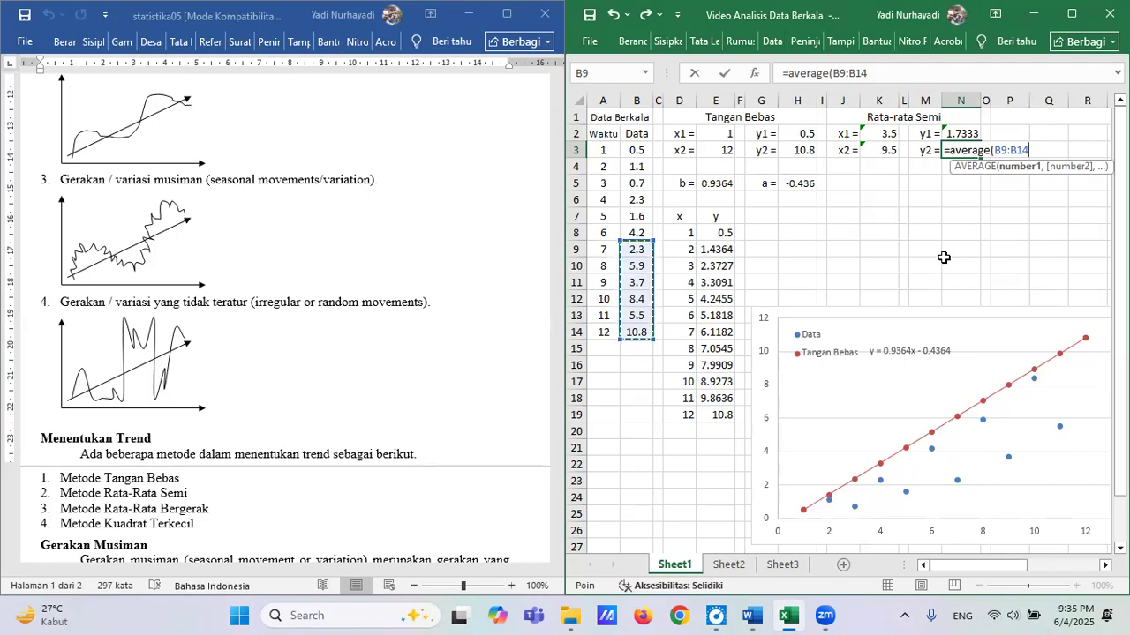
key("Return")
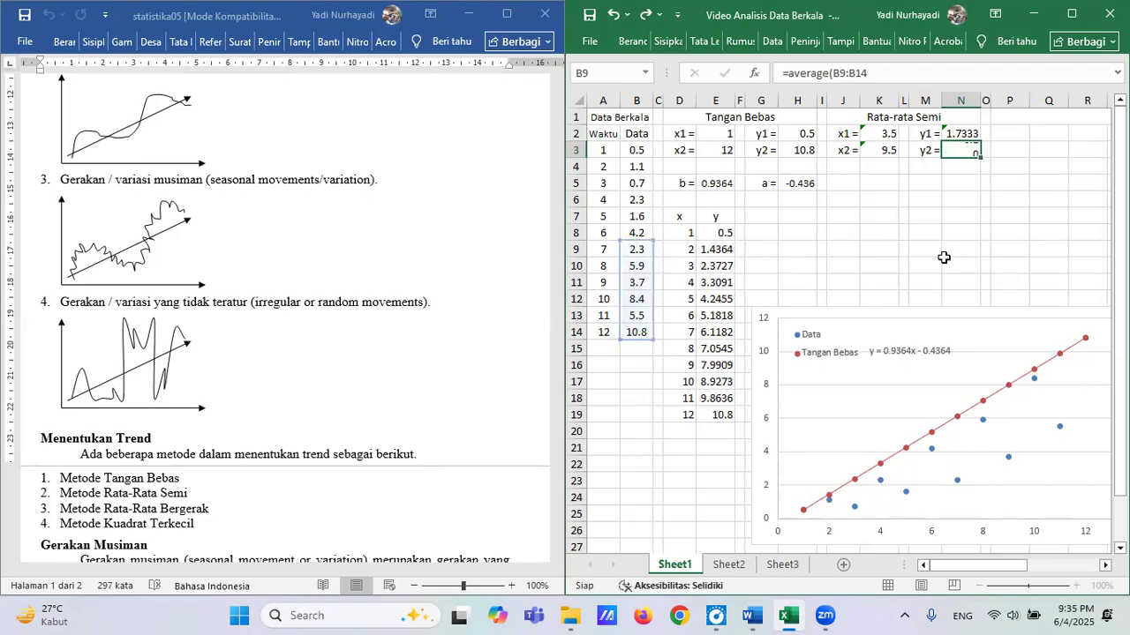
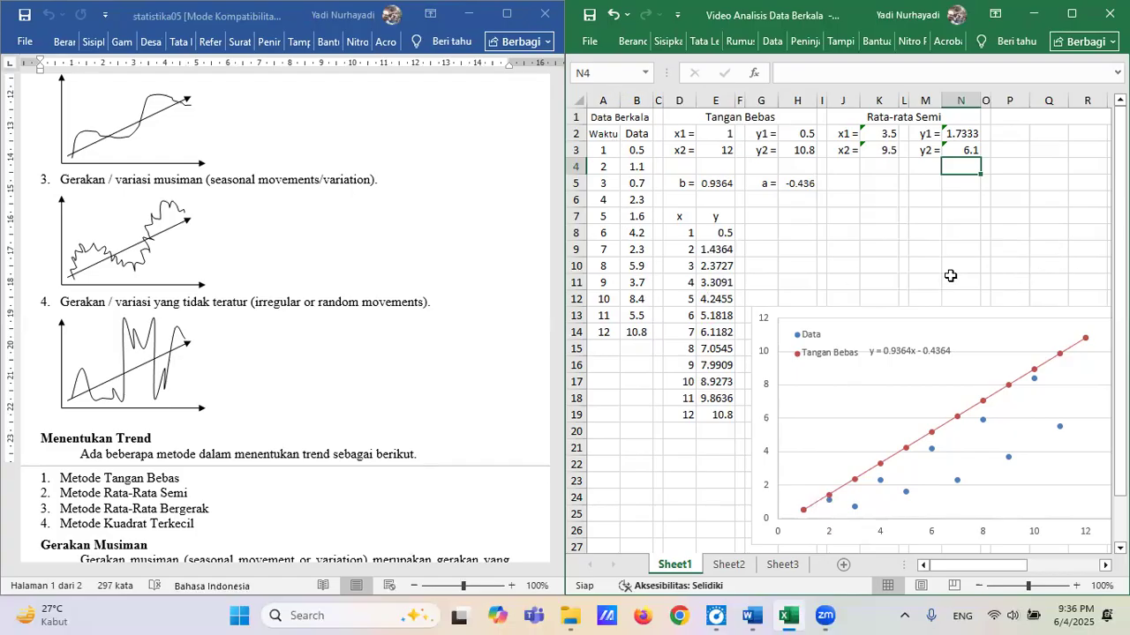
Label cell J5 "b =" and cell M5 "a =" for the semi-average line's slope and intercept.
left_click(843, 183)
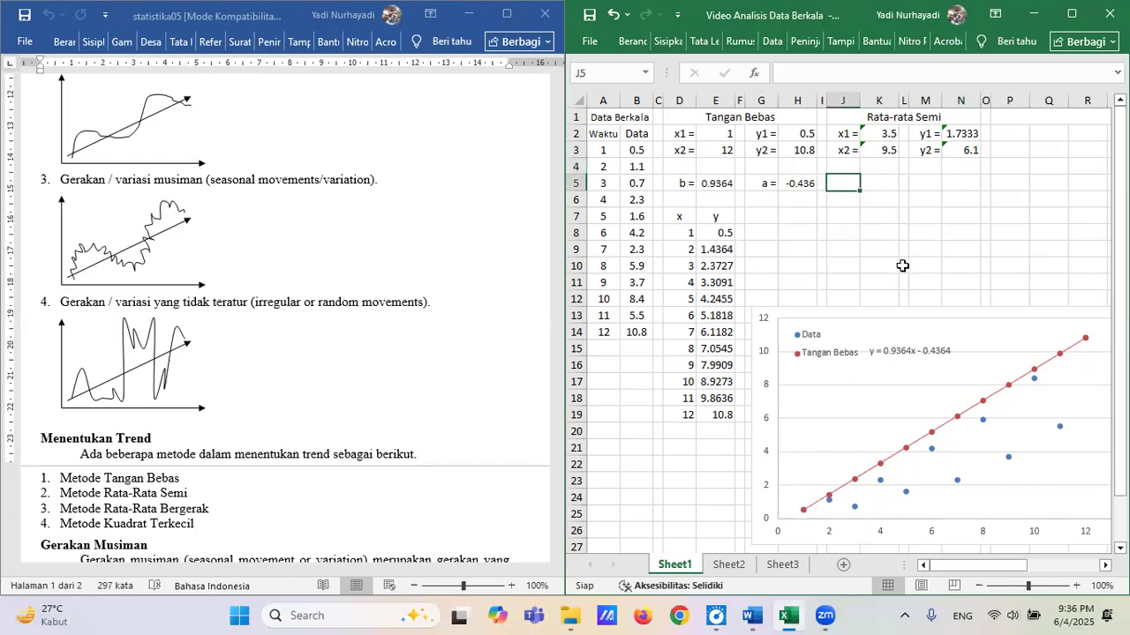
type("b =")
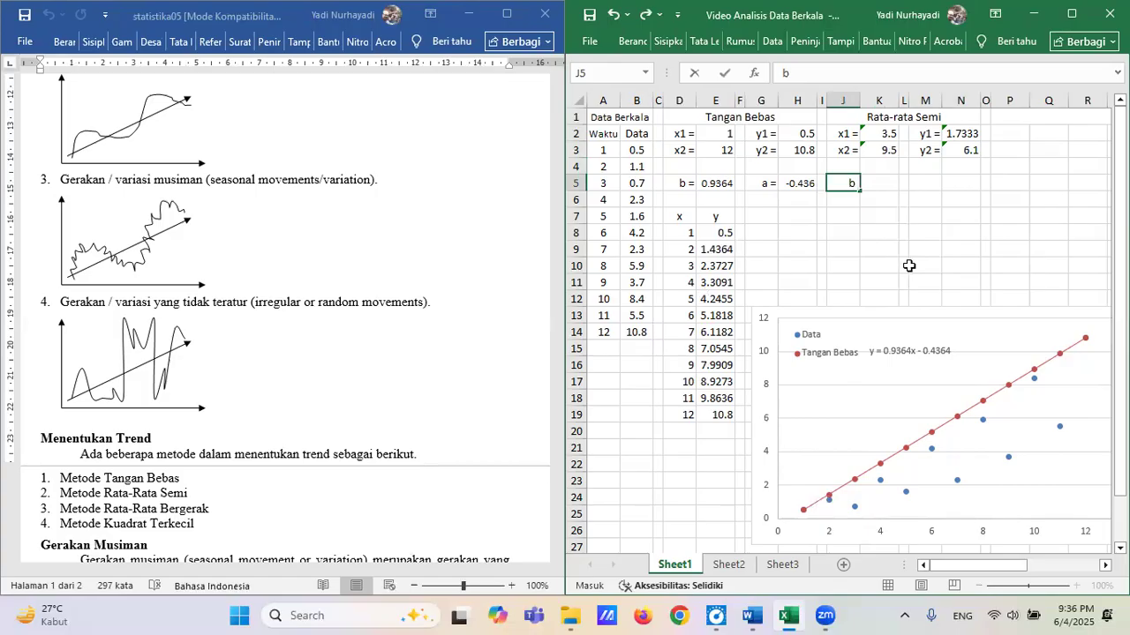
key("Right")
key("Right")
key("Right")
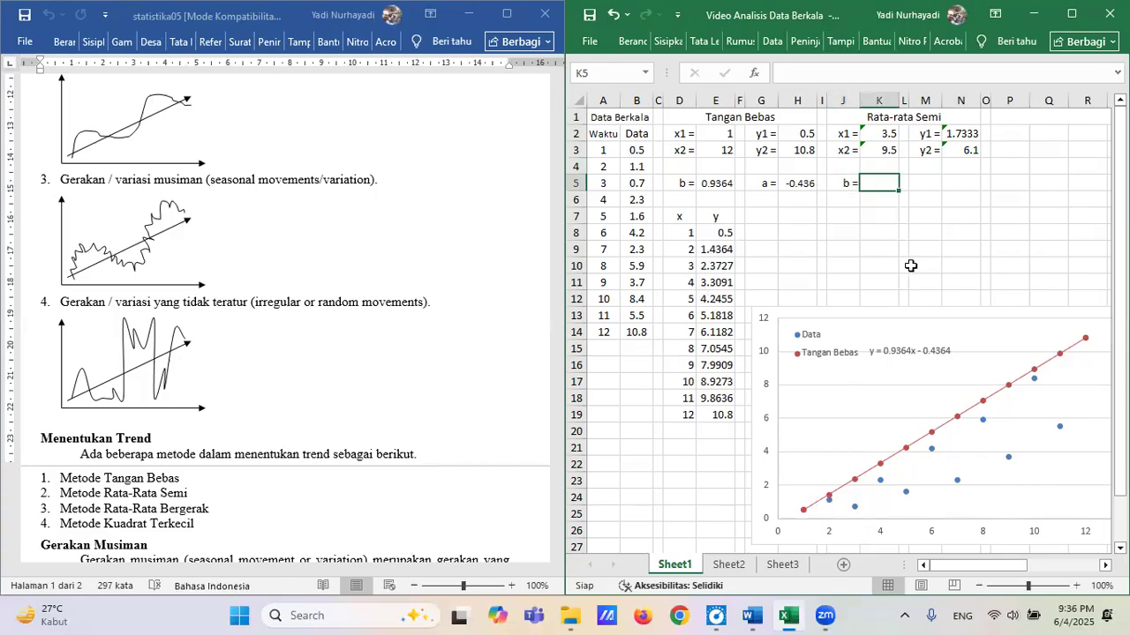
type("a")
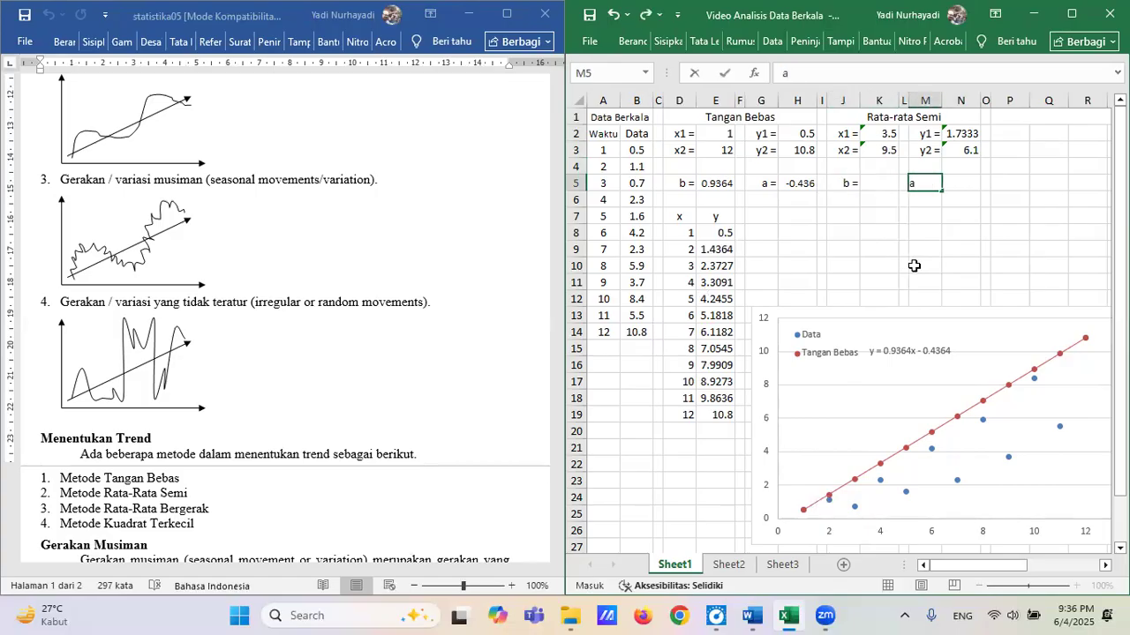
type(" =")
key("Left")
key("Left")
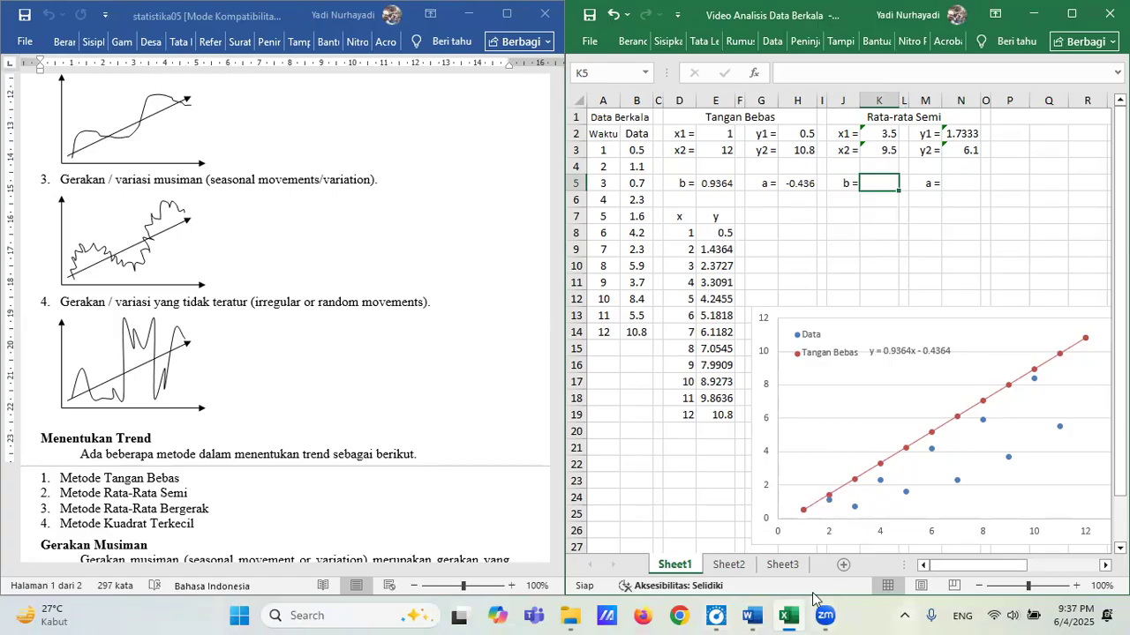
Bring up the Word document on the two-point line equation and copy the slope formula from E5 into K5 of the Excel sheet.
mouse_move(750, 615)
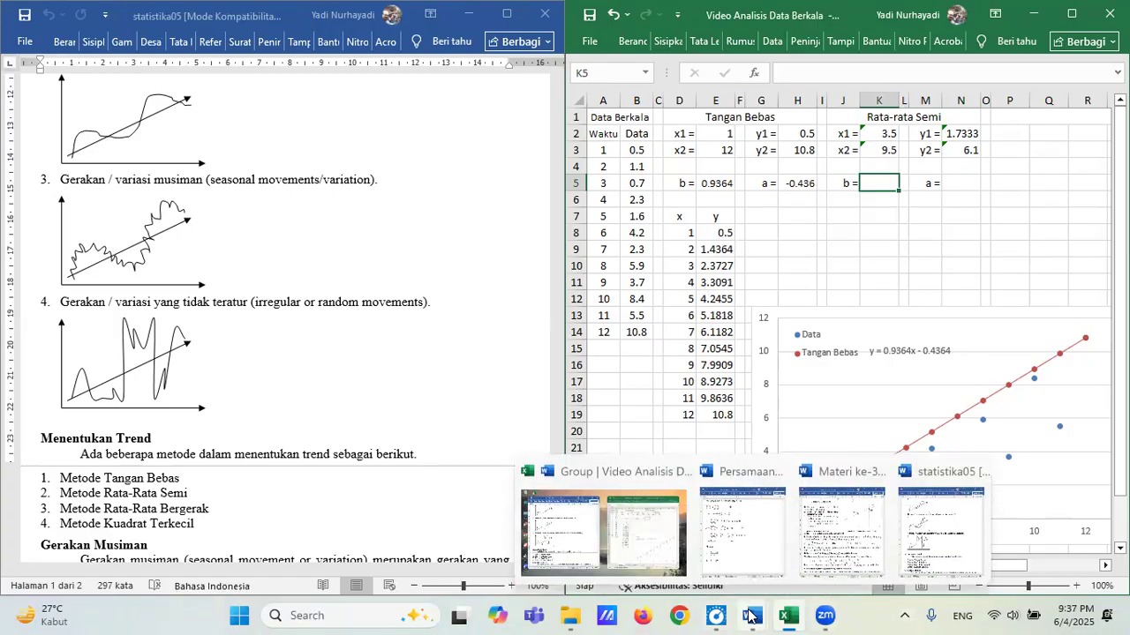
left_click(737, 540)
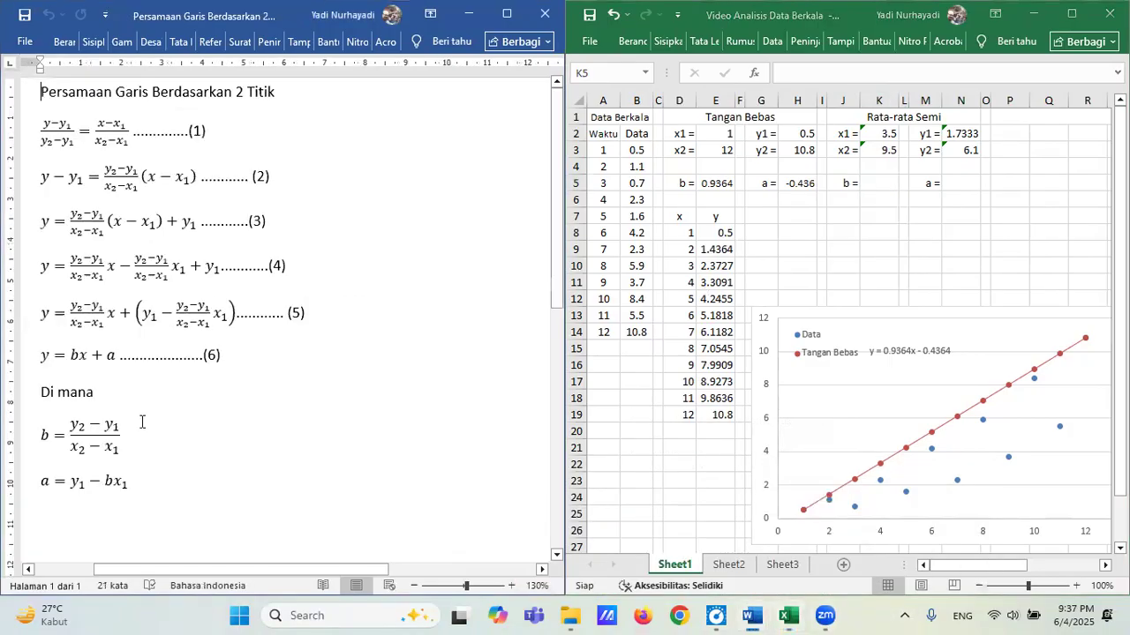
left_click(878, 183)
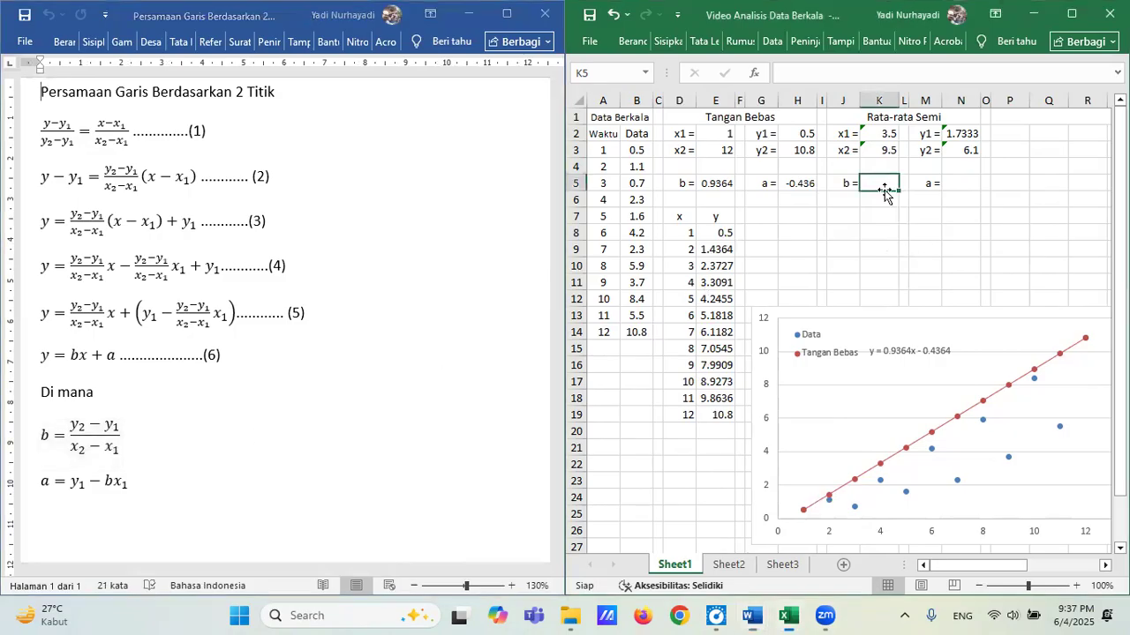
left_click(722, 183)
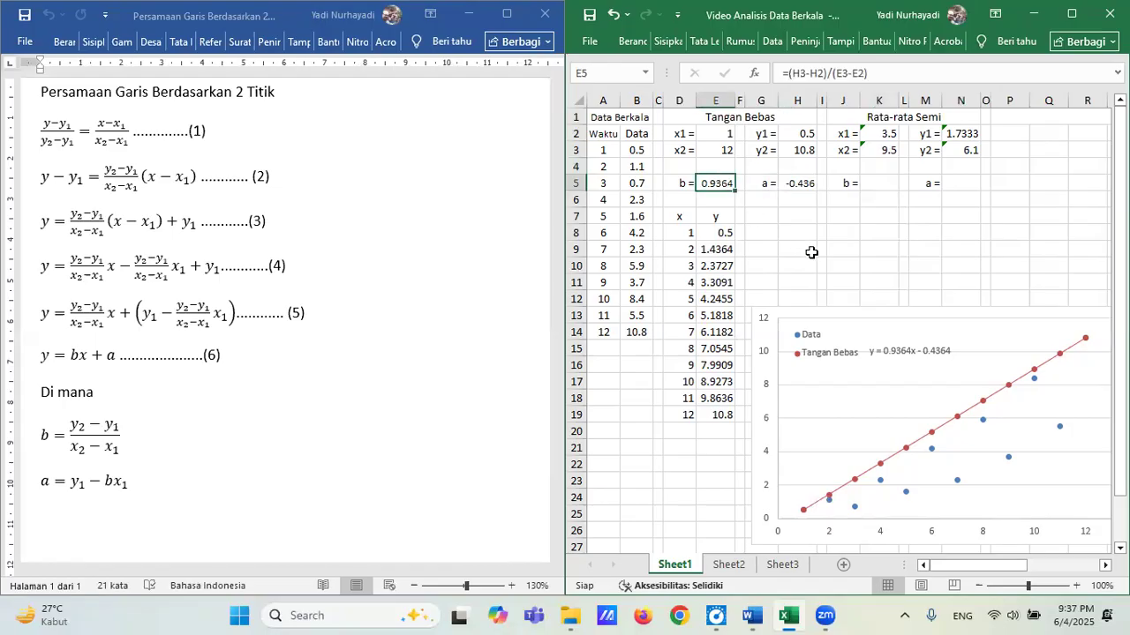
key("ctrl+c")
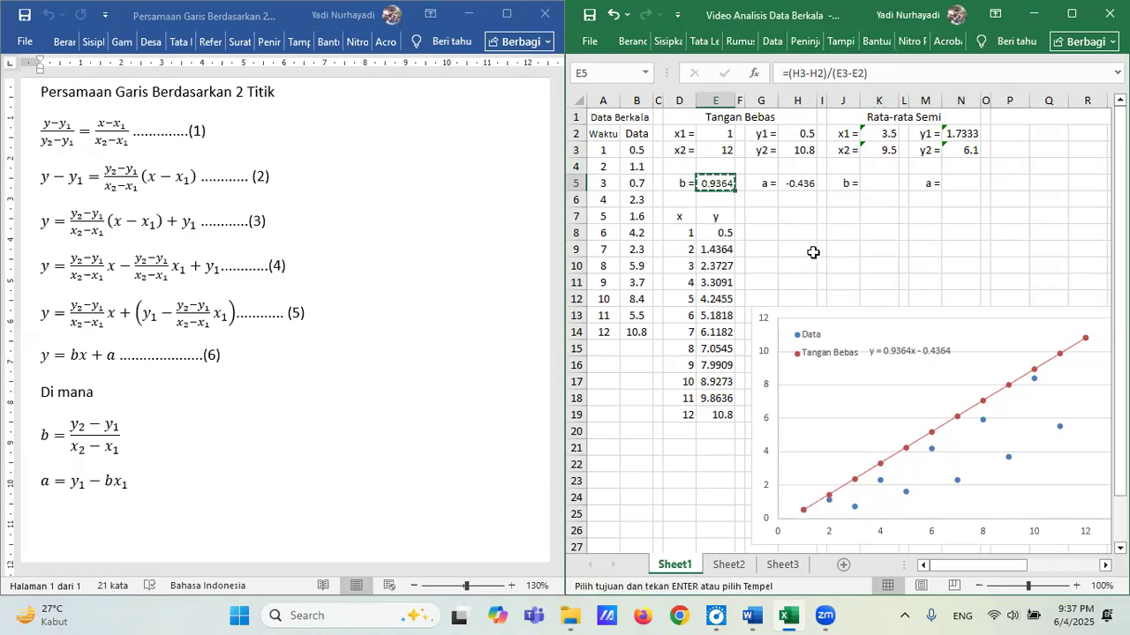
left_click(884, 182)
key("ctrl+v")
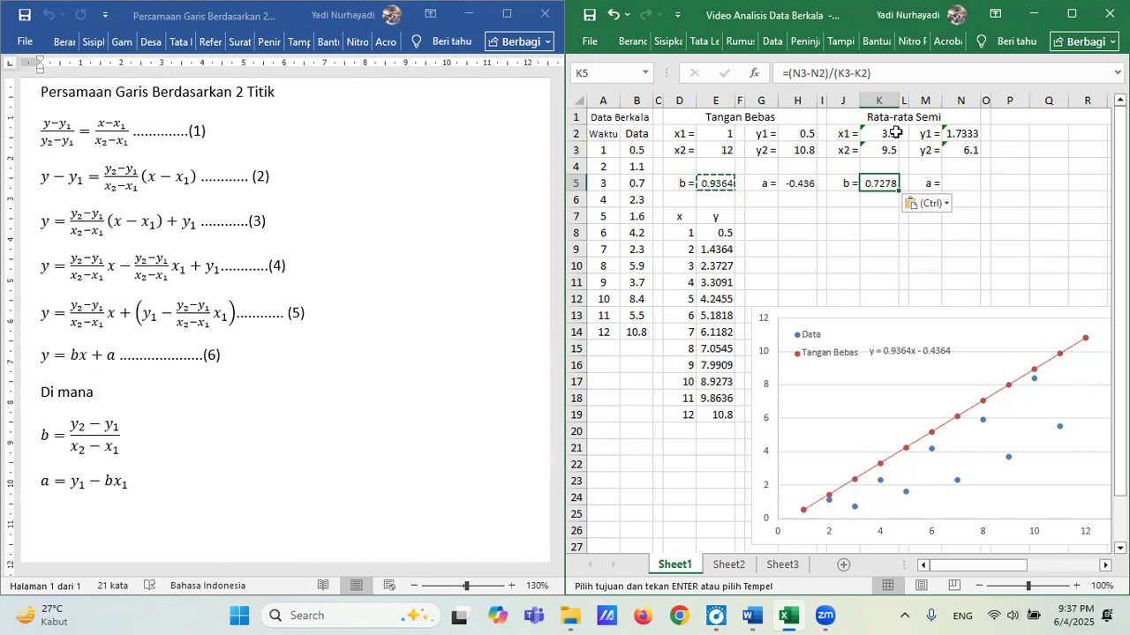
Copy the Tangan Bebas intercept formula from H5 into N5 for the semi-average line.
left_click(805, 183)
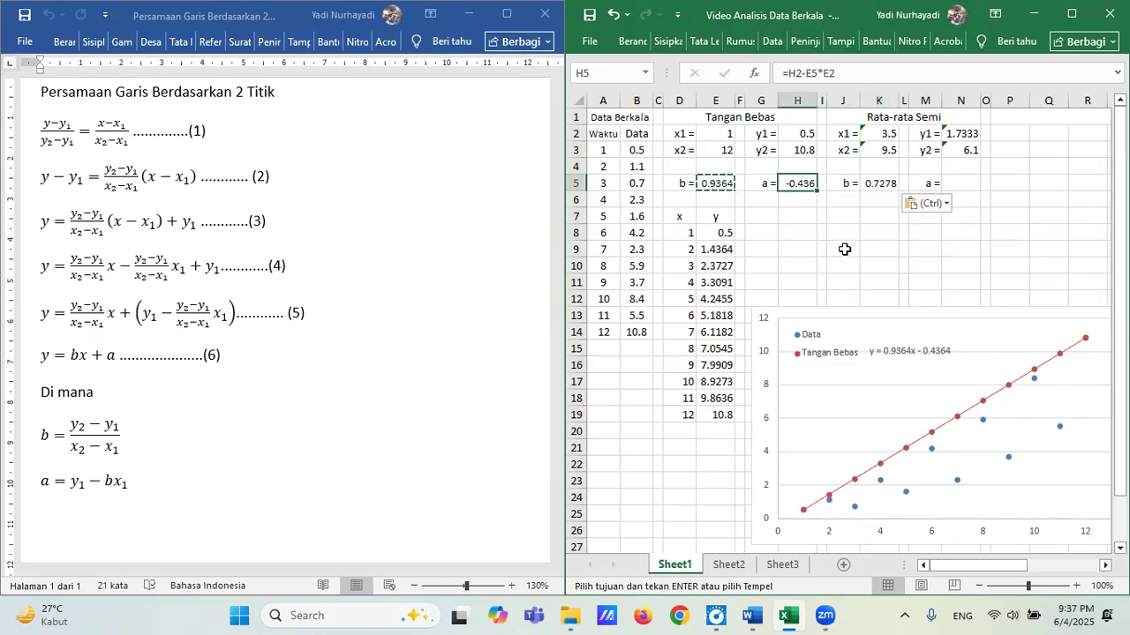
key("ctrl+c")
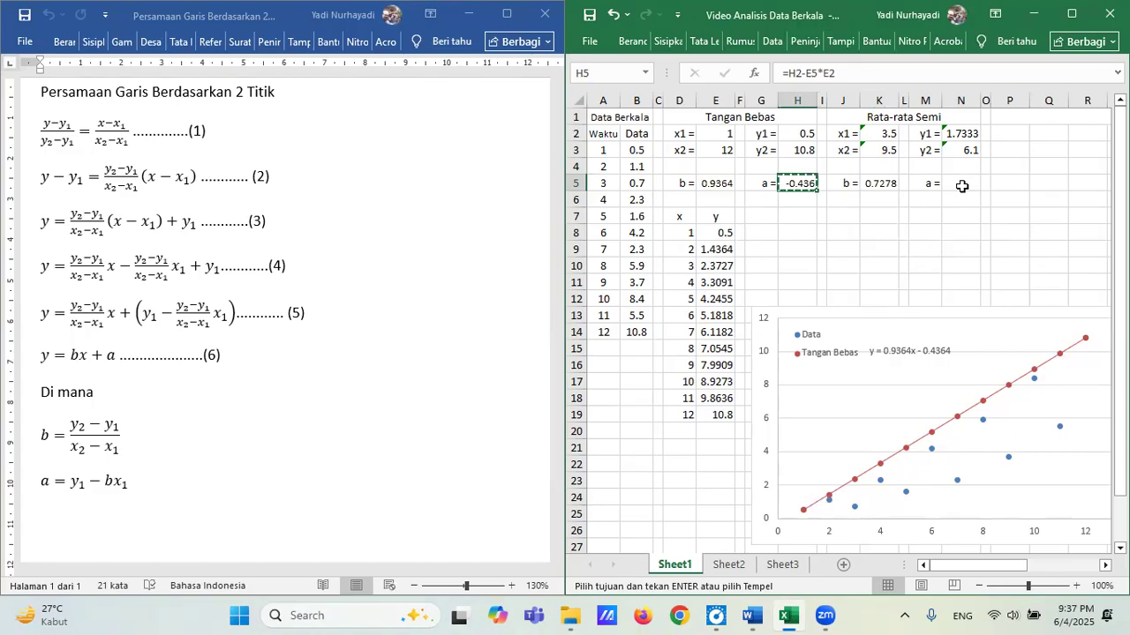
left_click(962, 183)
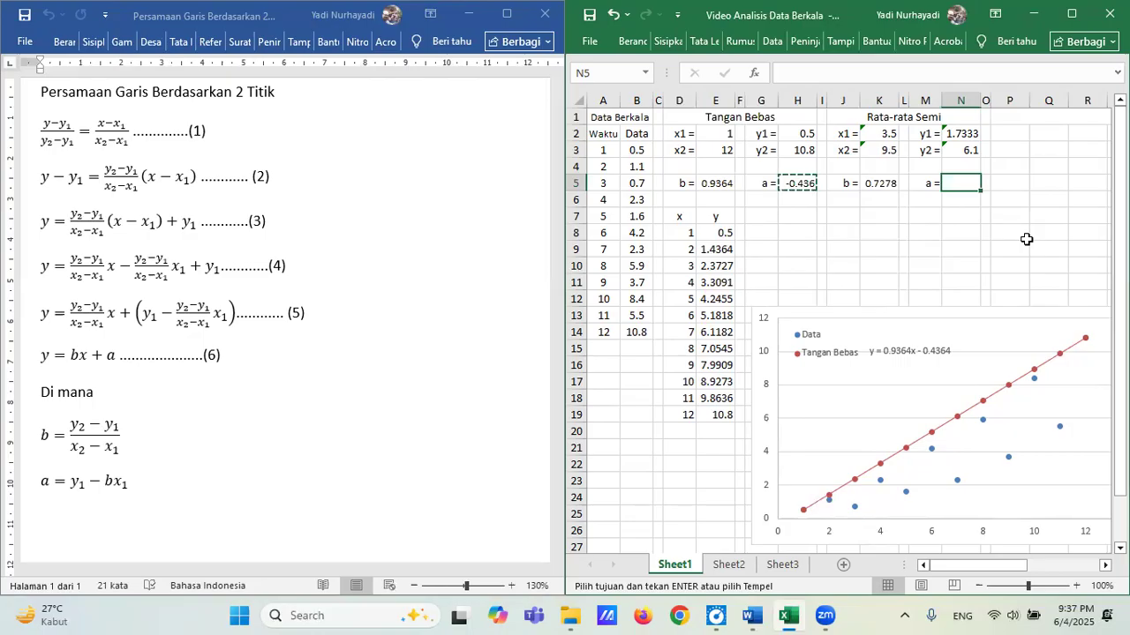
key("ctrl+v")
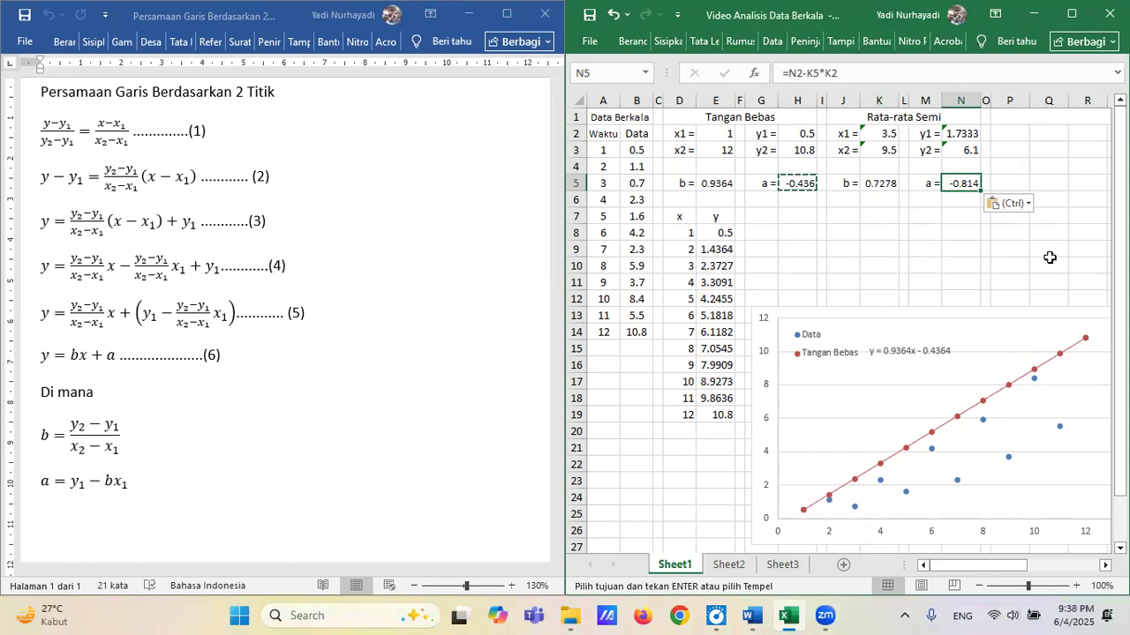
key("Escape")
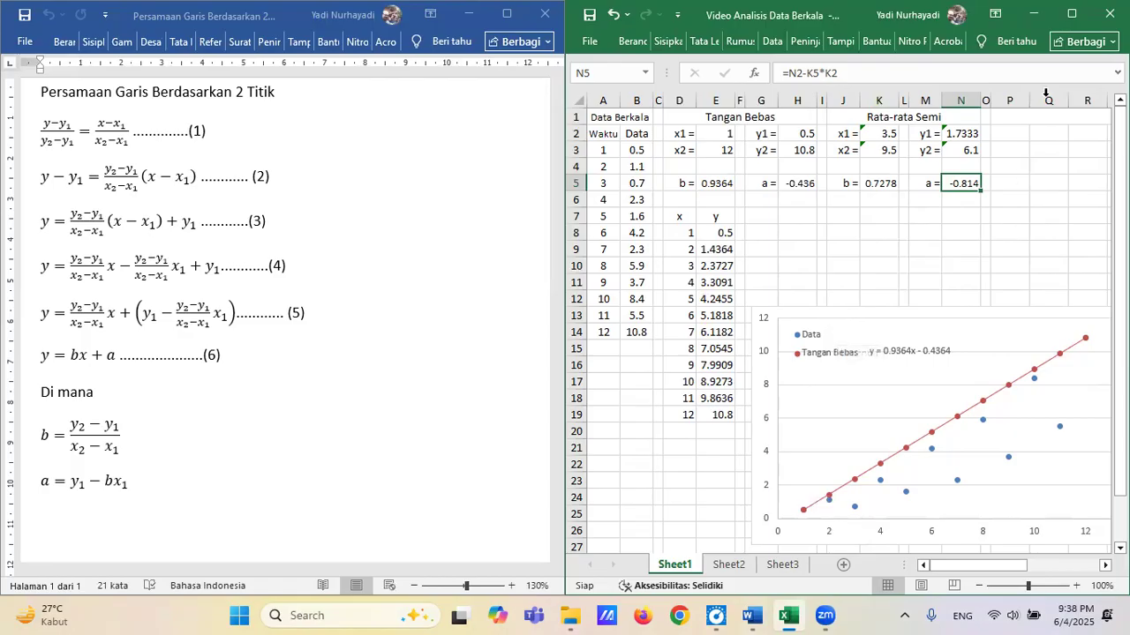
Maximize the workbook window and move the scatter chart to the empty area around columns X to AE, starting at row 1.
left_click(1072, 20)
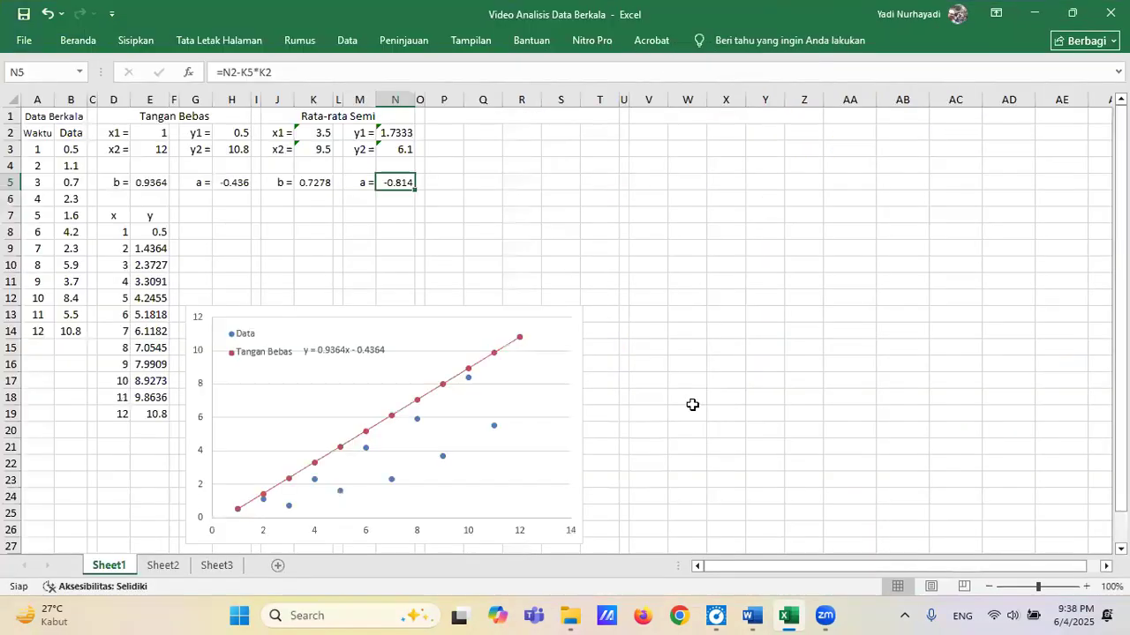
left_click(304, 328)
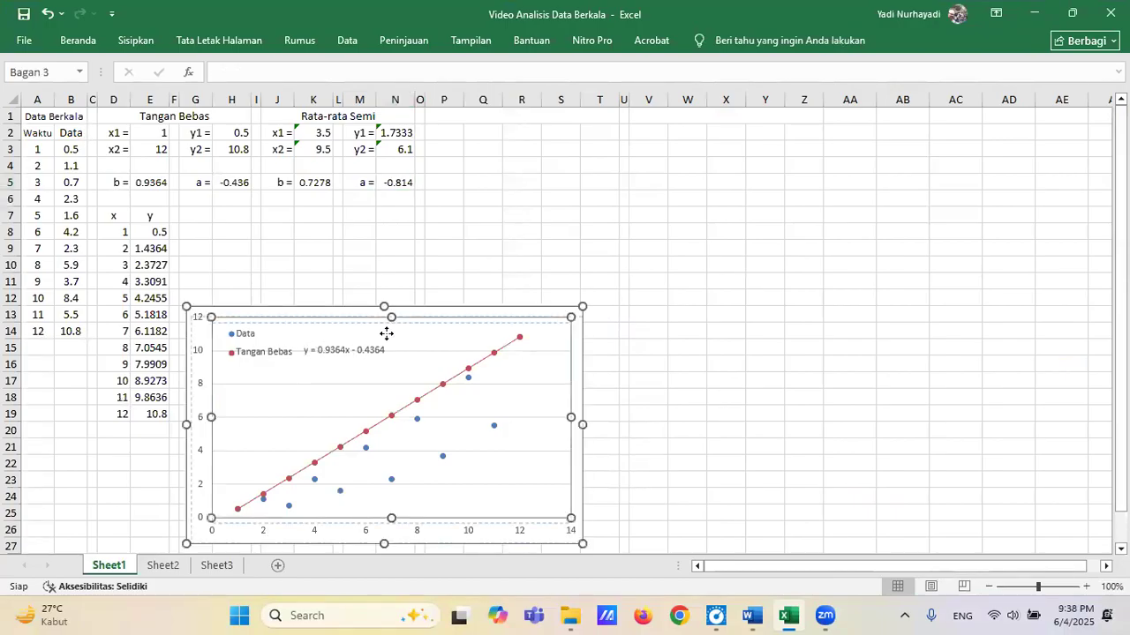
left_click_drag(398, 332, 398, 332)
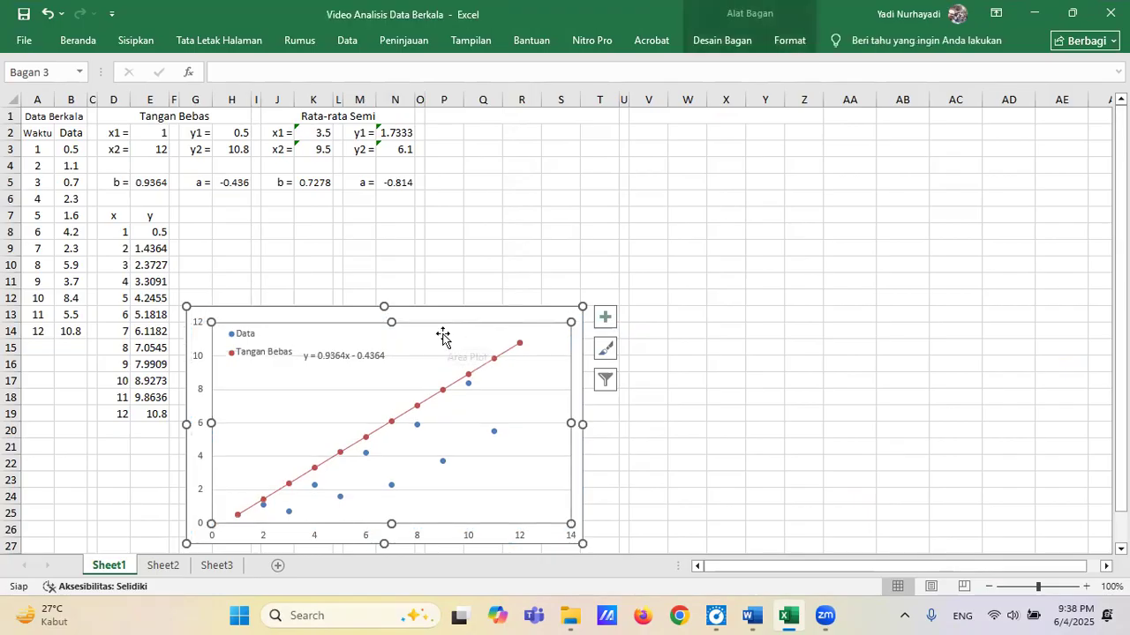
left_click(514, 311)
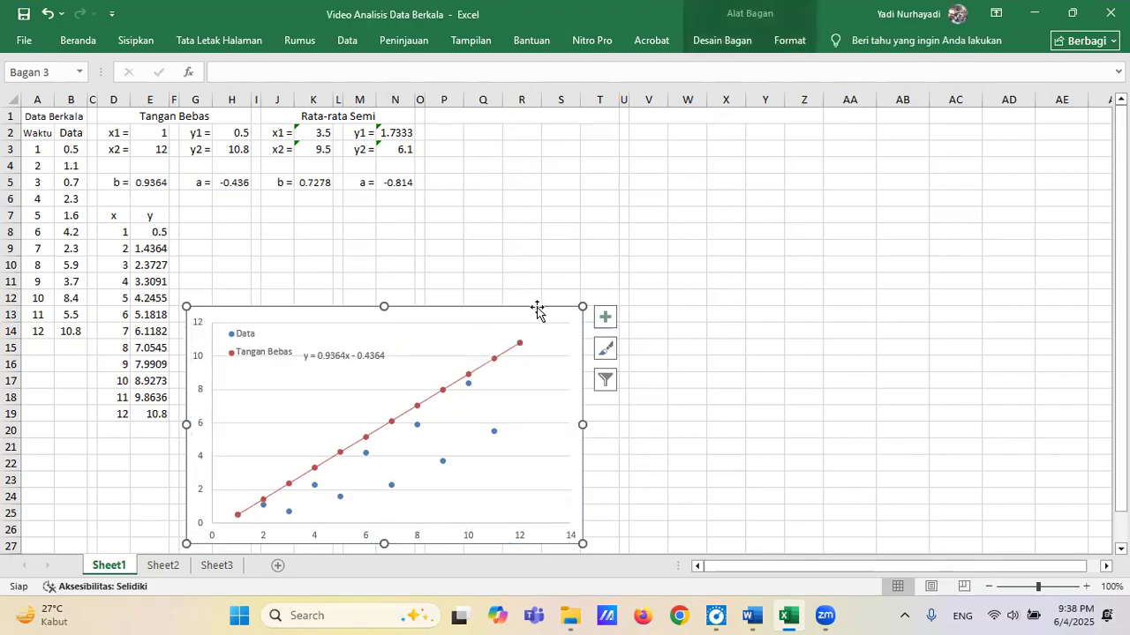
mouse_move(540, 310)
left_mouse_down()
mouse_move(829, 252)
mouse_move(1011, 166)
mouse_move(1064, 115)
left_mouse_up()
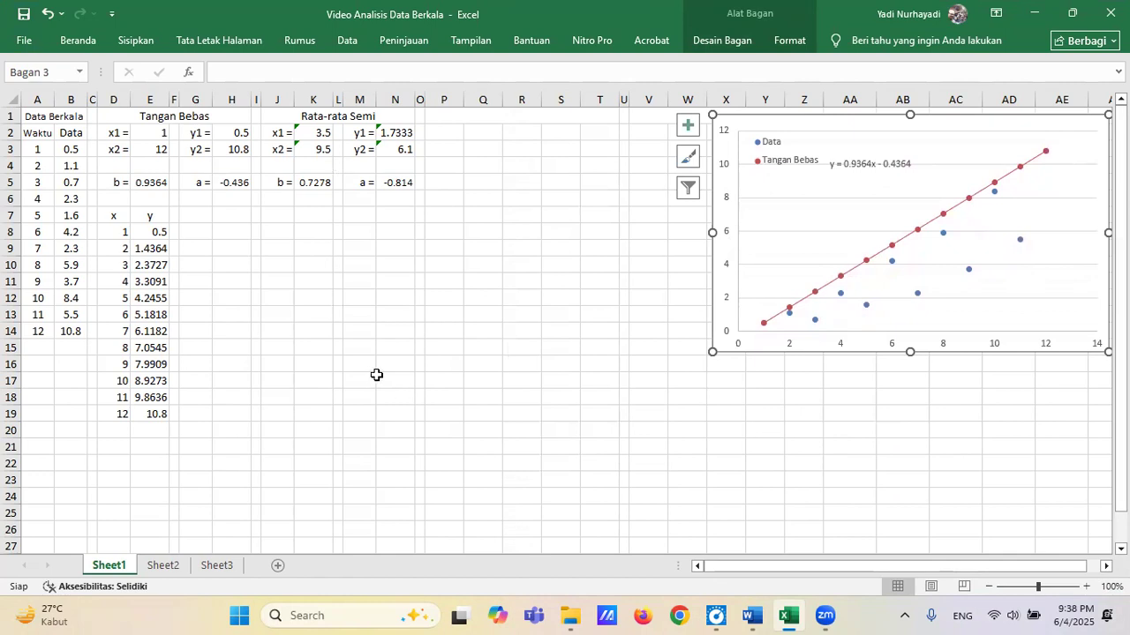
Enter the column headers "x" in J7 and "y" in K7 under Rata-rata Semi.
left_click(279, 217)
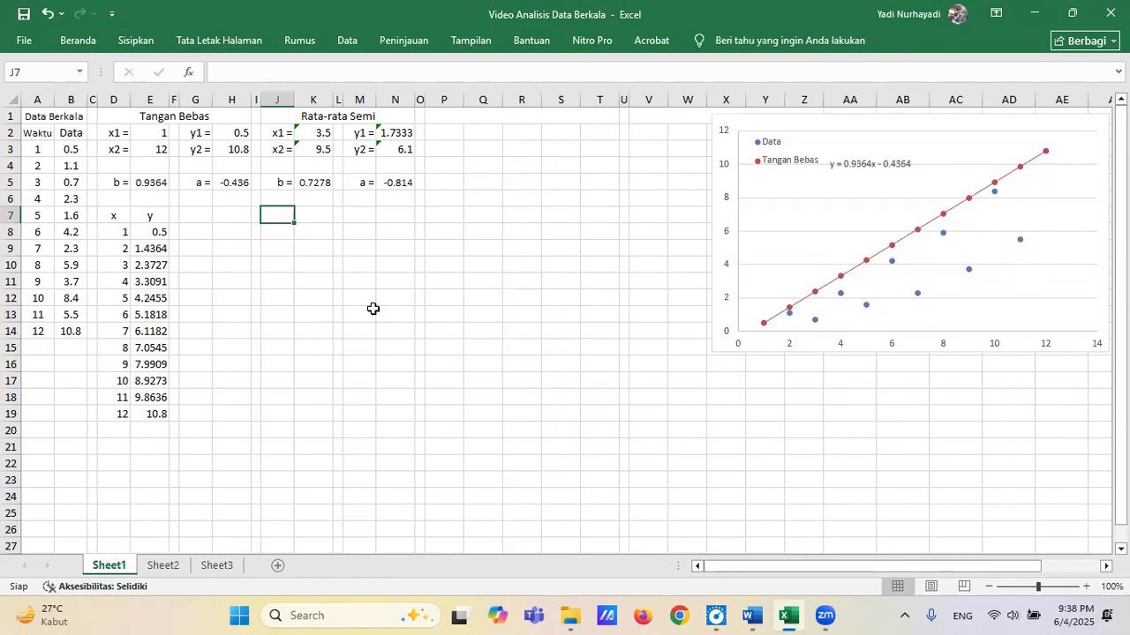
type("x")
key("Tab")
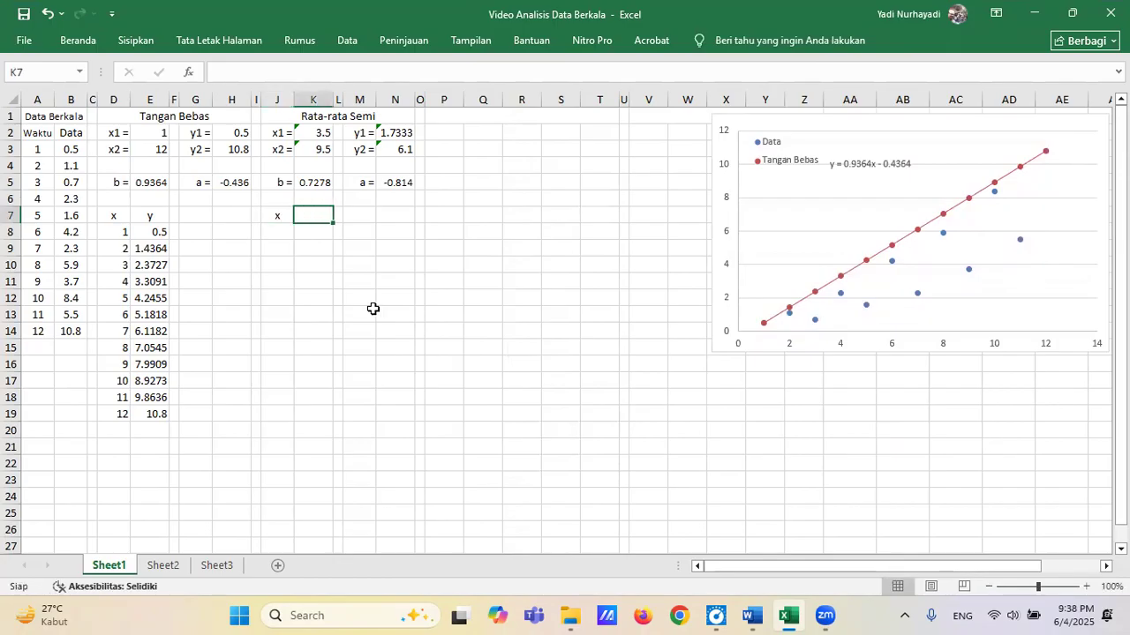
type("y")
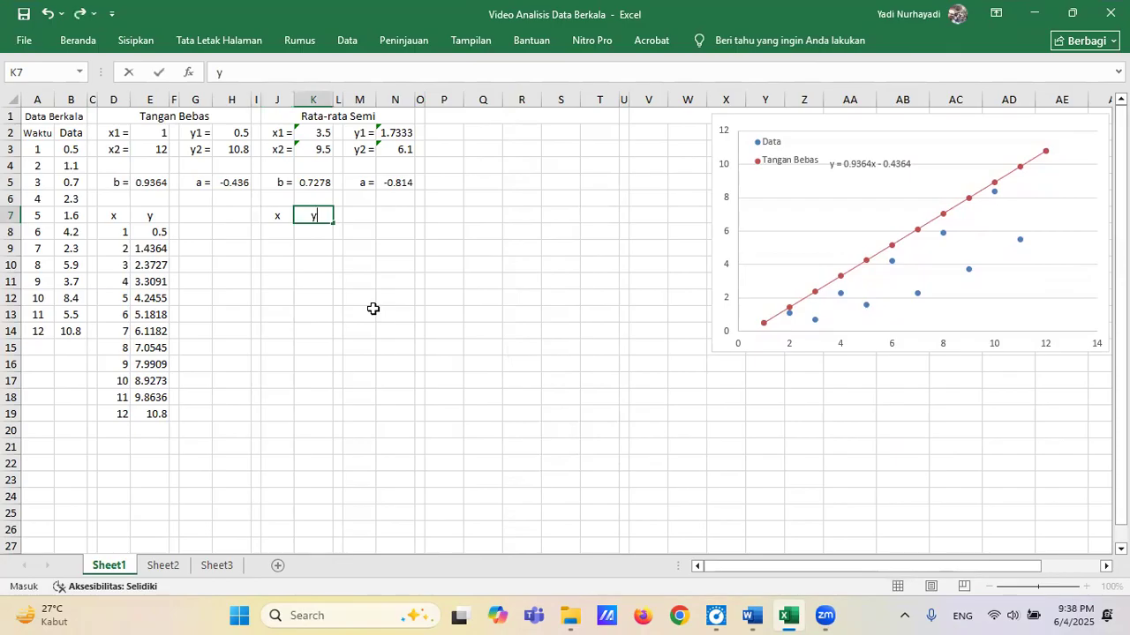
key("Return")
Fill the x column, J8:J19, with the series 1 to 12.
key("Left")
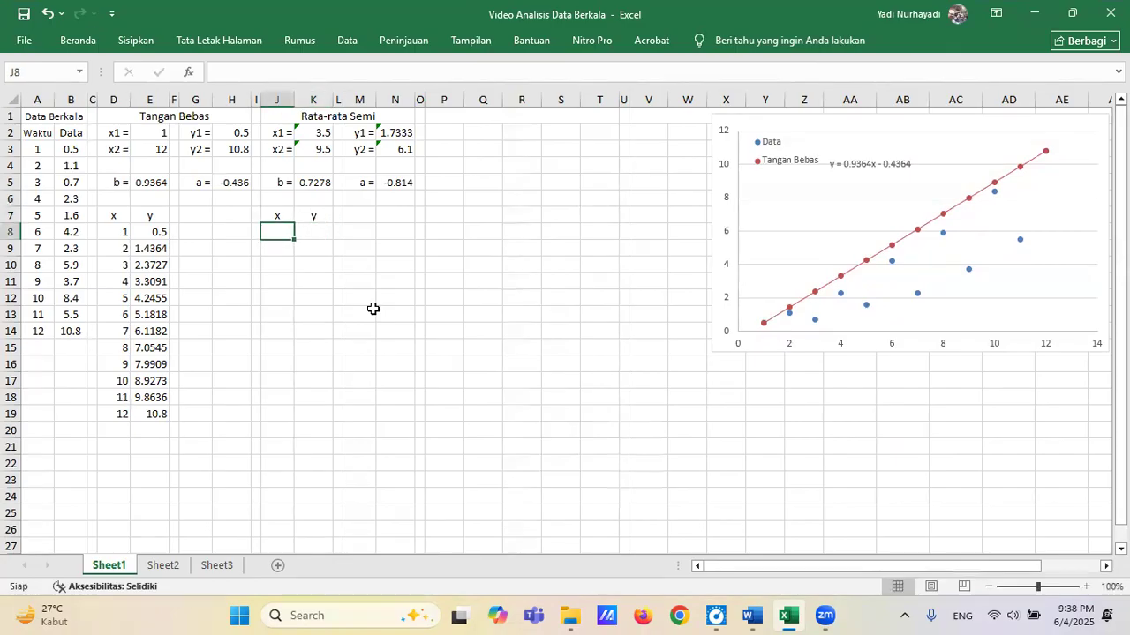
type("1")
key("Return")
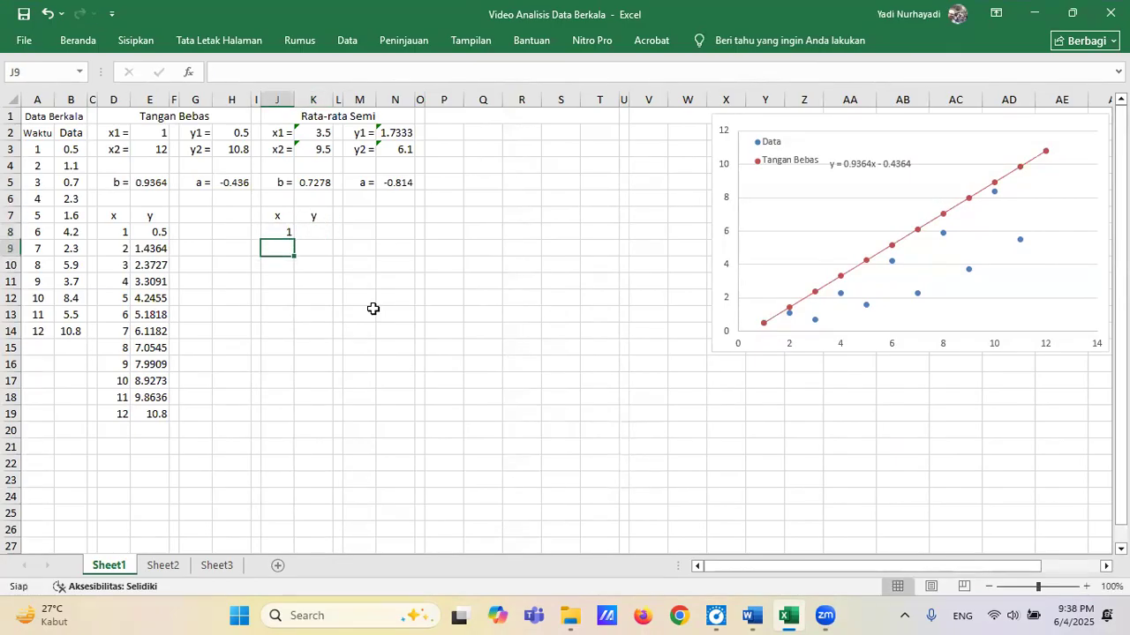
type("2")
key("Return")
key("Up")
key("Up")
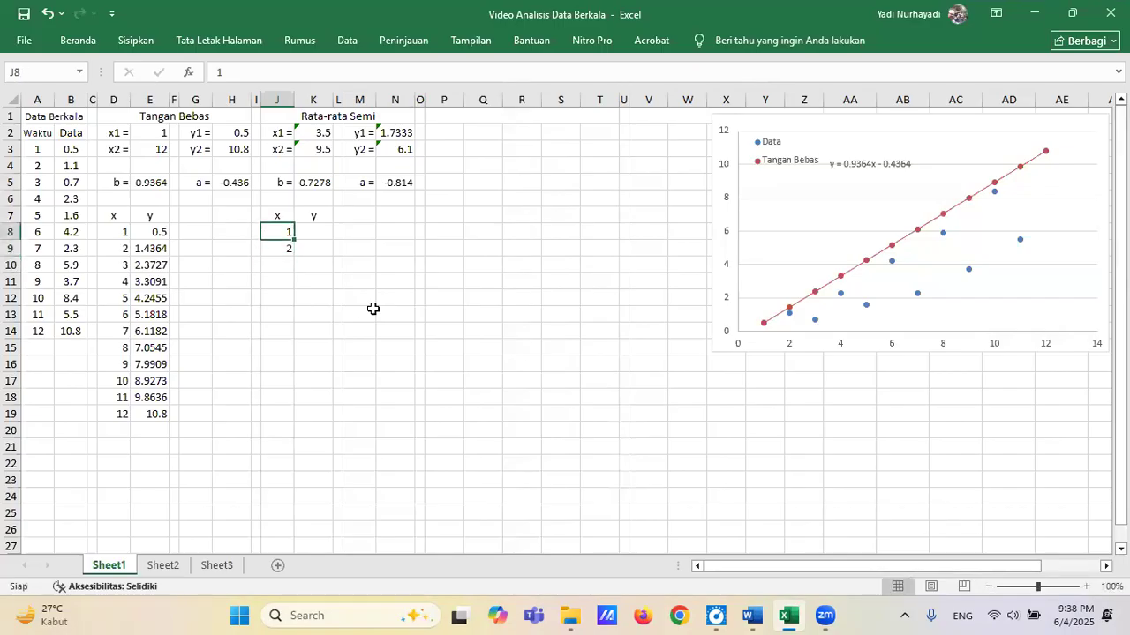
key("shift+Down")
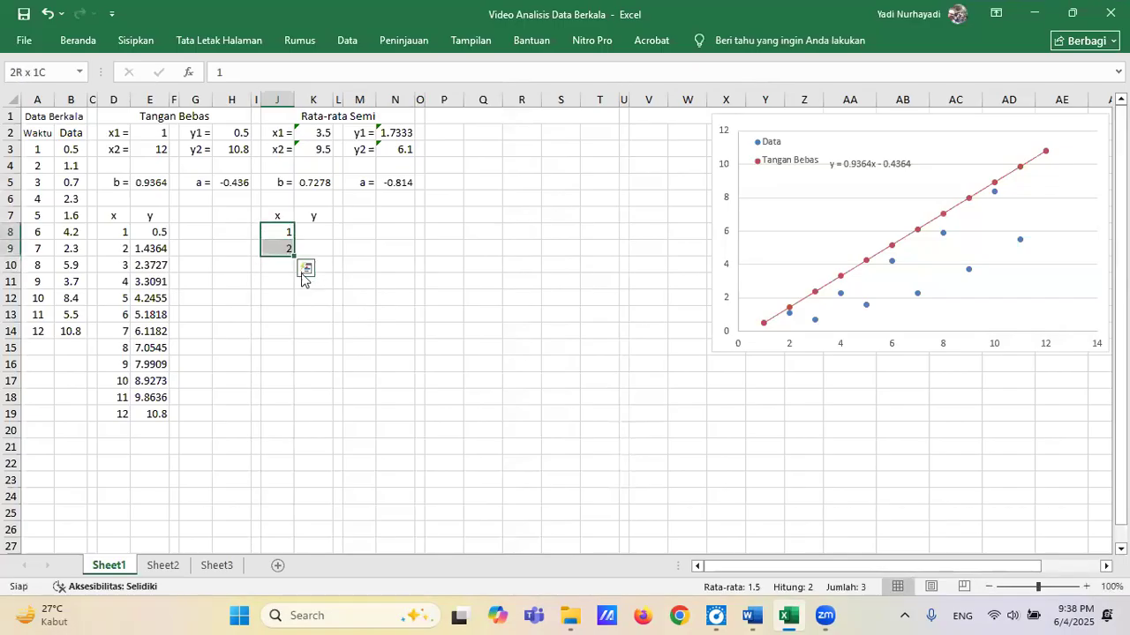
left_click_drag(291, 253, 282, 421)
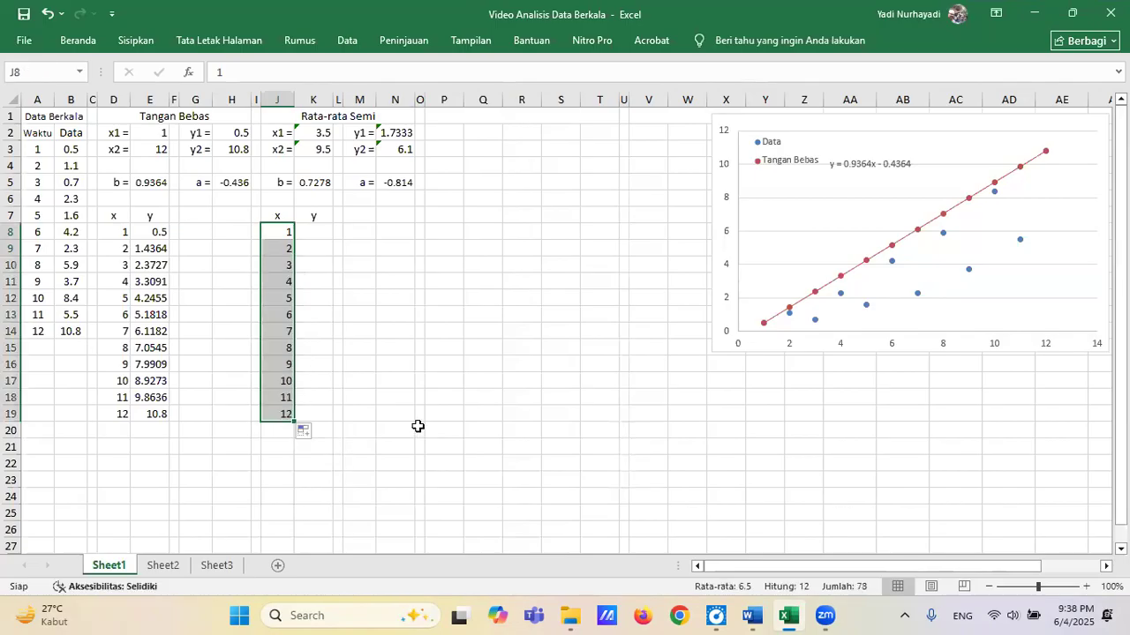
Calculate the first semi-average trend value in K8 with the formula =$K$5*J8+$N$5.
left_click(316, 233)
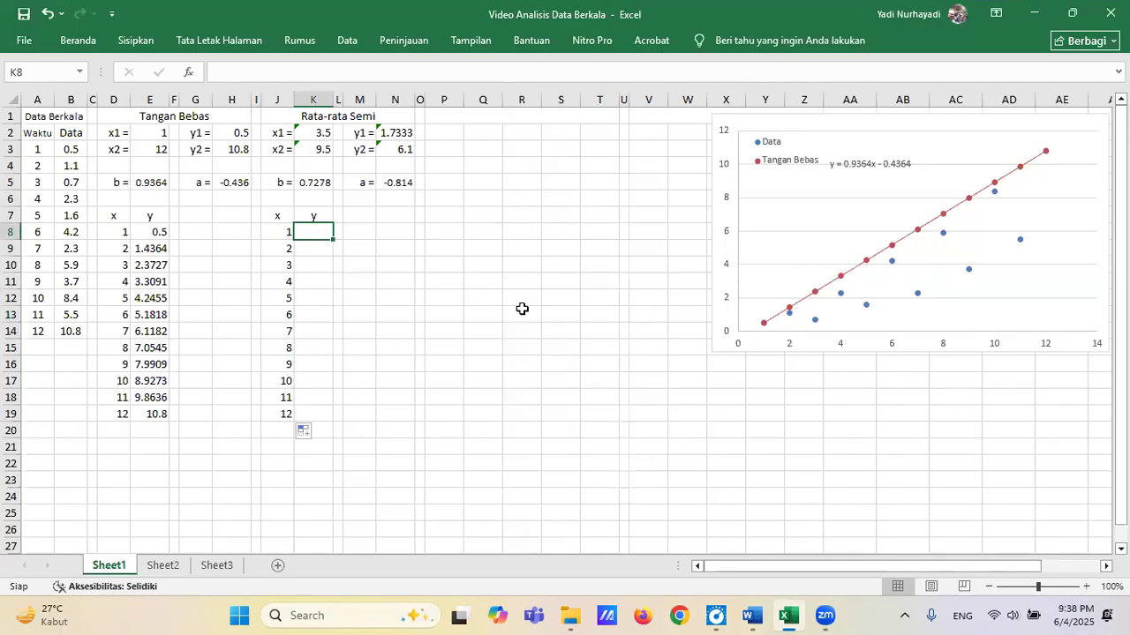
type("=")
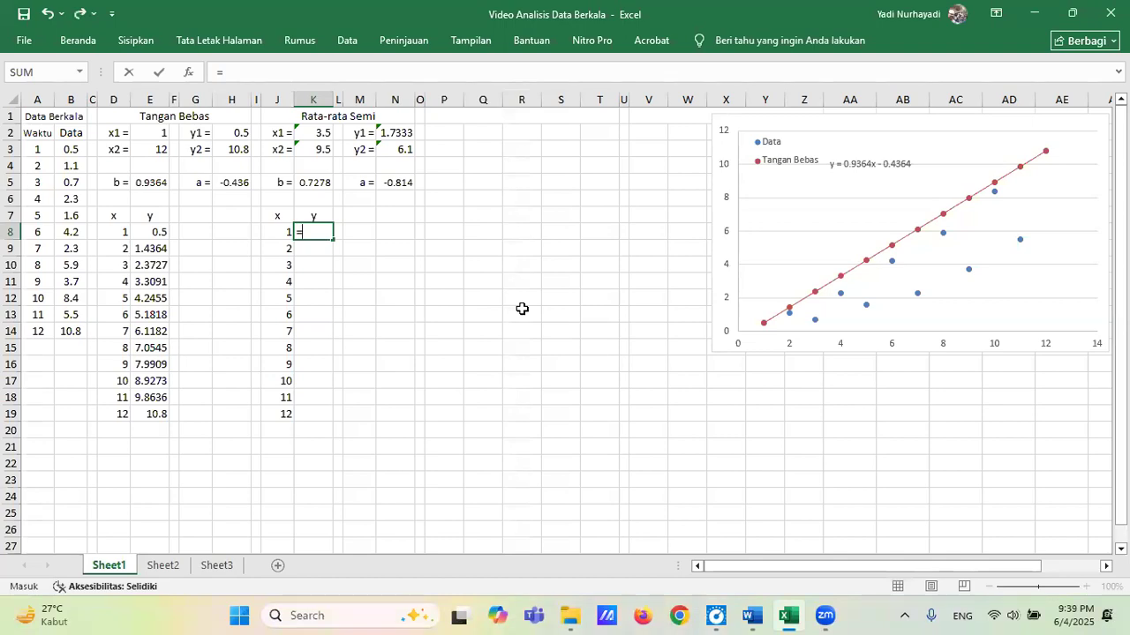
type("$k$5*")
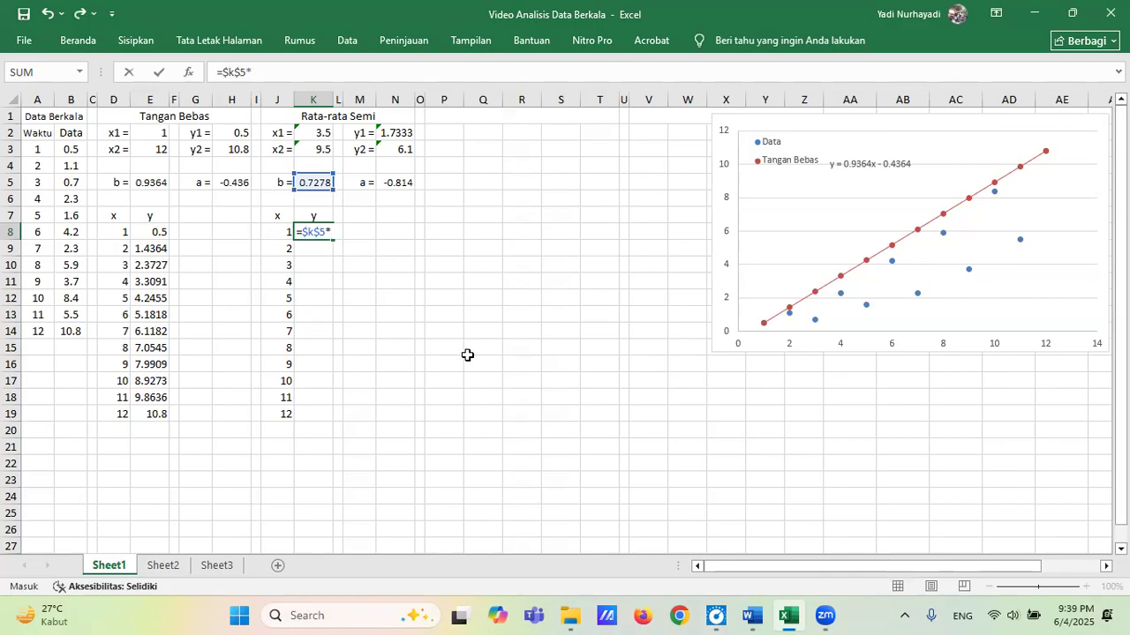
type("j8+")
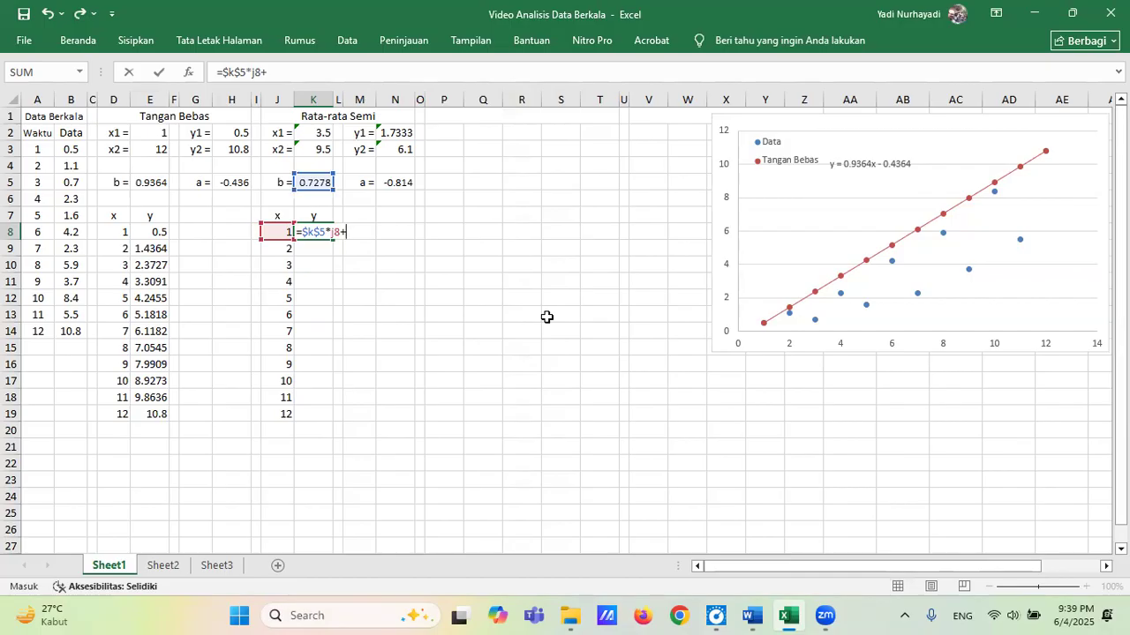
type("$n$5")
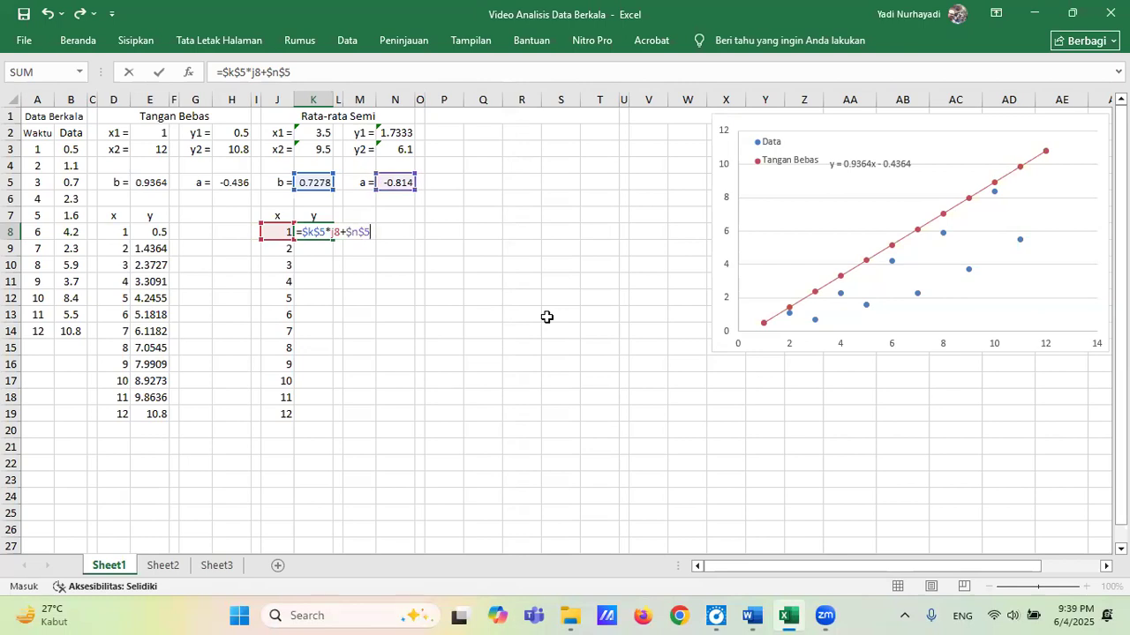
key("Return")
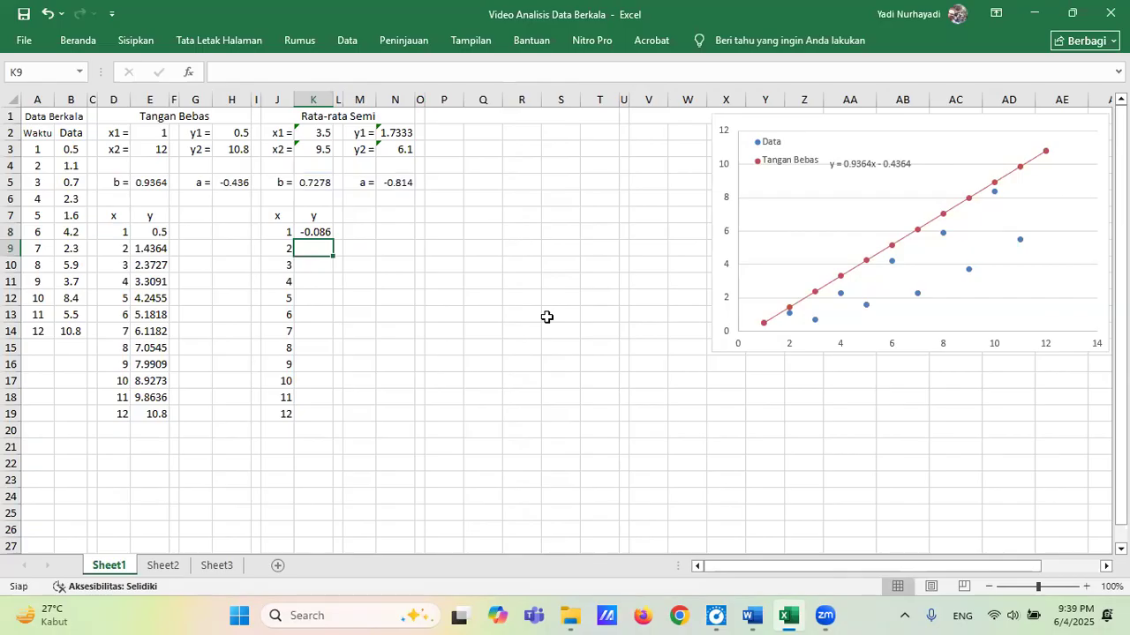
Copy the semi-average trend formula from K8 down to K9:K19.
key("Up")
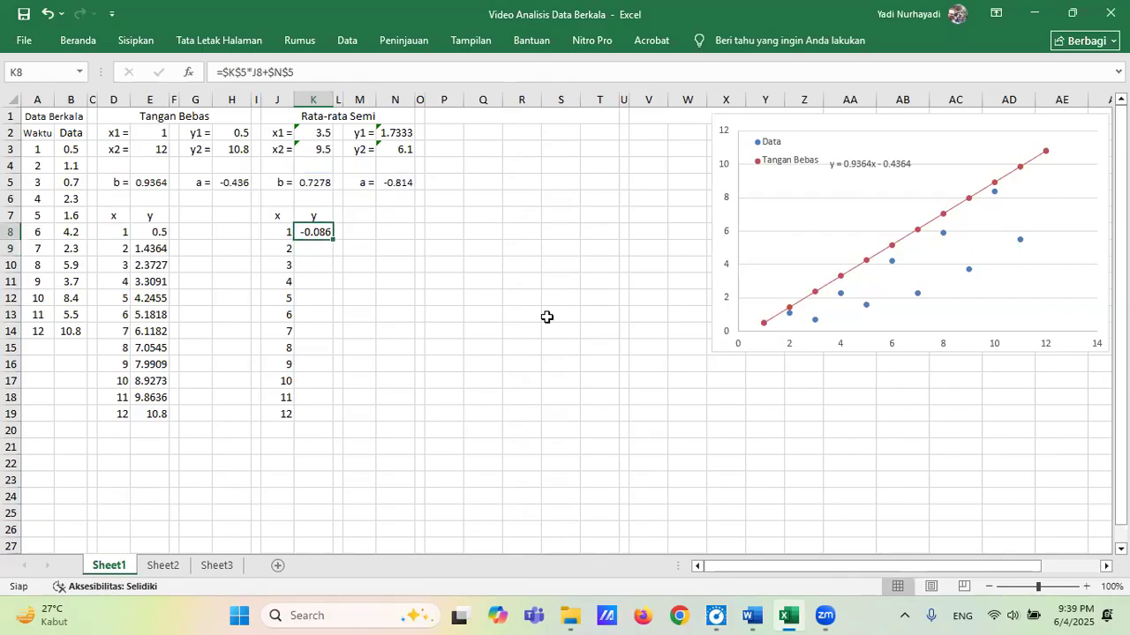
key("ctrl+c")
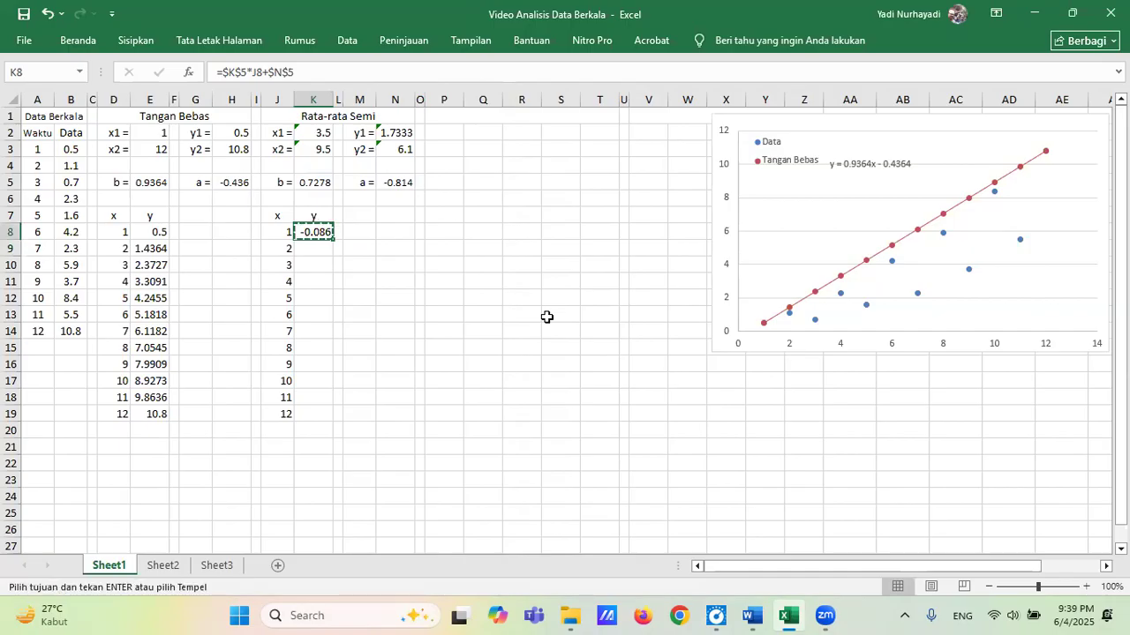
key("Down")
key("shift+Down")
key("shift+Down")
key("shift+Down")
key("shift+Down")
key("shift+Down")
key("shift+Down")
key("shift+Down")
key("shift+Down")
key("shift+Down")
key("shift+Down")
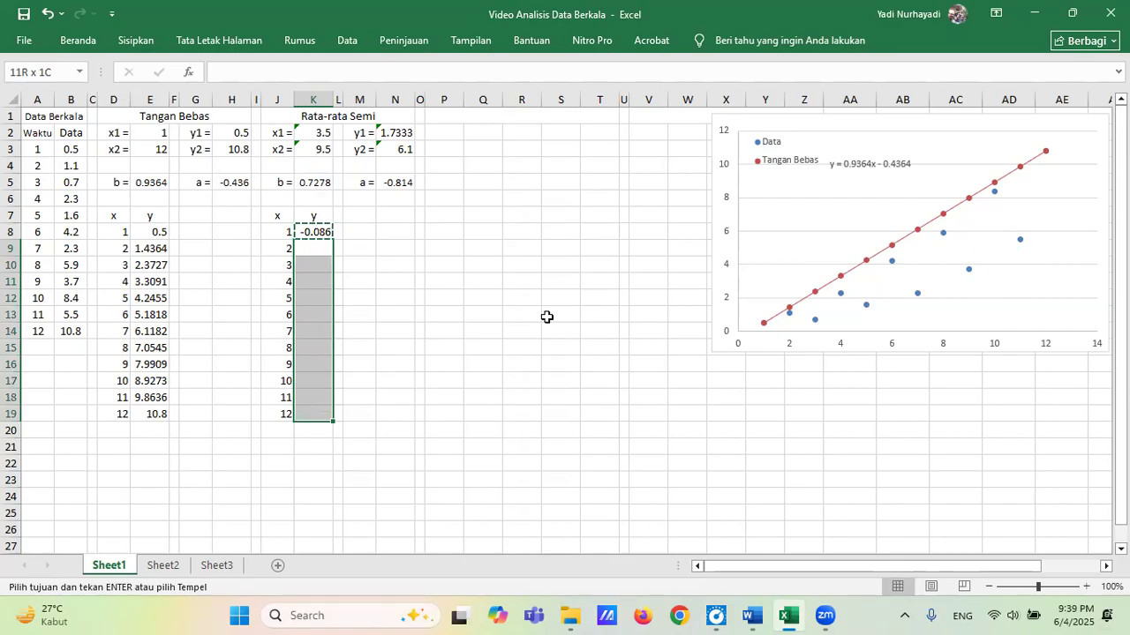
key("ctrl+v")
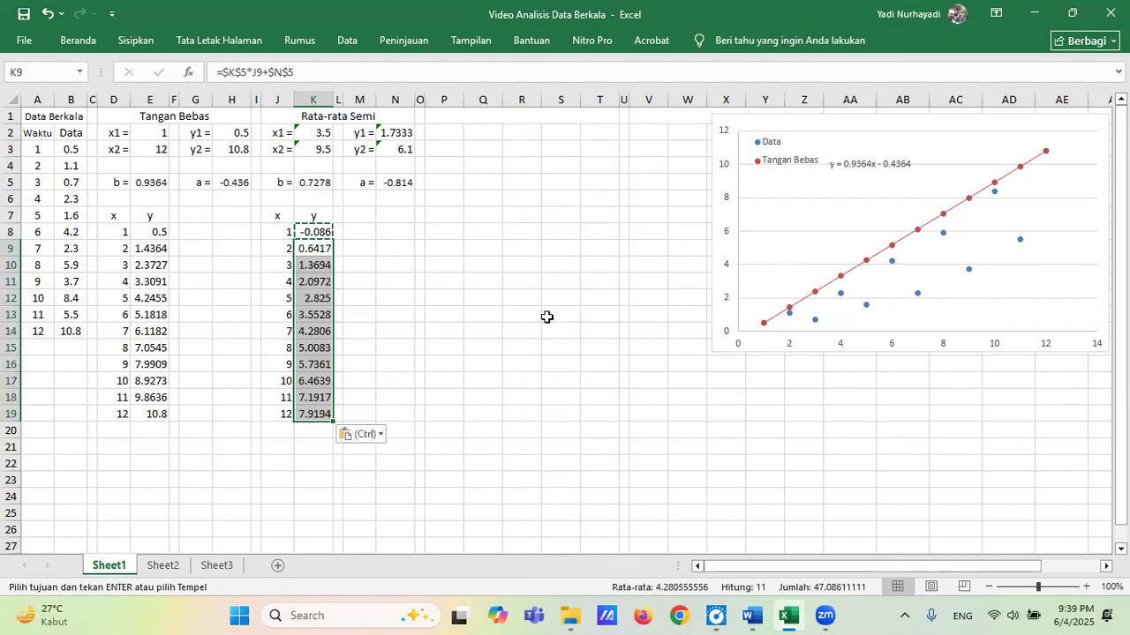
left_click(307, 247)
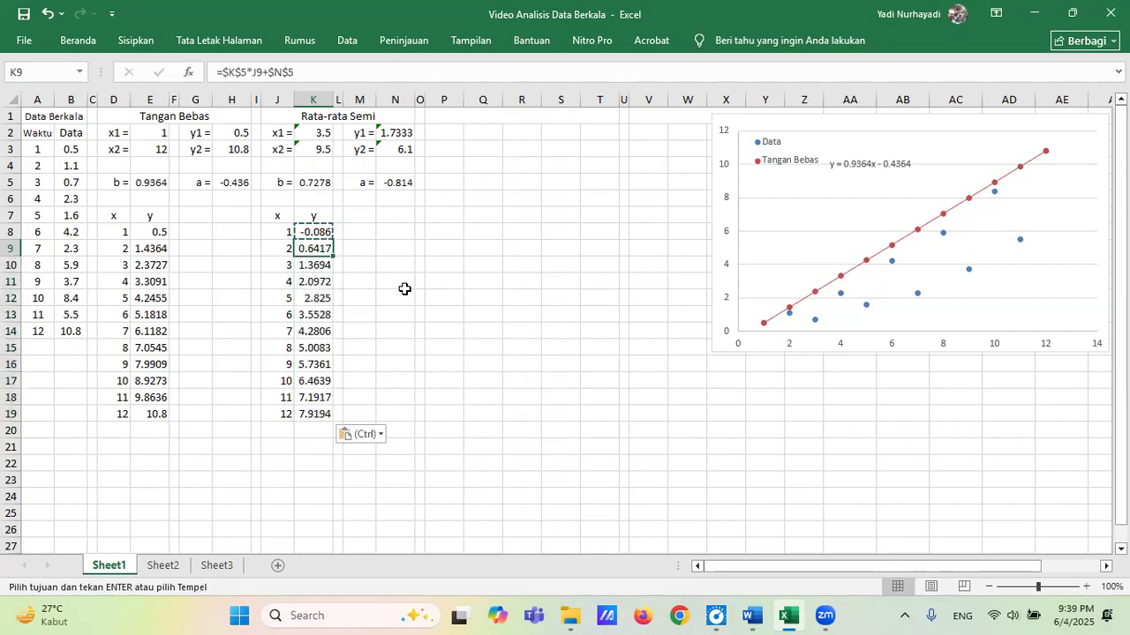
key("Escape")
Examine the trend formulas in the semi-average y column, starting from K8.
left_click(320, 232)
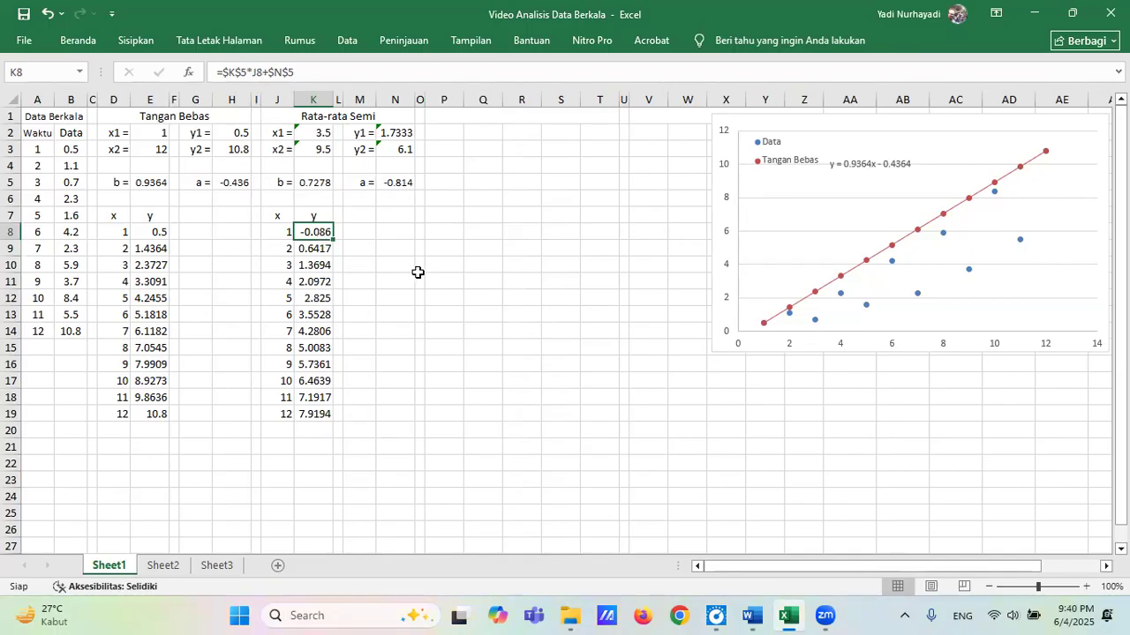
key("Down")
key("Down")
key("Down")
key("Down")
key("Down")
key("Down")
key("Down")
key("Down")
key("Down")
key("Down")
key("Down")
key("Up")
key("Up")
key("Up")
key("Up")
key("Up")
key("Up")
key("Up")
key("Up")
key("Up")
key("Up")
key("Up")
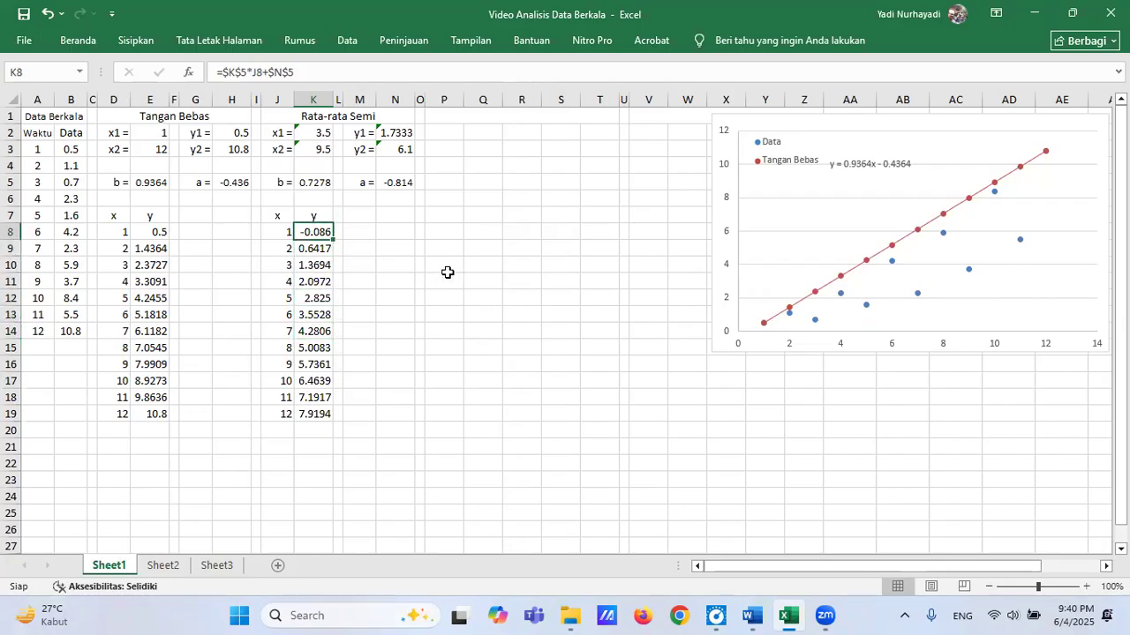
Align the Tangan Bebas equation label with its legend entry in the chart.
left_click(869, 161)
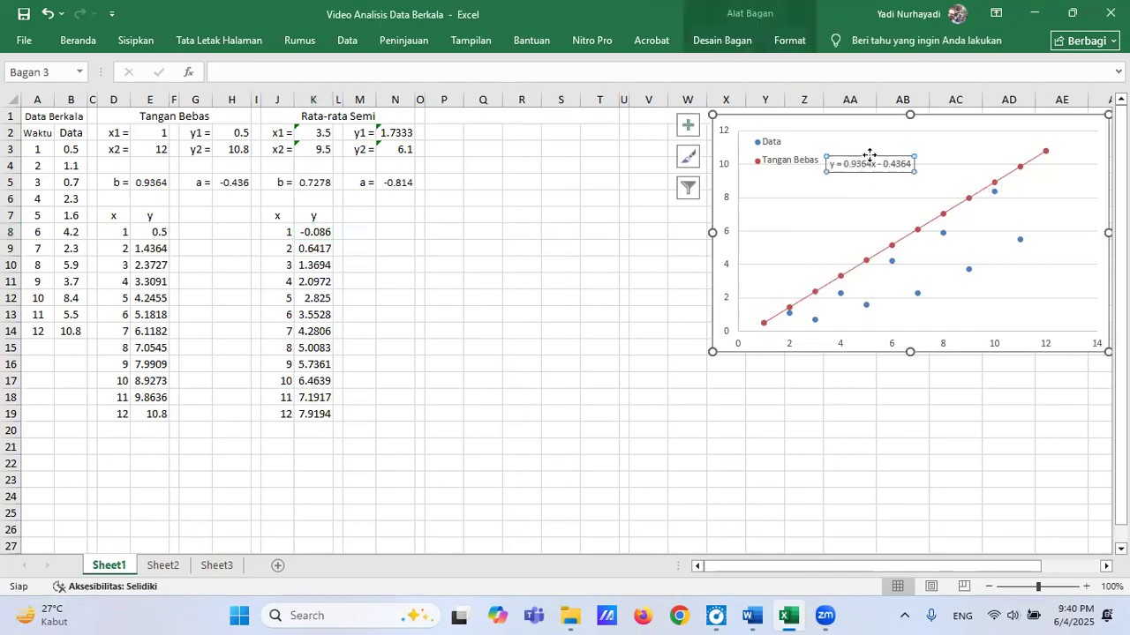
left_click_drag(870, 155, 867, 152)
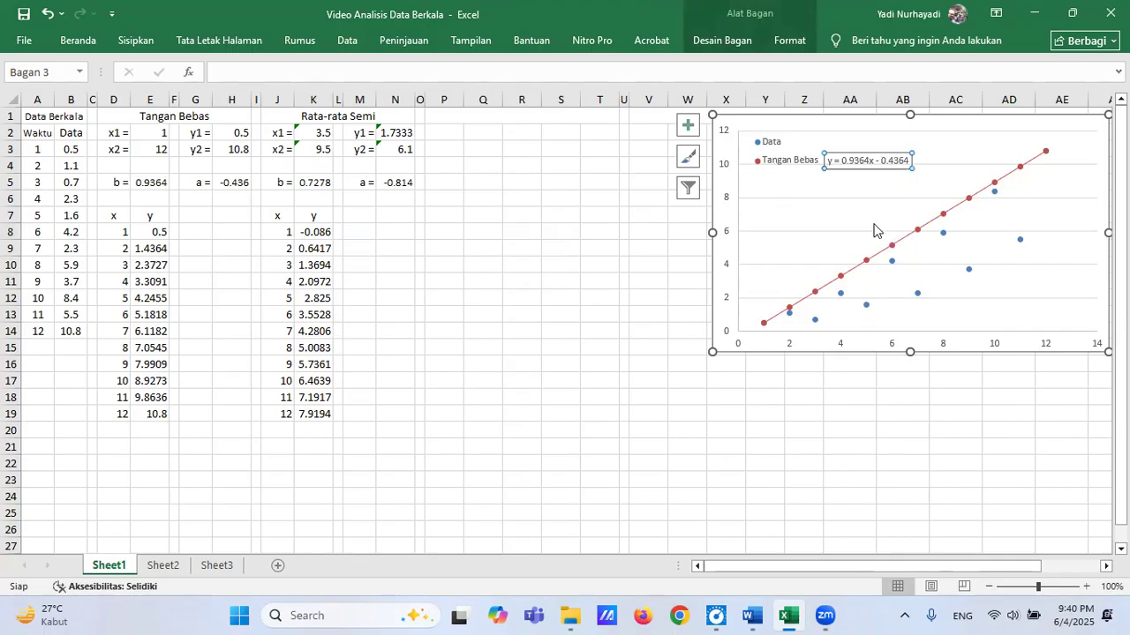
Add a new data series named "Rata Semi" to the scatter chart's data source.
left_click(969, 270)
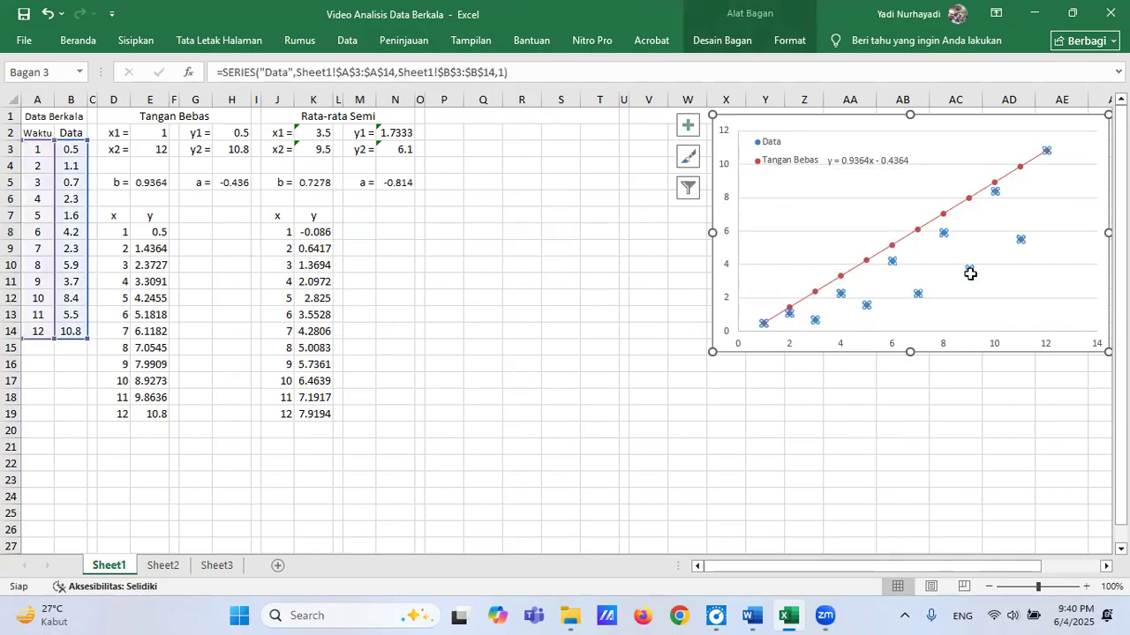
right_click(970, 271)
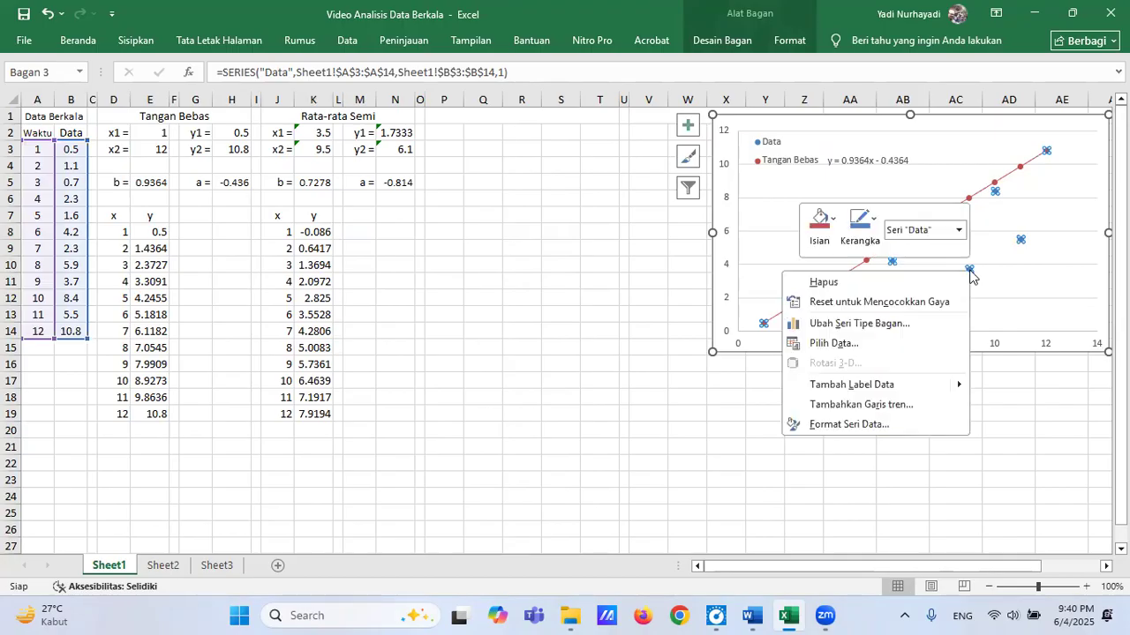
left_click(845, 344)
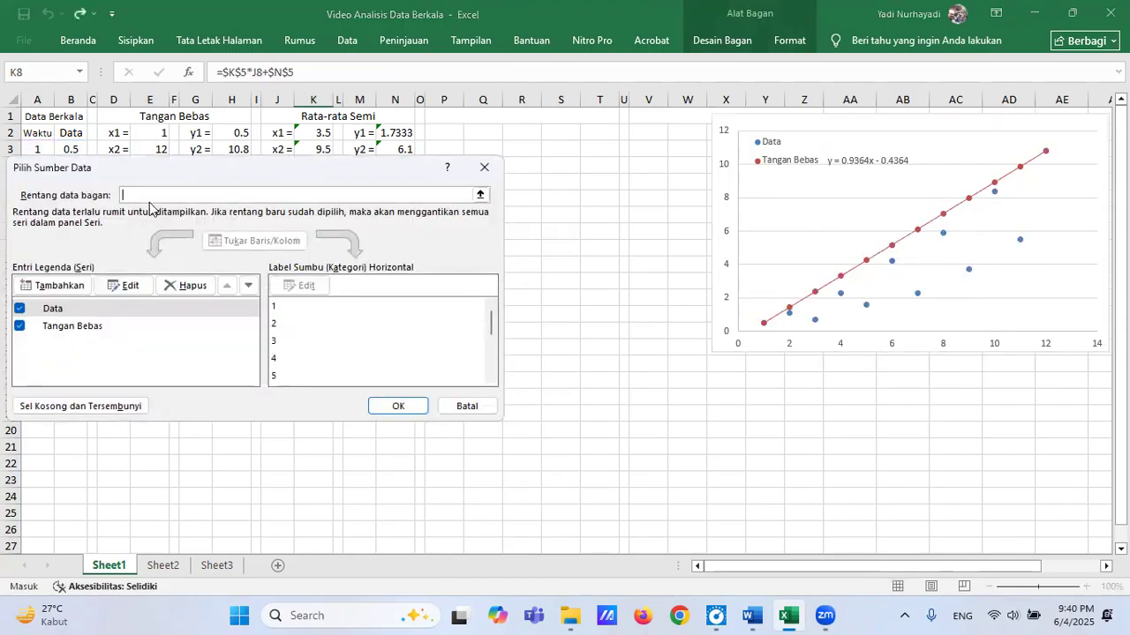
left_click_drag(199, 174, 223, 183)
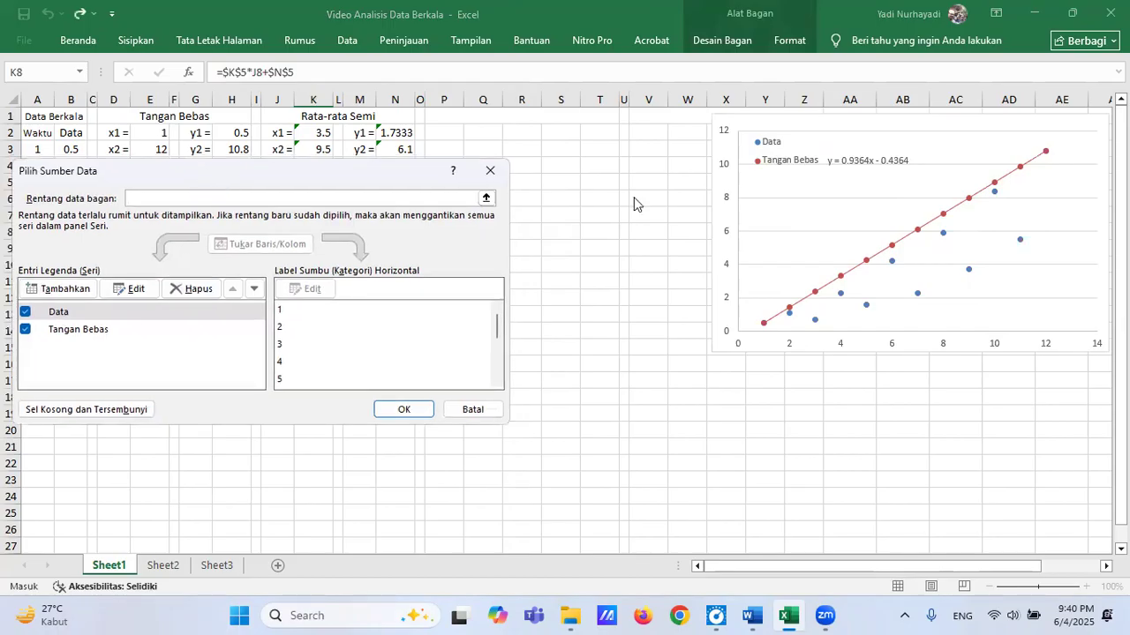
left_click_drag(634, 204, 634, 204)
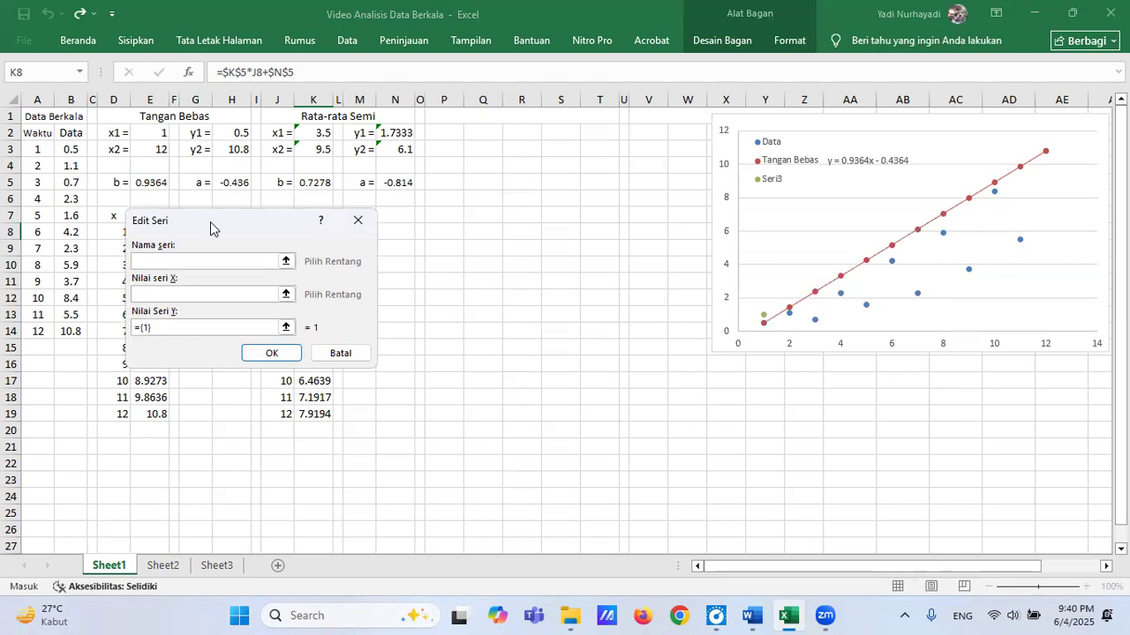
left_click_drag(210, 222, 507, 203)
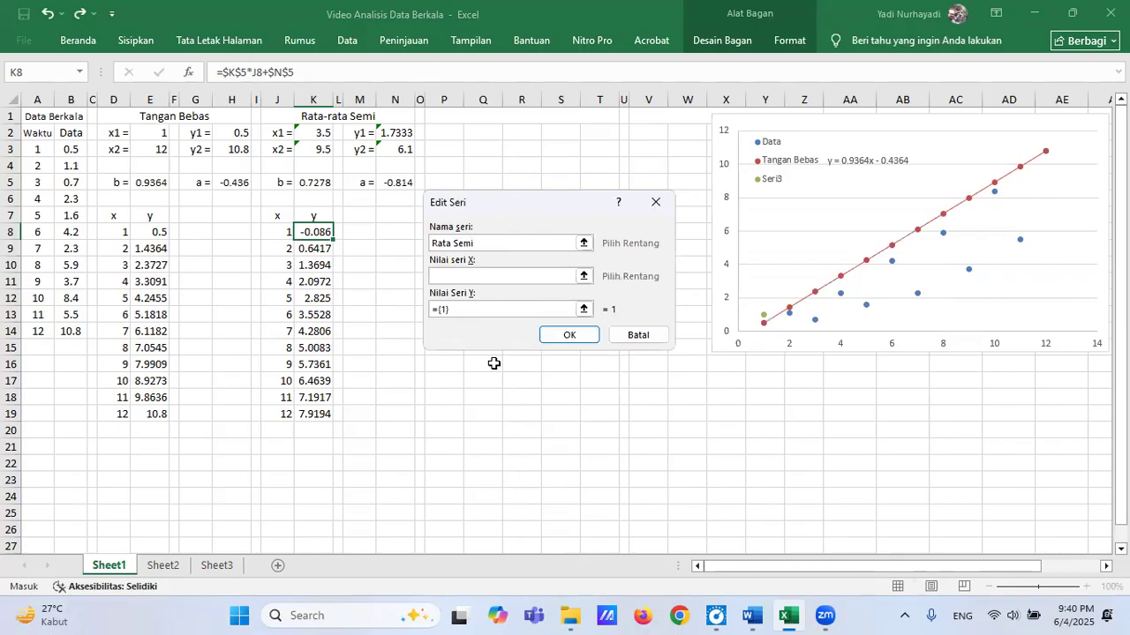
Set the Rata Semi series' X values to J8:J19 and Y values to K8:K19, and apply the chart data.
left_click(583, 276)
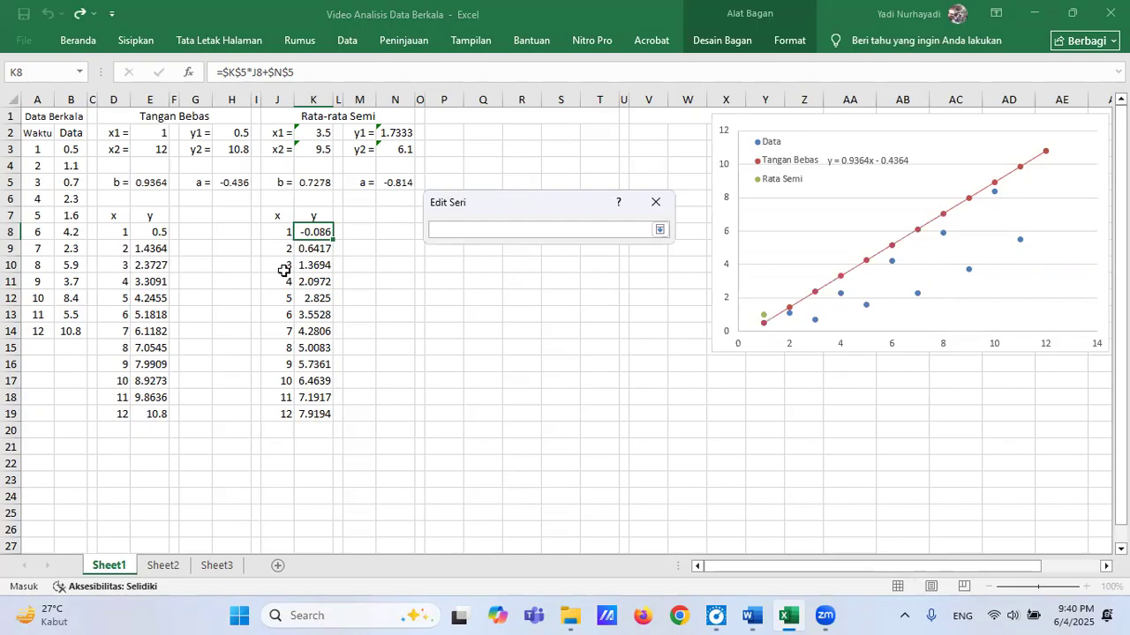
left_click_drag(281, 231, 278, 414)
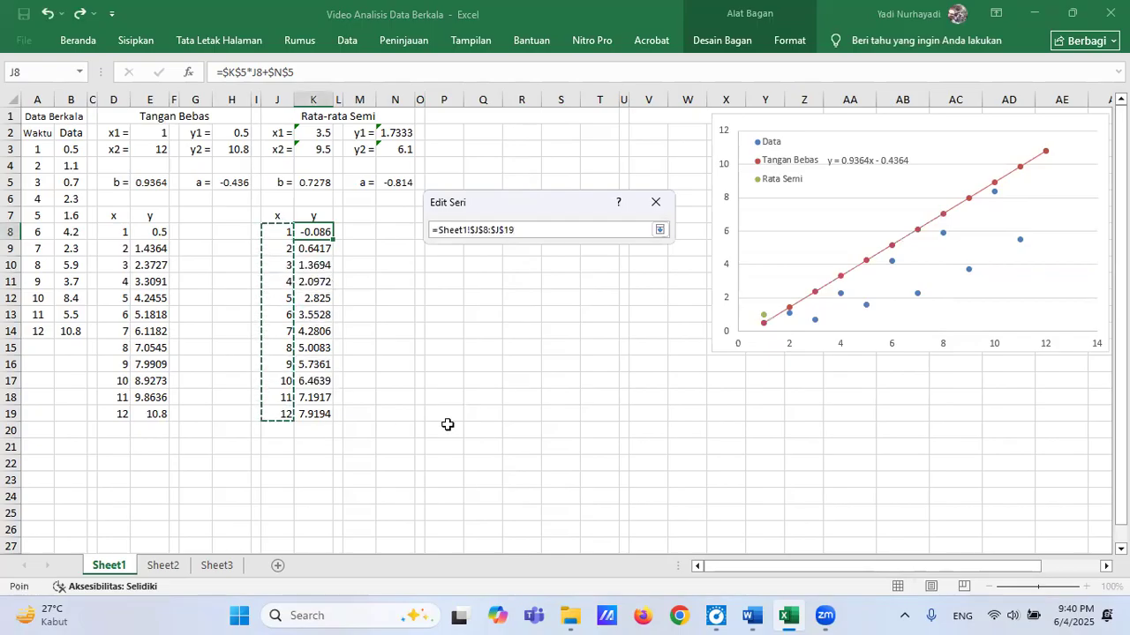
left_click(660, 230)
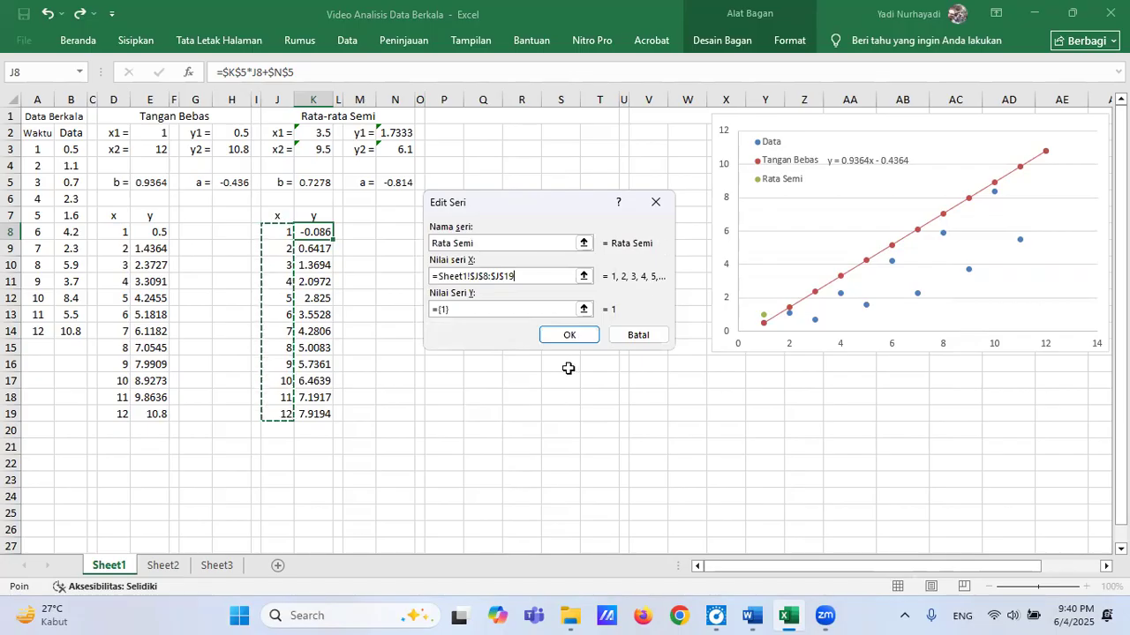
left_click(584, 309)
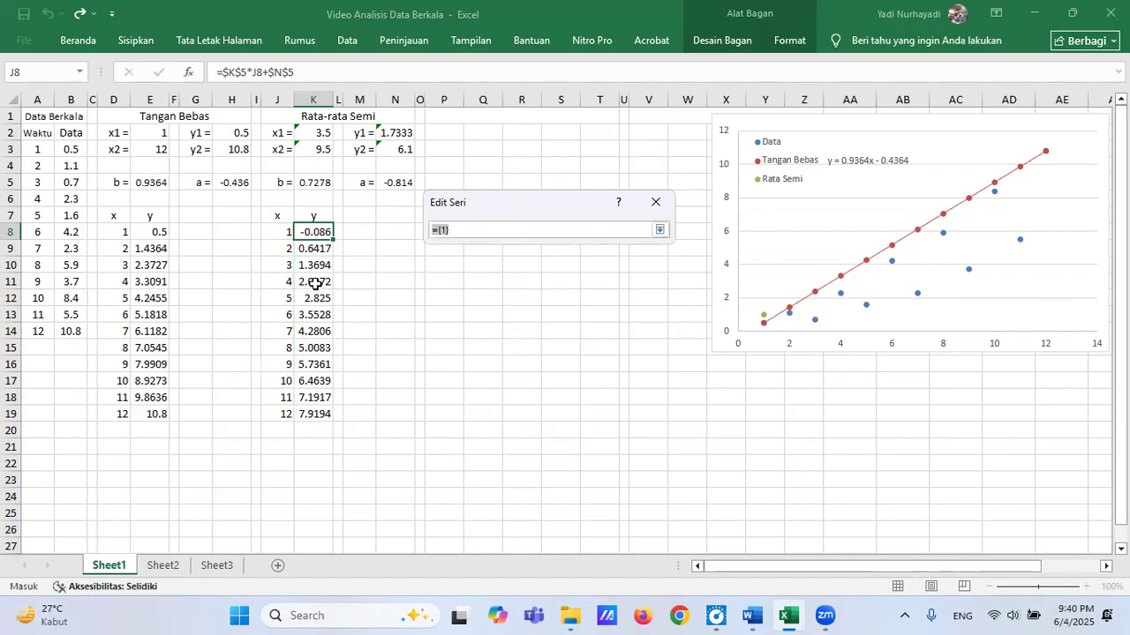
left_click_drag(318, 231, 317, 408)
left_click(660, 230)
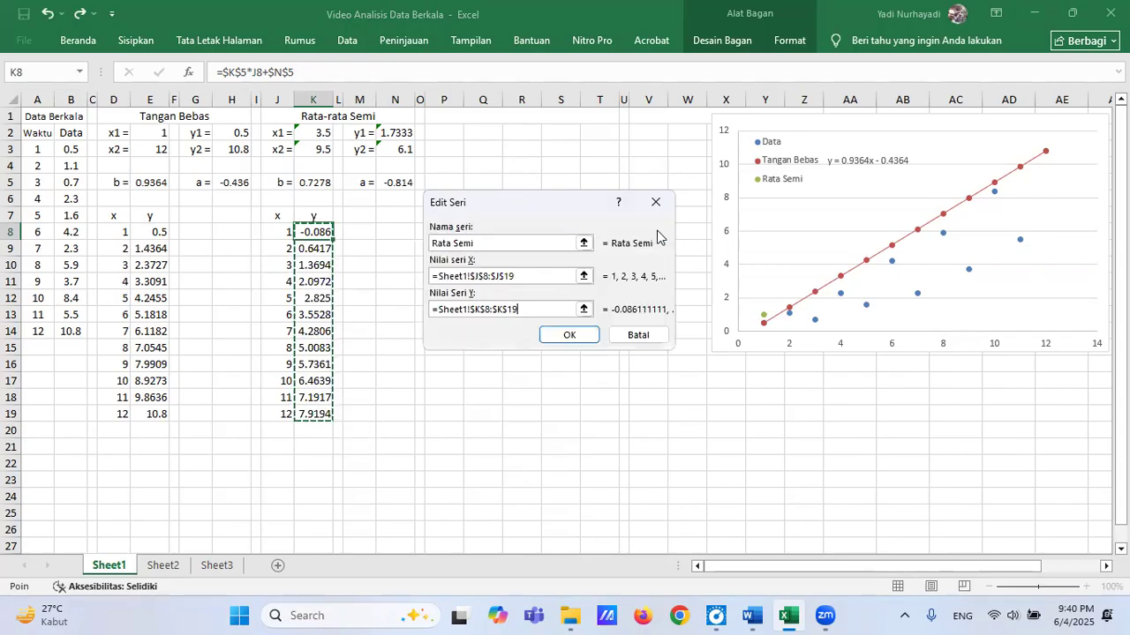
left_click(572, 337)
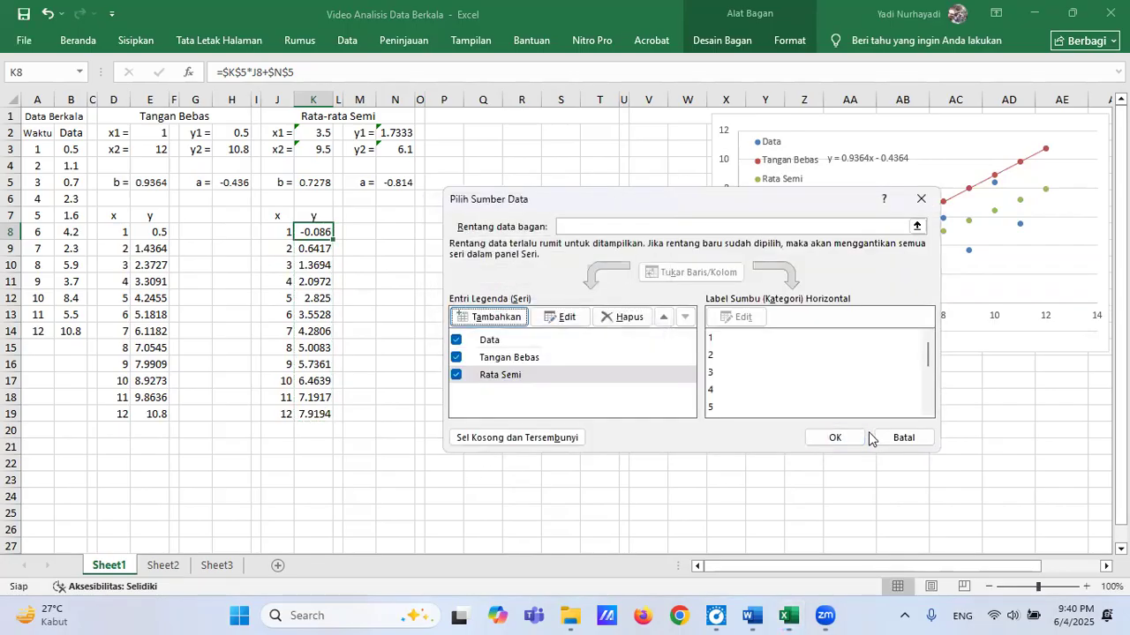
left_click(835, 439)
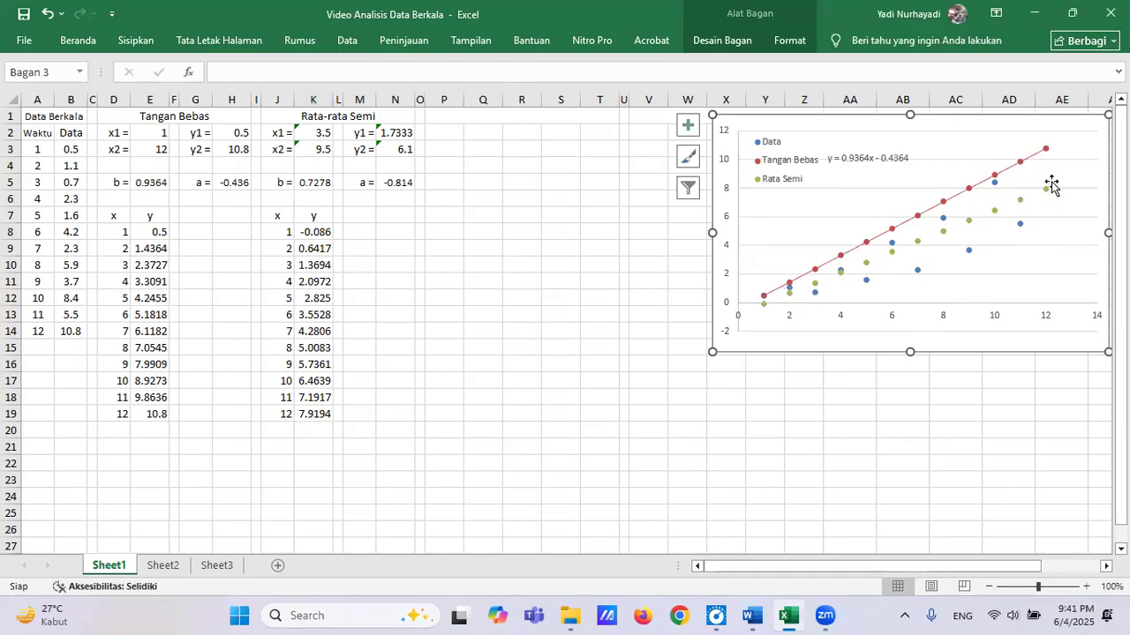
Add a linear trendline to the Rata Semi series and display its equation on the chart.
left_click(995, 214)
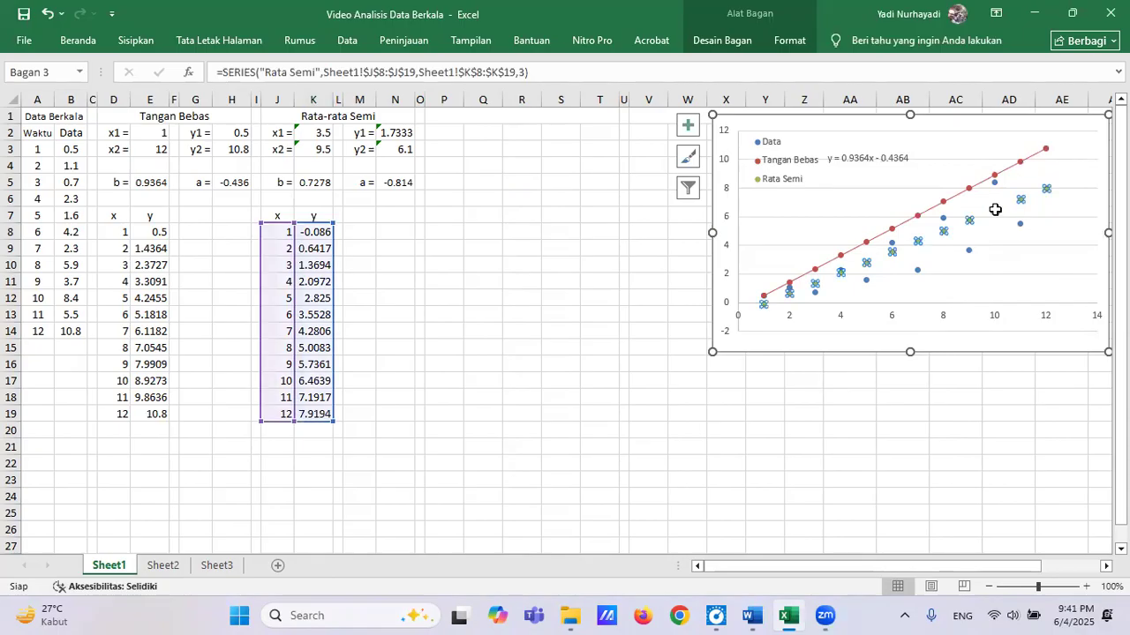
right_click(996, 212)
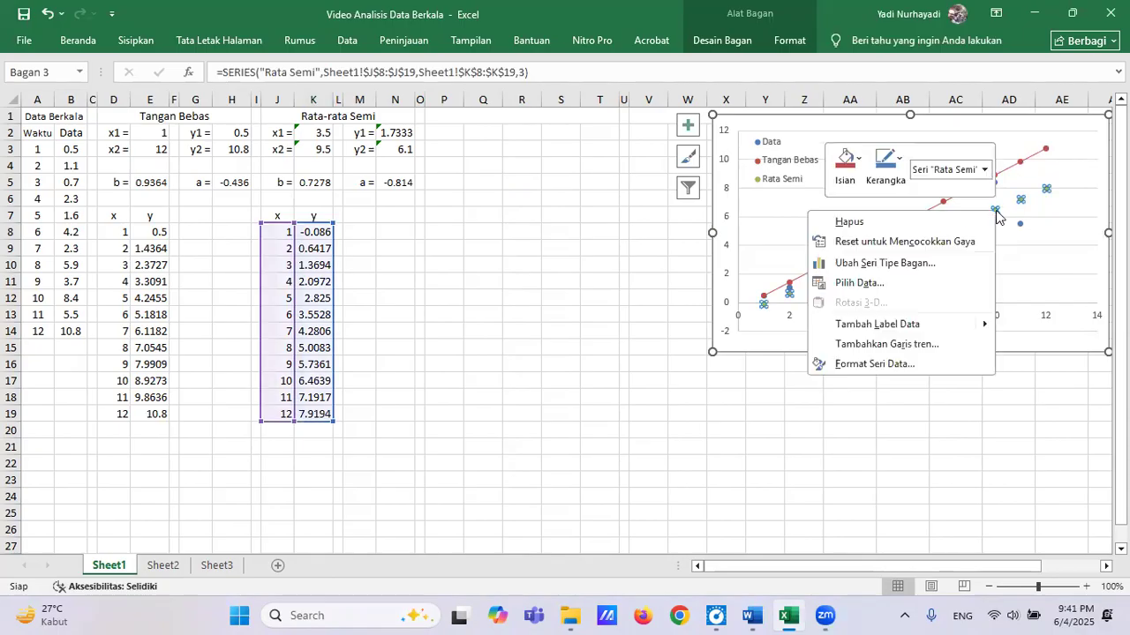
left_click(897, 345)
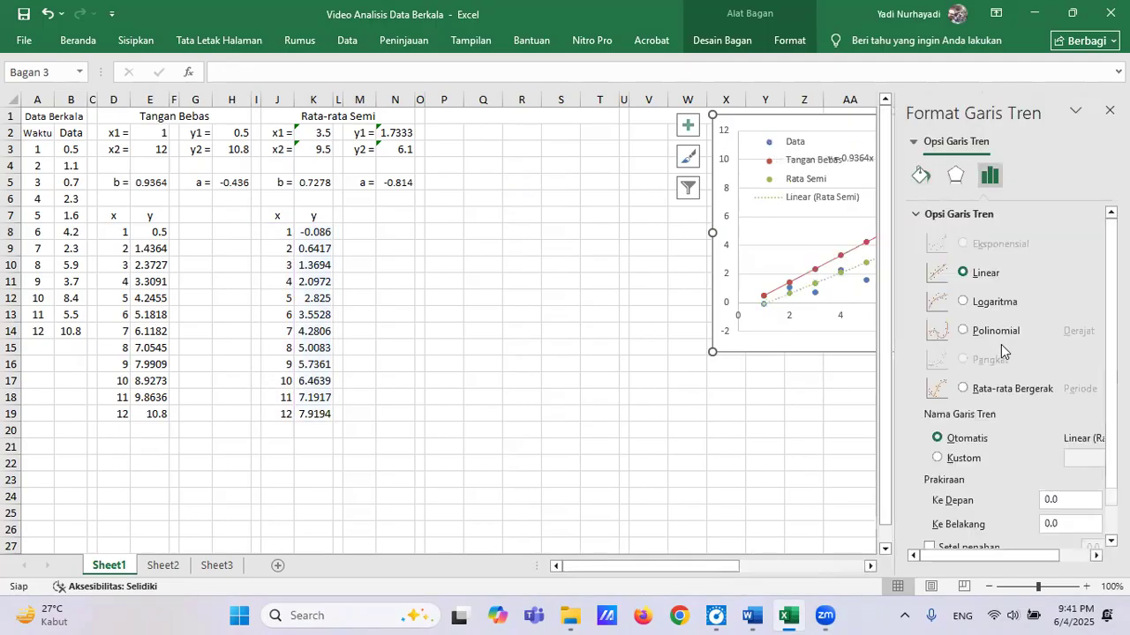
scroll(1024, 414, "down", 2)
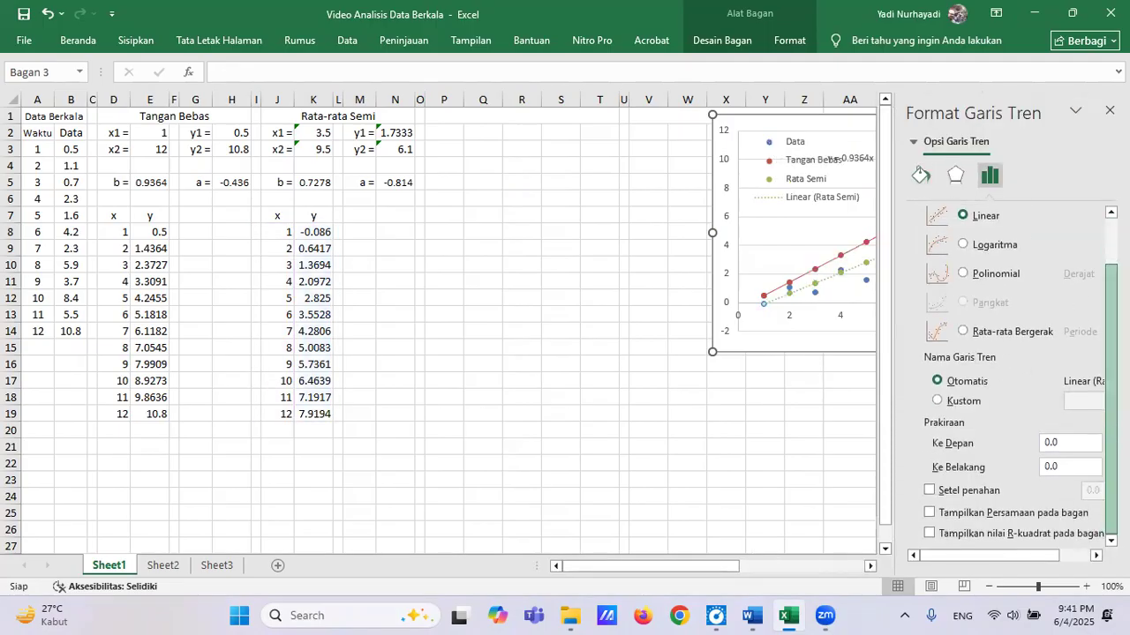
left_click(930, 513)
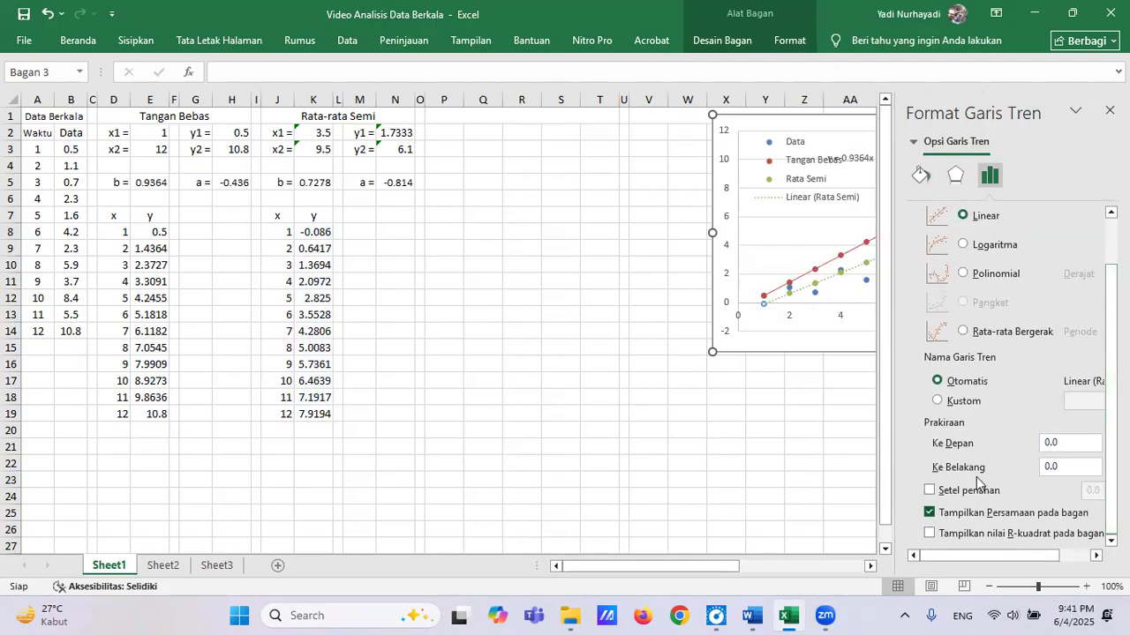
Format the Rata Semi trendline as a solid line 0.5 pt wide.
left_click(920, 174)
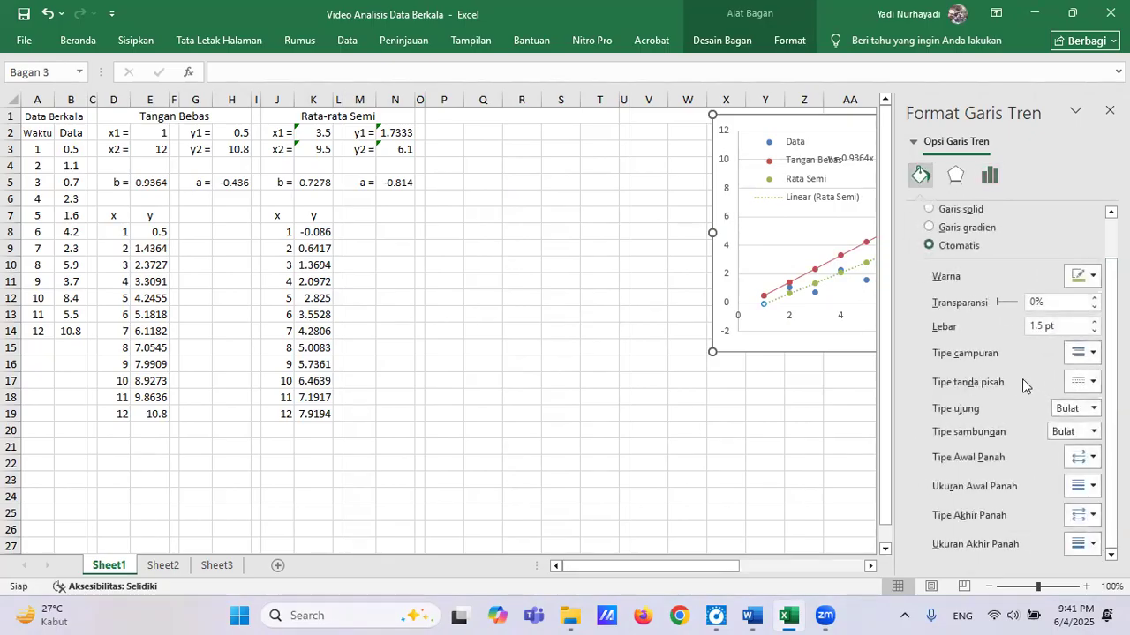
left_click(1093, 386)
left_click(1082, 403)
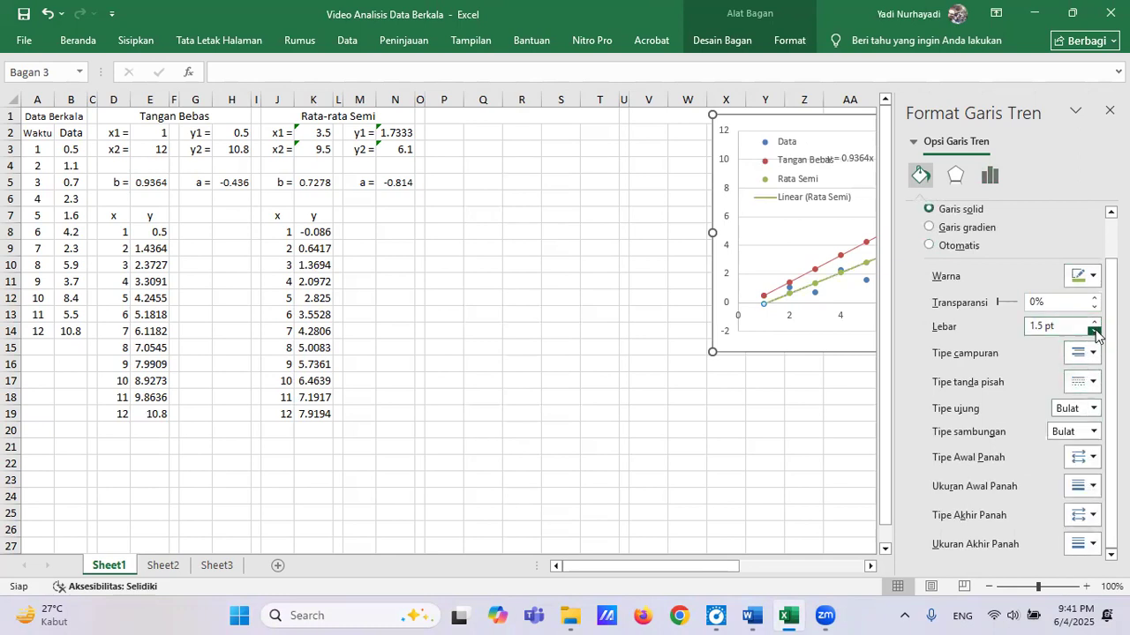
left_click(1095, 332)
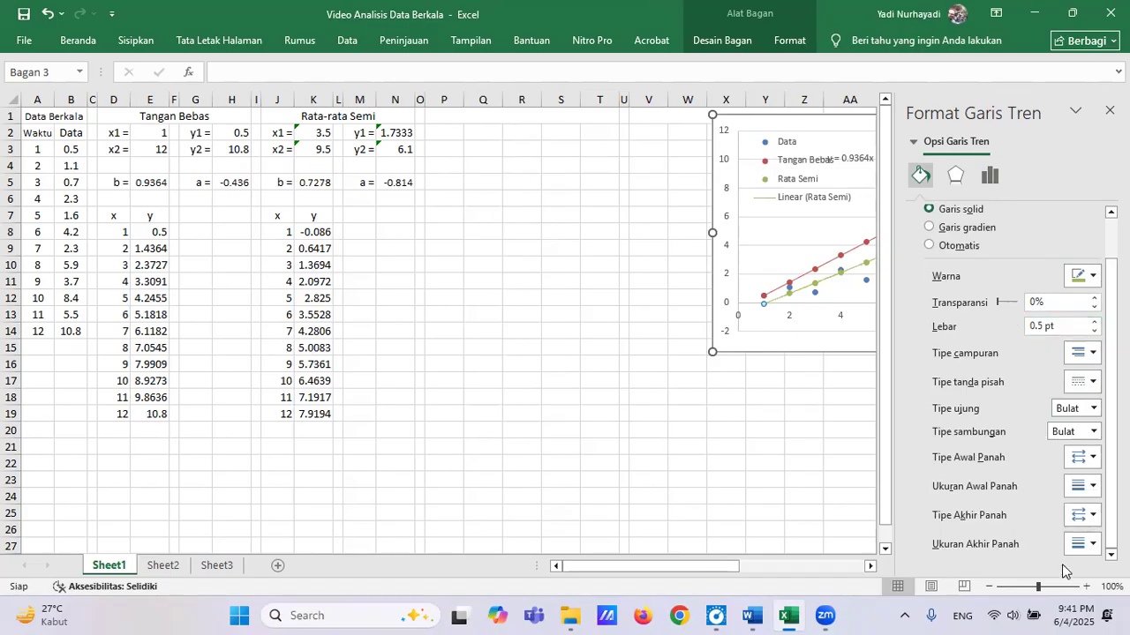
left_click(1109, 110)
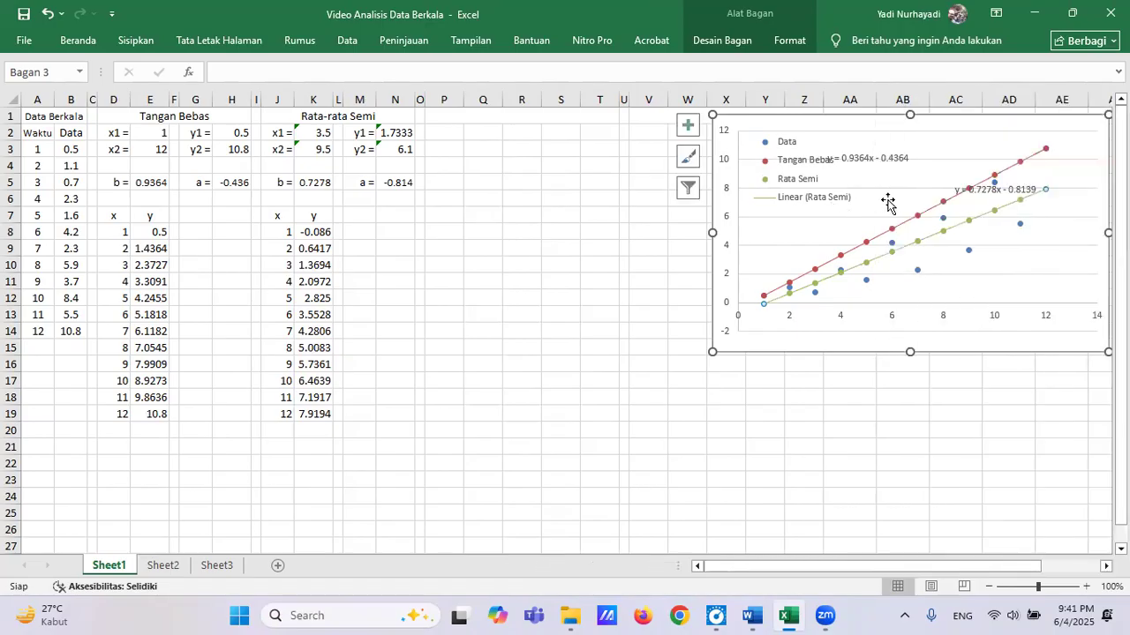
Delete the "Linear (Rata Semi)" entry from the chart legend.
left_click(823, 205)
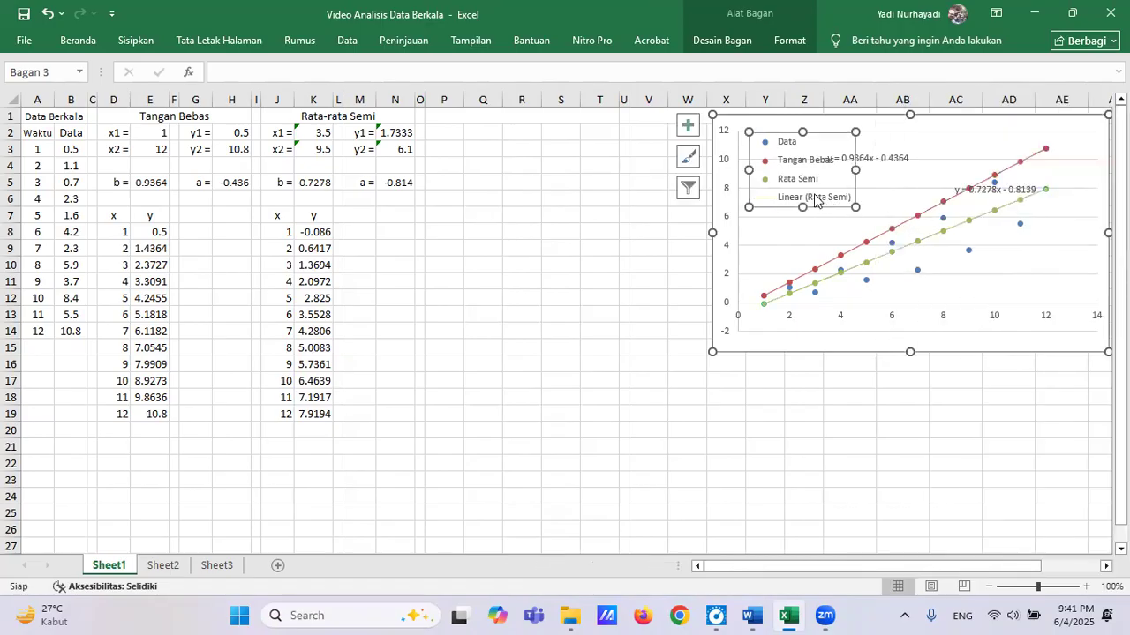
left_click(792, 199)
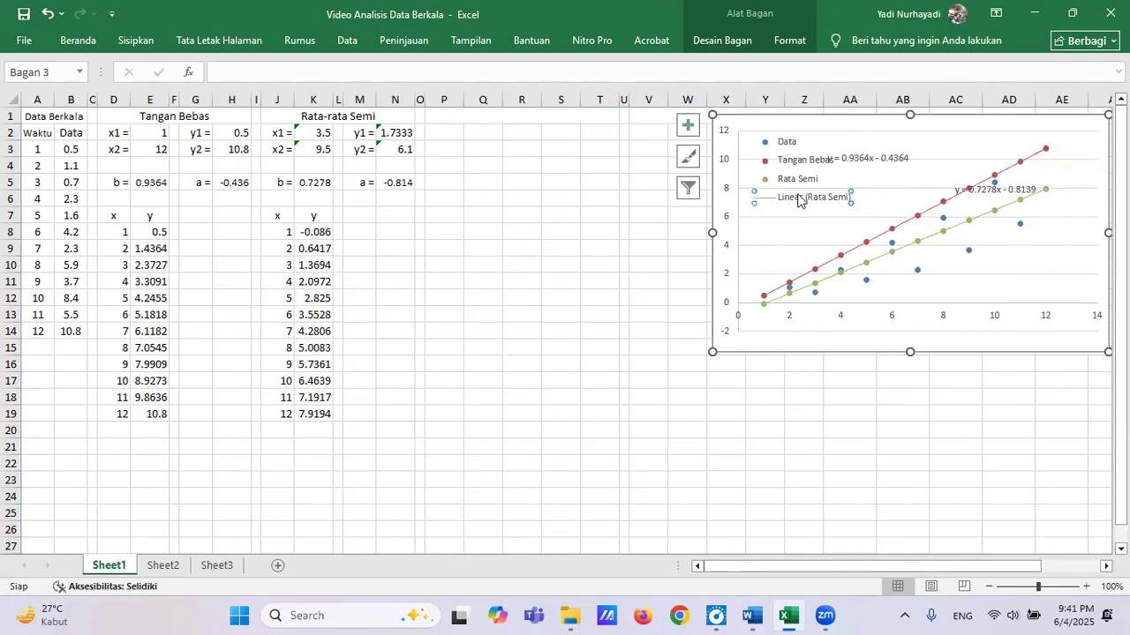
key("Delete")
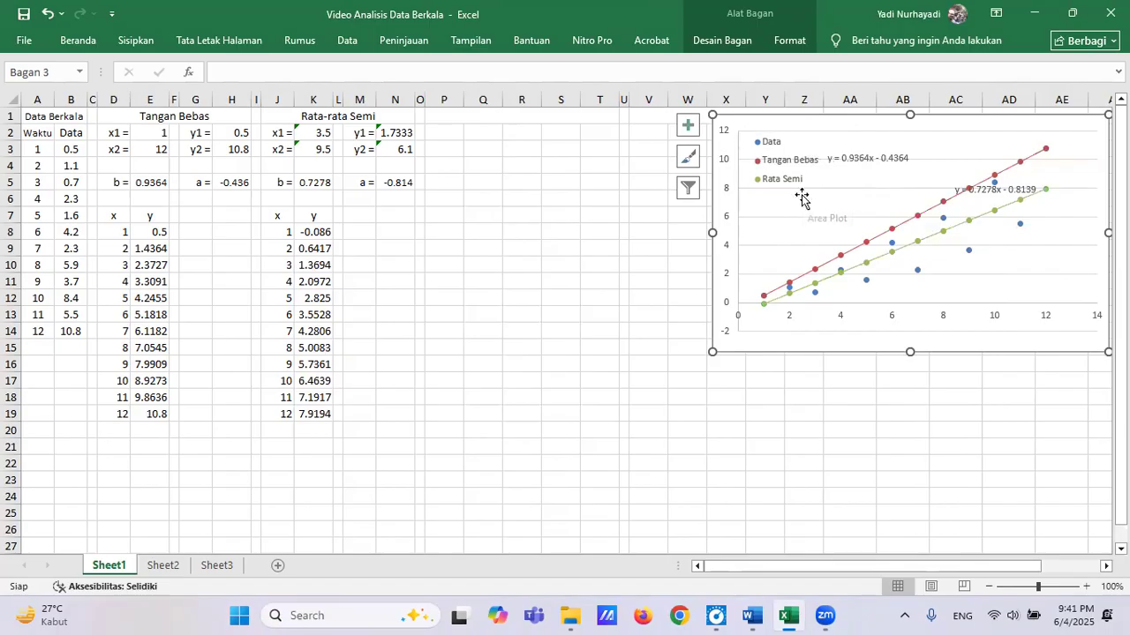
Place the Rata Semi and Tangan Bebas equation labels beside their legend entries, aligned one above the other.
left_click(1007, 191)
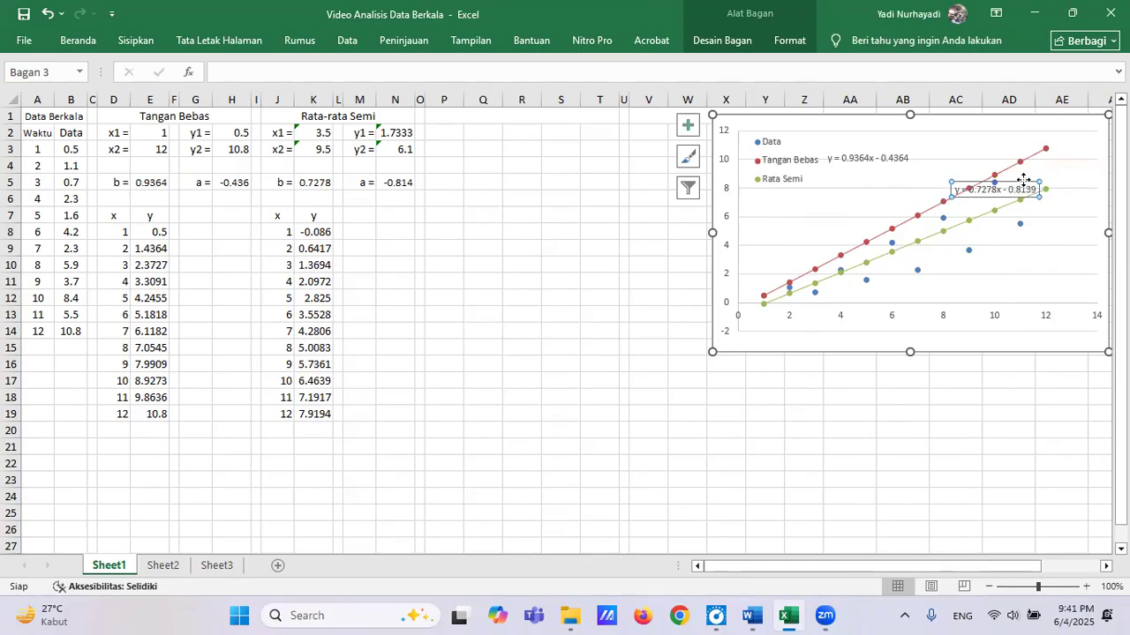
left_click_drag(1022, 181, 865, 153)
left_click(869, 153)
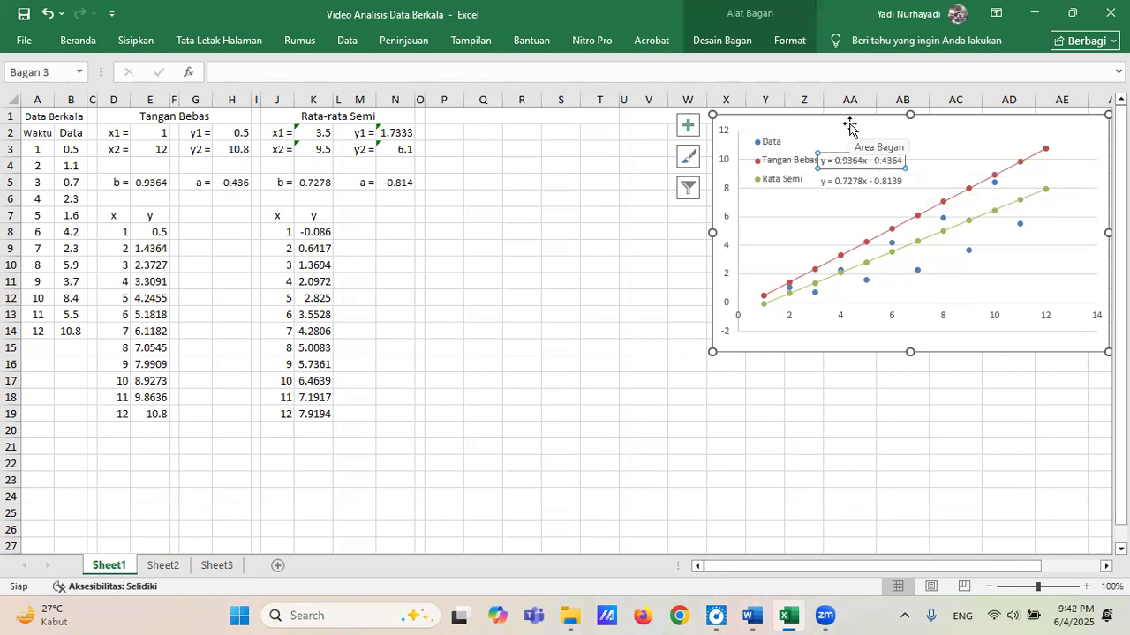
left_click(644, 233)
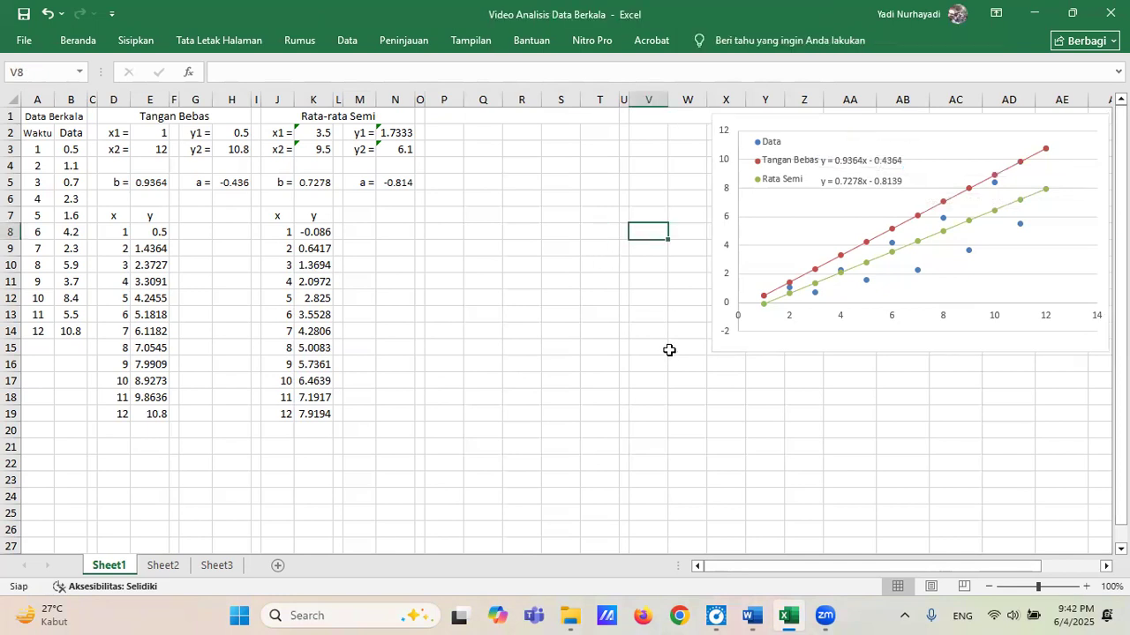
left_click(850, 159)
left_click_drag(860, 153, 868, 173)
left_click(863, 177)
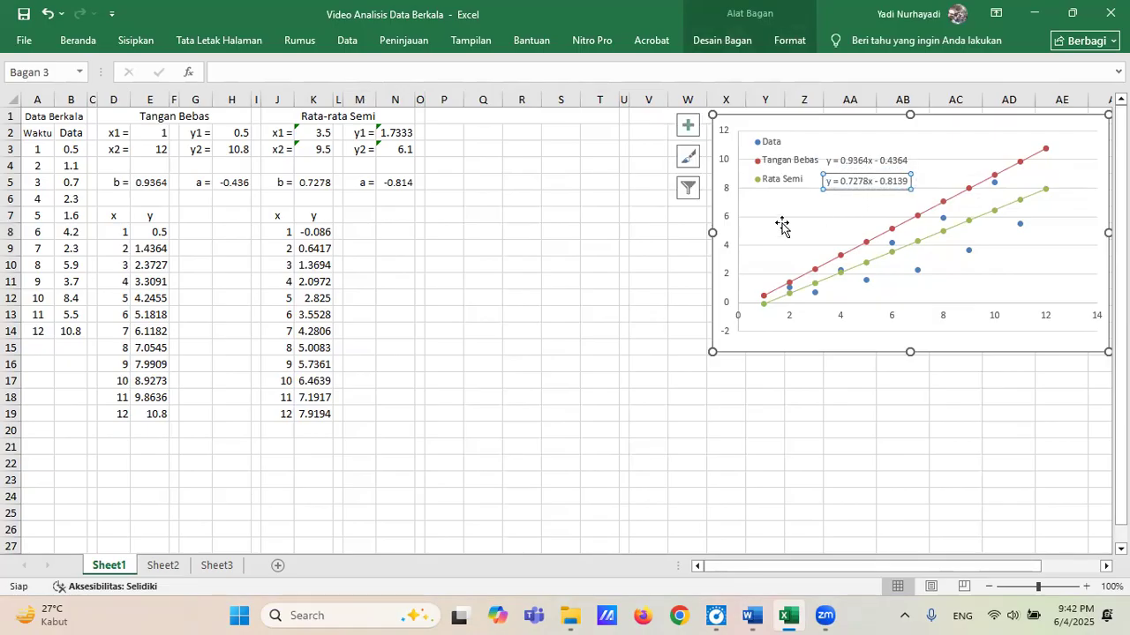
left_click(649, 234)
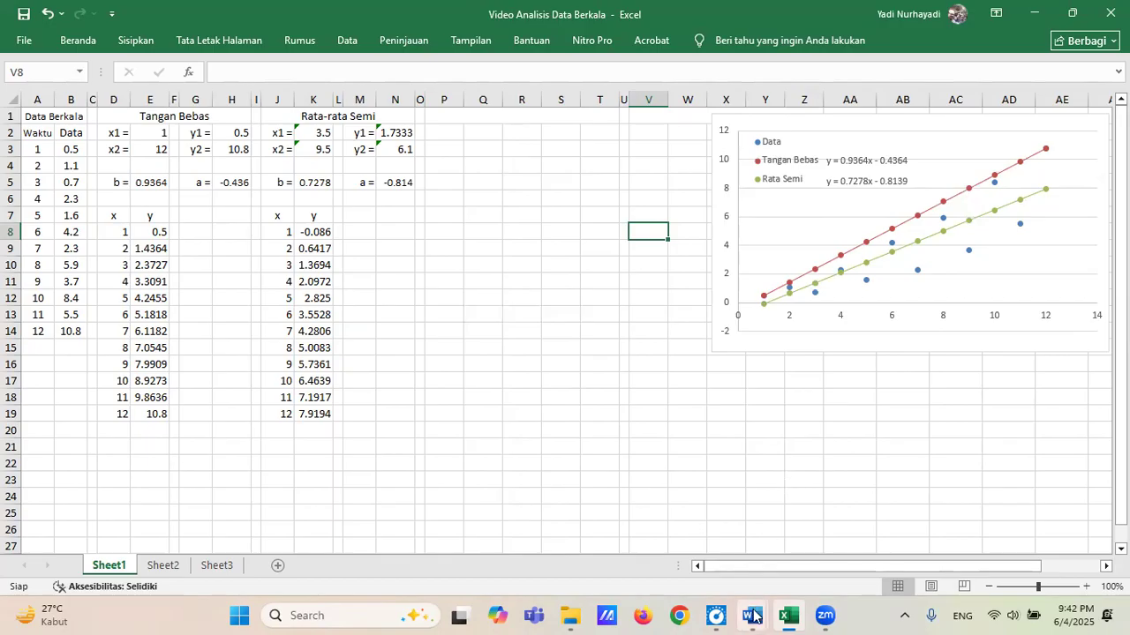
Switch to Word by bringing up its open documents.
mouse_move(752, 615)
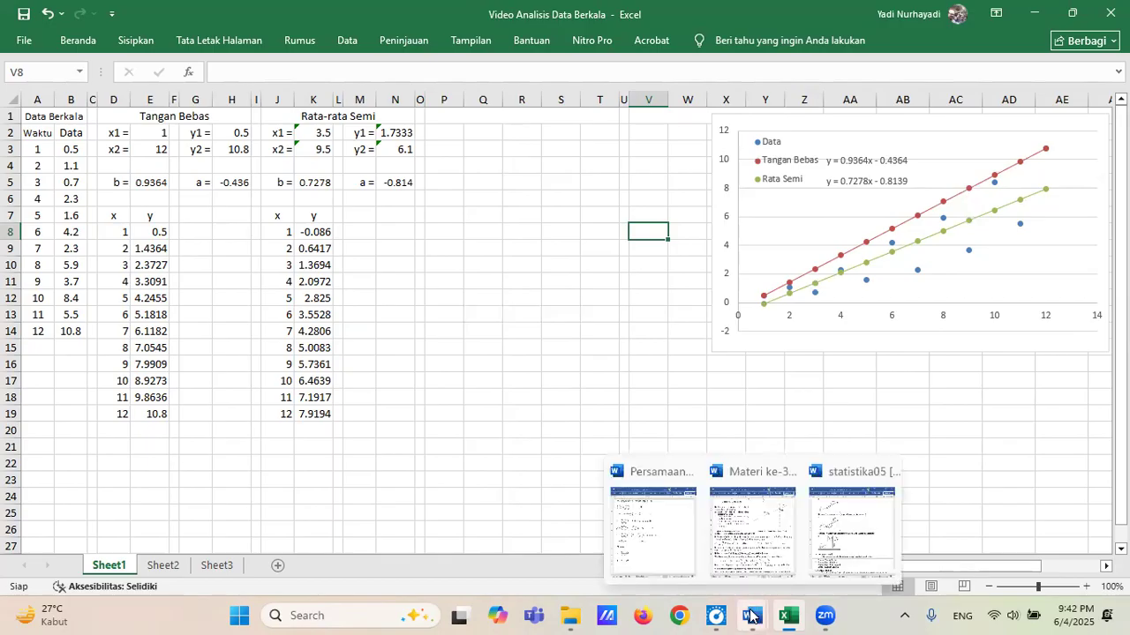
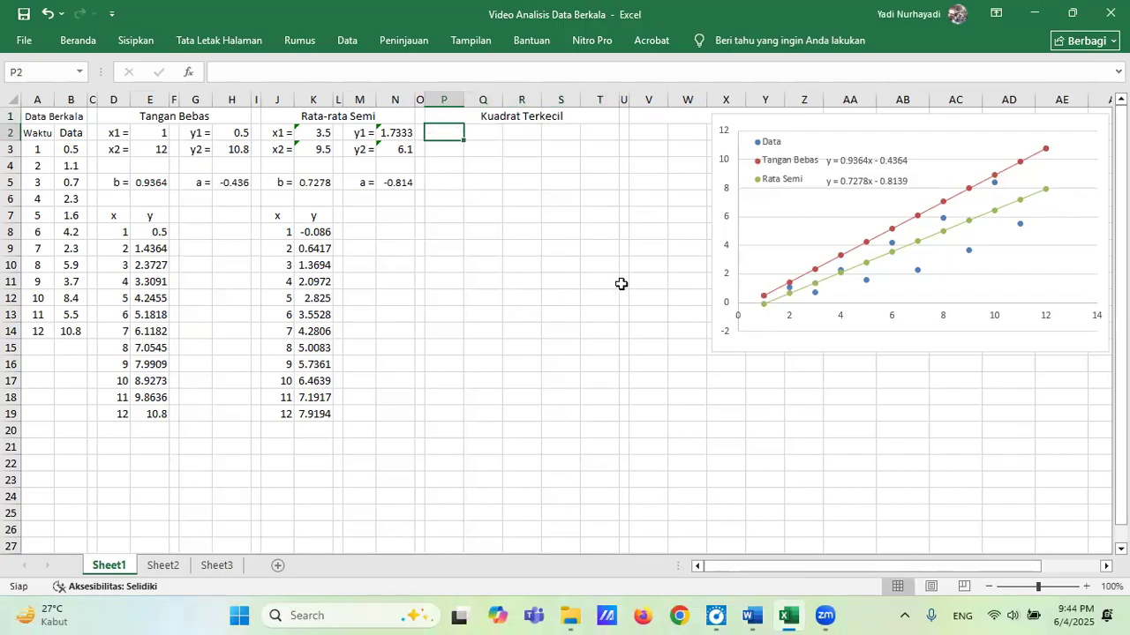
Add a "No" column under Kuadrat Terkecil in P2, numbered 1 to 12 in P3:P14.
type("No")
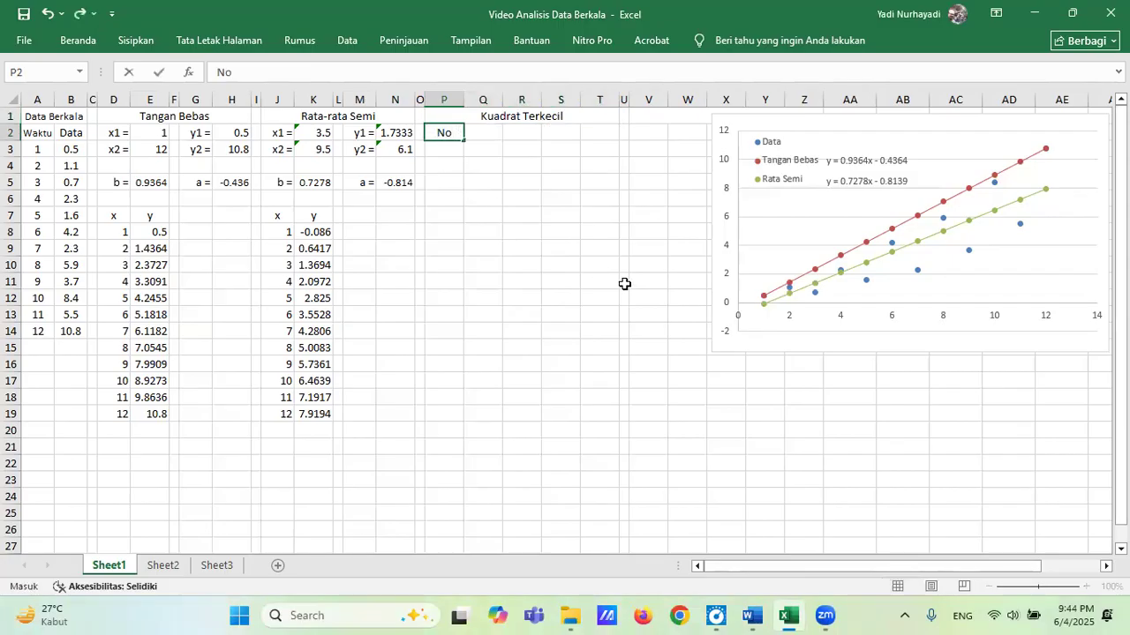
key("Return")
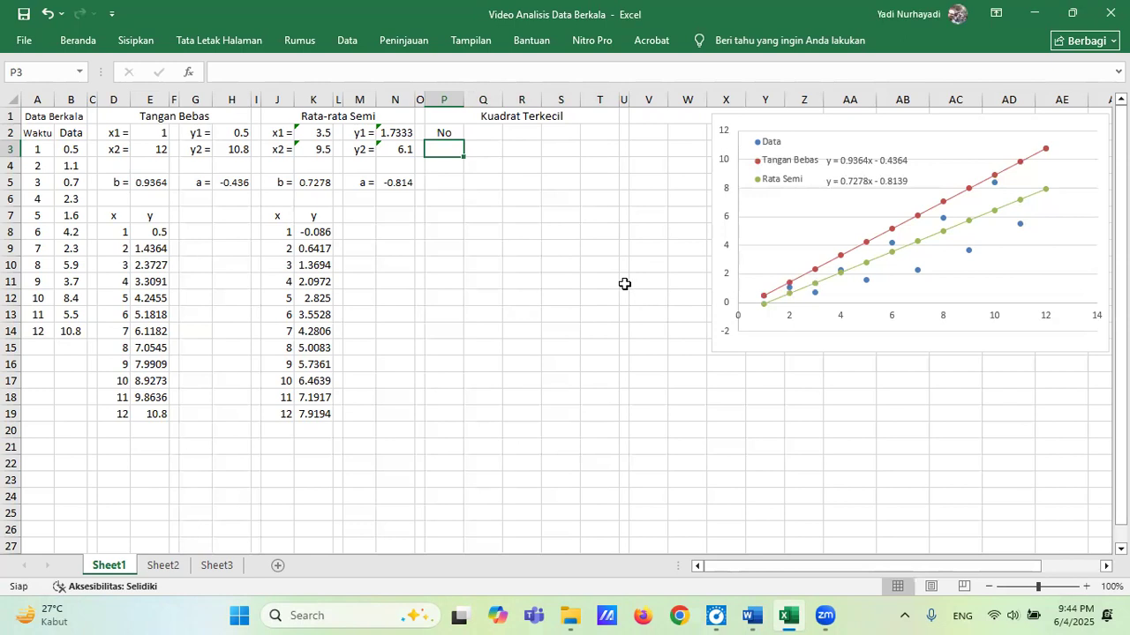
type("1")
key("Return")
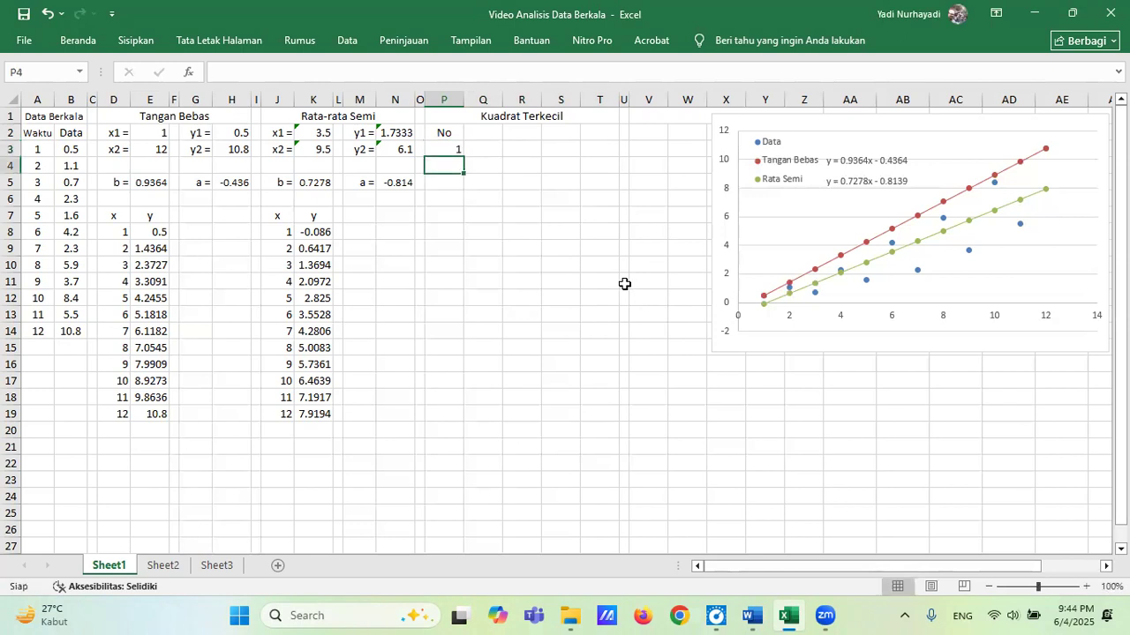
type("2")
key("Return")
key("Up")
key("Up")
key("shift+Down")
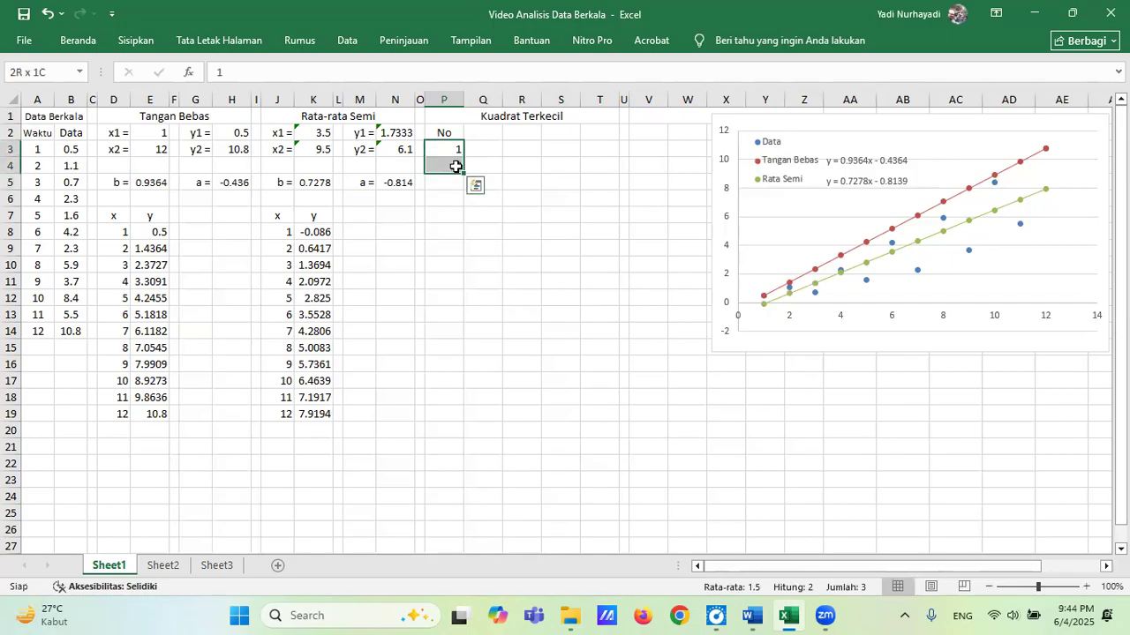
left_click_drag(466, 173, 460, 345)
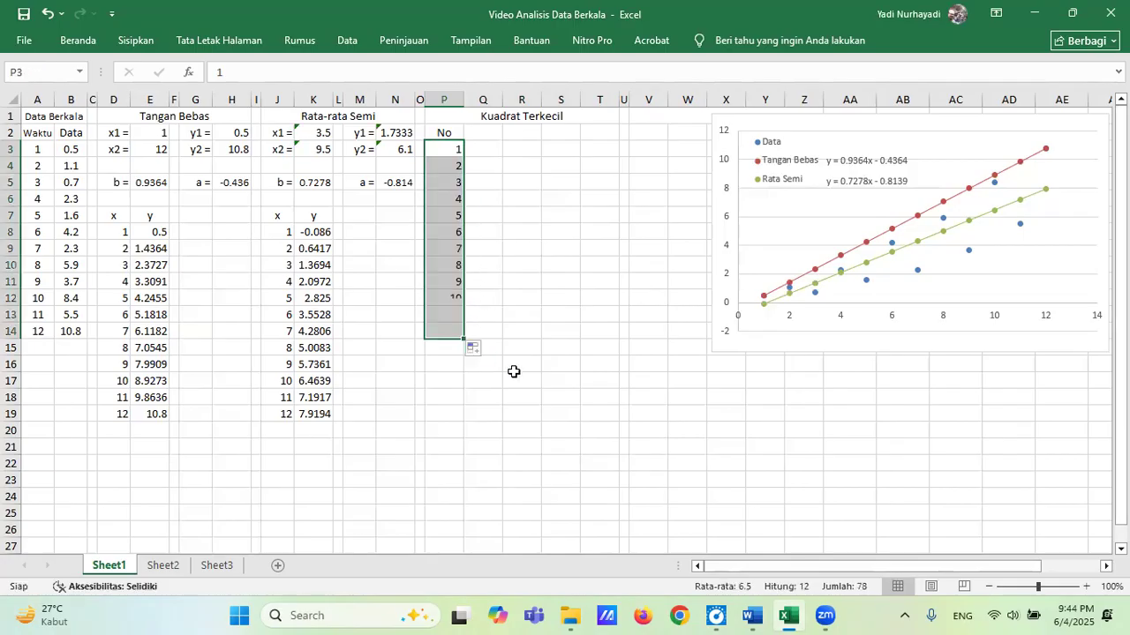
Add the column headings "x" in Q2 and "y" in R2.
left_click(482, 133)
type("x")
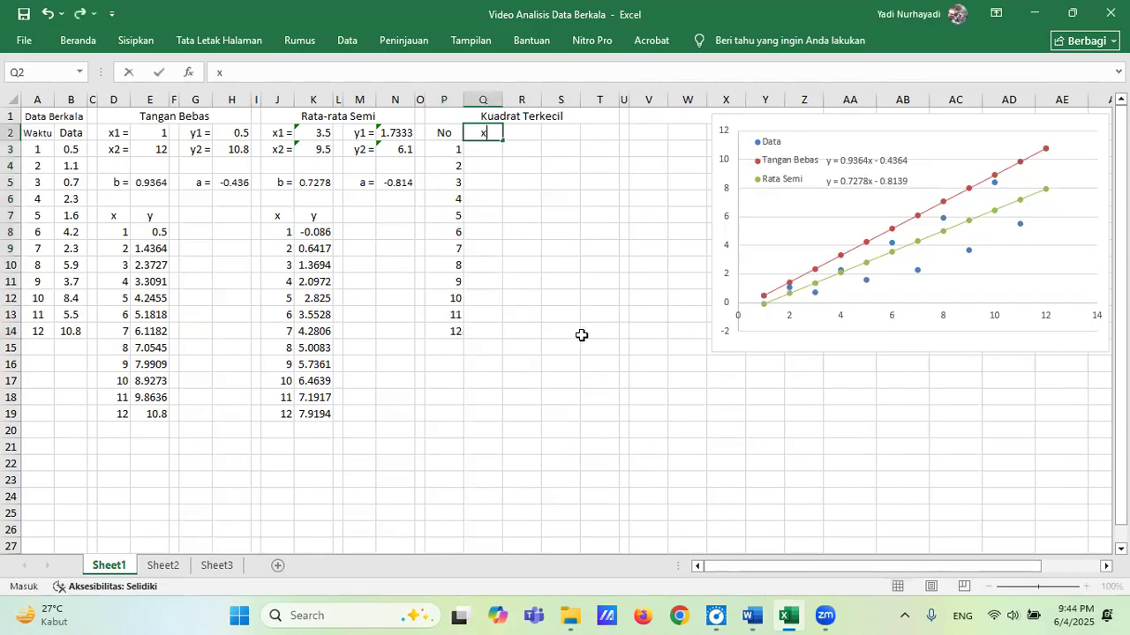
key("Tab")
type("y")
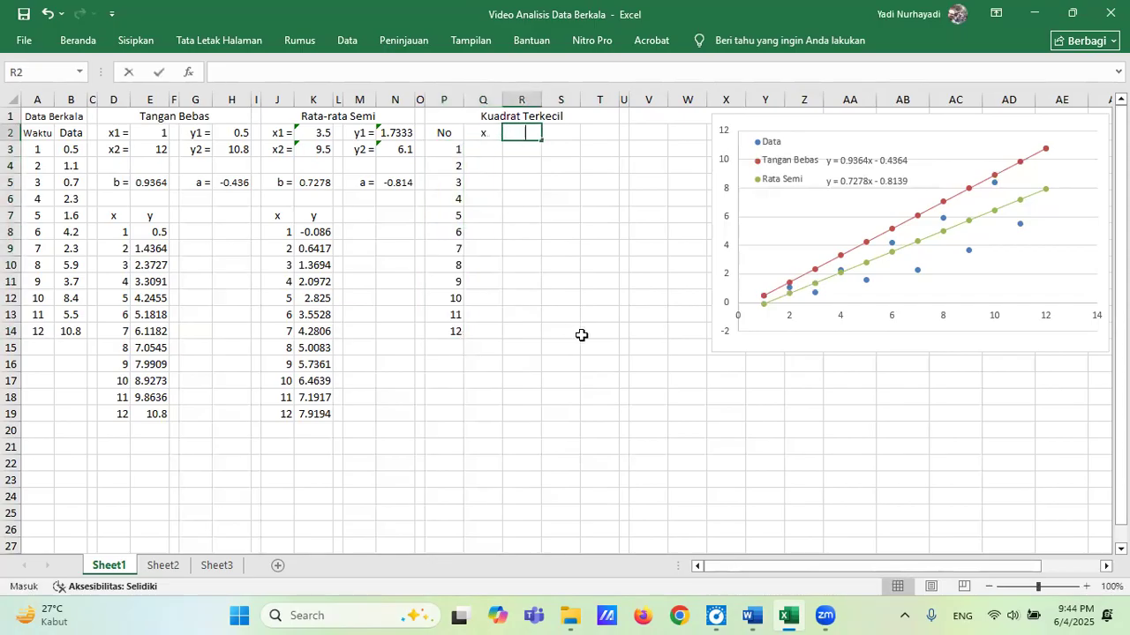
key("Return")
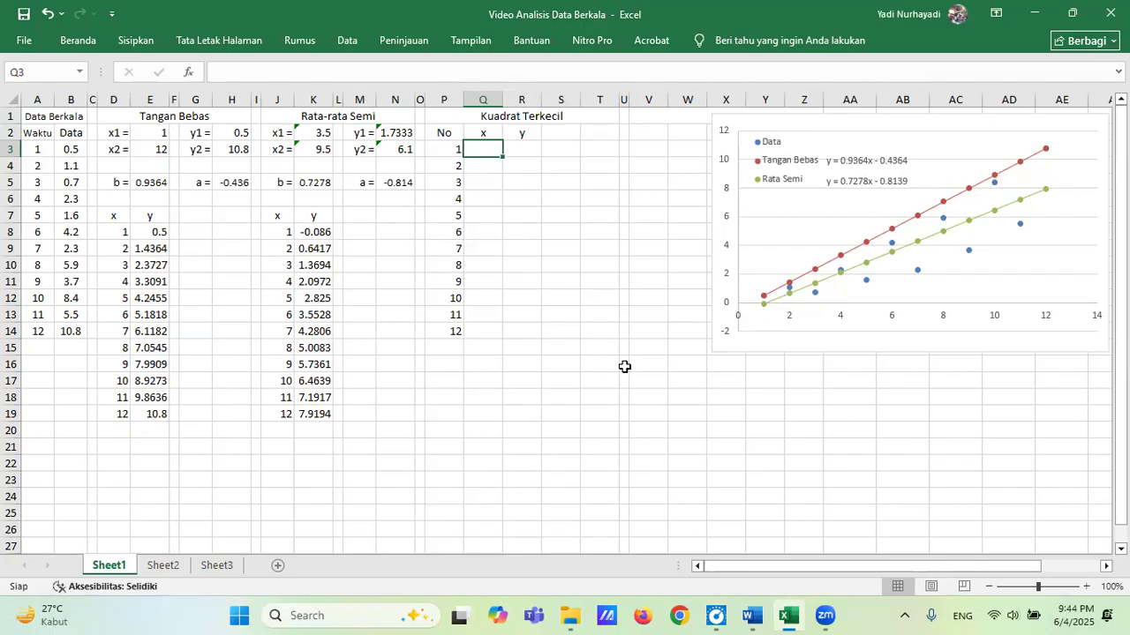
Link the x column to the Waktu values with =A3 in Q3, copied down through Q14.
type("=a3")
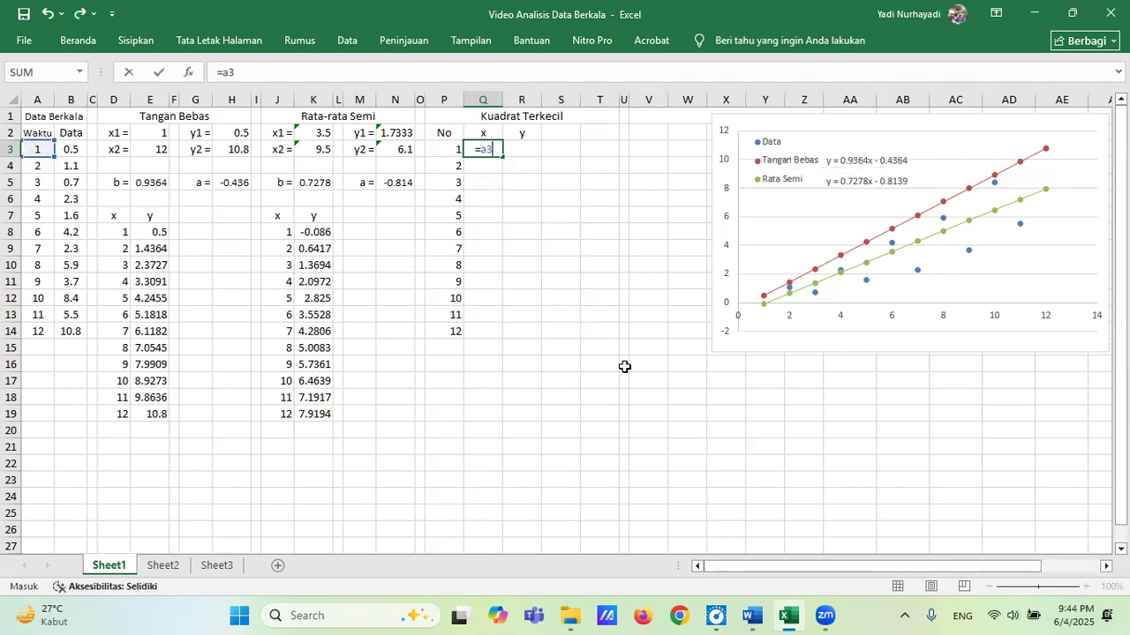
key("Return")
key("Up")
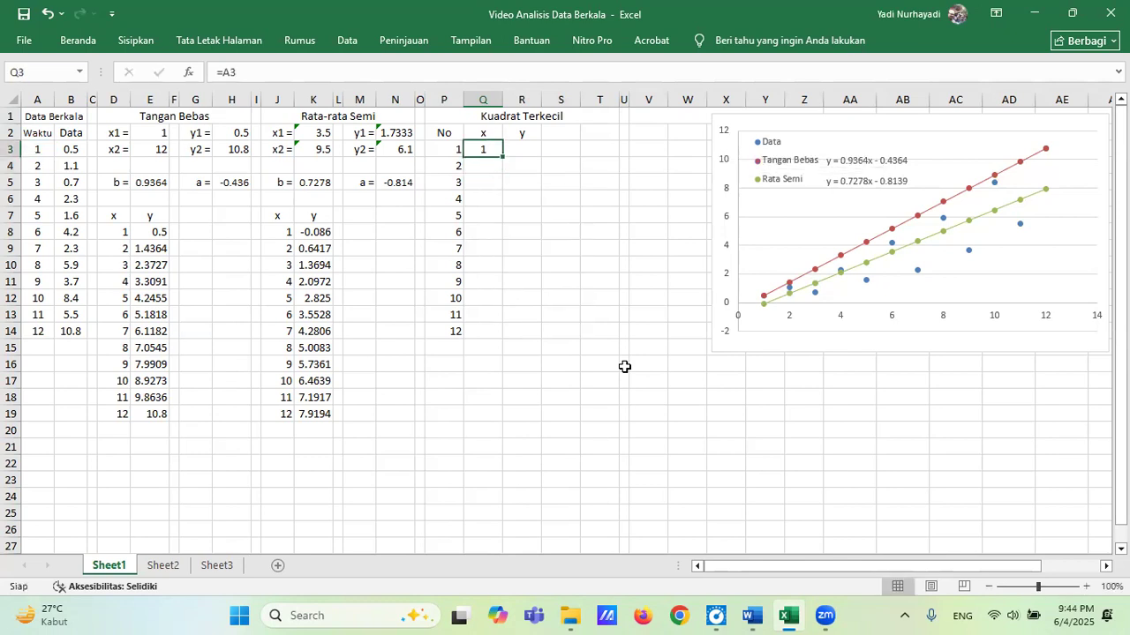
key("ctrl+c")
key("Down")
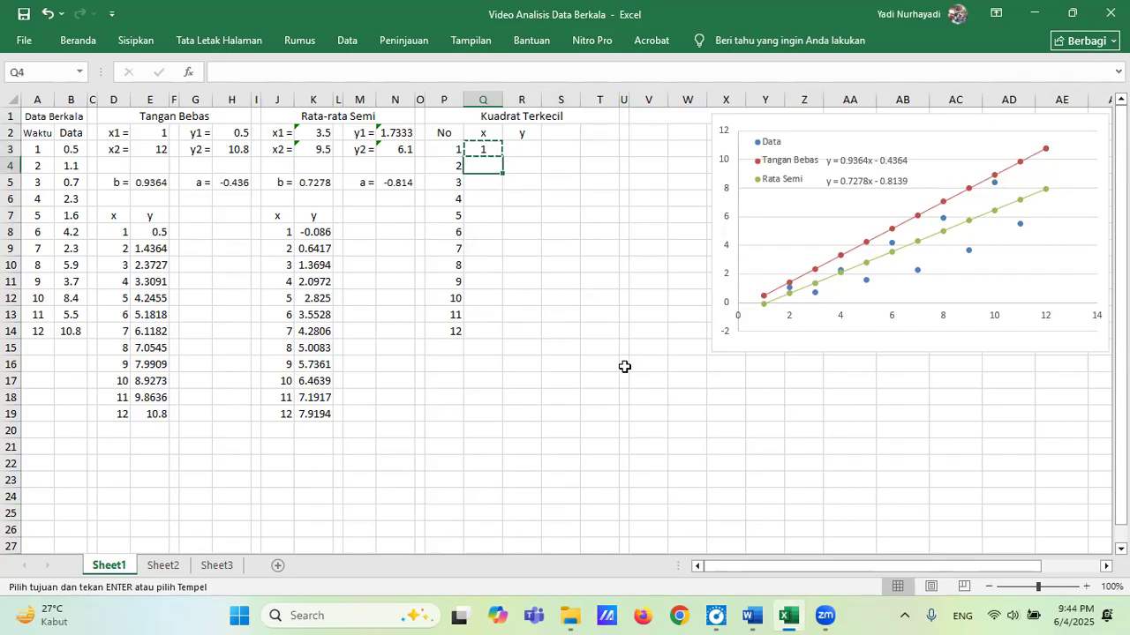
key("shift+Down")
key("shift+Down")
key("shift+Down")
key("shift+Down")
key("shift+Down")
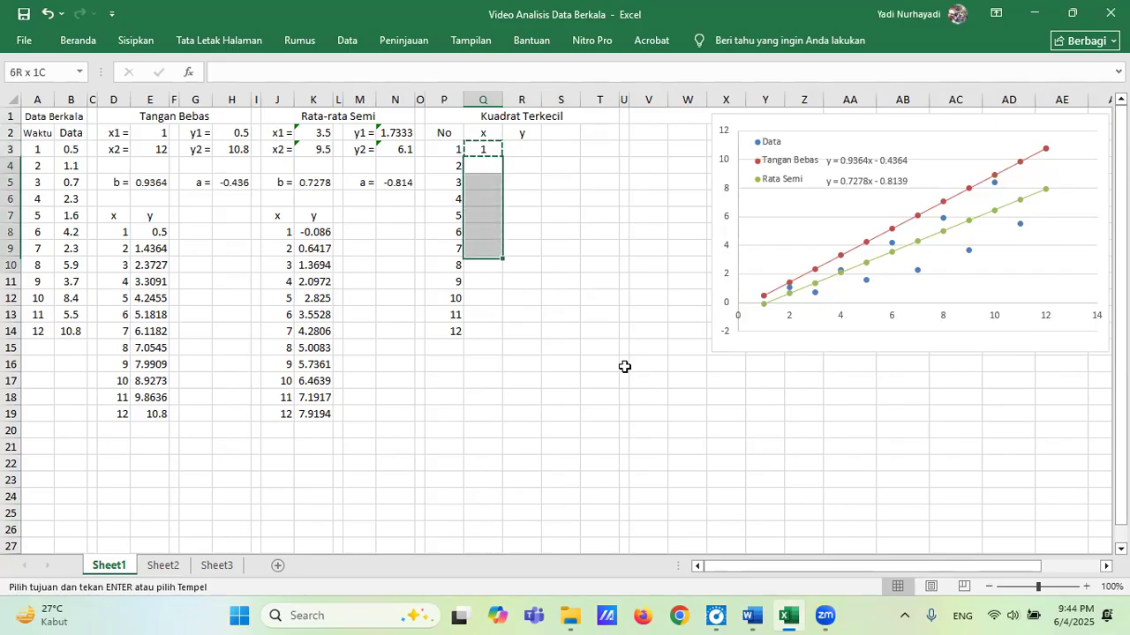
key("shift+Down")
key("shift+Down")
key("shift+Down")
key("shift+Down")
key("shift+Down")
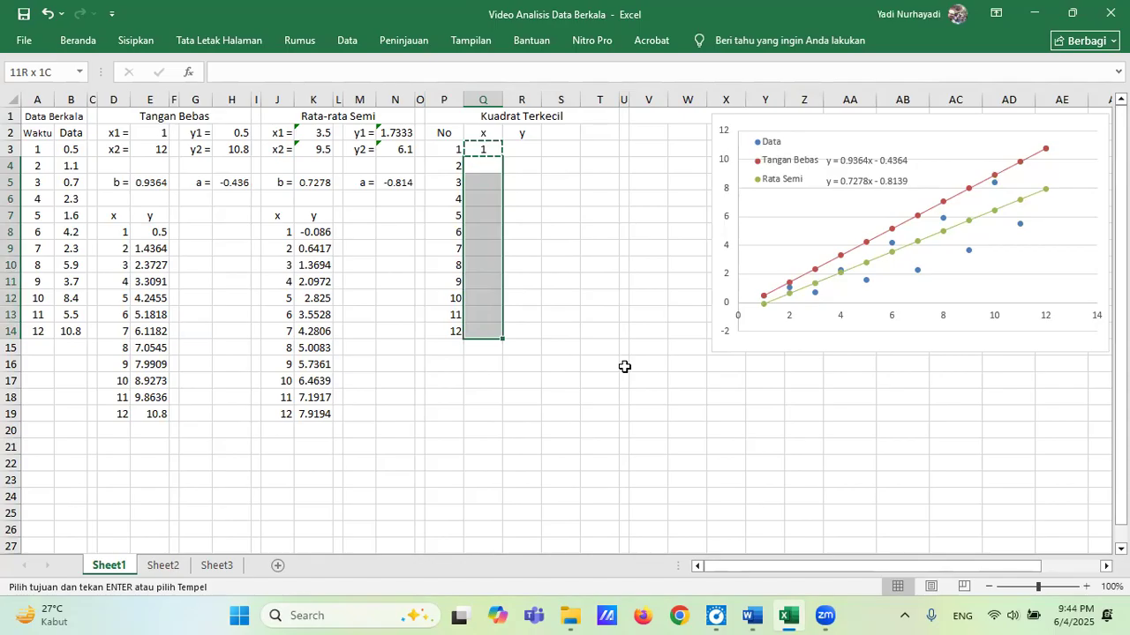
key("ctrl+v")
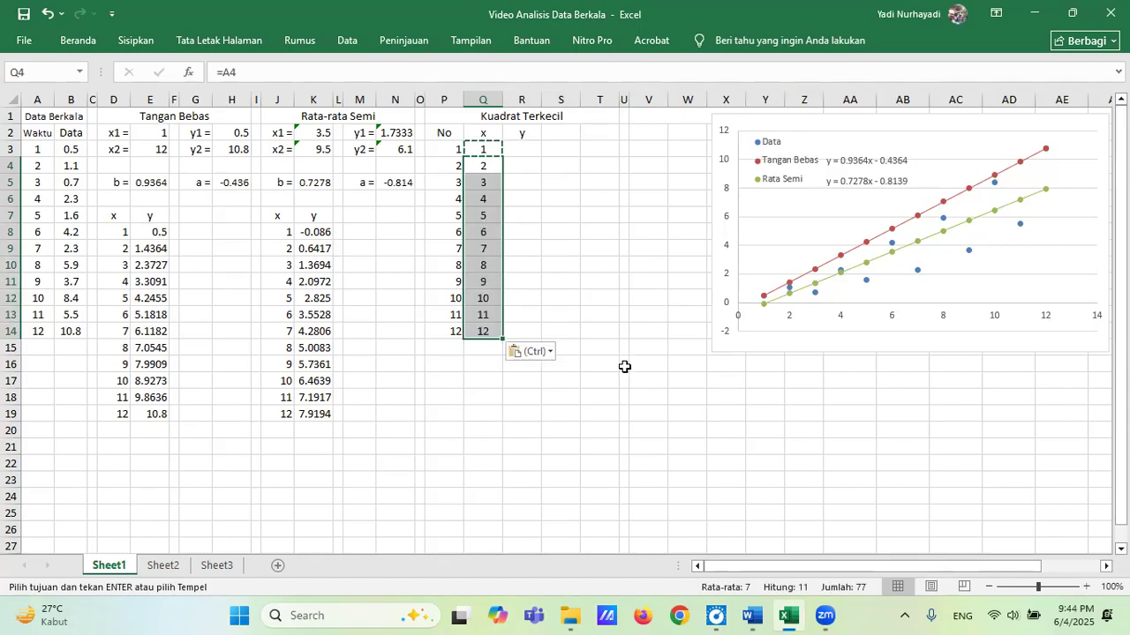
Link the y column to the Data values with =B3 in R3, copied down through R14.
left_click(522, 149)
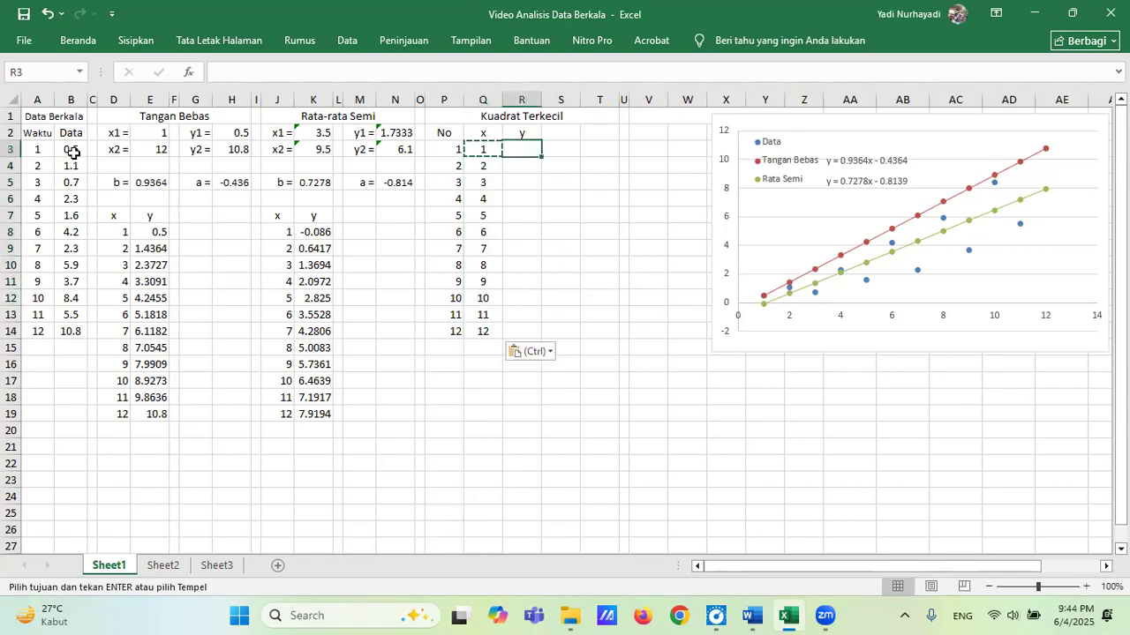
type("=b")
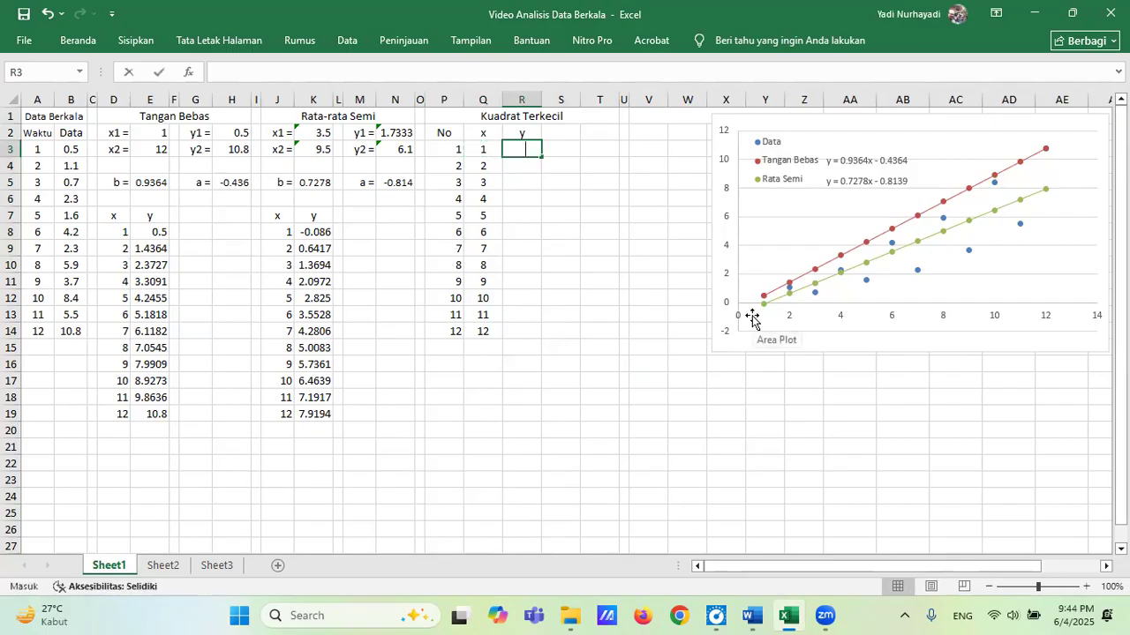
type("3")
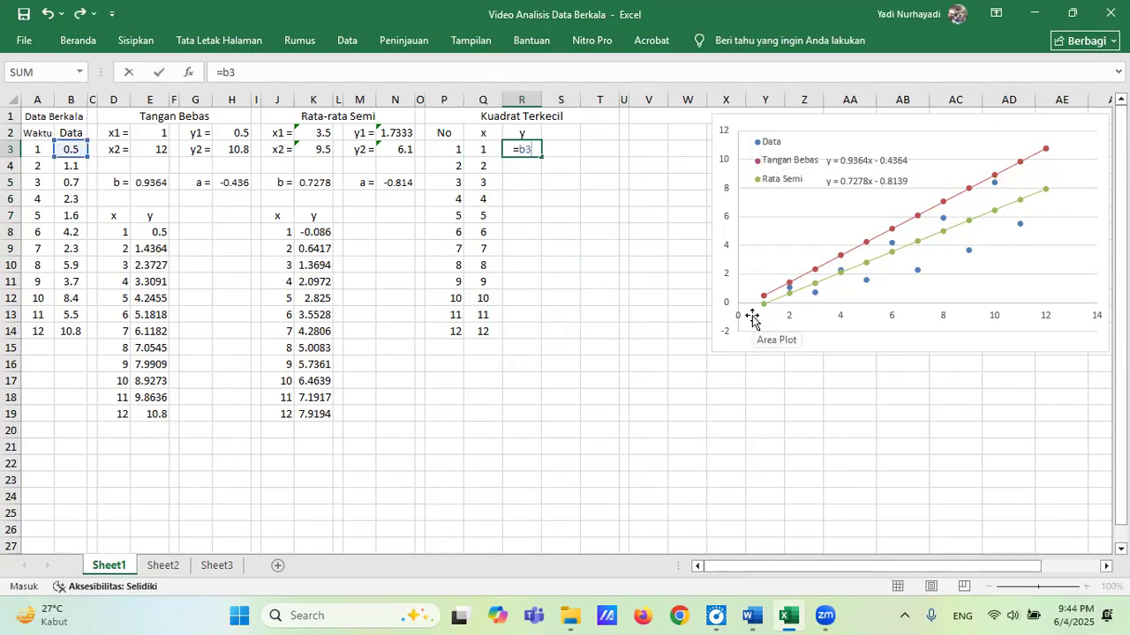
key("Return")
key("Up")
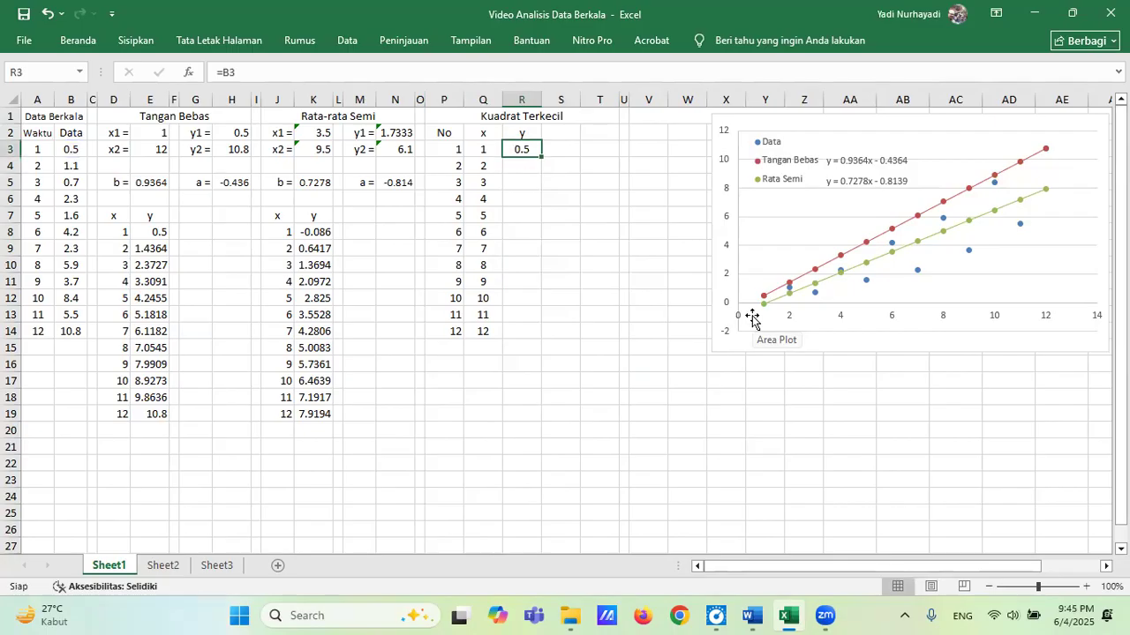
key("ctrl+c")
key("shift+Down")
key("shift+Down")
key("shift+Down")
key("shift+Down")
key("shift+Down")
key("shift+Down")
key("shift+Down")
key("shift+Down")
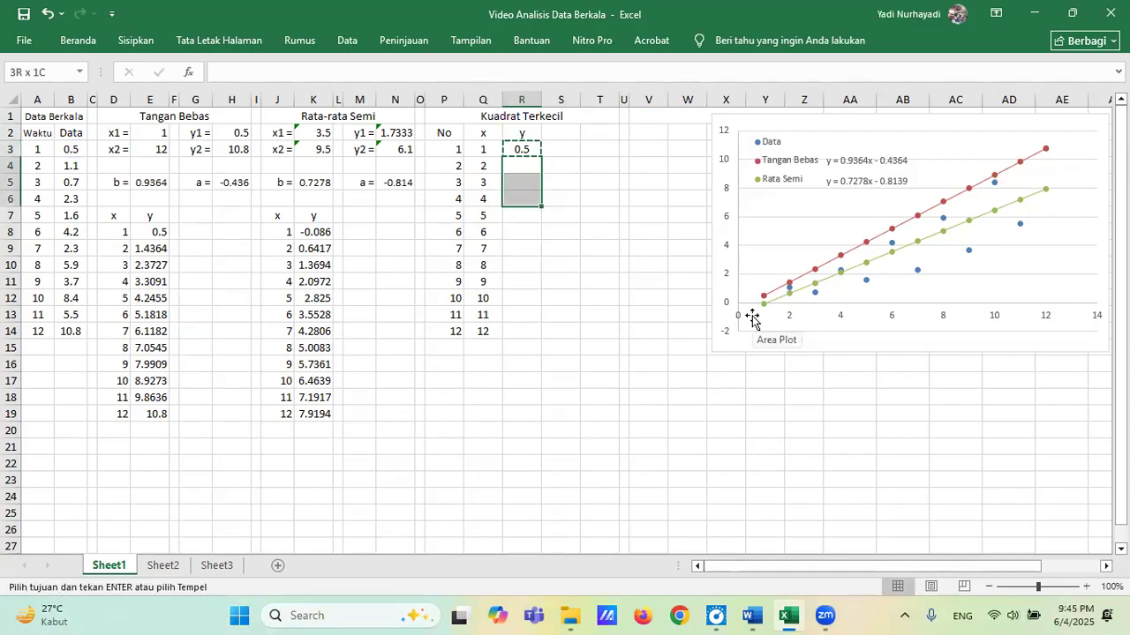
key("shift+Down")
key("shift+Down")
key("shift+Down")
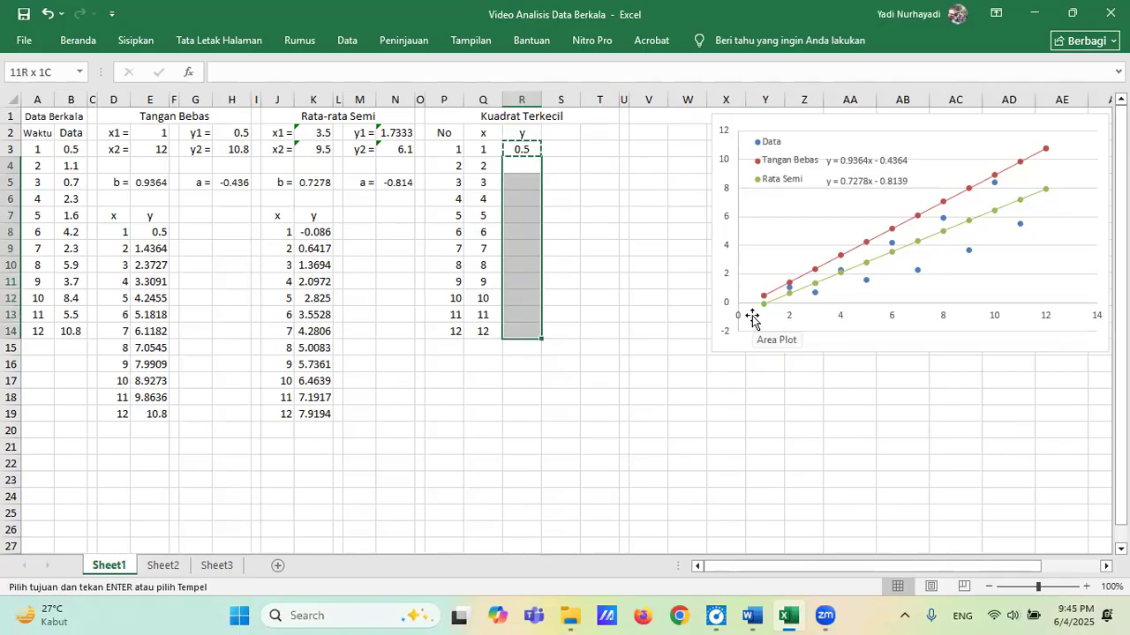
key("ctrl+v")
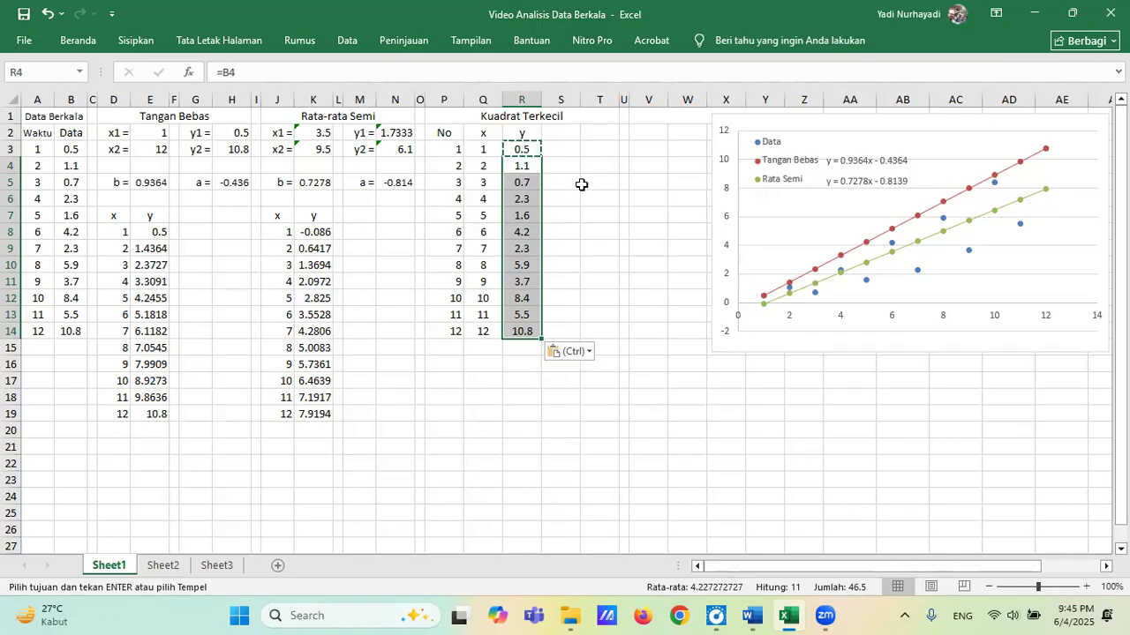
key("Escape")
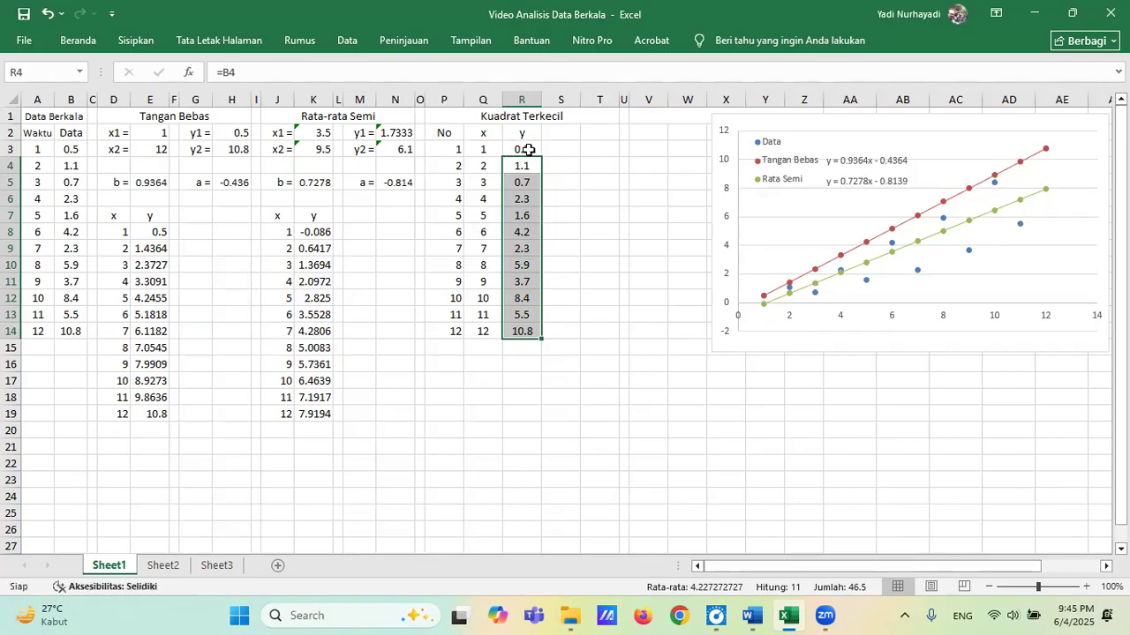
left_click(526, 150)
Check the list of trend methods in the Word document statistika05, and return to the Excel workbook.
left_click(563, 134)
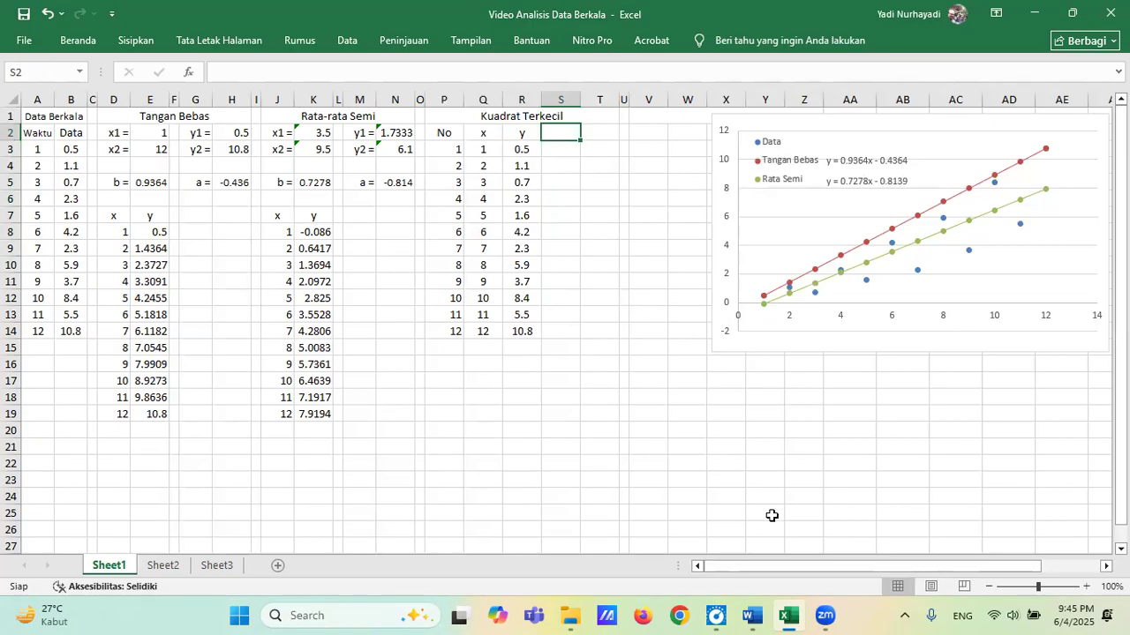
mouse_move(735, 615)
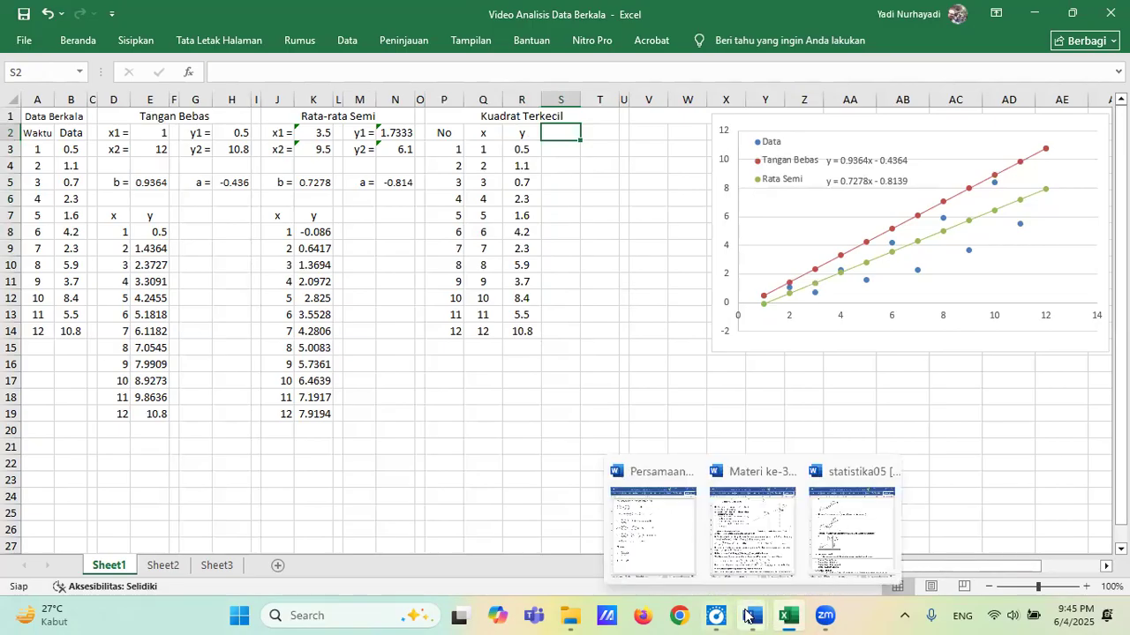
left_click(851, 525)
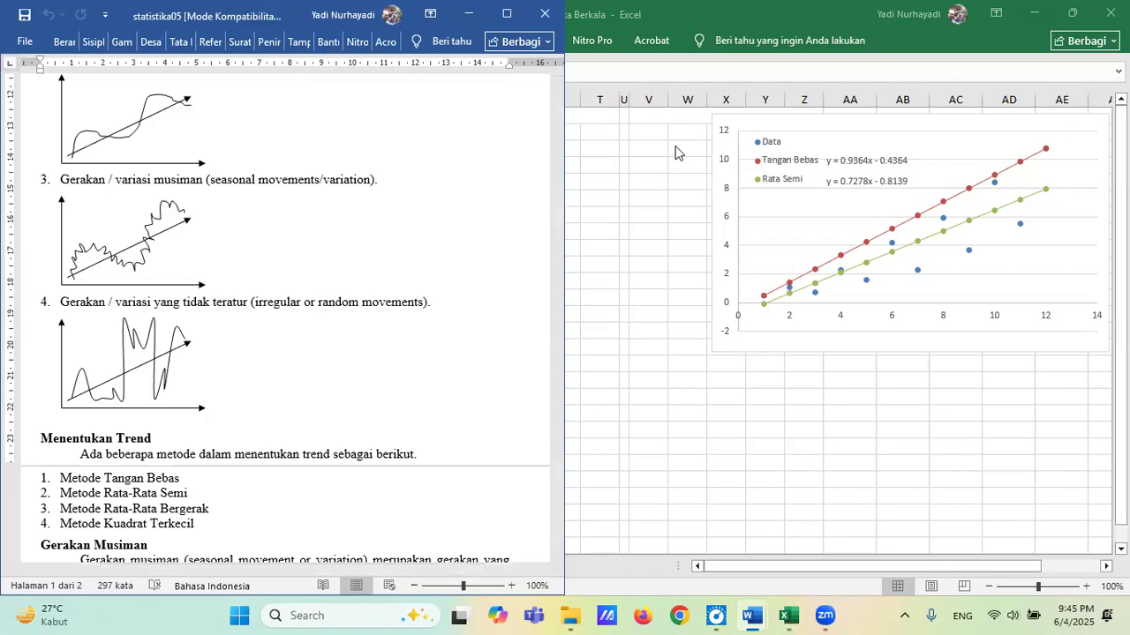
left_click(649, 120)
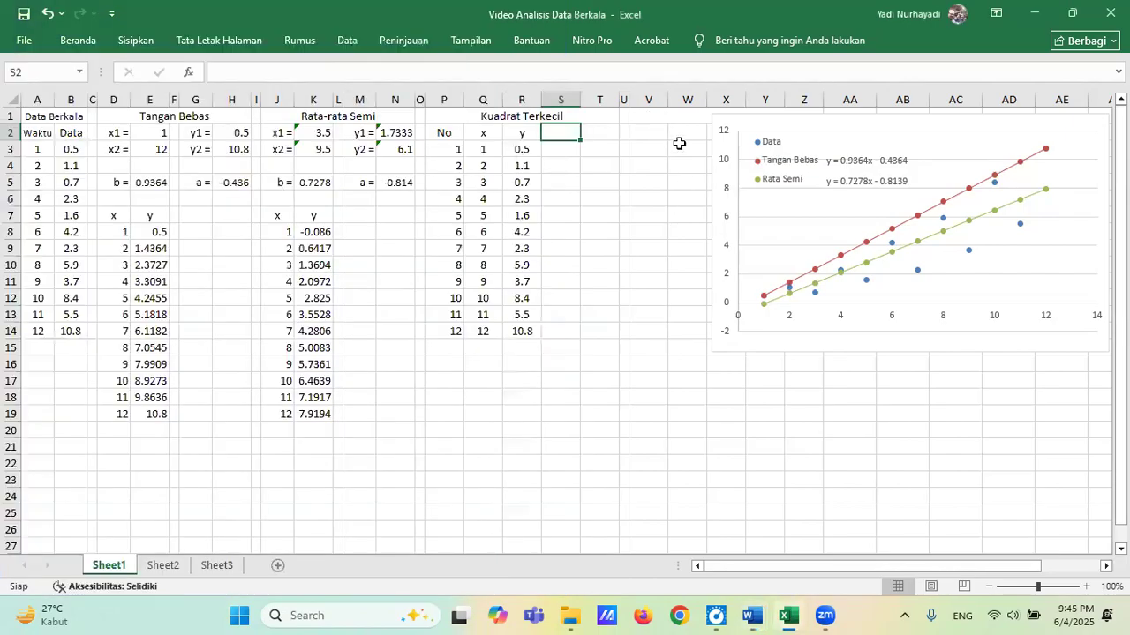
Narrow the chart from its left edge so that it starts at column AA, freeing columns V to Z.
left_click(681, 116)
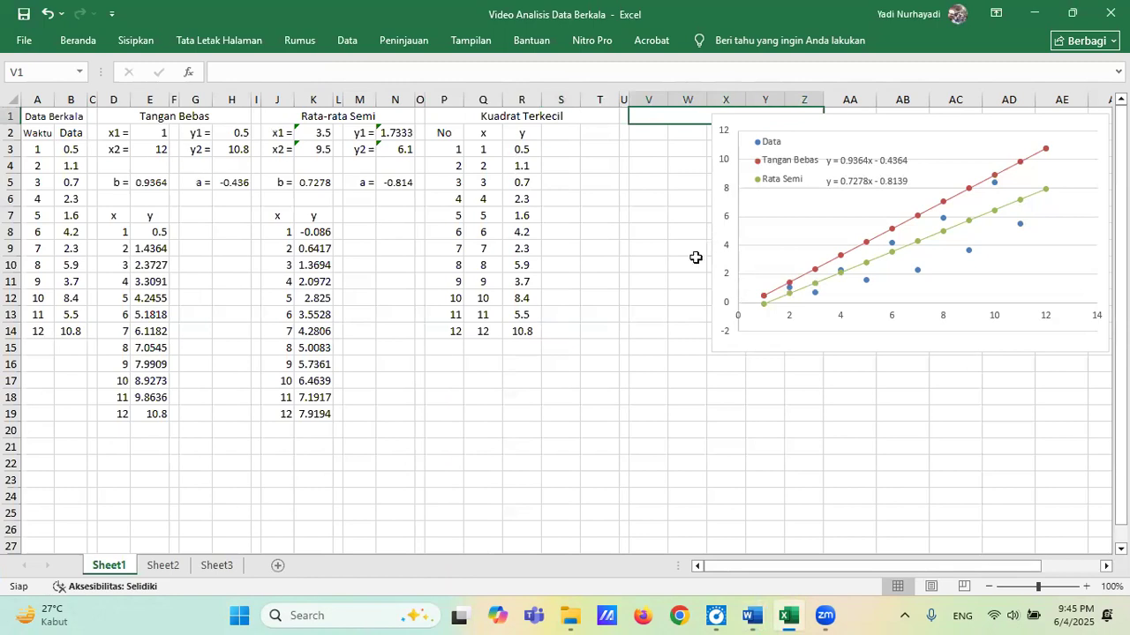
left_click(765, 350)
left_click_drag(710, 230, 822, 239)
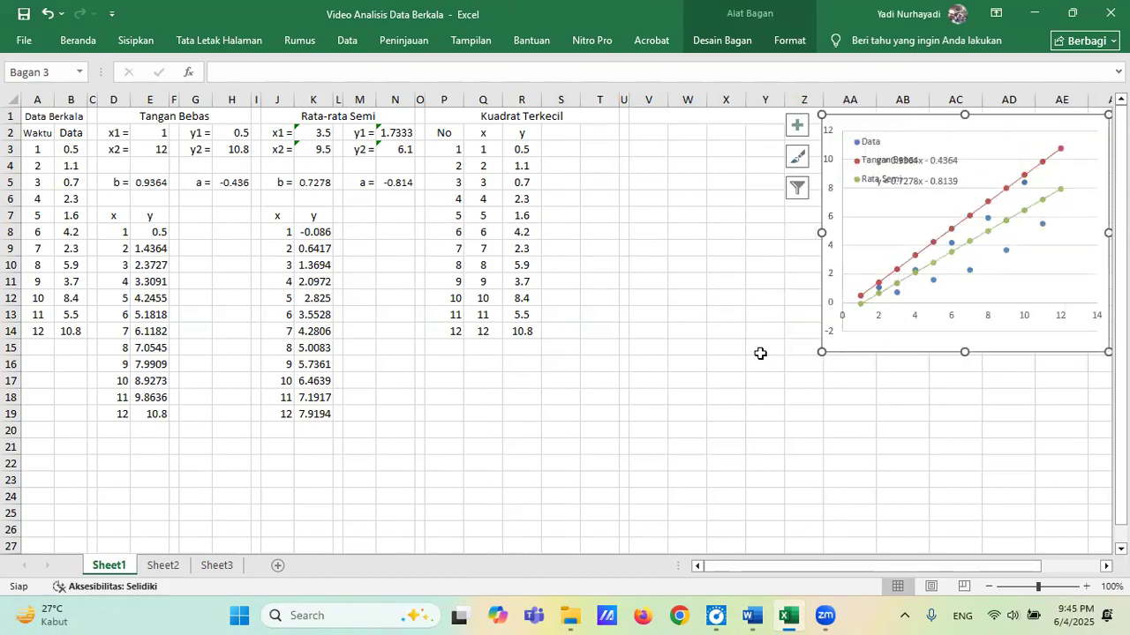
left_click(754, 166)
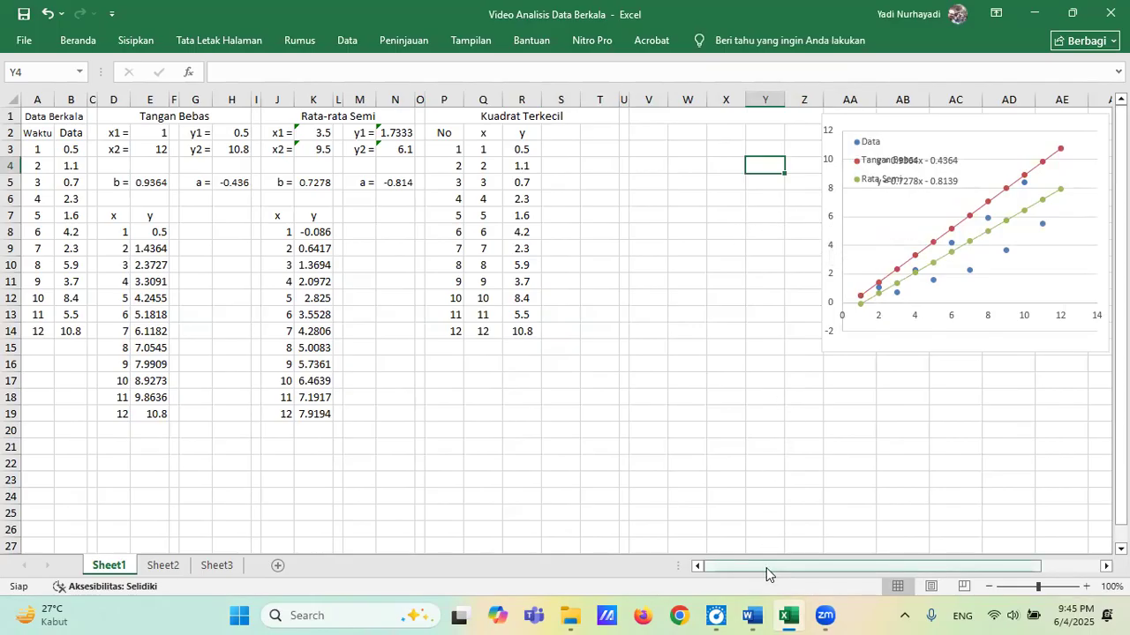
Reposition the Tangan Bebas and Rata Semi equation labels beside their legend entries, aligned one above the other.
left_click(918, 124)
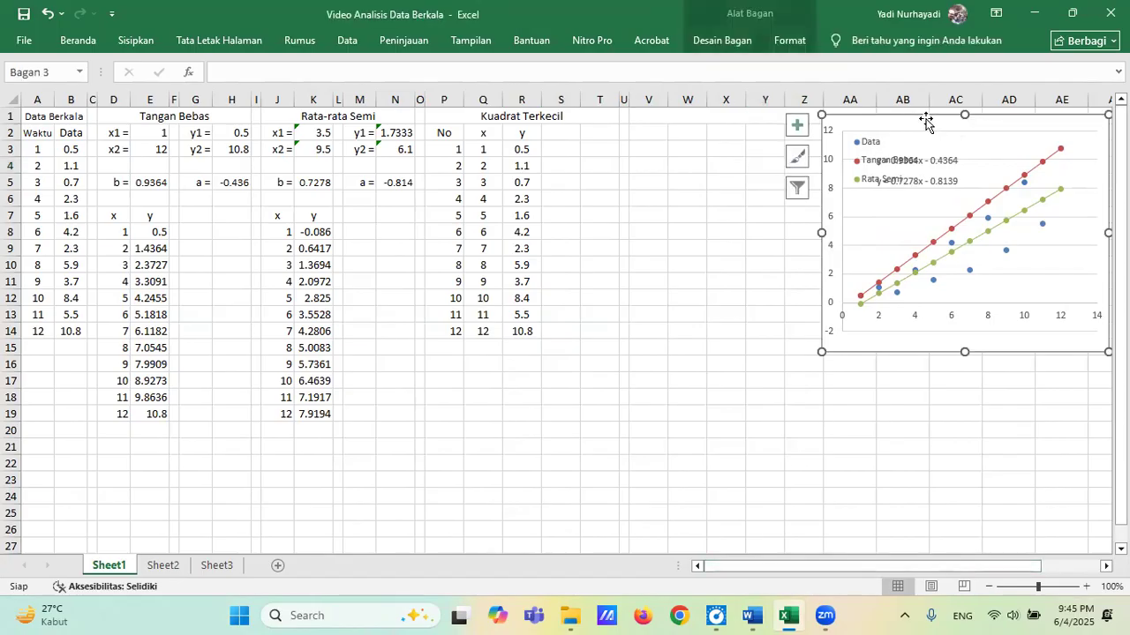
left_click(941, 161)
left_click_drag(943, 152, 993, 152)
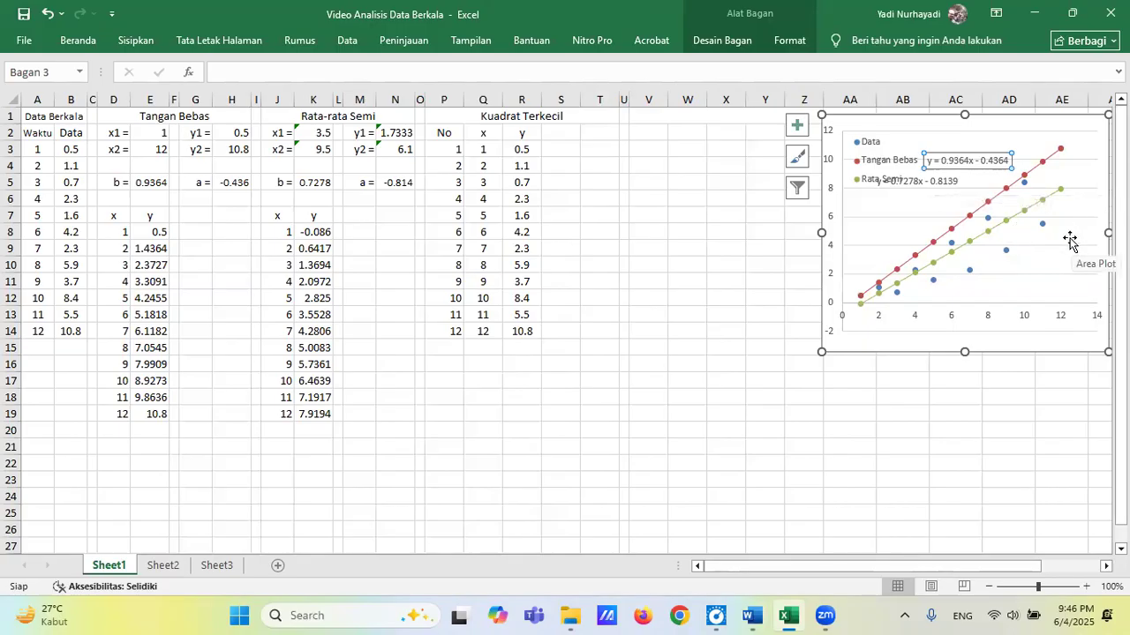
left_click(947, 181)
mouse_move(944, 173)
left_mouse_down()
mouse_move(994, 172)
mouse_move(949, 170)
left_mouse_up()
left_click(952, 161)
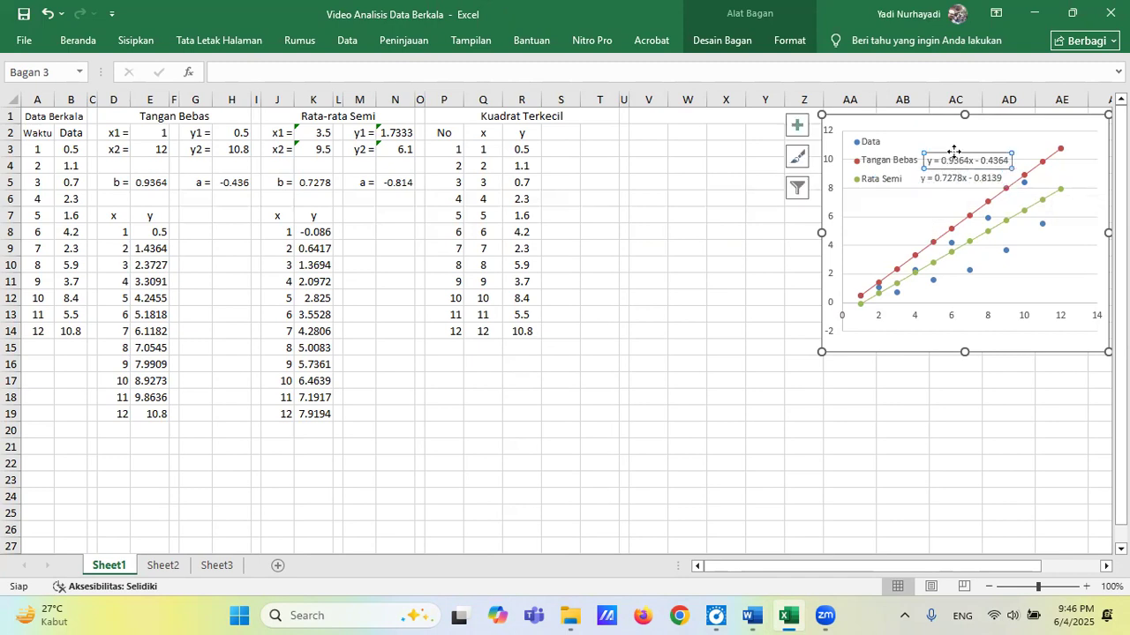
left_click_drag(952, 152, 947, 151)
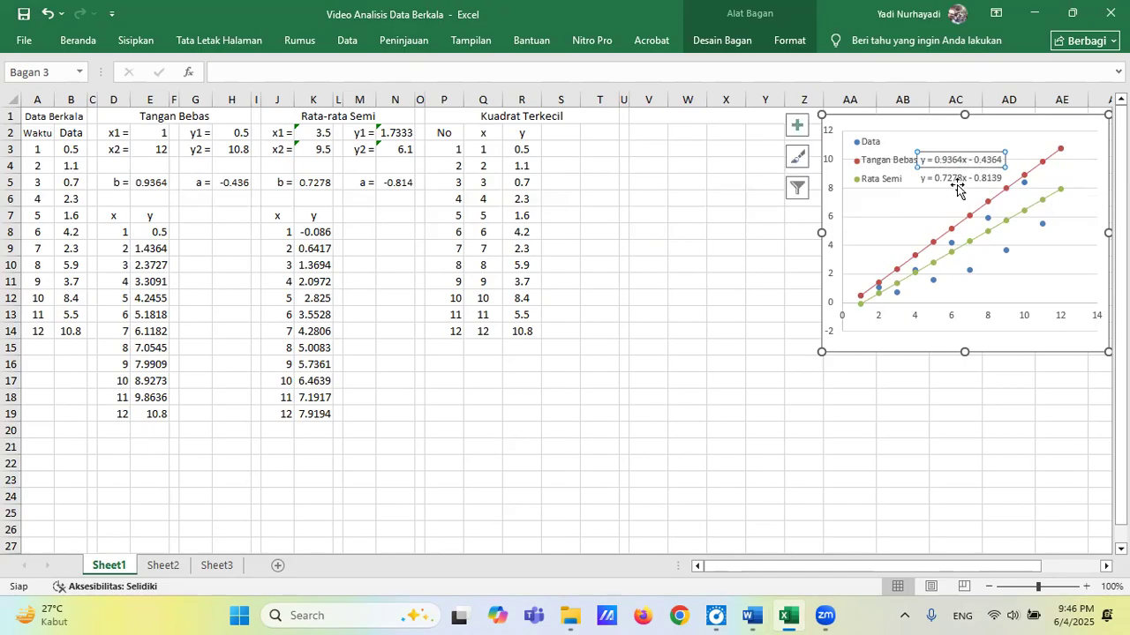
left_click(724, 184)
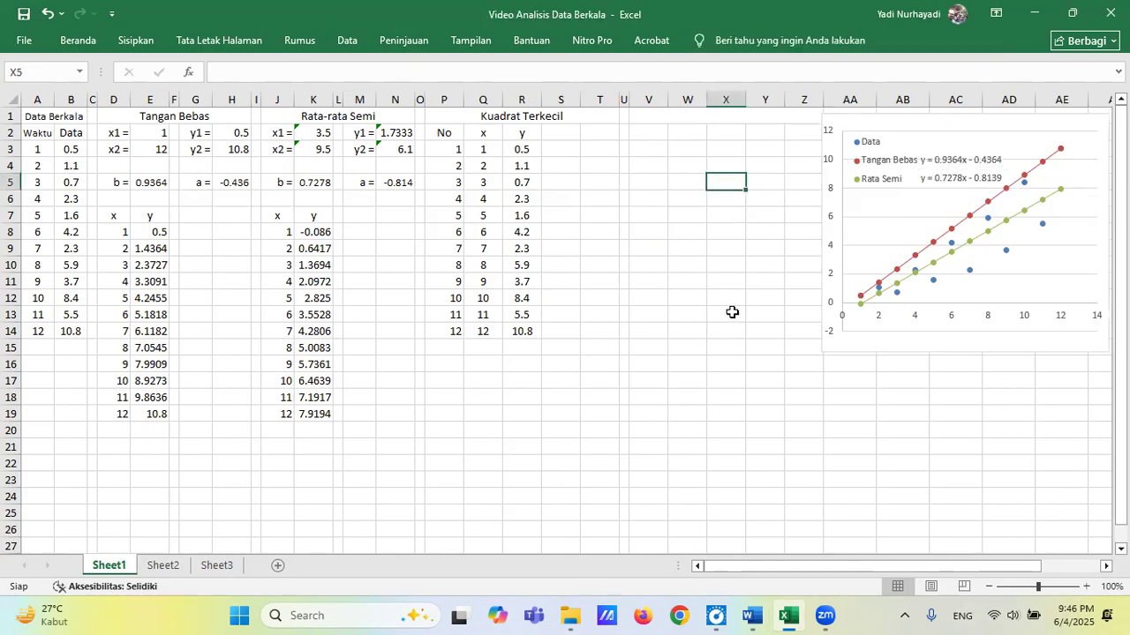
Enter the heading Rata-rata Bergerak in the merged cell V1 above columns V to Z.
left_click(734, 116)
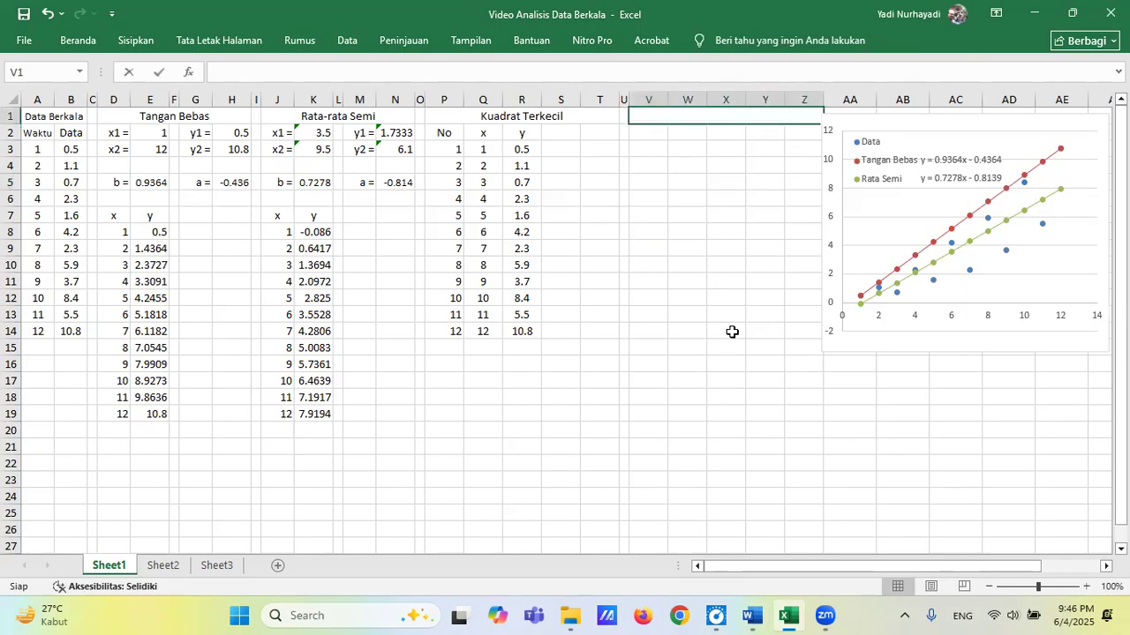
type("Rata-")
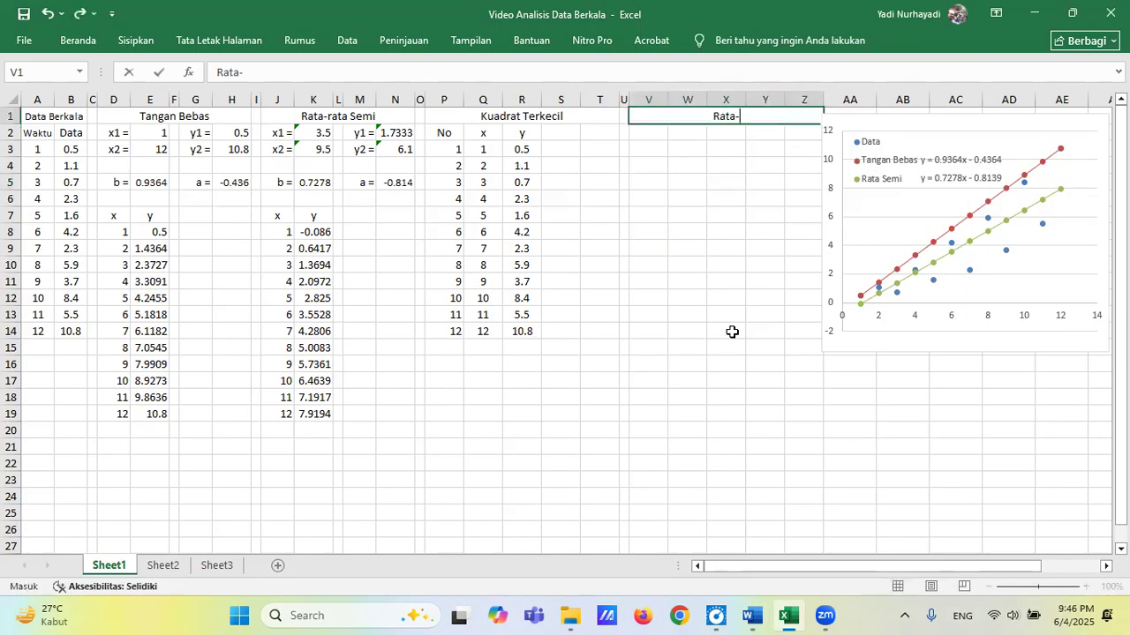
type("rata Be")
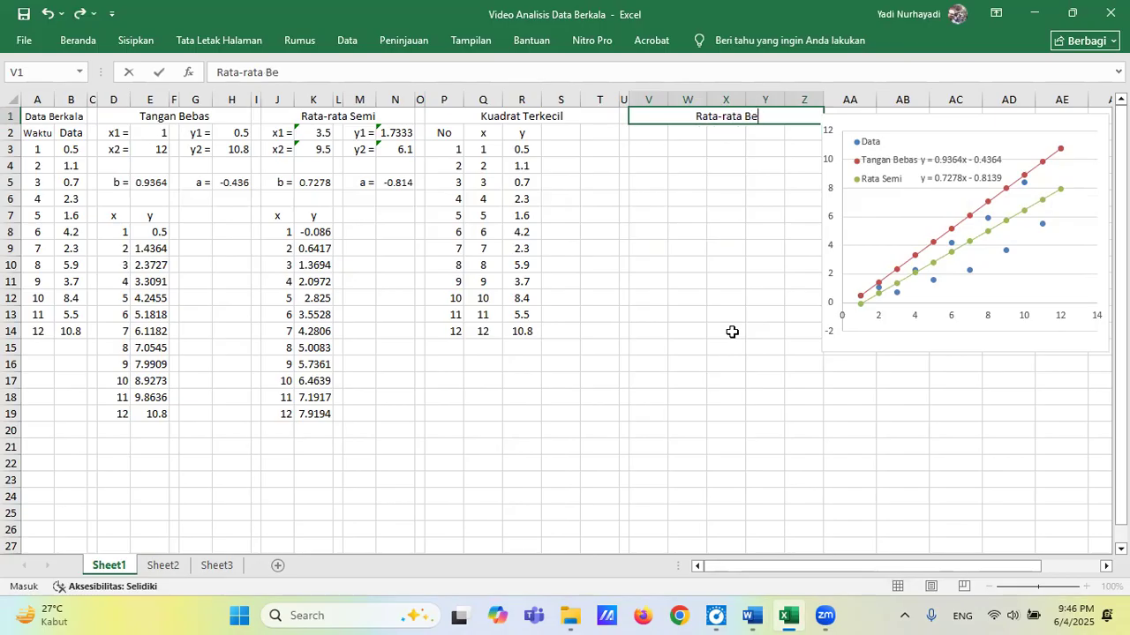
type("rgerak")
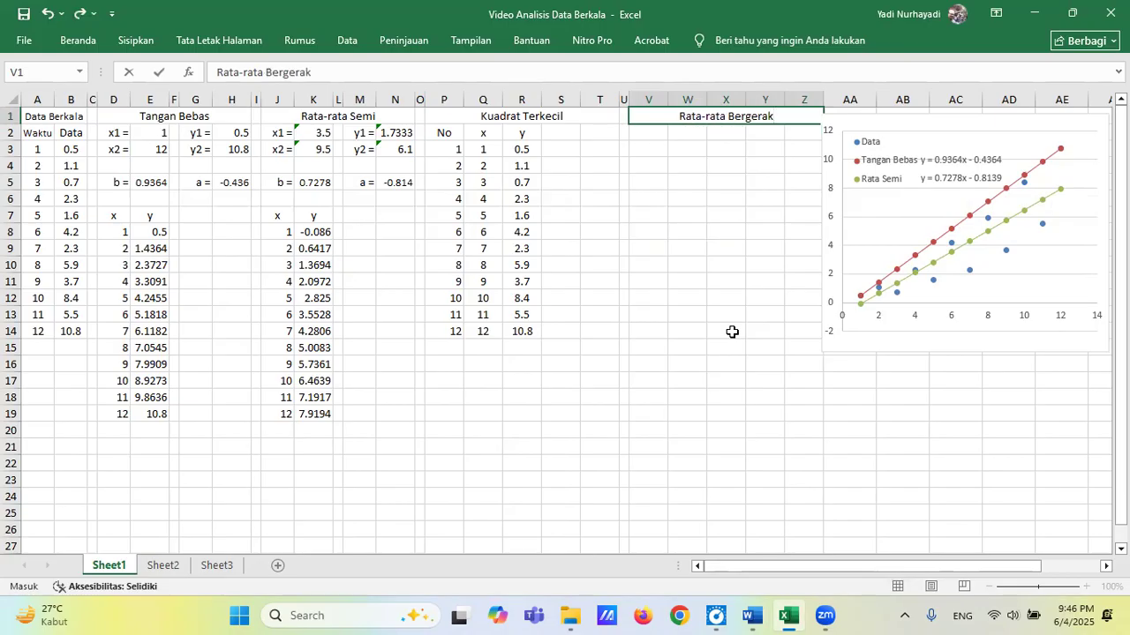
Enter the column headings x in V2 and y in W2 under Rata-rata Bergerak.
left_click(646, 133)
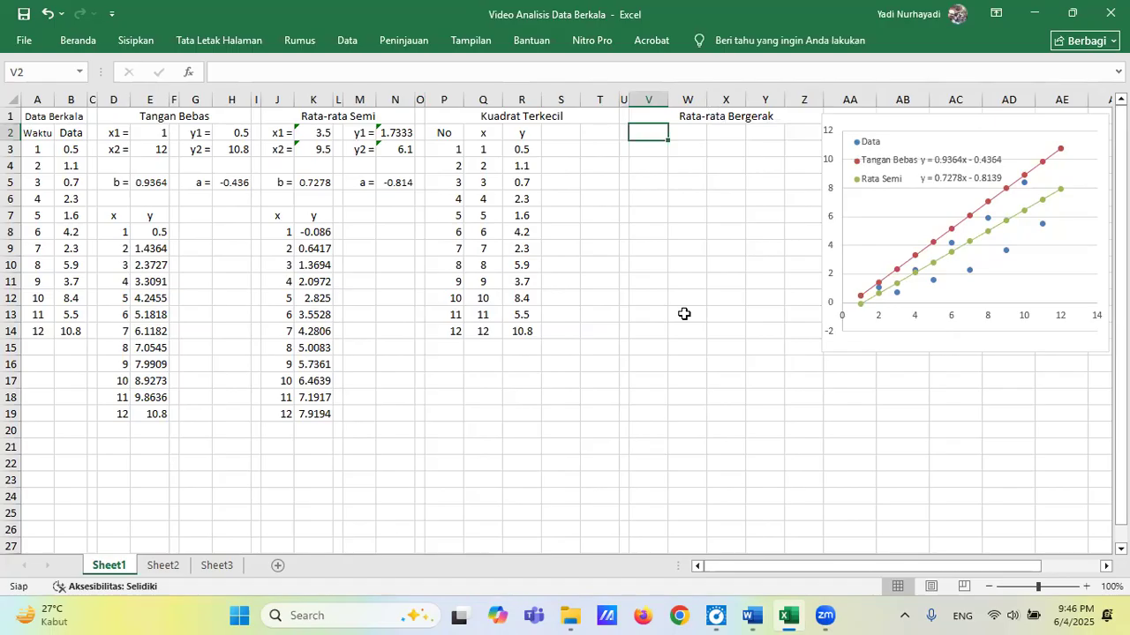
type("x")
key("Tab")
type("y")
key("Return")
key("Left")
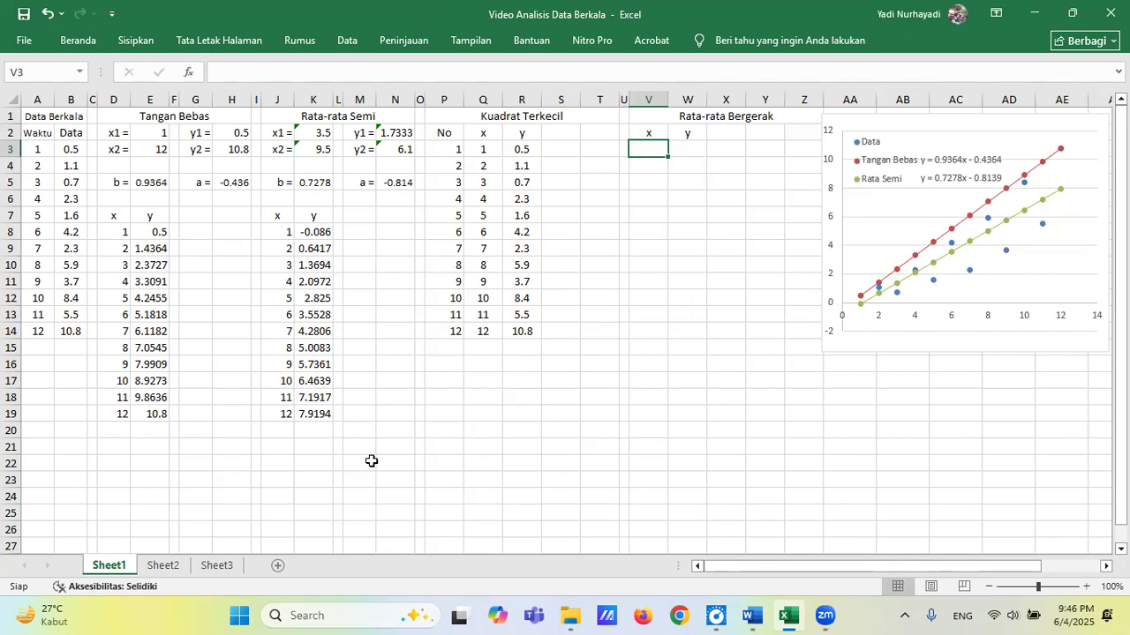
Link the Rata-rata Bergerak x column to the Waktu values with =A3 in V3, copied down through V14.
type("=")
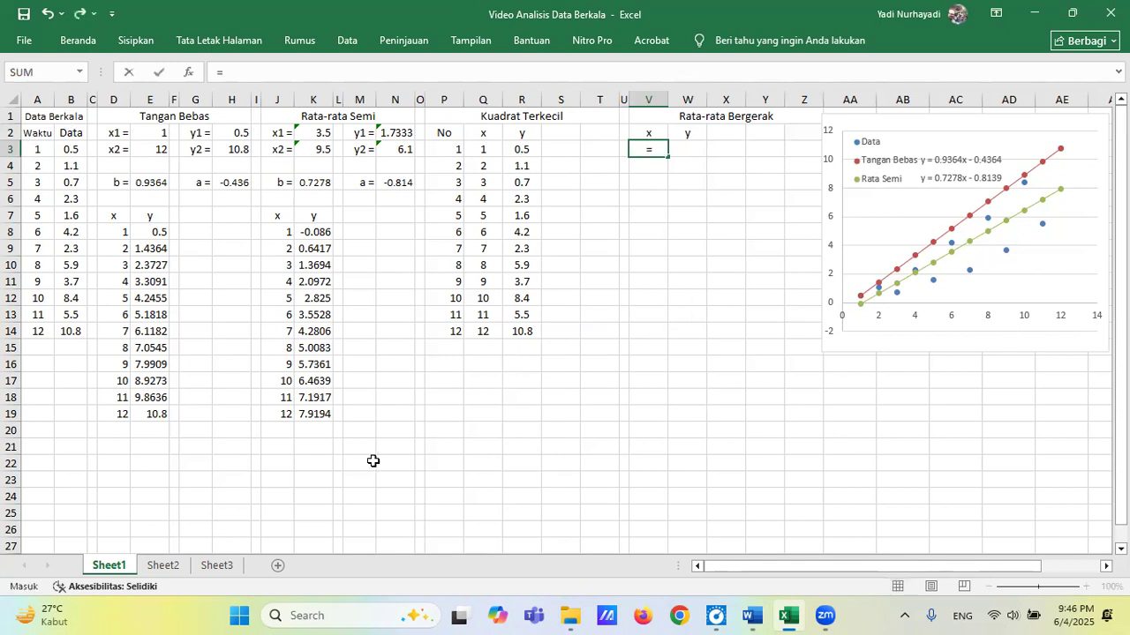
type("a")
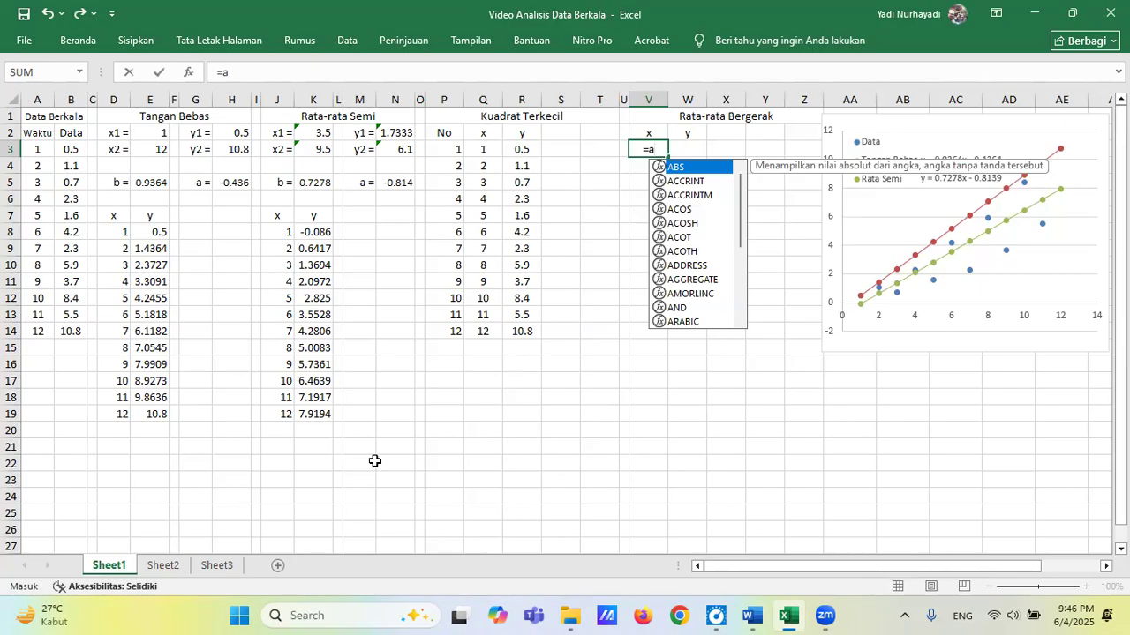
type("3")
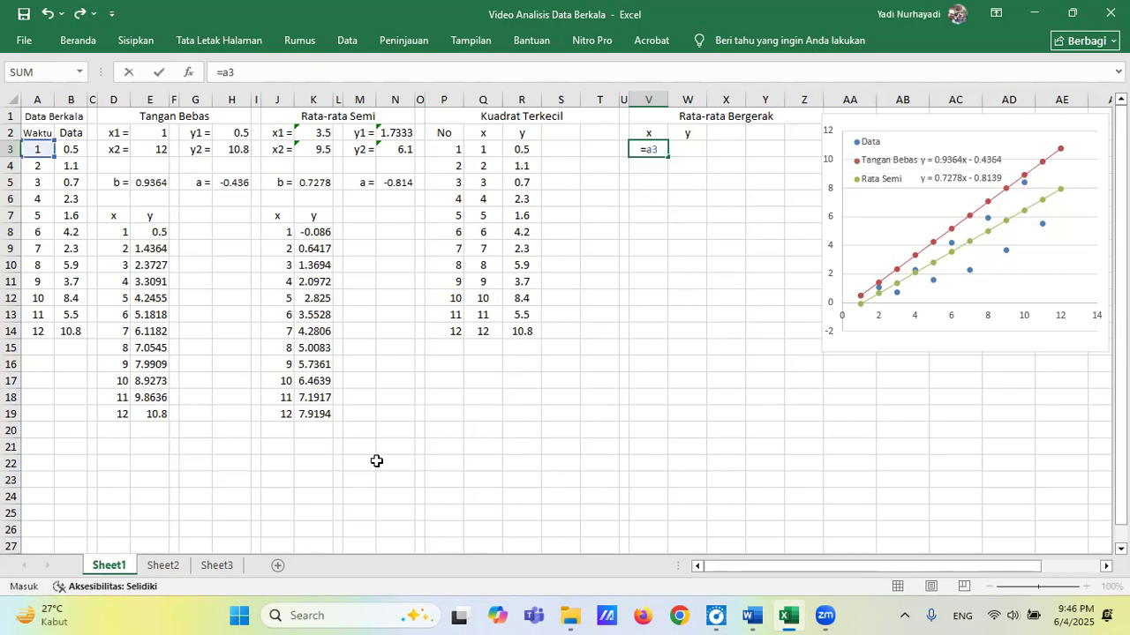
key("Return")
key("Up")
key("ctrl+c")
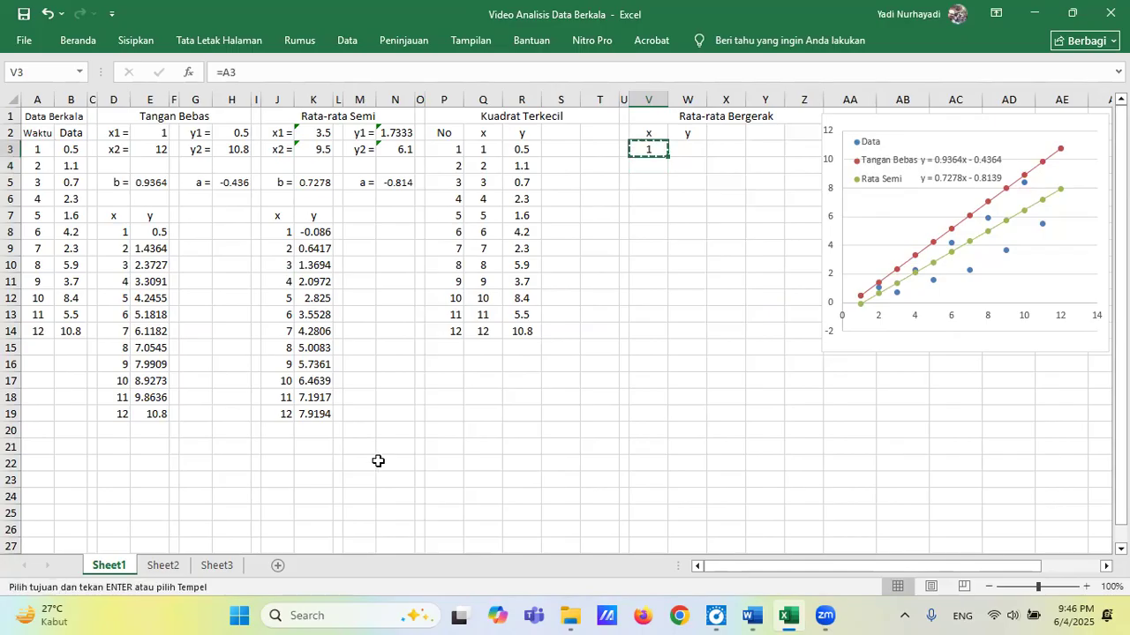
key("Down")
key("shift+Down")
key("shift+Down")
key("shift+Down")
key("shift+Down")
key("shift+Down")
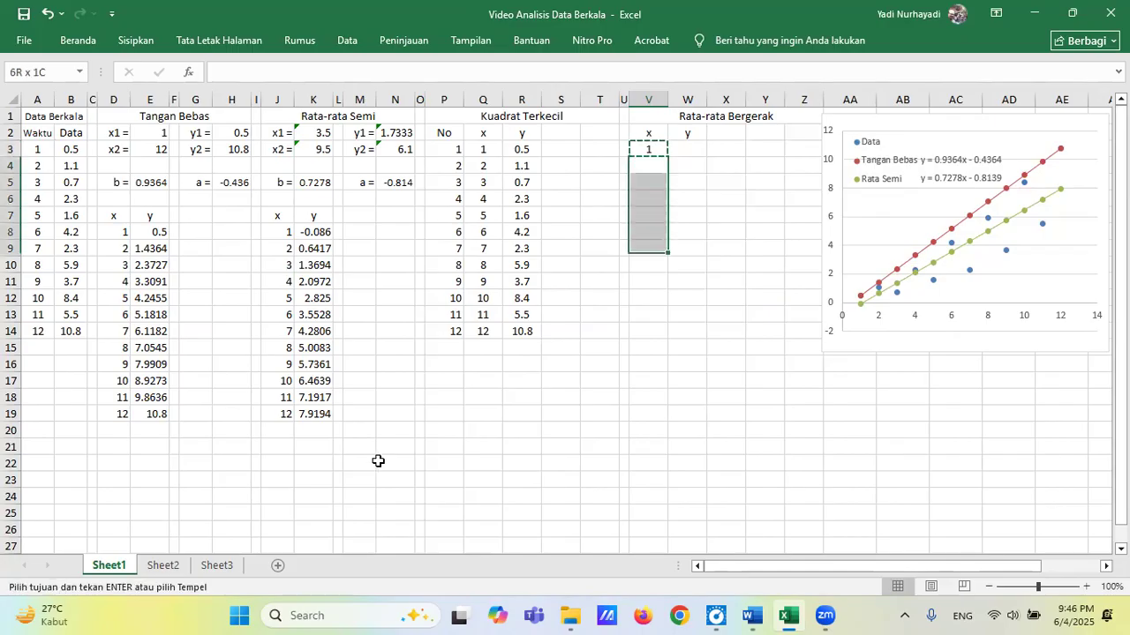
key("shift+Down")
key("shift+Down")
key("shift+Down")
key("shift+Down")
key("shift+Down")
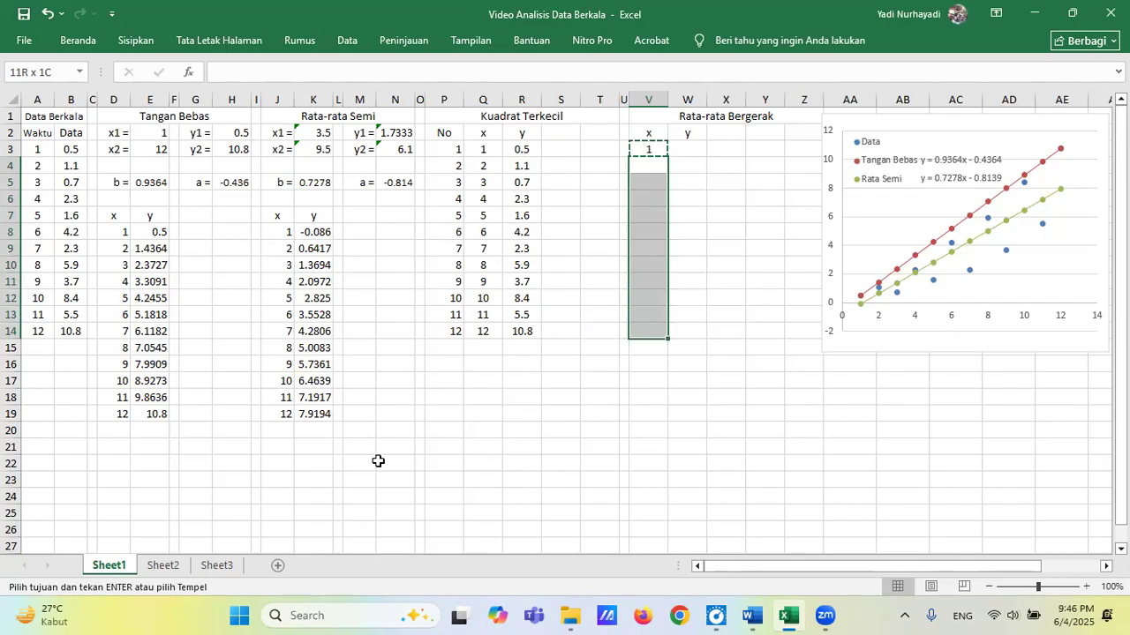
key("ctrl+v")
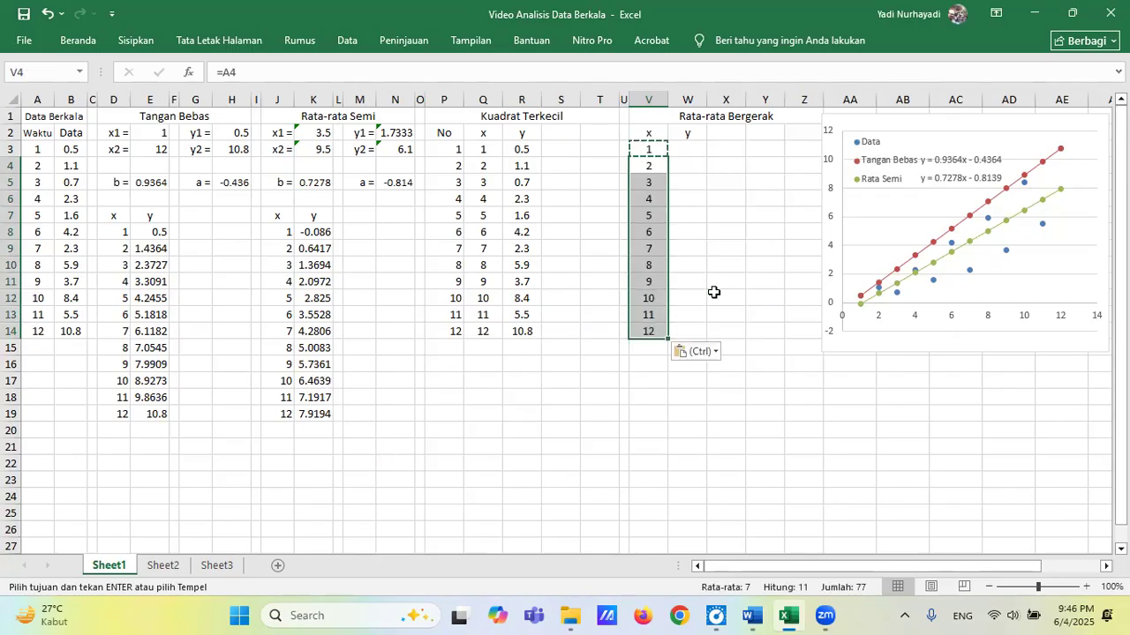
Link the Rata-rata Bergerak y column to the Data values with =B3 in W3, copied down through W14.
left_click(696, 152)
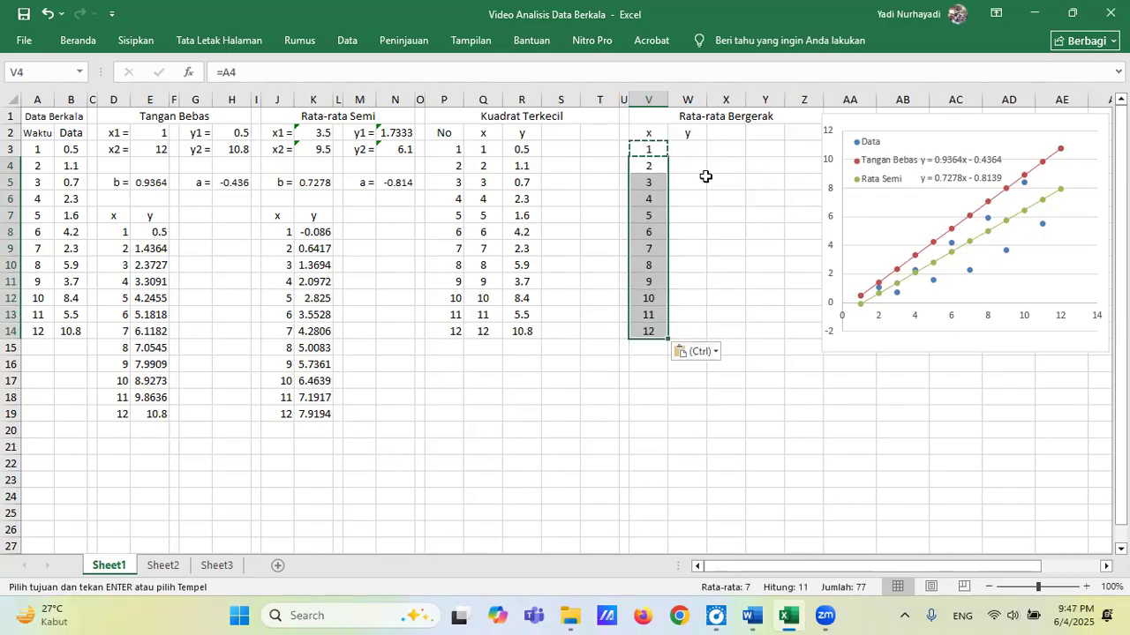
type("=")
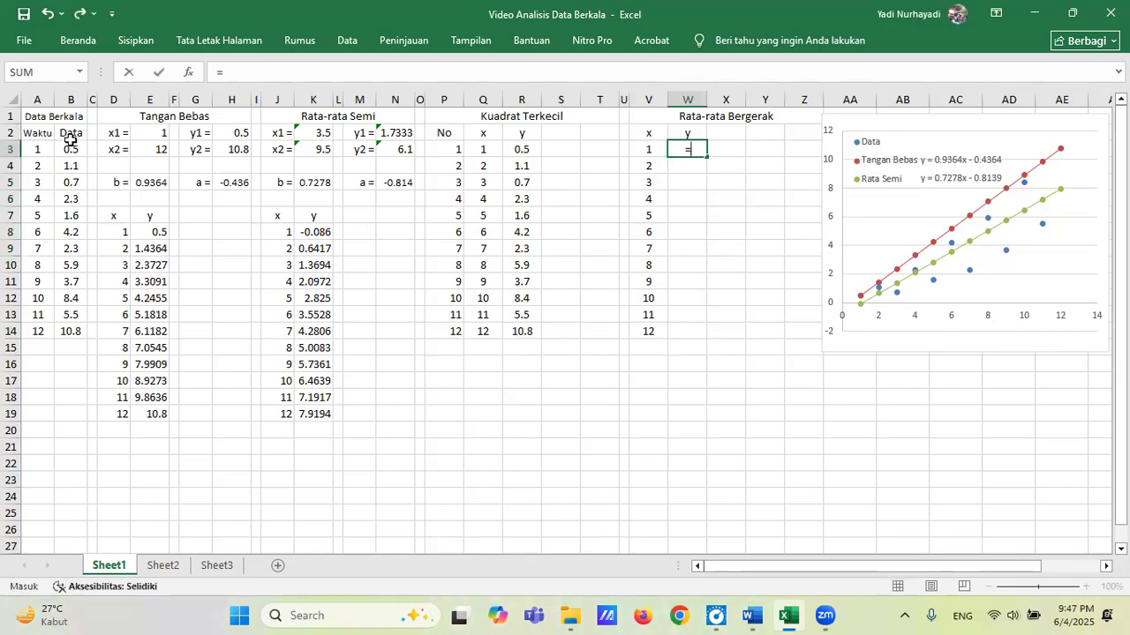
type("b3")
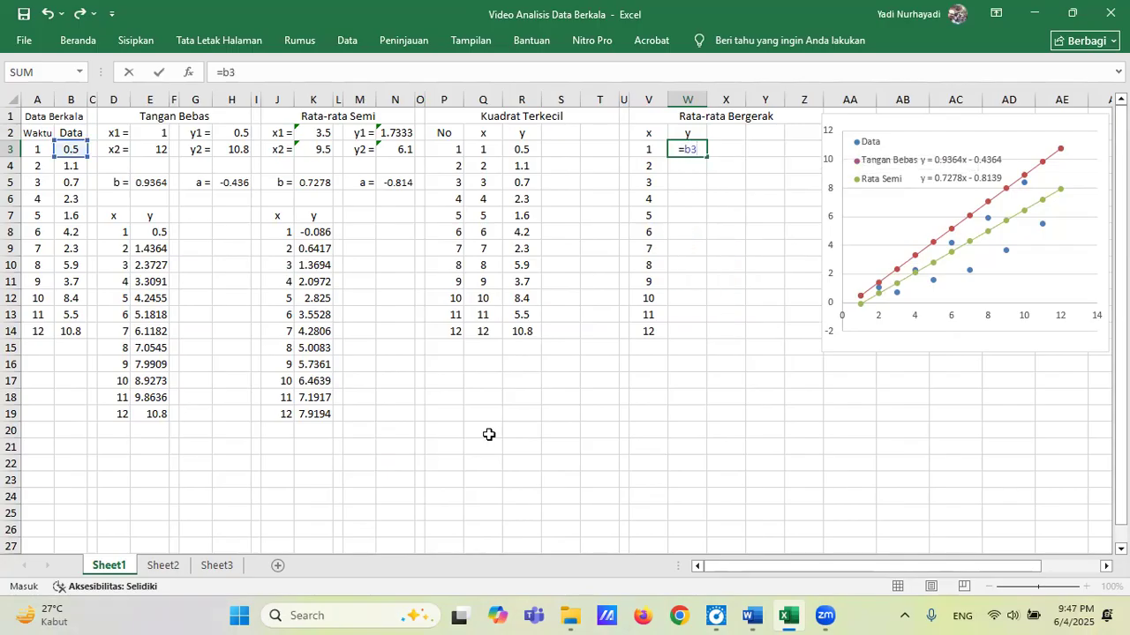
key("Return")
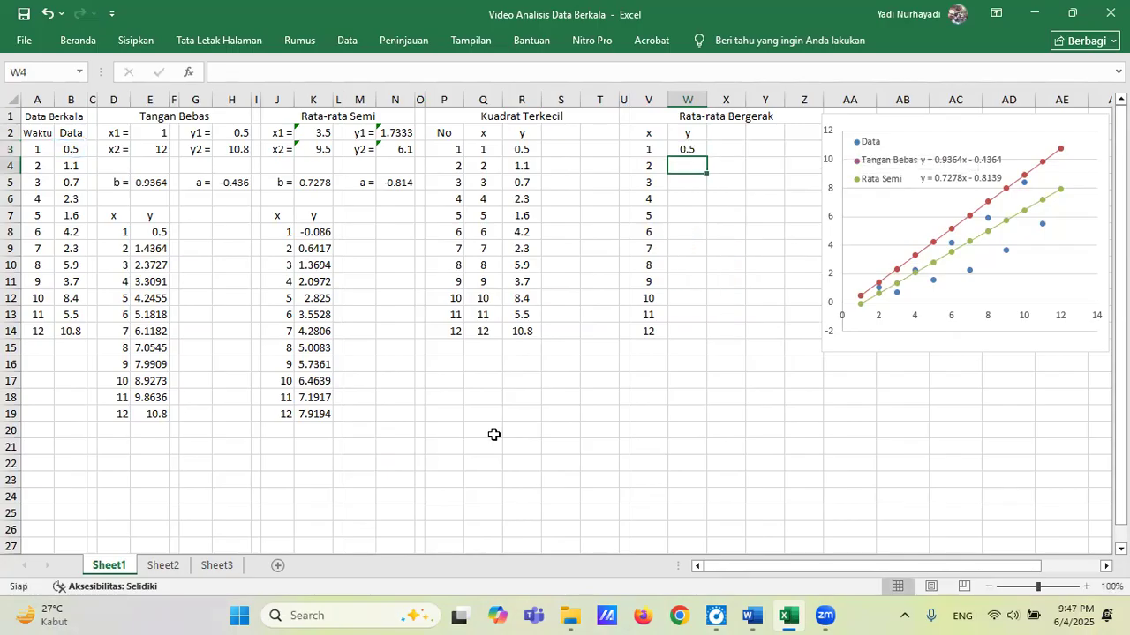
key("Up")
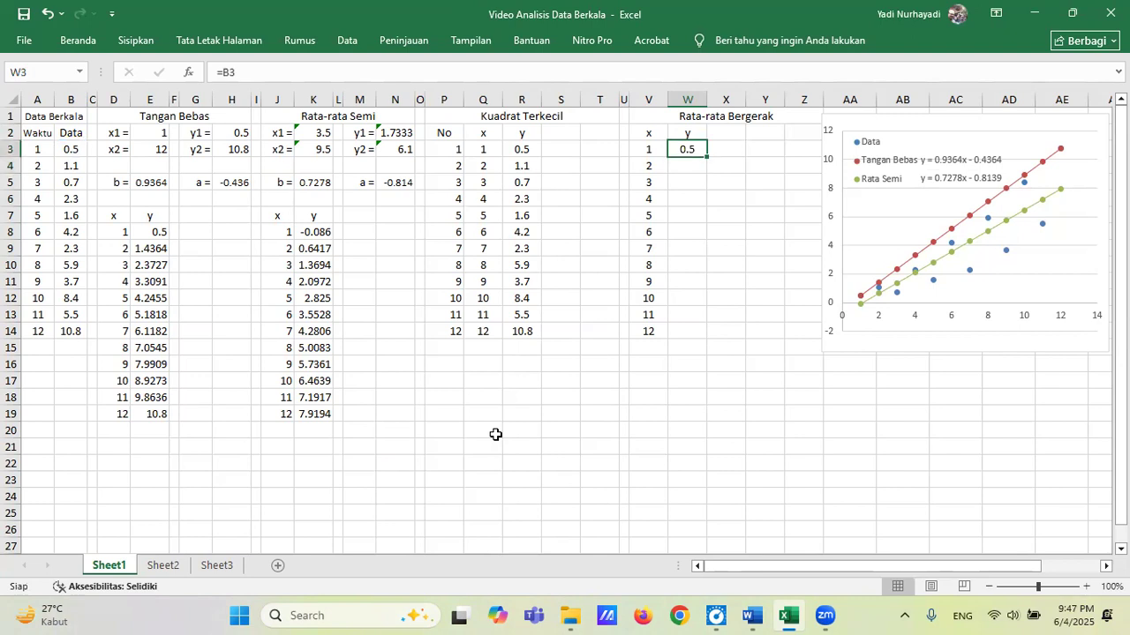
key("ctrl+c")
key("Down")
key("shift+Down")
key("shift+Down")
key("shift+Down")
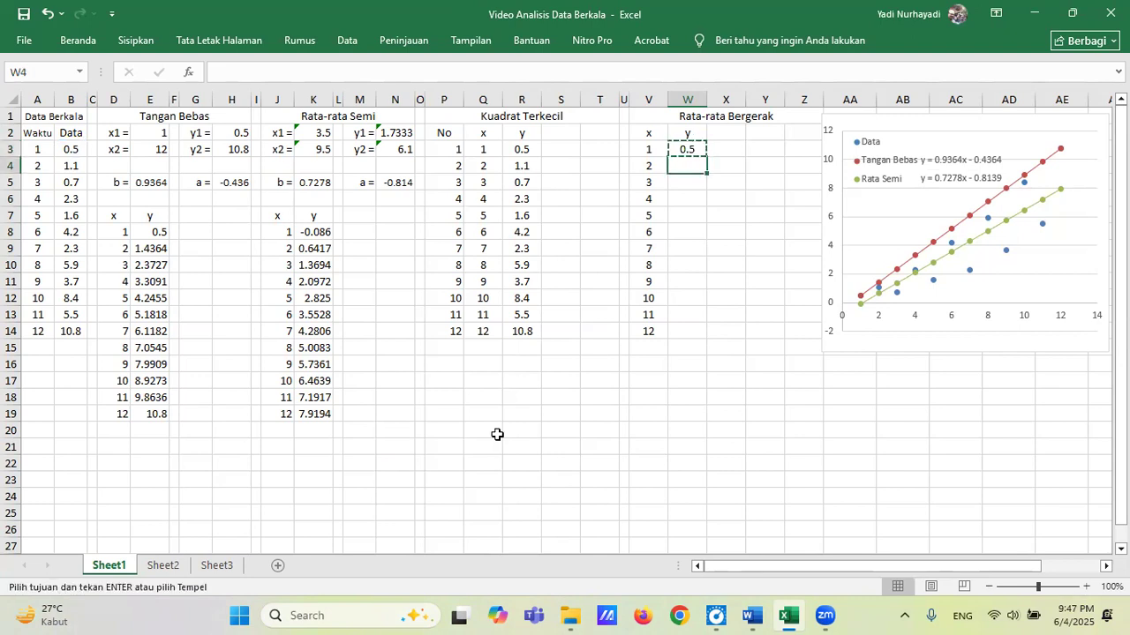
key("shift+Down")
key("shift+Down")
key("shift+Down")
key("shift+Down")
key("shift+Down")
key("shift+Down")
key("shift+Down")
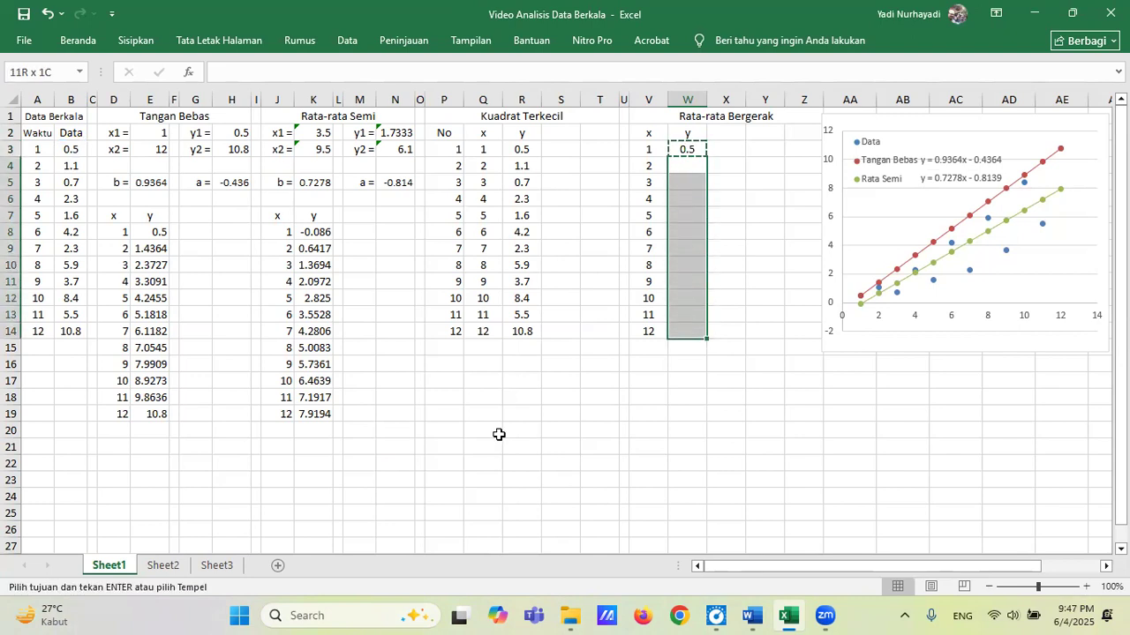
key("ctrl+v")
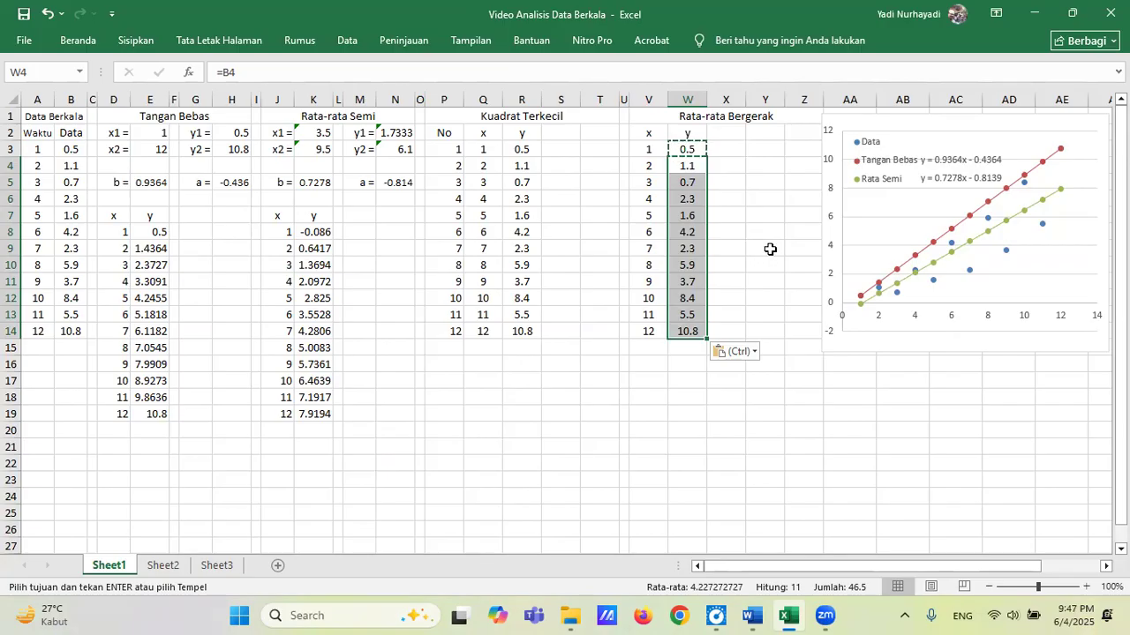
key("Escape")
Switch to File Explorer and open the Word document Modul A Statistika from the Belajar Statistika folder under Penelitian.
left_click(559, 131)
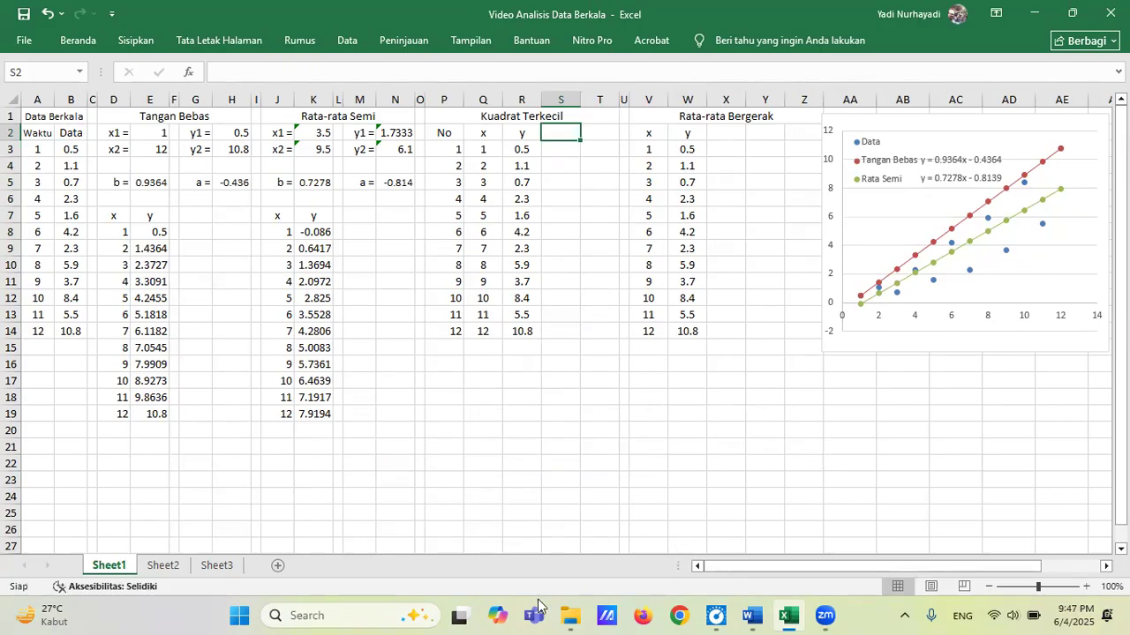
mouse_move(571, 616)
left_click(510, 521)
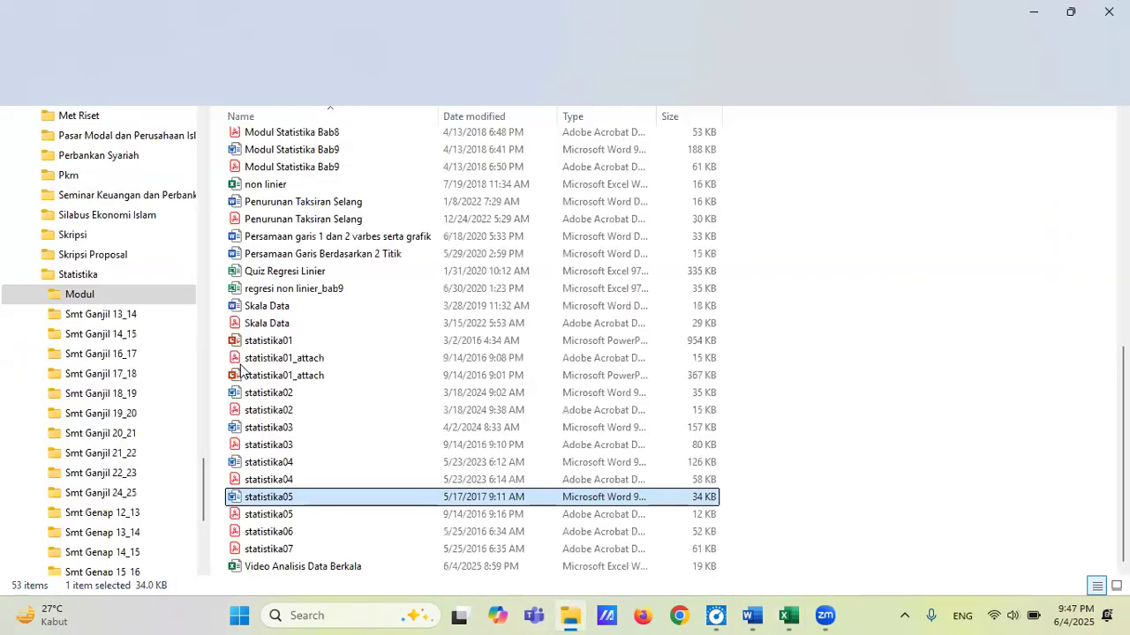
left_click_drag(203, 488, 217, 362)
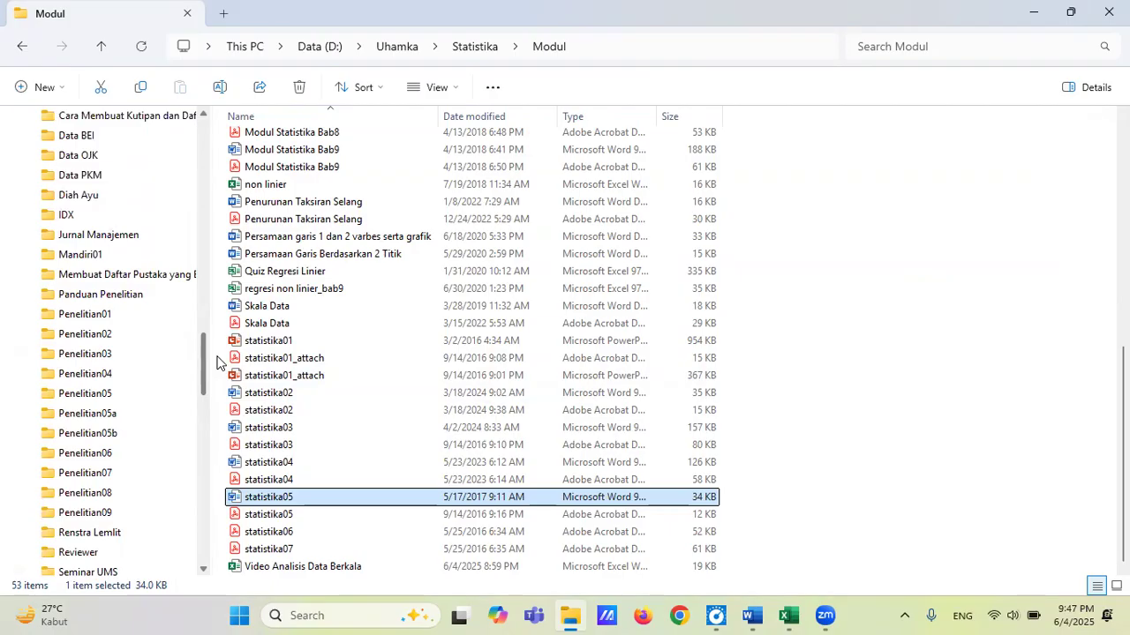
left_click_drag(217, 362, 218, 350)
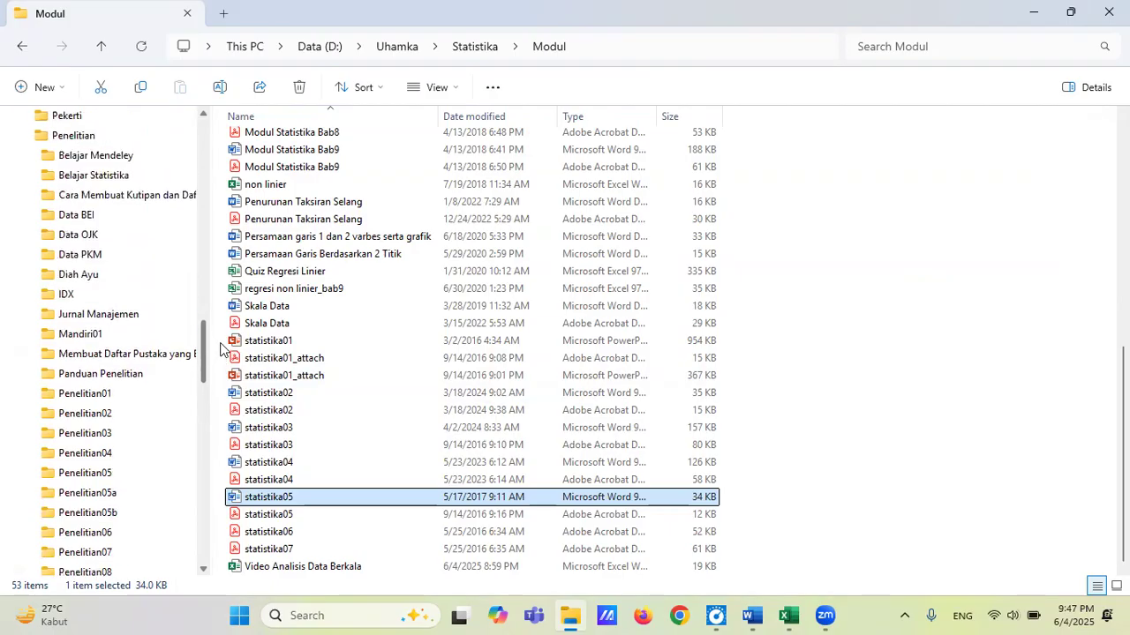
left_click(122, 178)
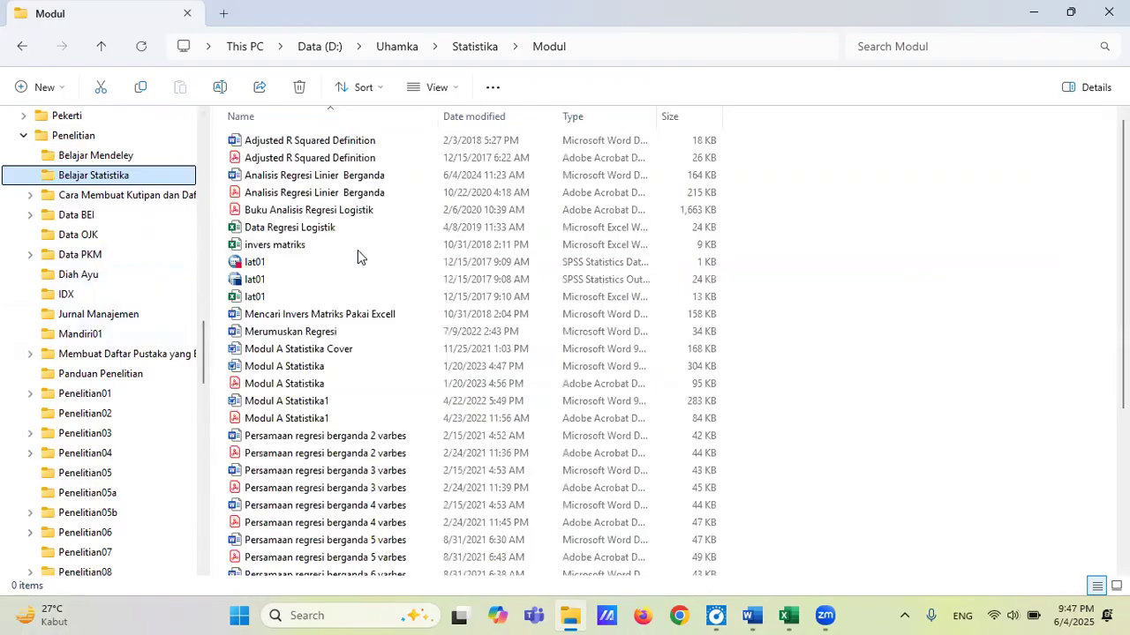
left_click(300, 368)
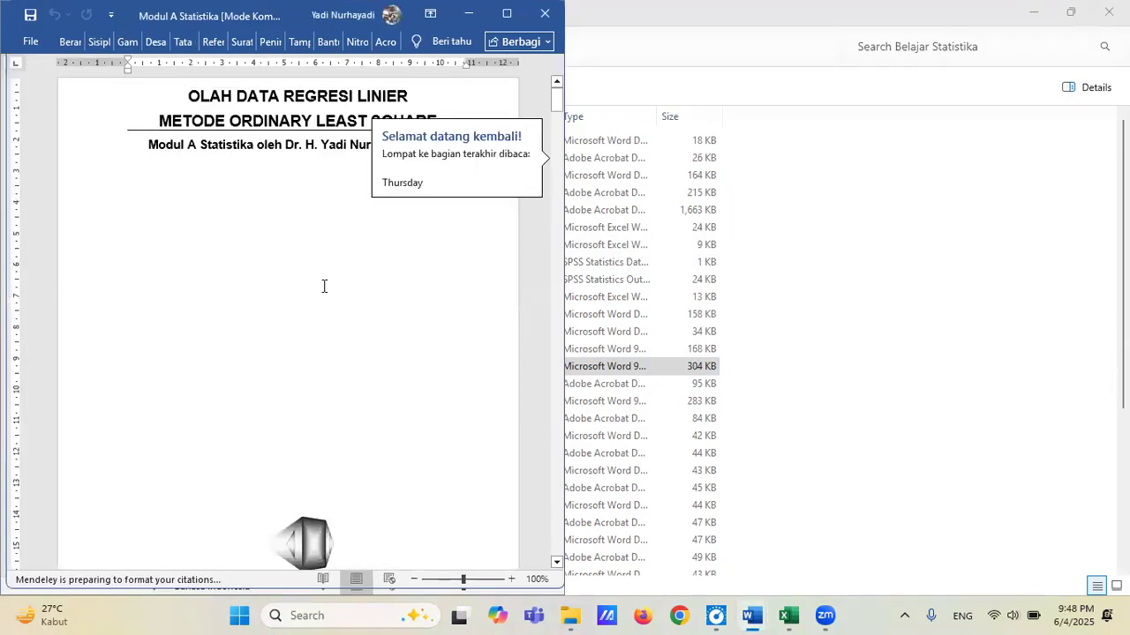
Read the Regresi Linier Sederhana section of the document, examining the line equation and the formulas for b and a.
scroll(323, 286, "down", 15)
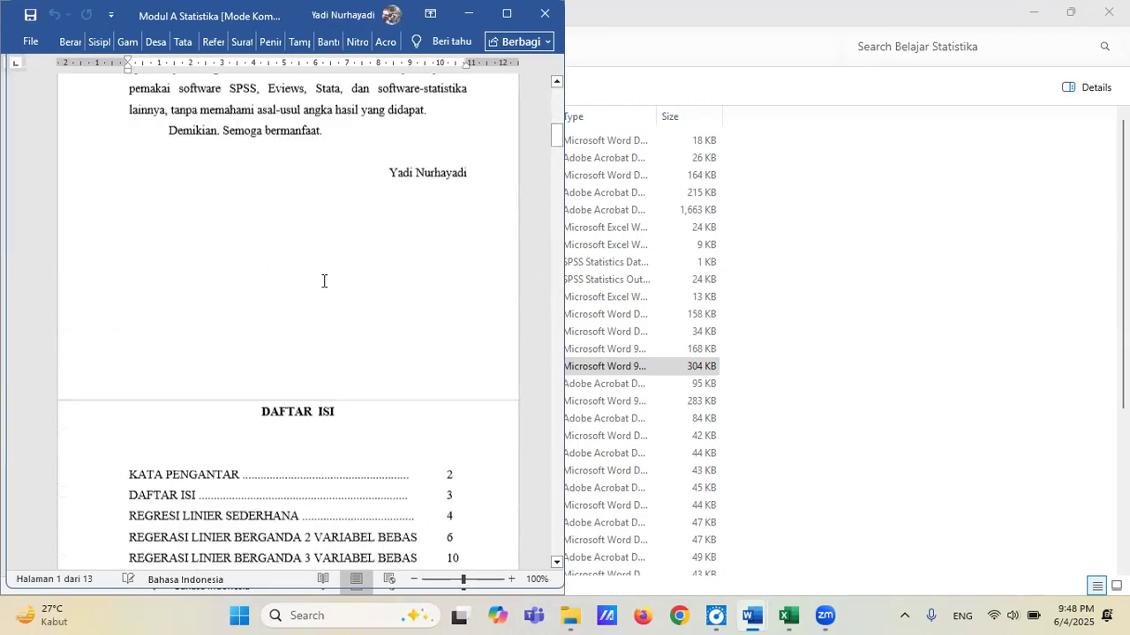
scroll(323, 281, "down", 10)
scroll(323, 281, "down", 3)
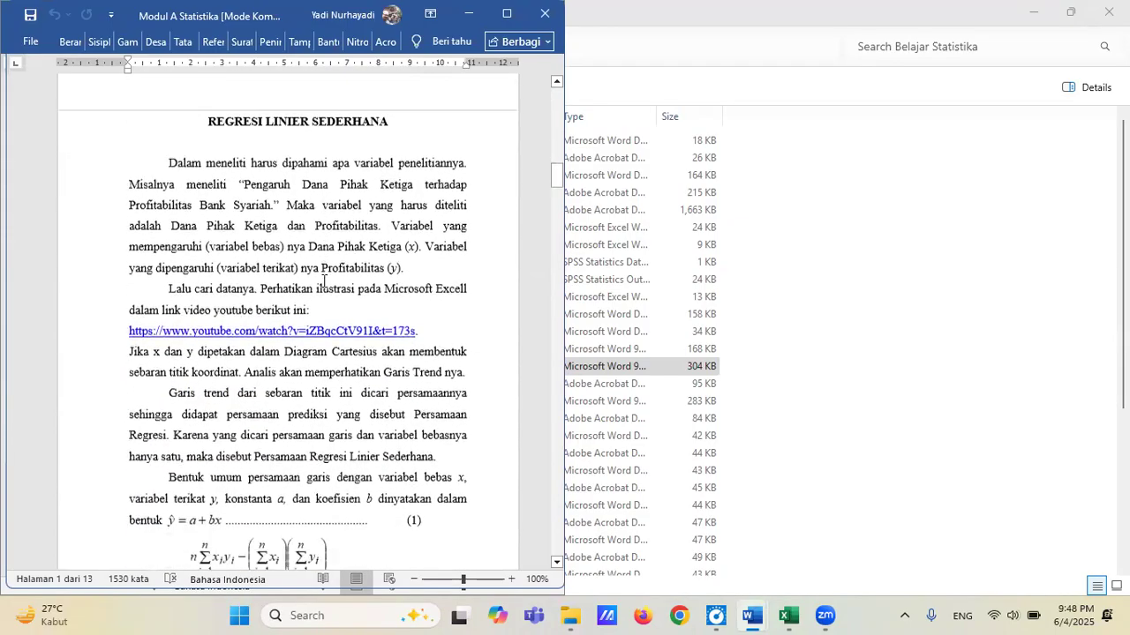
scroll(323, 280, "down", 2)
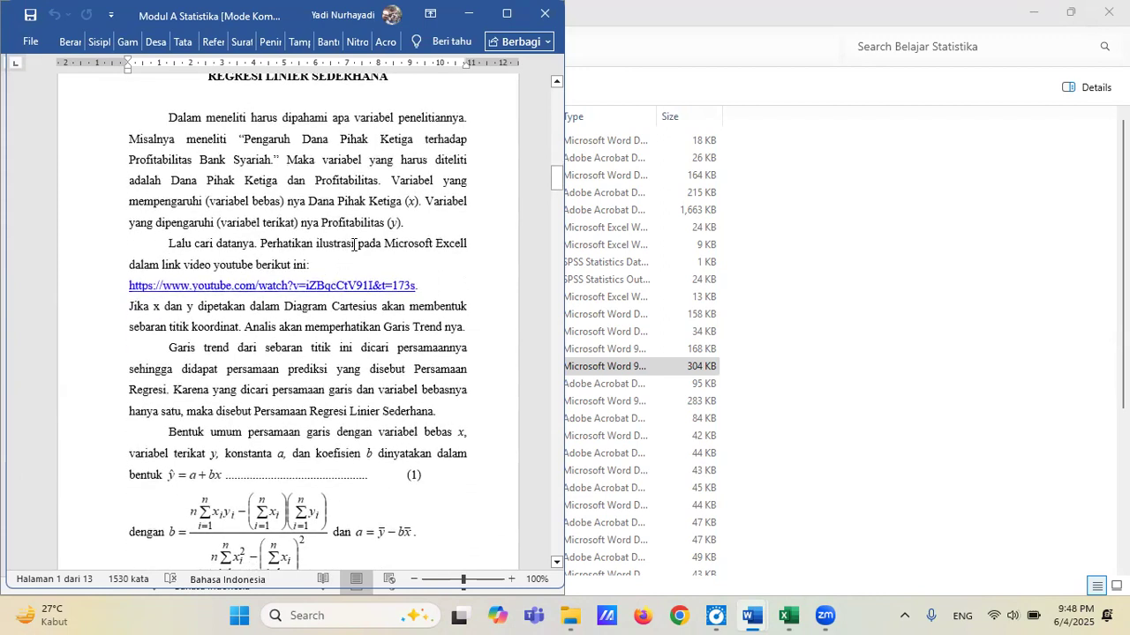
scroll(353, 245, "up", 1)
scroll(353, 244, "down", 1)
scroll(371, 351, "down", 1)
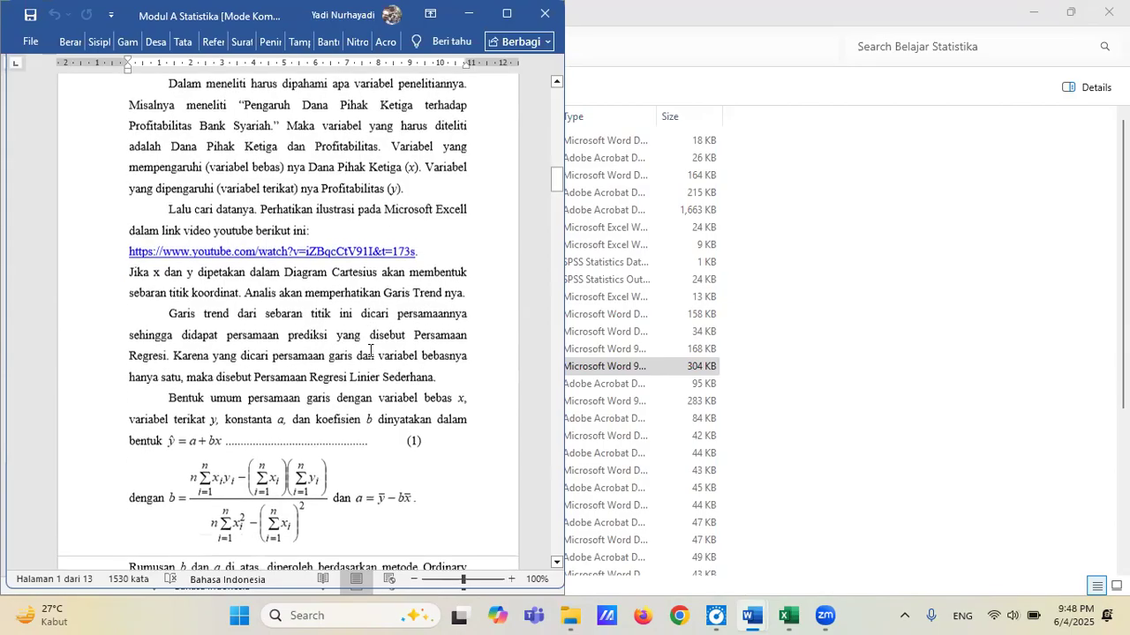
scroll(371, 351, "down", 2)
scroll(370, 351, "up", 1)
scroll(371, 351, "up", 1)
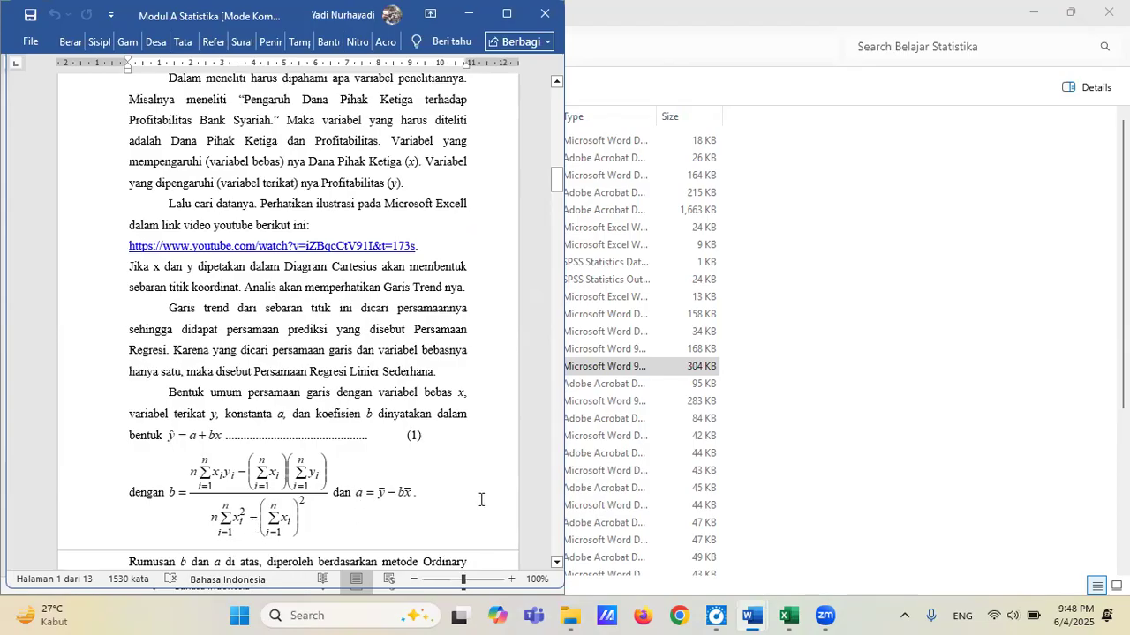
Enlarge the document to 120% and bring the full formulas for b and a into view.
left_click(511, 580)
left_click(512, 579)
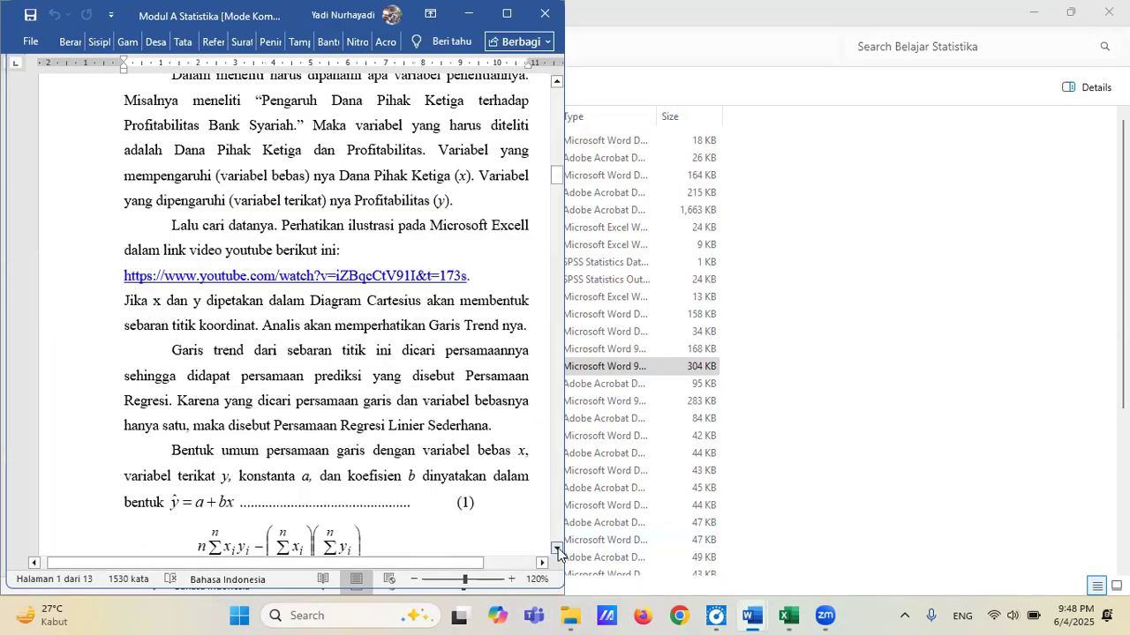
left_click(557, 550)
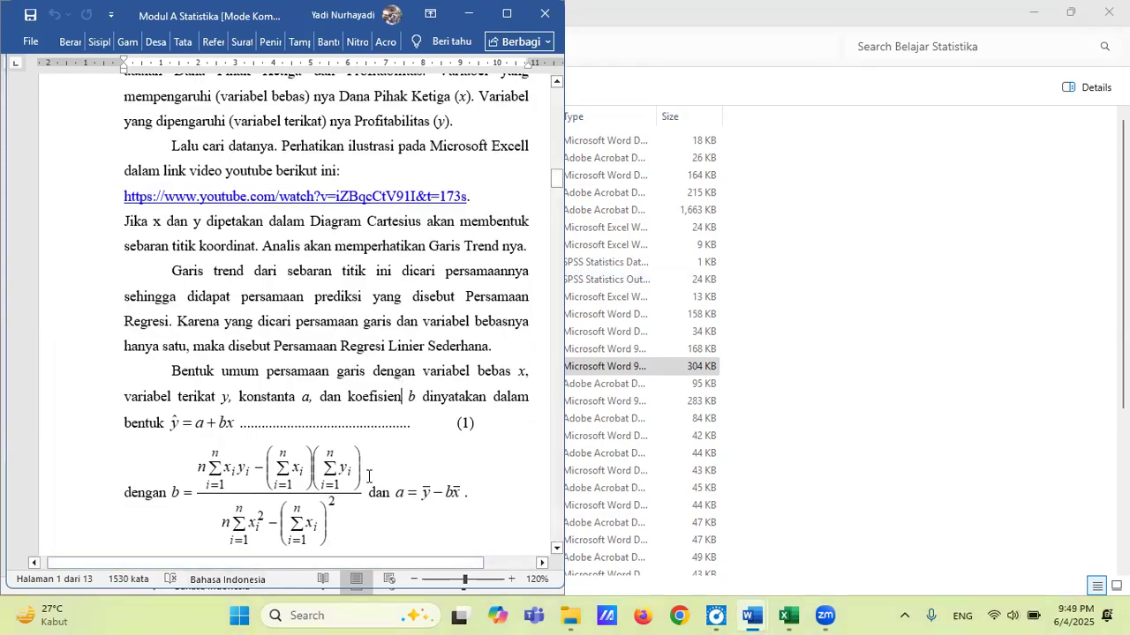
left_click_drag(334, 565, 390, 564)
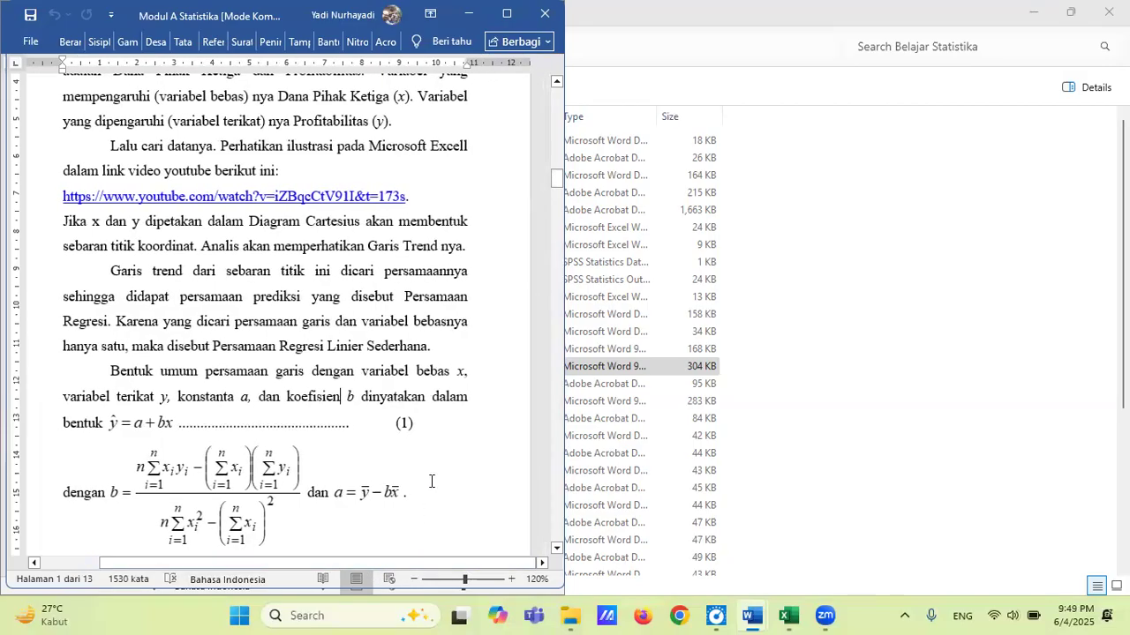
mouse_move(788, 616)
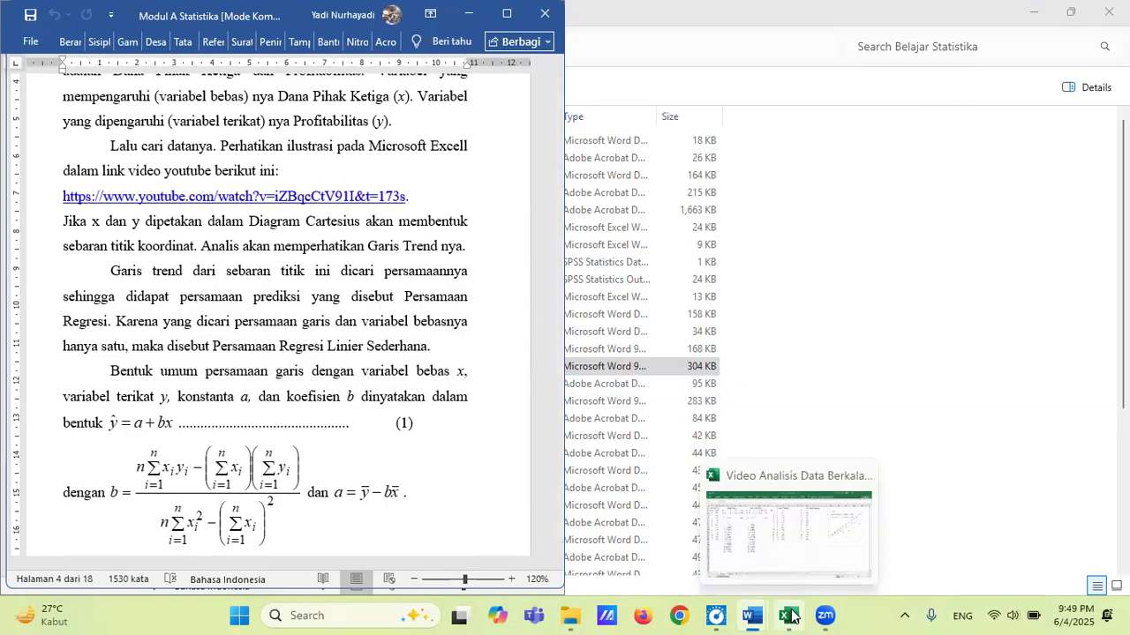
Switch to the Video Analisis Data Berkala workbook, place it beside the Modul A Statistika document, and widen the workbook's share of the screen.
left_click(790, 616)
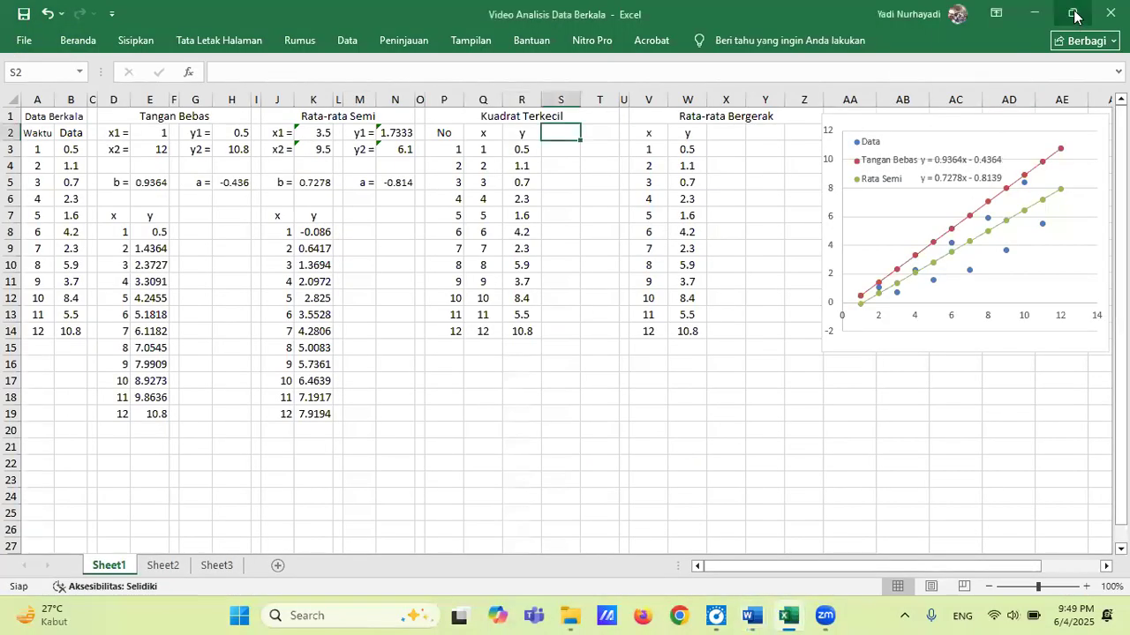
mouse_move(1074, 15)
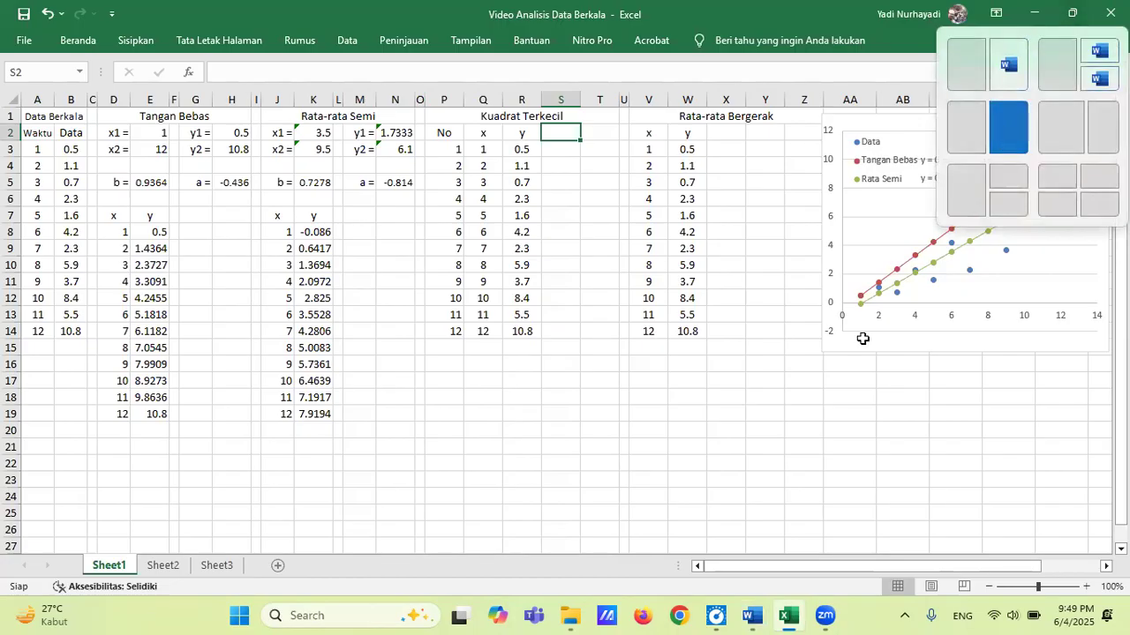
left_click(1009, 127)
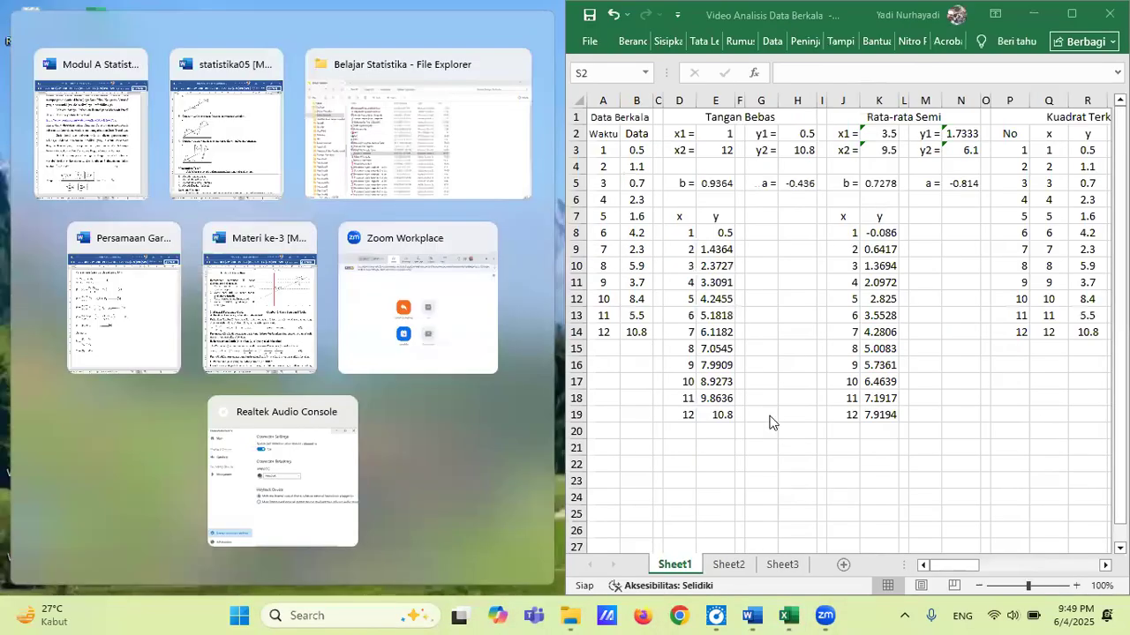
key("Return")
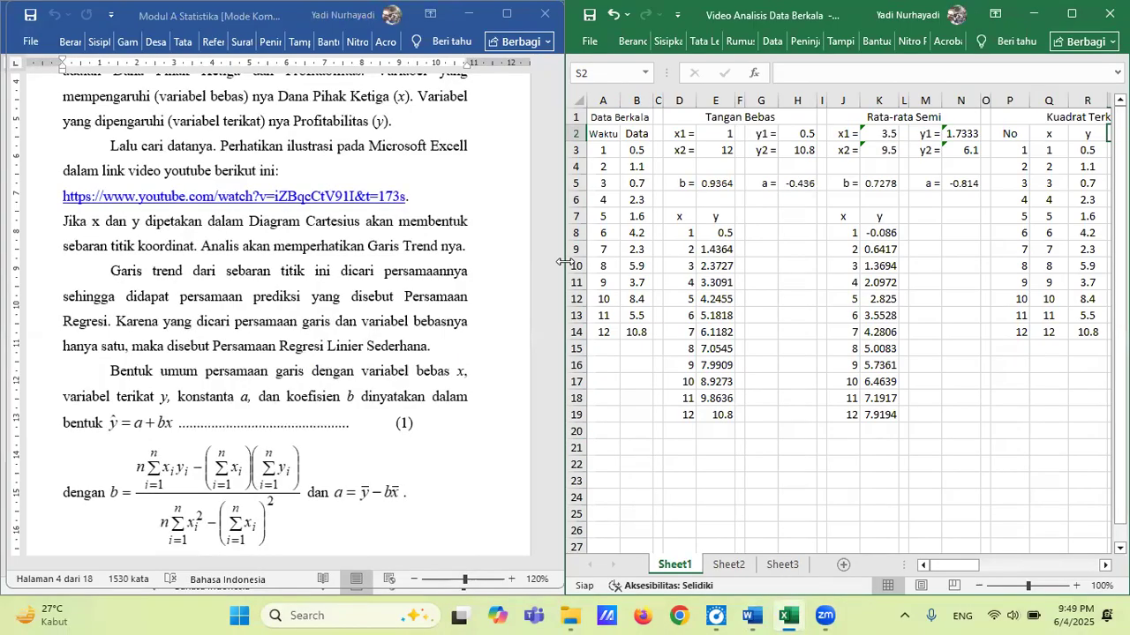
left_click_drag(565, 262, 418, 255)
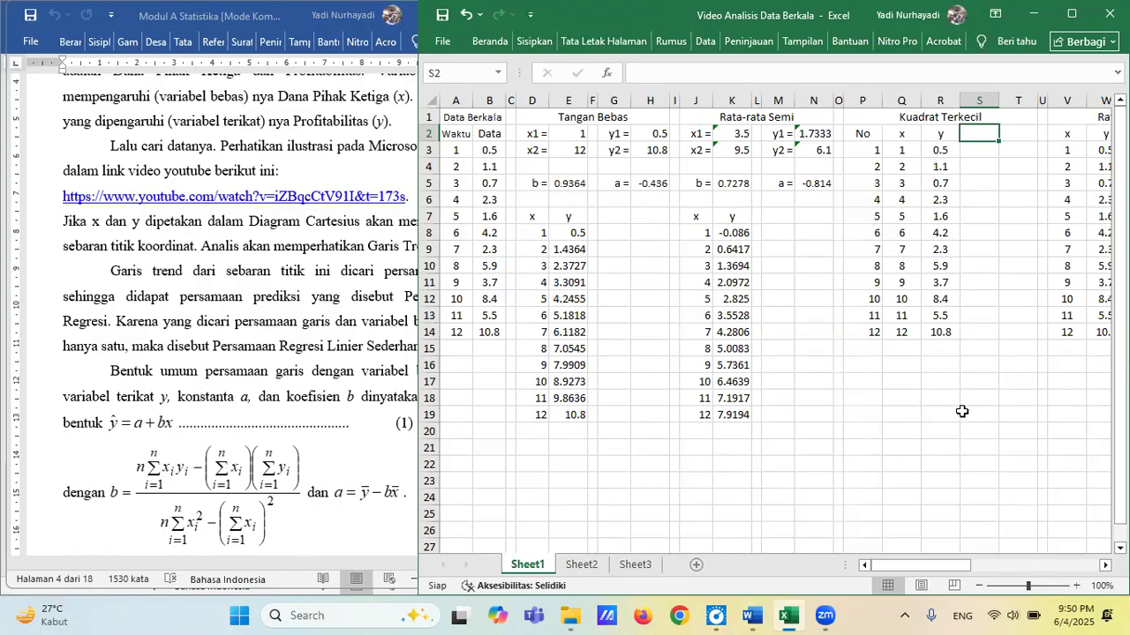
Add the column headings x^2 in S2 and xy in T2 of the Kuadrat Terkecil table.
type("x")
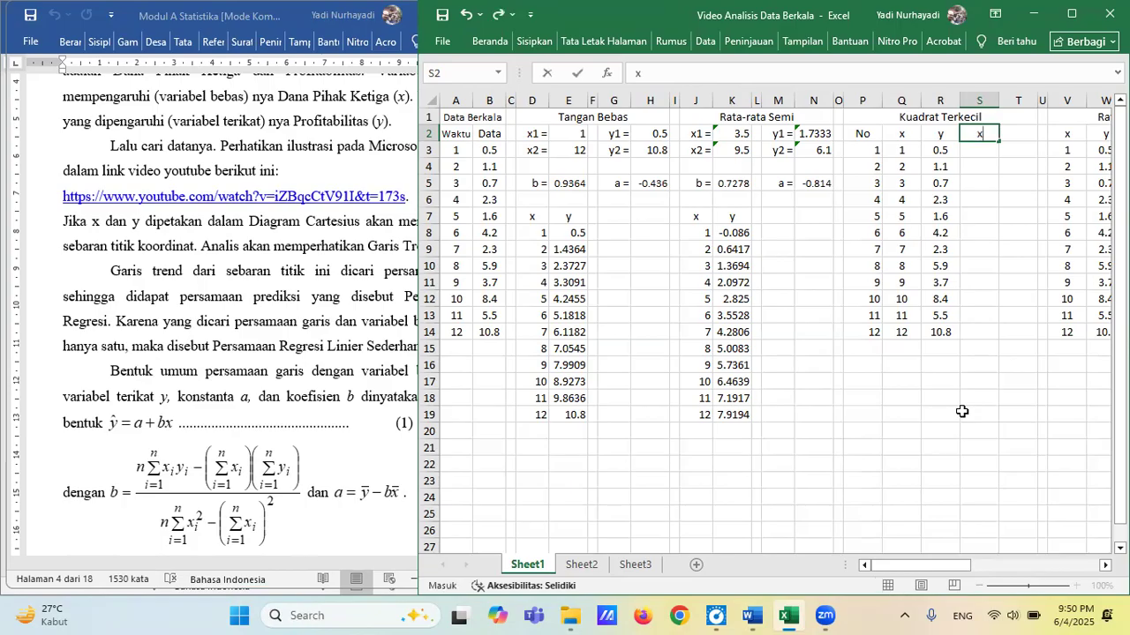
type("^2")
key("Tab")
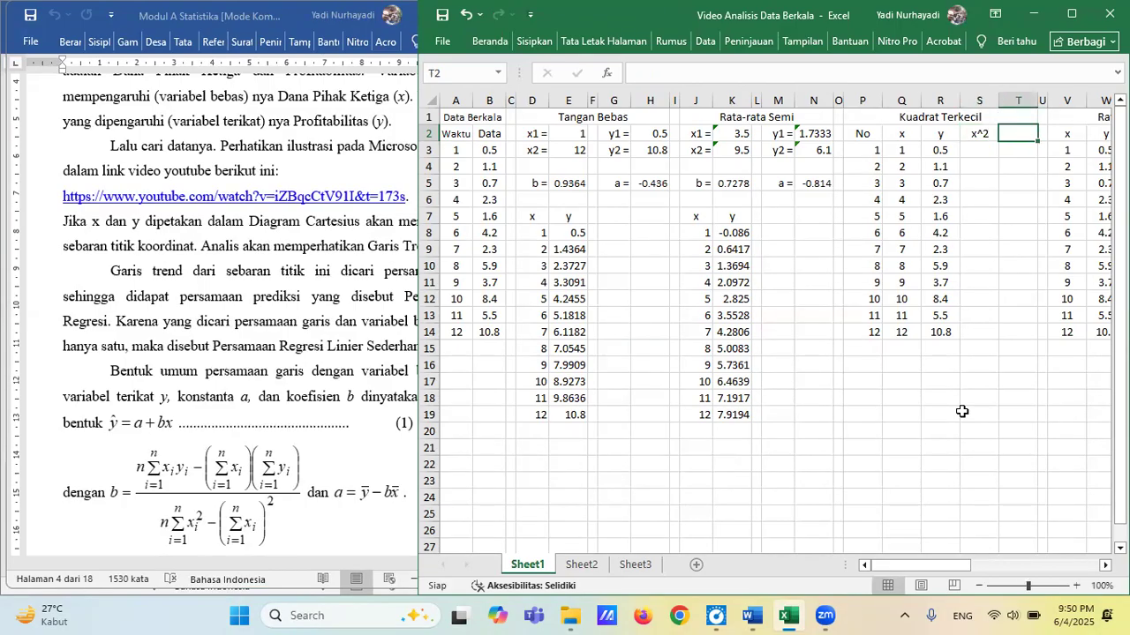
type("xy")
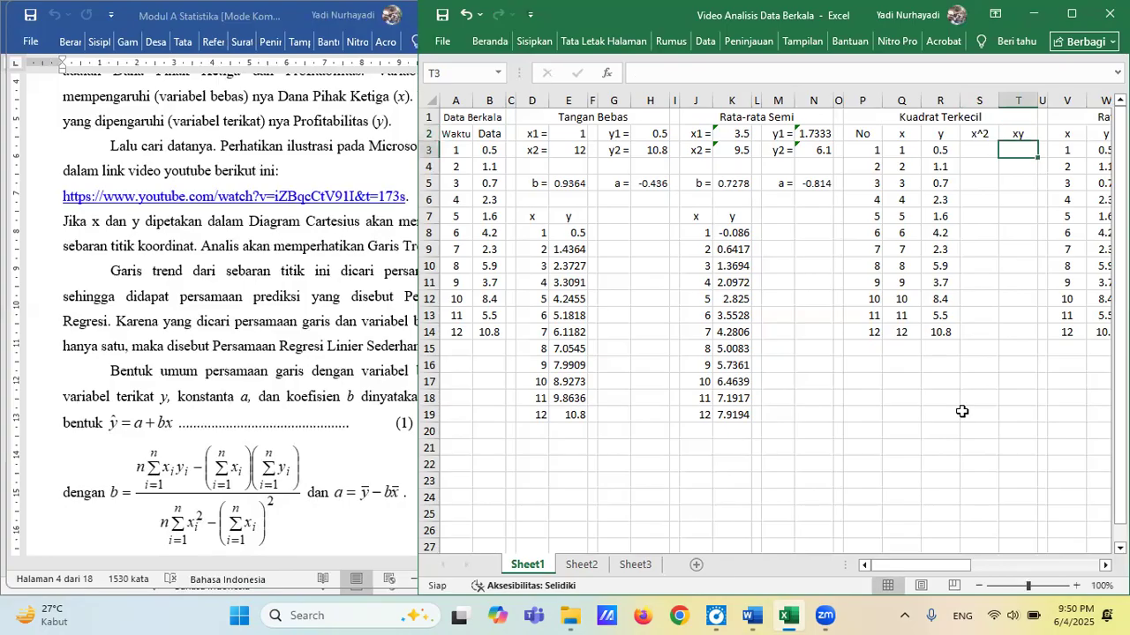
key("Left")
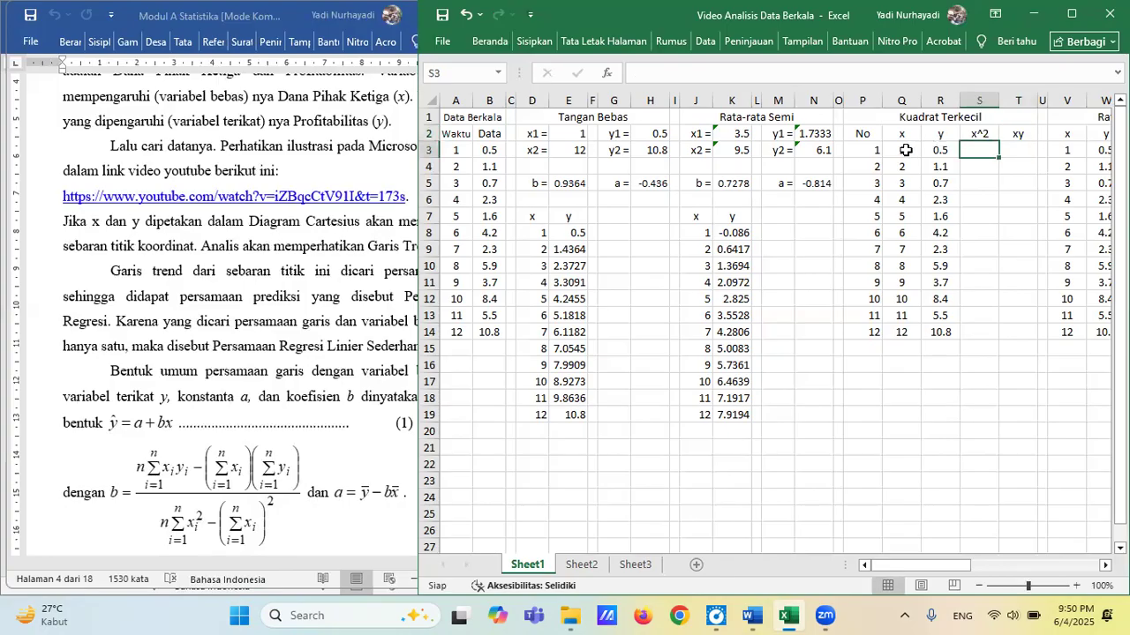
Calculate the first squared x value in S3 with the formula =Q3^2.
type("=")
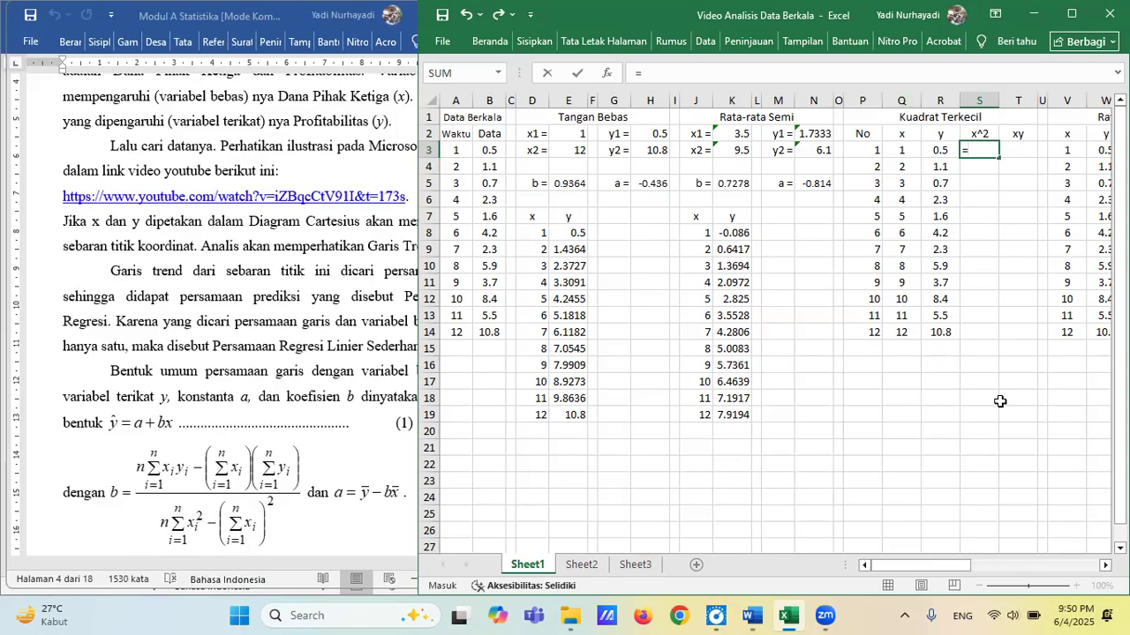
type("q3")
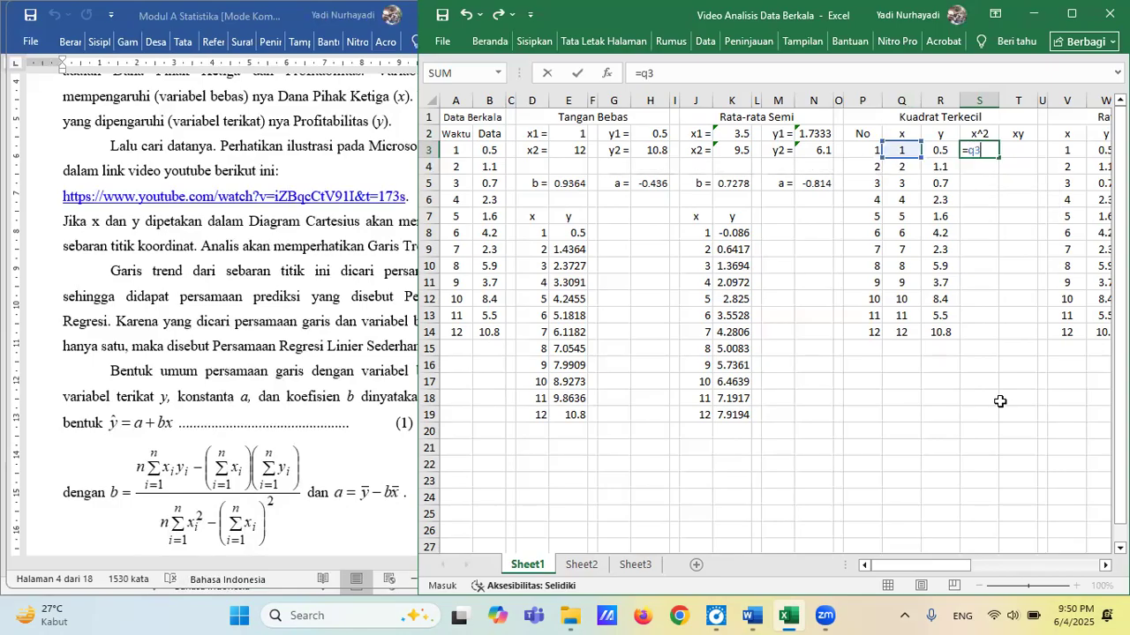
type("^2")
key("Return")
Copy the x^2 formula from S3 down through S14.
key("Up")
key("ctrl+c")
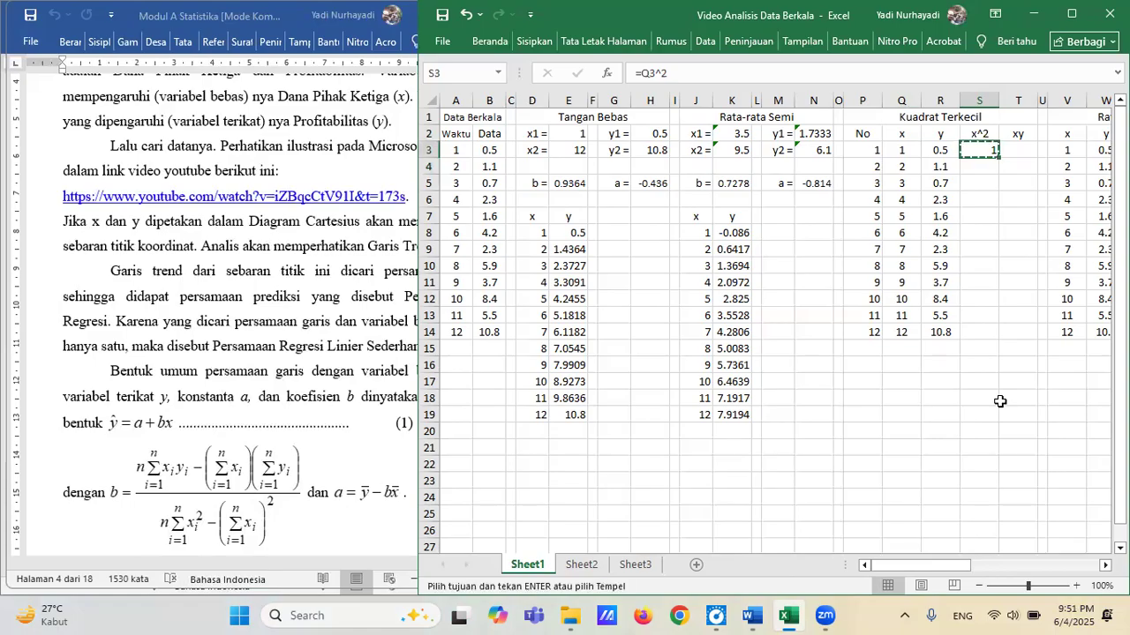
key("Down")
key("shift+Down")
key("shift+Down")
key("shift+Down")
key("shift+Down")
key("shift+Down")
key("shift+Down")
key("shift+Down")
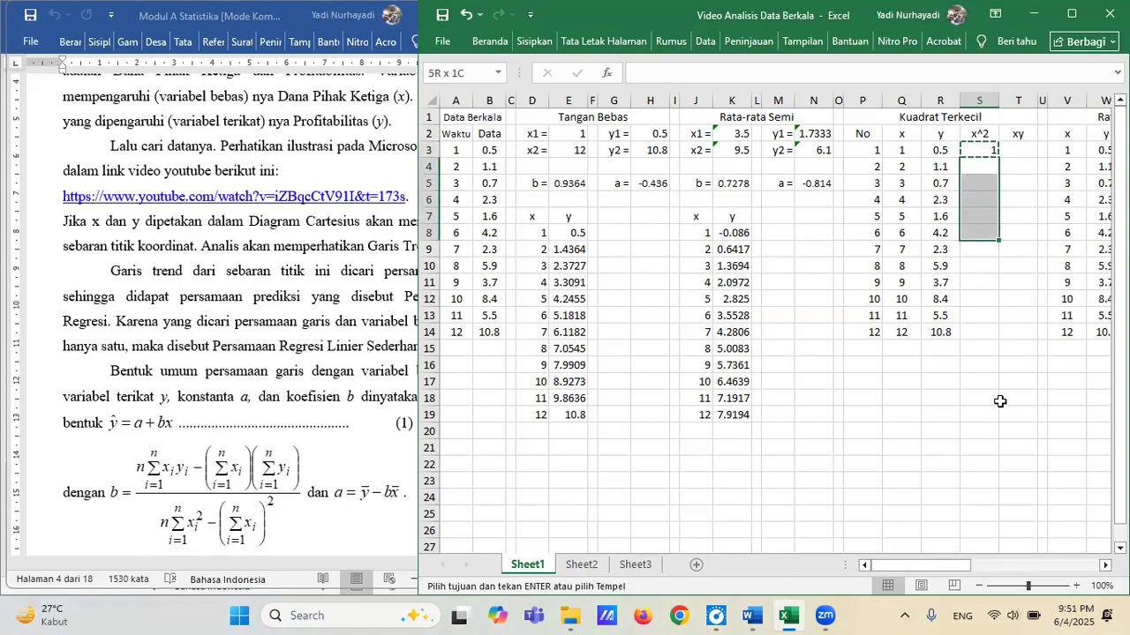
key("shift+Down")
key("shift+Down")
key("shift+Down")
key("ctrl+v")
key("ctrl")
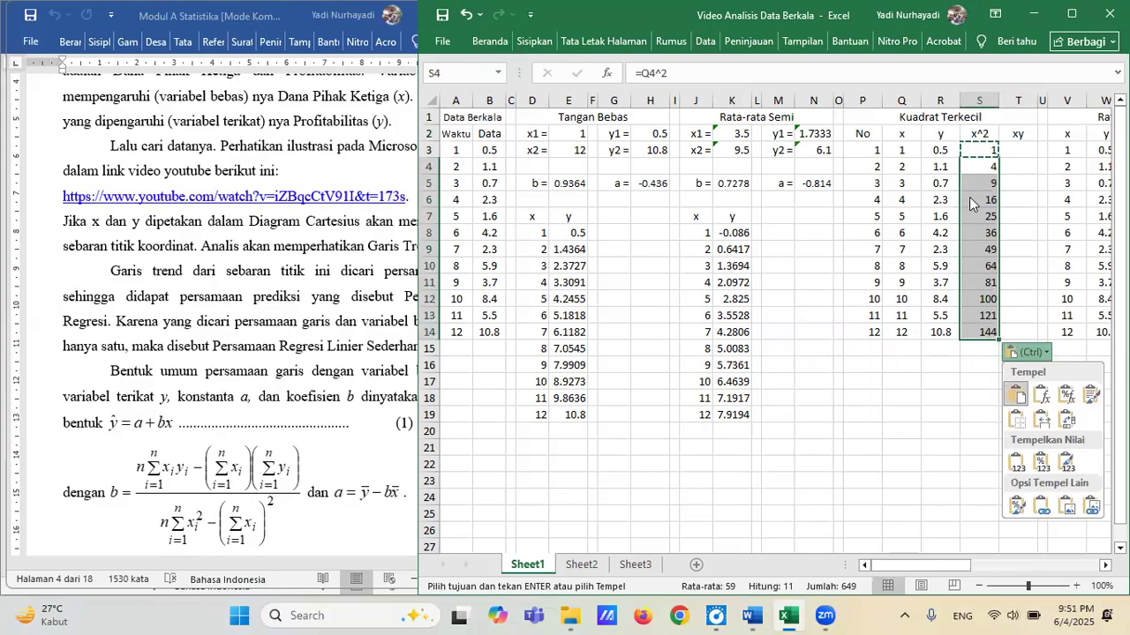
key("Escape")
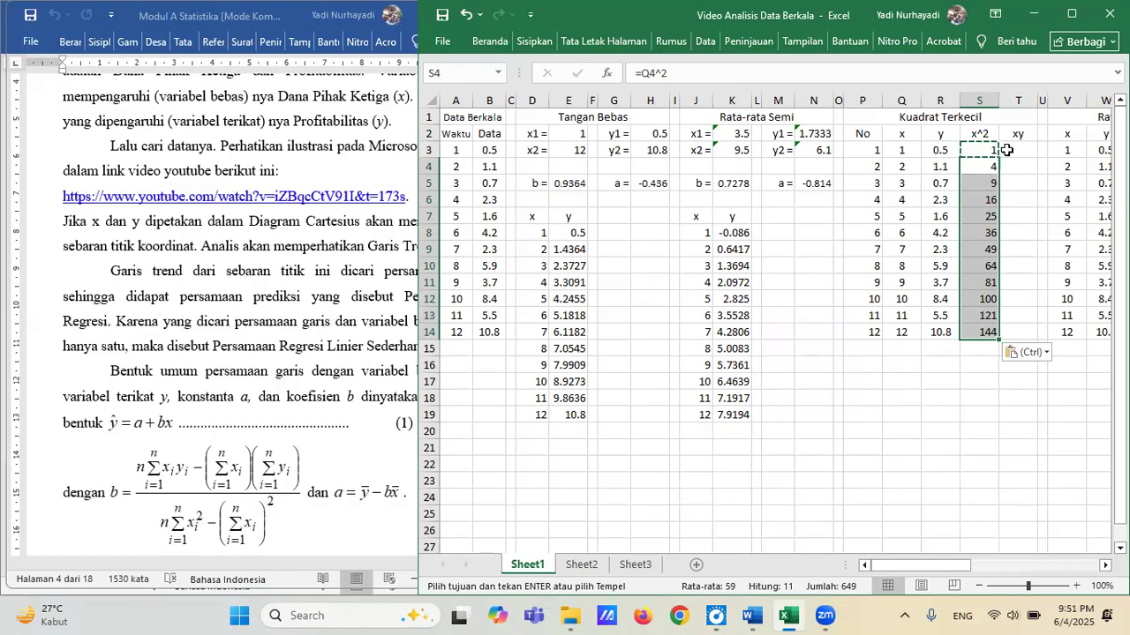
key("Escape")
Calculate the first product of x and y in T3 with the formula =Q3*R3.
left_click(1017, 150)
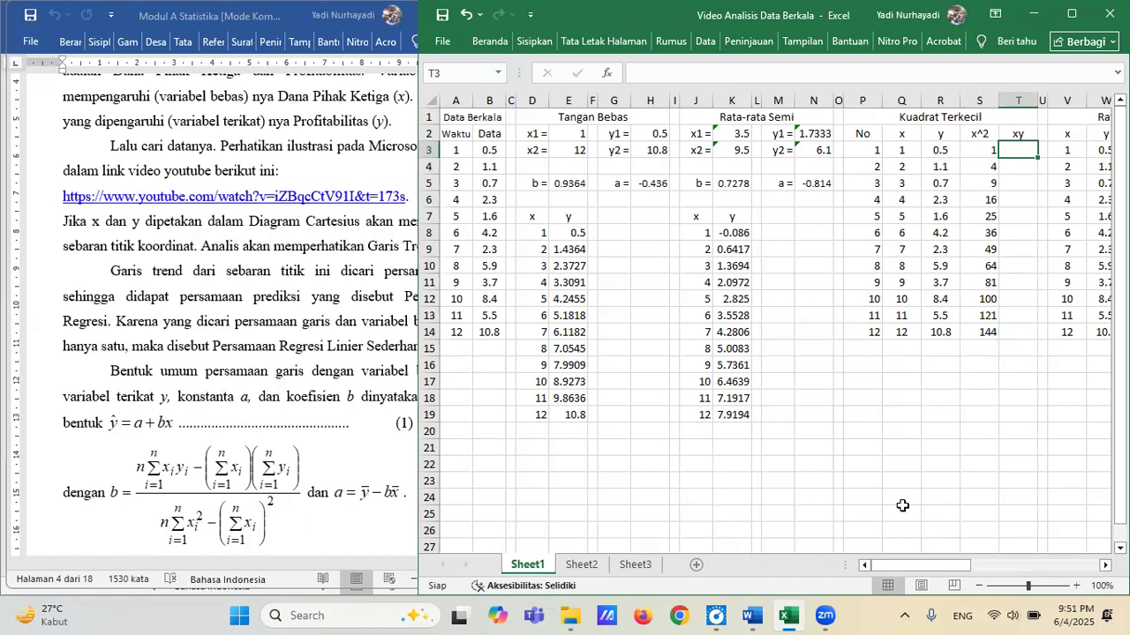
type("=")
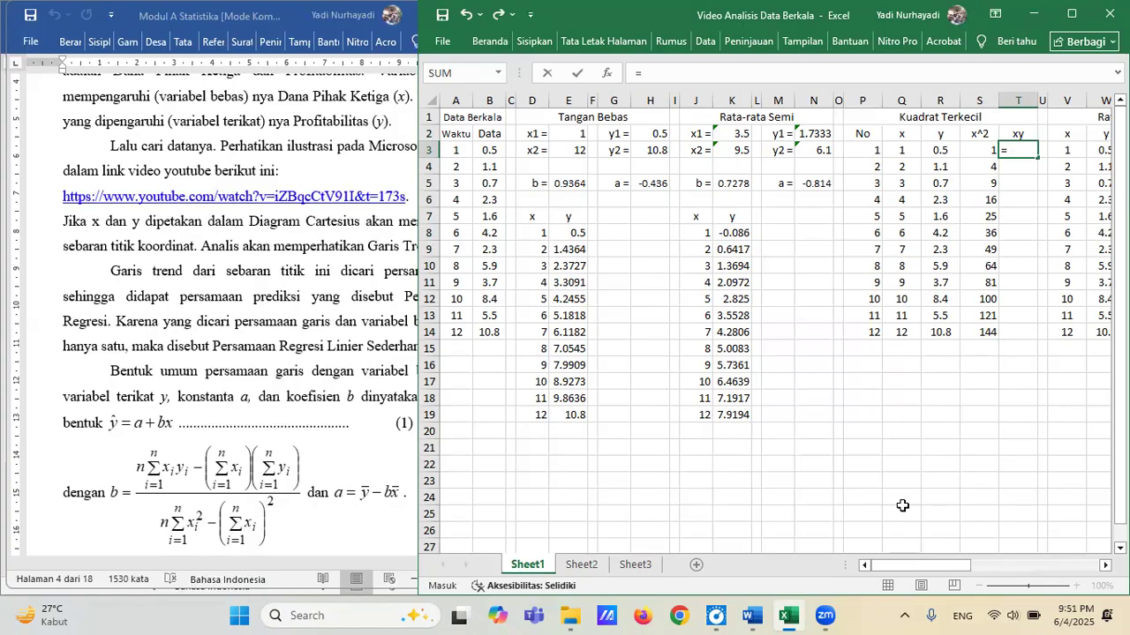
type("q3")
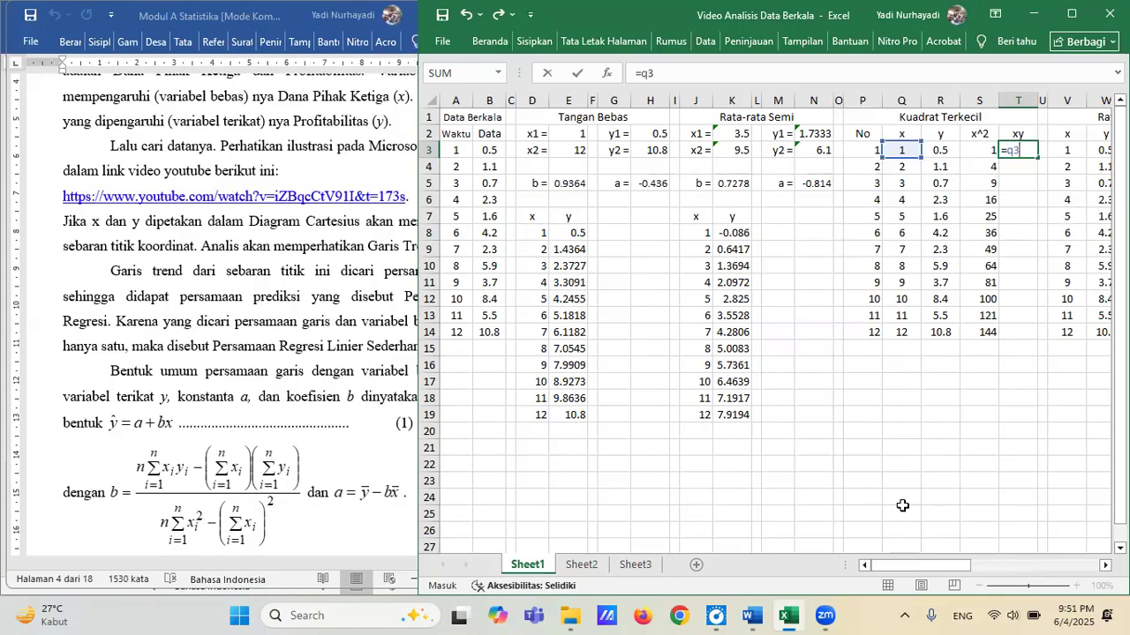
type("*r3")
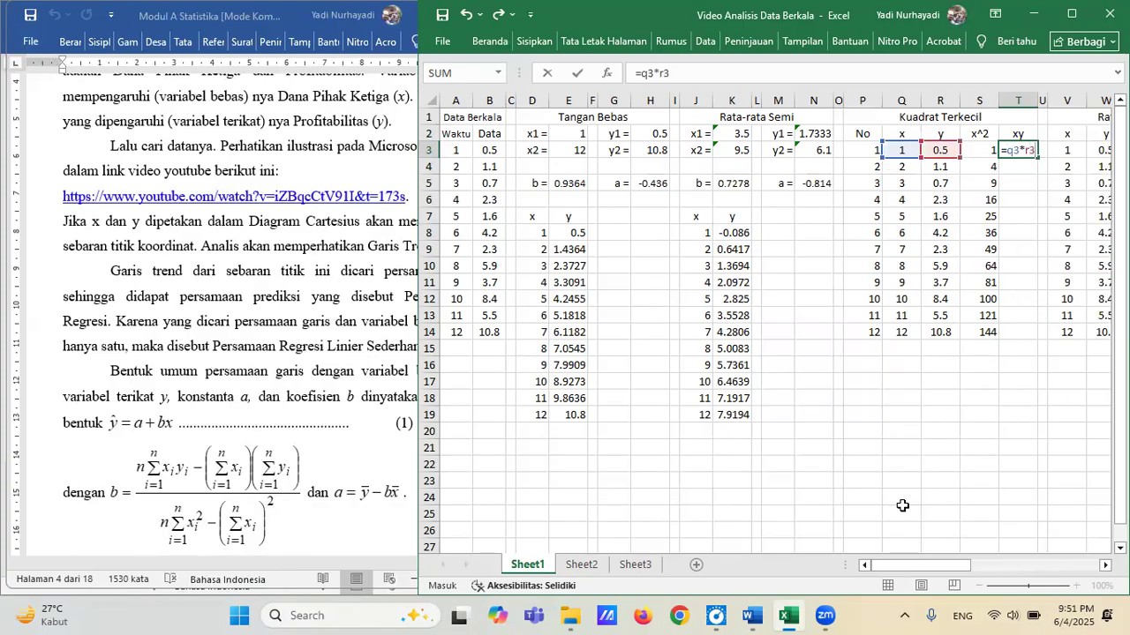
key("Return")
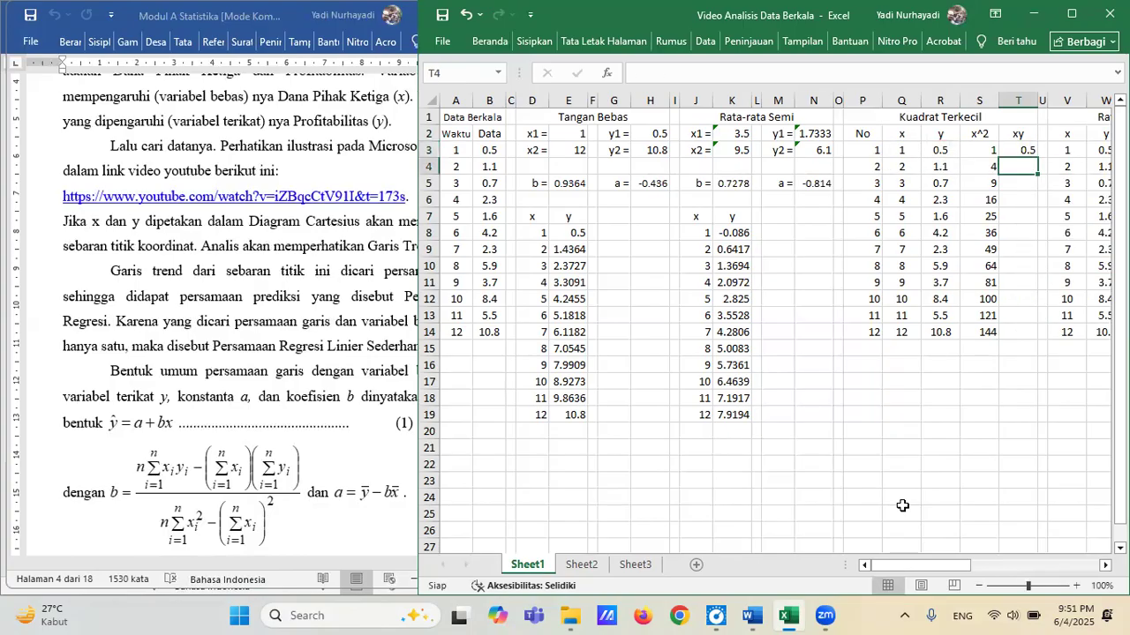
Copy the xy formula from T3 down through T14.
key("Up")
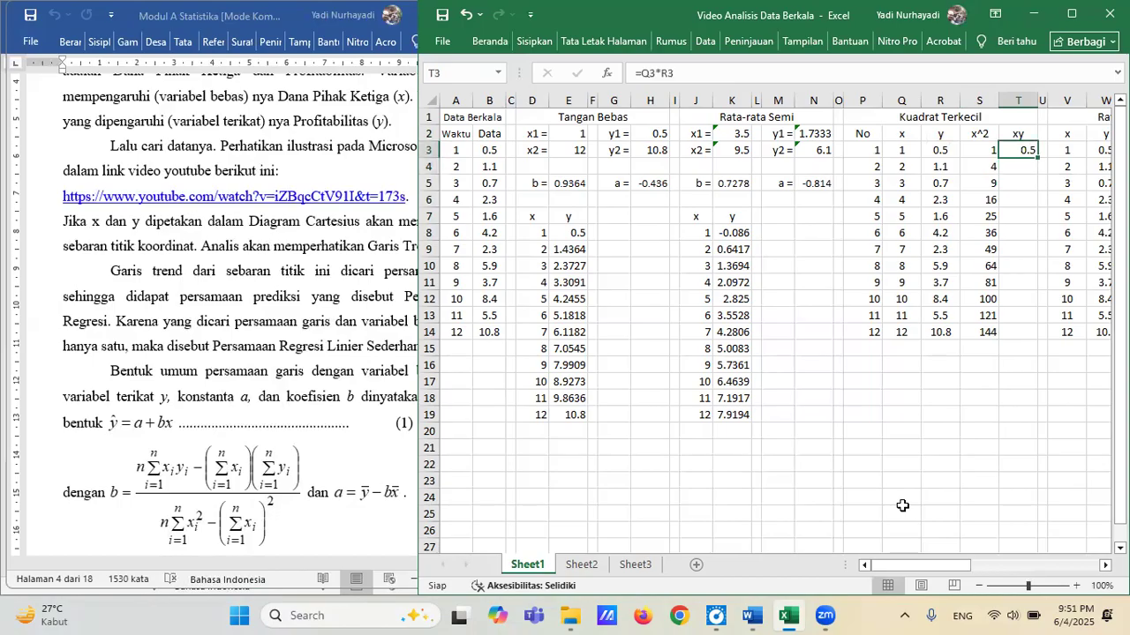
key("ctrl+c")
key("Down")
key("shift+Down")
key("shift+Down")
key("shift+Down")
key("shift+Down")
key("shift+Down")
key("shift+Down")
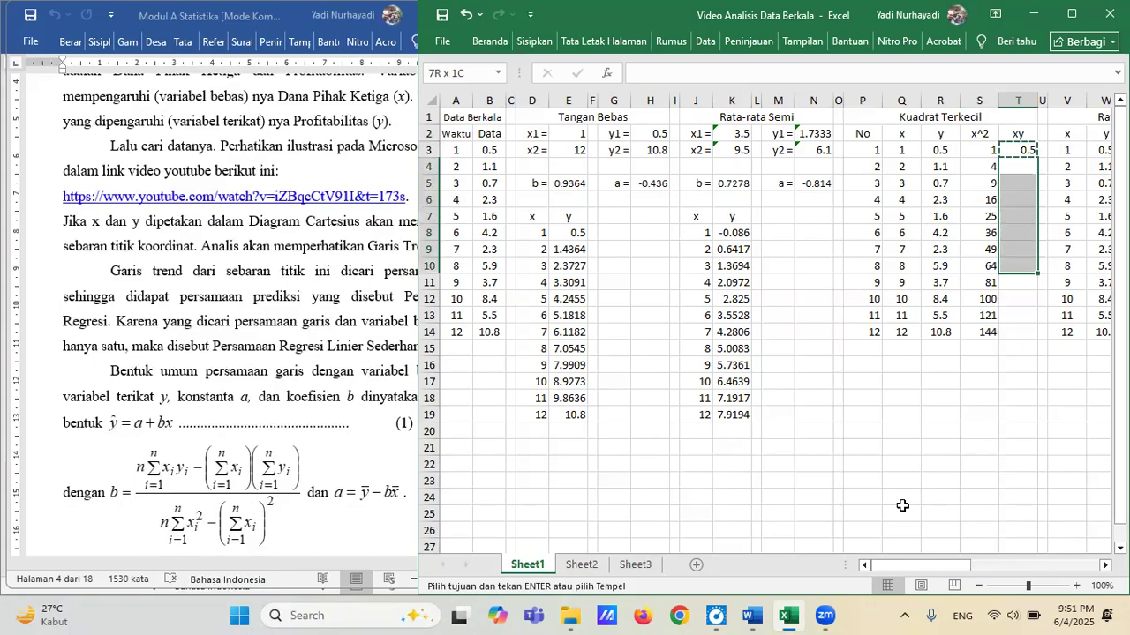
key("shift+Down")
key("shift+Down")
key("shift+Down")
key("shift+Down")
key("ctrl+v")
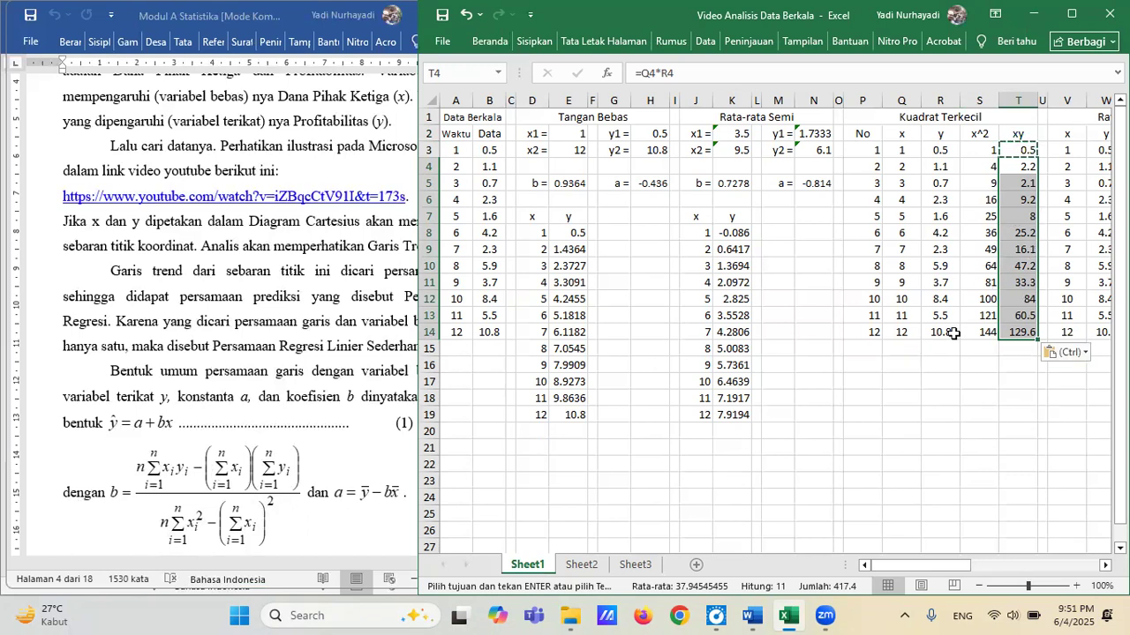
Count the entries of the No column in P15 with the COUNT function over P3:P14.
left_click(866, 348)
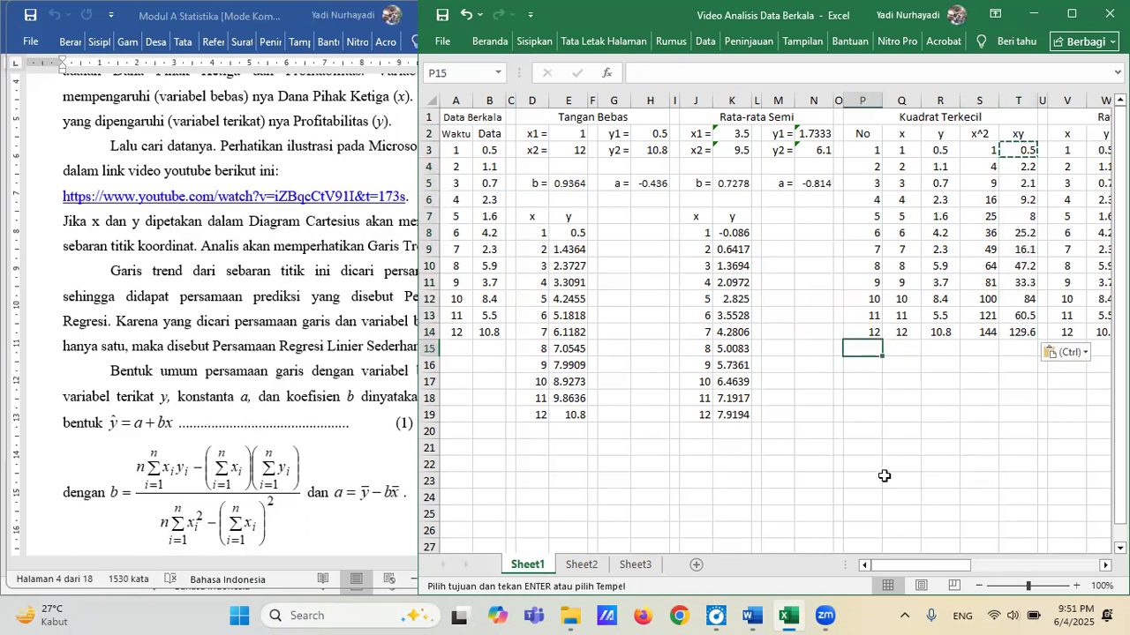
type("=")
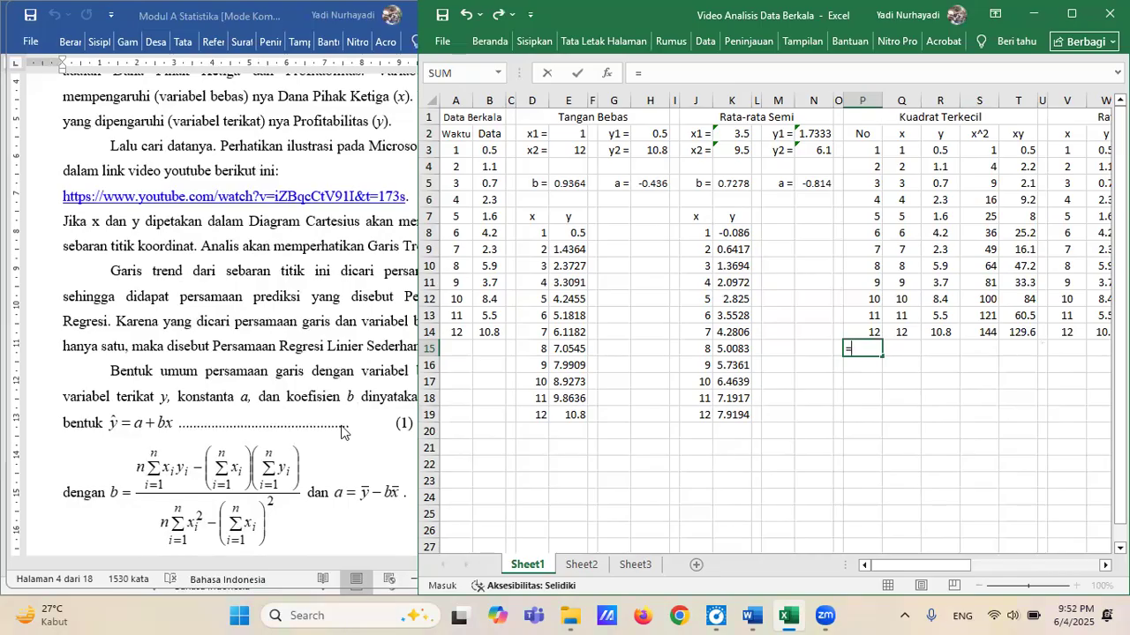
type("count")
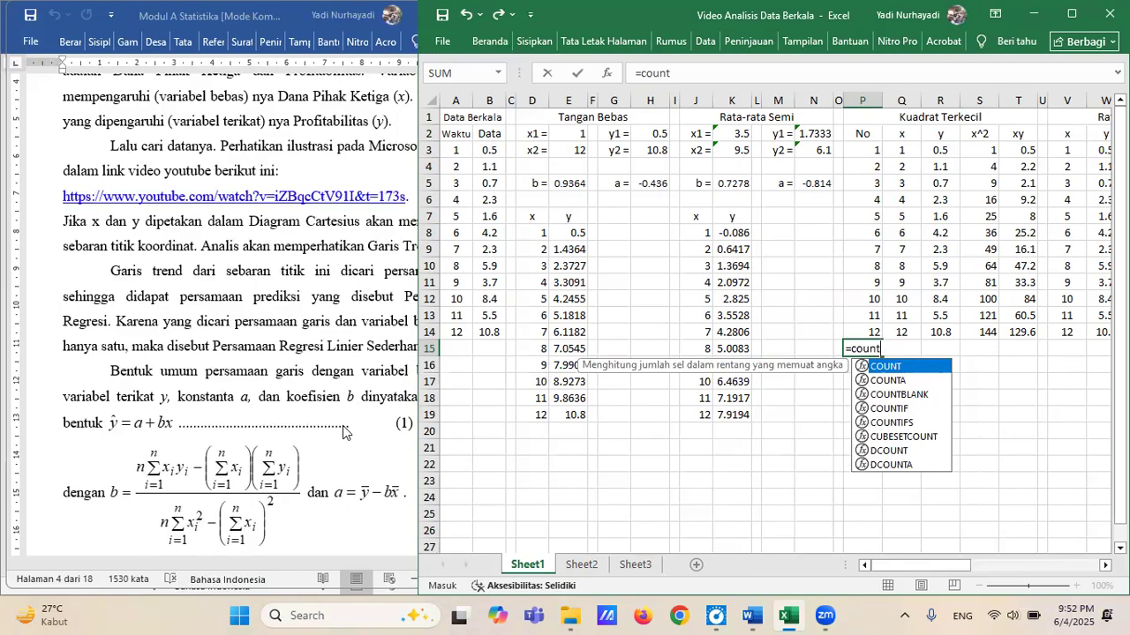
type("(")
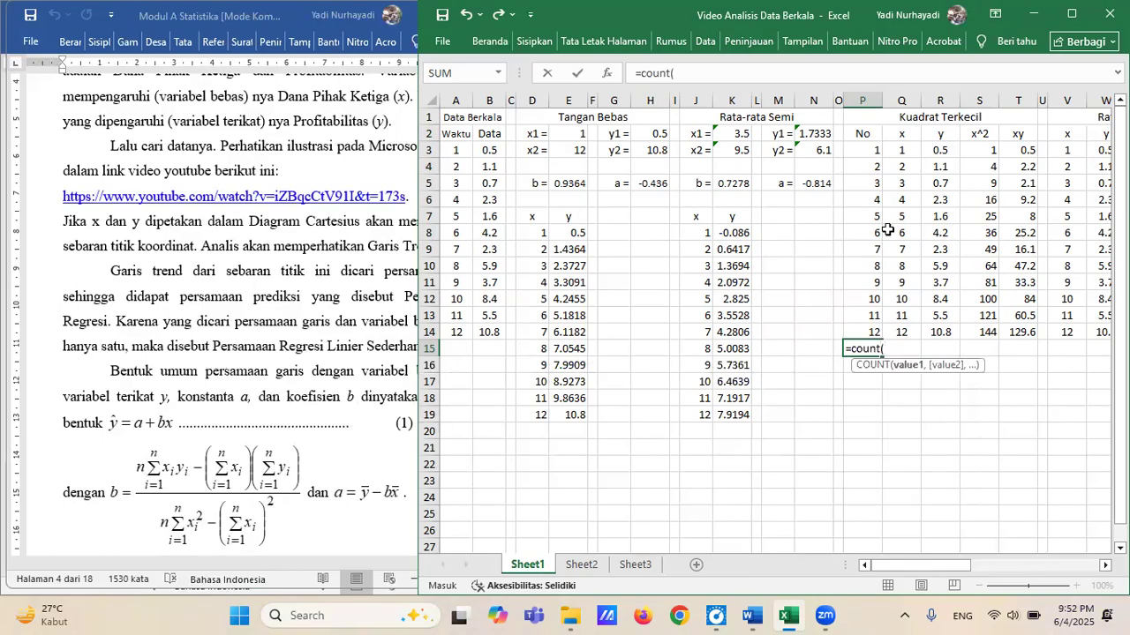
left_click_drag(871, 152, 874, 333)
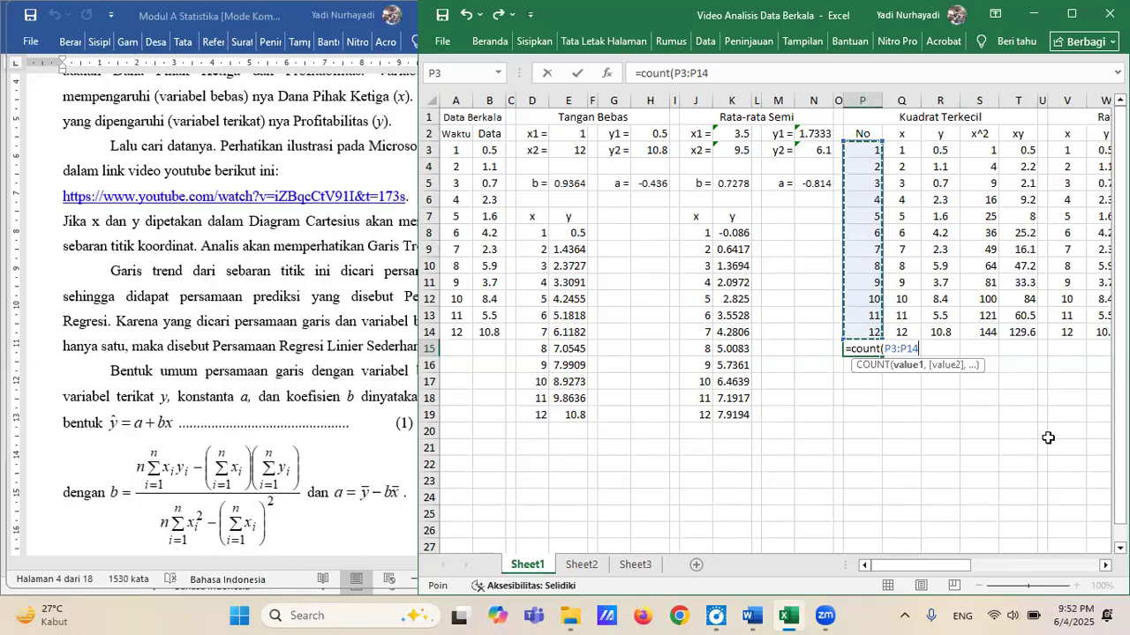
key("Return")
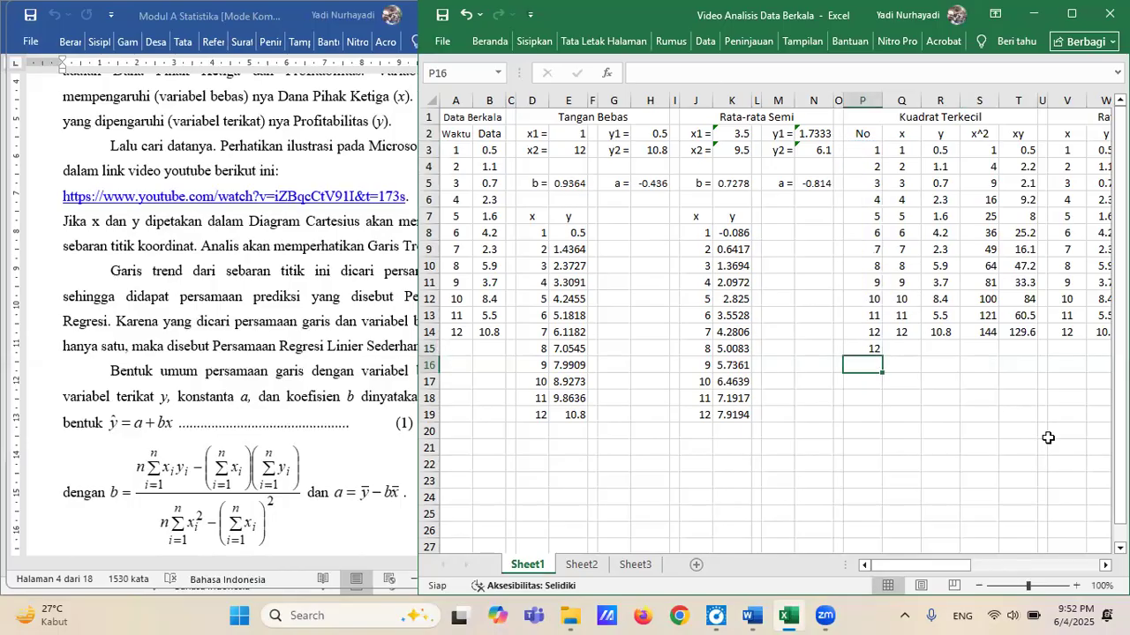
Total the Kuadrat Terkecil x column in Q15 with =SUM(Q3:Q14).
key("Up")
key("Right")
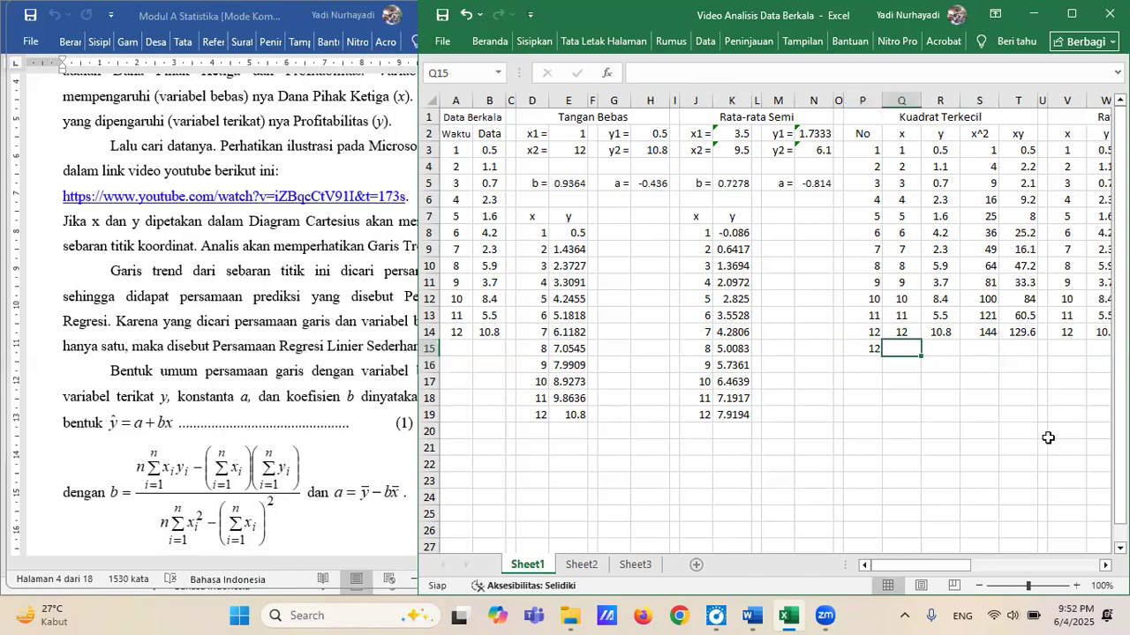
type("=")
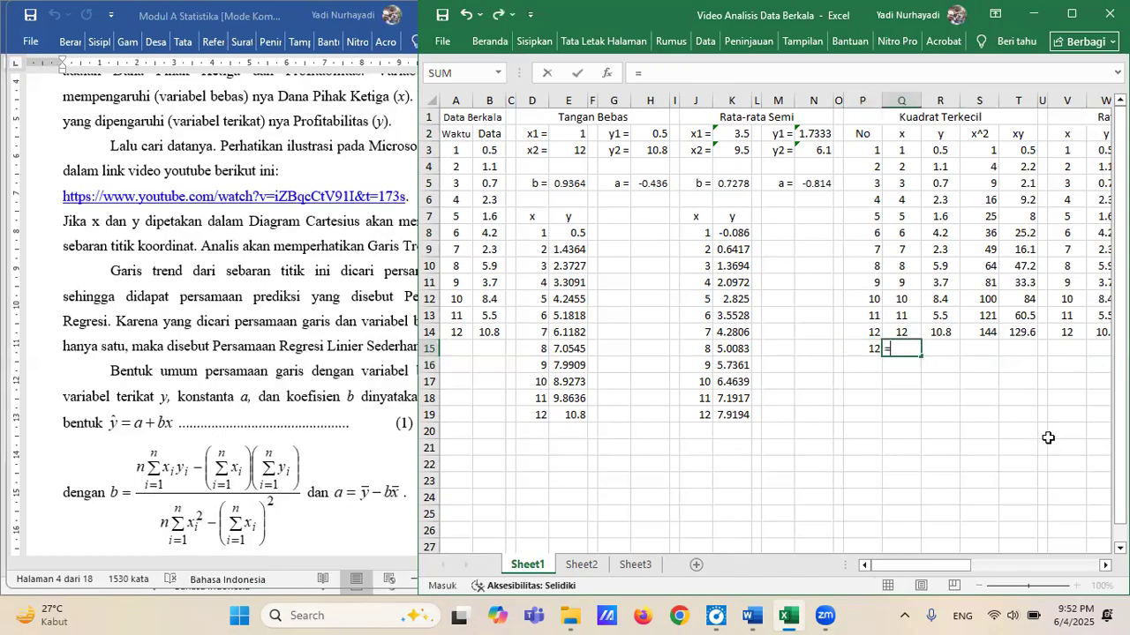
type("sum")
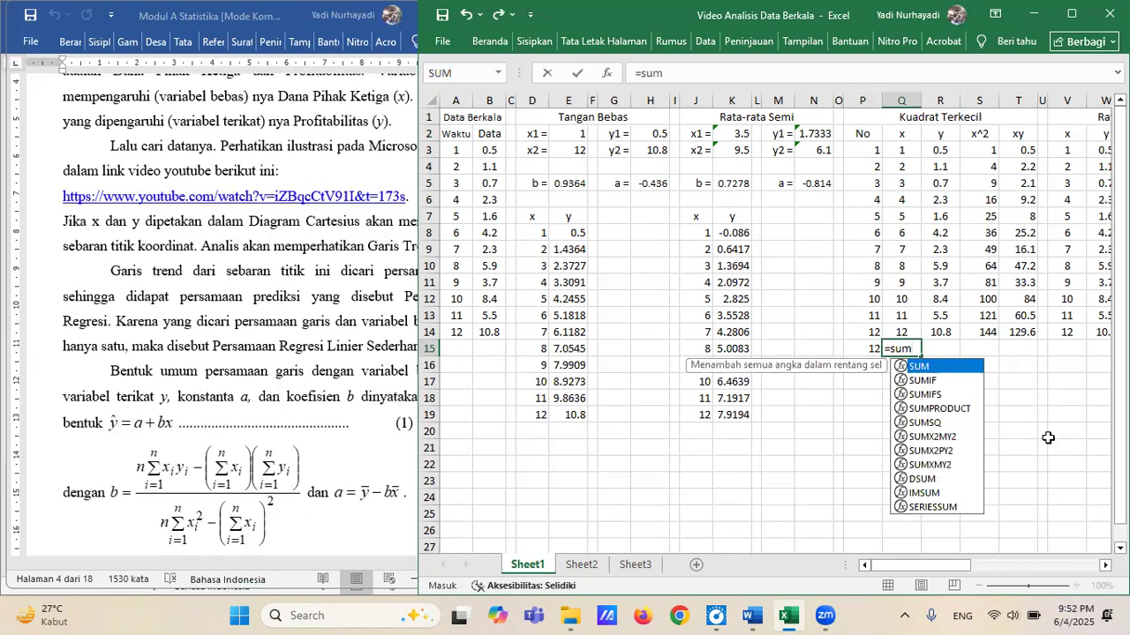
type("(")
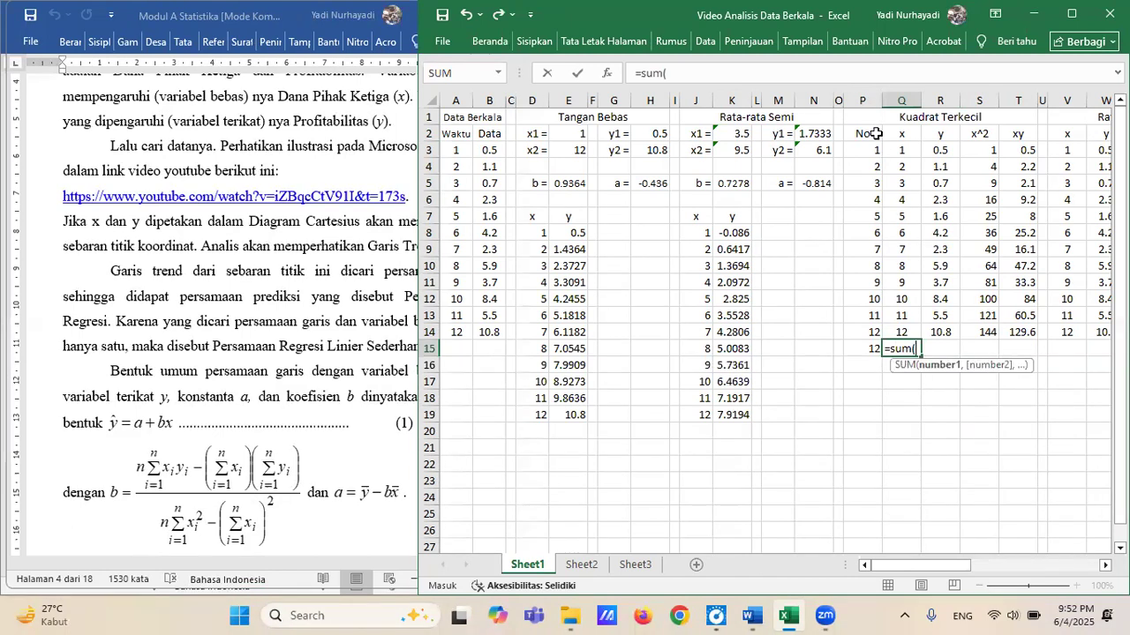
left_click_drag(901, 150, 909, 329)
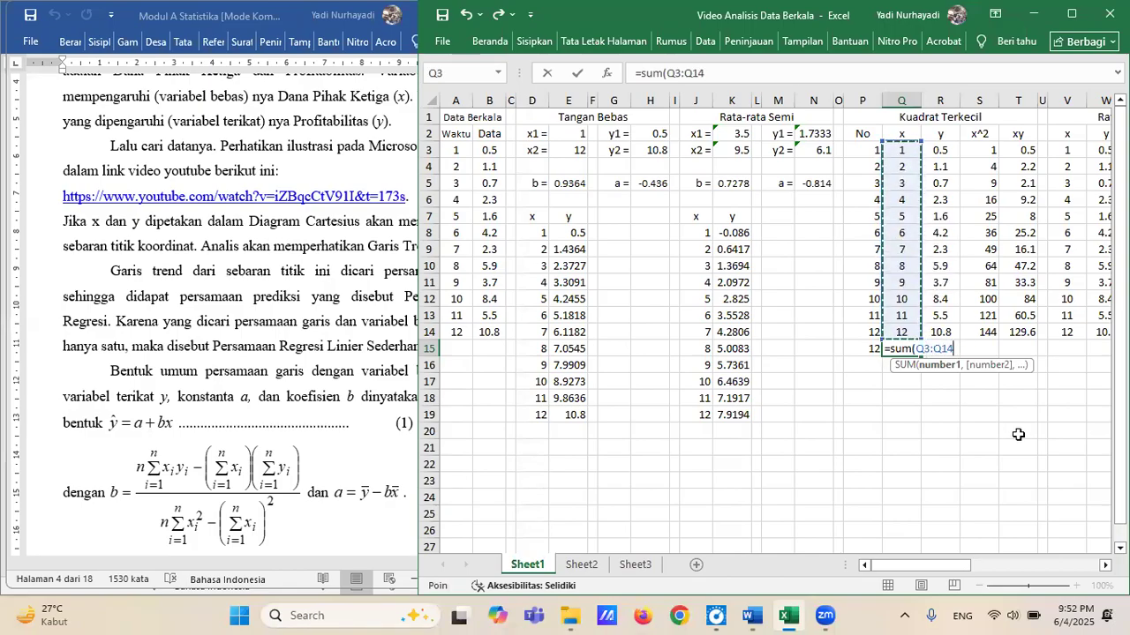
type(")")
key("Return")
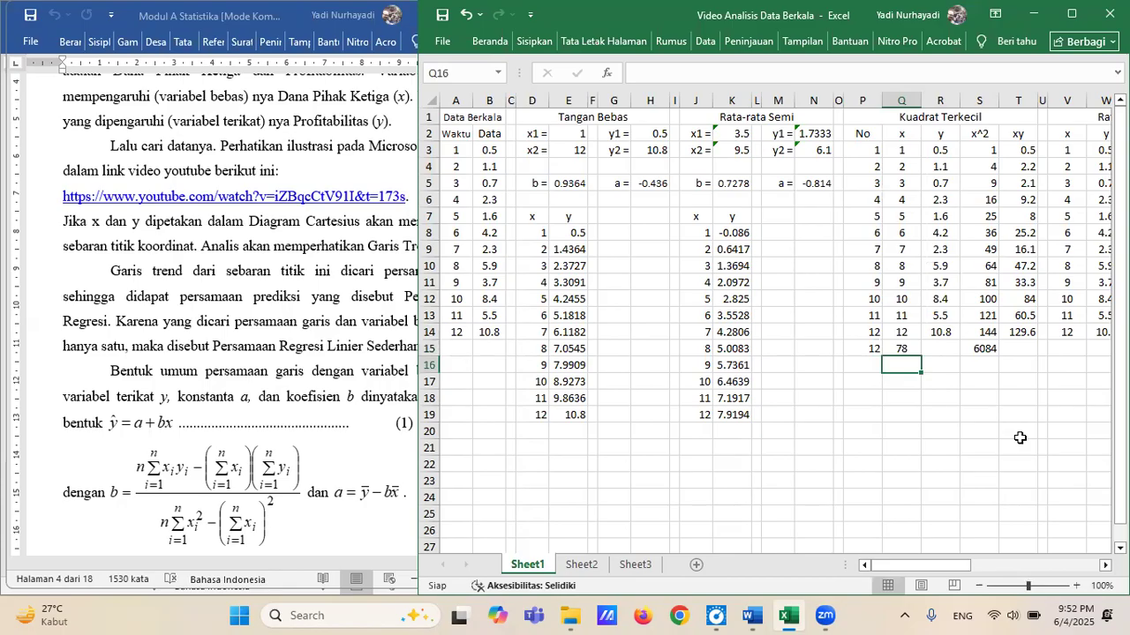
Clear the =Q15^2 formula from S15 below the x^2 column.
key("Up")
key("Right")
key("Right")
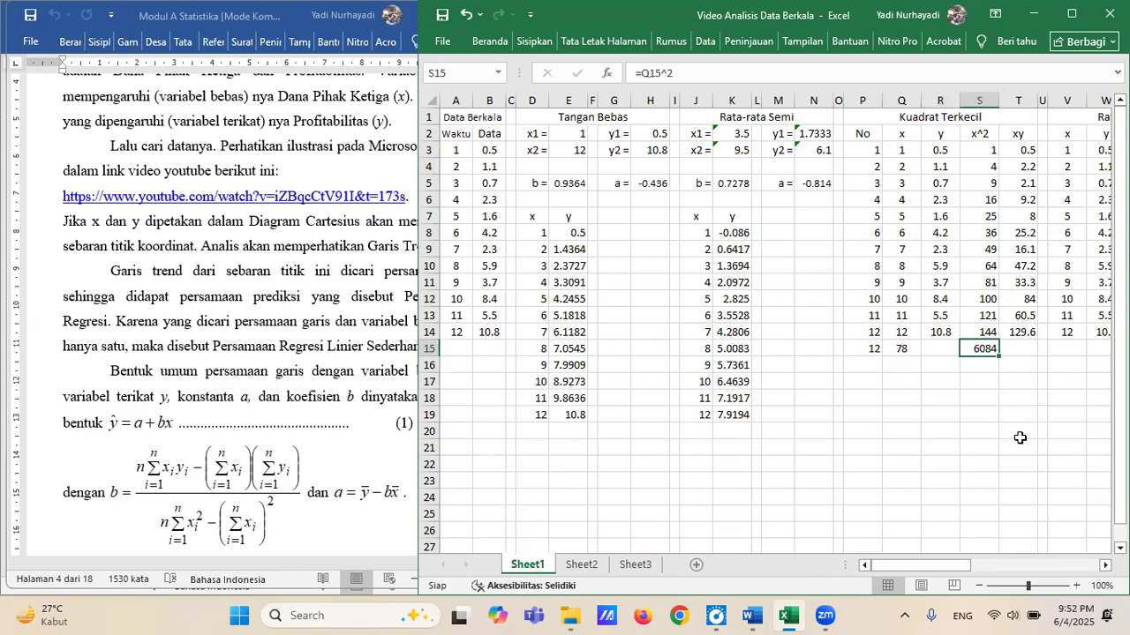
key("Delete")
Copy the SUM formula from Q15 across R15:T15 to total the y, x^2 and xy columns, and check the pasted formulas.
key("Left")
key("Left")
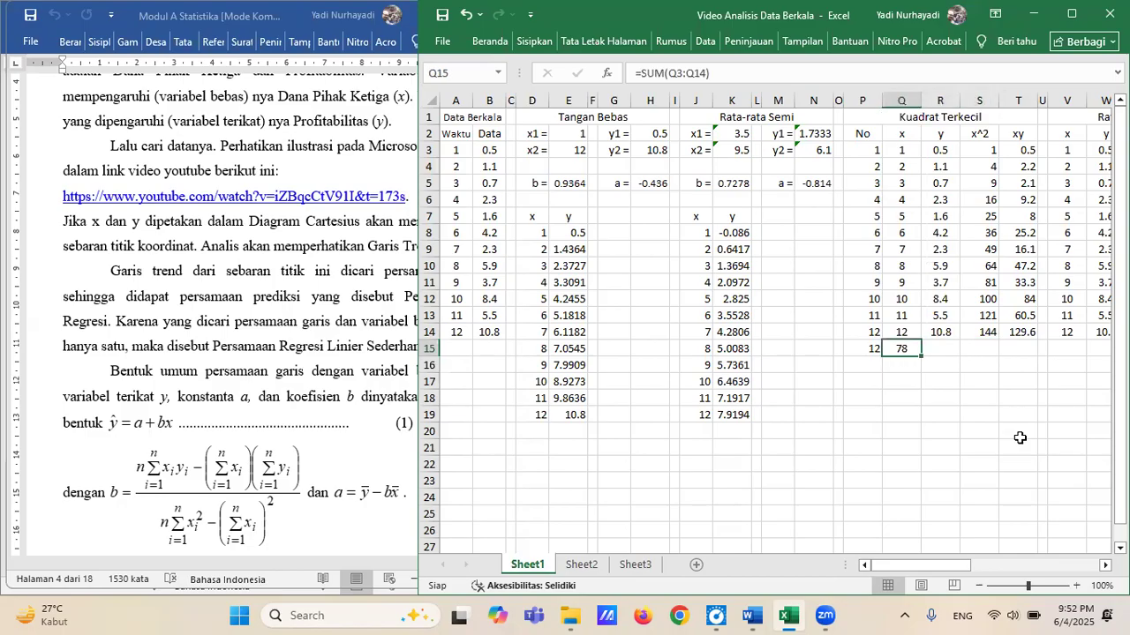
key("ctrl+c")
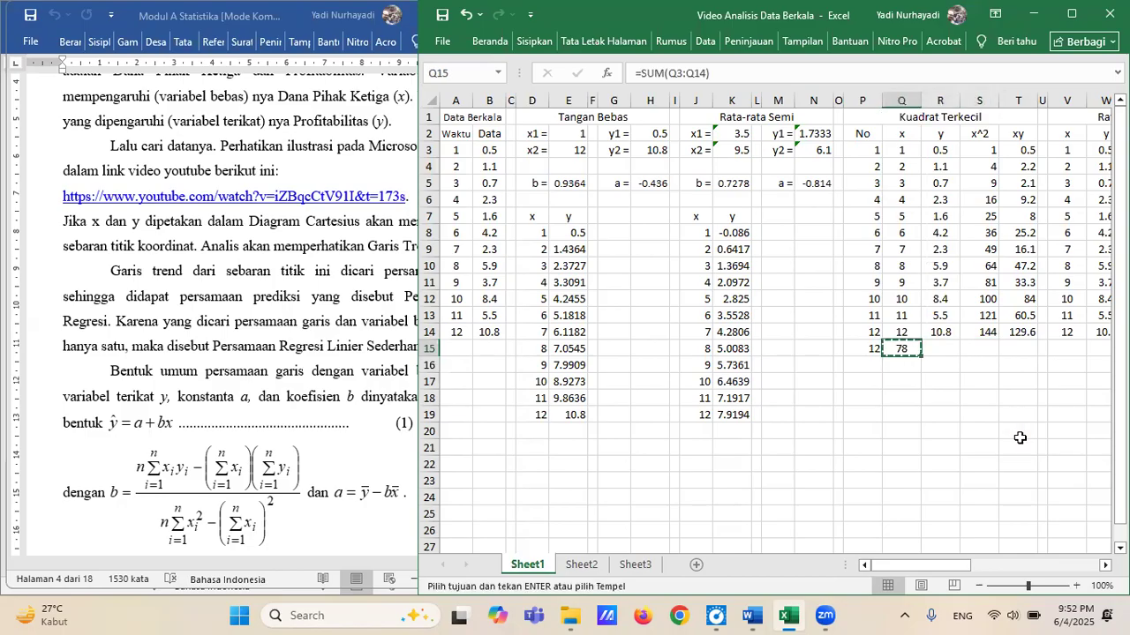
key("Right")
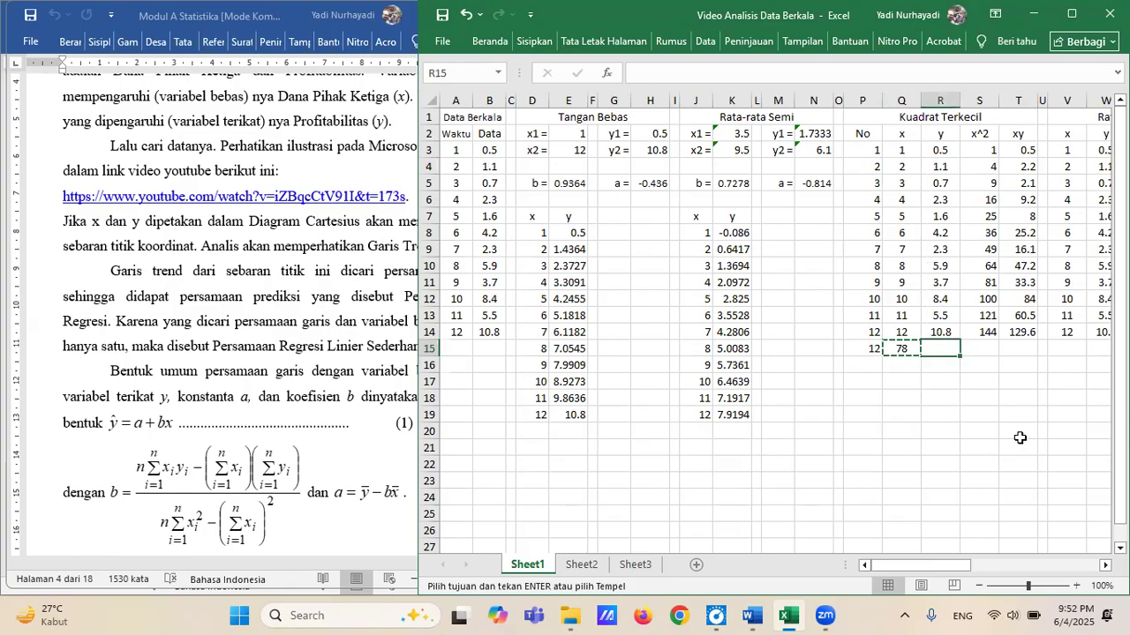
key("shift+Right")
key("shift+Right")
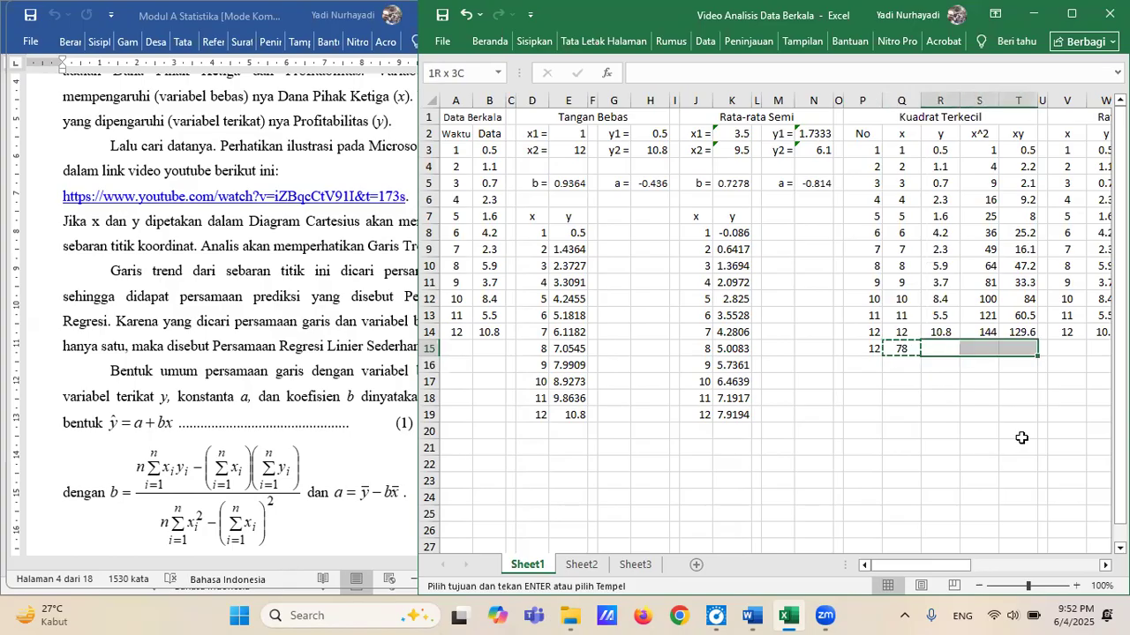
key("ctrl+v")
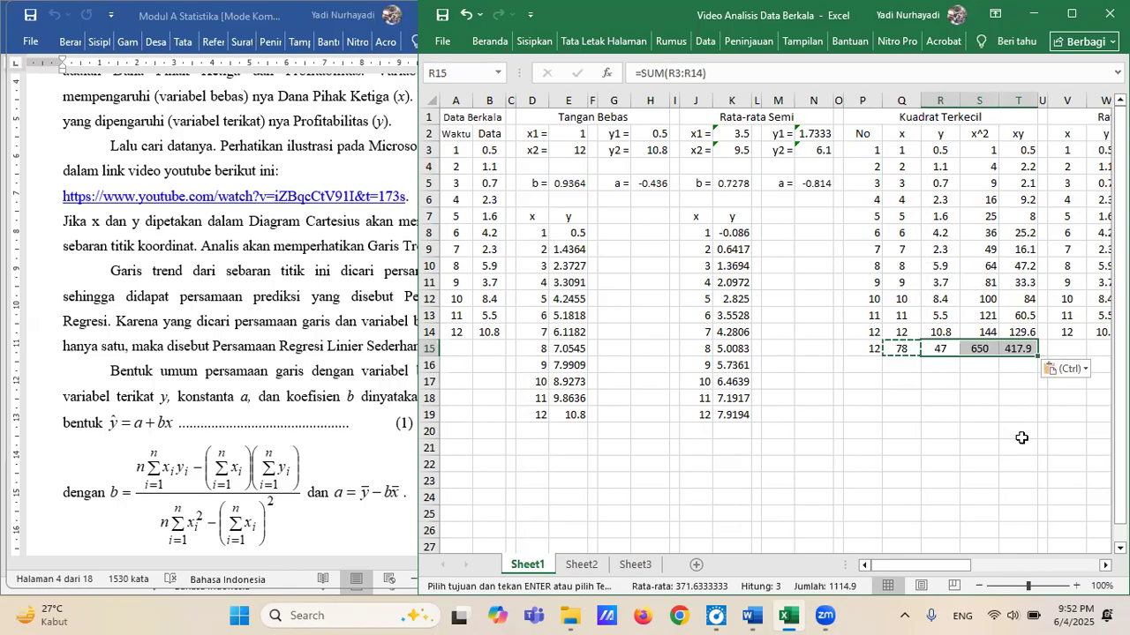
key("Left")
key("Right")
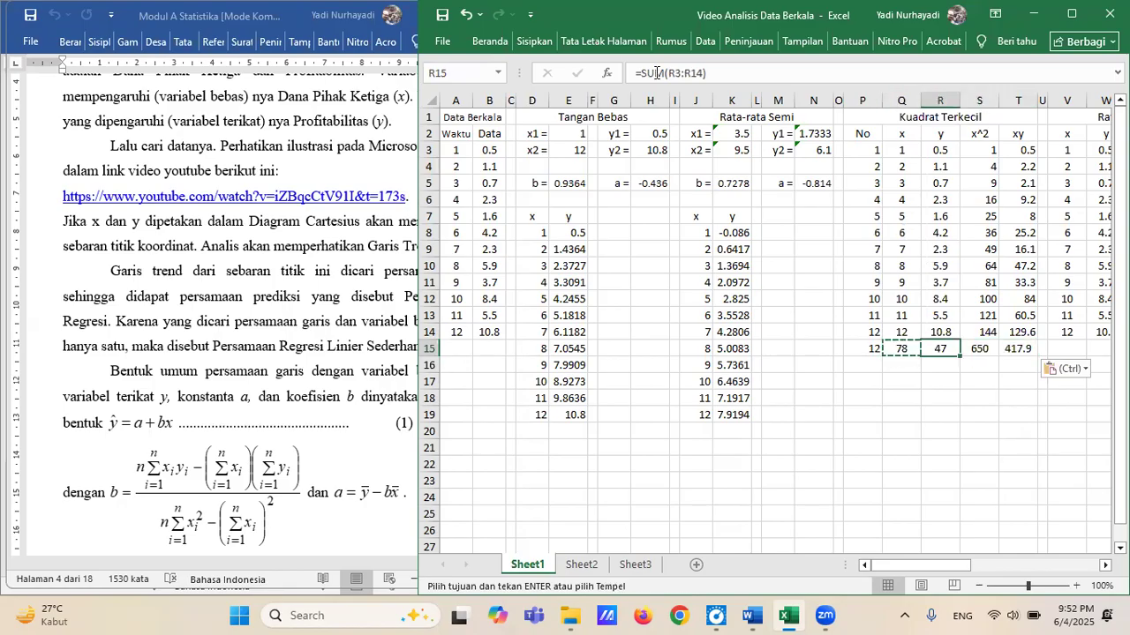
left_click(989, 347)
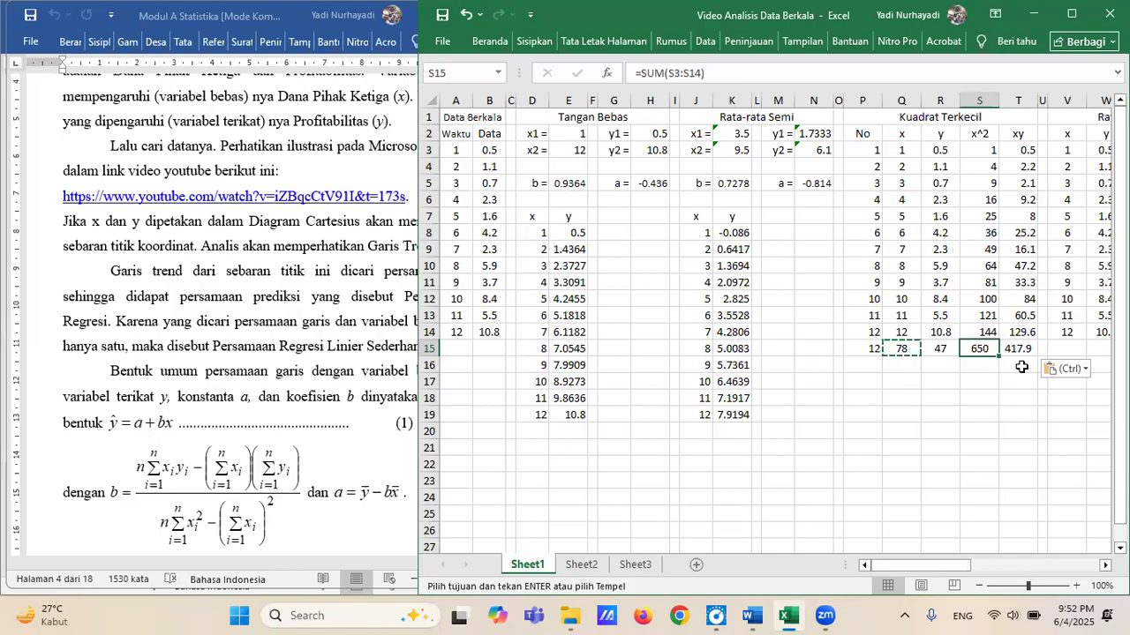
left_click(1019, 348)
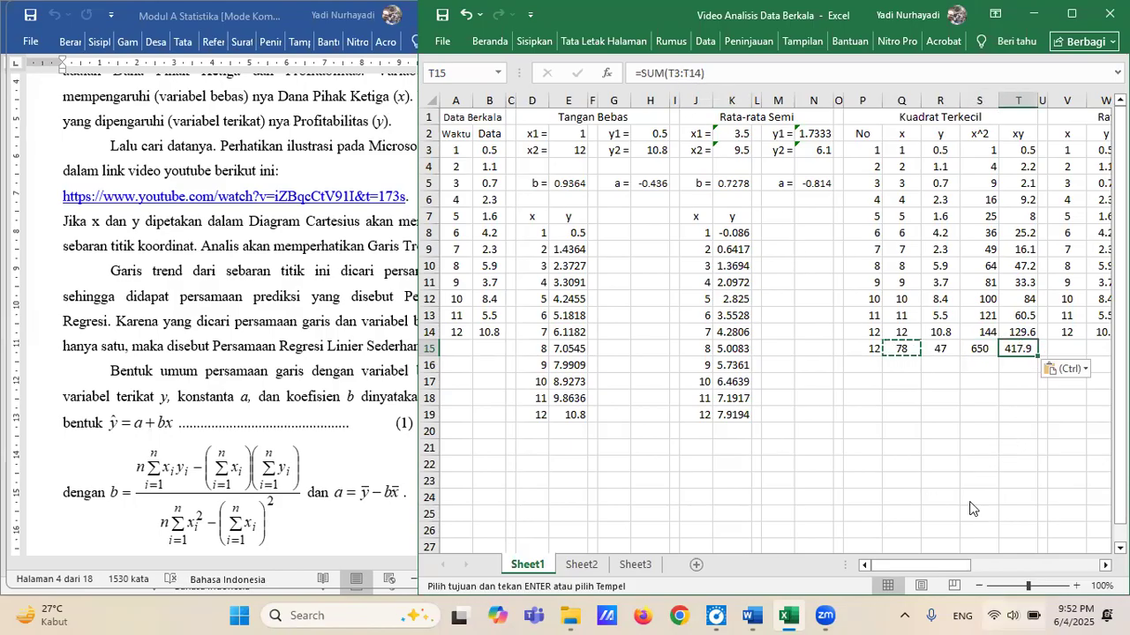
left_click(902, 349)
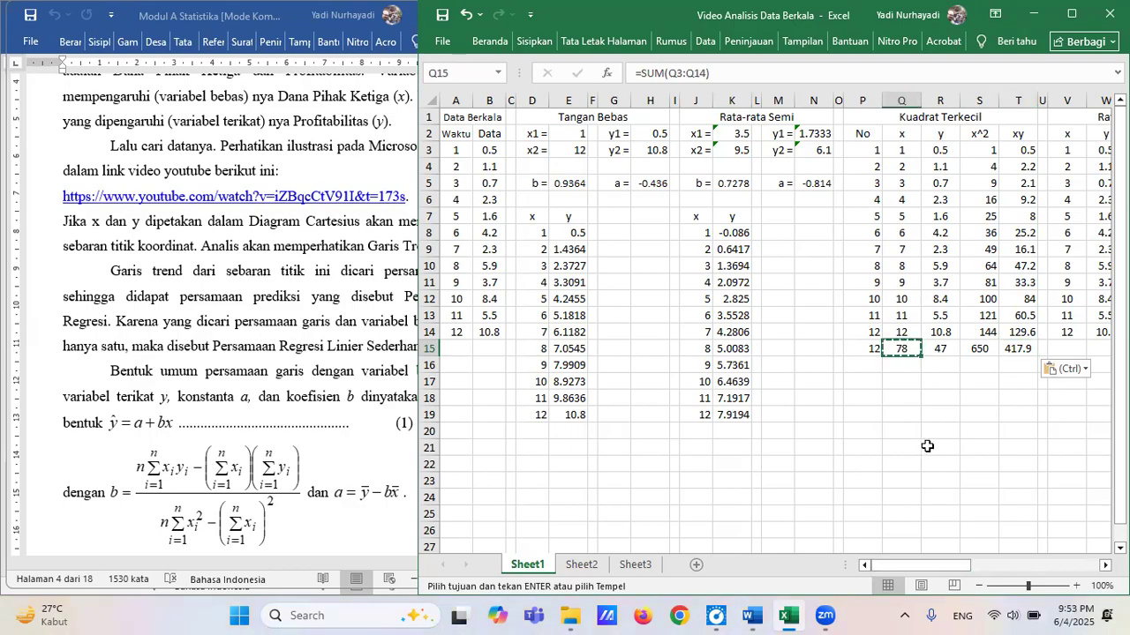
key("Escape")
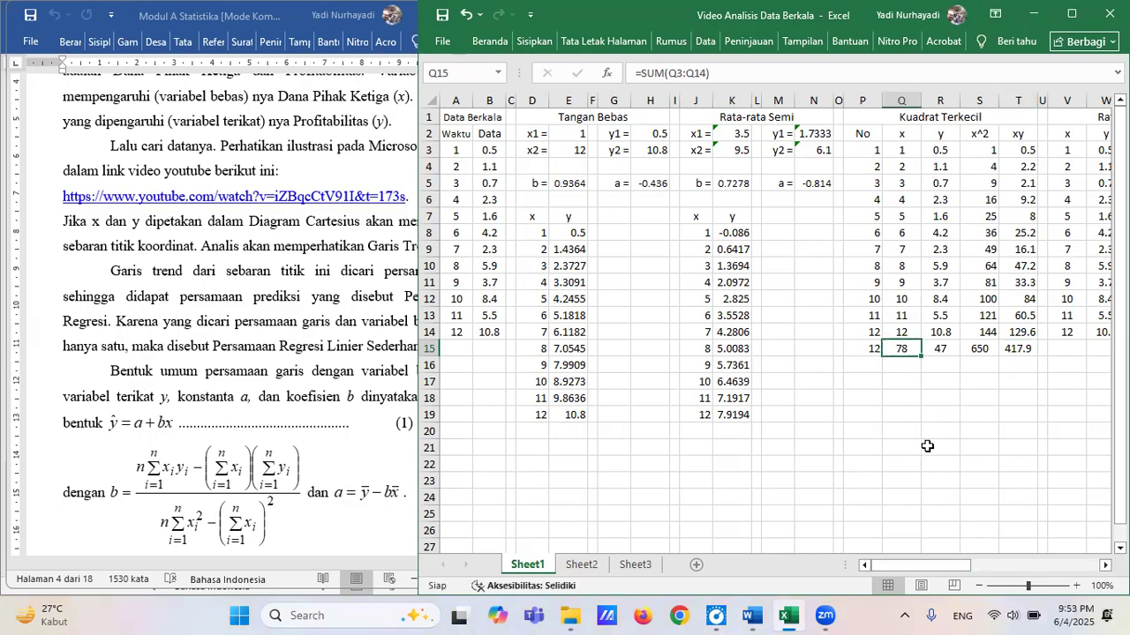
Label P16 below the Kuadrat Terkecil totals as "Rata2 =".
left_click(859, 364)
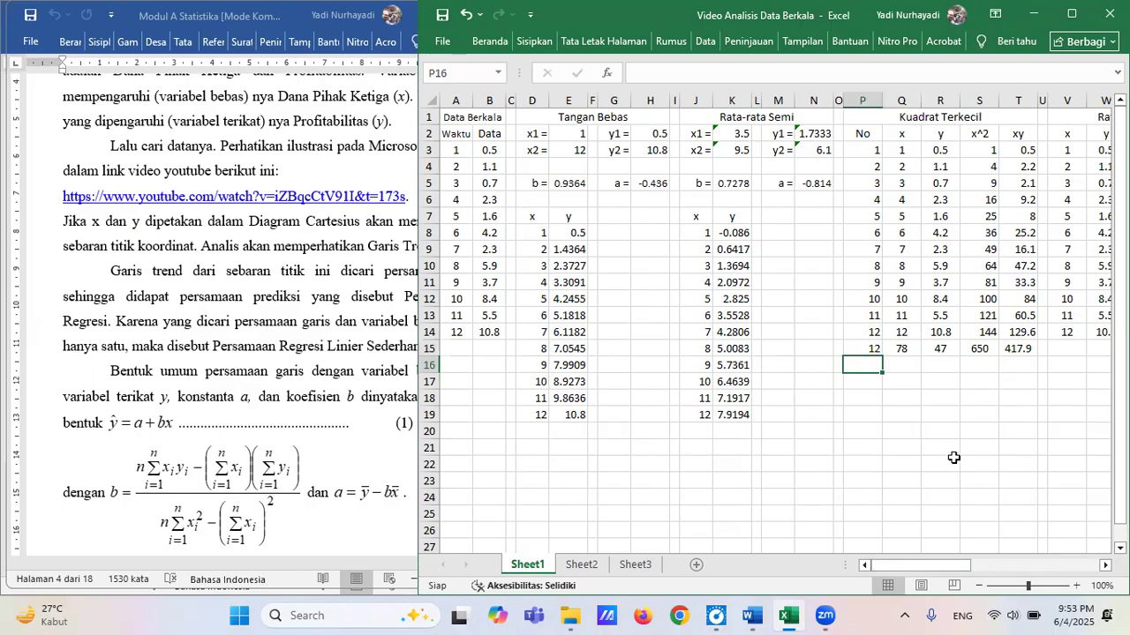
type("Rata")
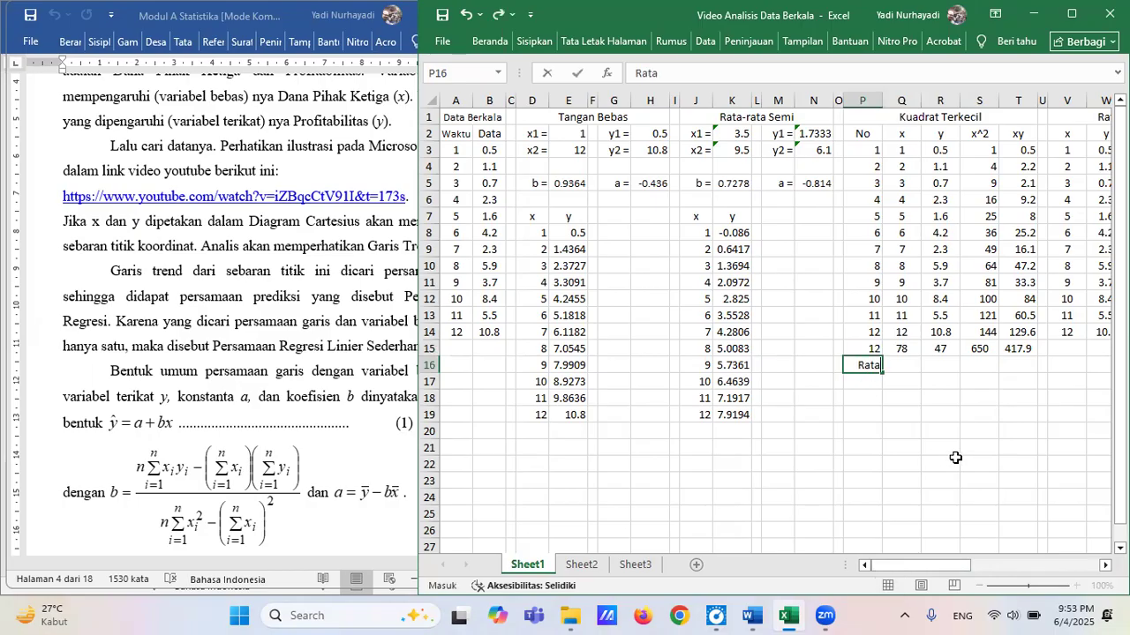
type("2 =")
key("Tab")
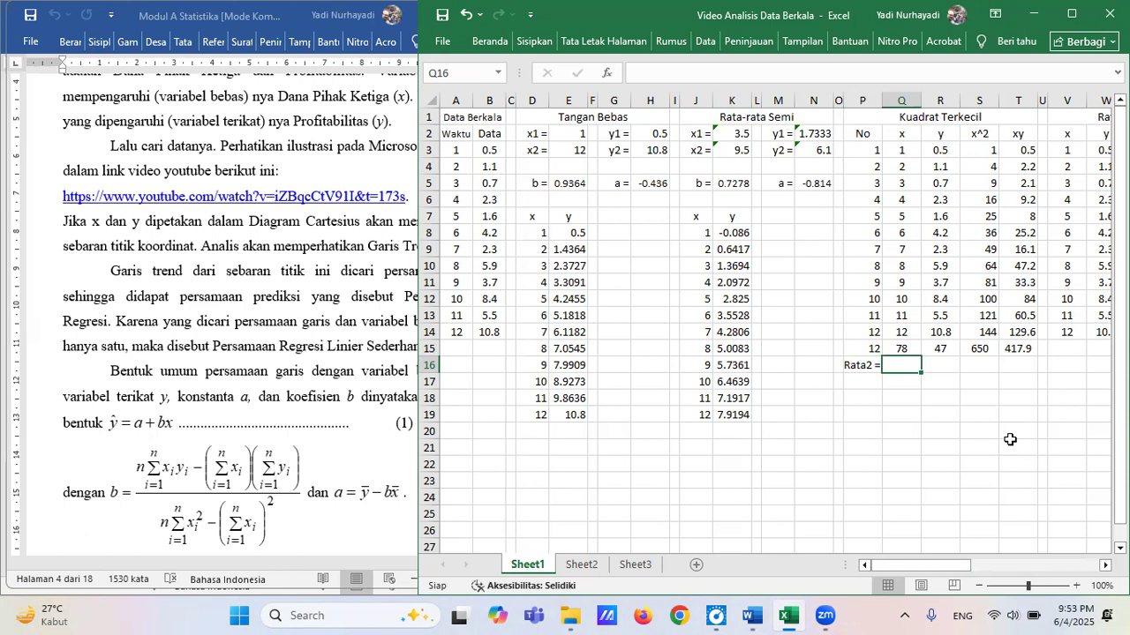
Calculate the mean of the Kuadrat Terkecil x column in Q16 with =AVERAGE(Q3:Q14).
type("=")
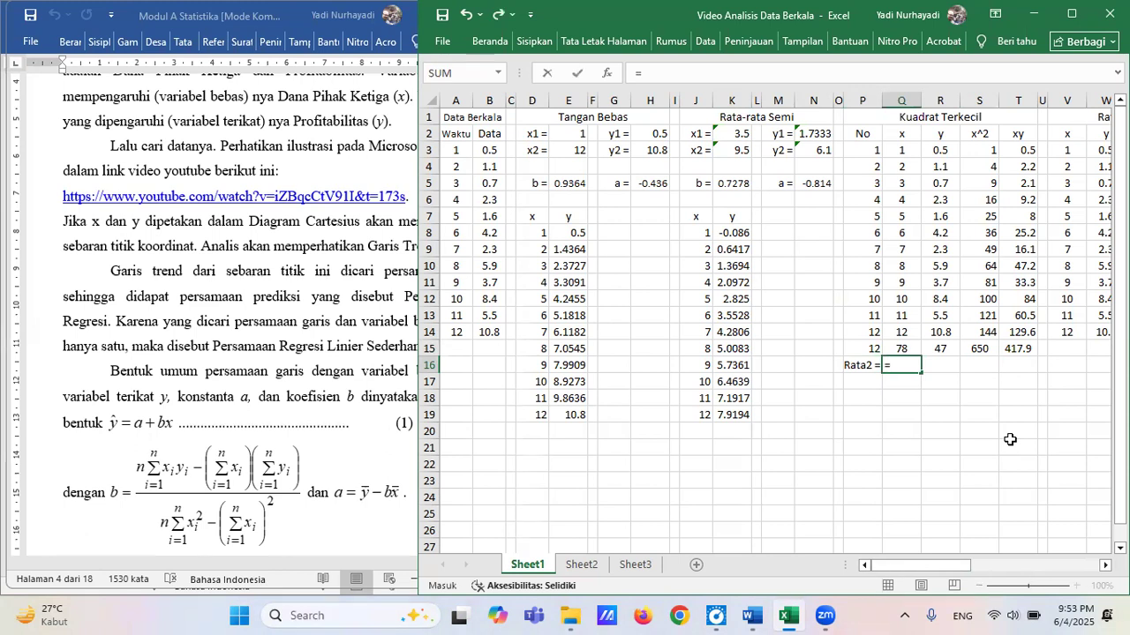
type("average")
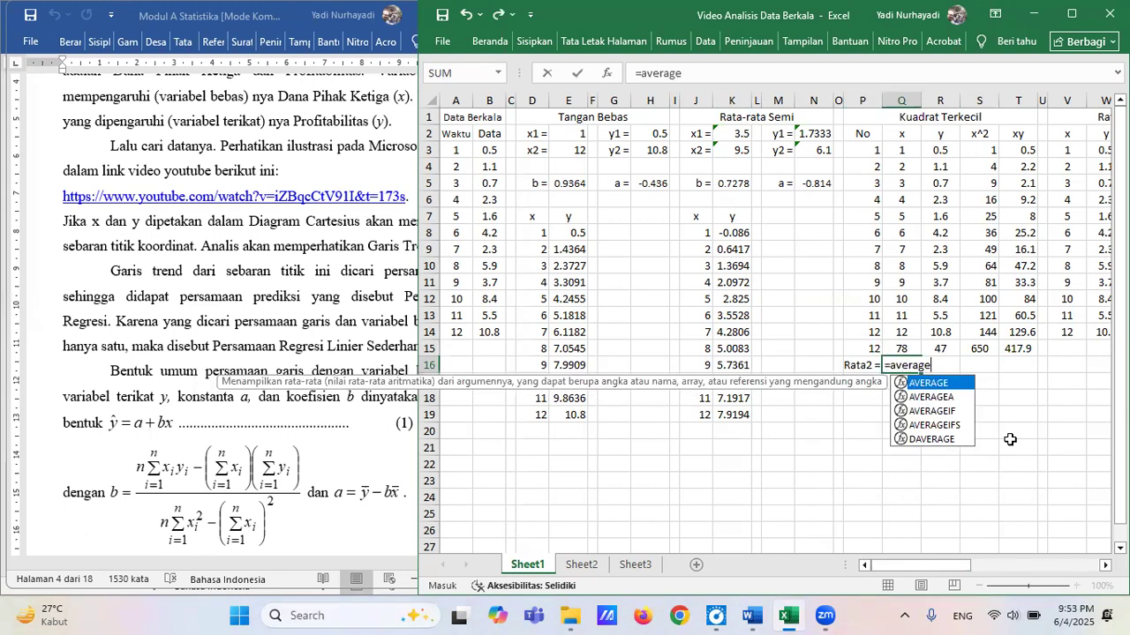
type("(")
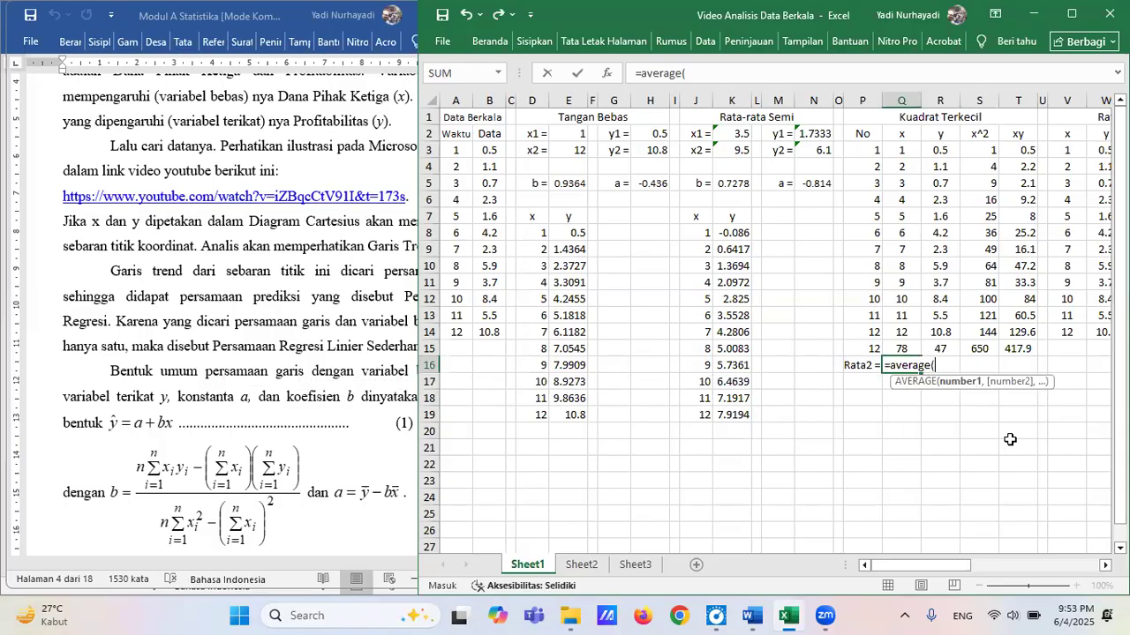
left_click_drag(900, 150, 900, 332)
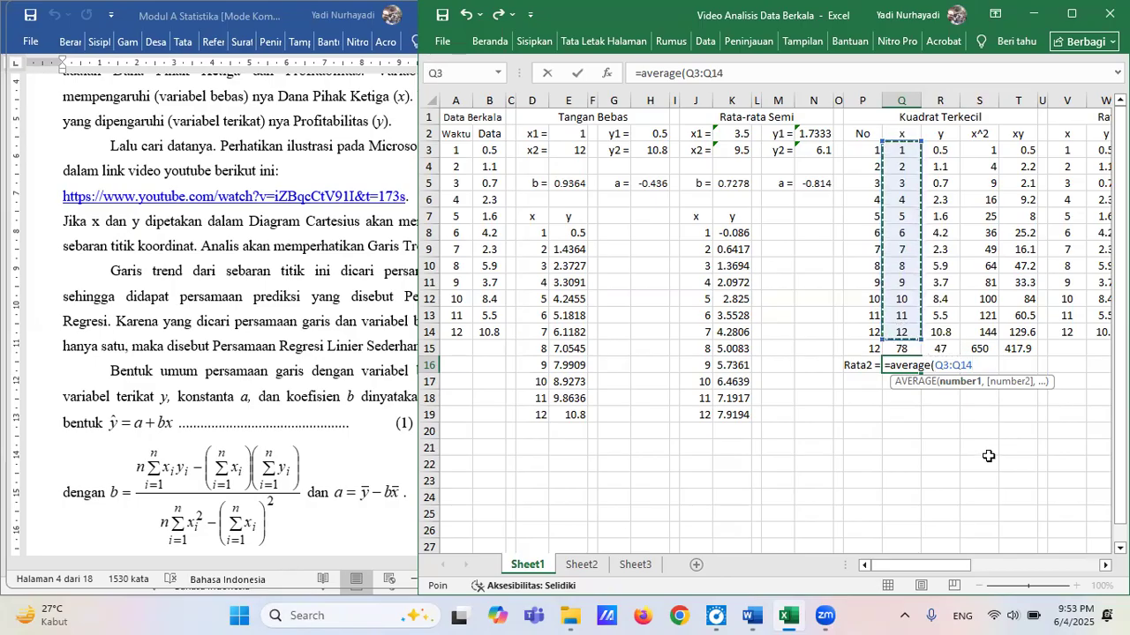
key("Return")
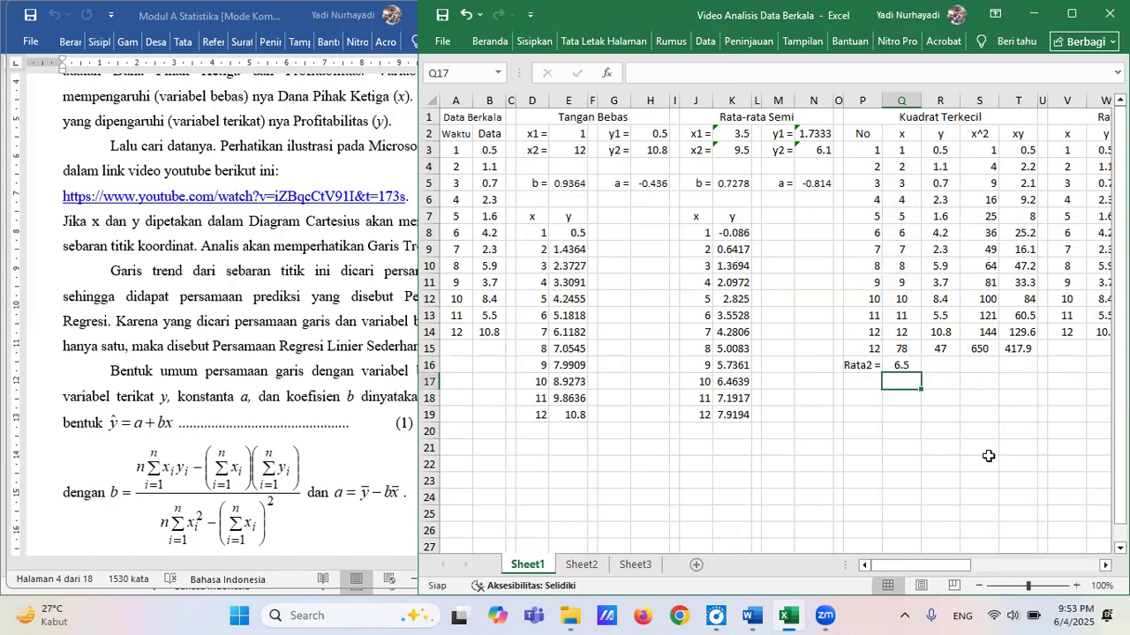
Copy the AVERAGE formula from Q16 to R16 for the mean of y.
key("Up")
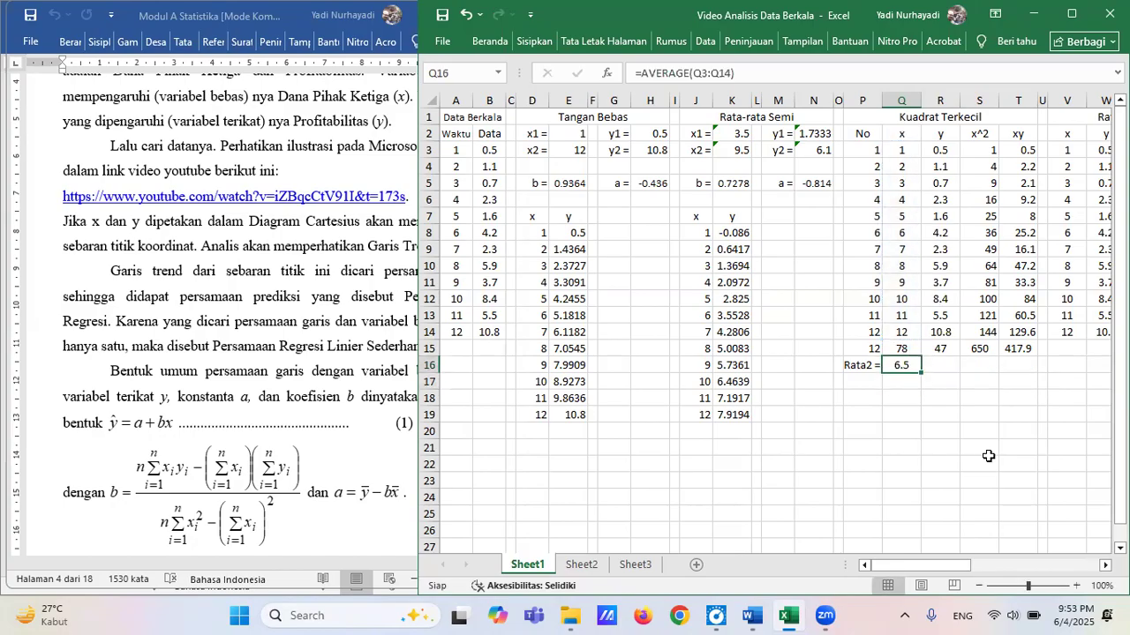
key("ctrl+c")
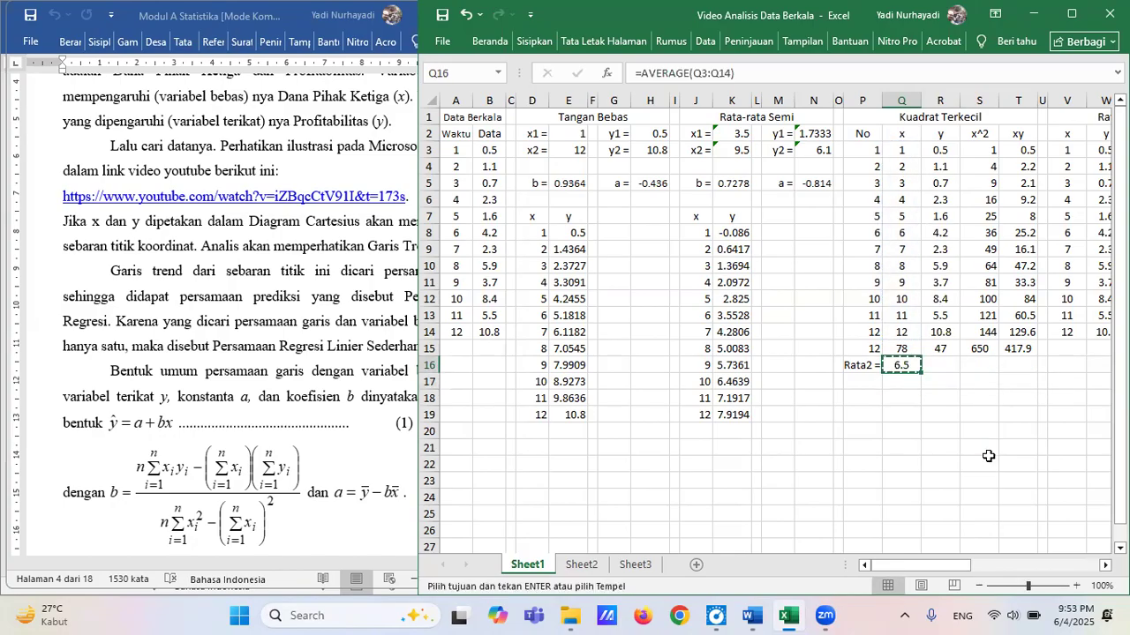
key("Right")
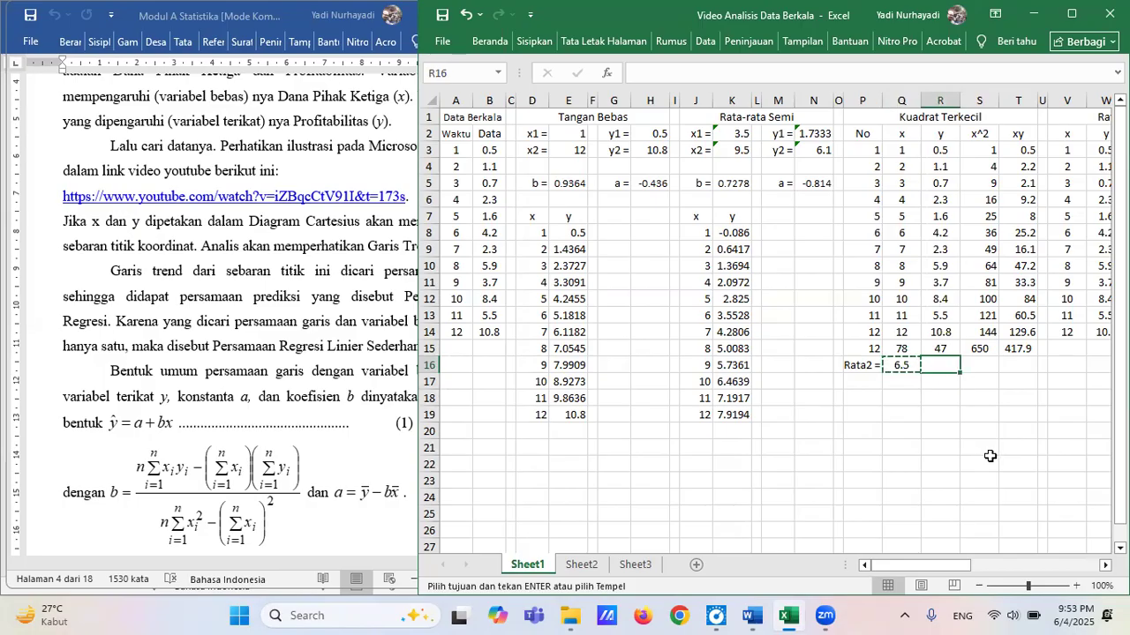
key("ctrl+v")
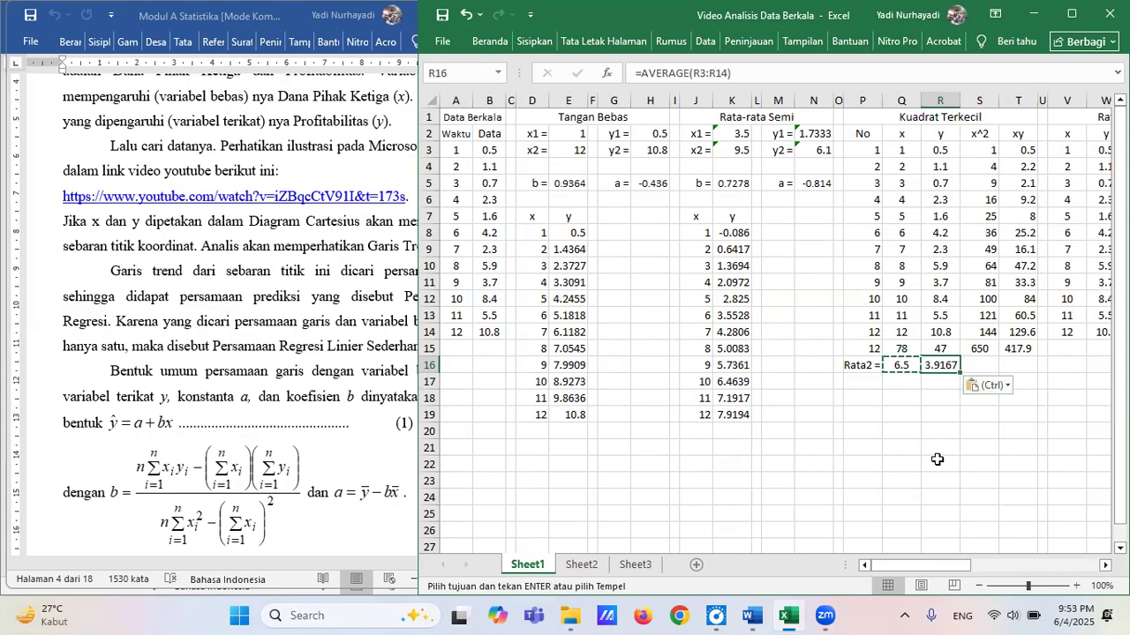
Enter the labels "b =" in P17 and "a =" in P18.
left_click(864, 381)
type("b")
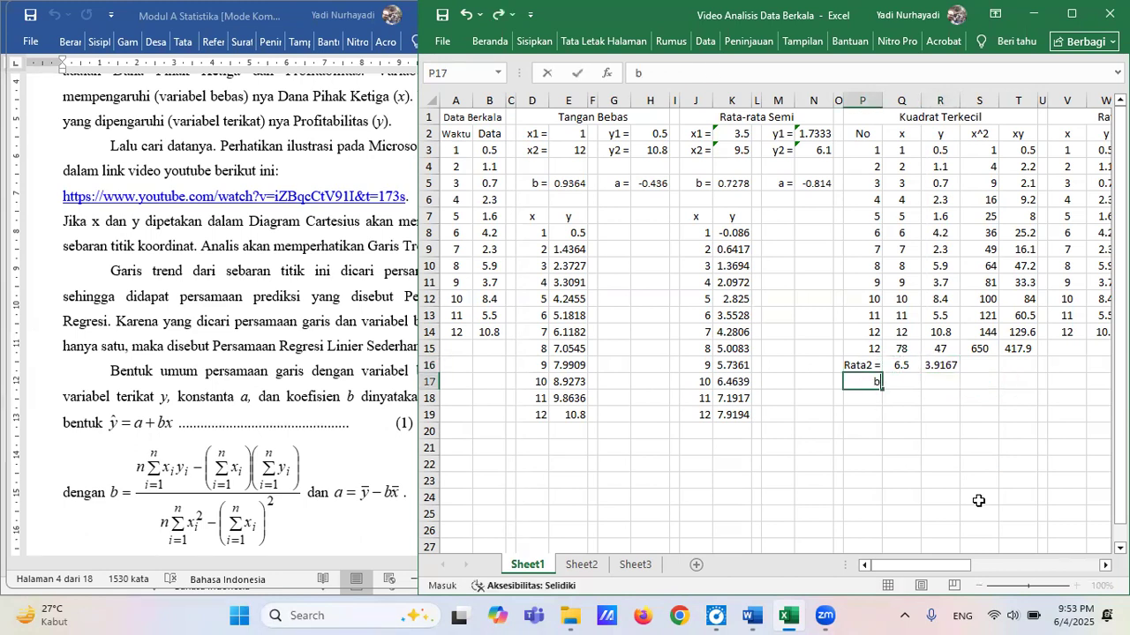
type(" =")
key("Return")
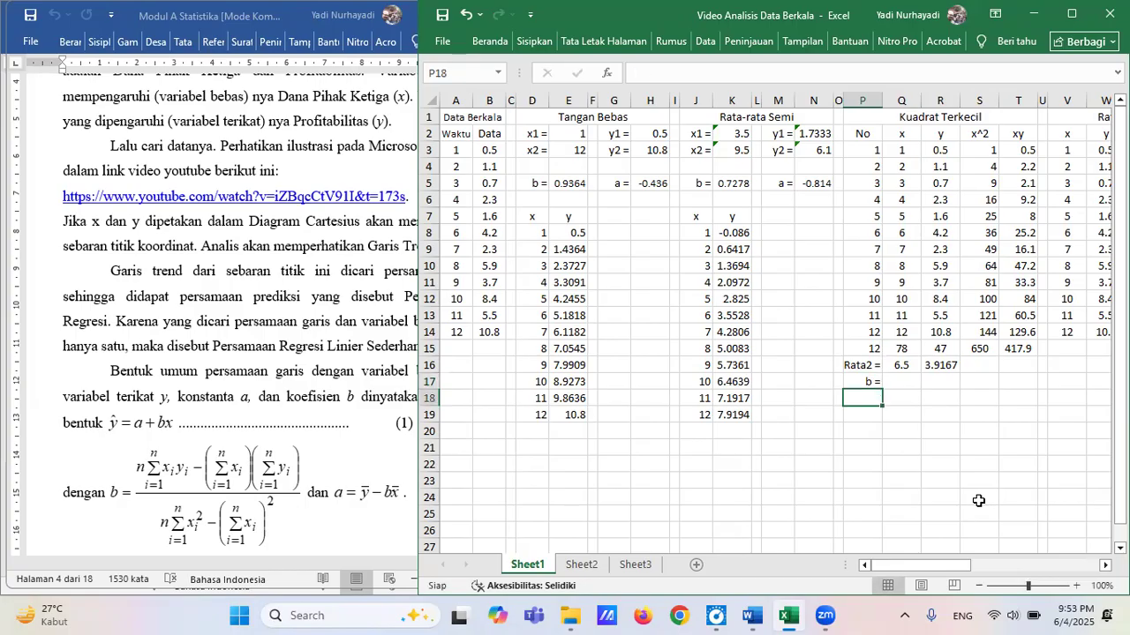
type("a =")
key("Up")
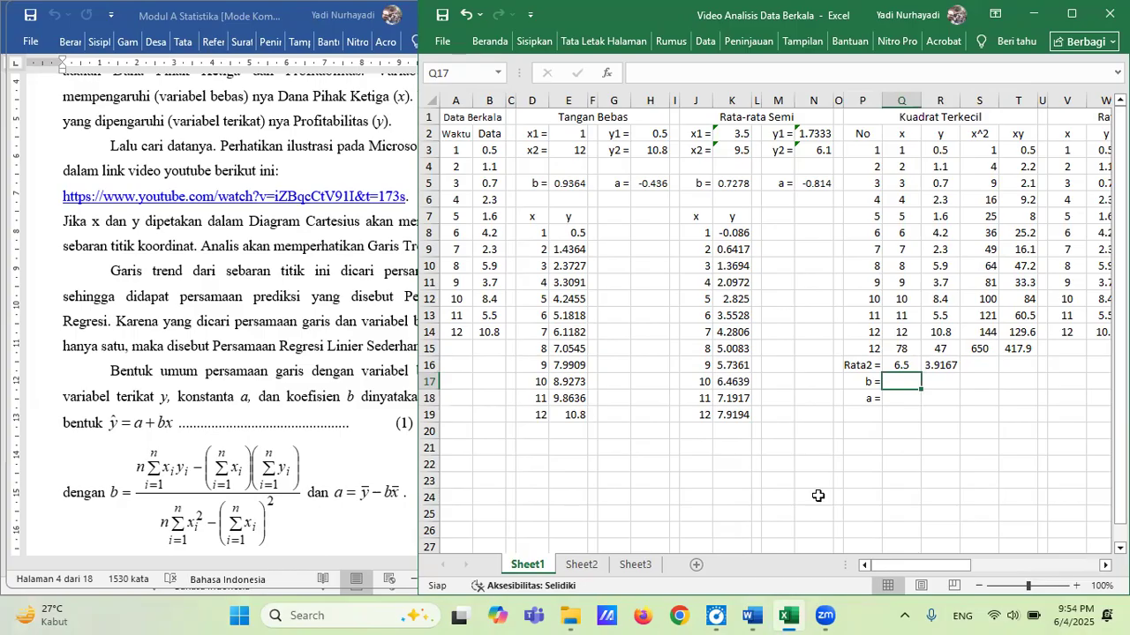
Begin the b formula in Q17 with the numerator =(p15*t15-q15*r15).
type("=")
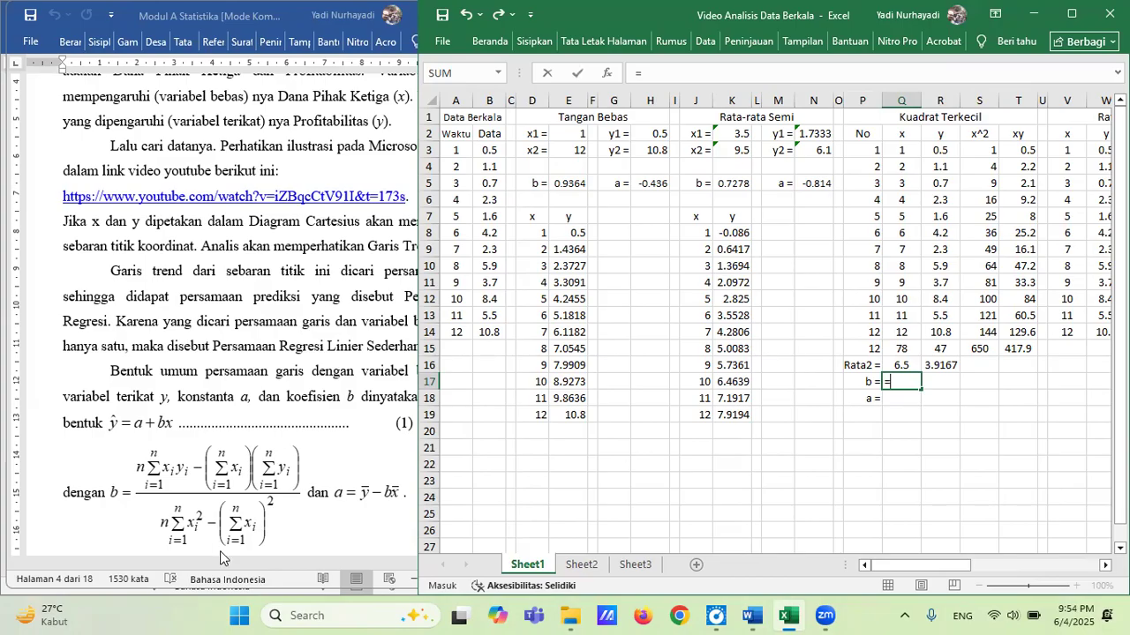
type("(")
type("p")
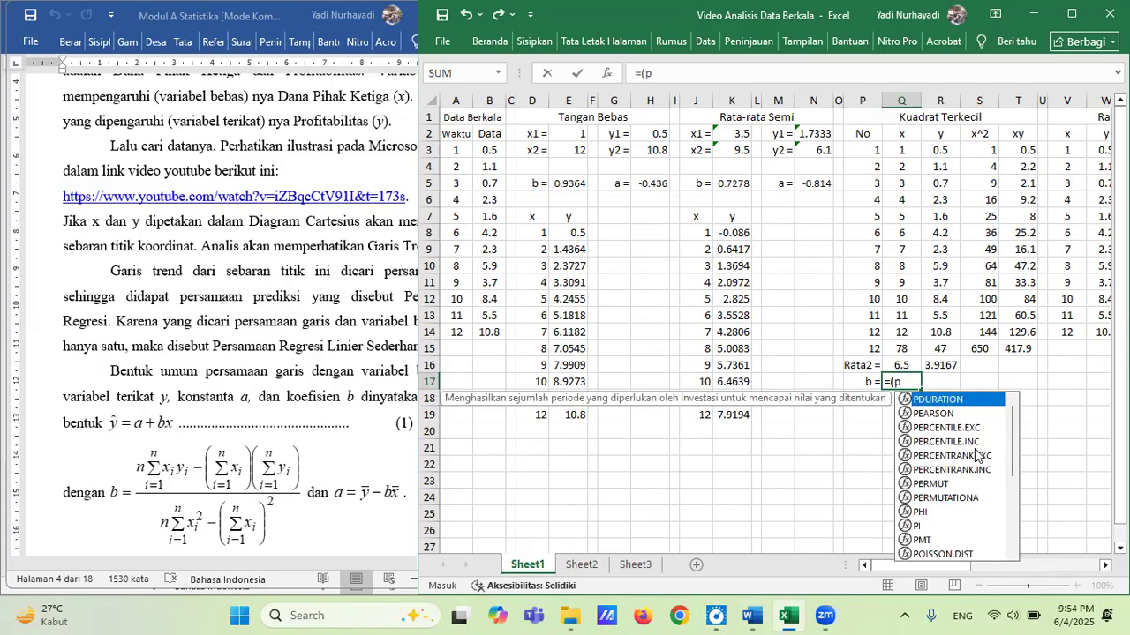
type("15")
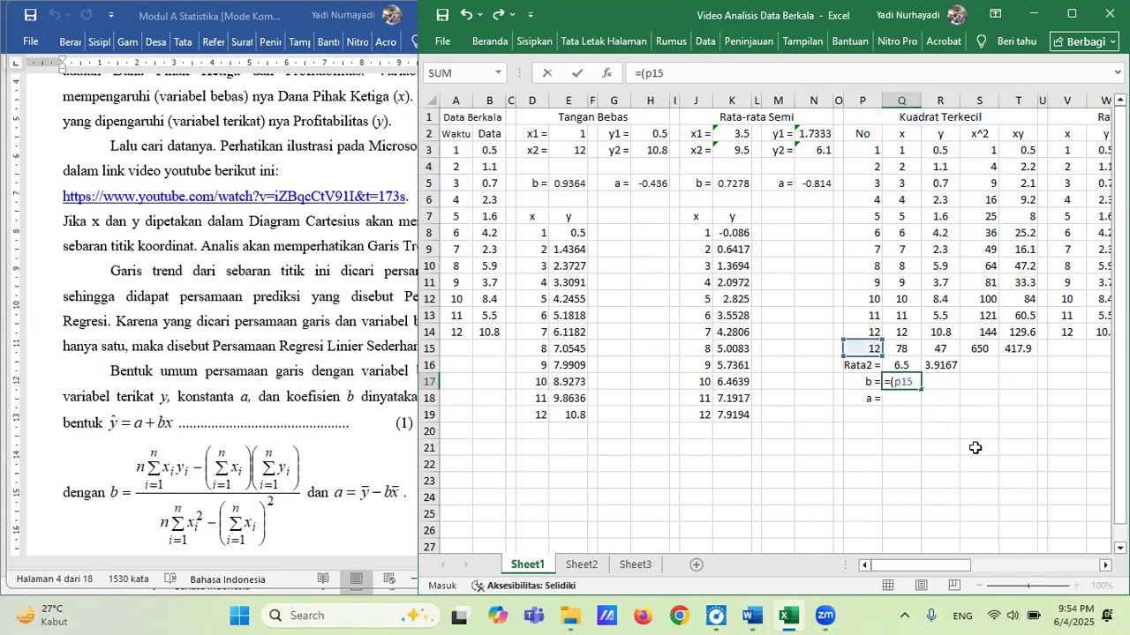
type("*")
type("t15")
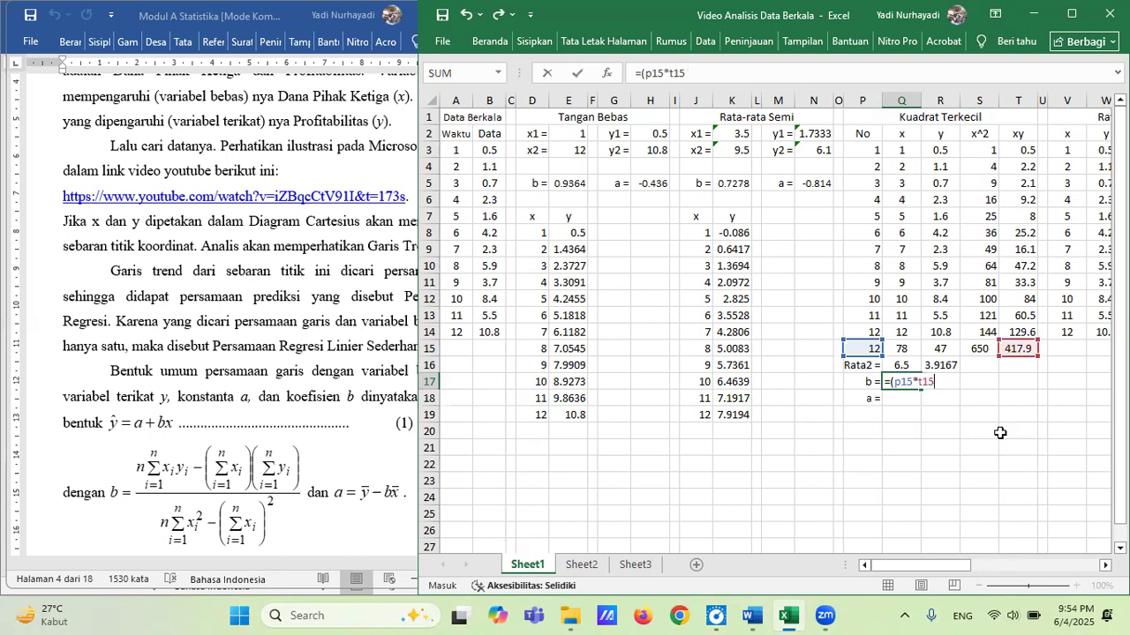
type("-")
type("q15")
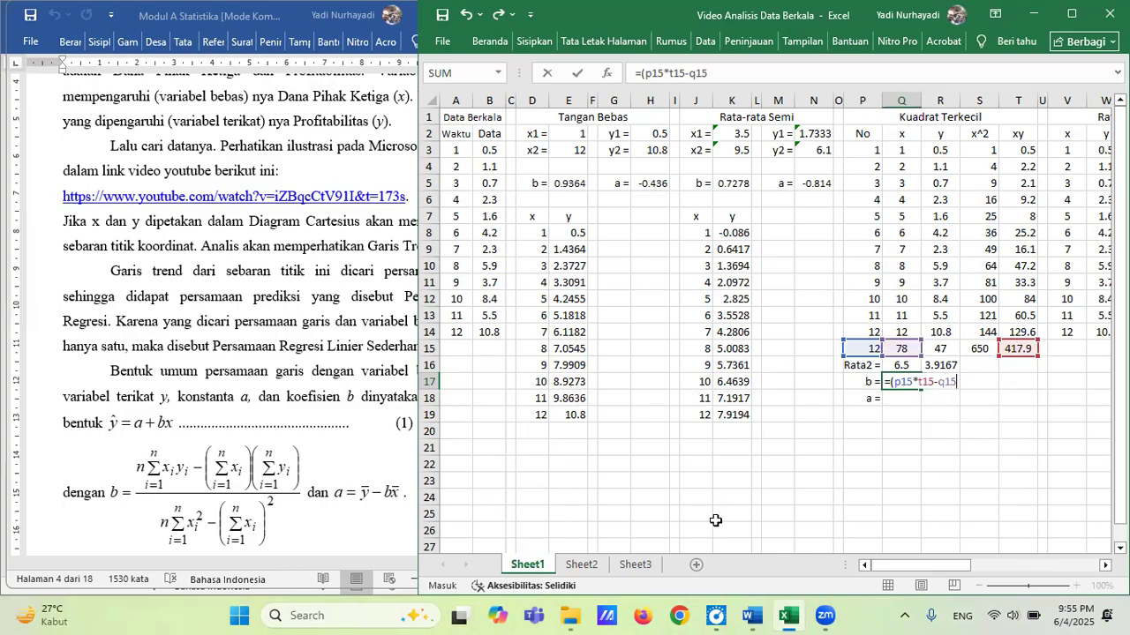
type("*")
type("r15")
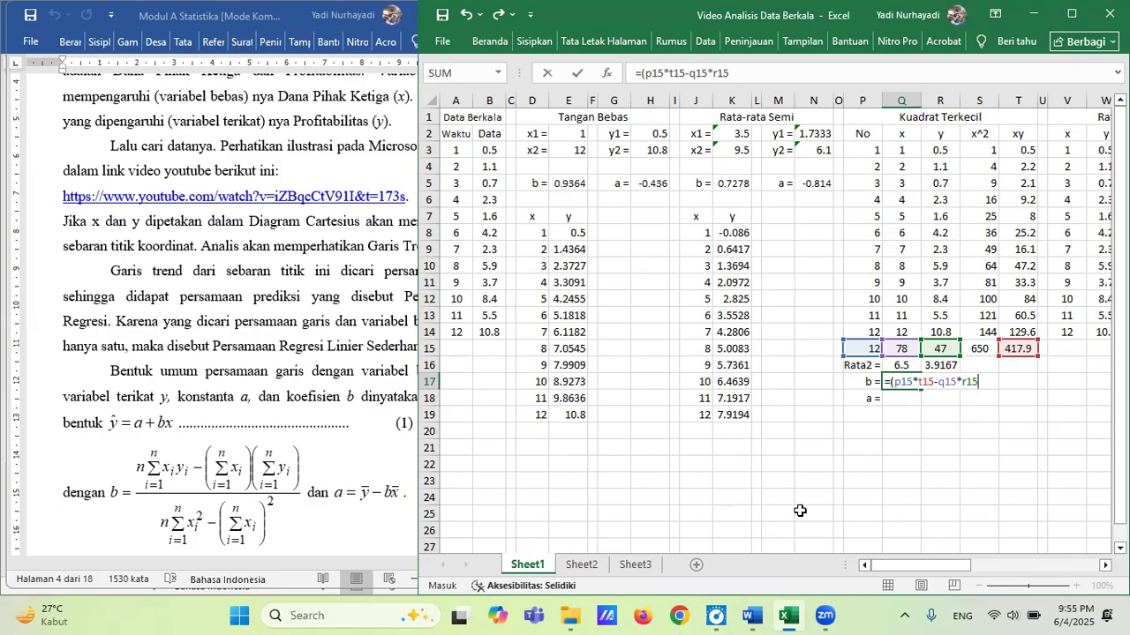
type(")/(")
Complete the b formula in Q17 by dividing the numerator by (p15*s15-q15^2).
type("p15")
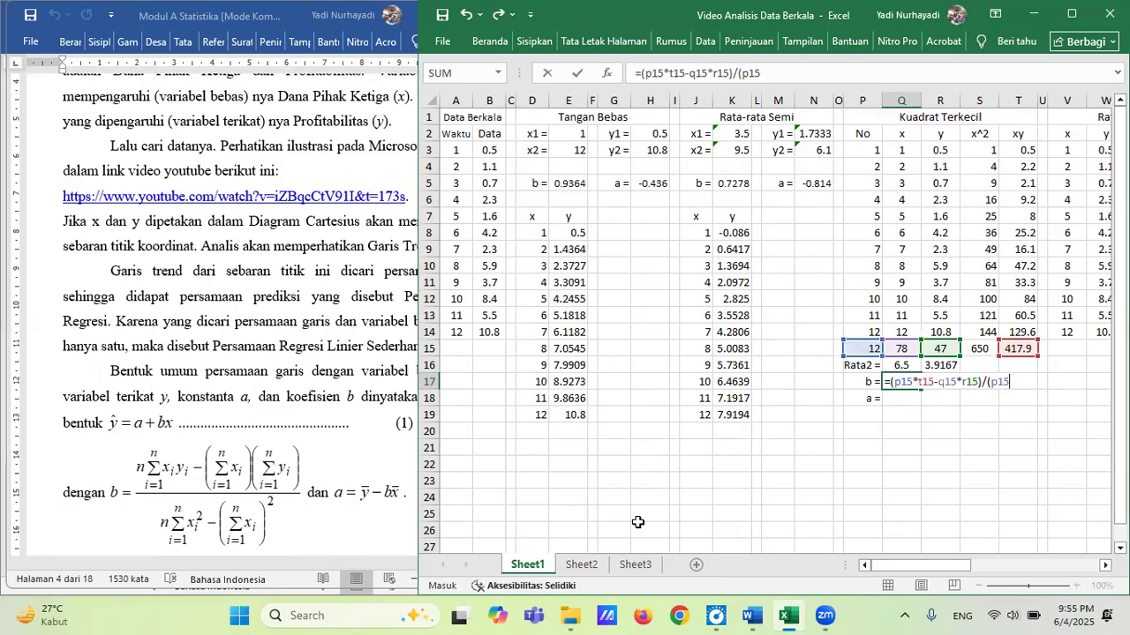
type("*s15-")
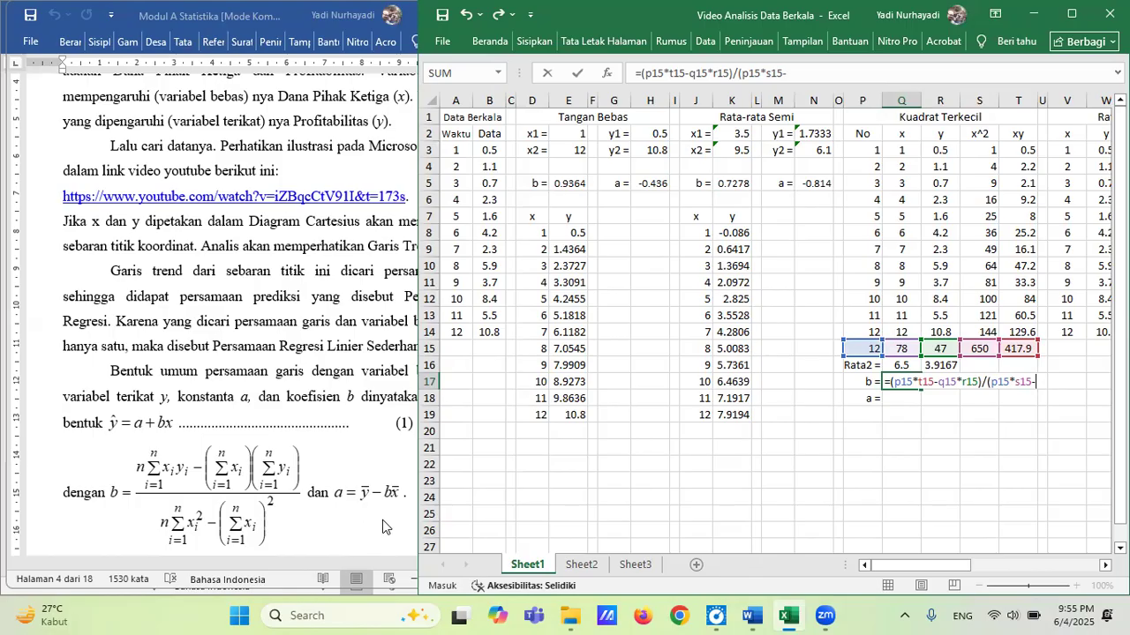
type("q1")
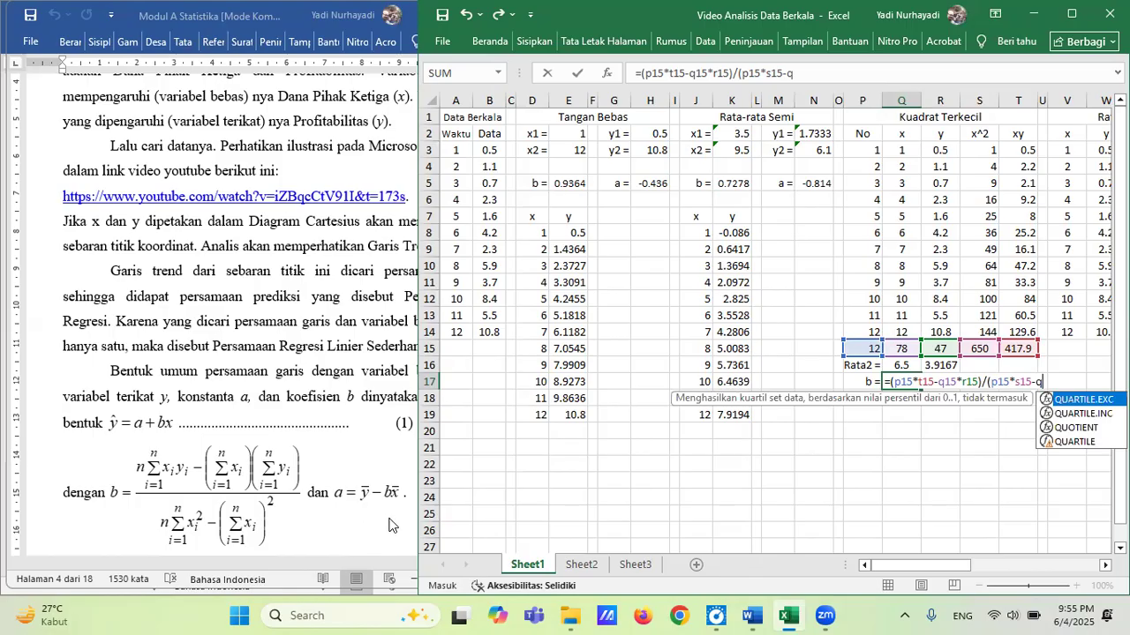
type("5")
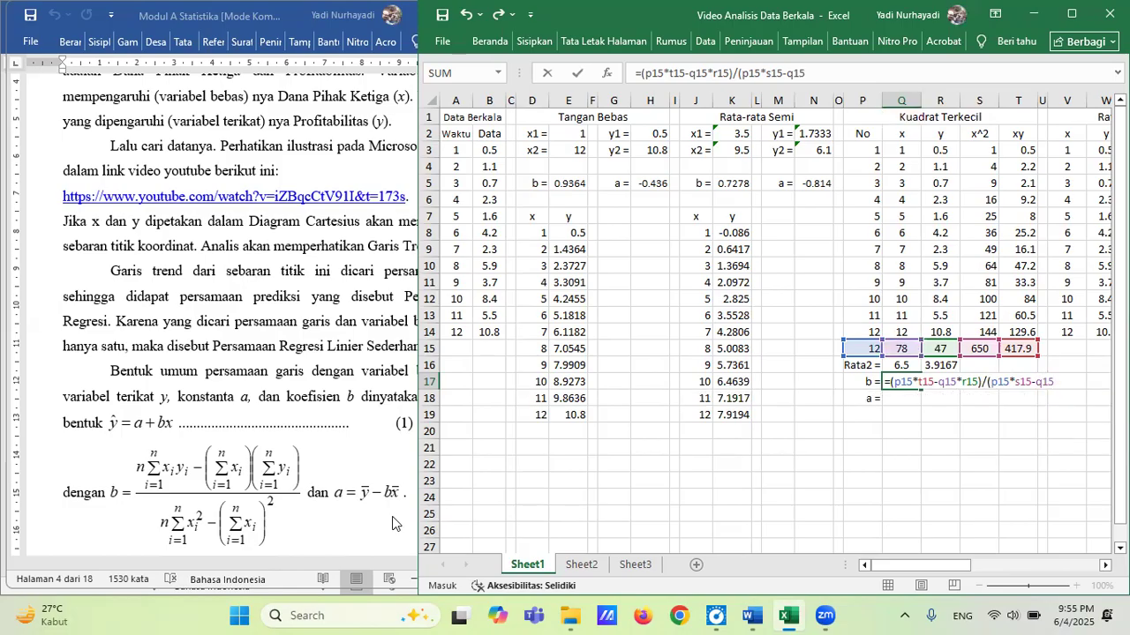
type("^2)")
key("Return")
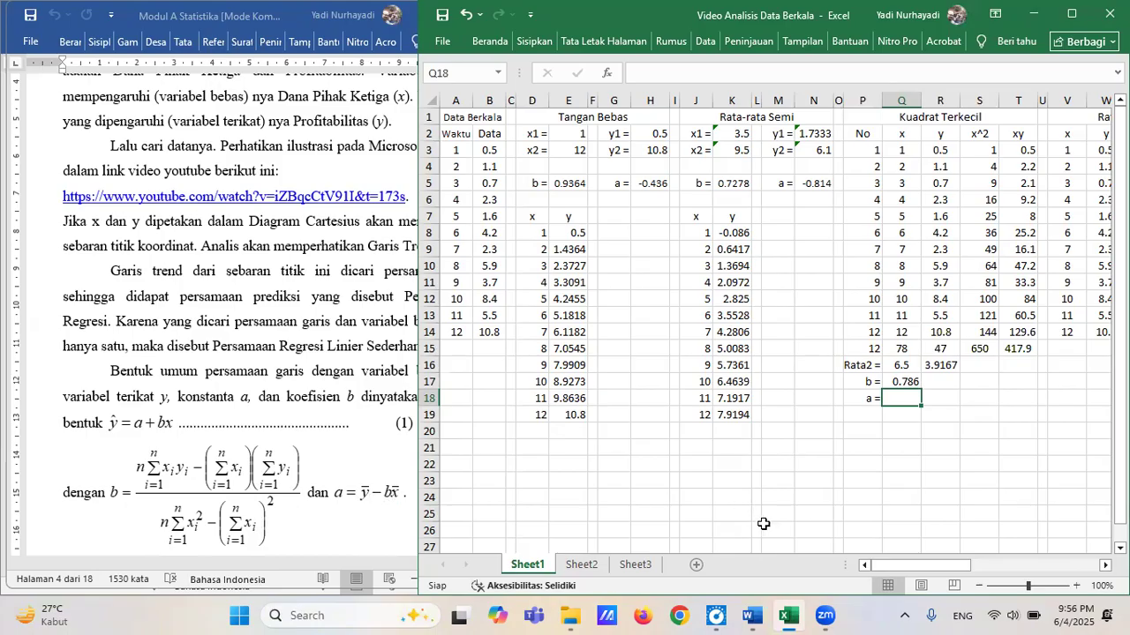
Calculate a for the Kuadrat Terkecil method in Q18 with =r16-q17*q16.
type("=")
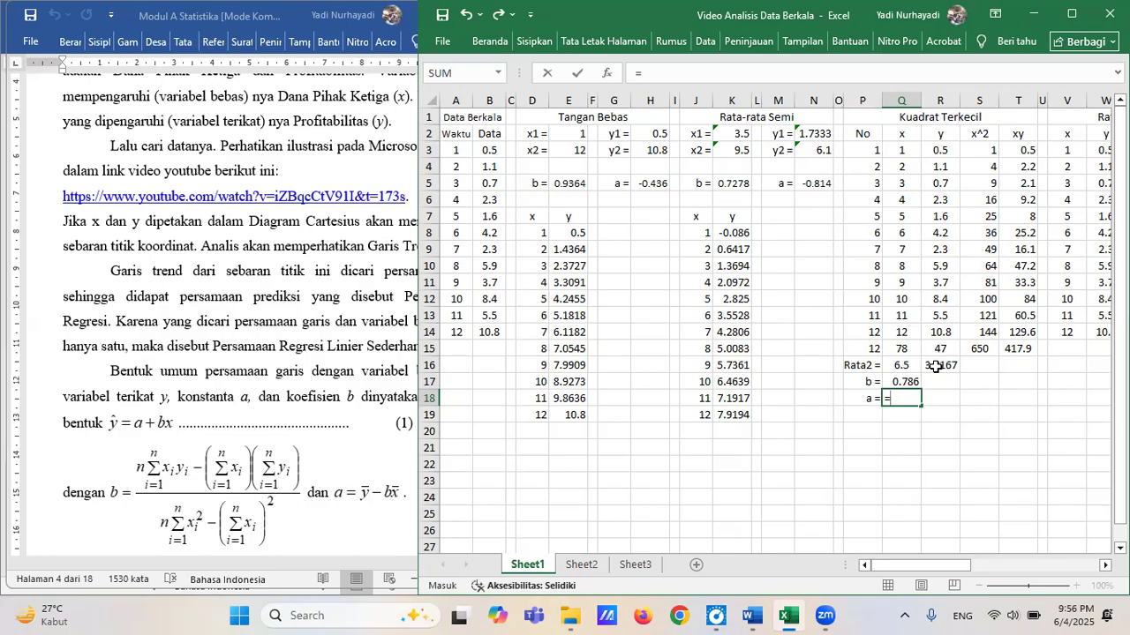
type("r16")
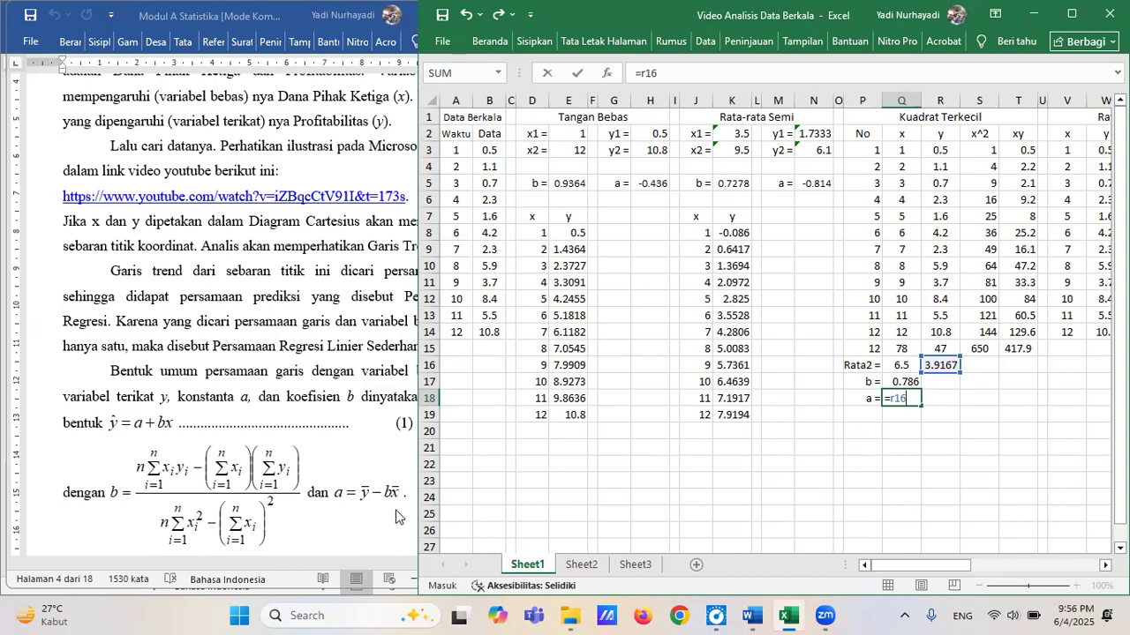
type("-")
type("q17")
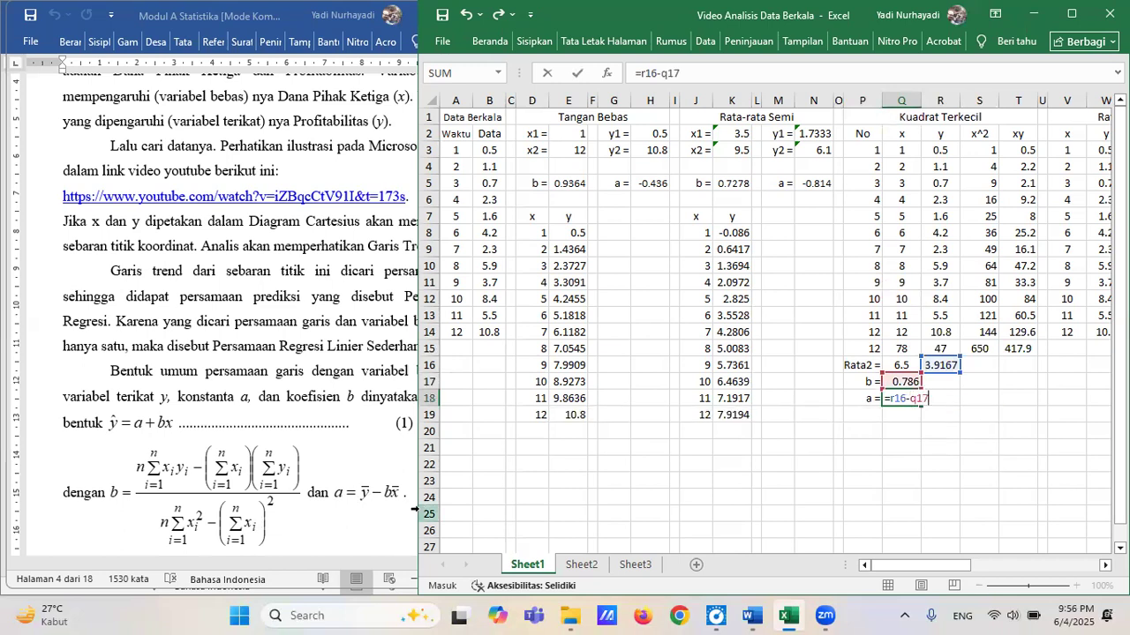
type("*")
type("q16")
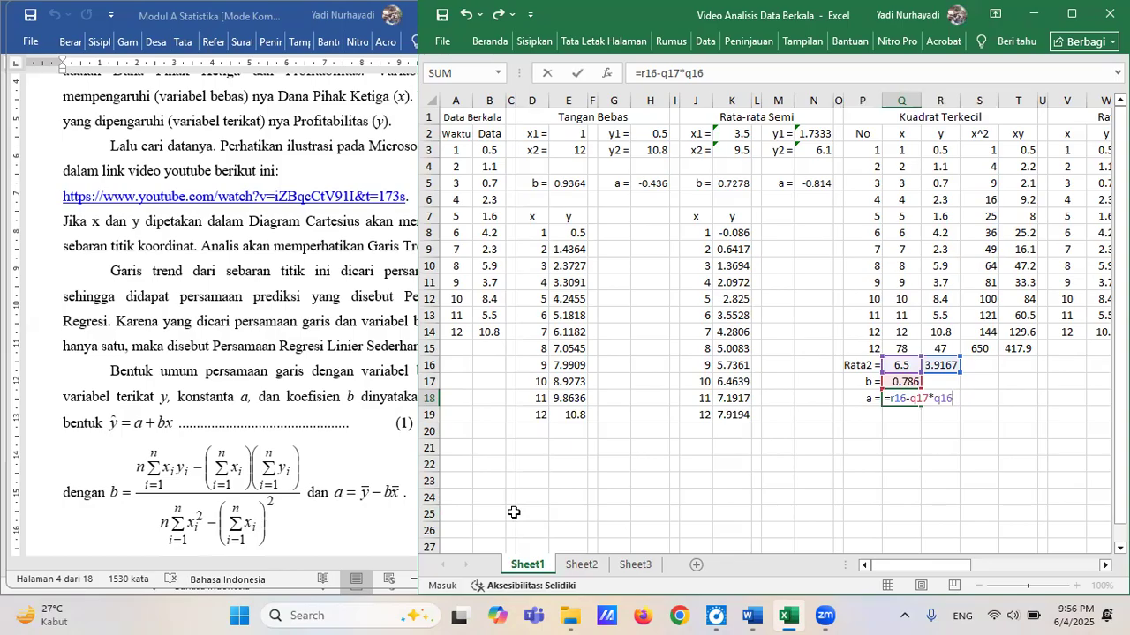
key("Return")
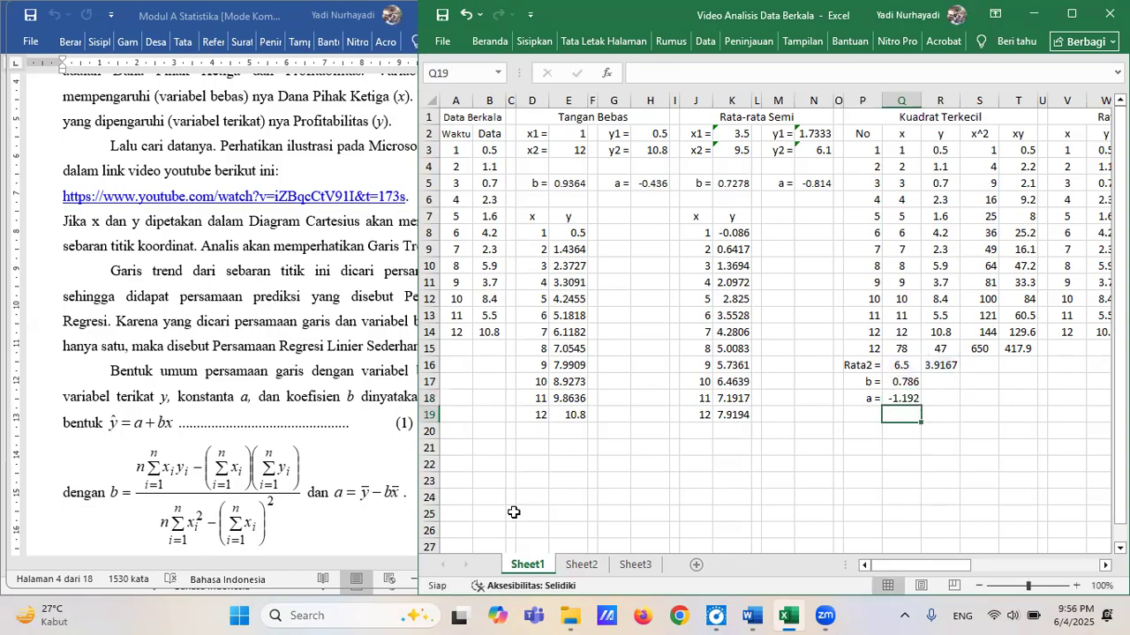
key("Up")
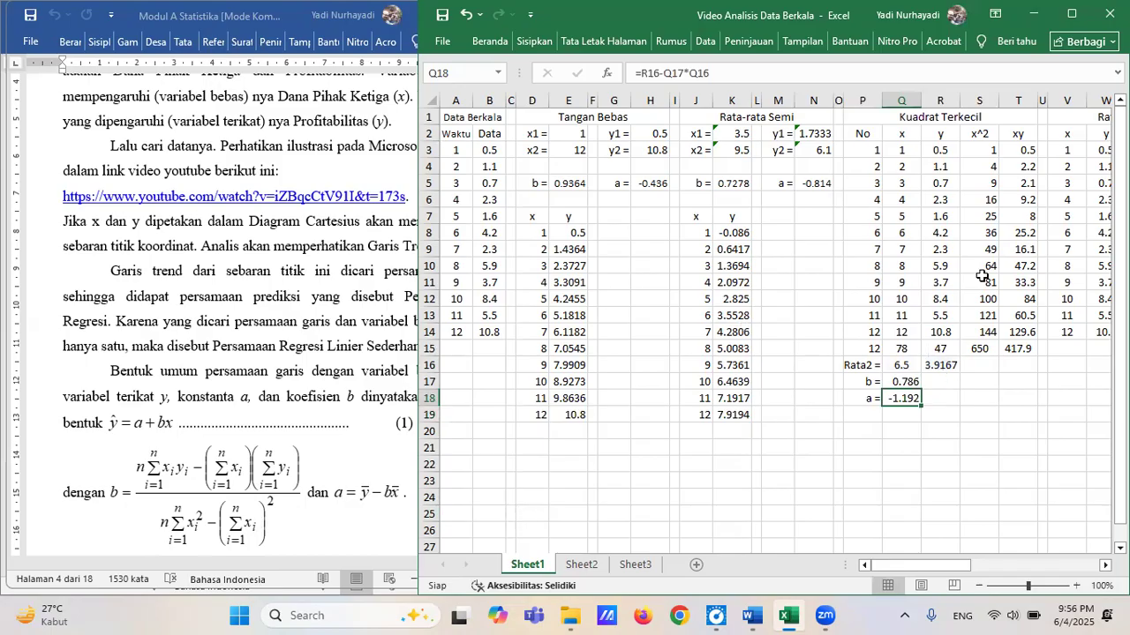
Maximize the Excel window and add a linear trendline with its equation displayed to the chart's Data series.
left_click(1075, 18)
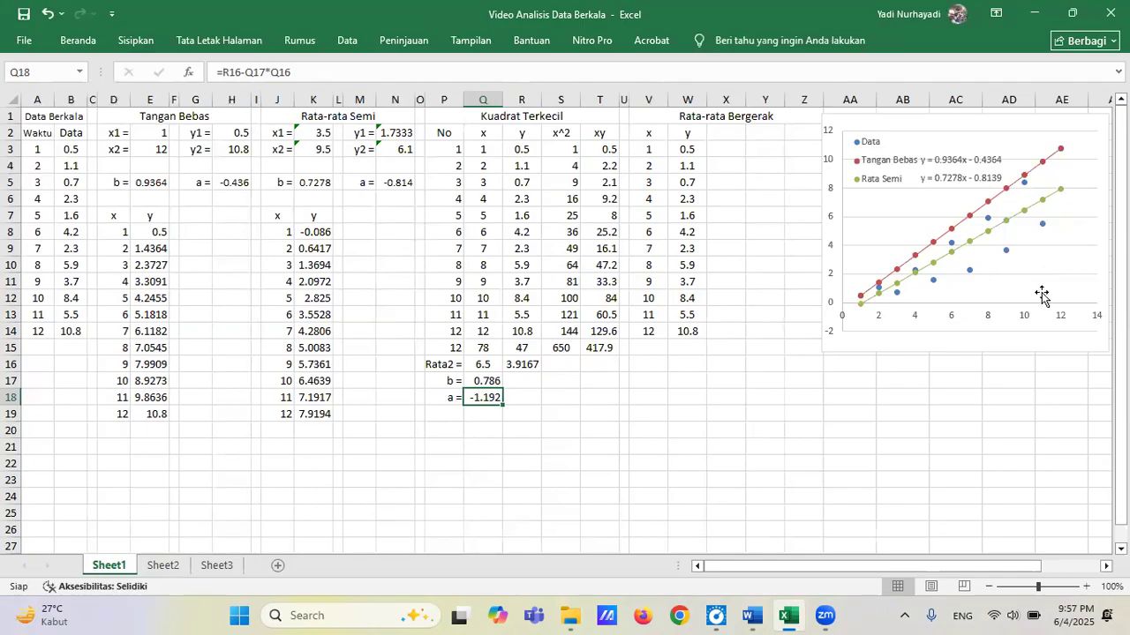
left_click(1007, 251)
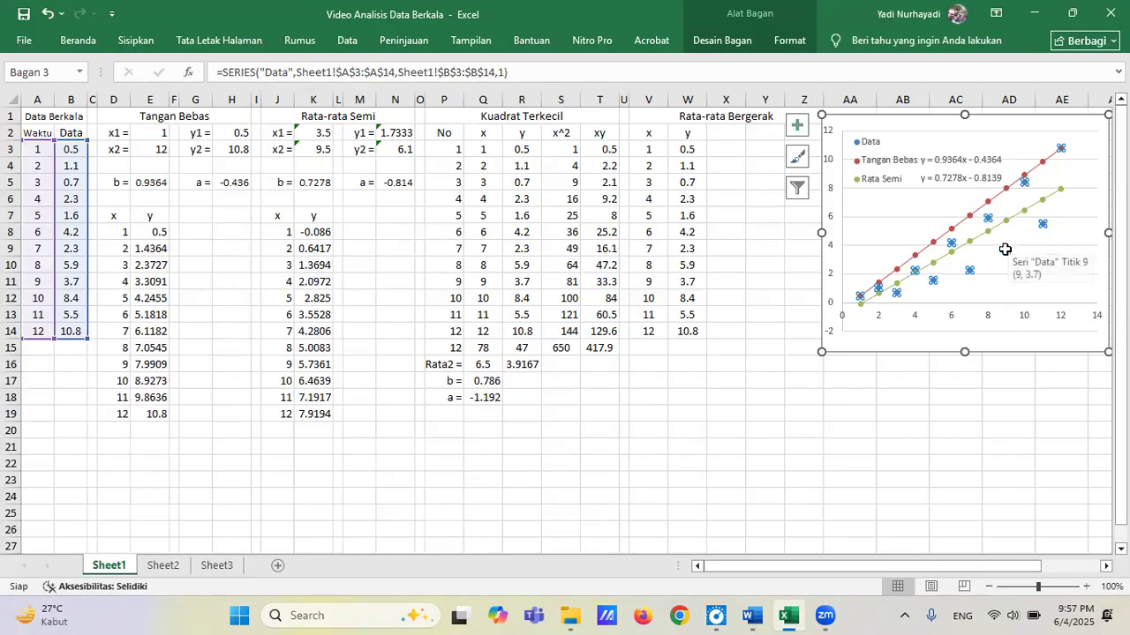
right_click(1005, 250)
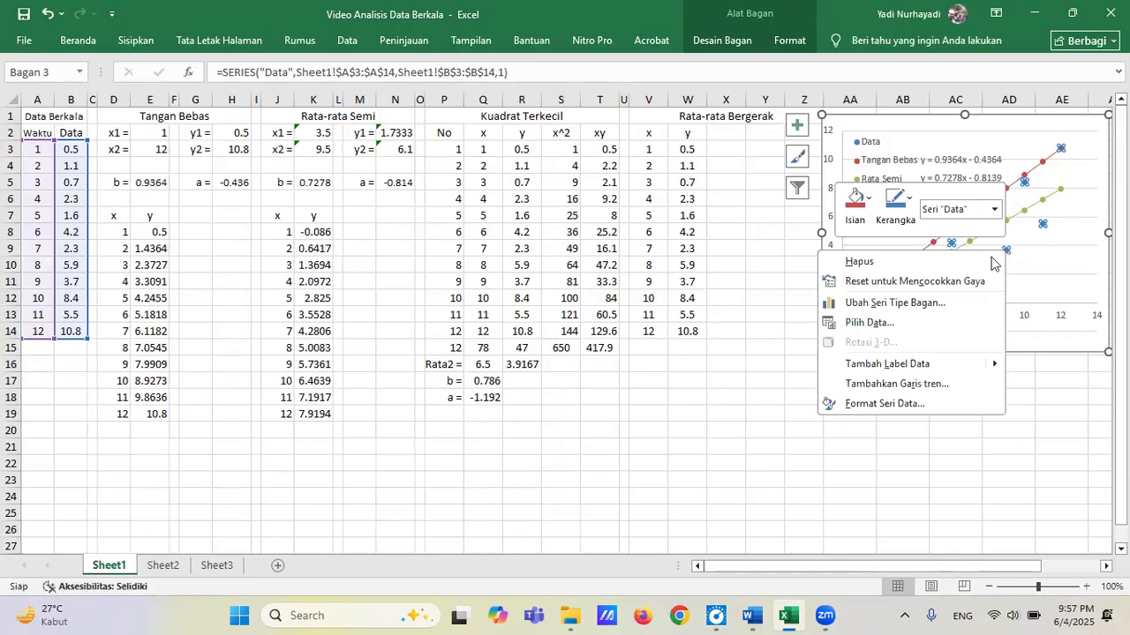
left_click(934, 382)
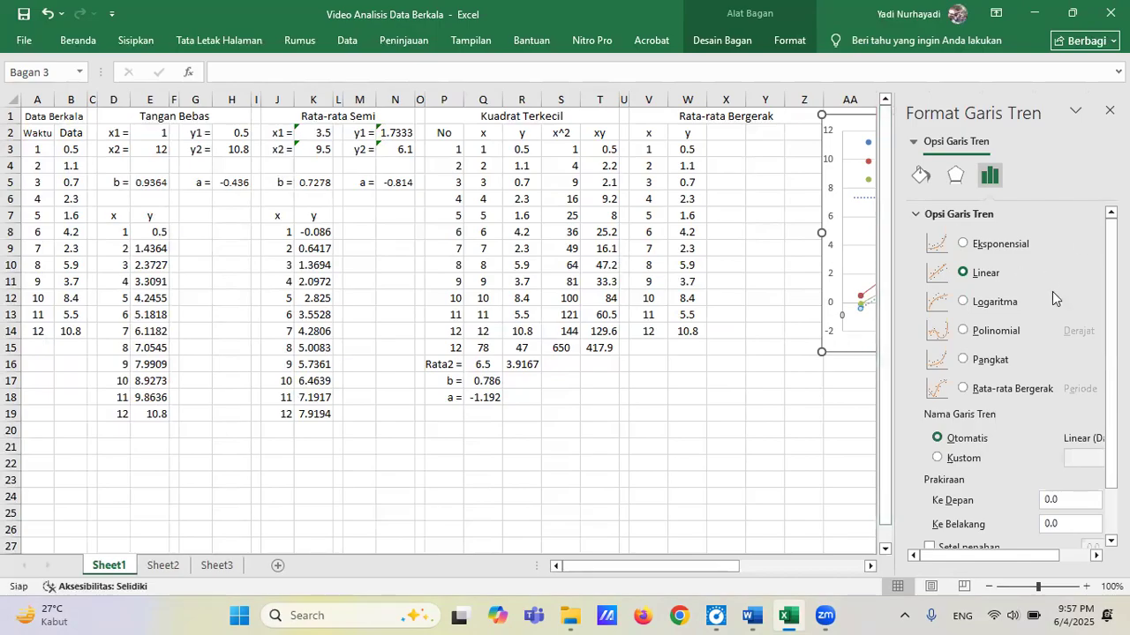
left_click_drag(1112, 363, 1111, 410)
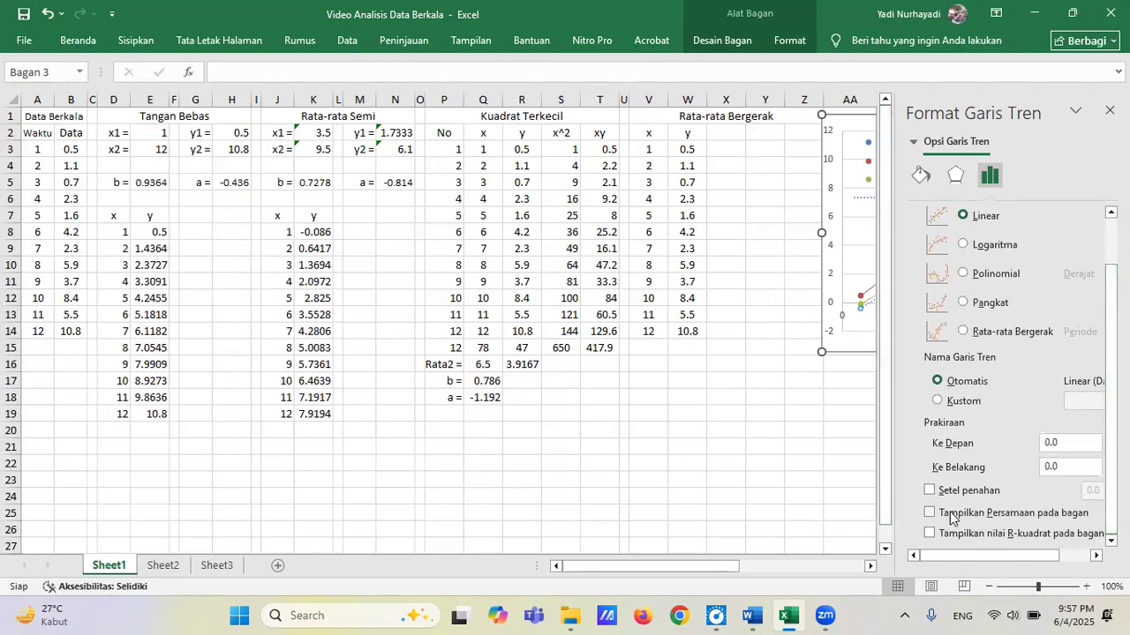
Format the Data trendline as a black, 1 pt wide line with a solid dash type.
left_click(921, 176)
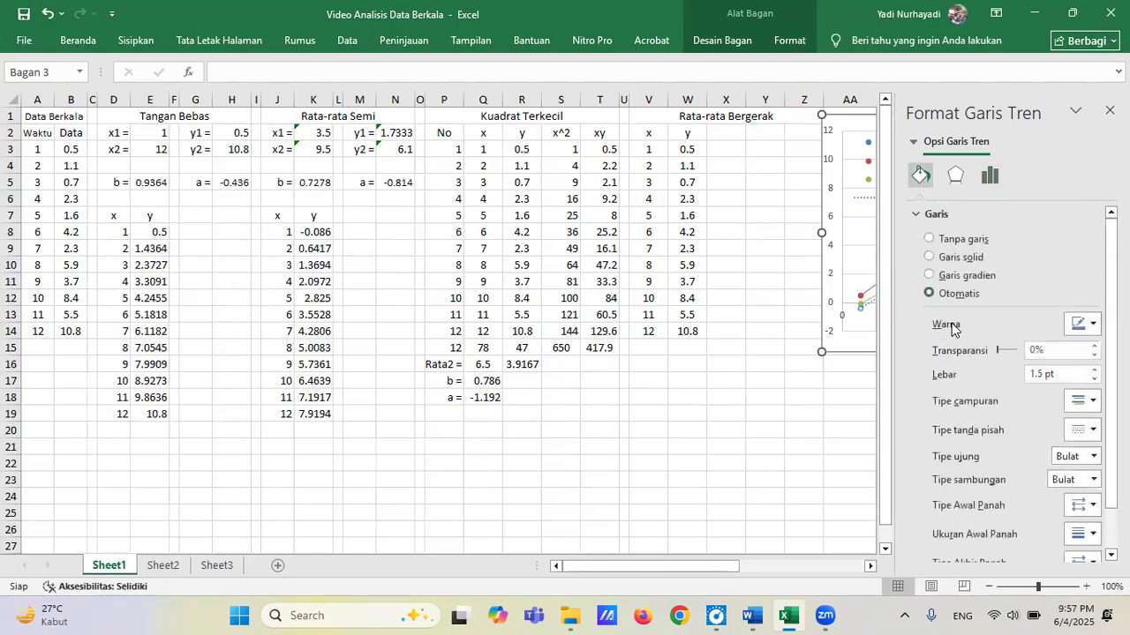
left_click(1091, 325)
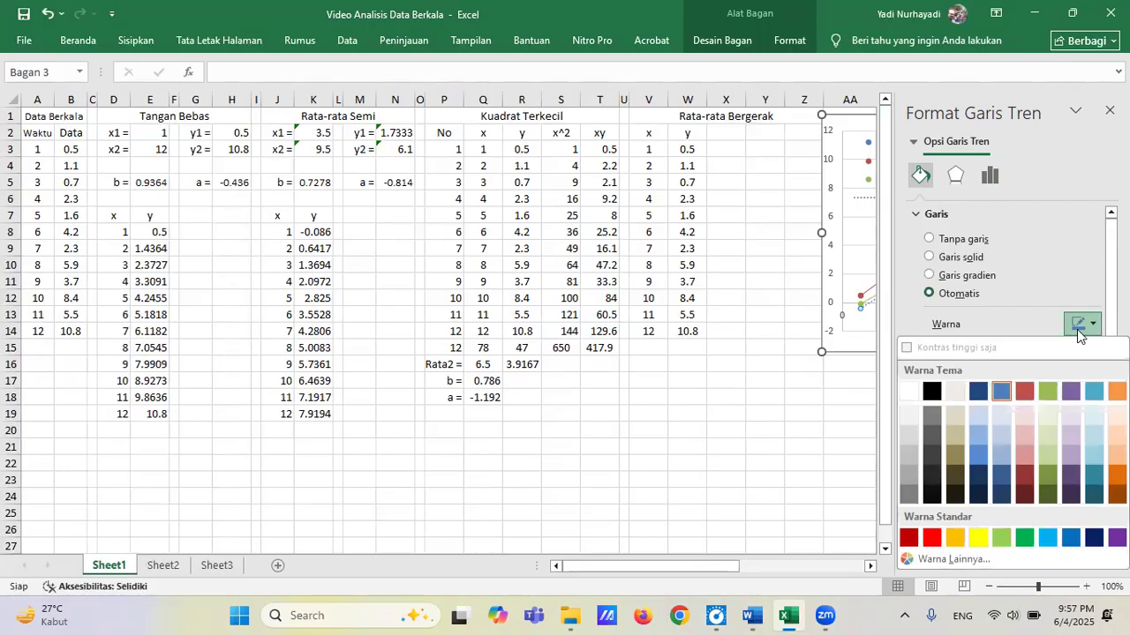
left_click(932, 393)
left_click(1094, 382)
left_click(1094, 381)
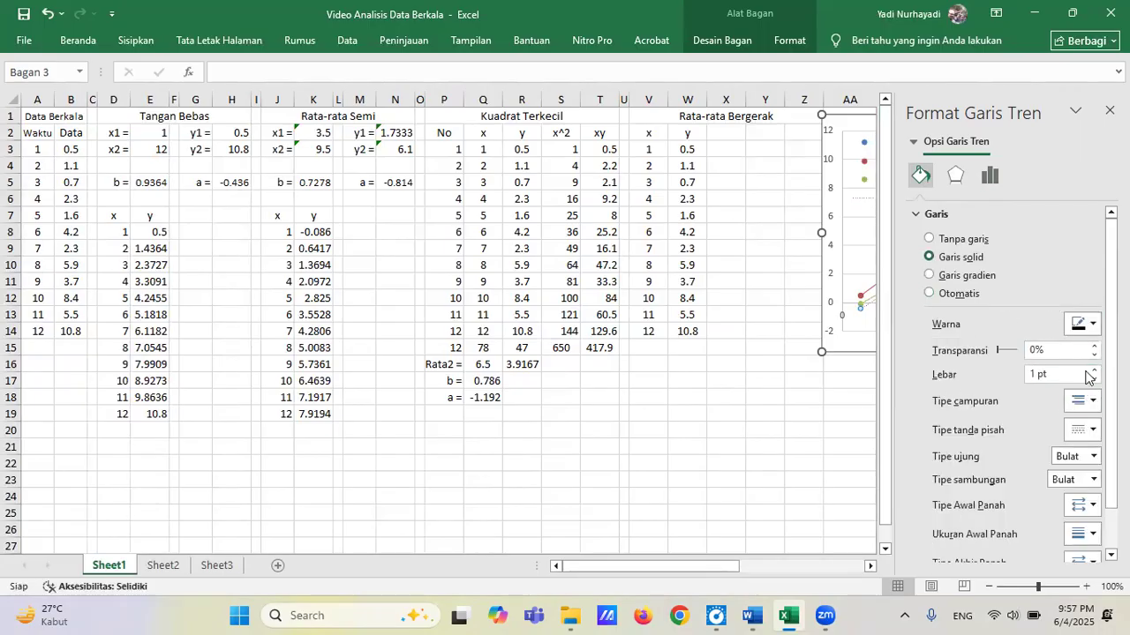
left_click(1086, 431)
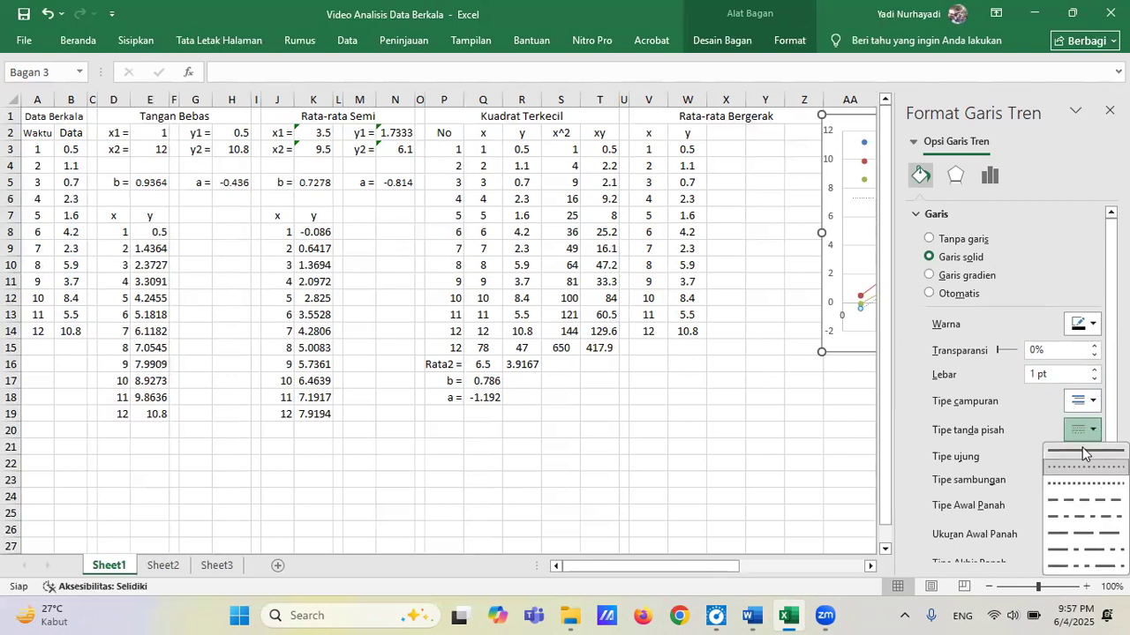
left_click(1082, 449)
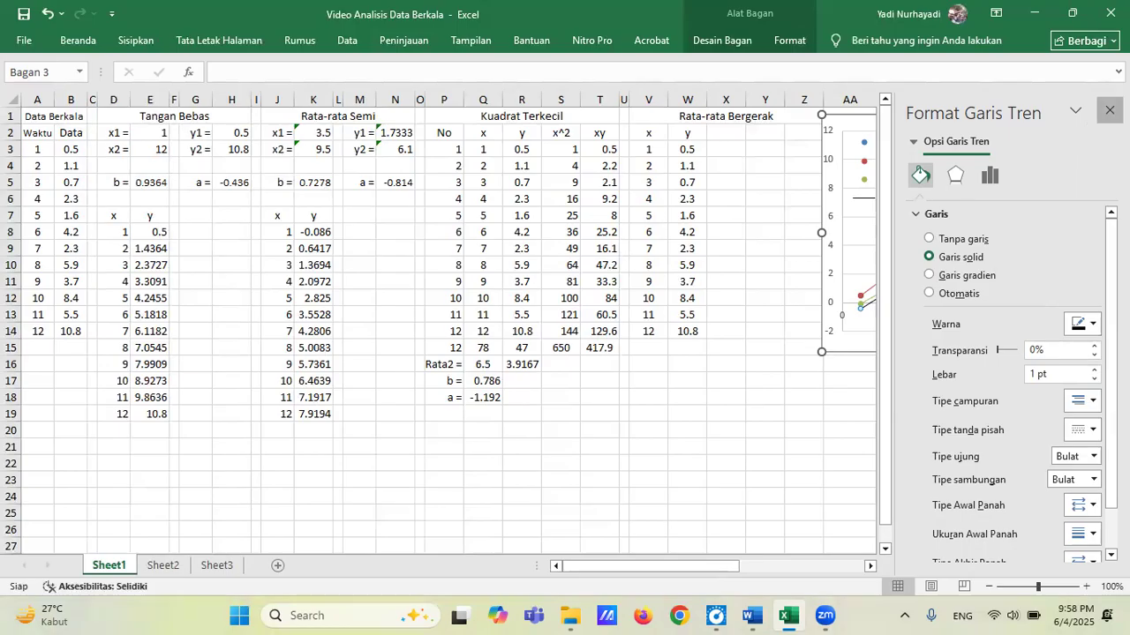
left_click(1109, 109)
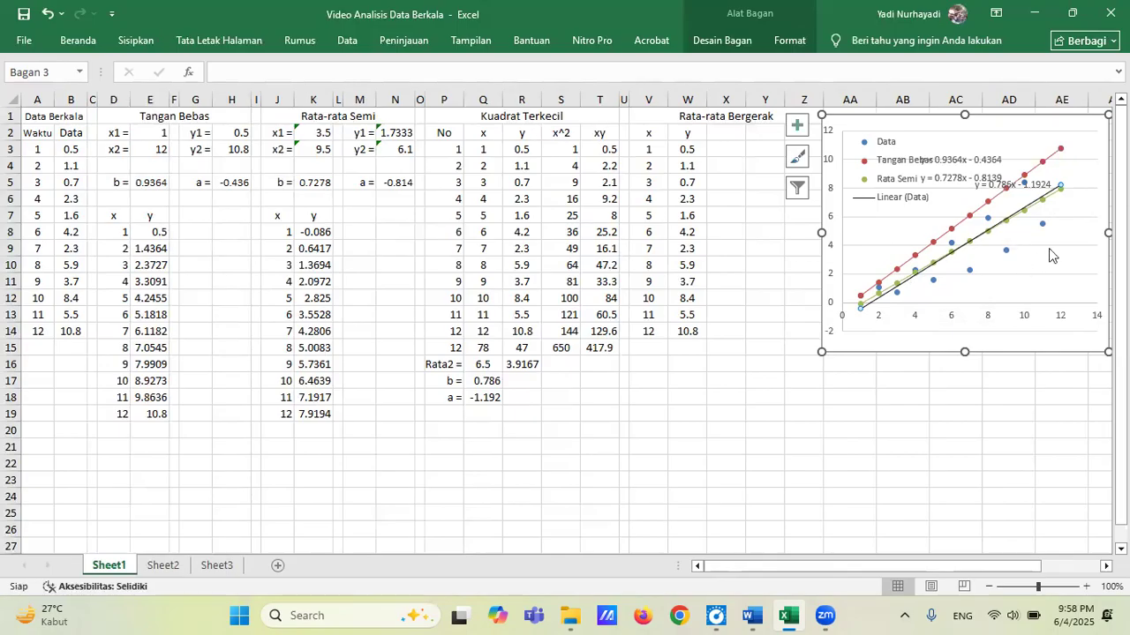
Delete the Linear (Data) entry from the chart legend.
left_click(913, 202)
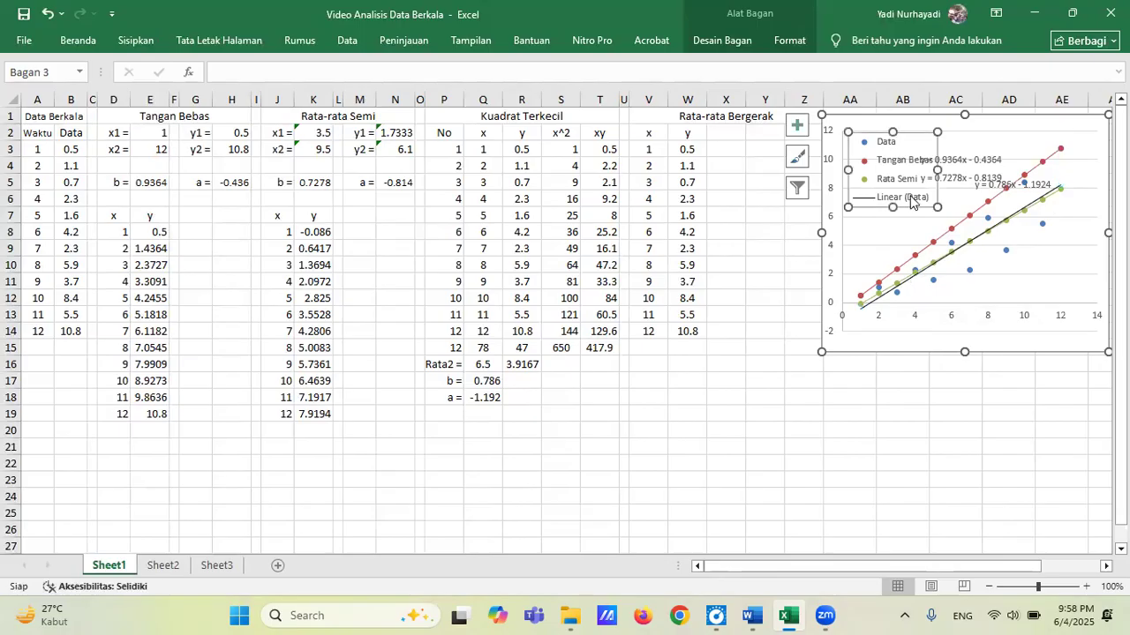
left_click(912, 200)
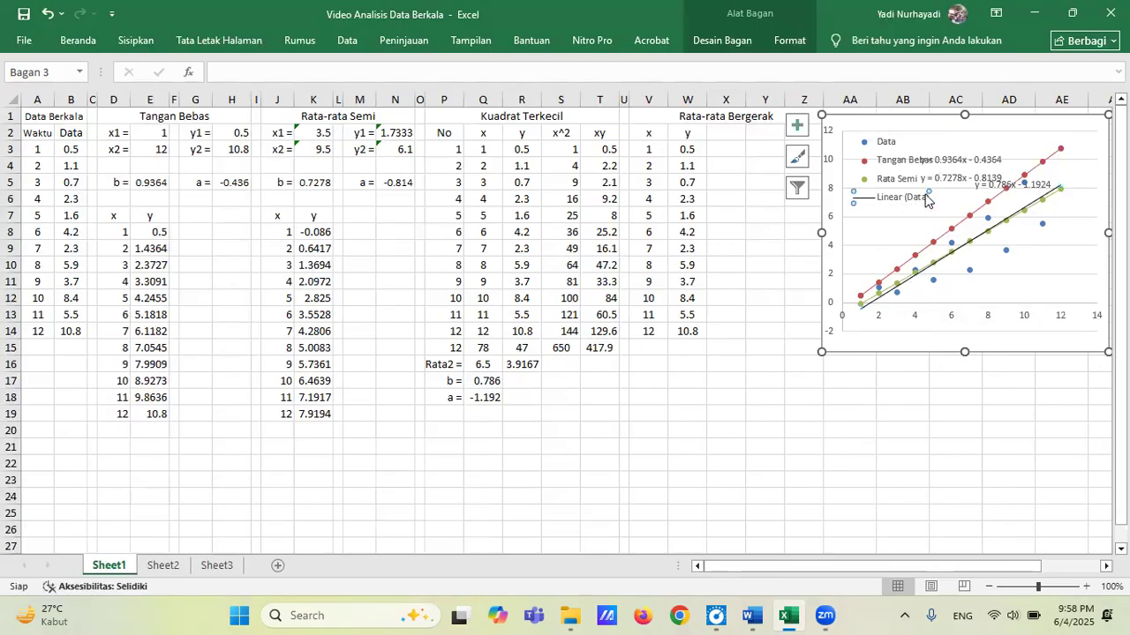
key("Delete")
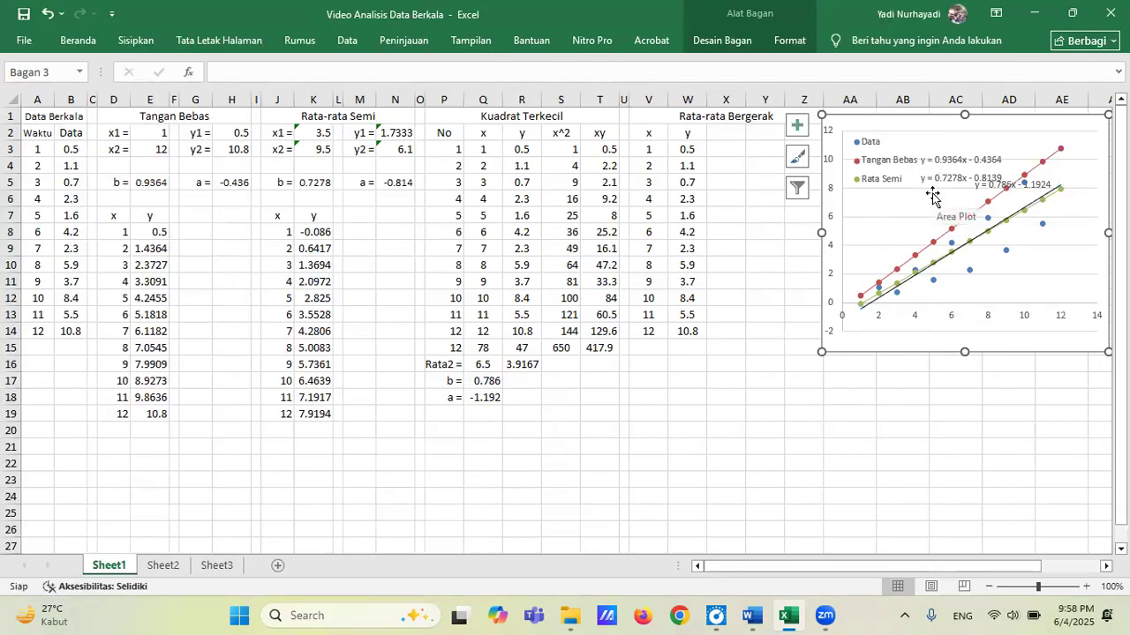
Move the Data trendline equation beside the Data legend entry and compare it with b in Q17 and a in Q18.
left_click(1040, 184)
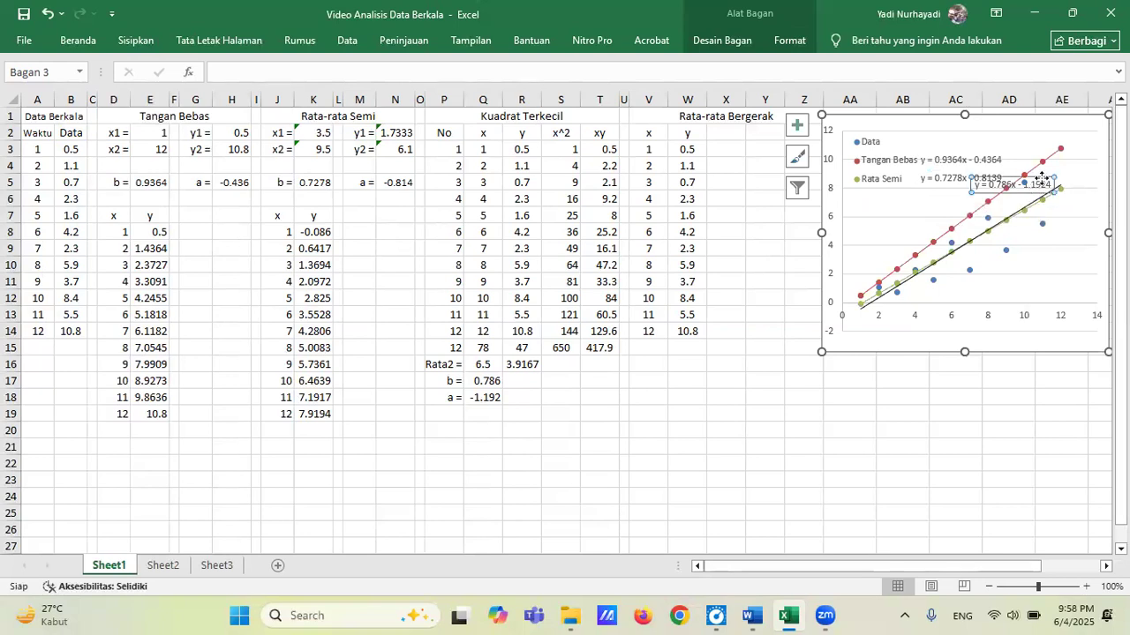
left_click_drag(1039, 176, 983, 133)
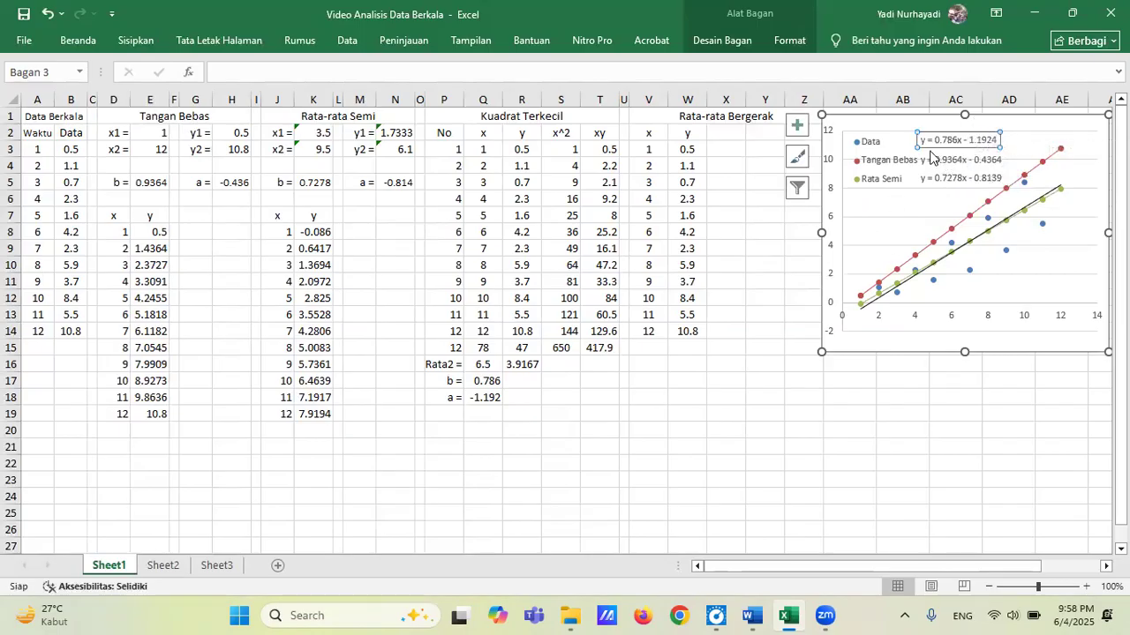
left_click(481, 382)
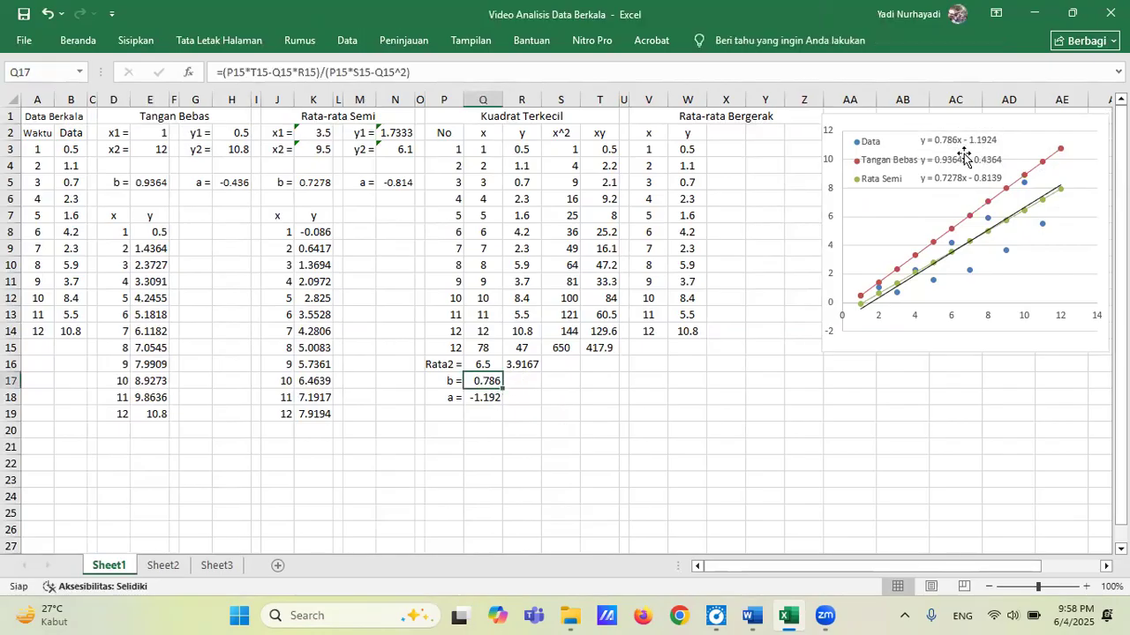
left_click(491, 398)
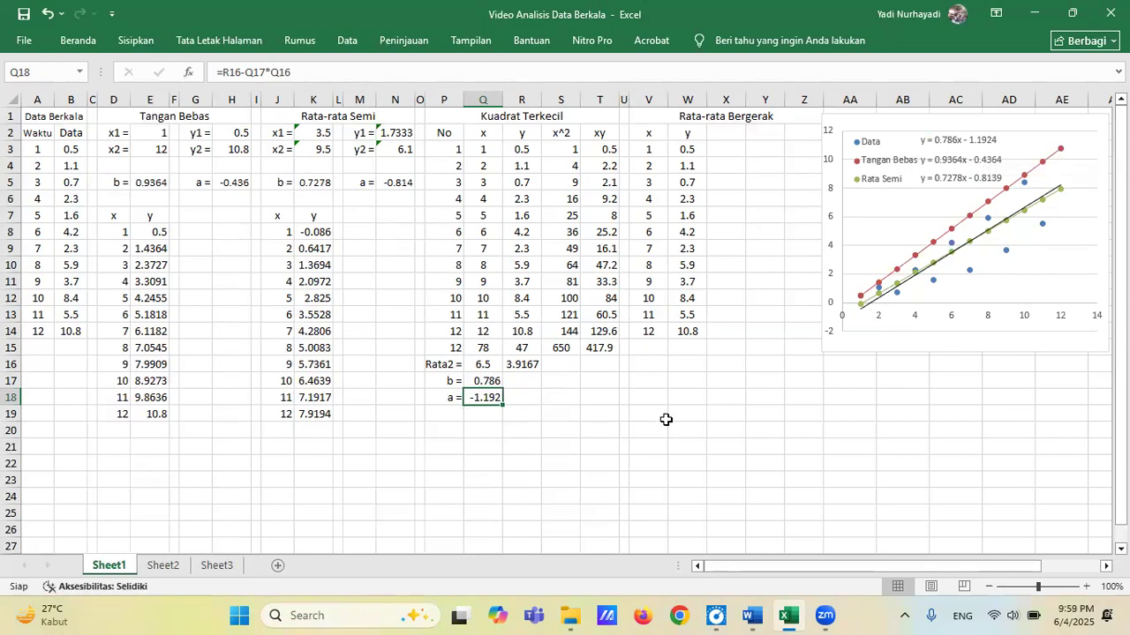
Set the maximum bound of the chart's horizontal axis to 12.
left_click(1026, 319)
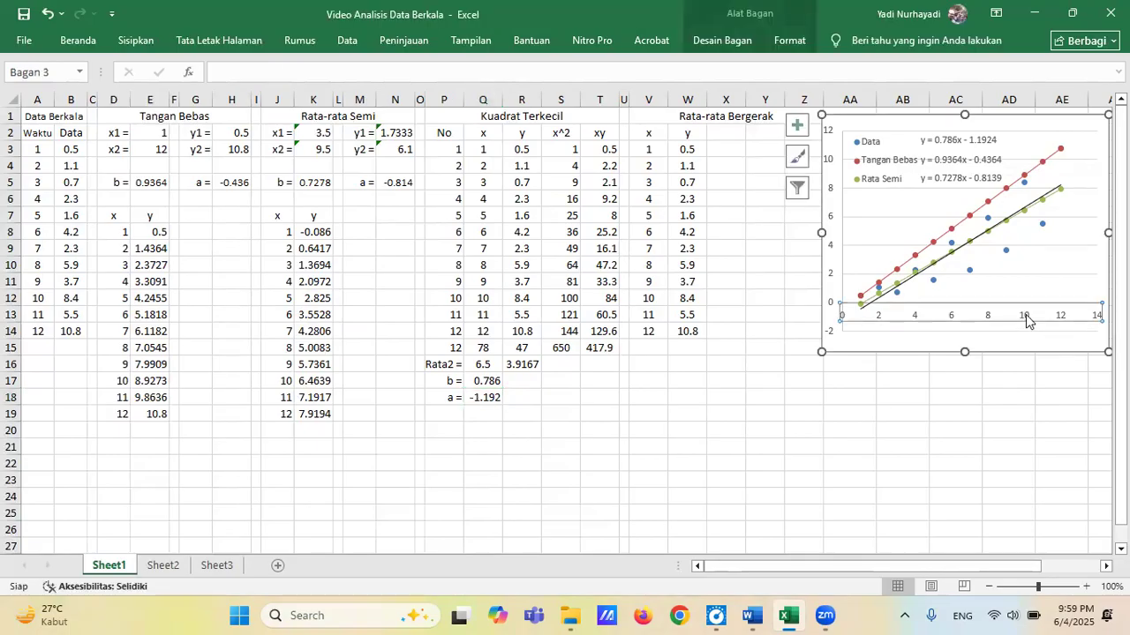
right_click(1027, 319)
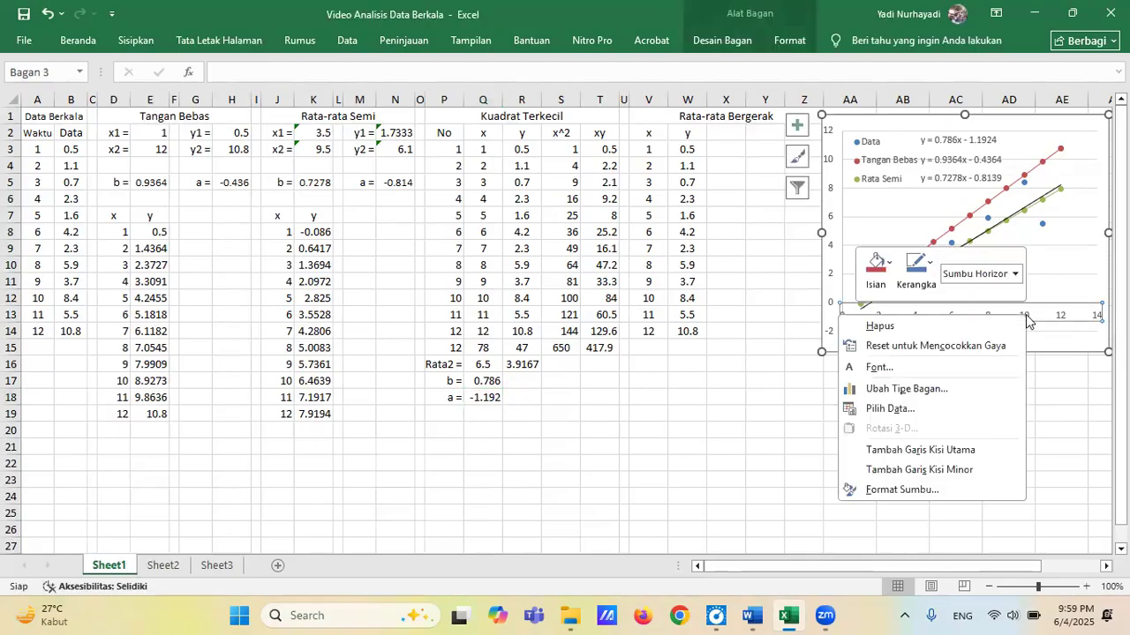
left_click(936, 490)
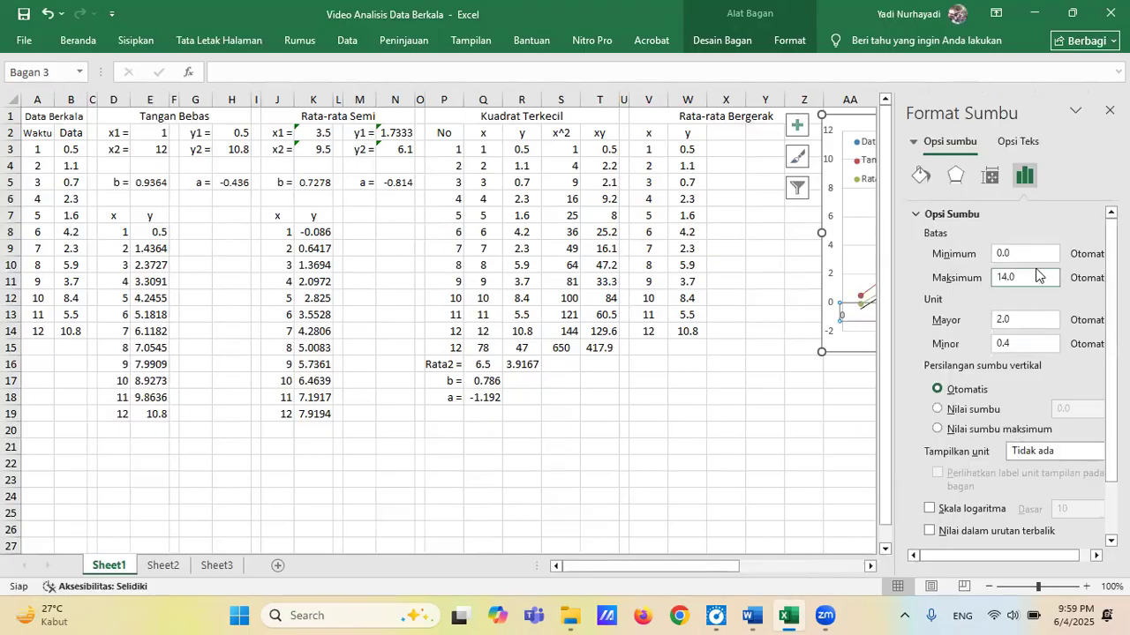
left_click(1032, 276)
key("BackSpace")
key("BackSpace")
key("BackSpace")
type("2")
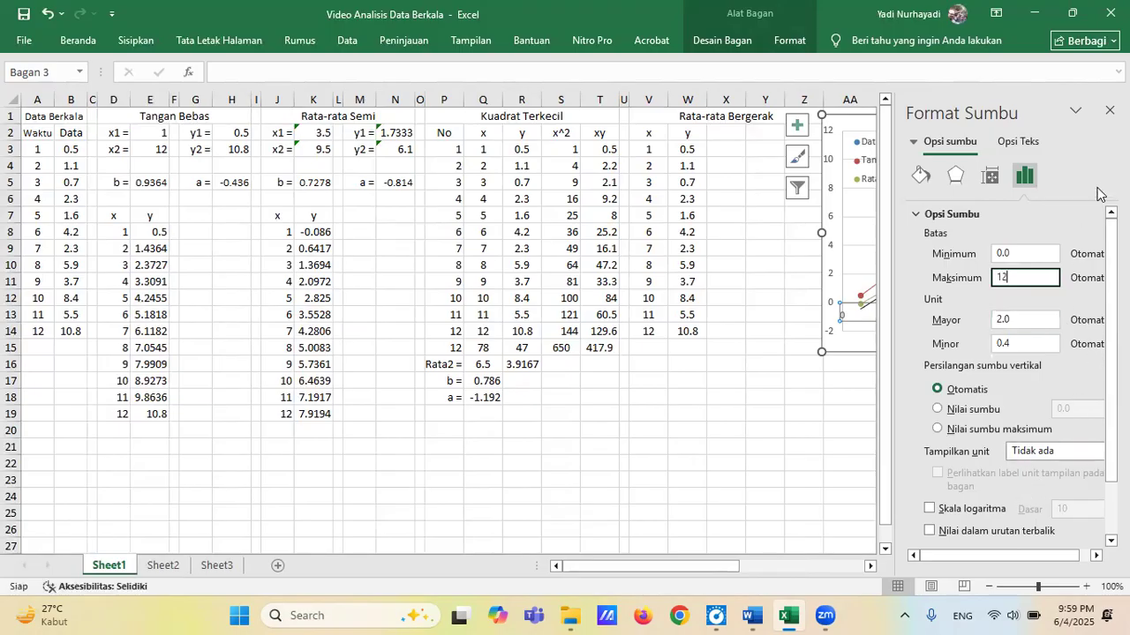
left_click(1109, 109)
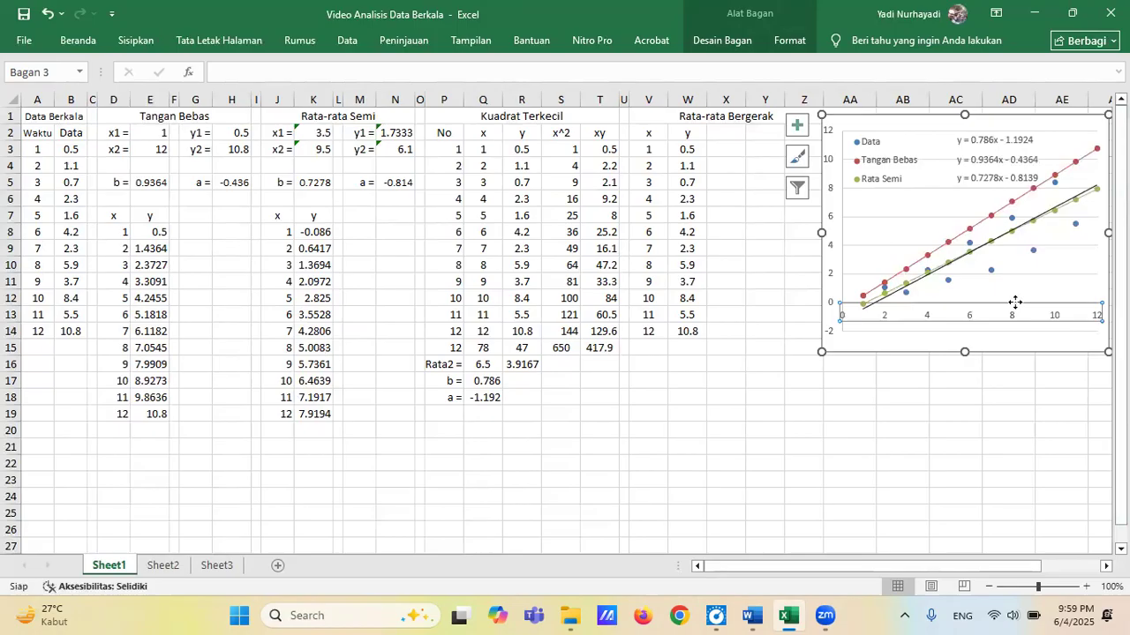
Align the three trendline equations in one column beside the Data, Tangan Bebas and Rata Semi legend entries.
left_click(989, 179)
left_click_drag(988, 185, 968, 166)
left_click(985, 166)
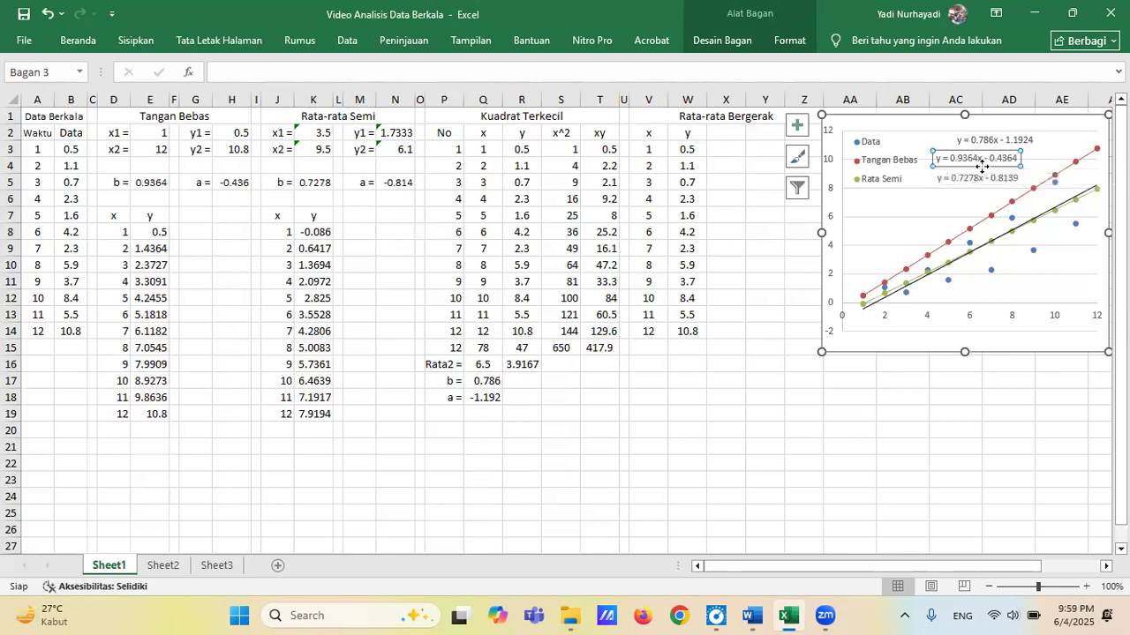
left_click_drag(985, 168, 977, 132)
left_click(997, 135)
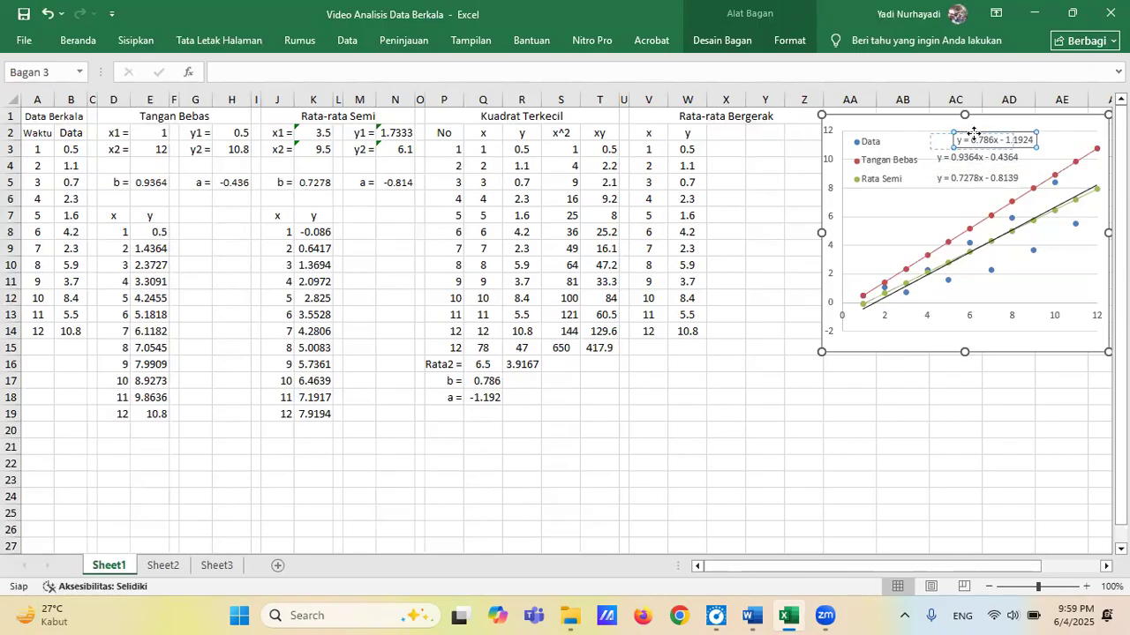
left_click_drag(974, 133, 992, 132)
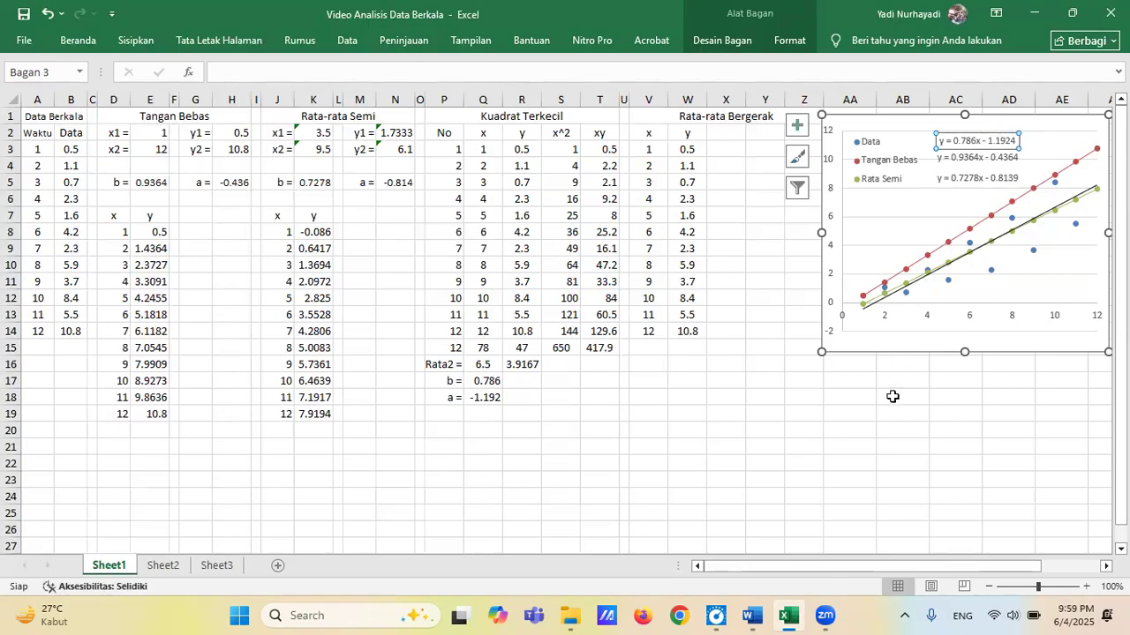
left_click(855, 389)
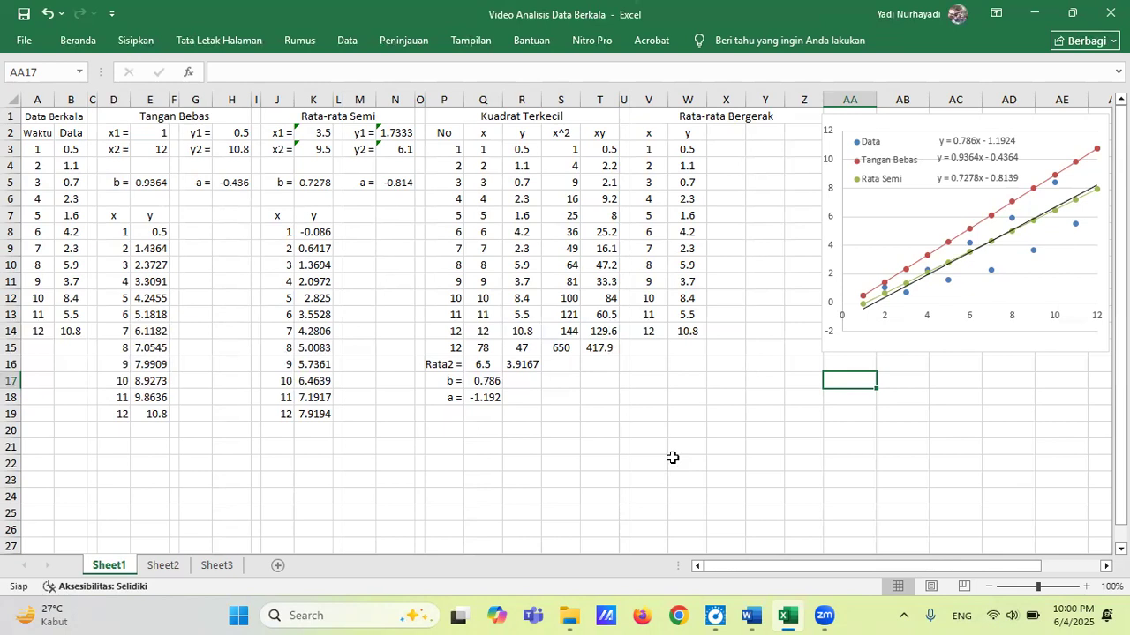
Enter the headers 3 Data, 5 Data and 7 Data in X2, Y2 and Z2 of the Rata-rata Bergerak table.
left_click(731, 137)
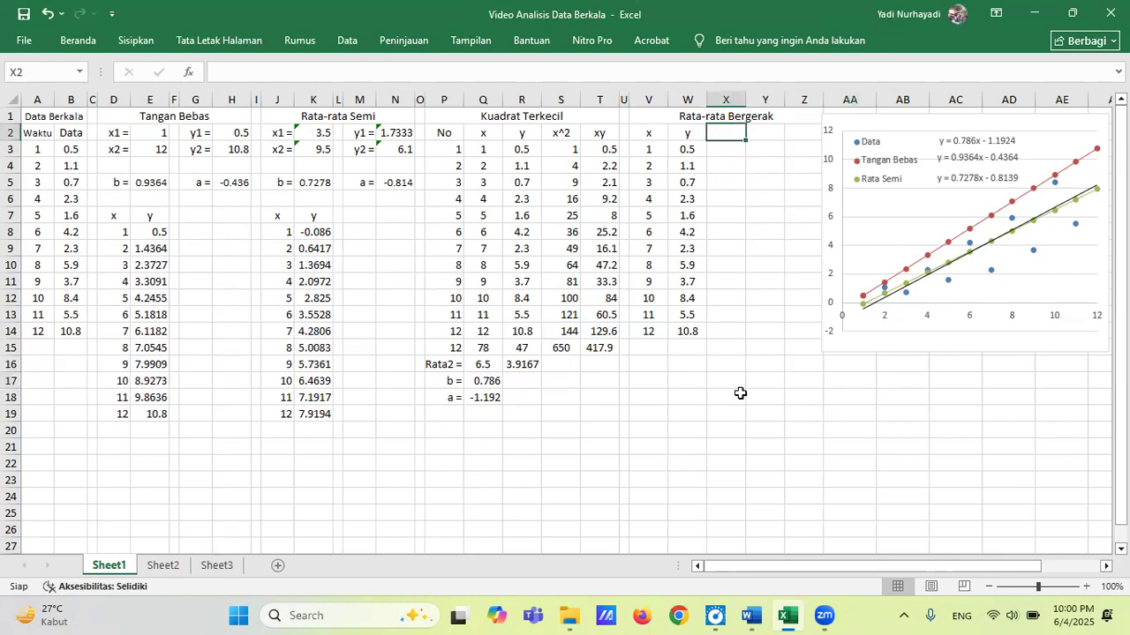
type("3 Data")
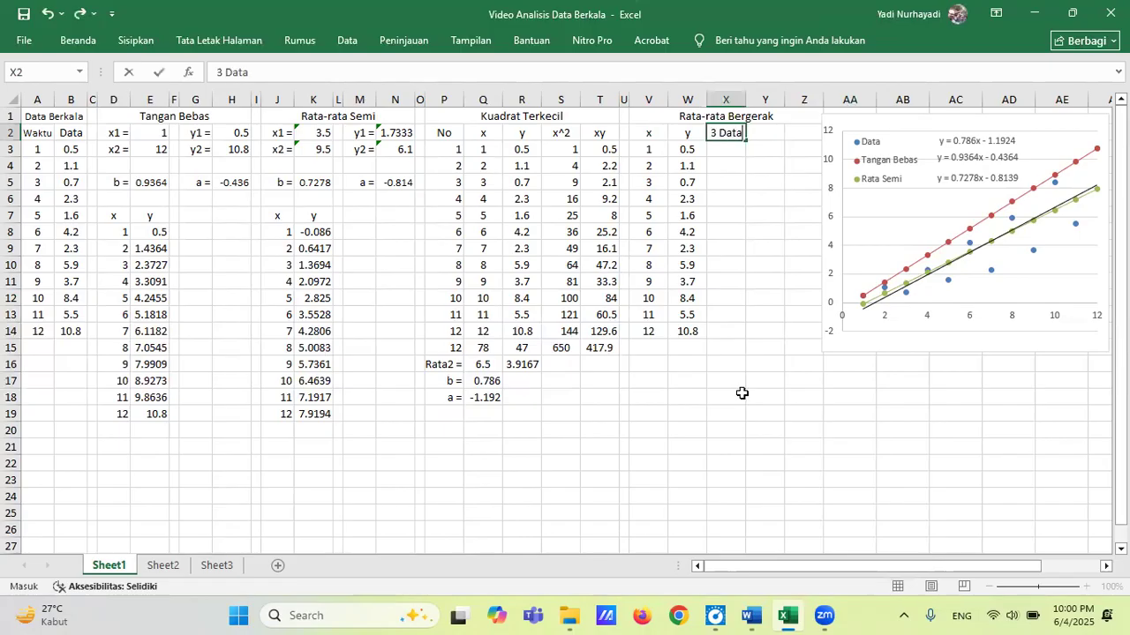
key("Tab")
type("5")
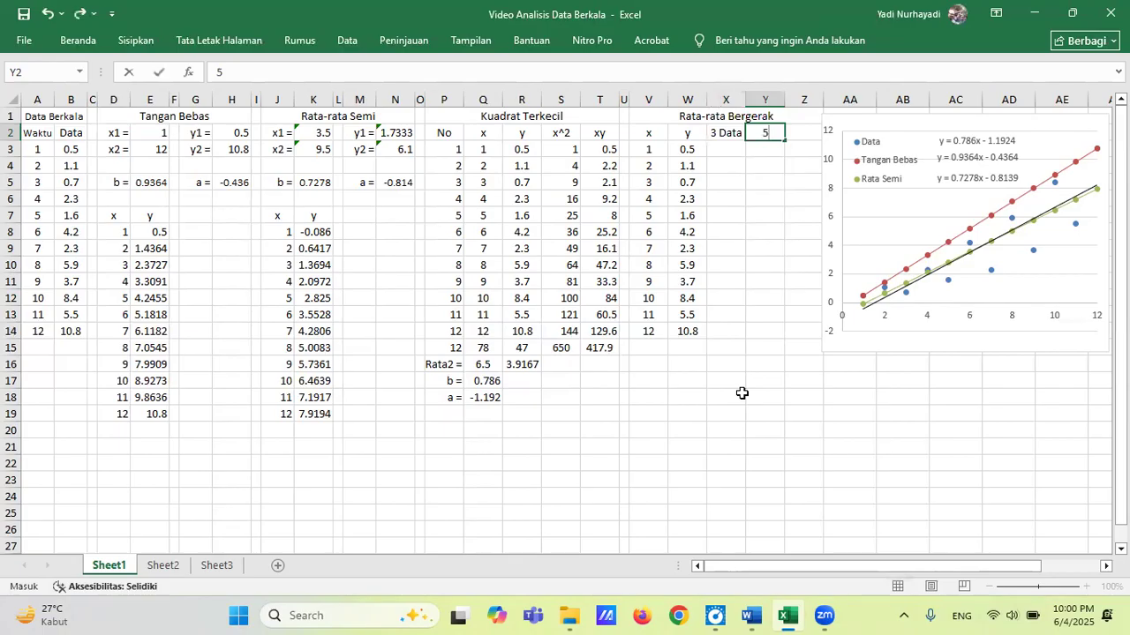
type(" D")
type("ata")
key("Tab")
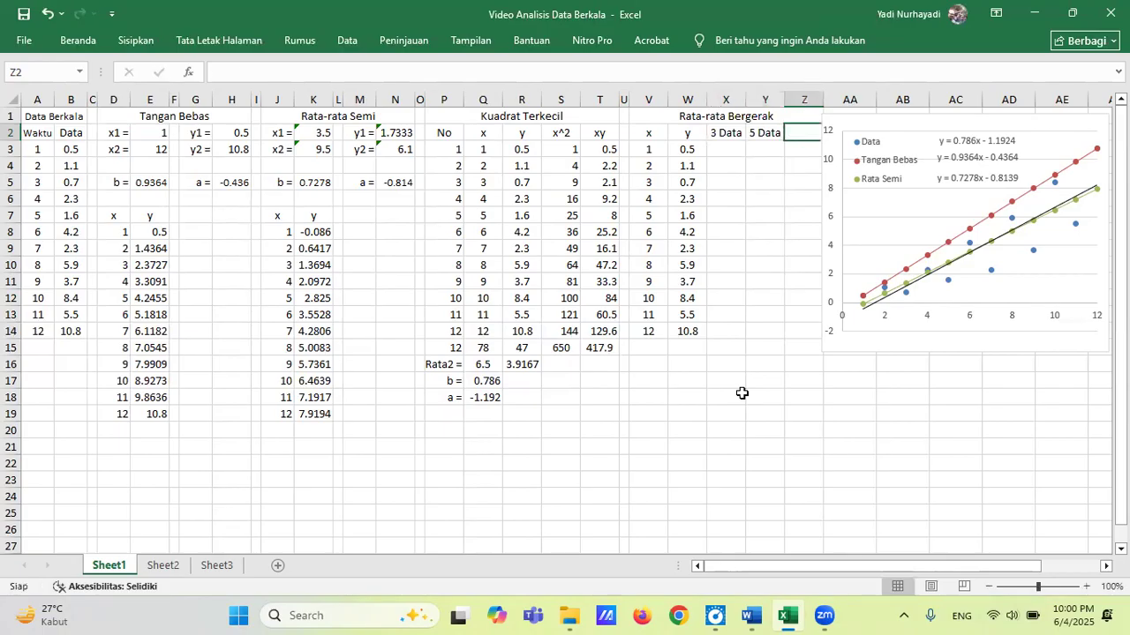
type("7 Data")
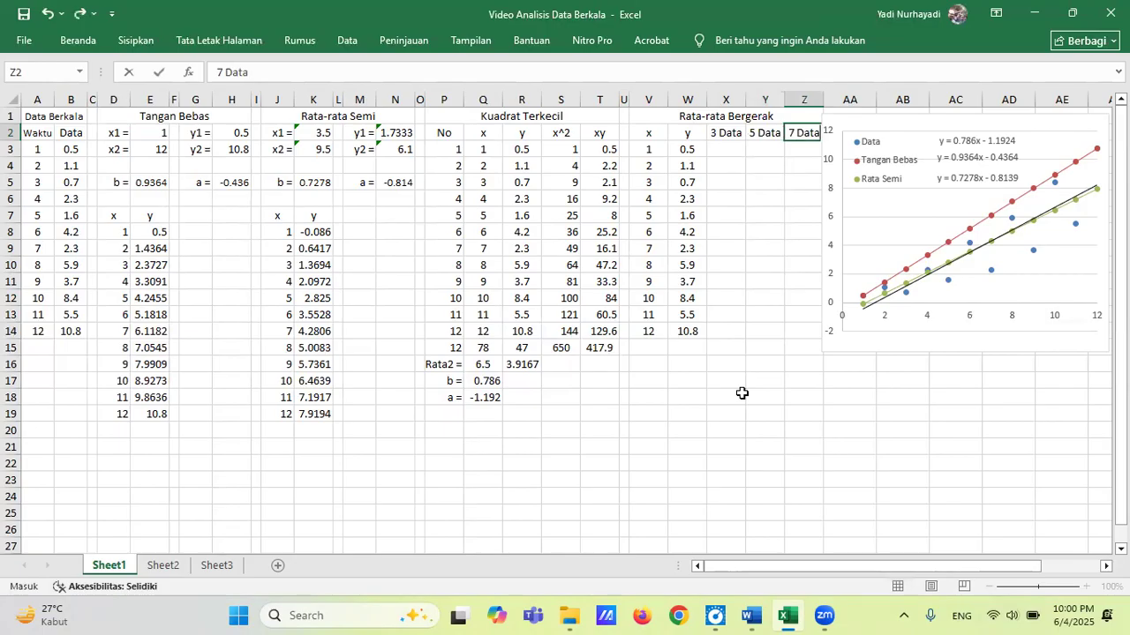
key("Down")
key("Left")
key("Left")
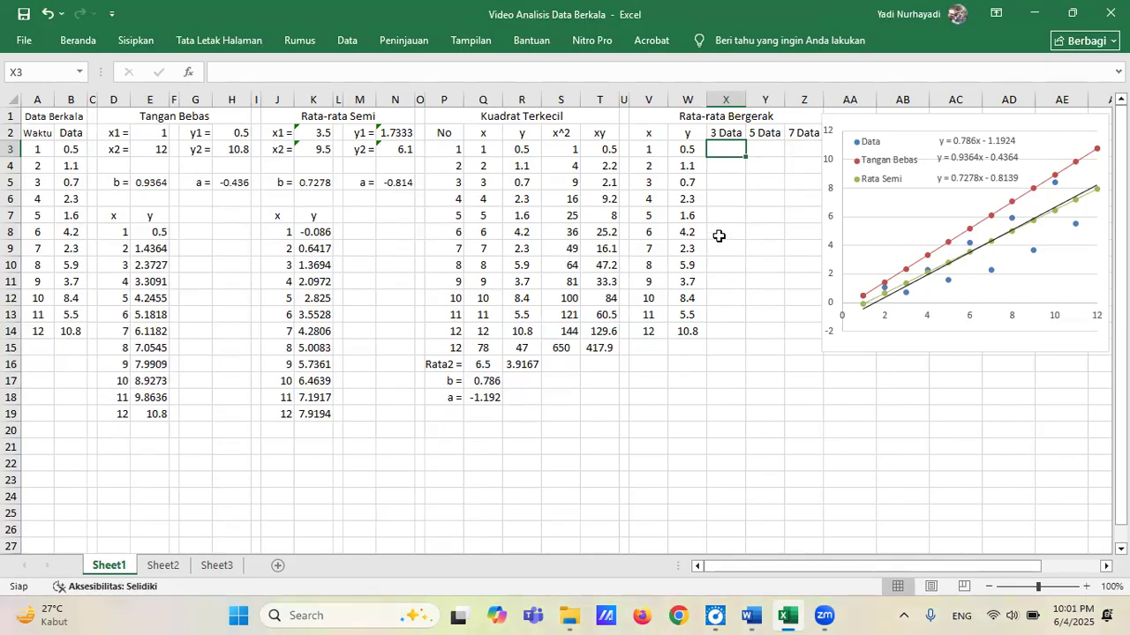
Calculate the first 3 Data moving average in X4 as the AVERAGE of W3:W5.
left_click_drag(687, 149, 701, 191)
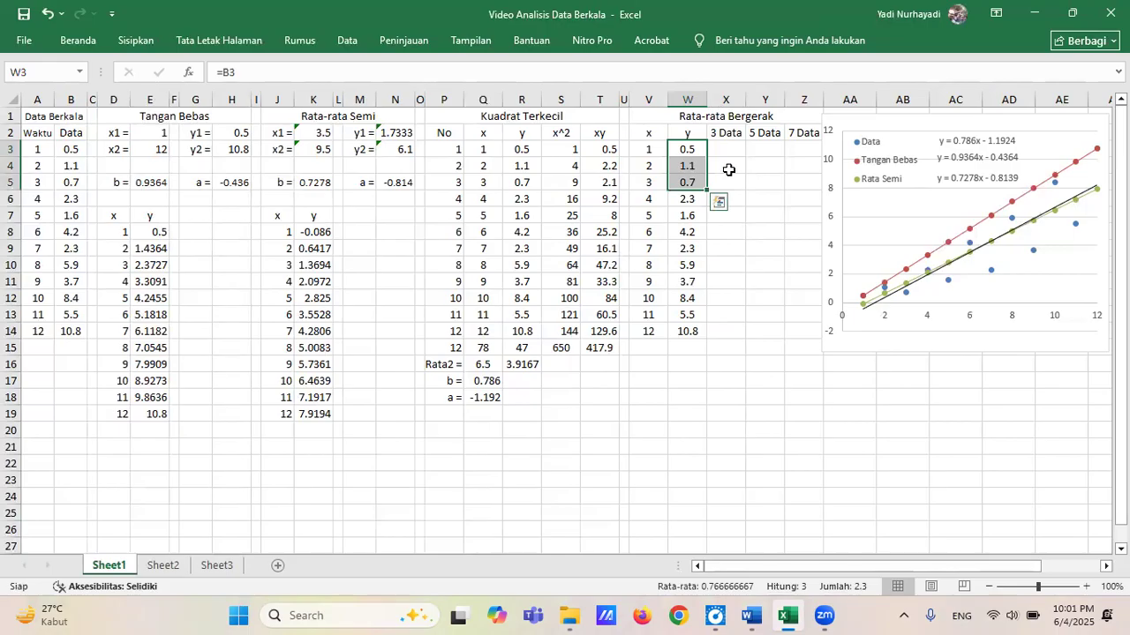
left_click(728, 170)
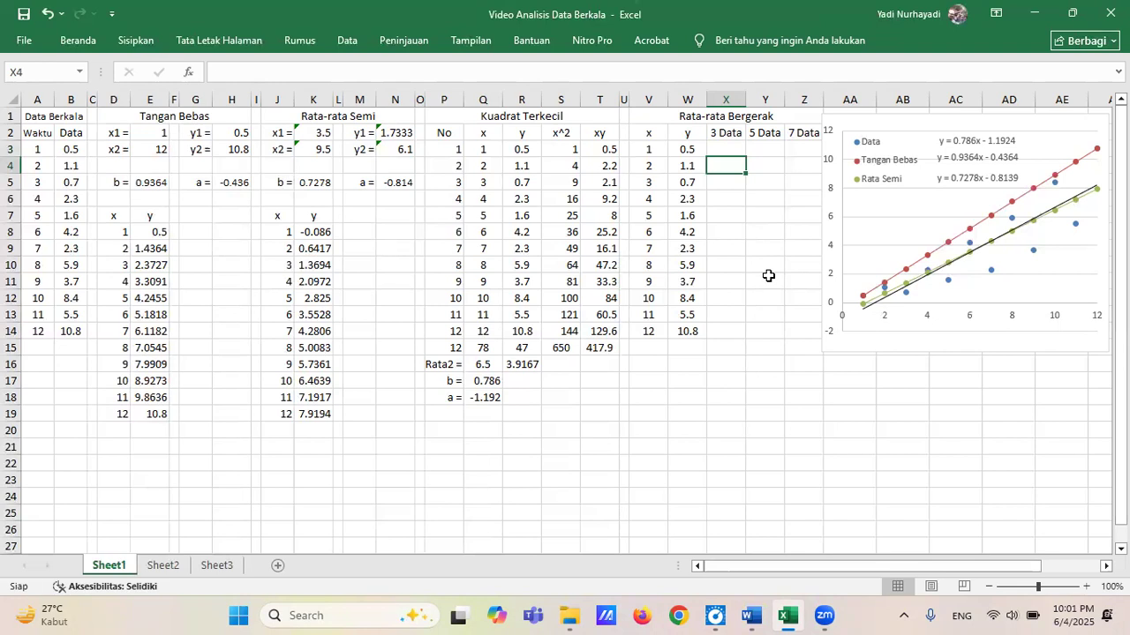
type("=")
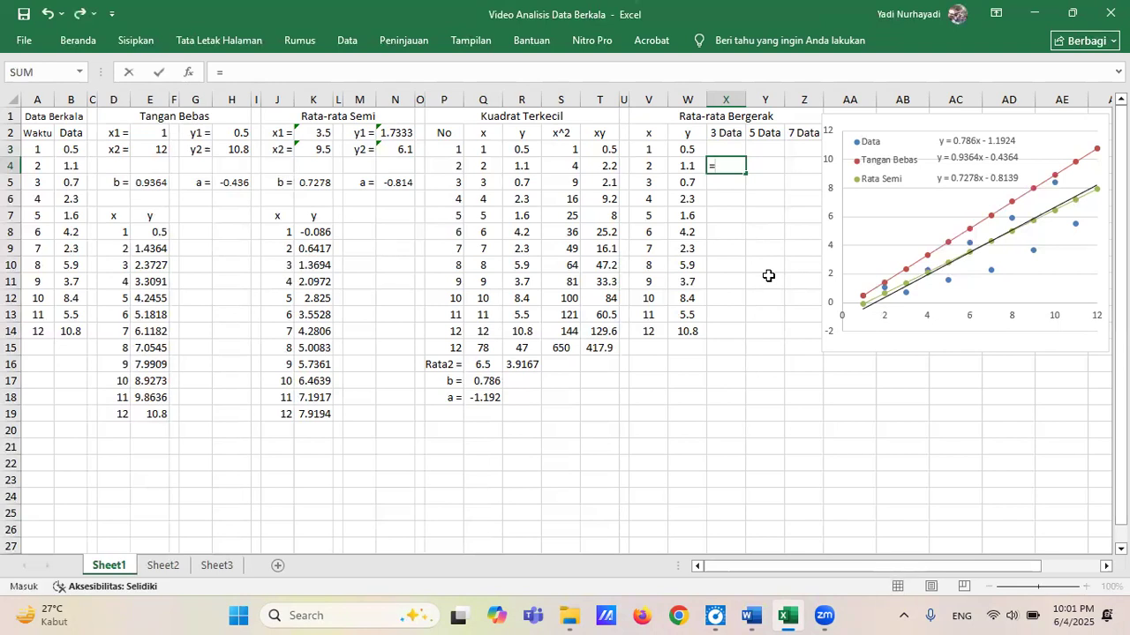
type("average")
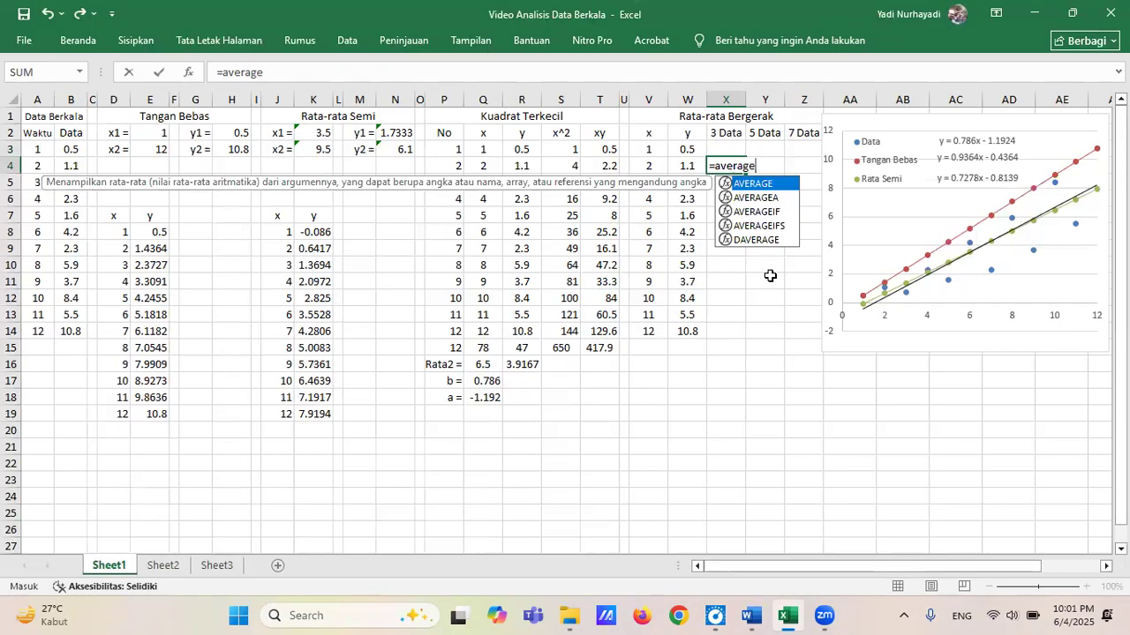
type("(")
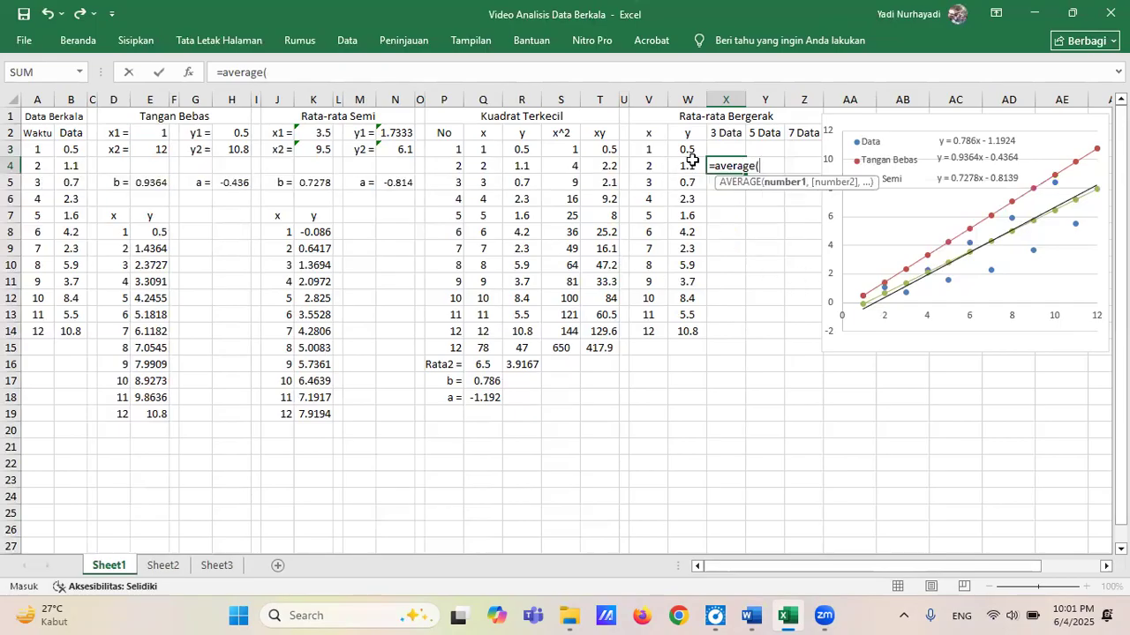
left_click_drag(688, 147, 695, 182)
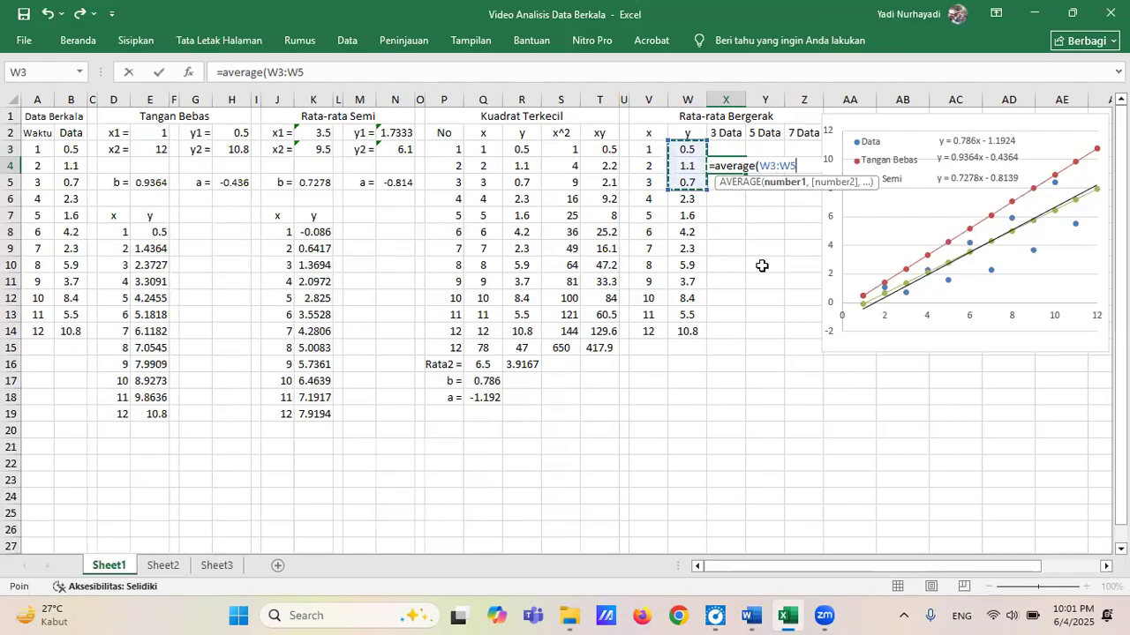
key("Return")
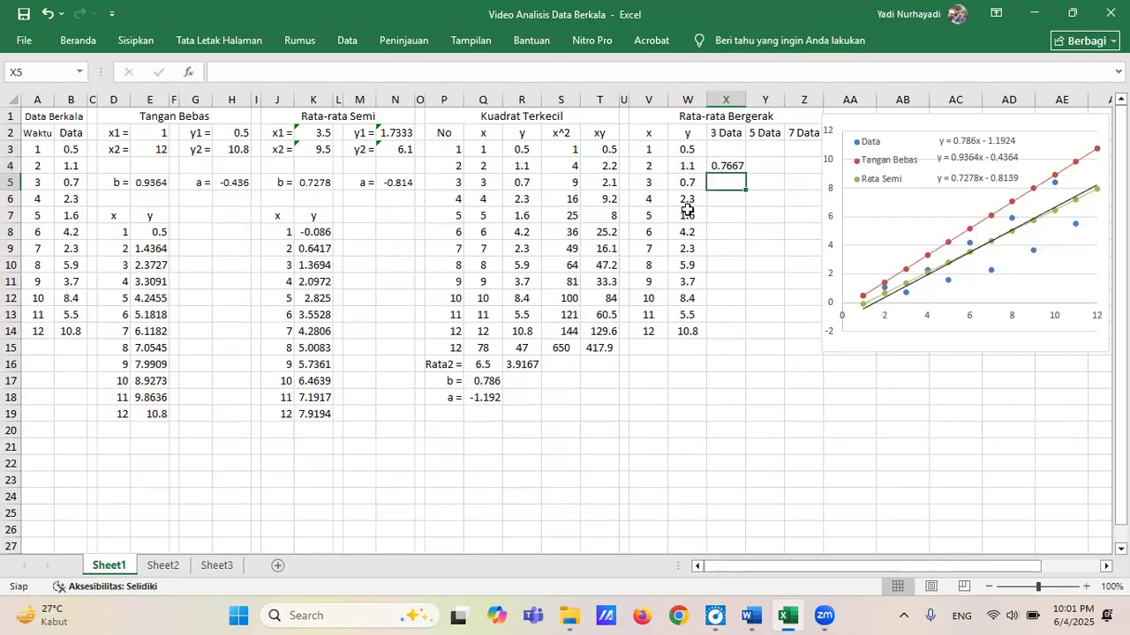
Copy the moving average formula from X4 into X5:X13 and check the formula in X13.
left_click(729, 165)
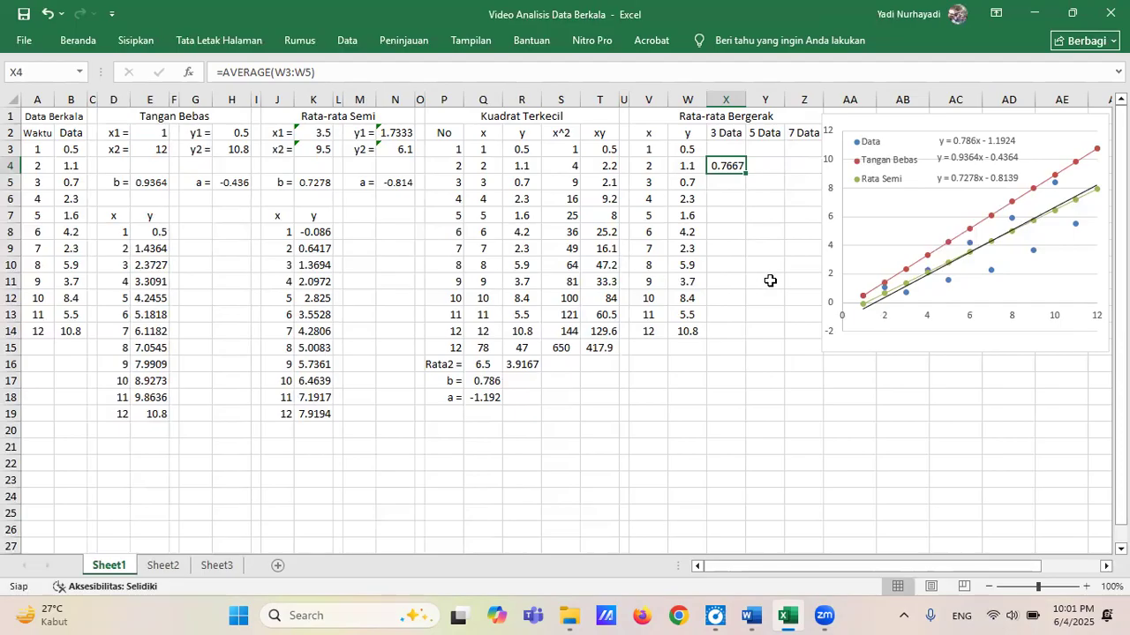
key("ctrl+c")
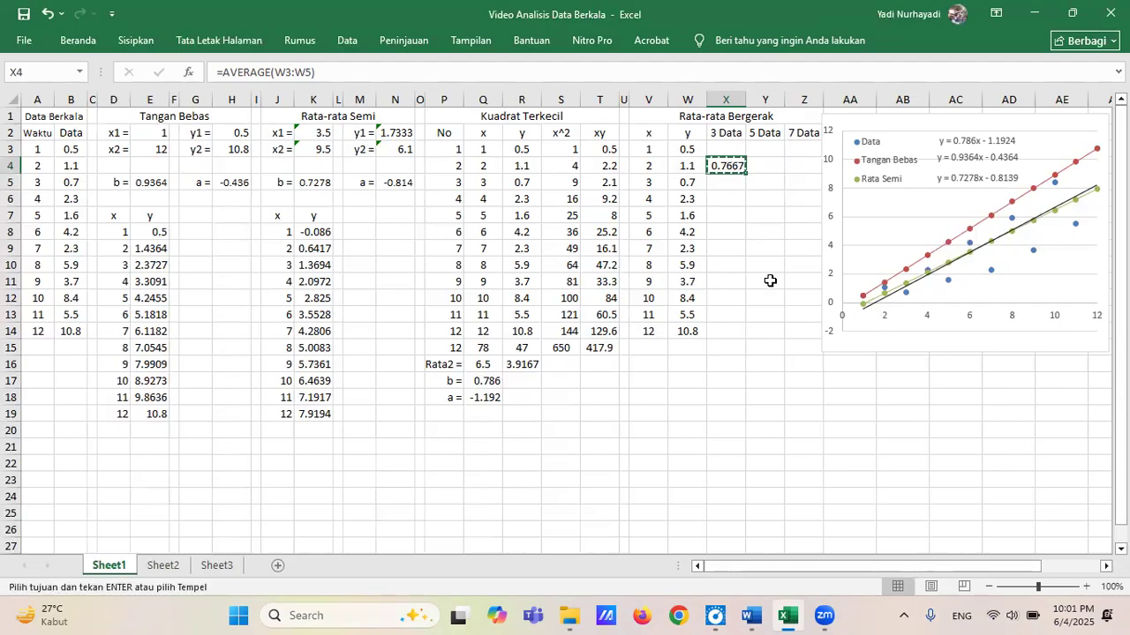
key("Down")
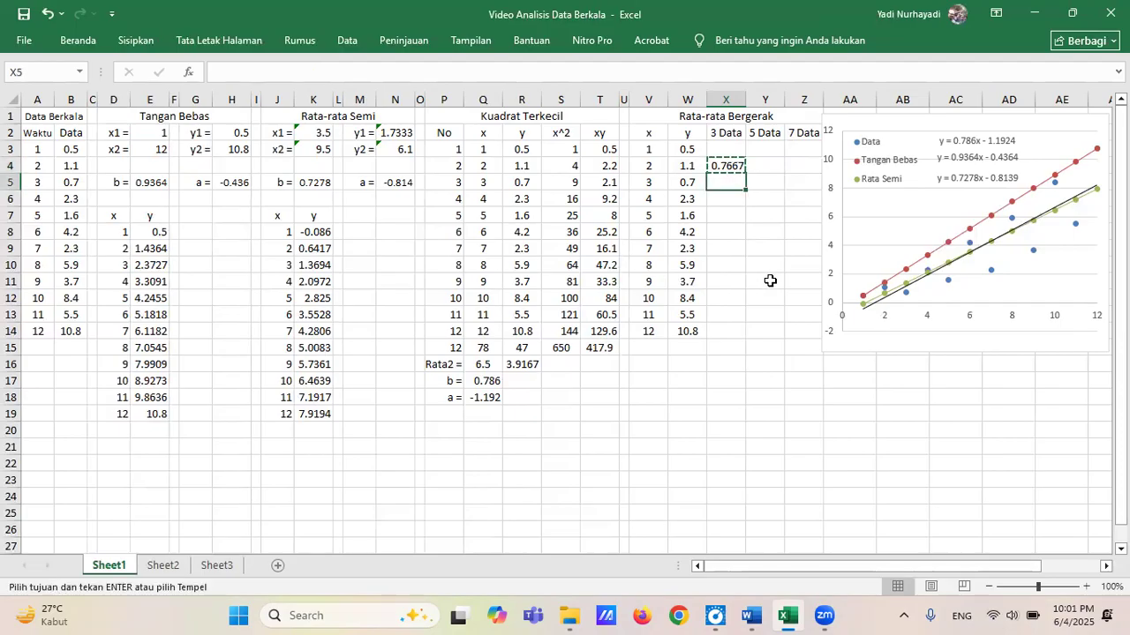
key("shift+Down")
key("shift+Down")
key("shift+Down")
key("shift+Down")
key("shift+Down")
key("shift+Down")
key("shift+Down")
key("shift+Down")
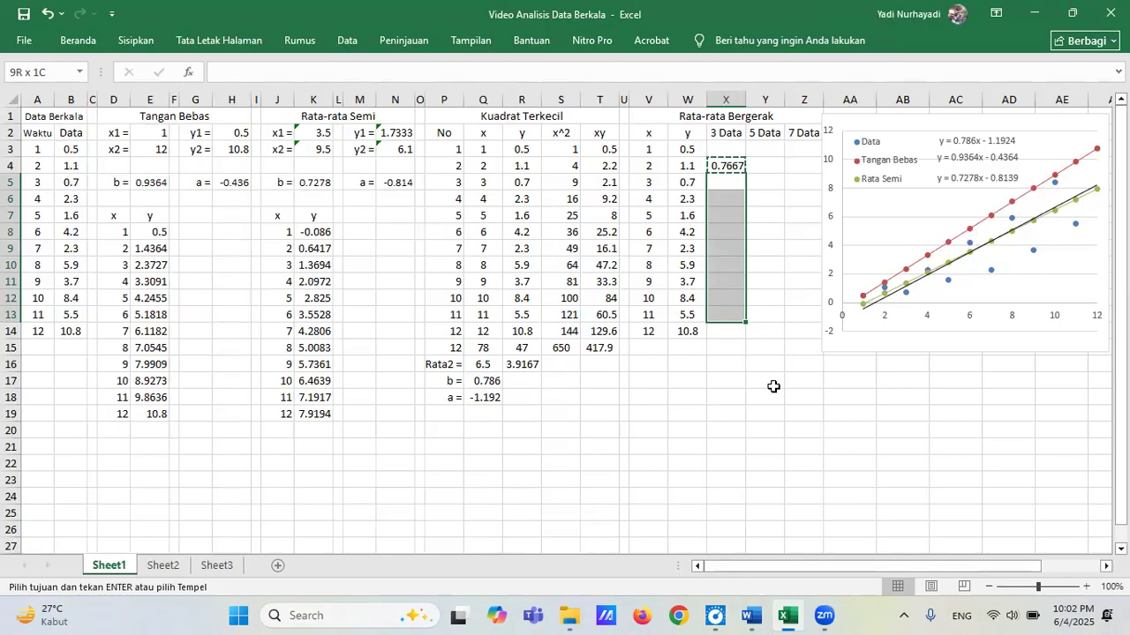
key("ctrl+v")
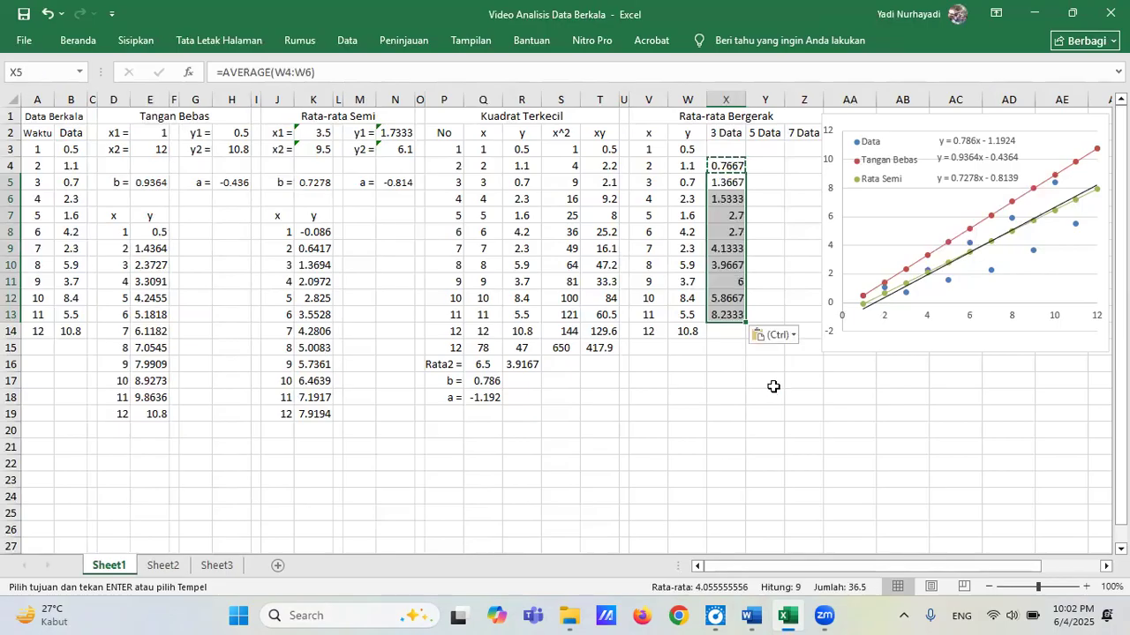
left_click(730, 316)
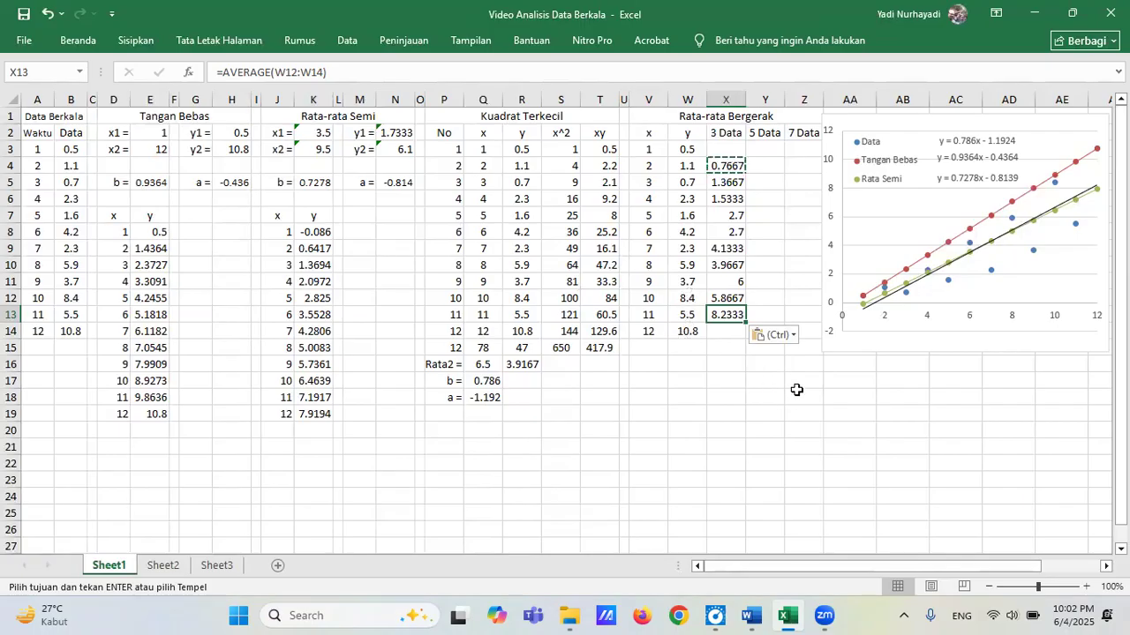
Calculate the first 5 Data moving average in Y5 as the AVERAGE of W3:W7.
left_click(764, 182)
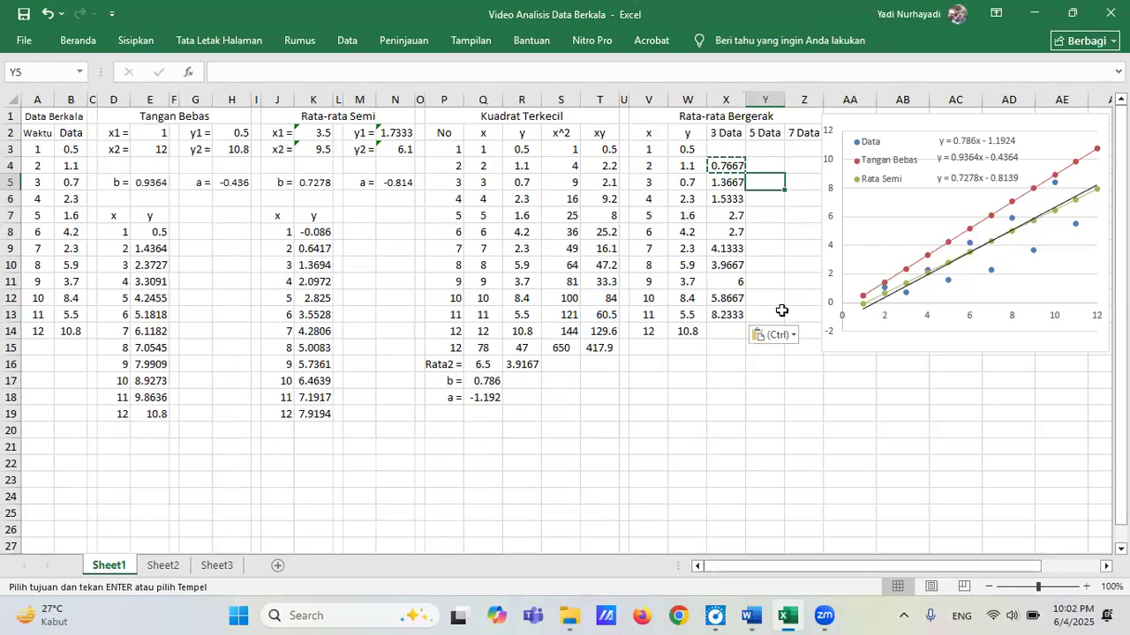
type("=a")
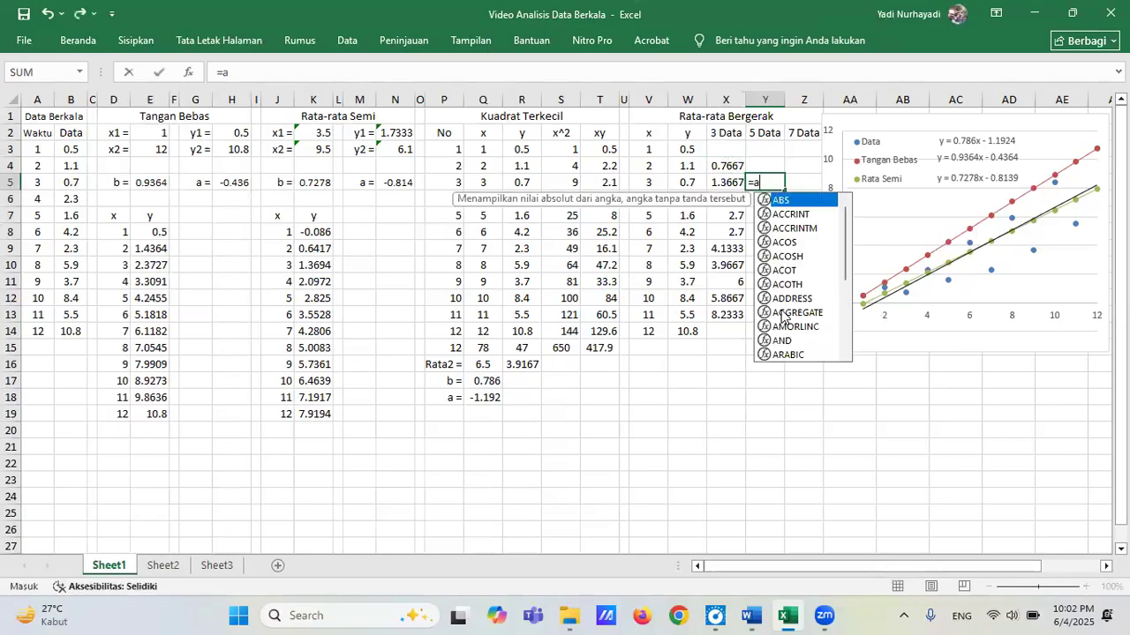
type("verage")
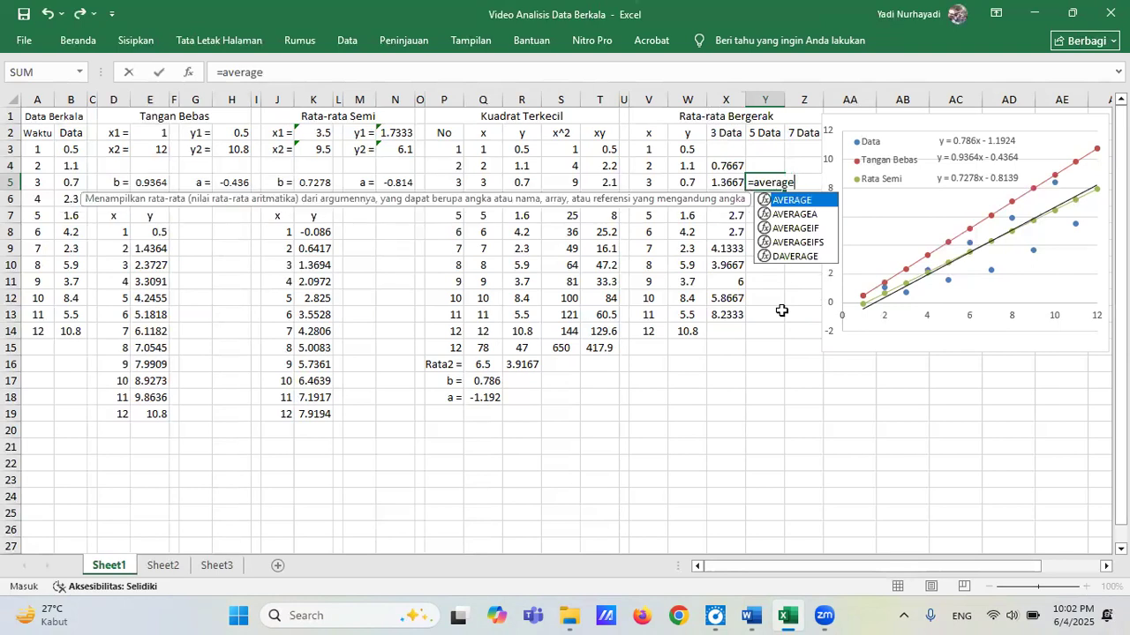
type("(")
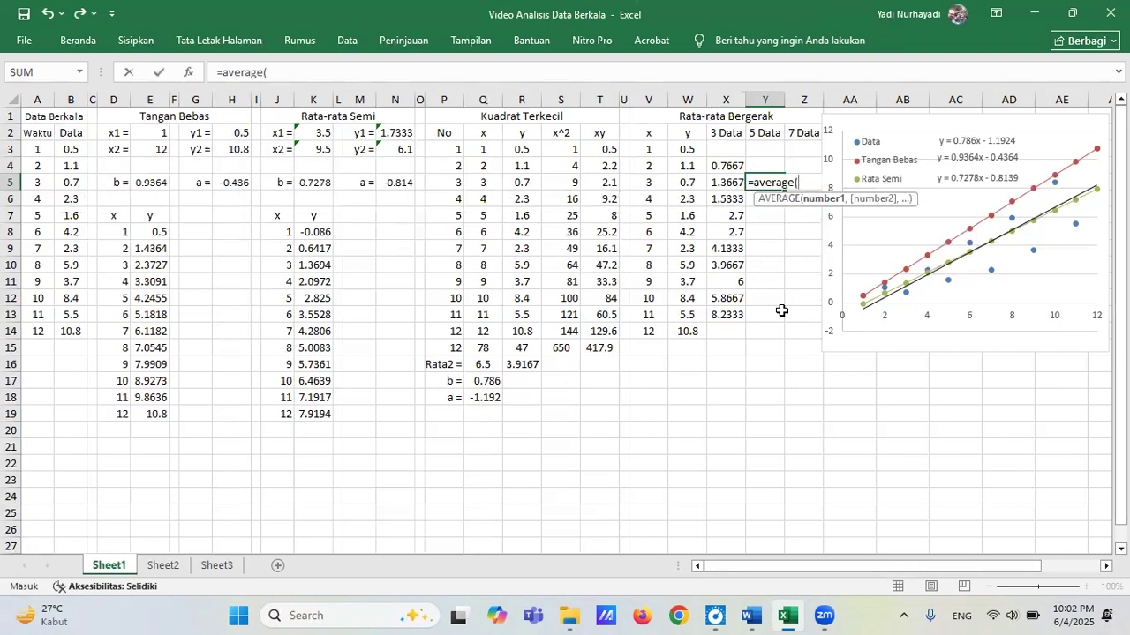
left_click(693, 150)
left_click_drag(693, 150, 695, 217)
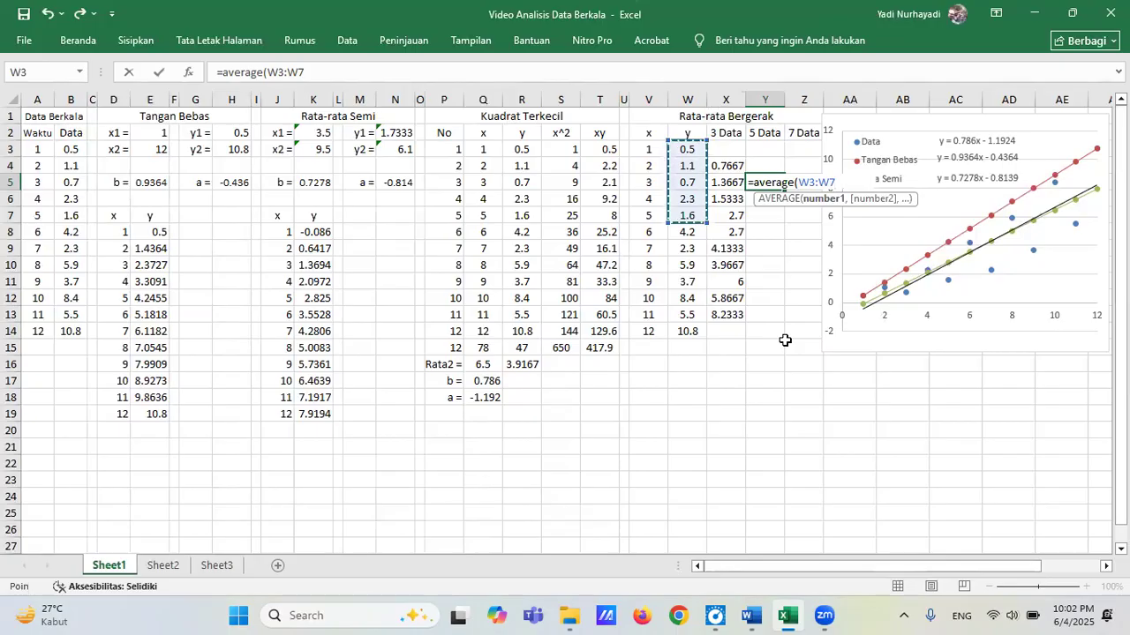
key("Return")
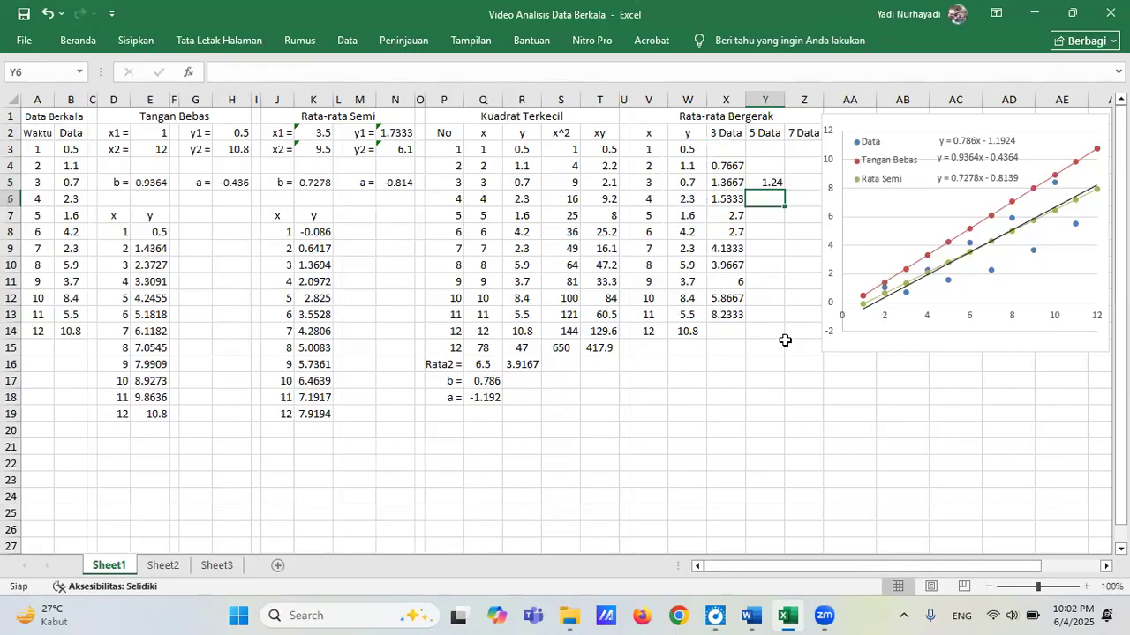
Copy the 5 Data moving average formula from Y5 into Y6:Y12.
key("Up")
key("ctrl+c")
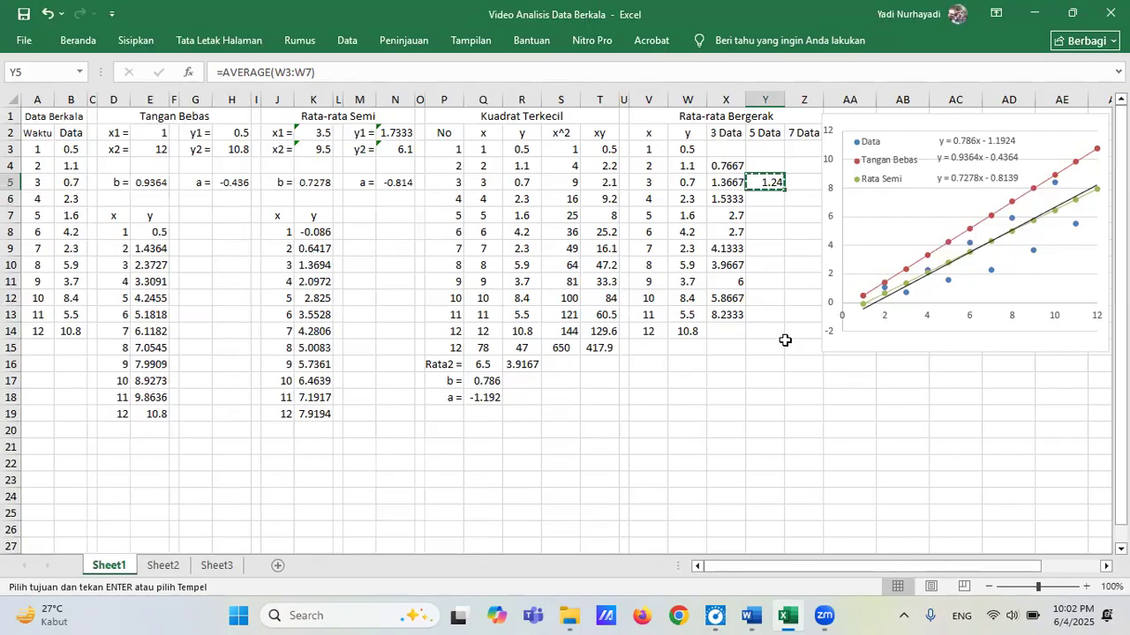
key("Down")
key("shift+Down")
key("shift+Down")
key("shift+Down")
key("shift+Down")
key("shift+Down")
key("shift+Down")
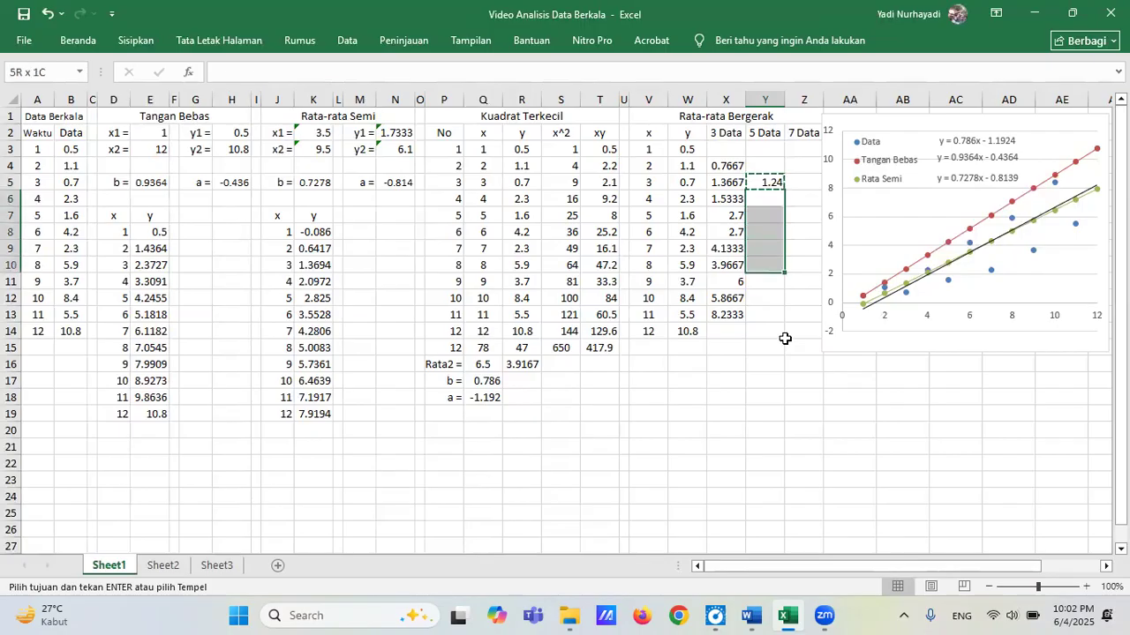
key("ctrl+v")
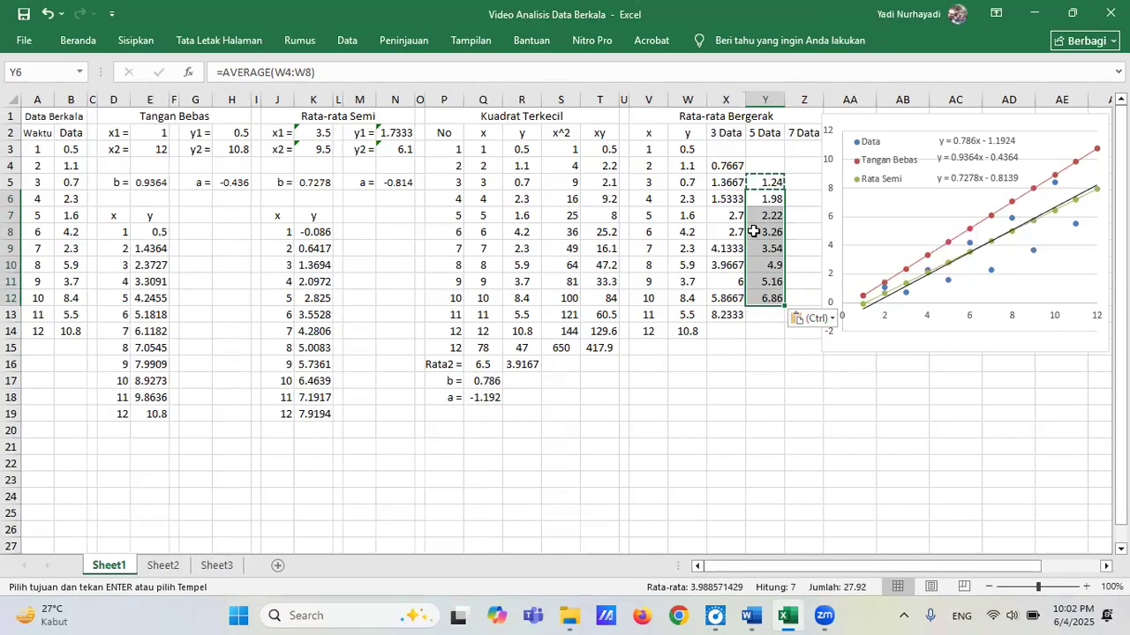
Calculate the first 7 Data moving average in Z6 as the AVERAGE of W3:W9.
left_click(803, 199)
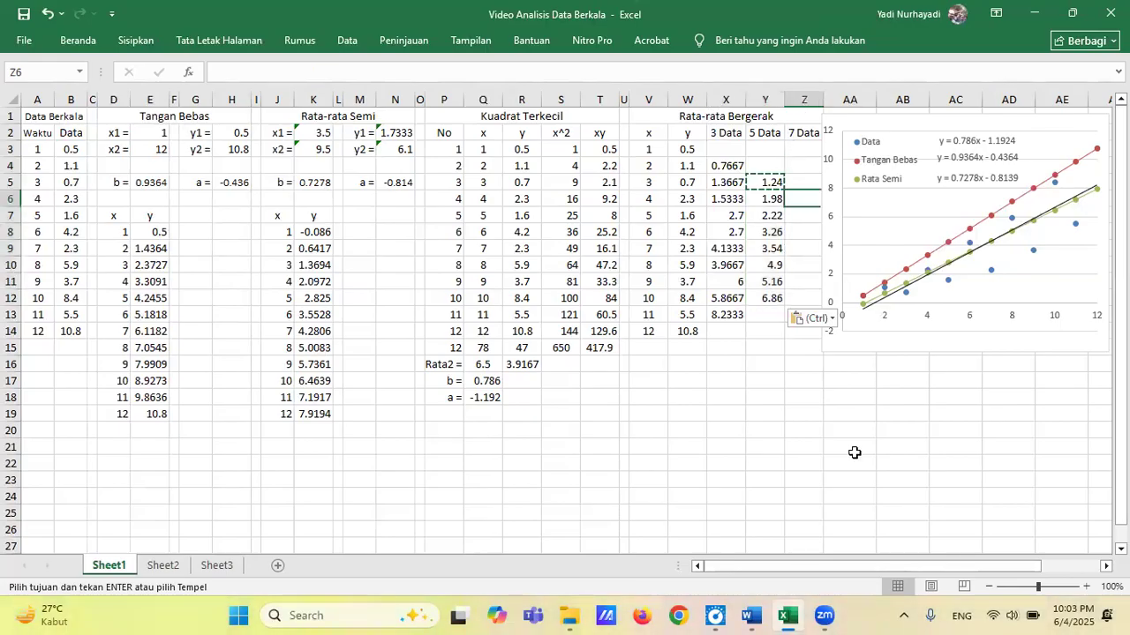
type("=a")
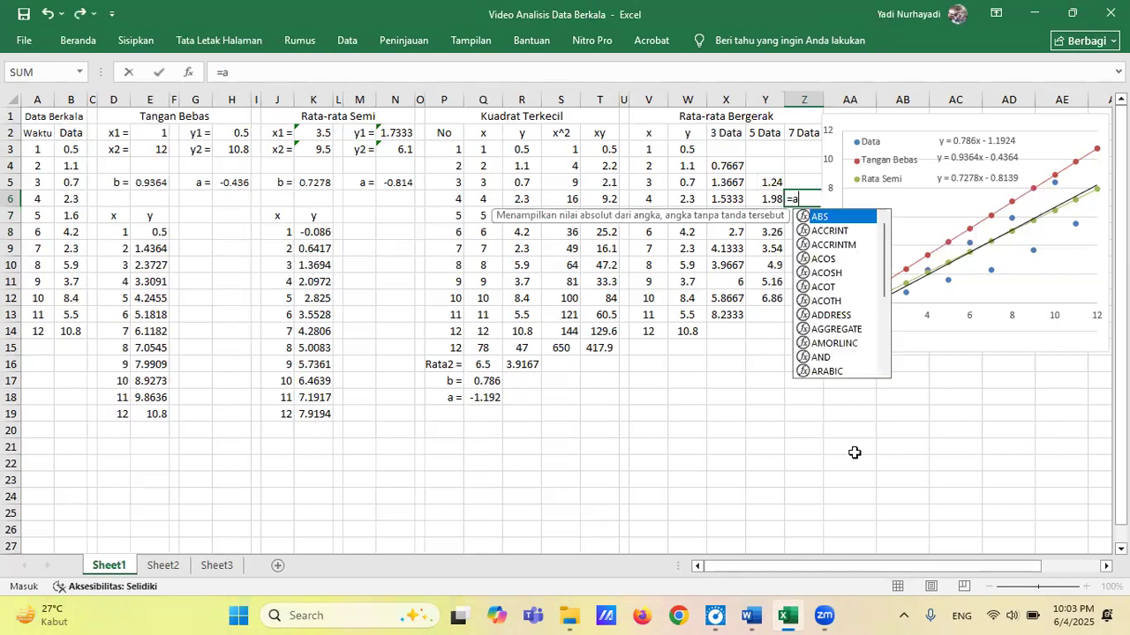
type("verage")
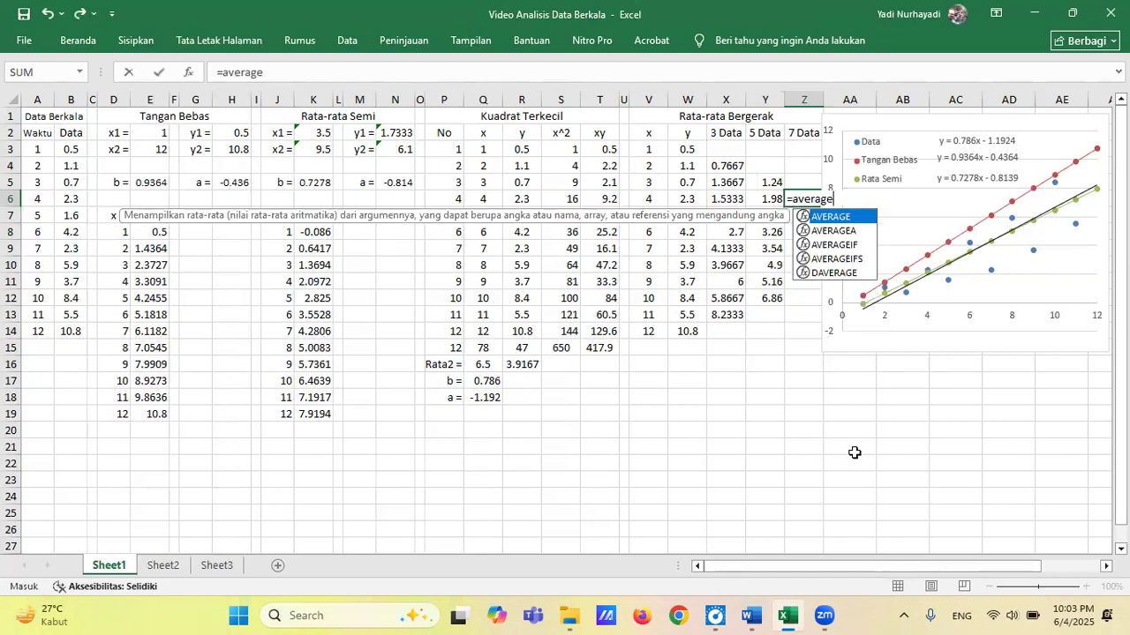
type("(")
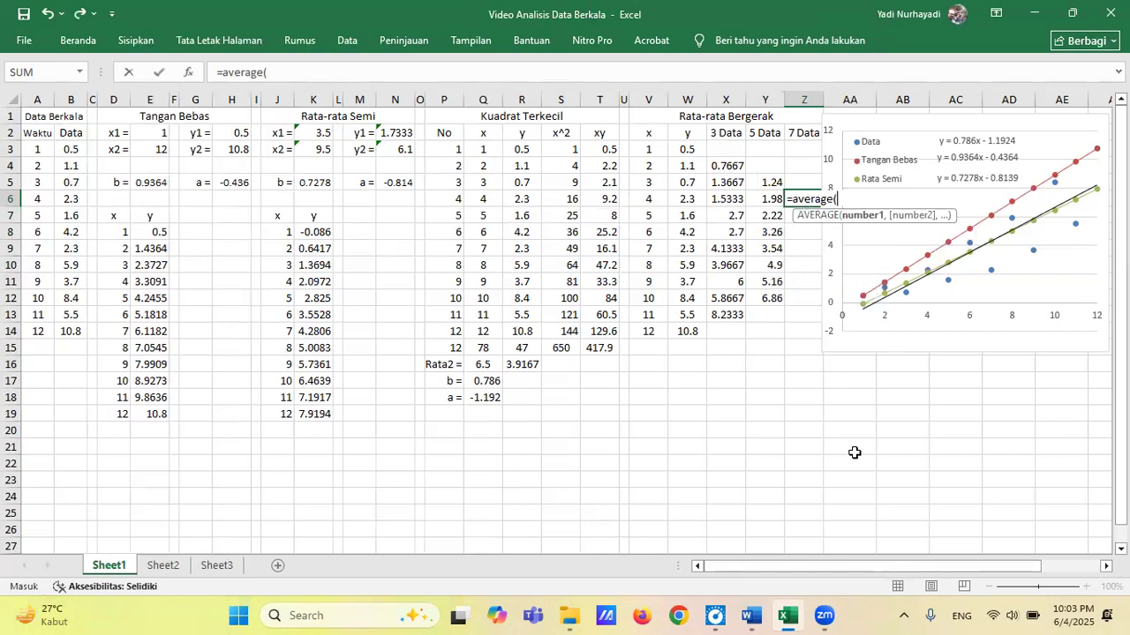
left_click_drag(687, 150, 693, 244)
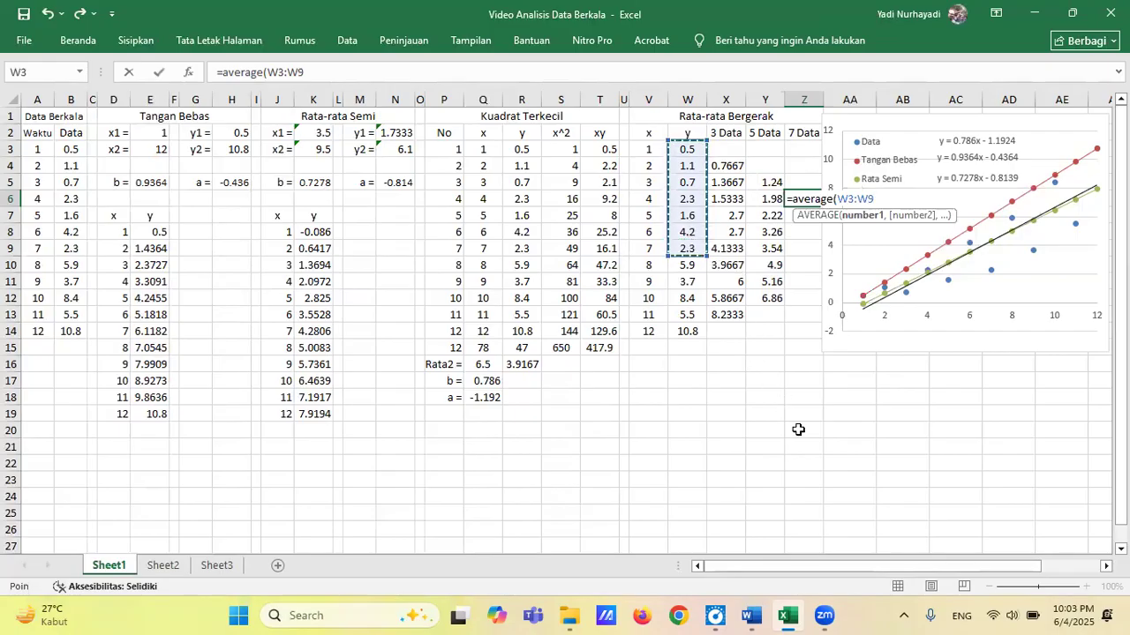
key("Return")
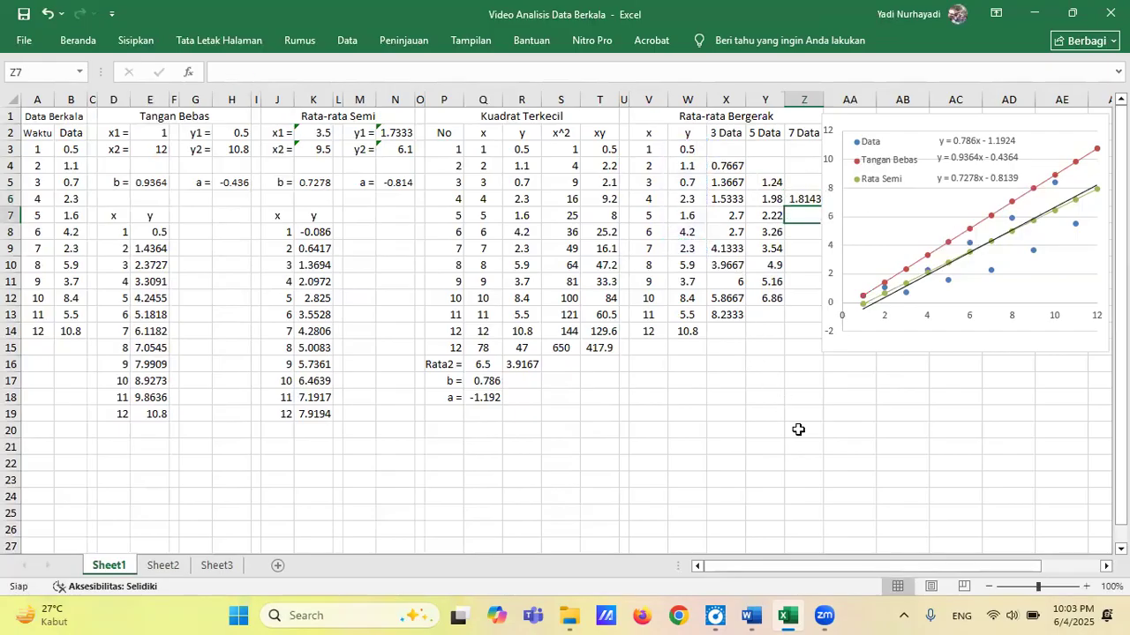
Copy the 7 Data moving average formula from Z6 into Z7:Z11 and select Z6 to check its formula.
key("Up")
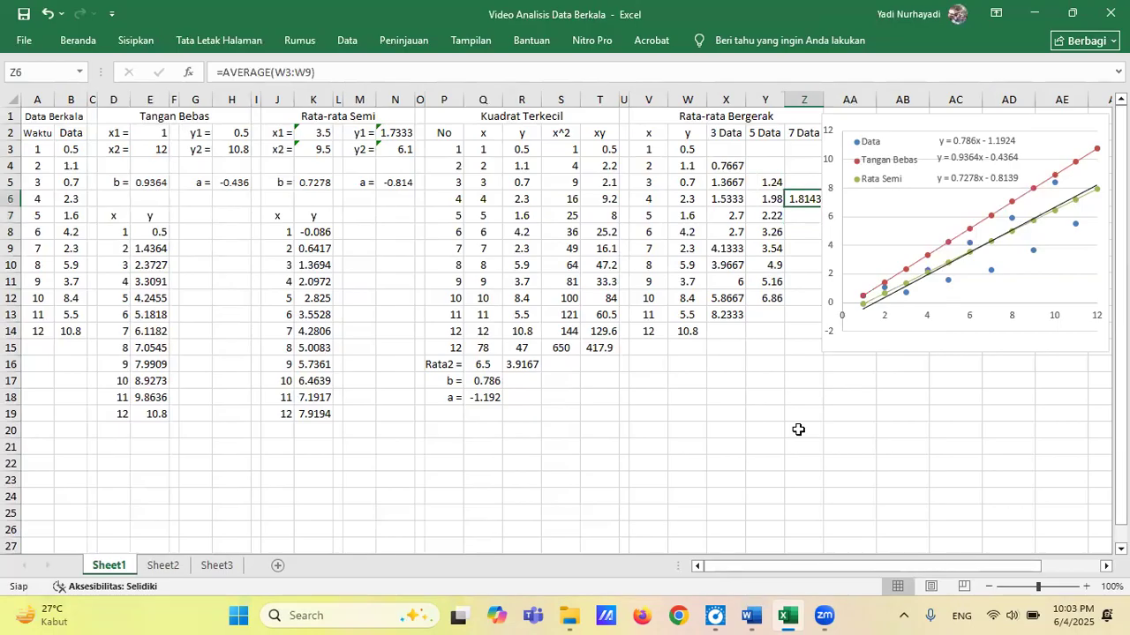
key("ctrl+c")
key("Down")
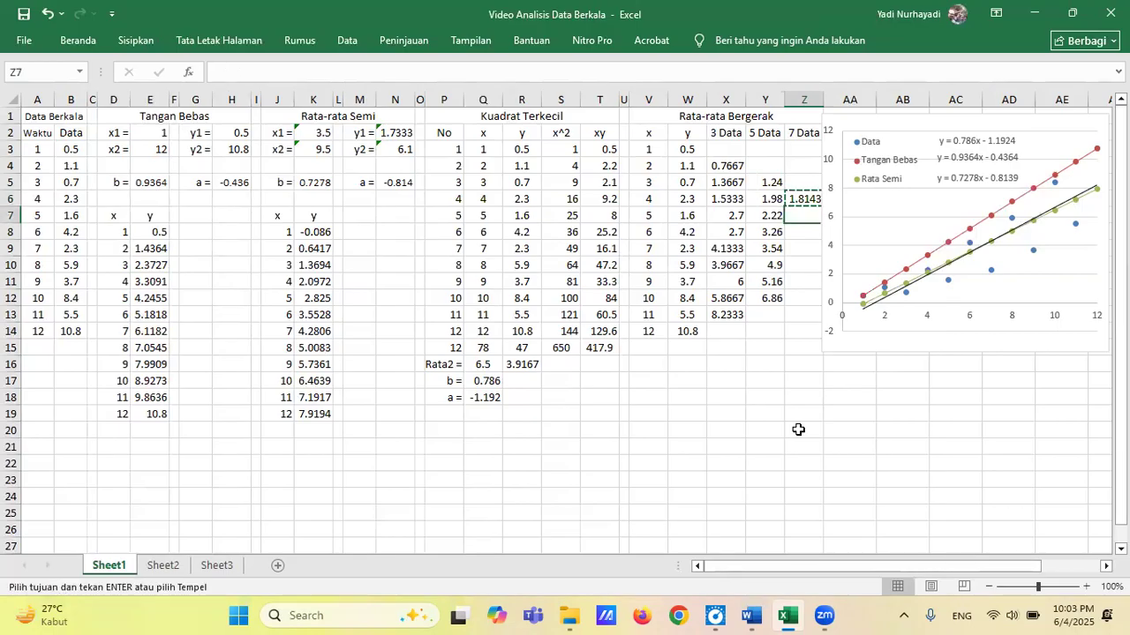
key("shift+Down")
key("shift+Down")
key("shift+Down")
key("shift+Down")
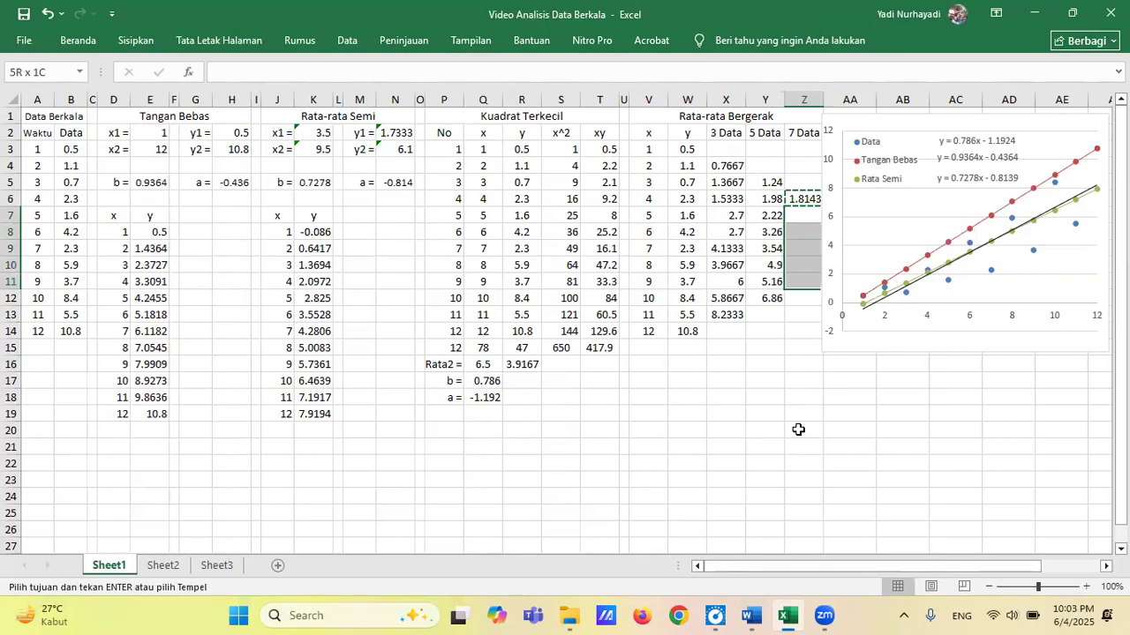
key("ctrl+v")
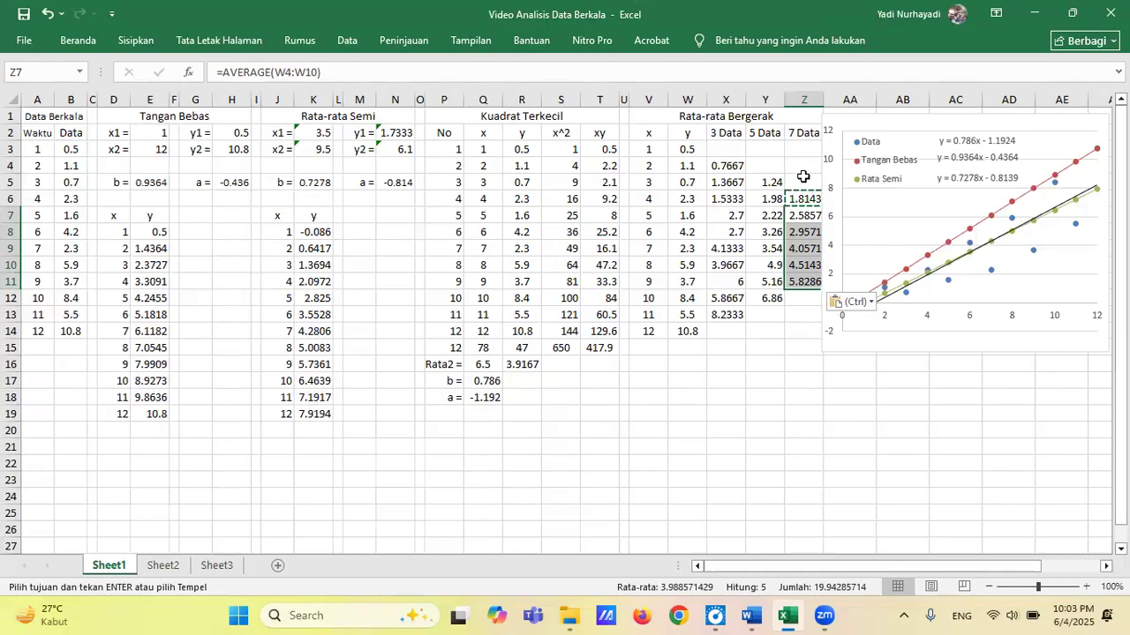
key("Escape")
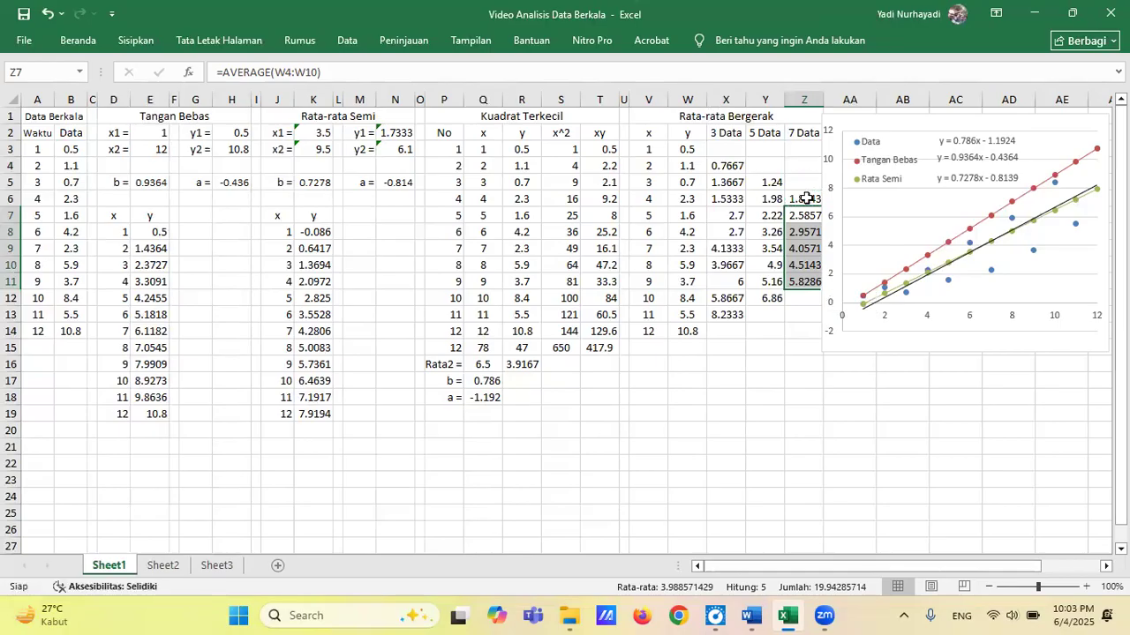
left_click(807, 199)
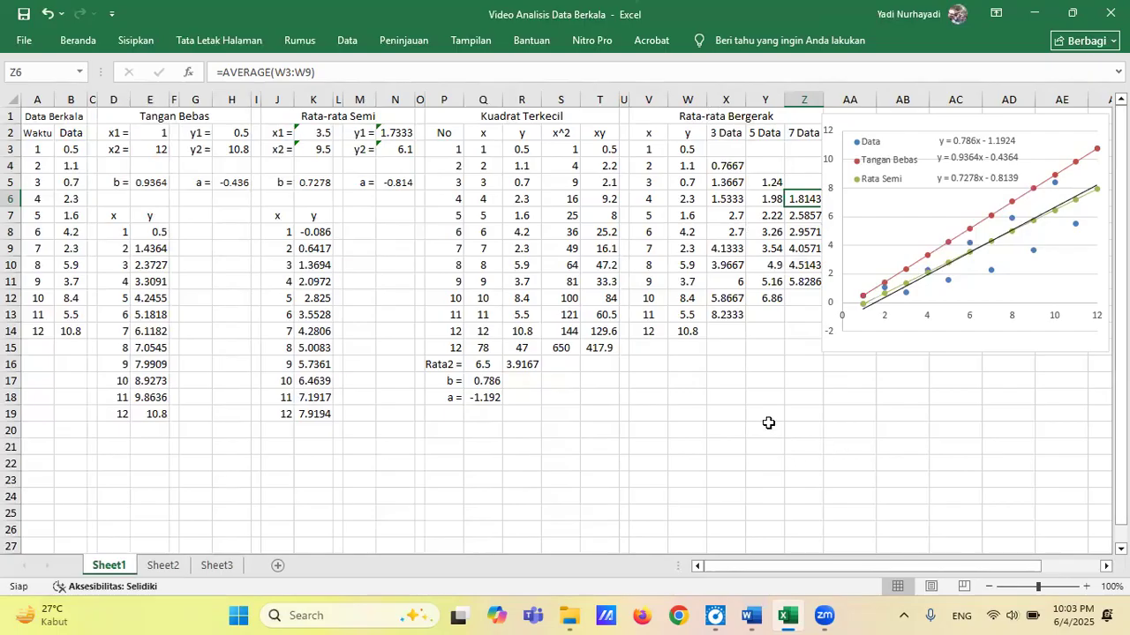
Insert a scatter chart with straight lines and no markers from the x and y data in V3:W14.
left_click(854, 365)
left_click_drag(642, 148, 689, 332)
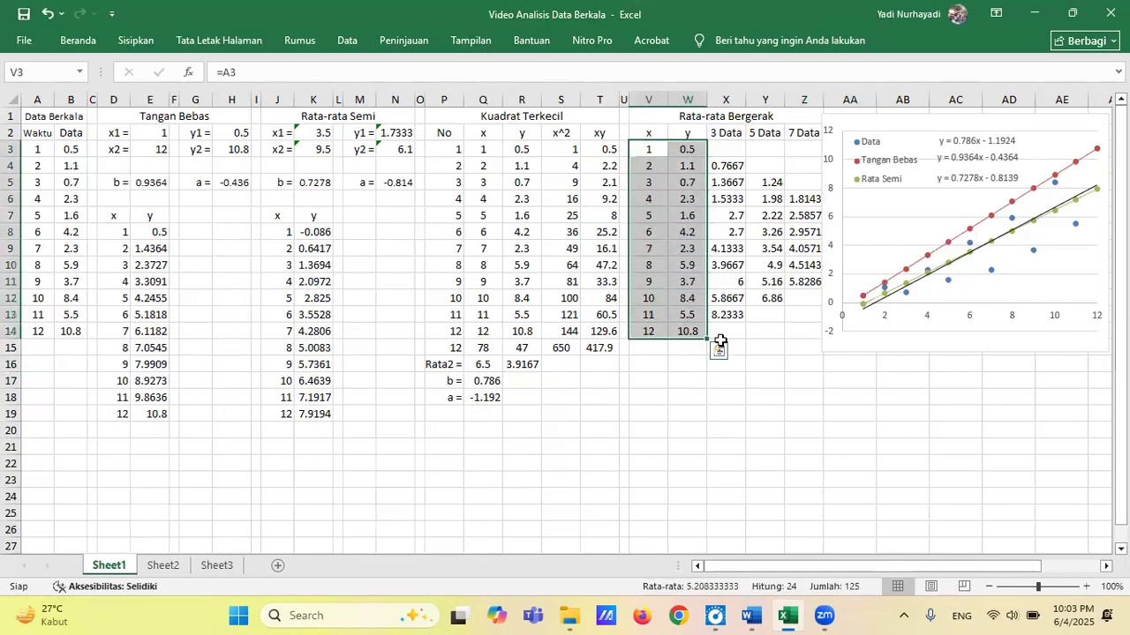
left_click(124, 41)
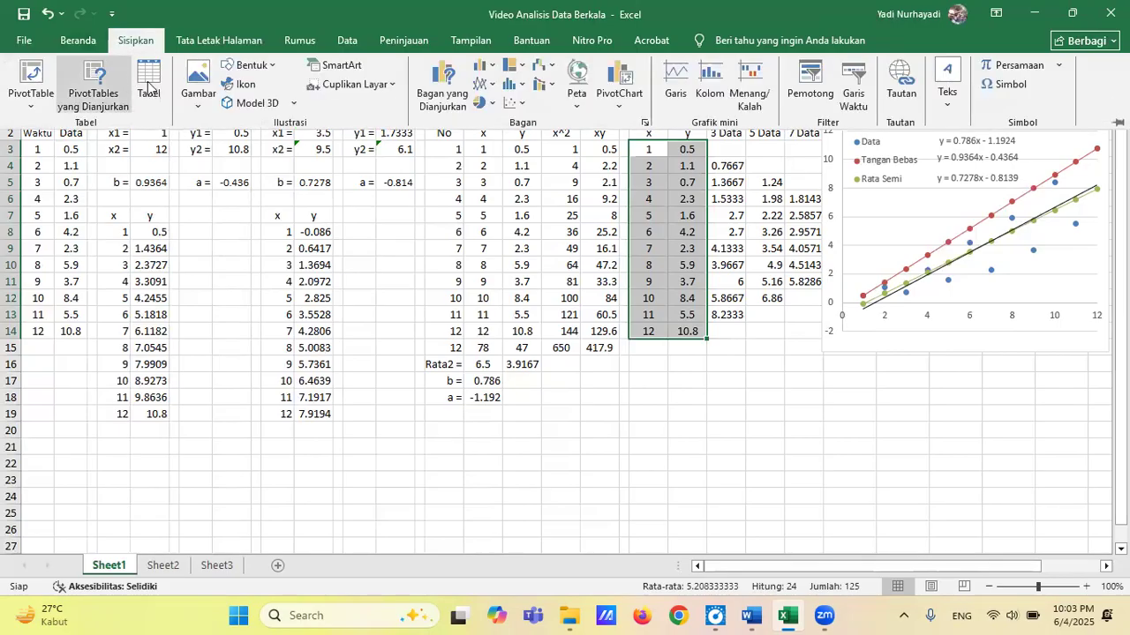
left_click(522, 105)
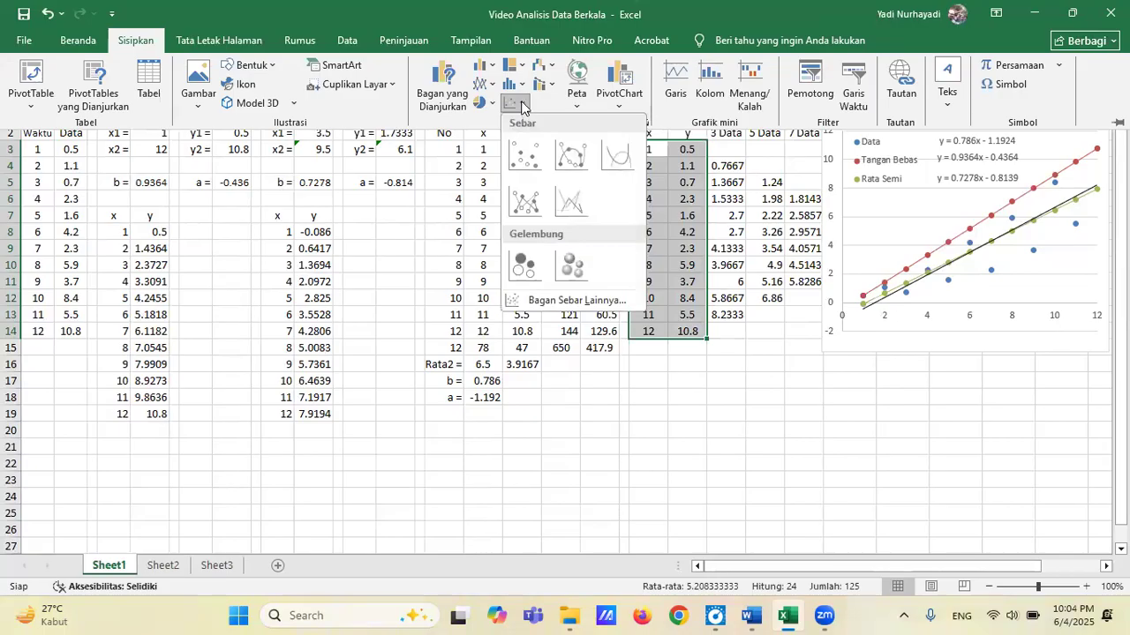
left_click(567, 202)
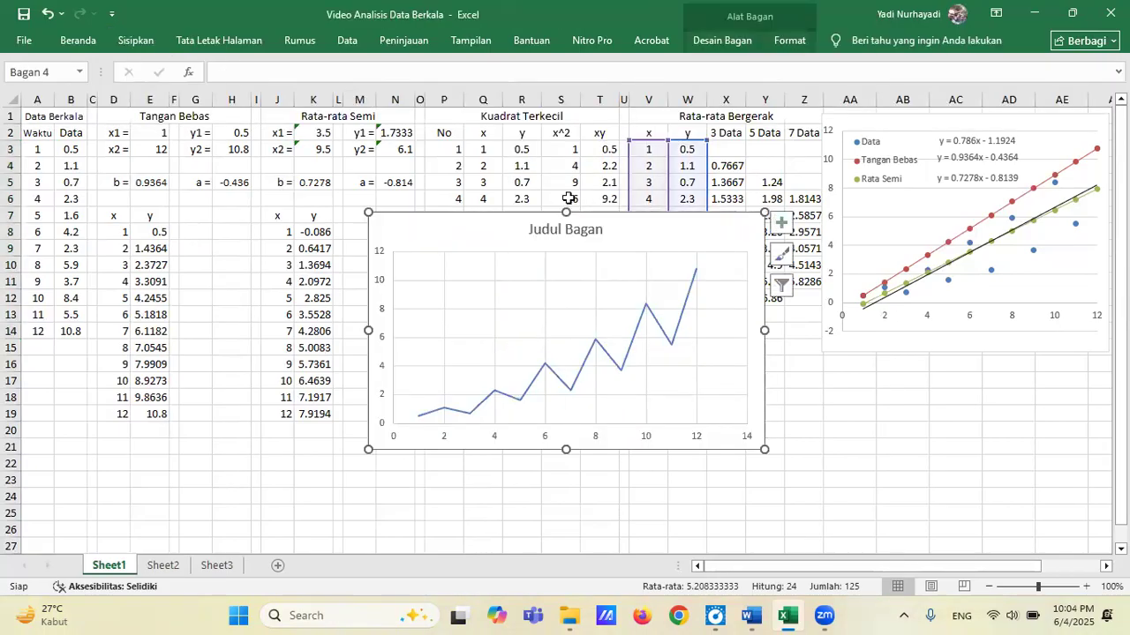
Remove the new chart's title, then place the chart directly below the existing trend chart and narrow it to clear the Rata-rata Bergerak table.
left_click_drag(396, 229, 523, 315)
left_click(711, 323)
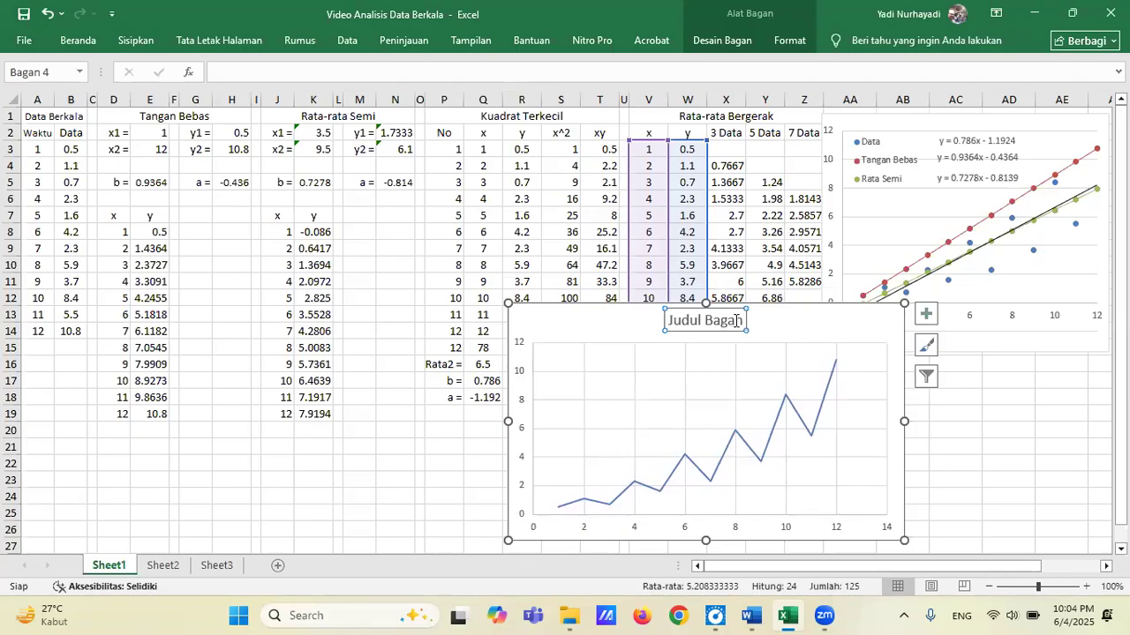
key("Delete")
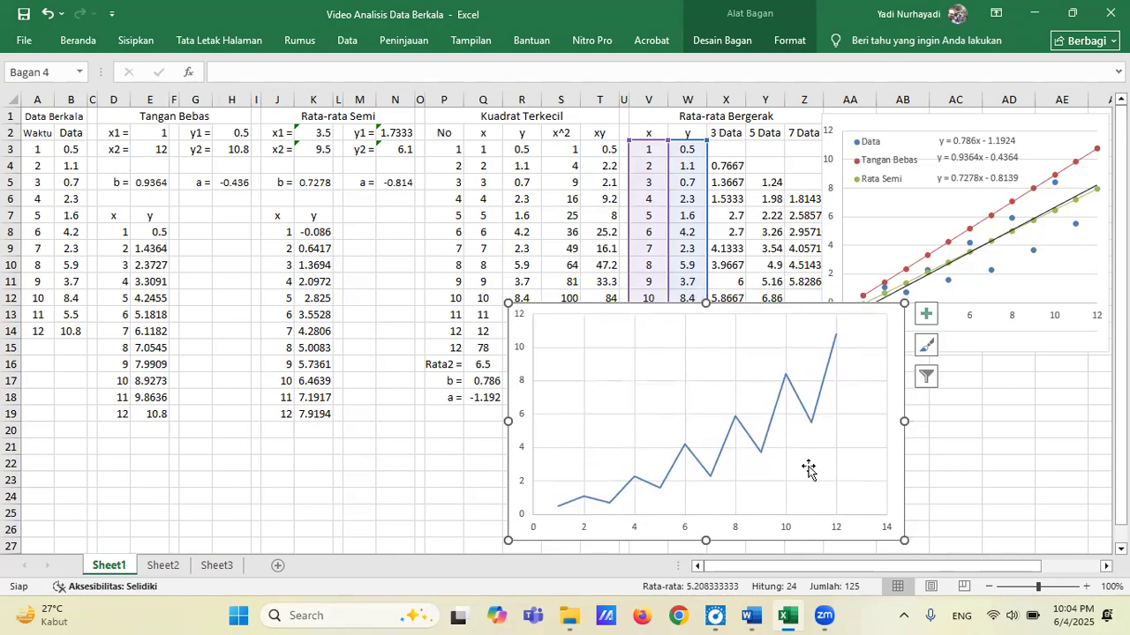
left_click_drag(900, 311, 1103, 324)
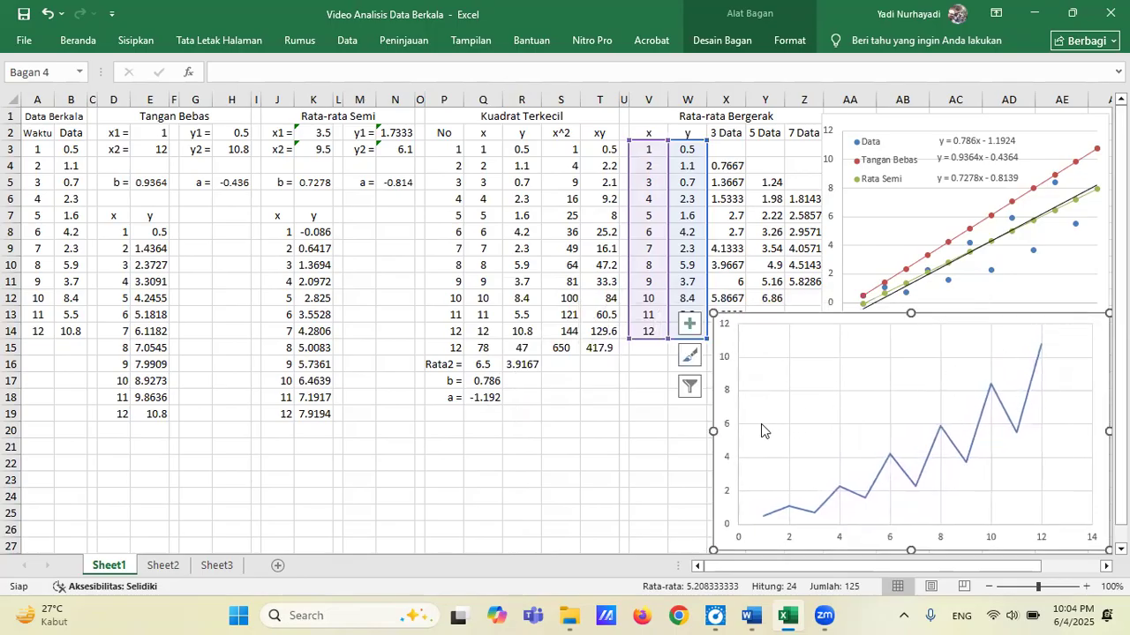
left_click_drag(713, 430, 787, 416)
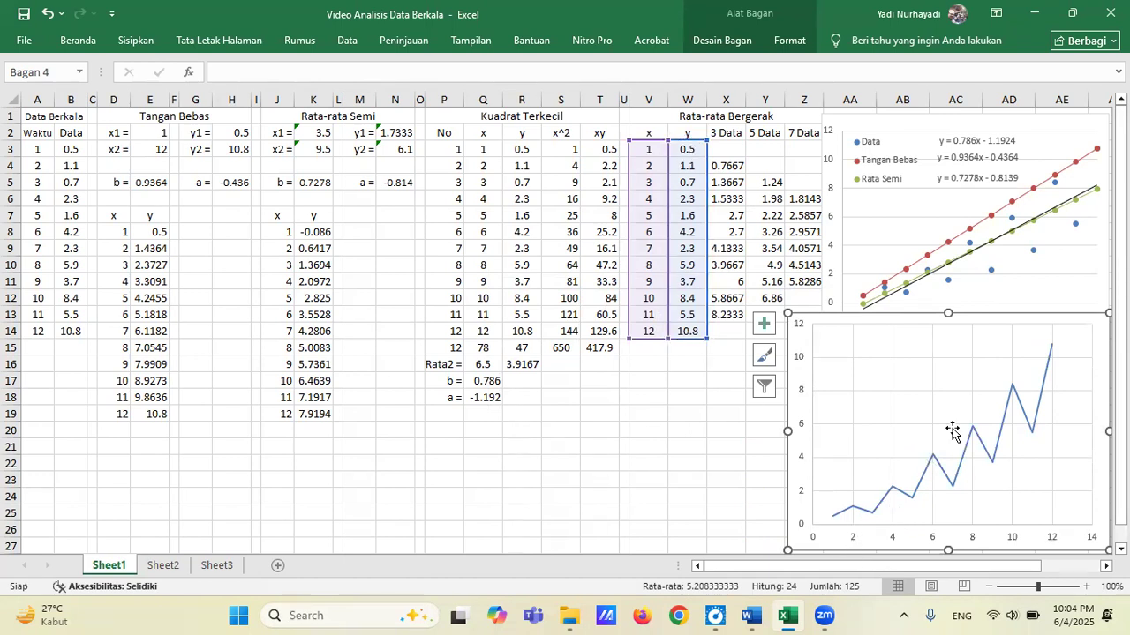
Set the maximum of the new chart's horizontal axis to 12.
left_click(1056, 532)
right_click(1056, 531)
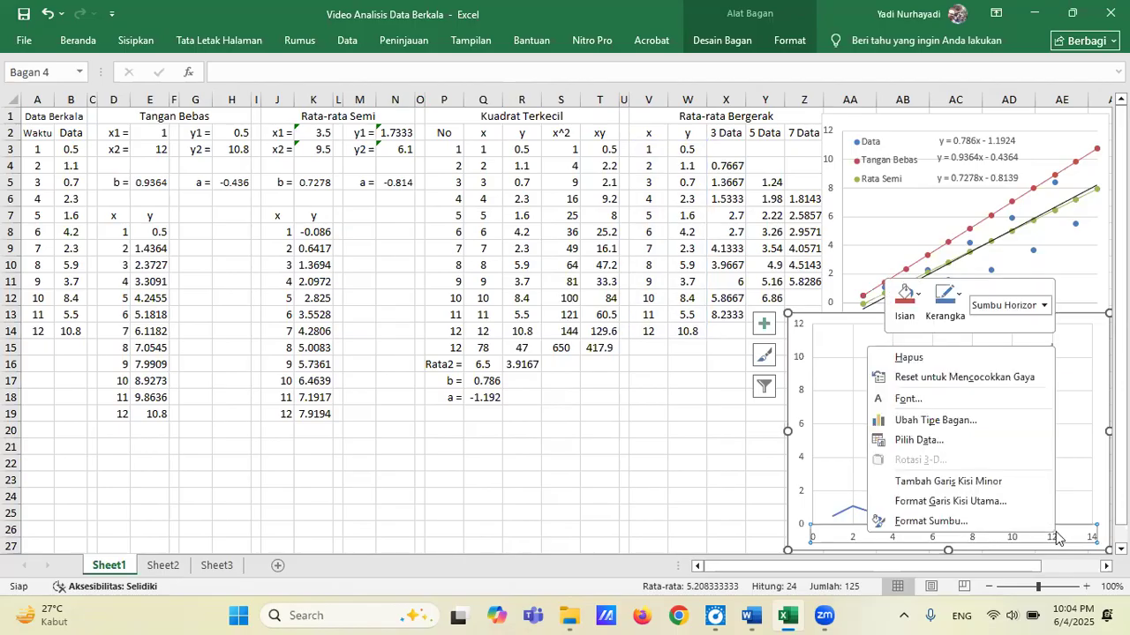
left_click(968, 522)
left_click(1040, 279)
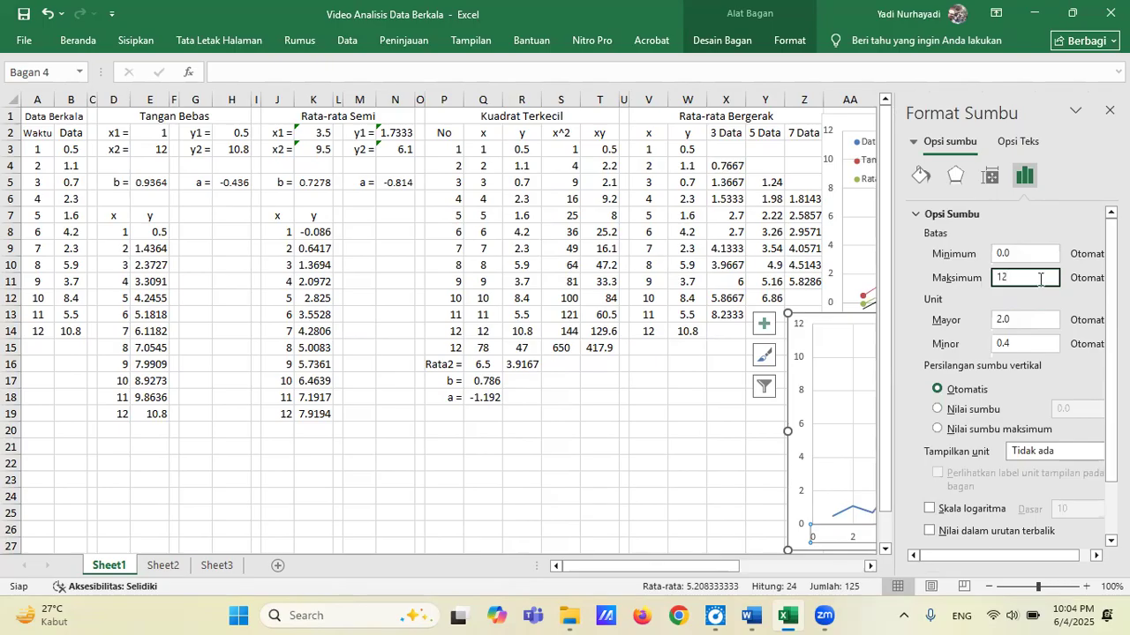
type("12")
key("Return")
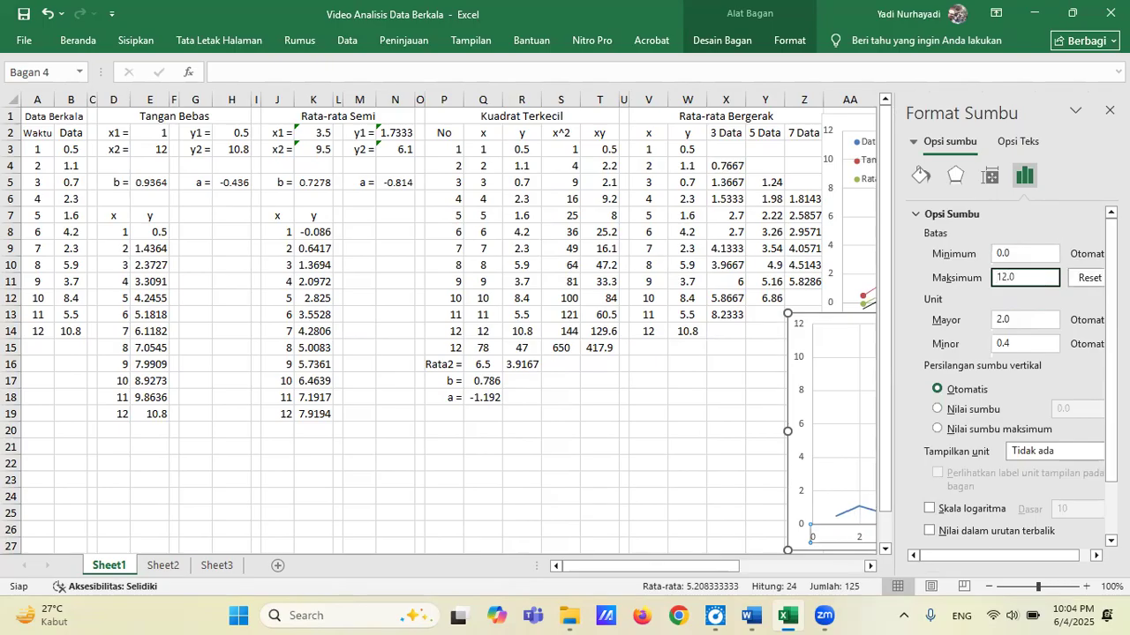
left_click(1110, 111)
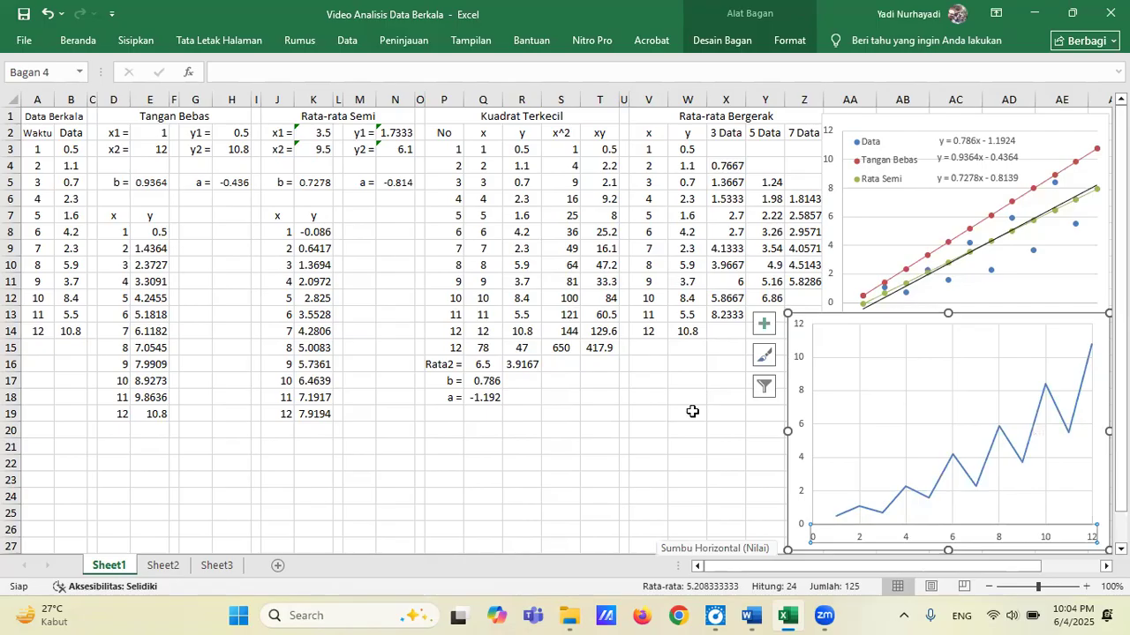
Apply the quick layout Tata Letak 1 to the new line chart.
mouse_move(965, 479)
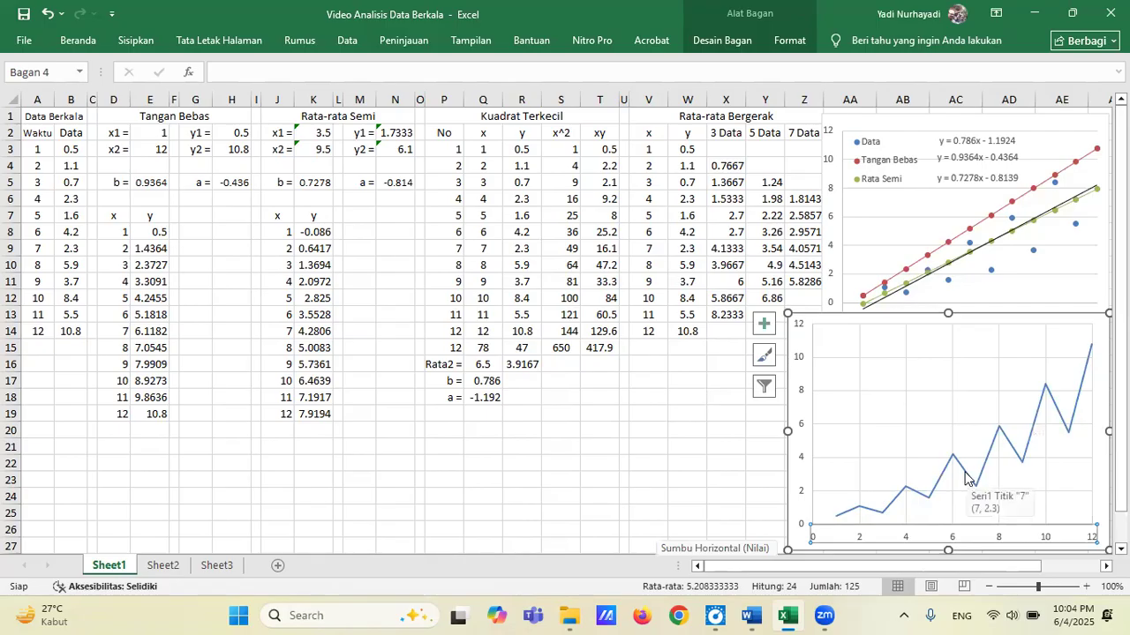
left_click(965, 478)
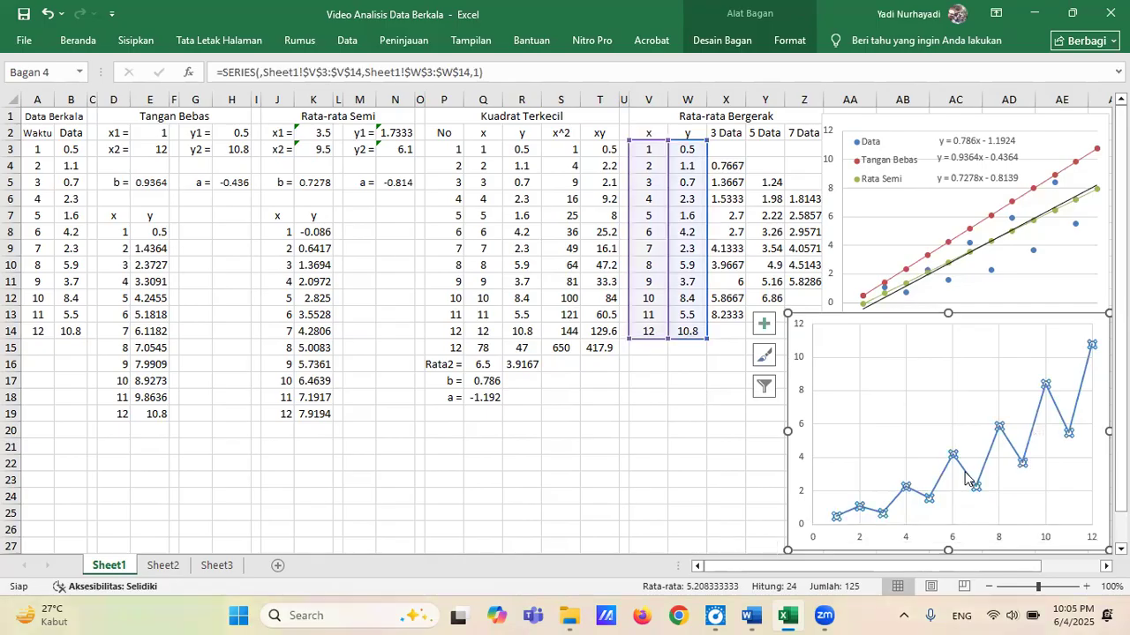
right_click(964, 479)
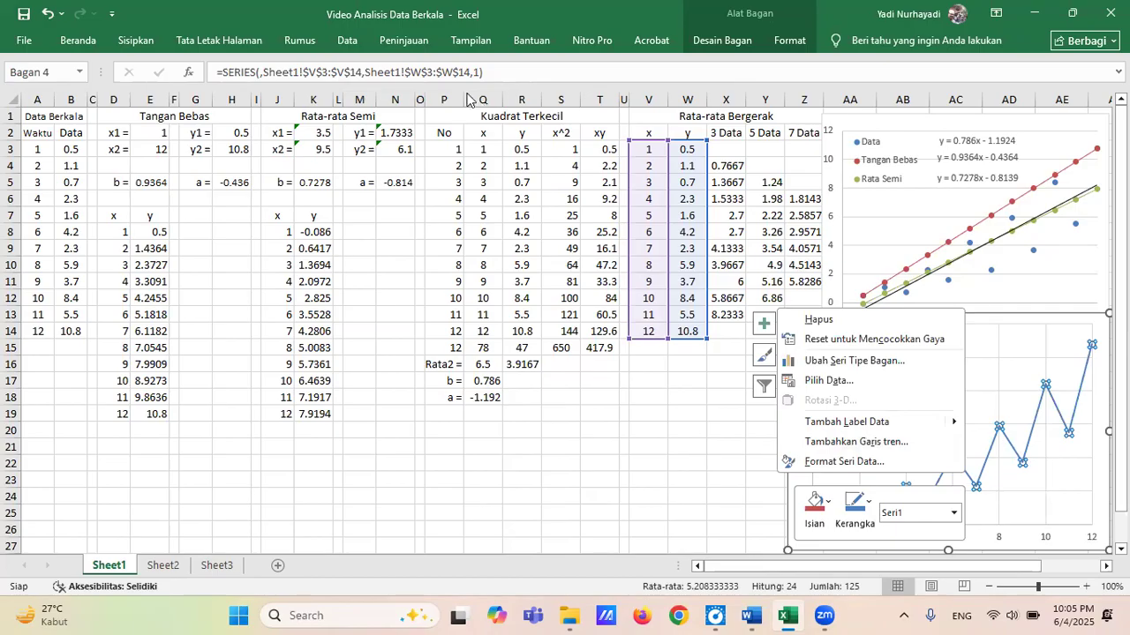
left_click(726, 42)
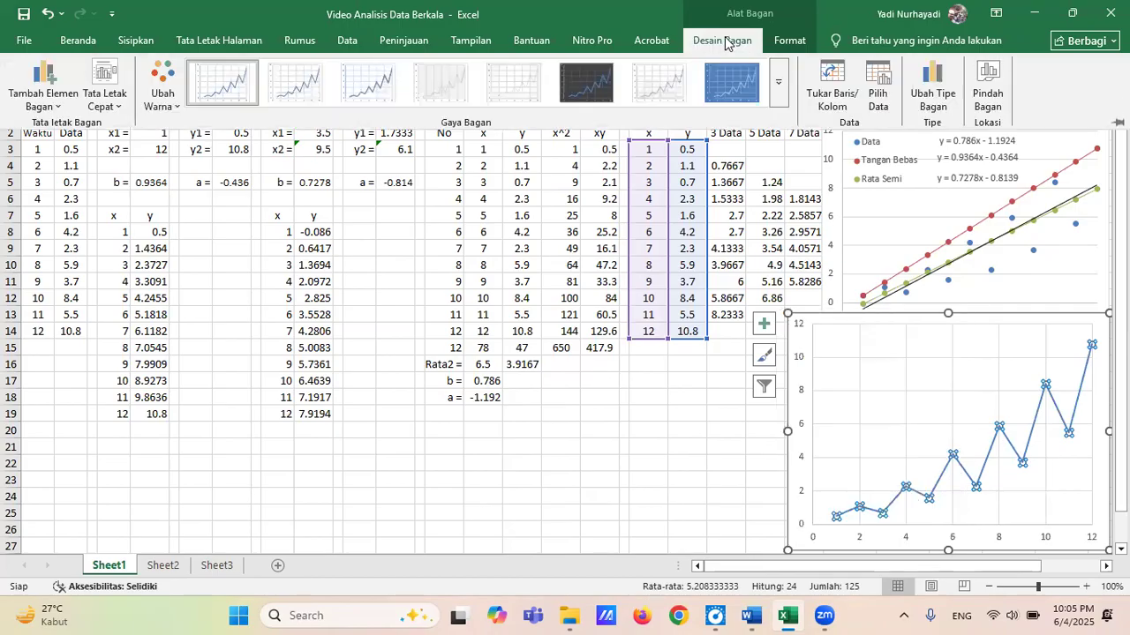
left_click(103, 74)
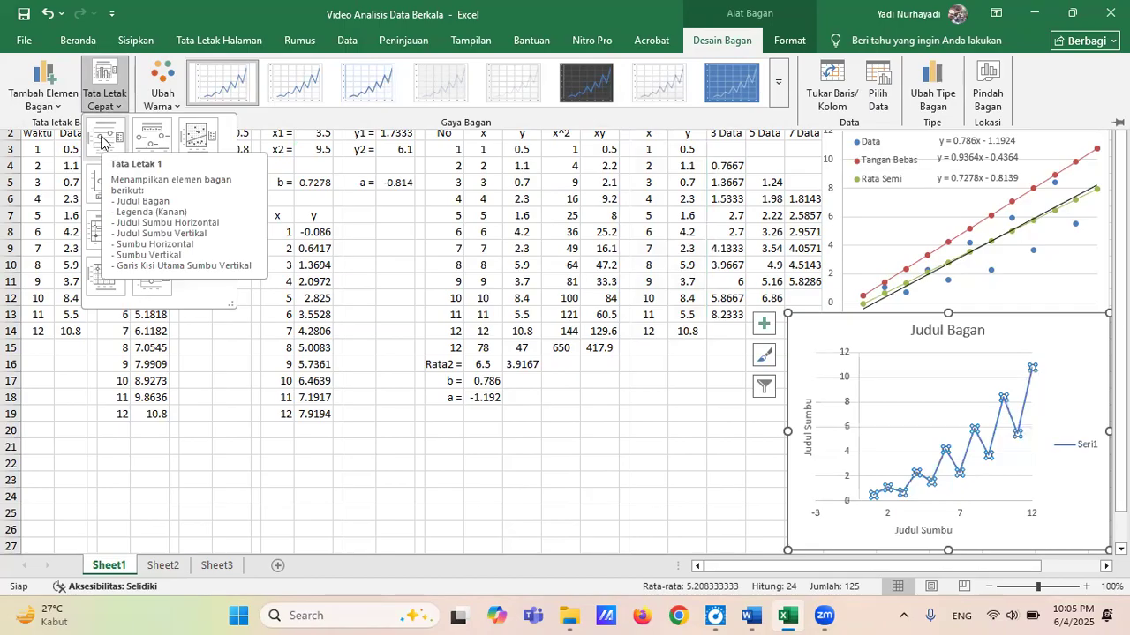
left_click(102, 141)
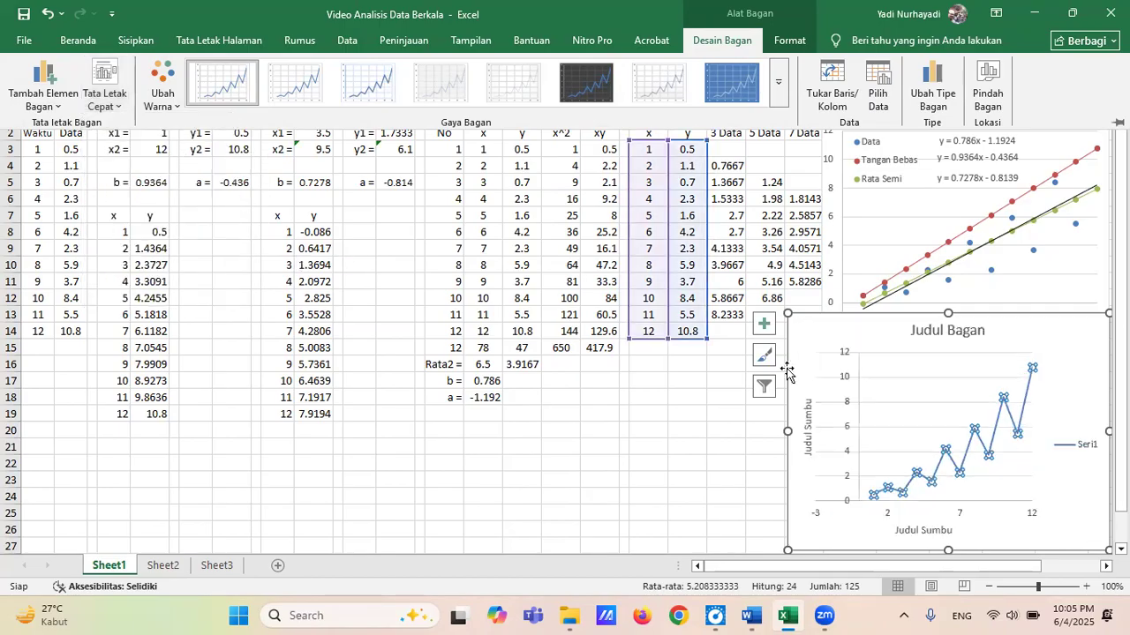
Delete the chart title and both axis titles from the new chart.
left_click(955, 335)
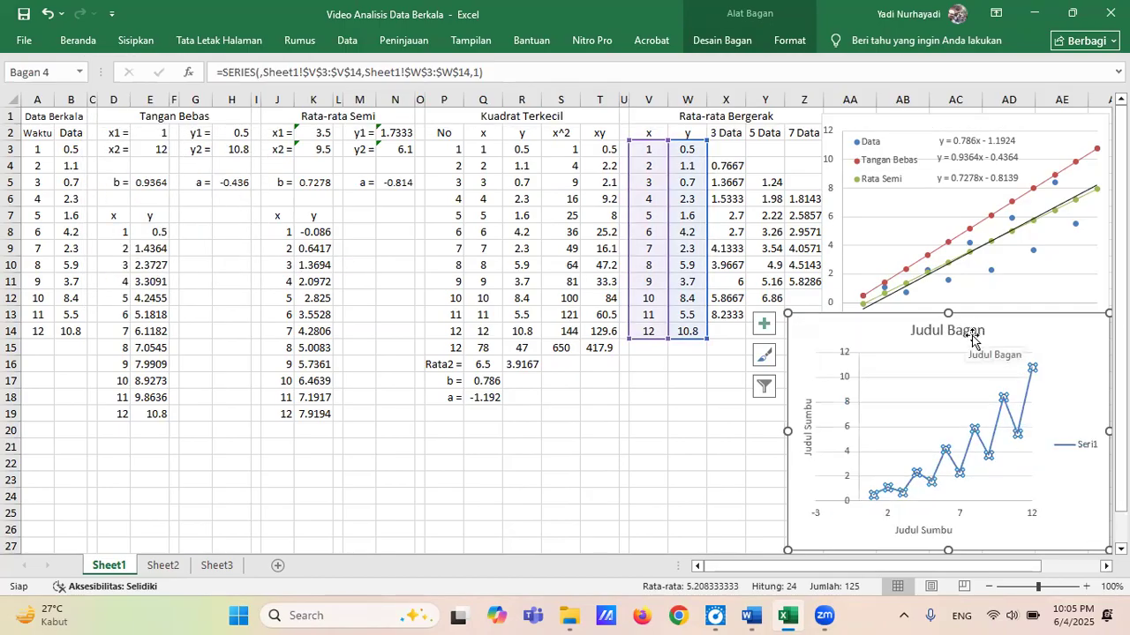
left_click(977, 331)
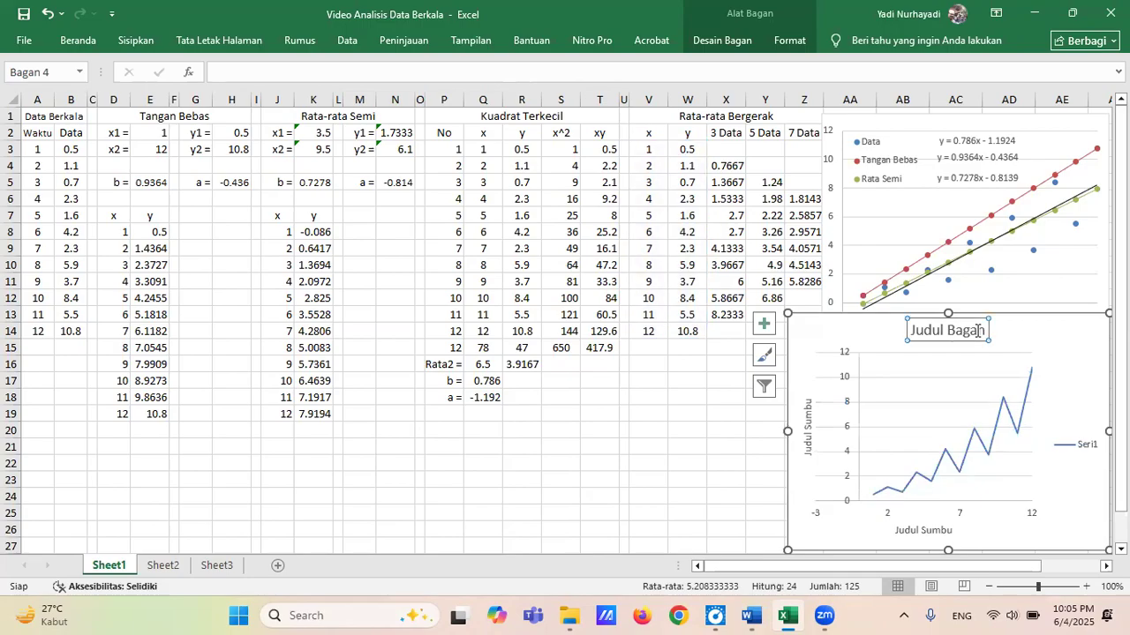
key("Delete")
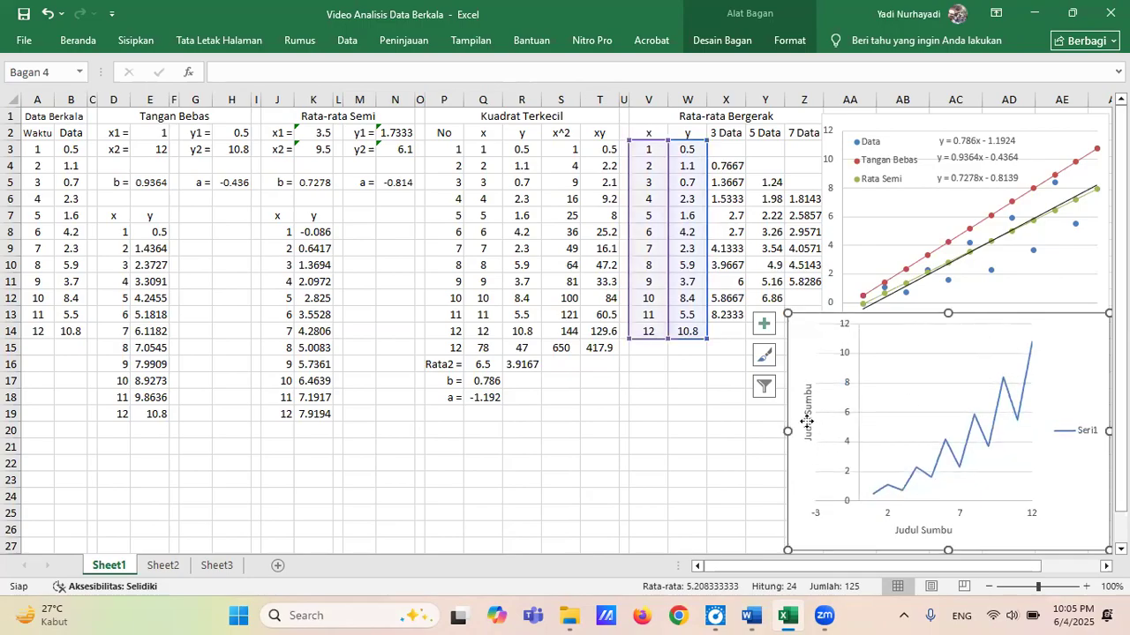
left_click(807, 422)
key("Delete")
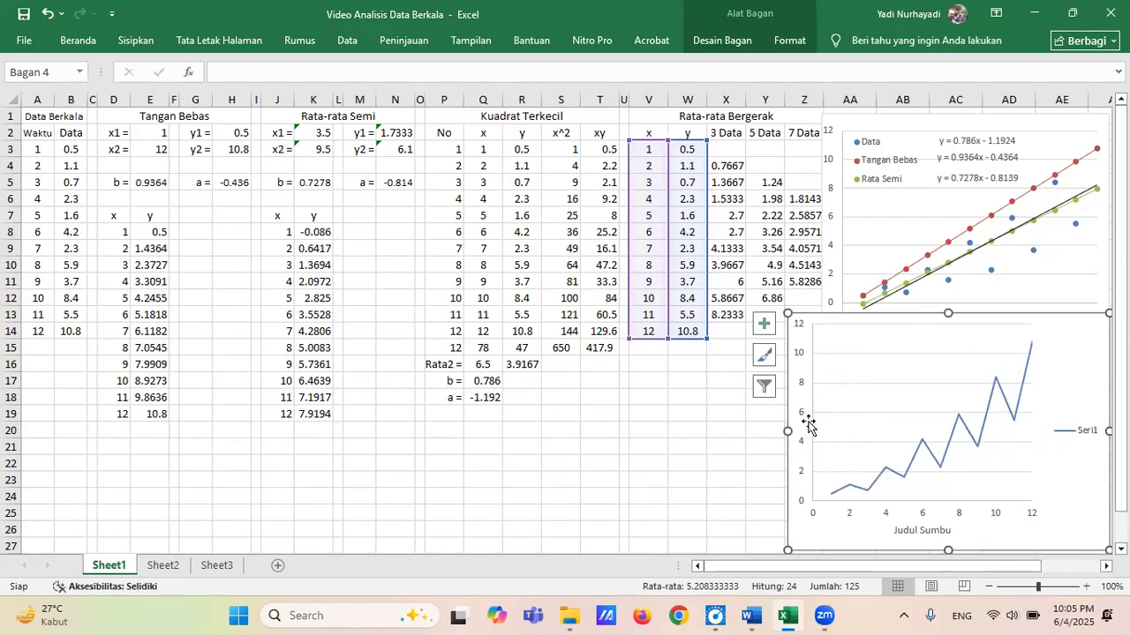
left_click(929, 532)
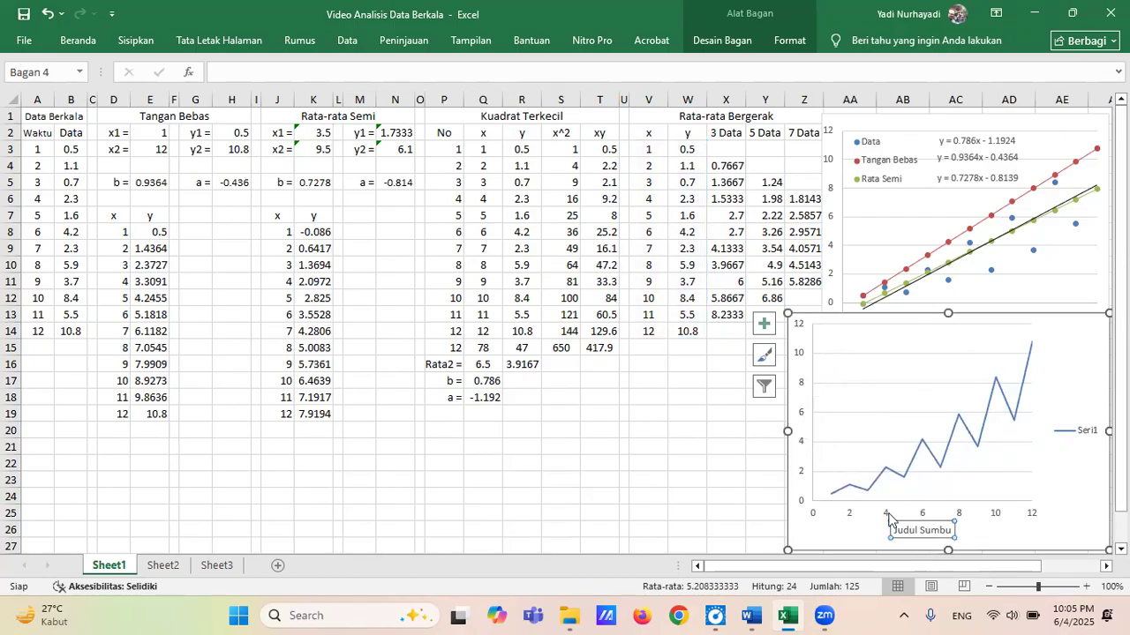
key("Delete")
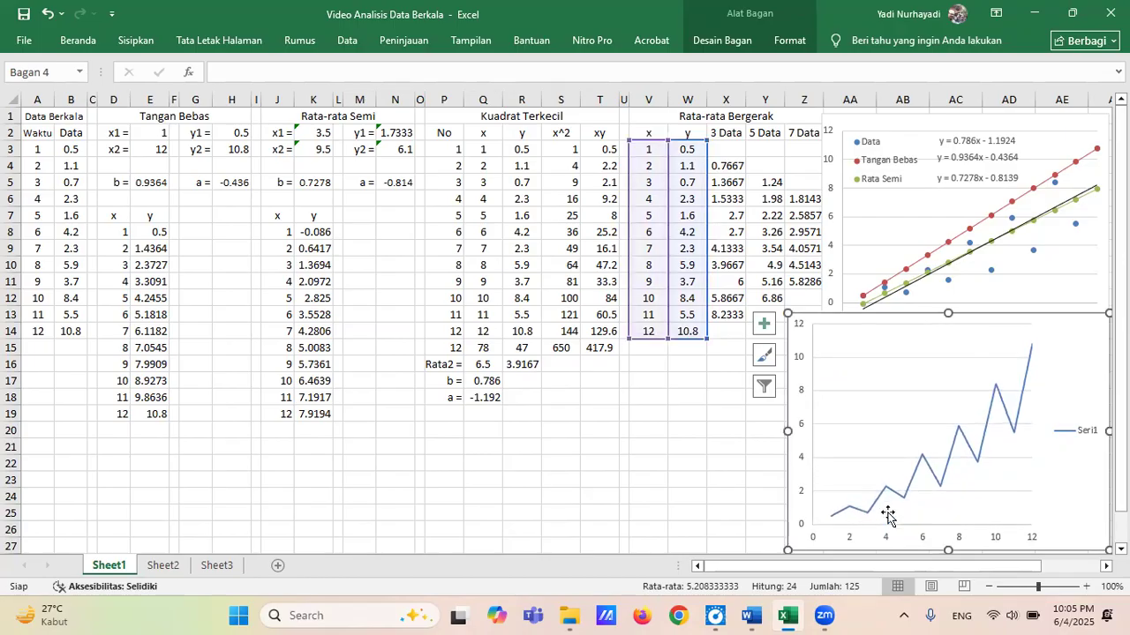
Move the legend into the upper-left corner of the plot area and widen the plot area to fill the chart.
left_click(1087, 435)
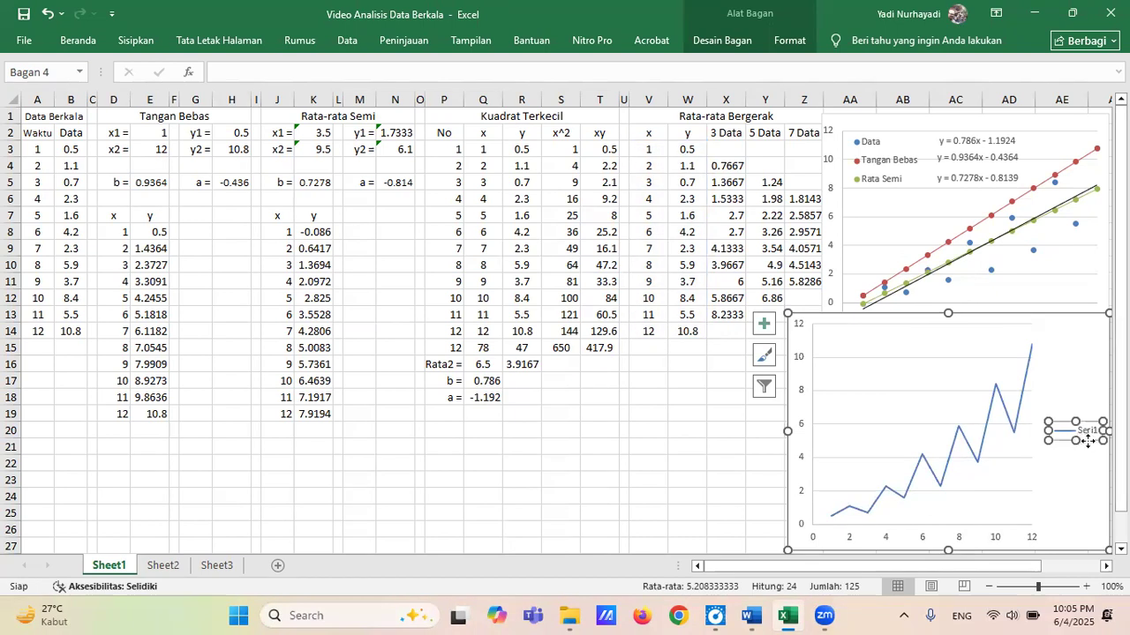
left_click_drag(1088, 442, 962, 457)
left_click(1024, 455)
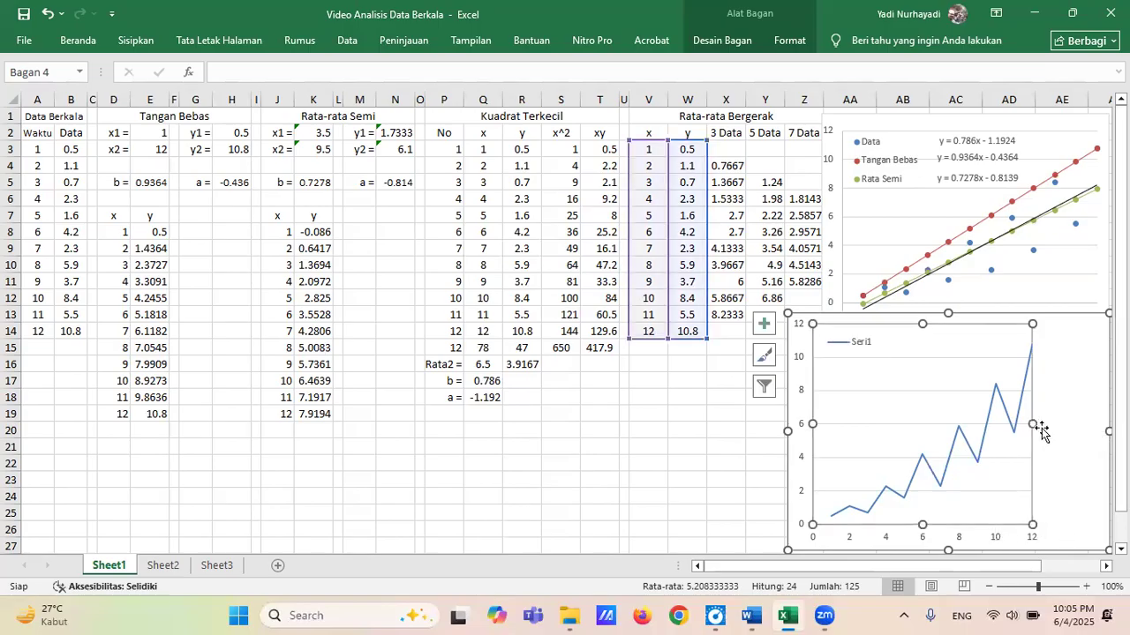
left_click_drag(1033, 424, 1102, 426)
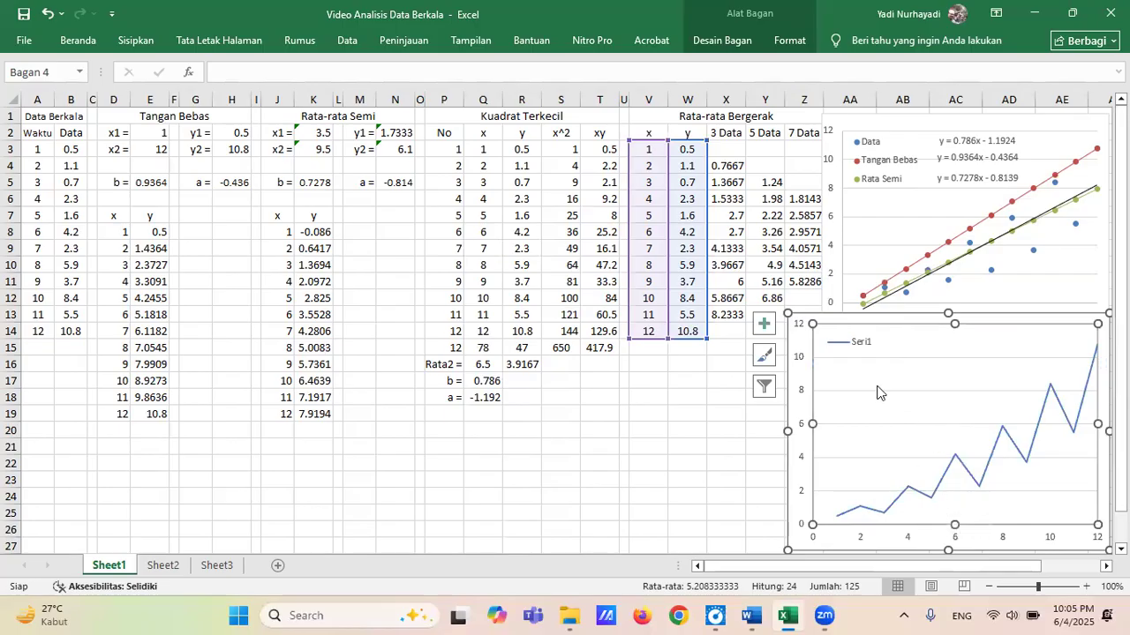
left_click(858, 346)
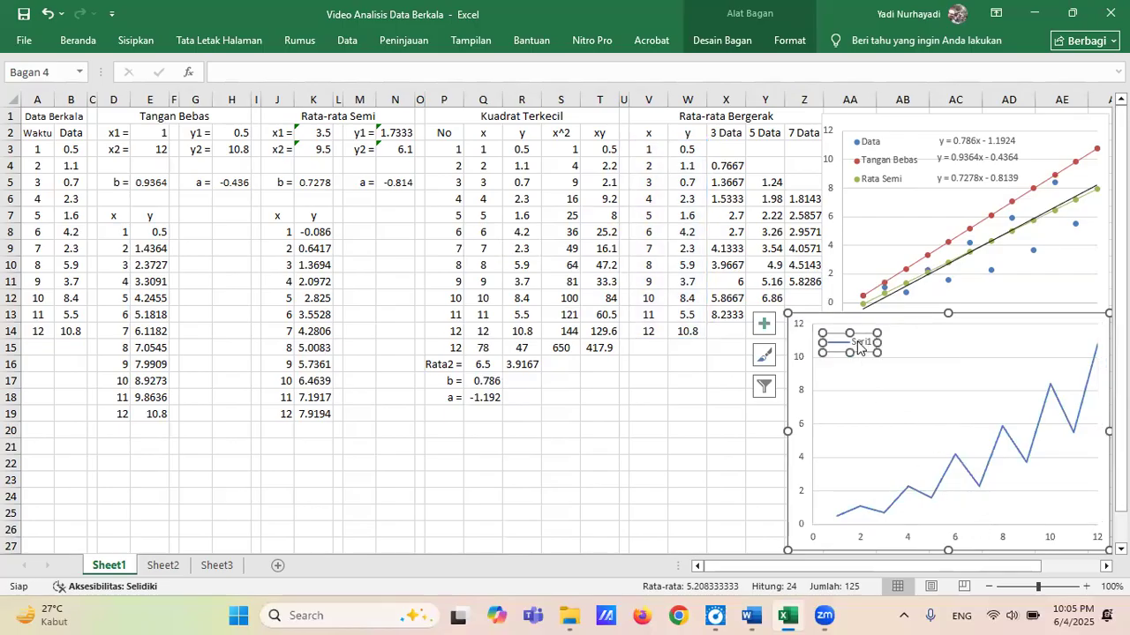
right_click(858, 346)
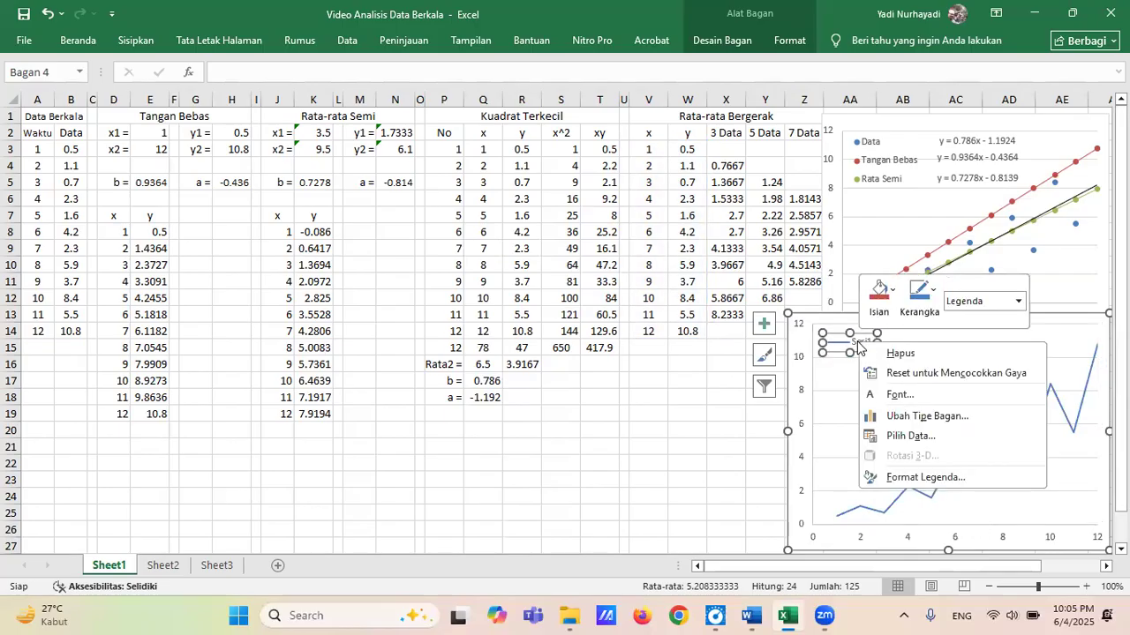
left_click(946, 478)
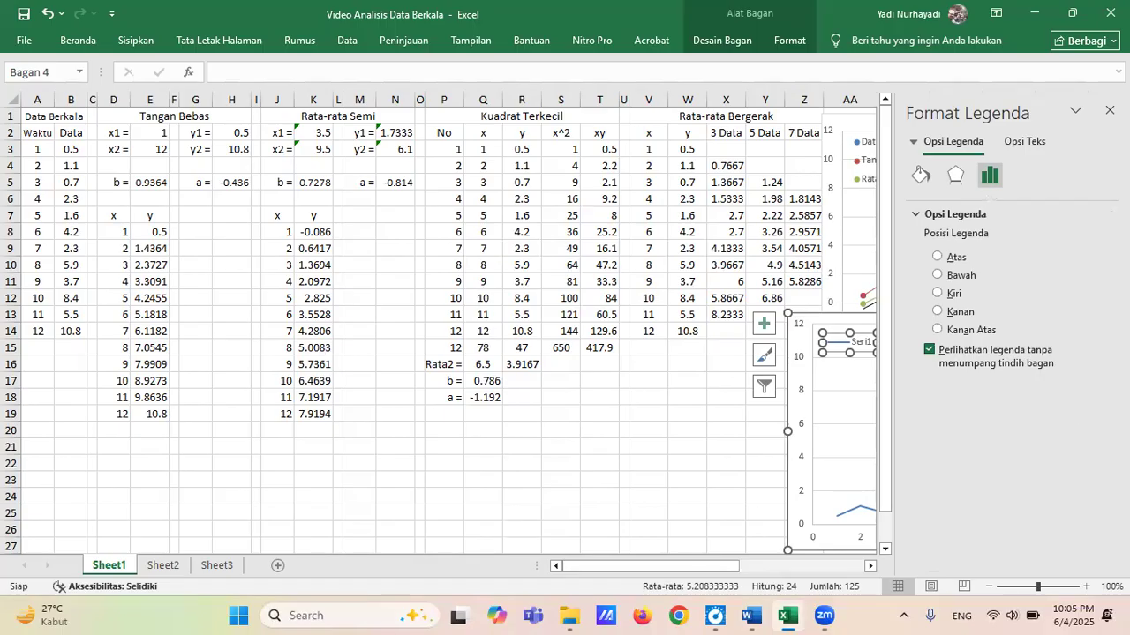
left_click(1110, 110)
Rename the only series of the lower line chart to Data.
left_click(1014, 450)
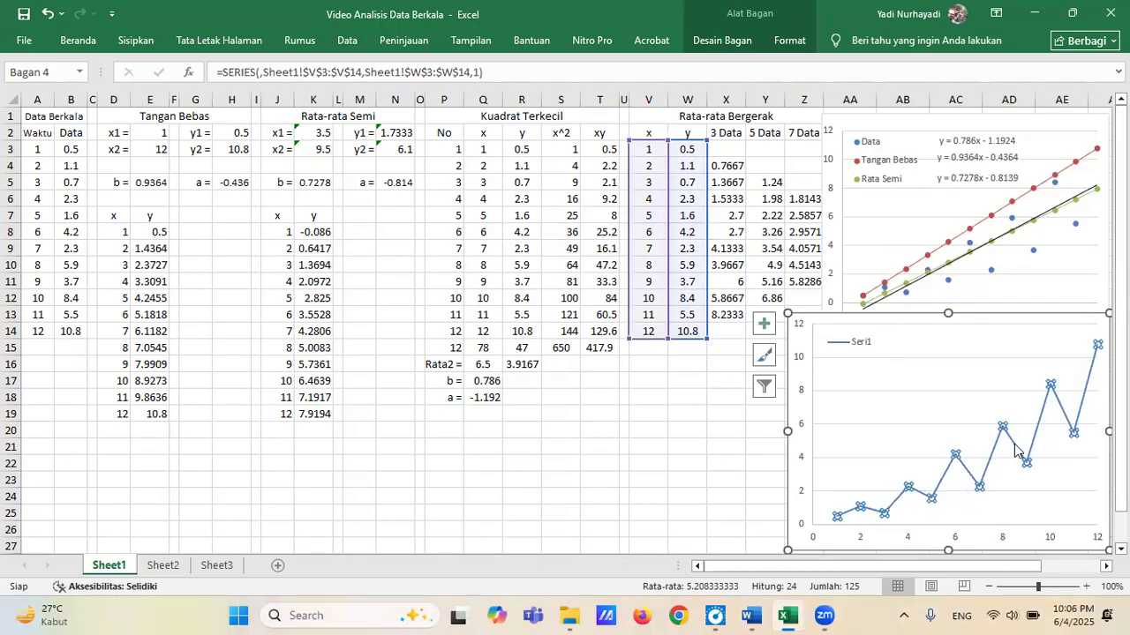
right_click(1014, 450)
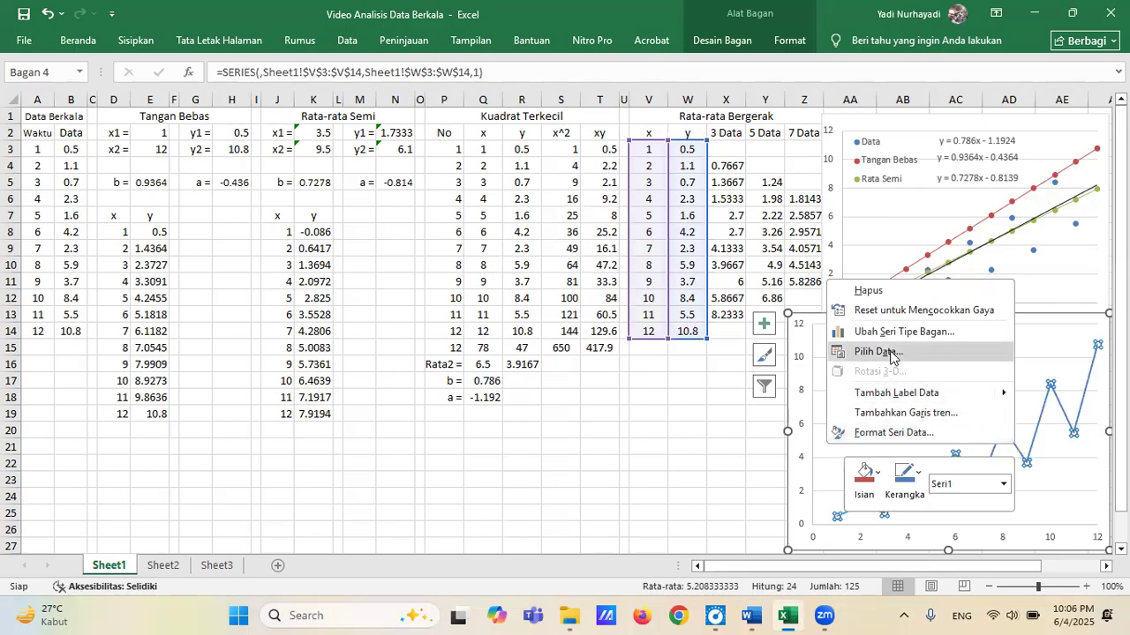
left_click(890, 352)
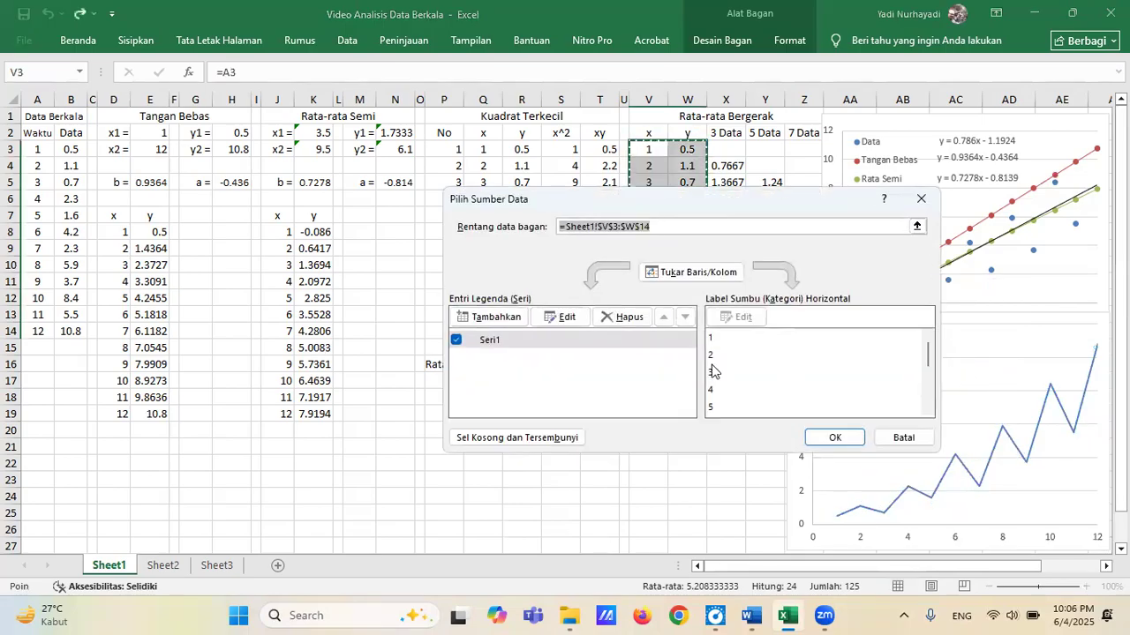
left_click(494, 341)
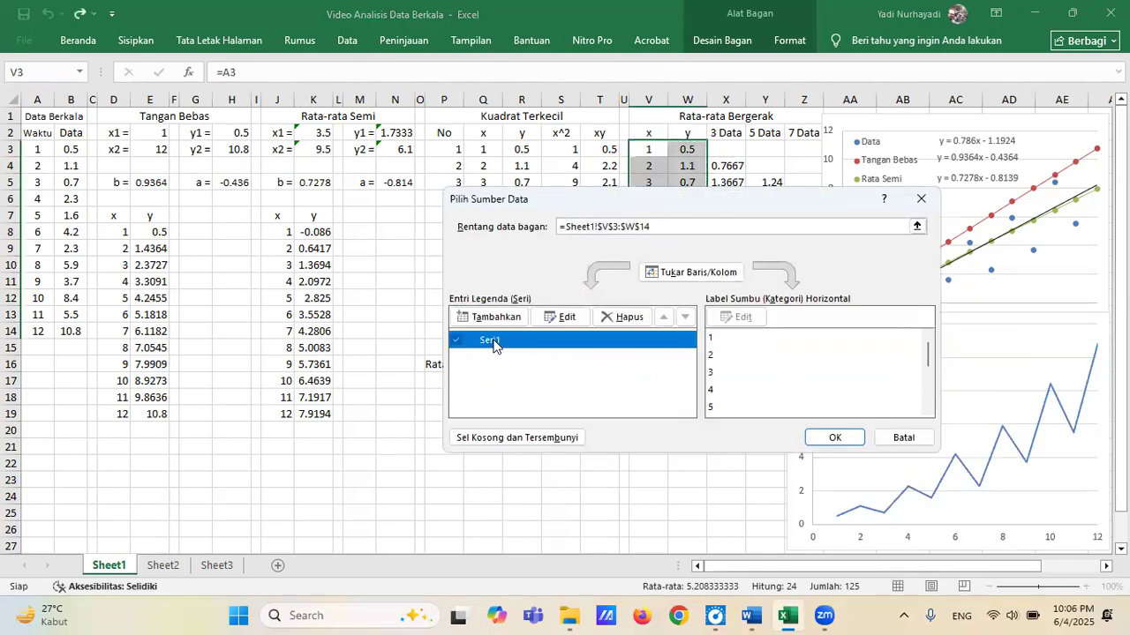
left_click(566, 317)
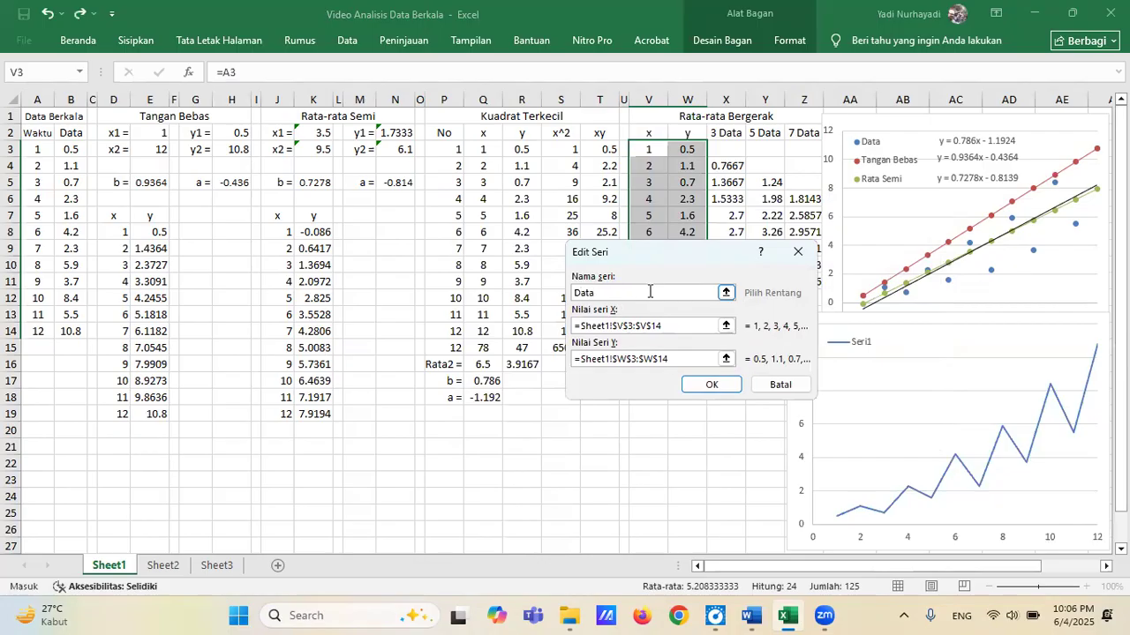
left_click(711, 385)
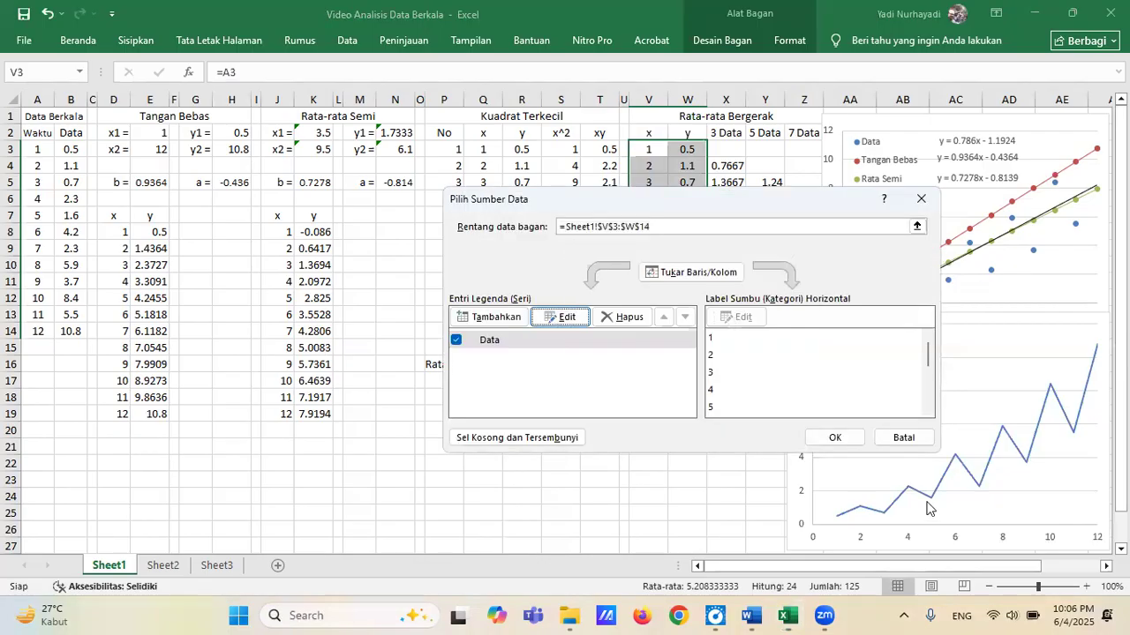
left_click(832, 439)
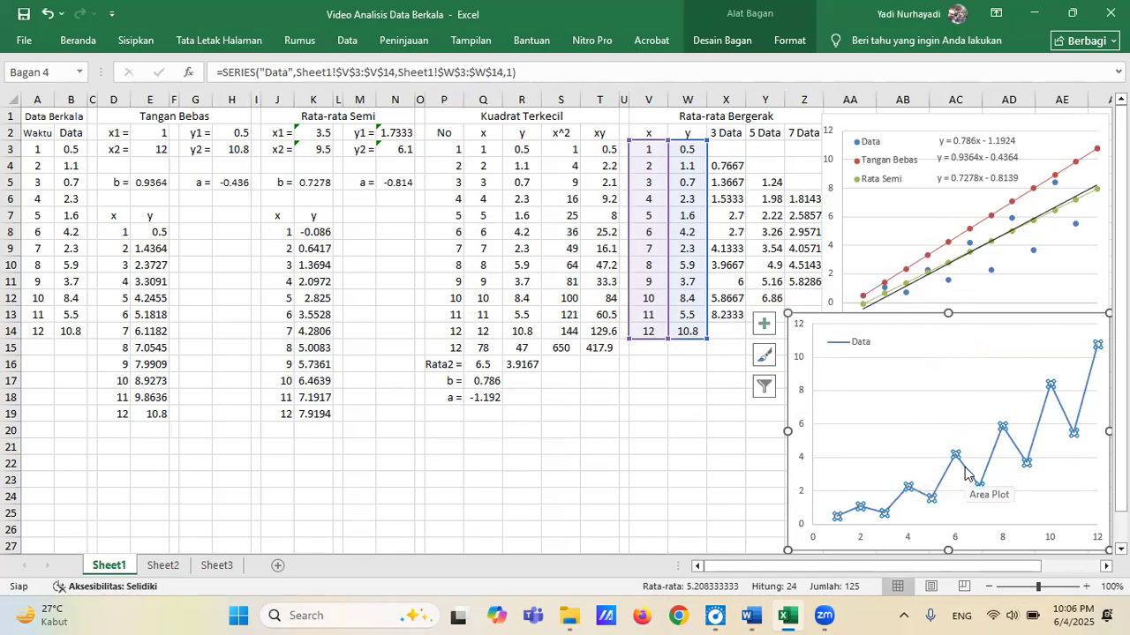
mouse_move(965, 474)
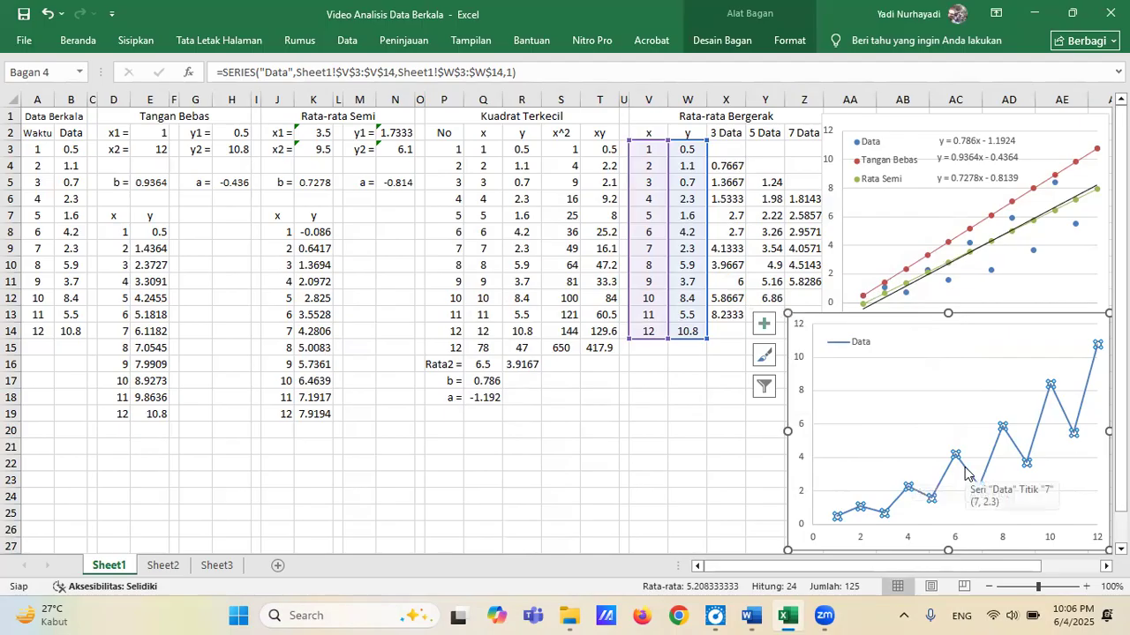
left_click(965, 474)
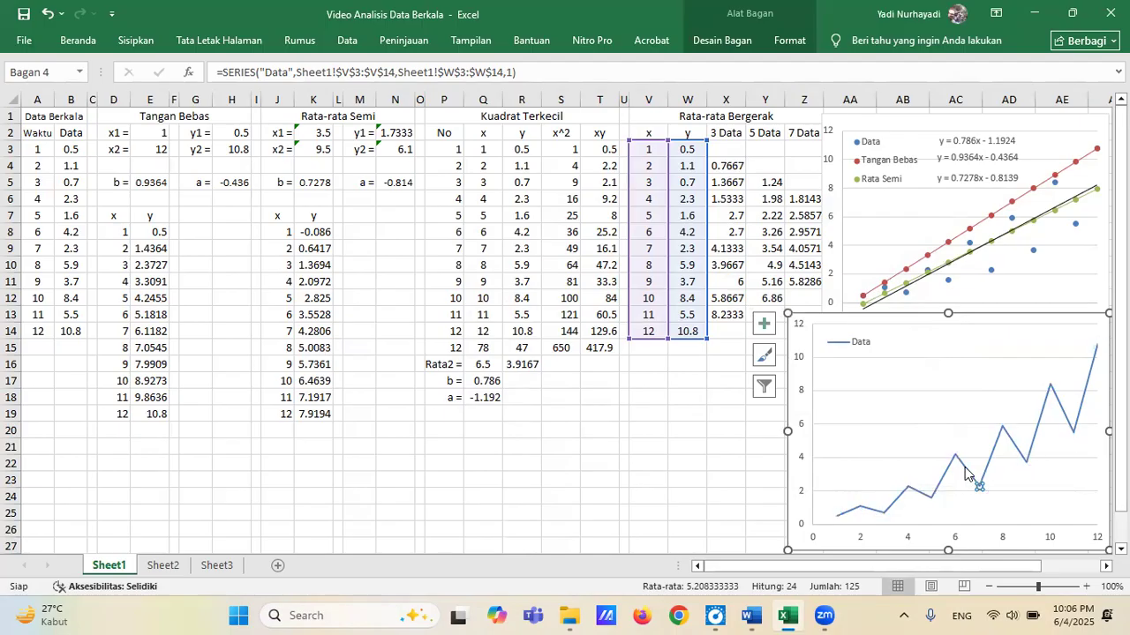
right_click(964, 467)
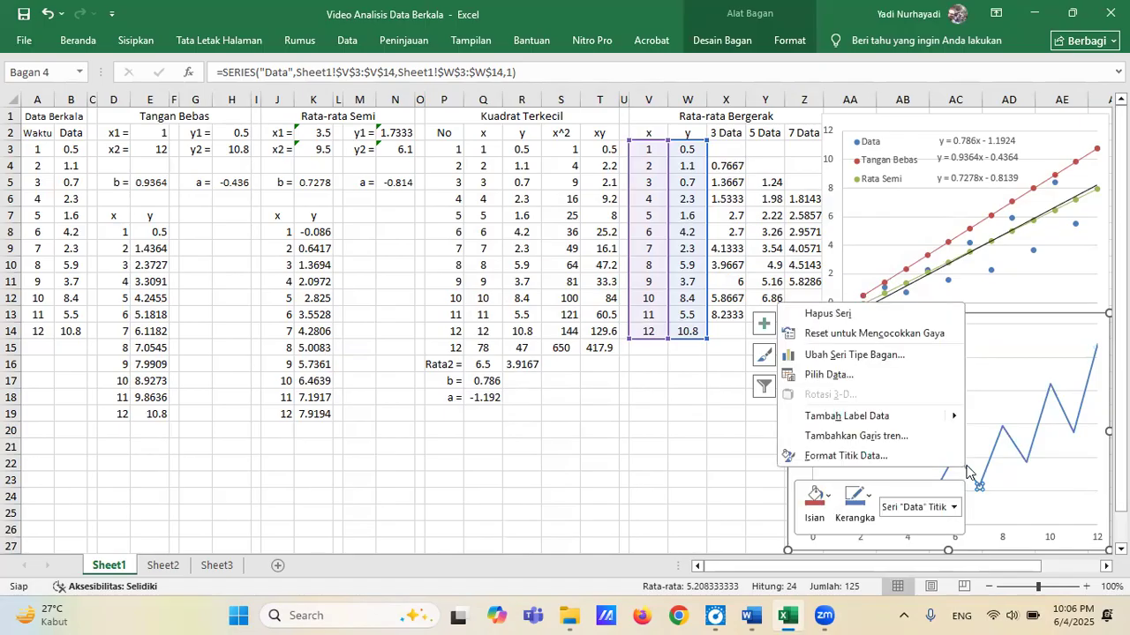
key("Escape")
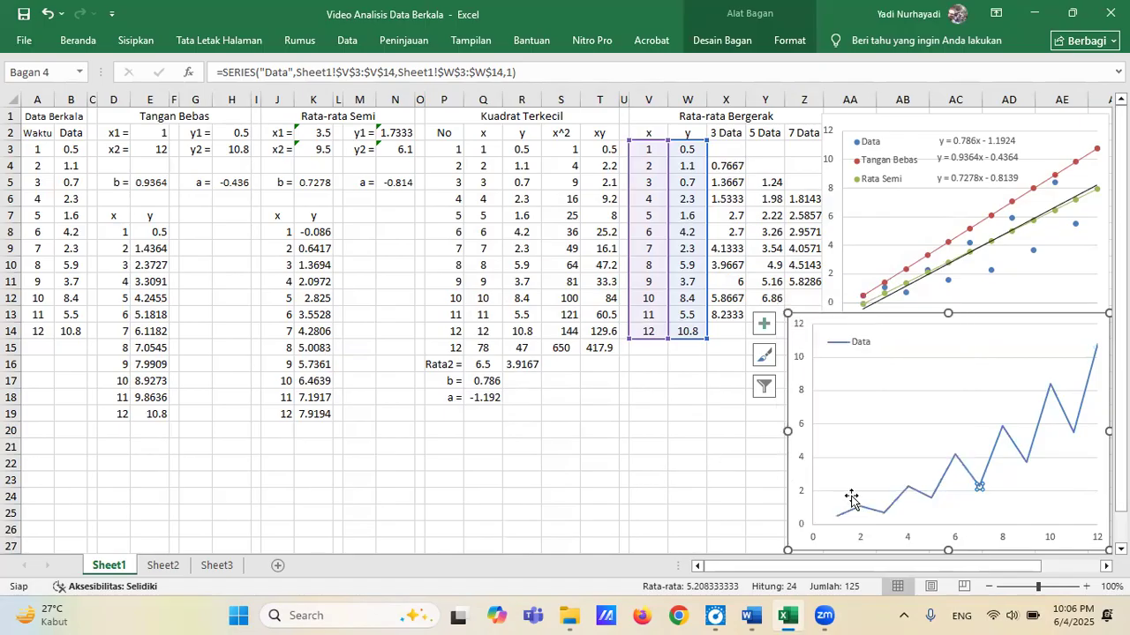
left_click(746, 497)
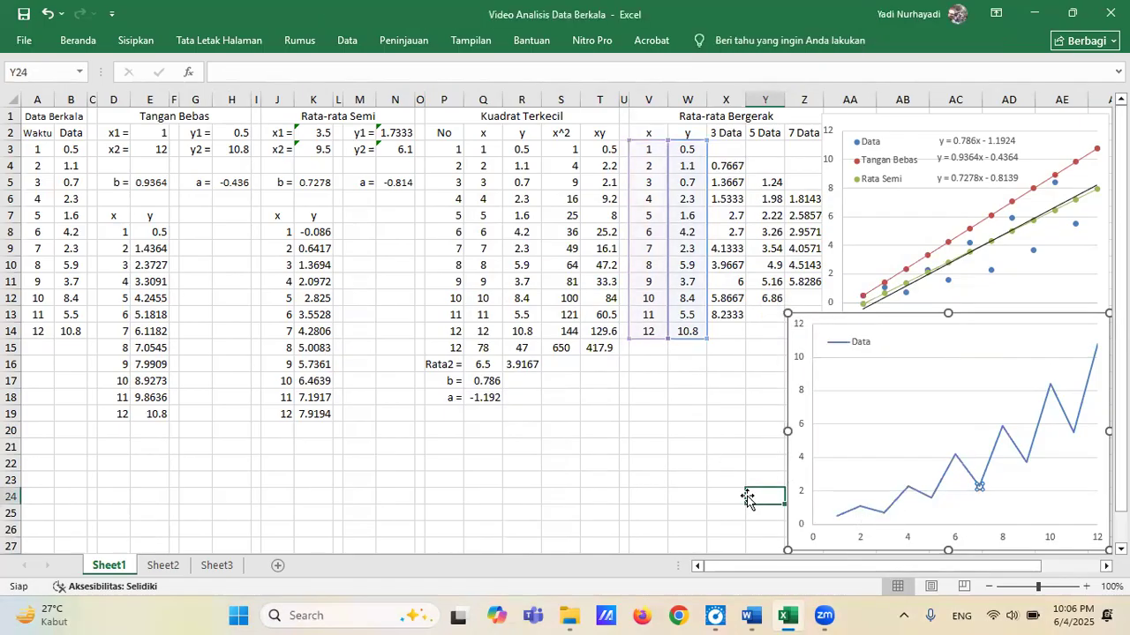
Add a second series named # Data to the lower line chart.
left_click(872, 511)
right_click(872, 511)
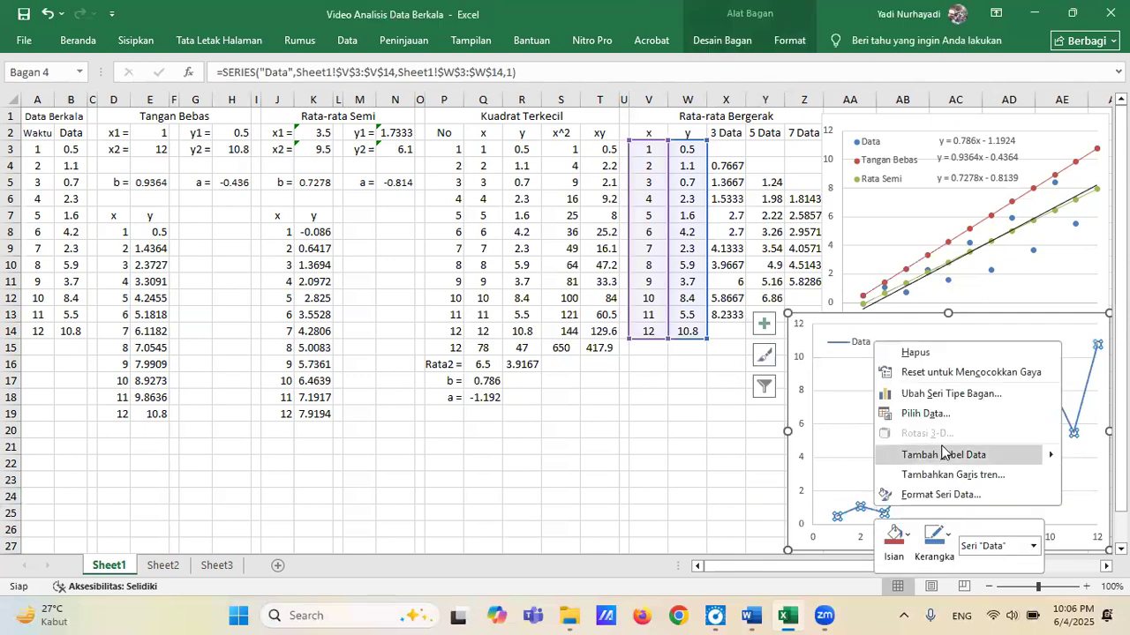
left_click(927, 414)
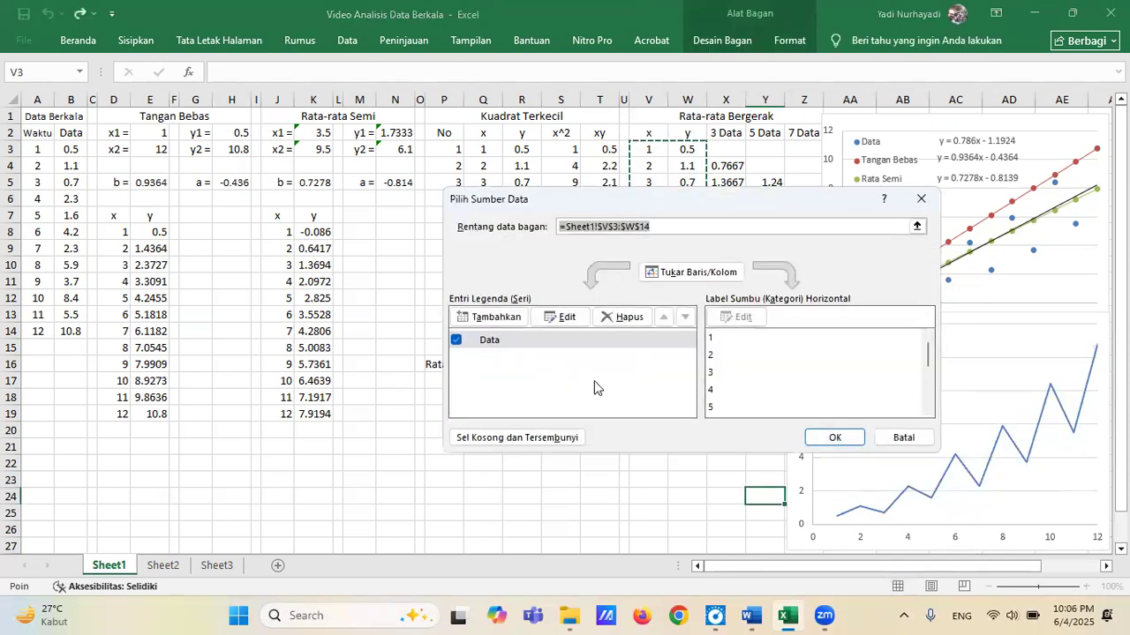
left_click(488, 316)
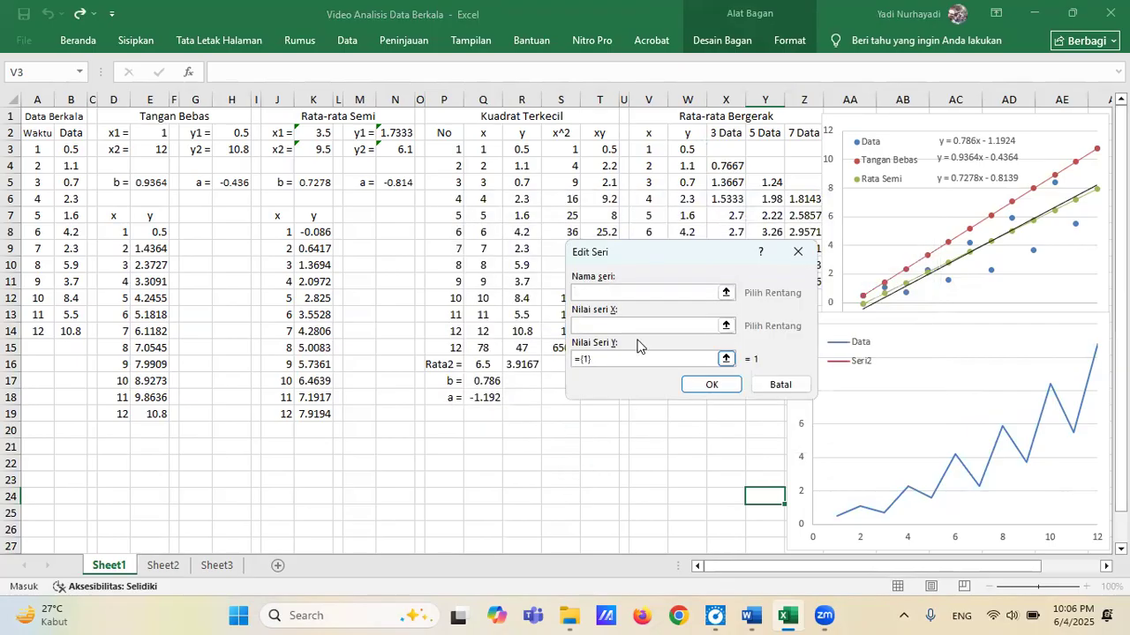
type("# Data")
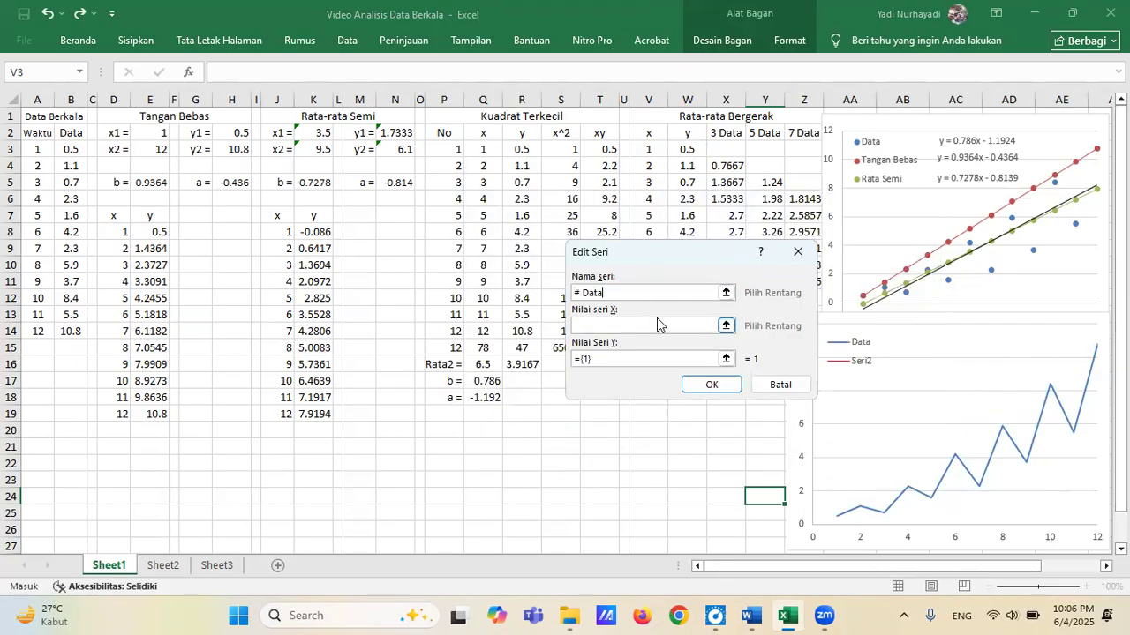
Set the # Data series' X values to V3:V14 and its Y values to X3:X14, and apply the data source changes.
left_click(725, 326)
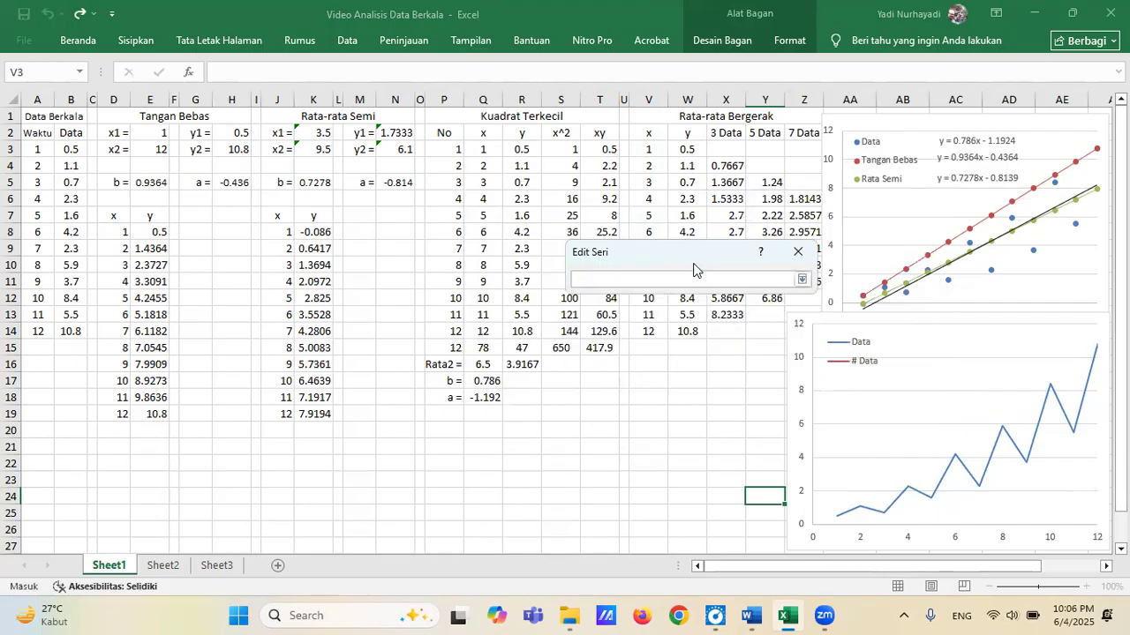
left_click_drag(693, 267, 641, 436)
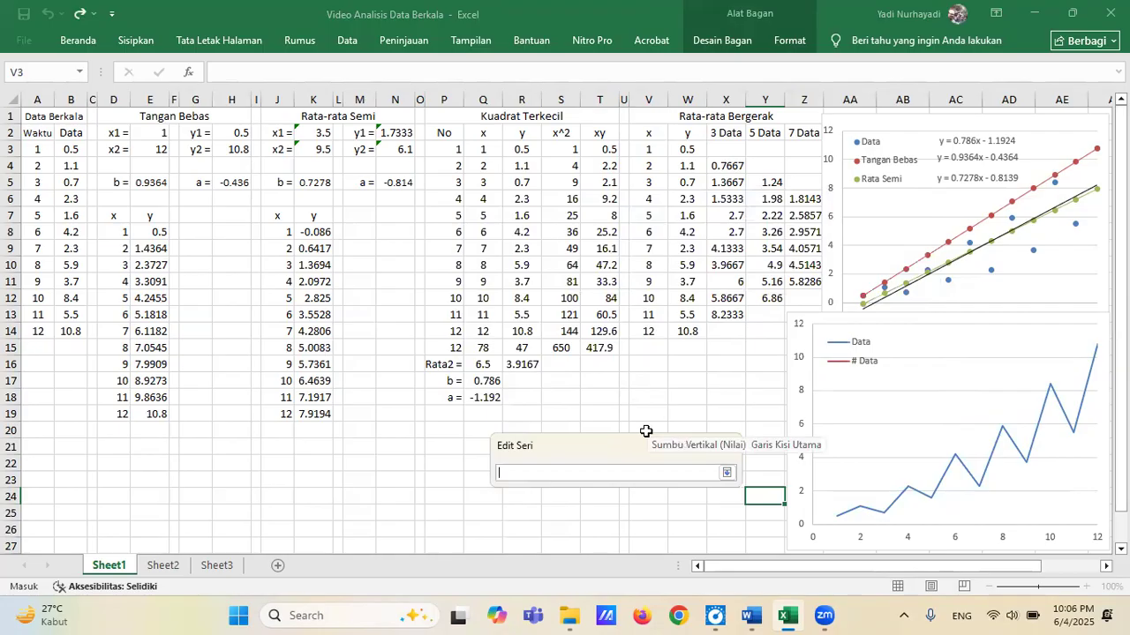
left_click_drag(656, 148, 653, 329)
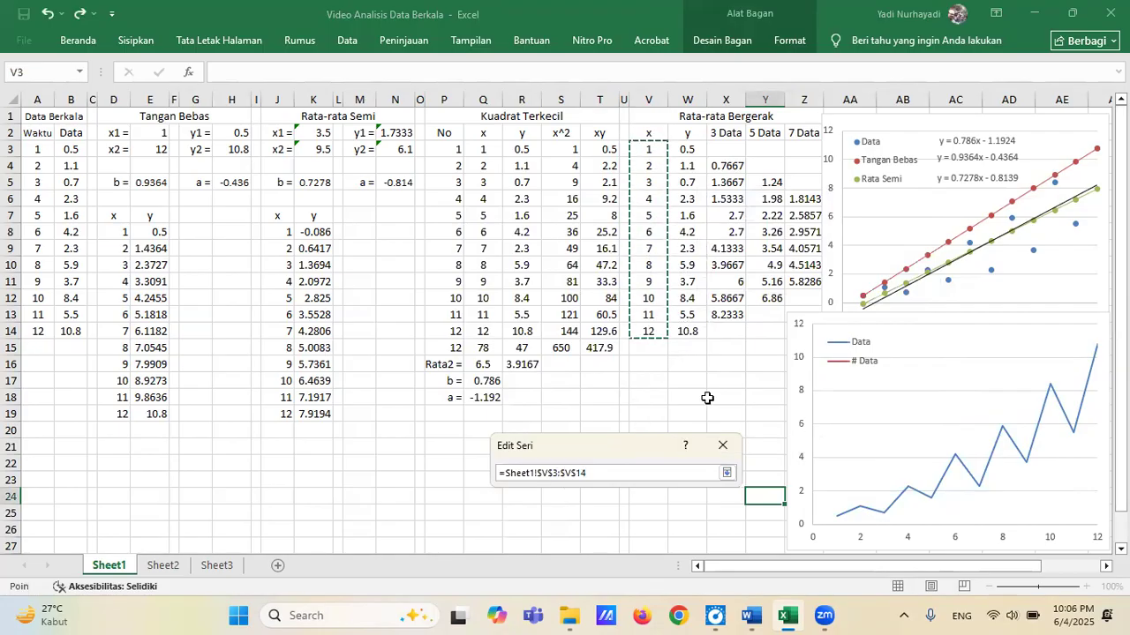
left_click(727, 474)
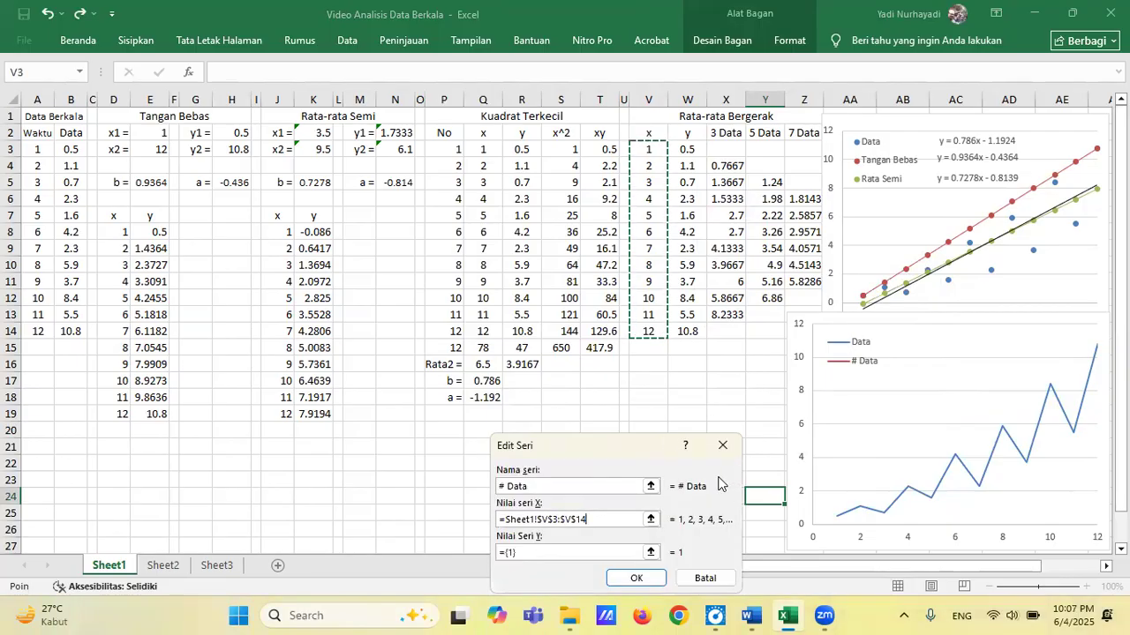
left_click(651, 553)
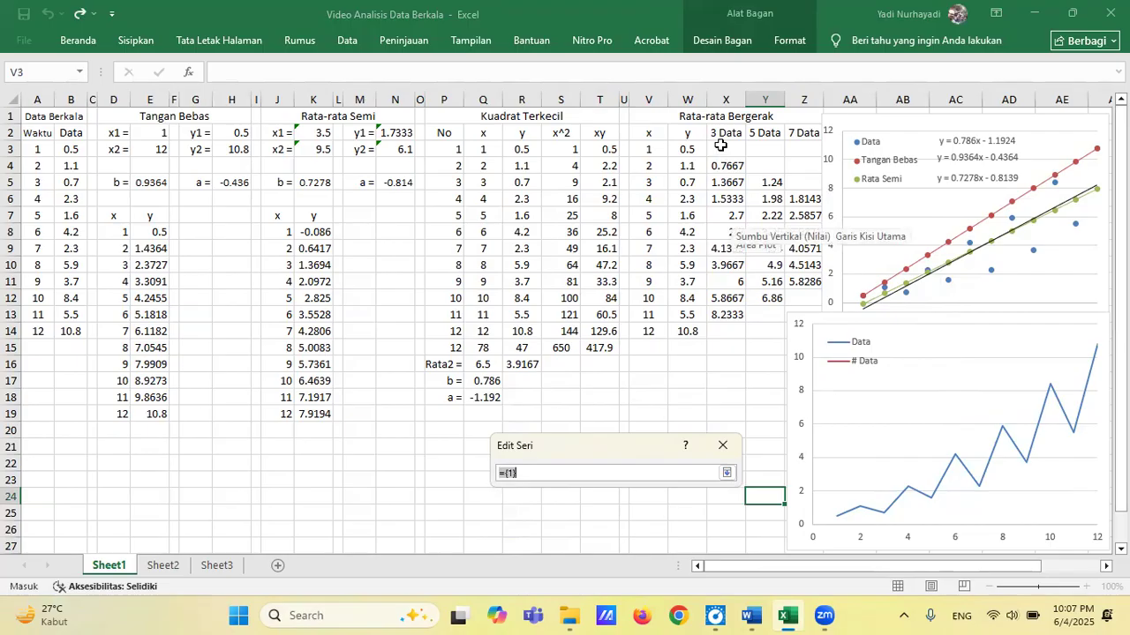
left_click_drag(729, 148, 730, 333)
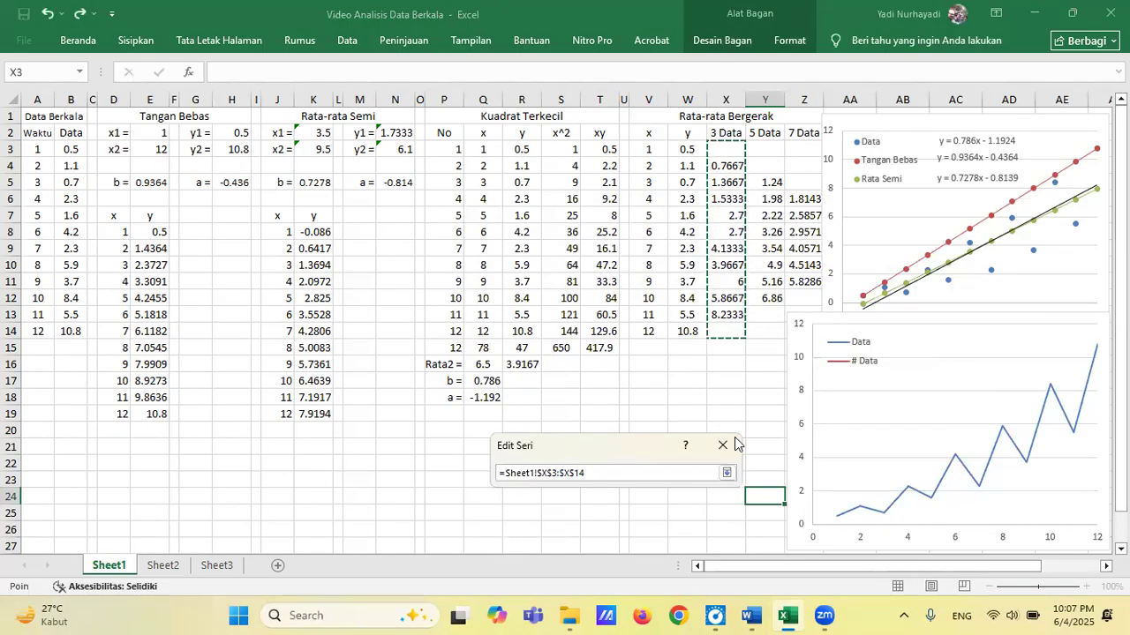
left_click(728, 474)
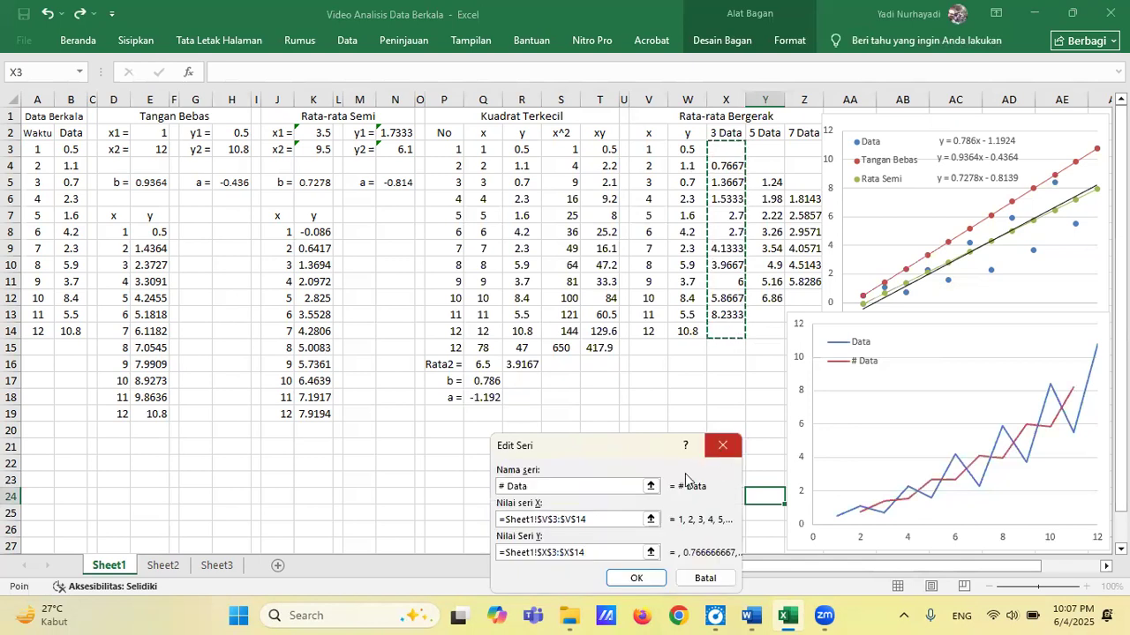
left_click(635, 578)
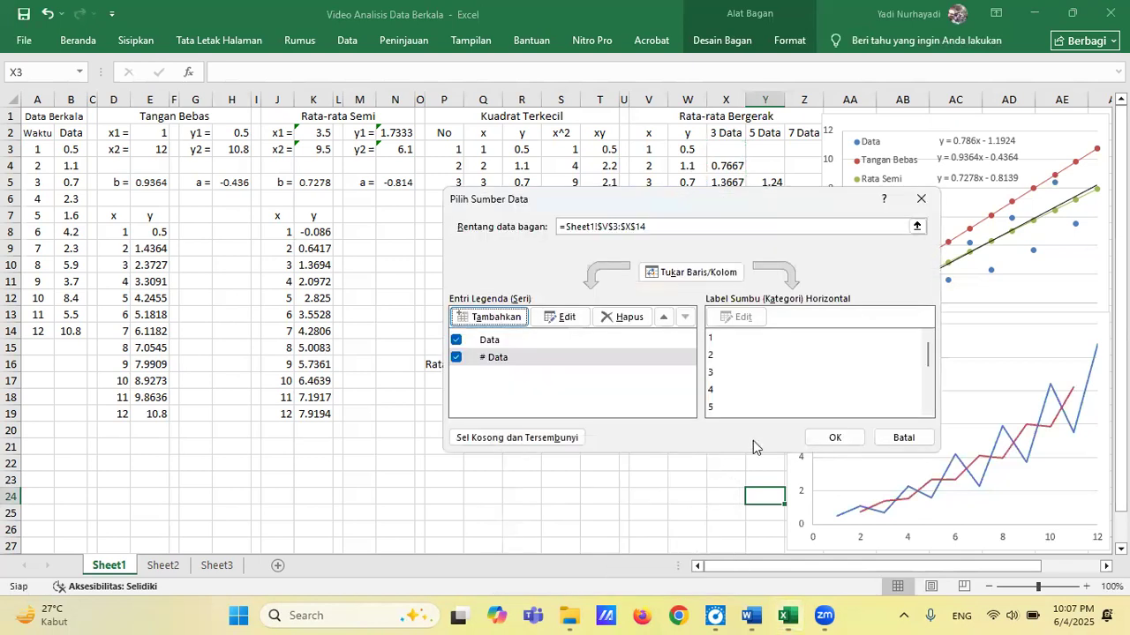
left_click(835, 439)
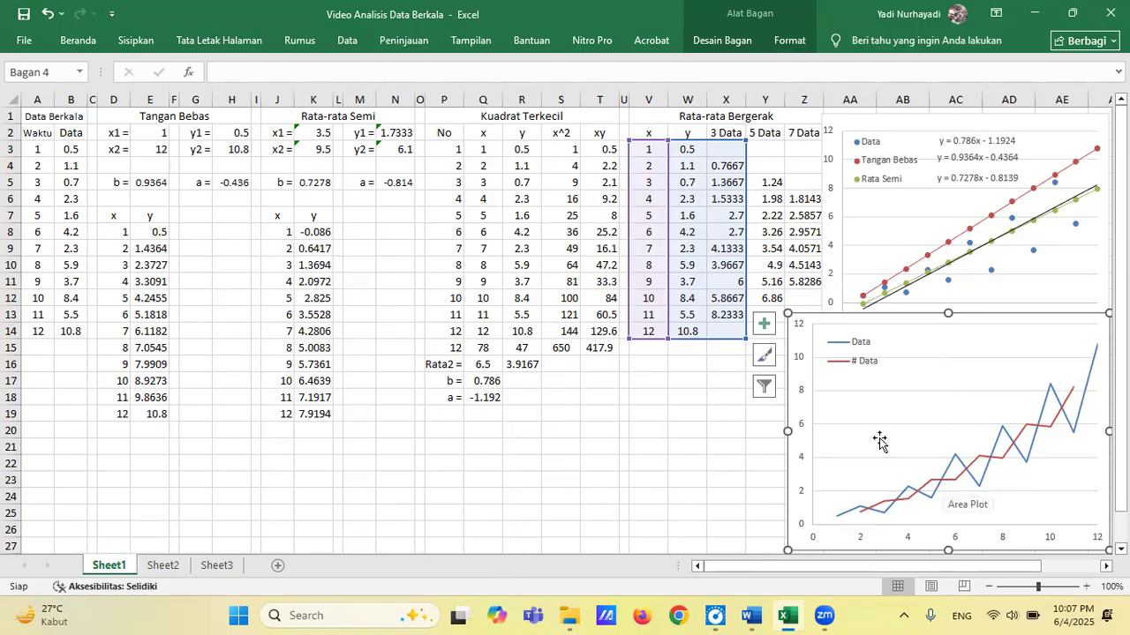
Add a third series named 5 Data to the lower line chart.
left_click(1023, 459)
right_click(1022, 459)
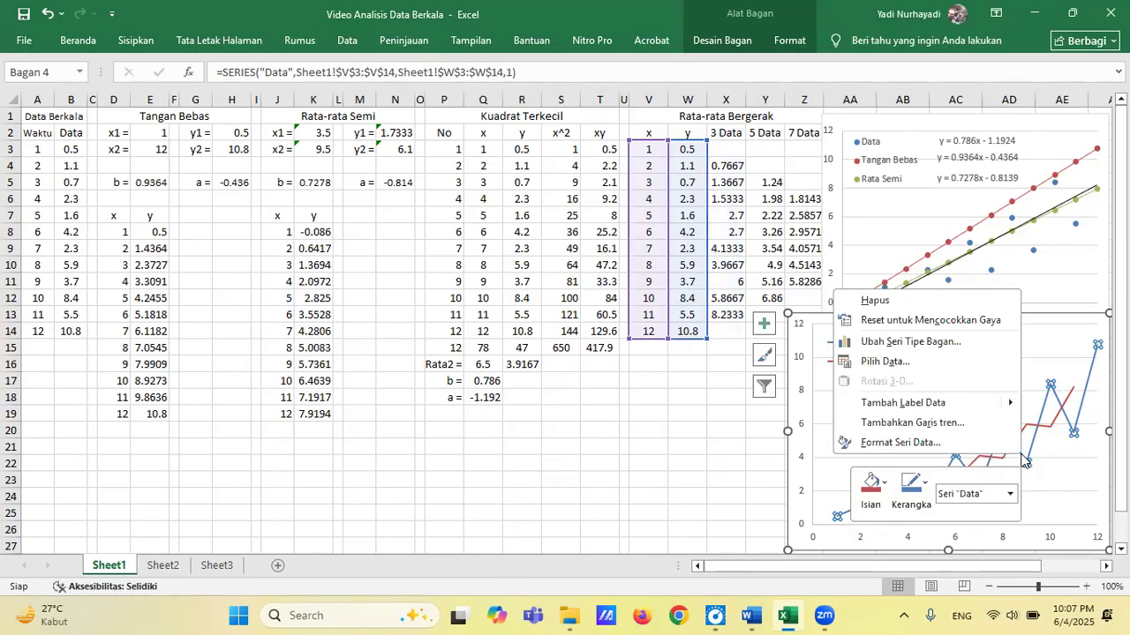
left_click(885, 362)
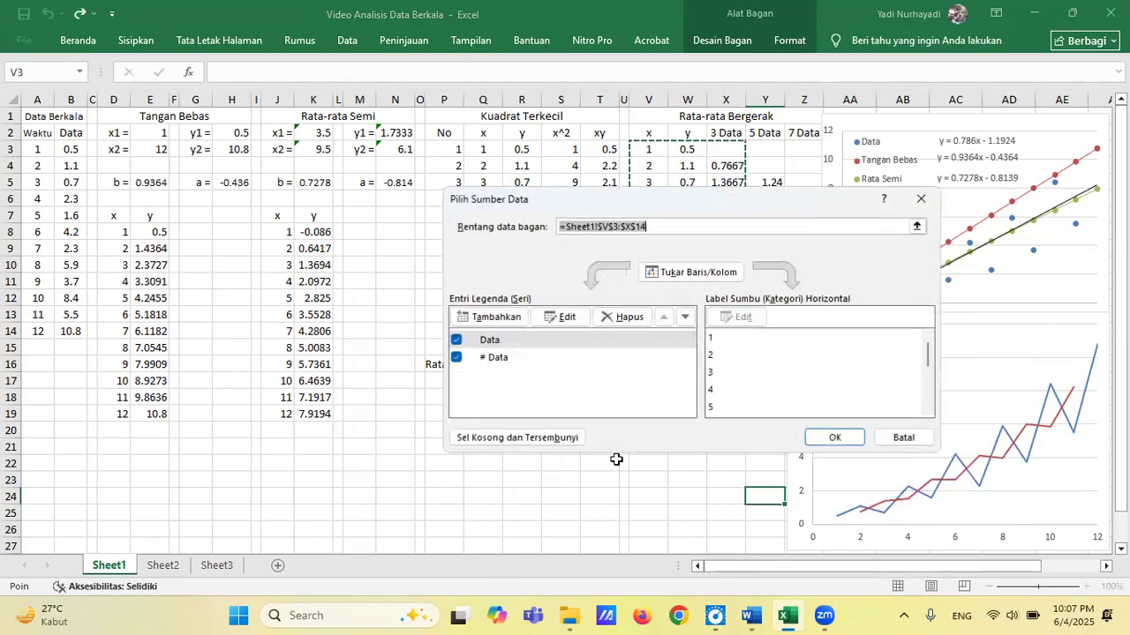
left_click(495, 319)
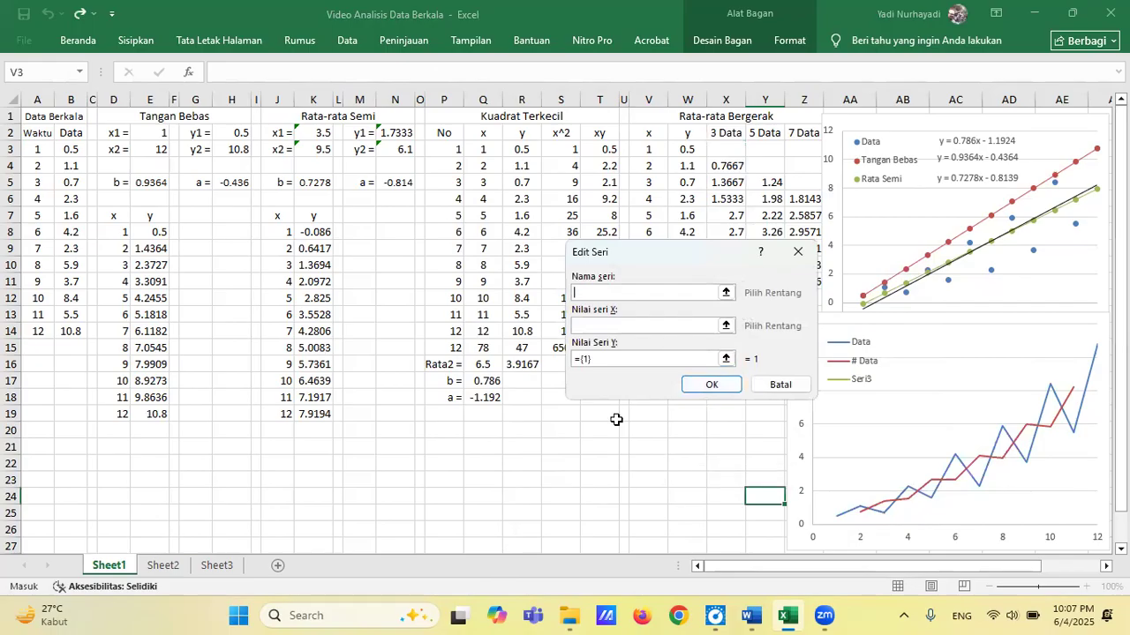
type("5 Data")
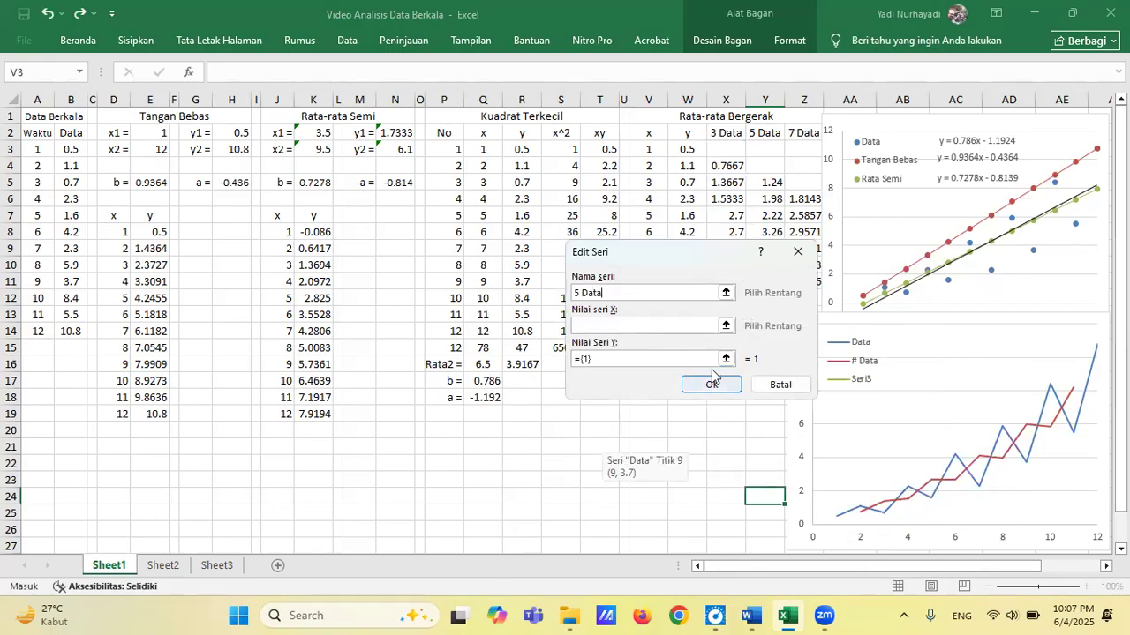
Set the 5 Data series' X values to V3:V14 and its Y values to Y3:Y14, and apply the data source changes.
left_click(725, 326)
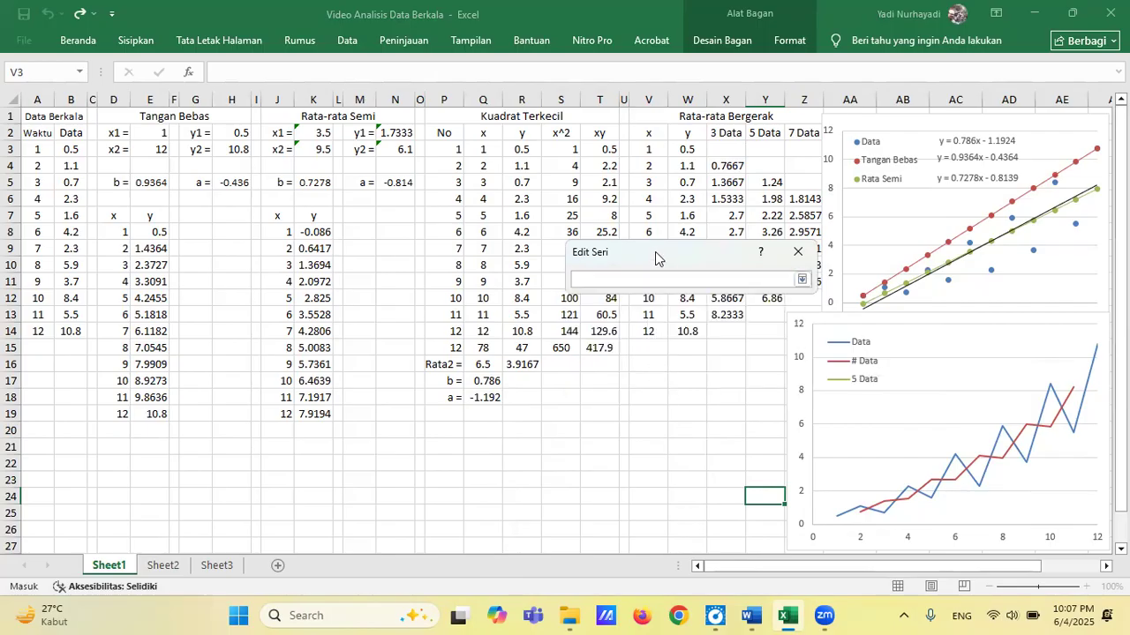
left_click_drag(655, 258, 618, 419)
left_click_drag(651, 148, 658, 338)
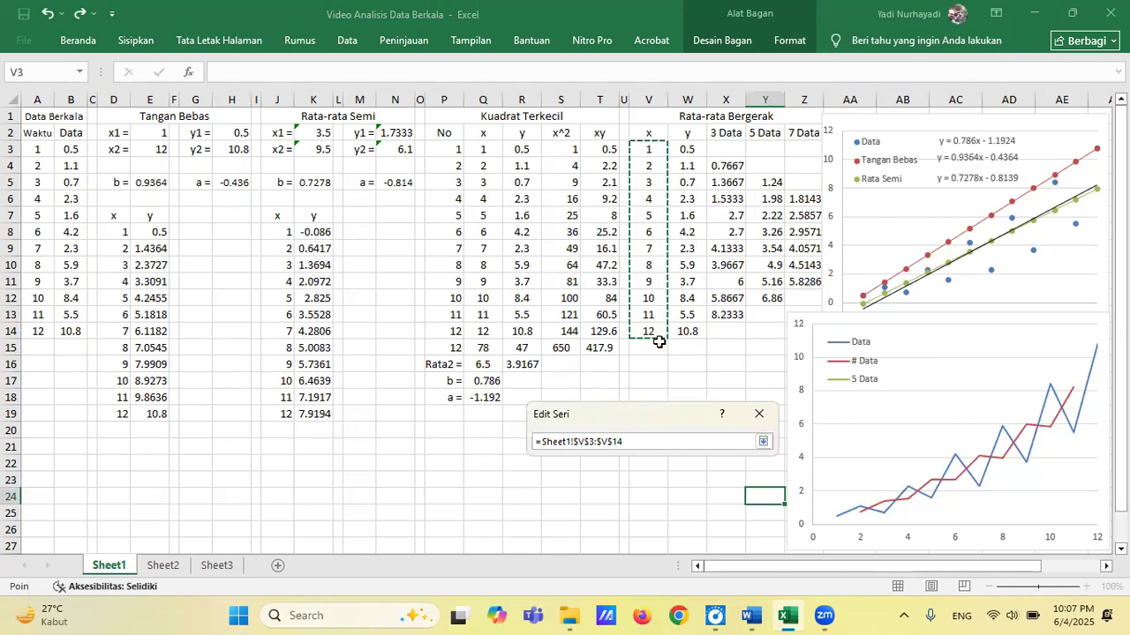
left_click(762, 441)
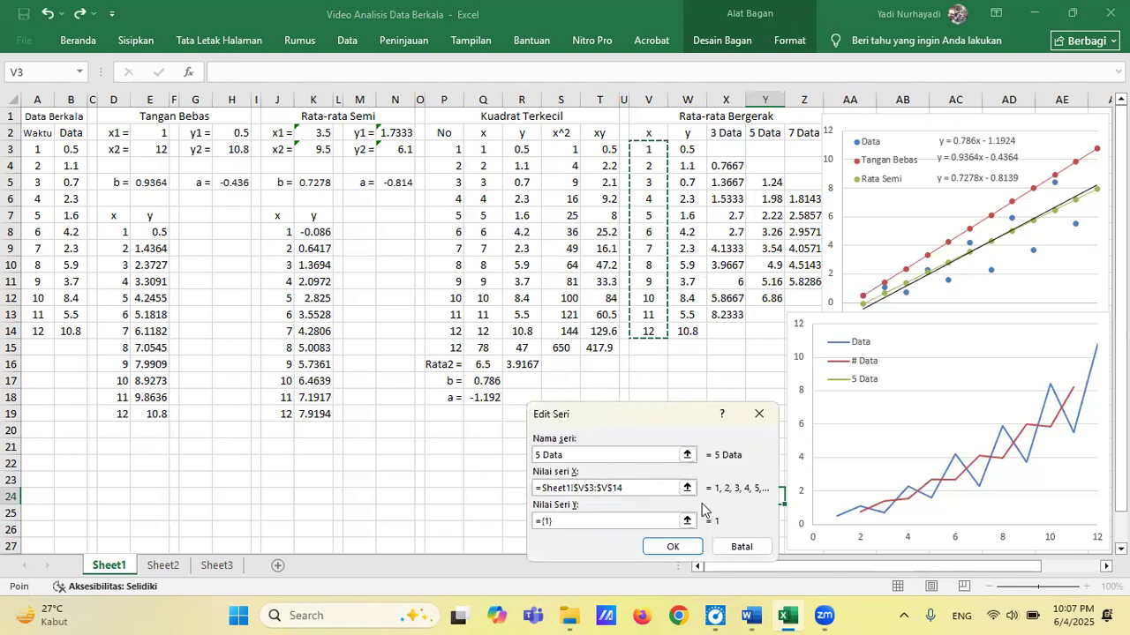
left_click(687, 521)
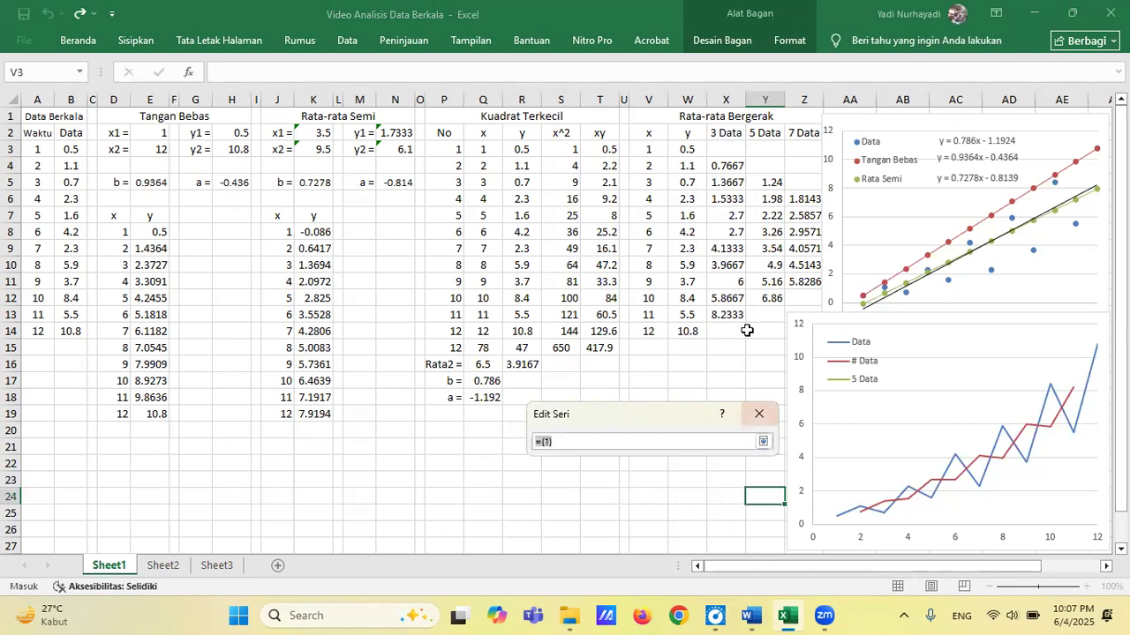
left_click_drag(765, 150, 767, 331)
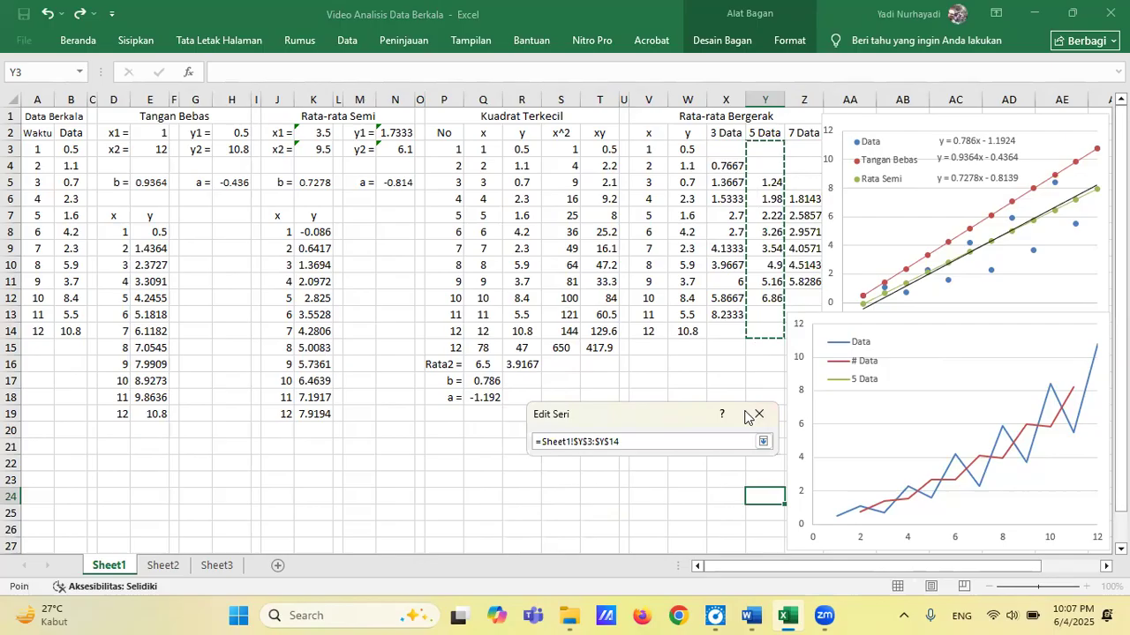
left_click(763, 441)
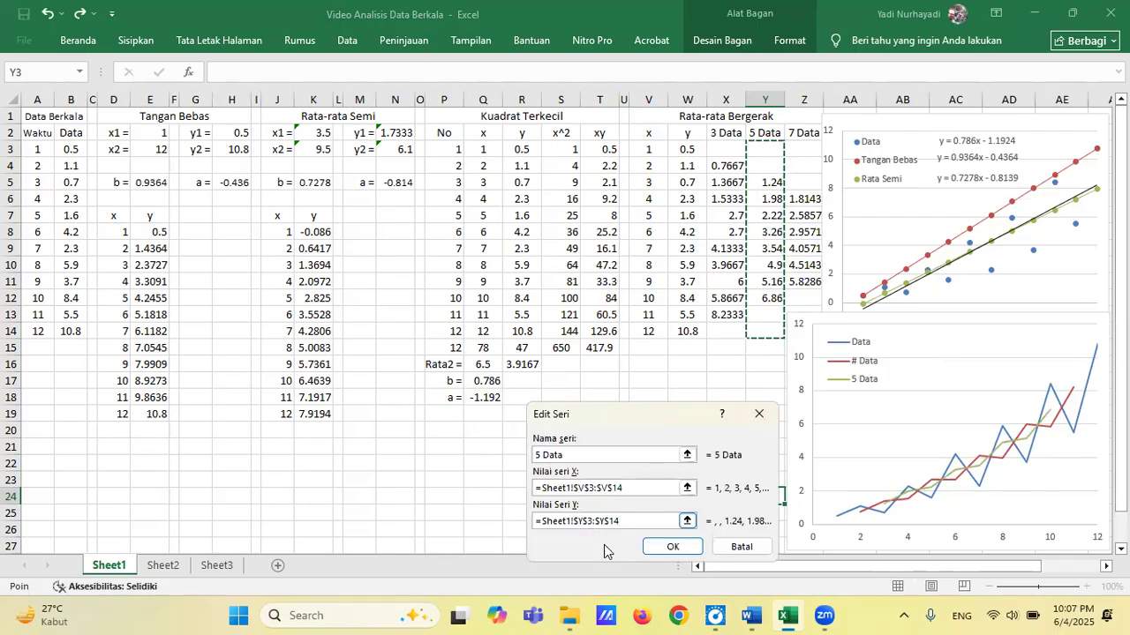
left_click(671, 547)
left_click(832, 437)
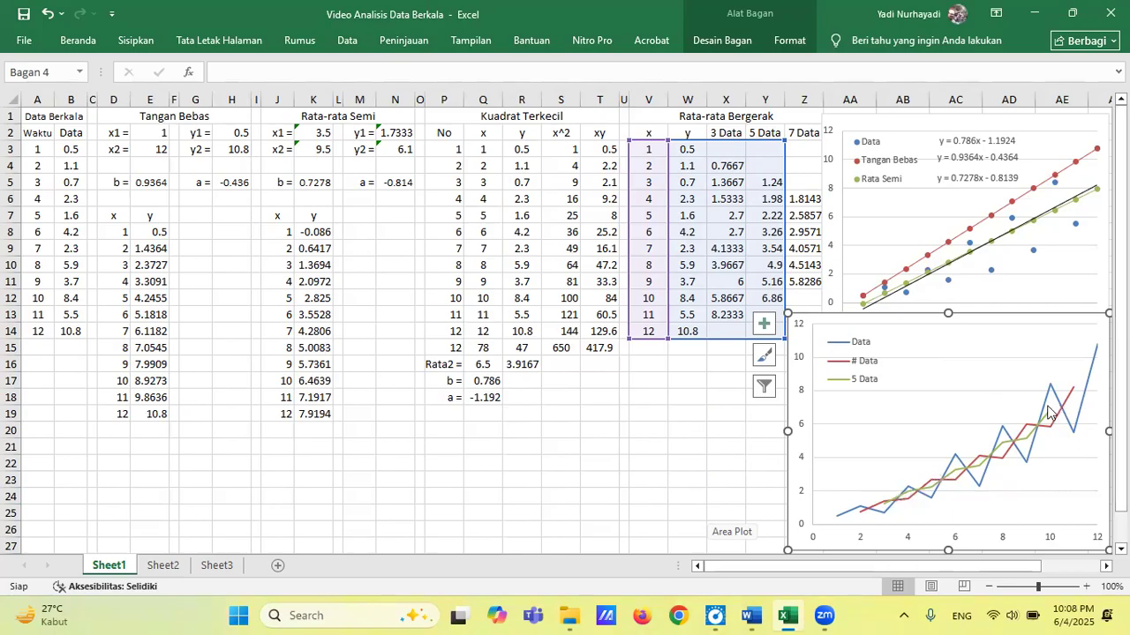
left_click(725, 422)
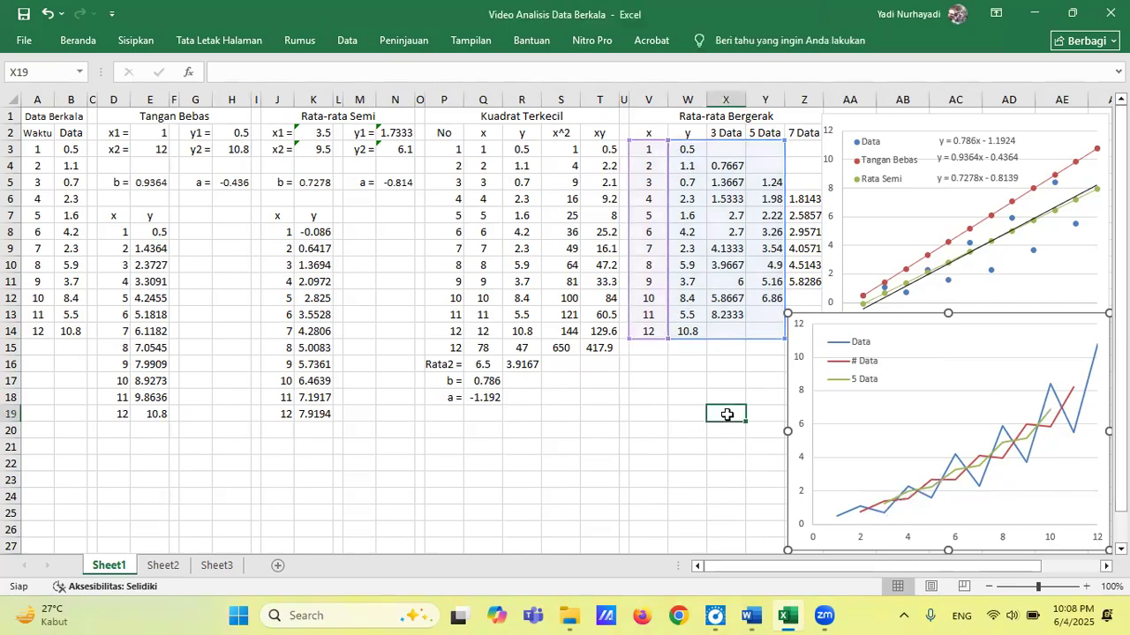
Add a fourth series named 7 Data to the lower line chart.
left_click(1033, 456)
right_click(1022, 459)
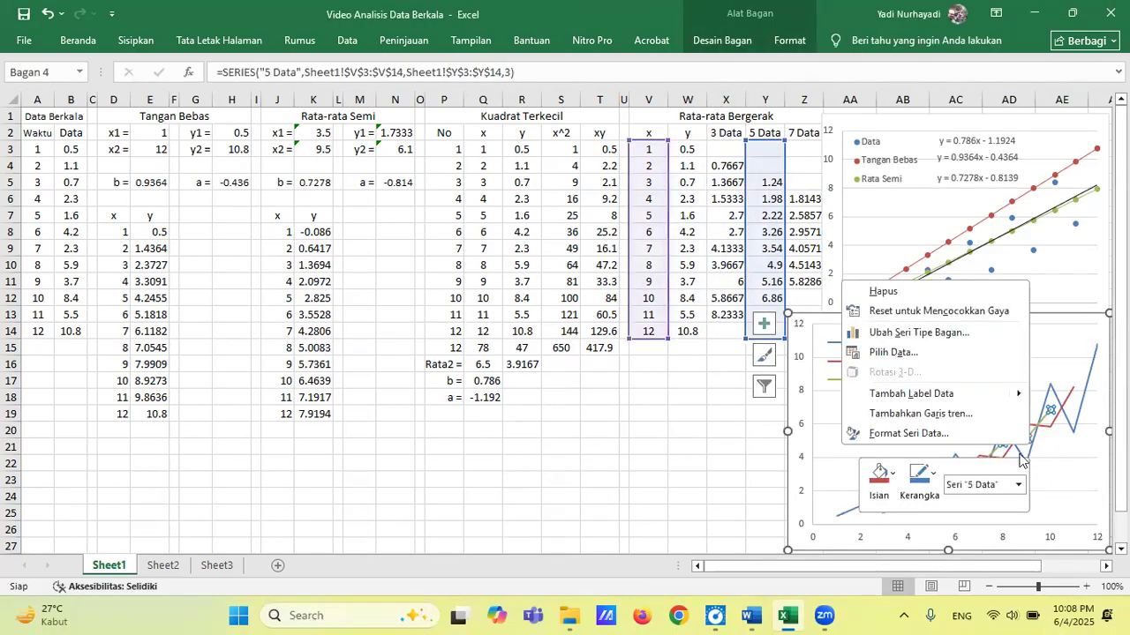
left_click(903, 353)
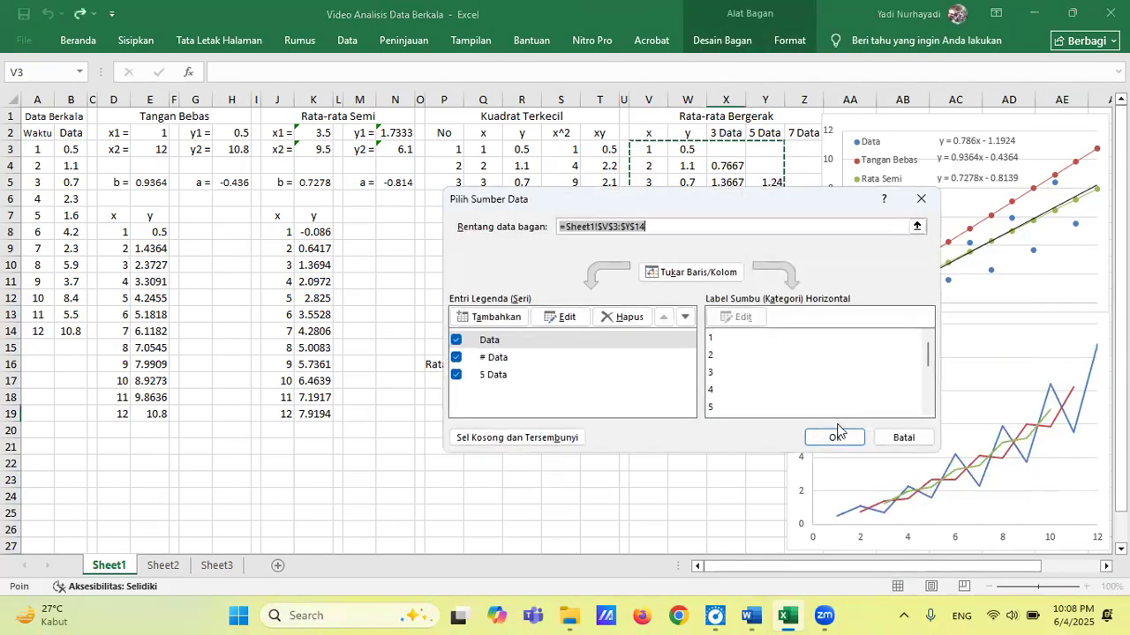
left_click(492, 317)
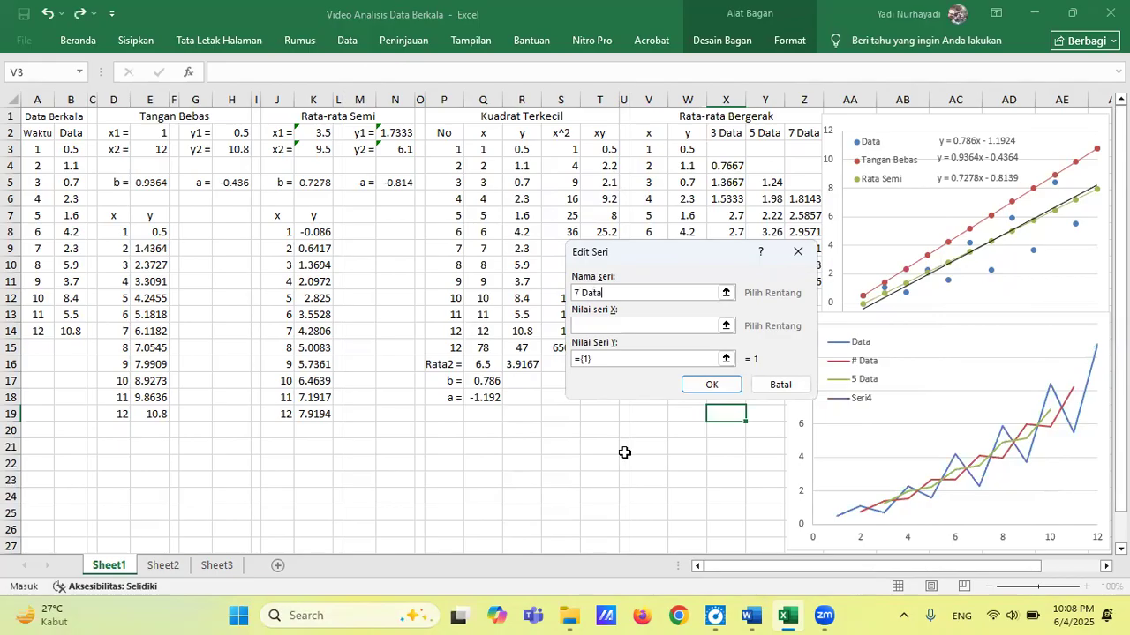
Set the 7 Data series' X values to V3:V14 and its Y values to Z3:Z14, and apply the data source changes.
left_click(726, 326)
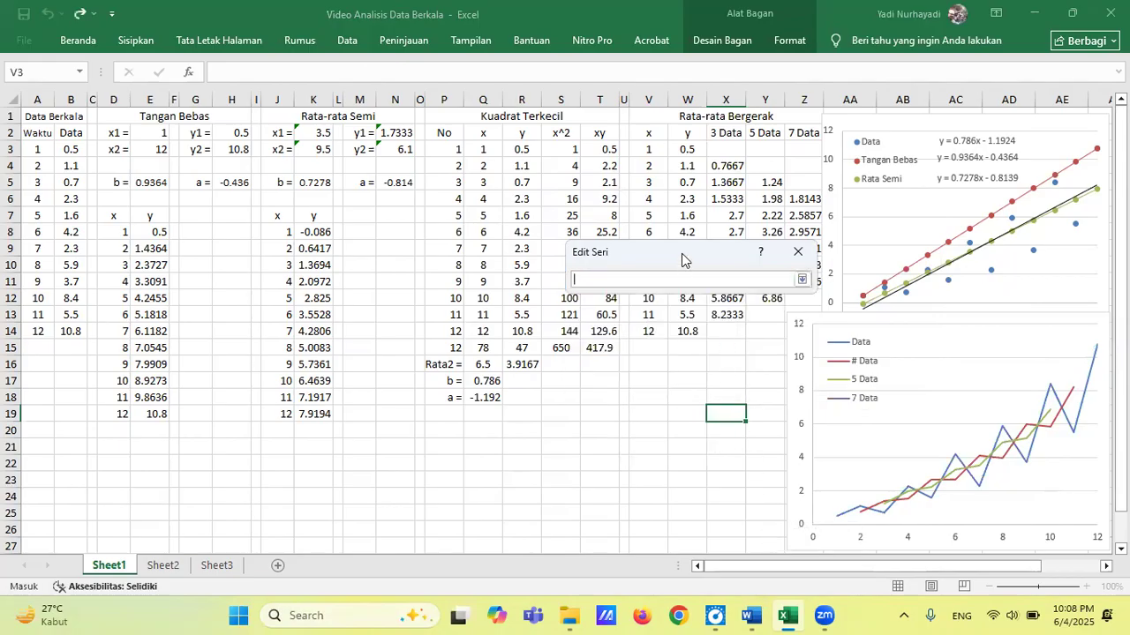
left_click_drag(648, 150, 648, 331)
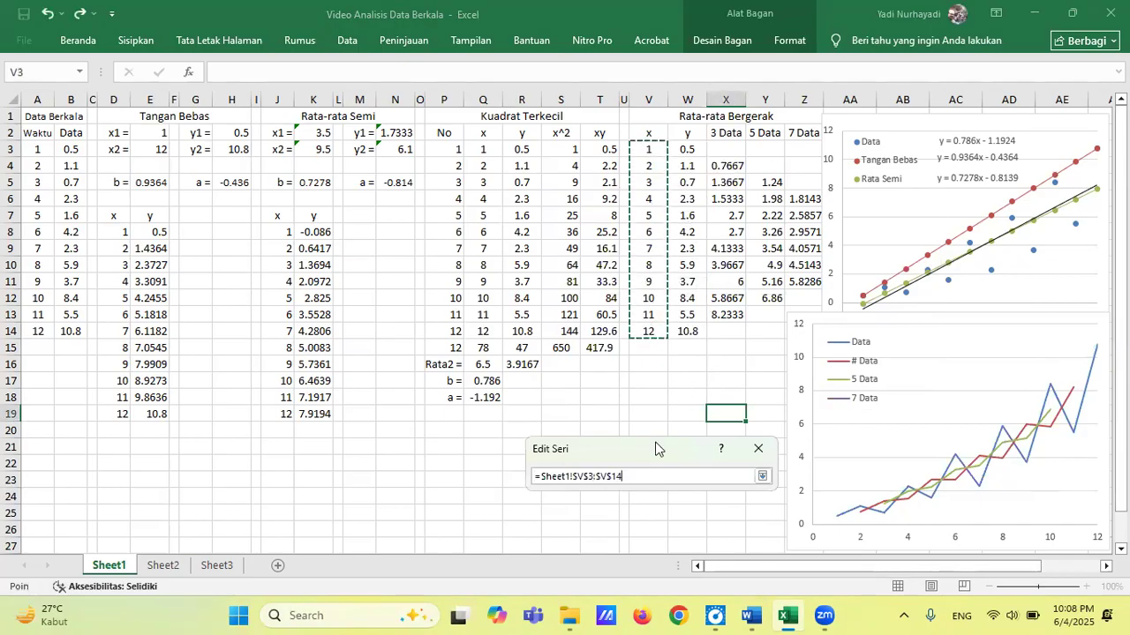
left_click(762, 476)
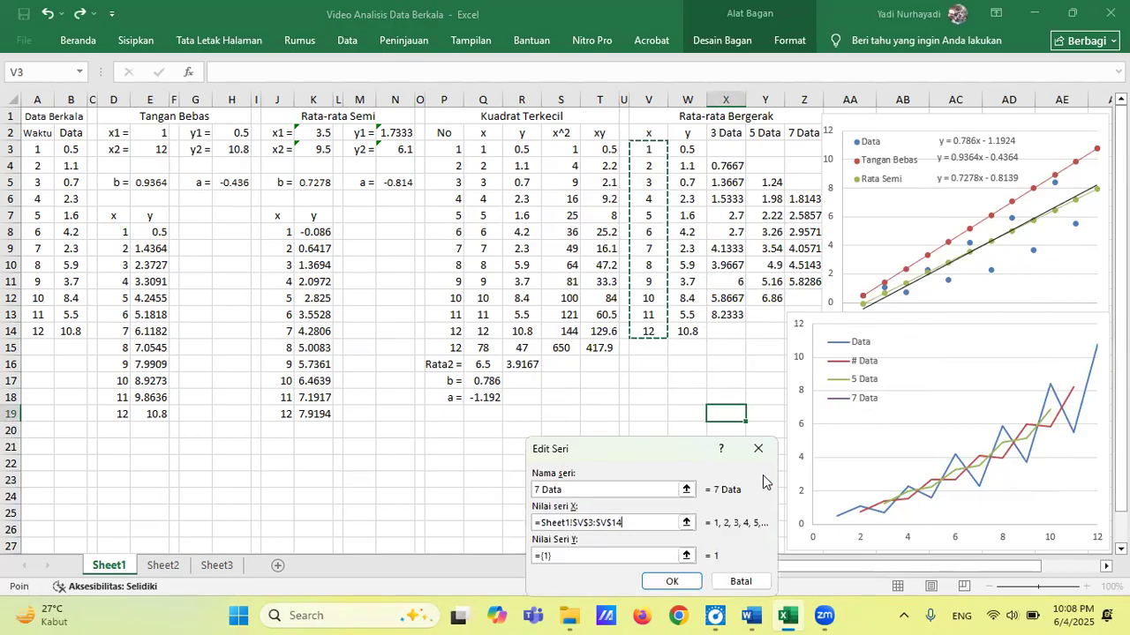
left_click(685, 556)
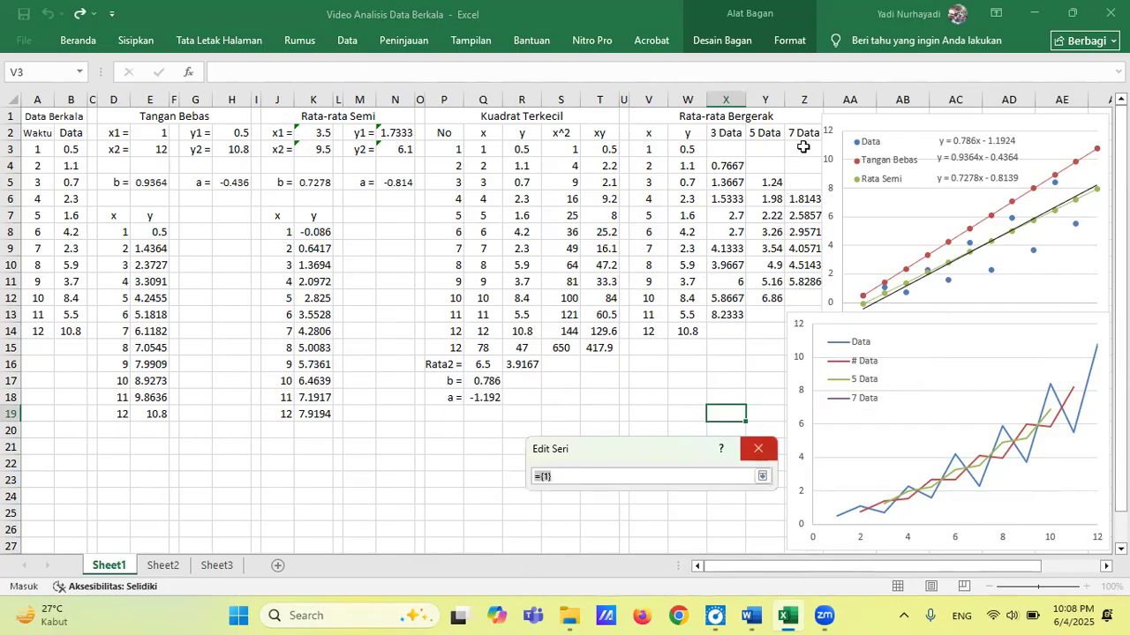
left_click_drag(803, 146, 799, 329)
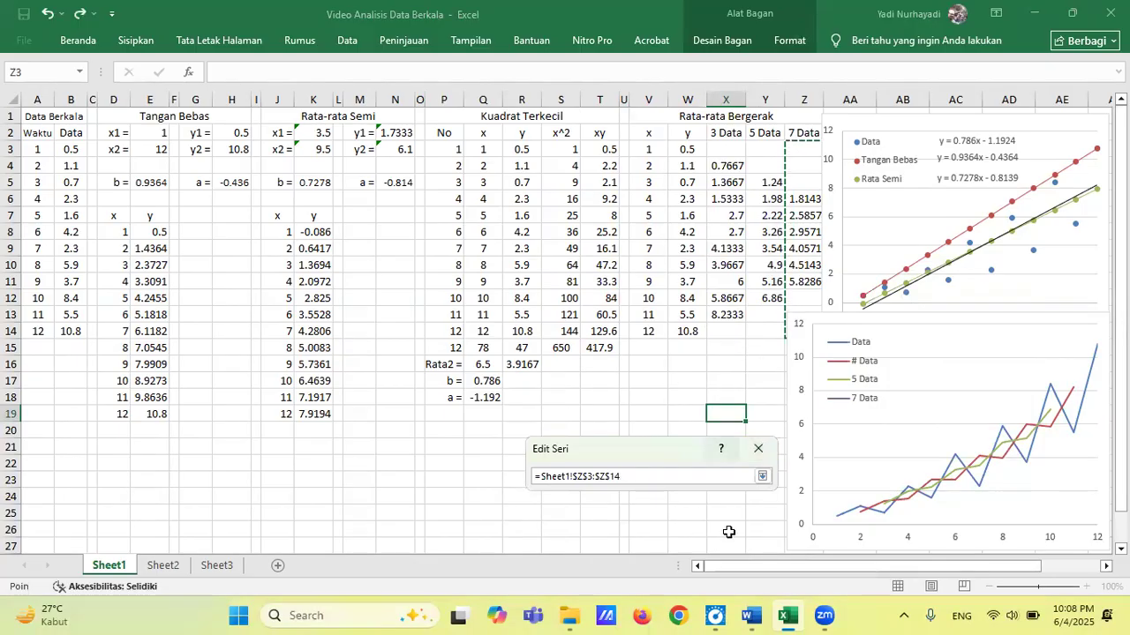
left_click(762, 477)
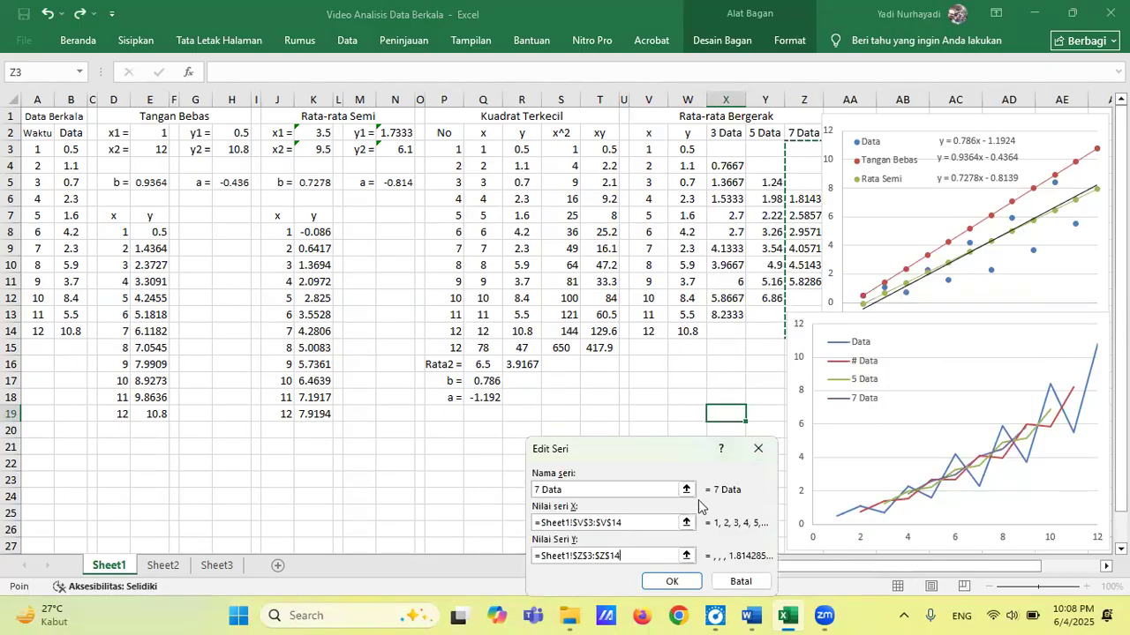
left_click(674, 581)
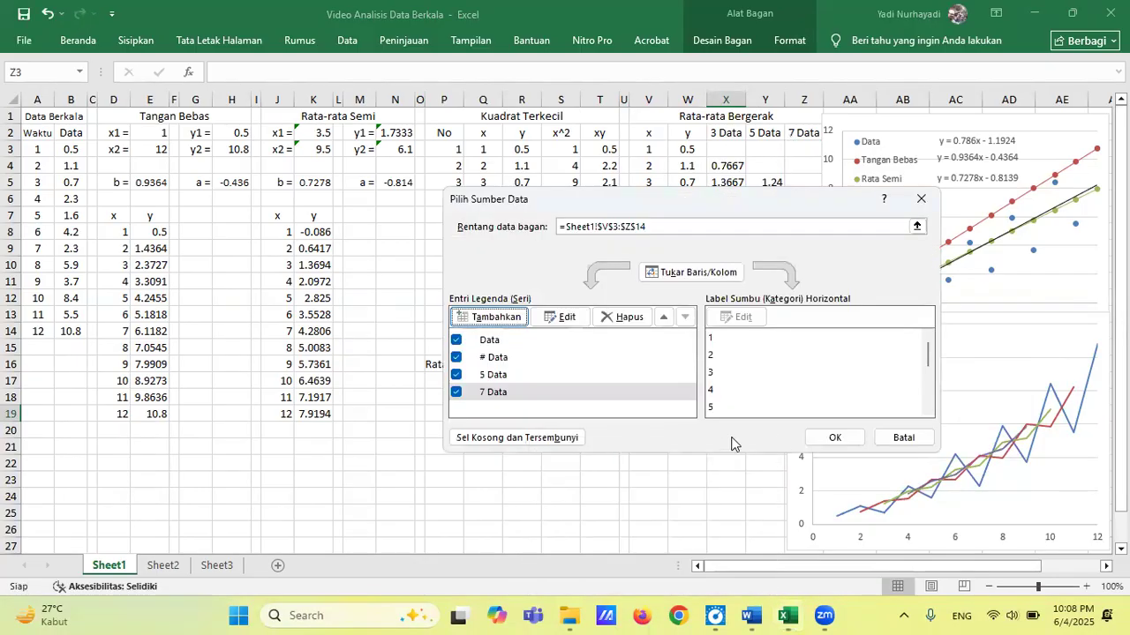
left_click(833, 436)
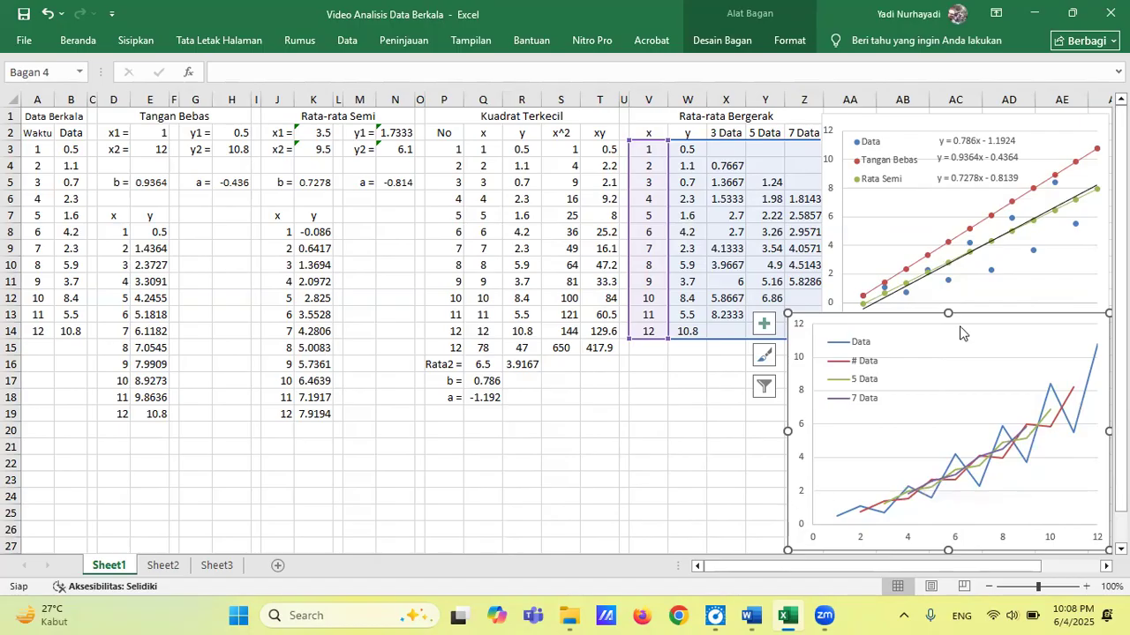
Reduce the lower line chart's height from its upper edge to uncover the upper scatter chart's horizontal axis labels.
left_click_drag(949, 313, 948, 340)
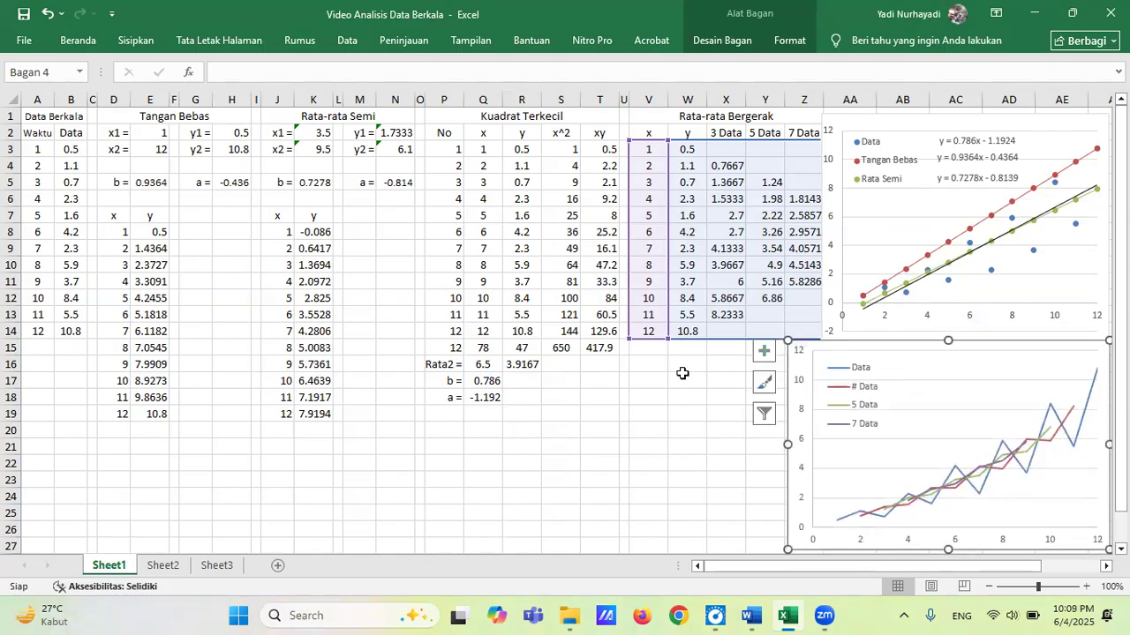
left_click(722, 350)
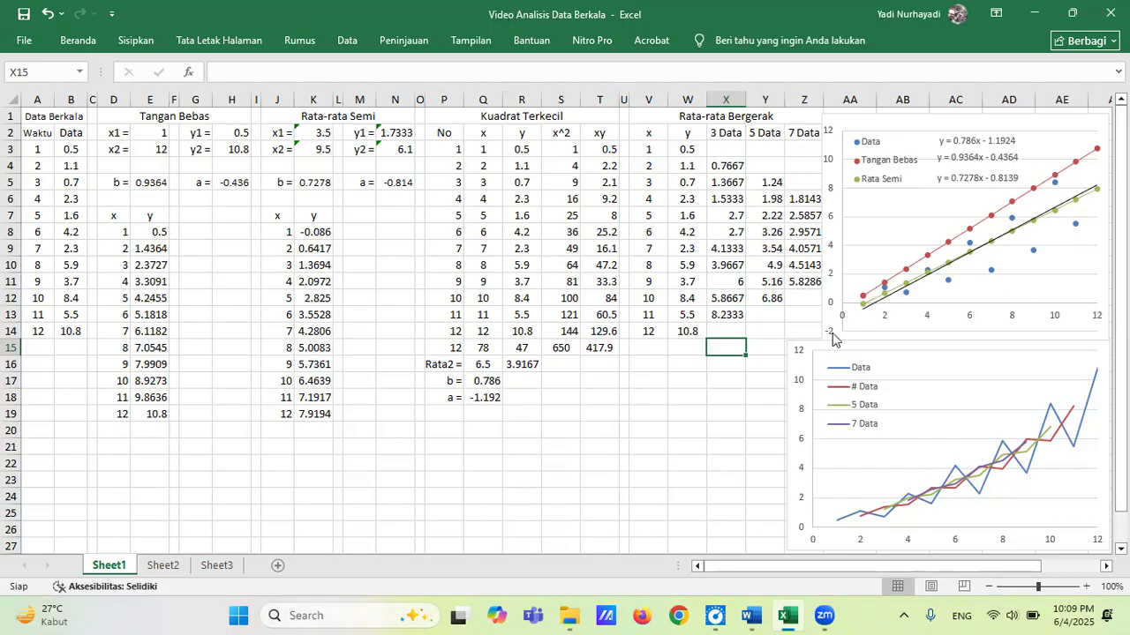
Set the minimum bound of the upper scatter chart's vertical axis to 0.
left_click(834, 273)
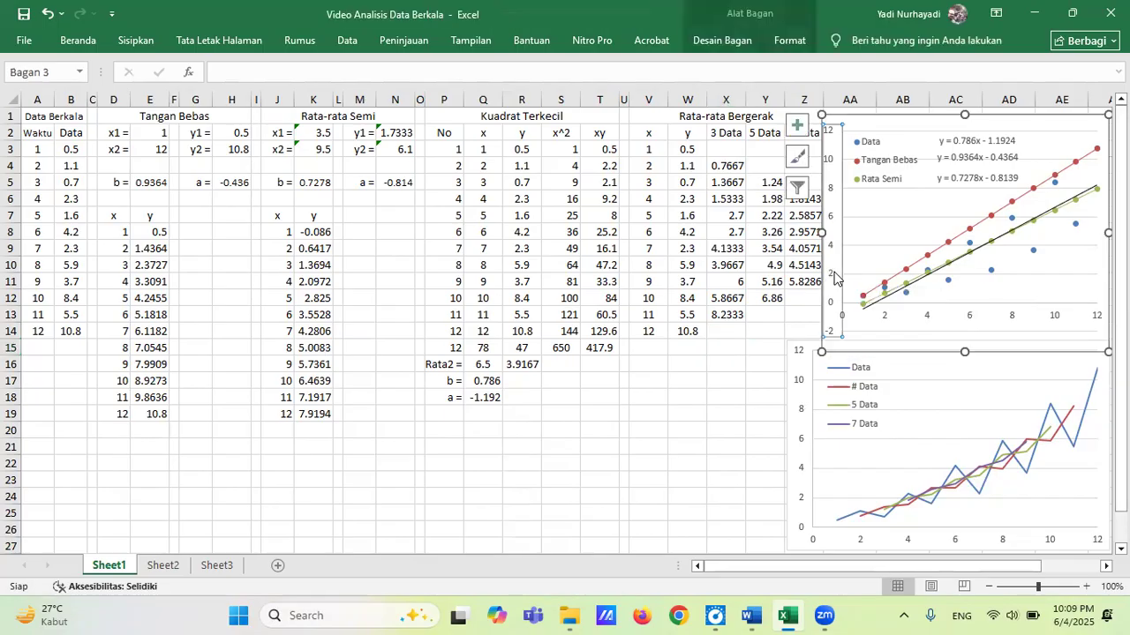
right_click(834, 277)
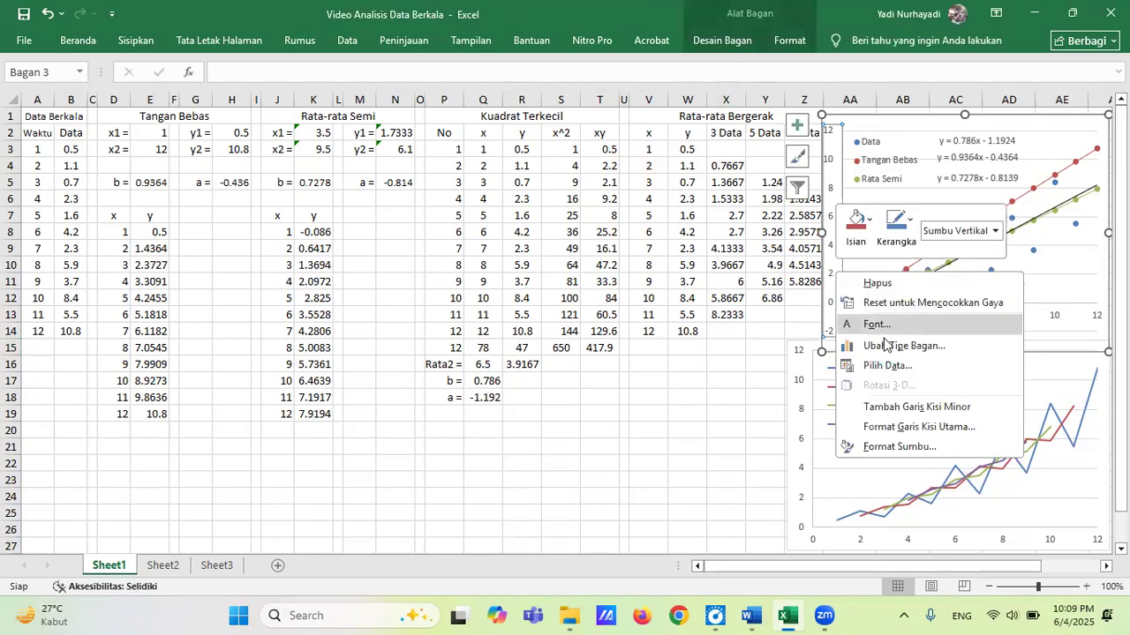
left_click(918, 448)
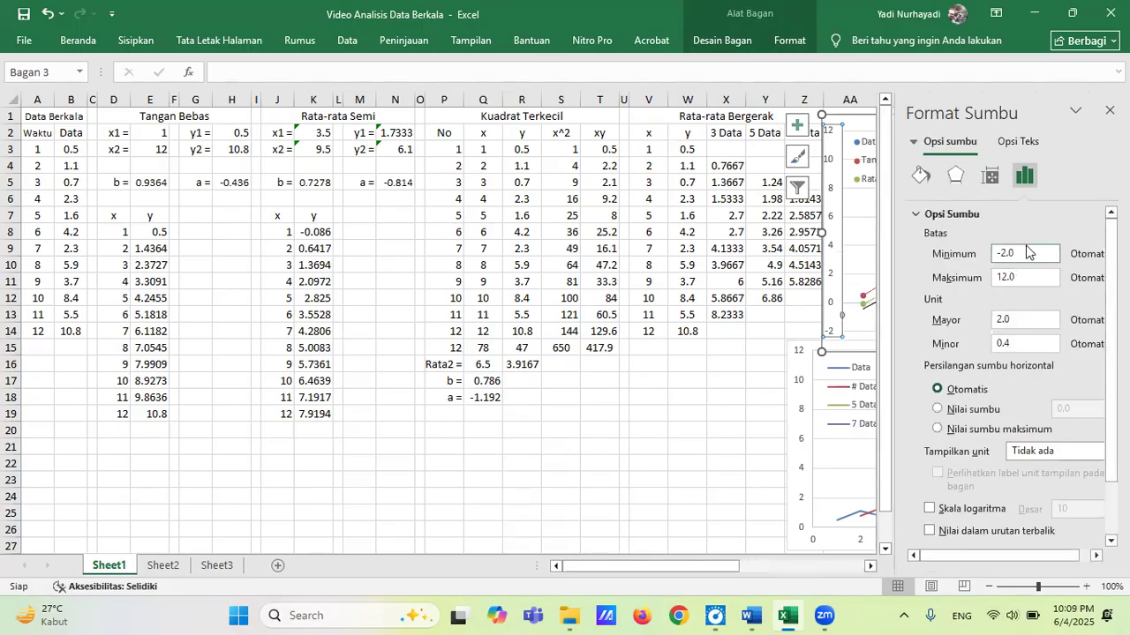
left_click(1028, 253)
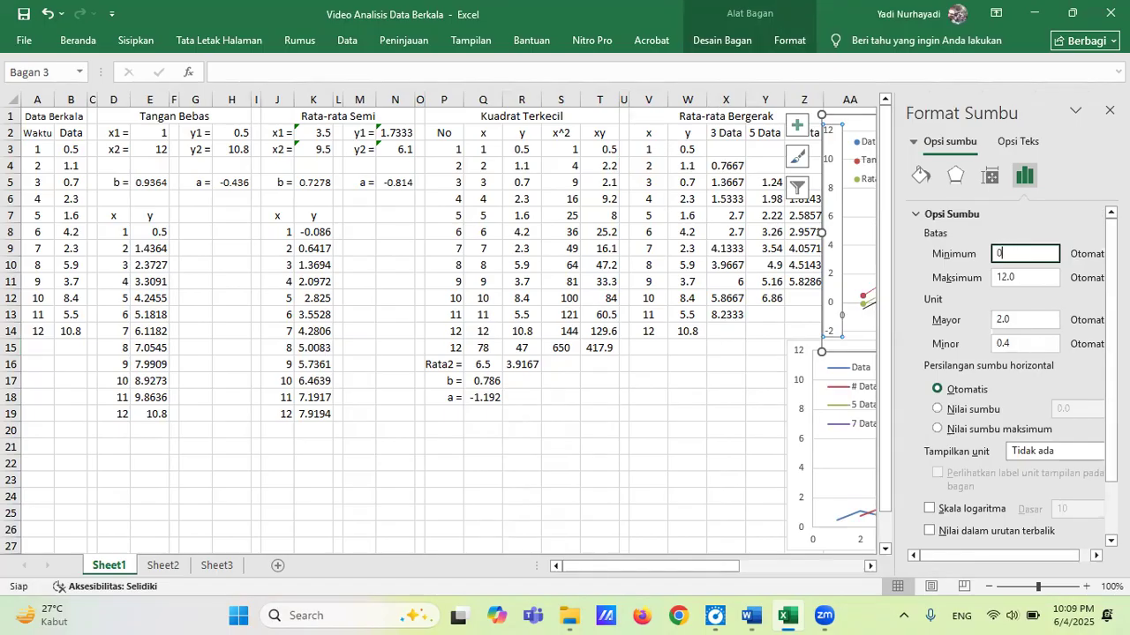
type("0")
left_click(1109, 111)
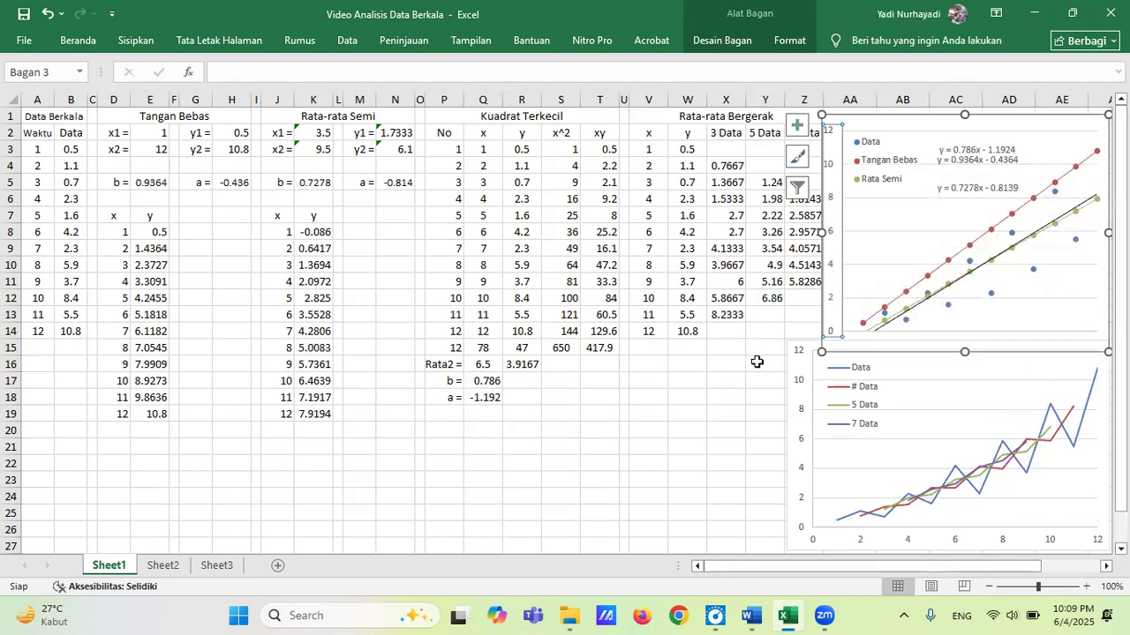
left_click(756, 349)
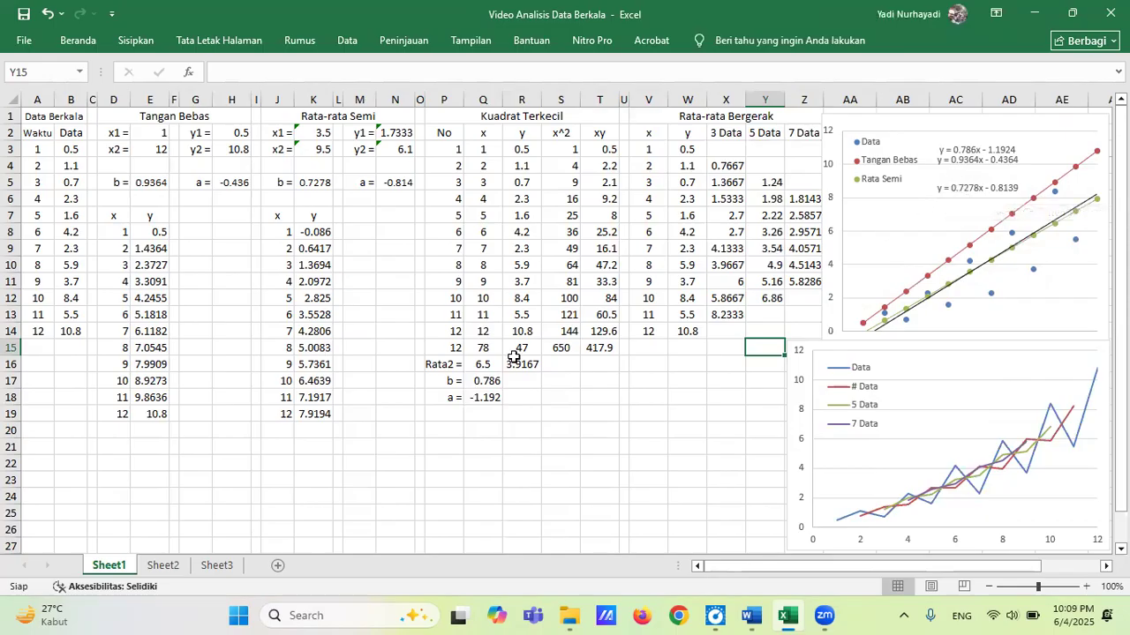
Reposition the three trendline equations in the upper chart so each lines up with its legend entry: Data, Tangan Bebas and Rata Semi.
left_click(962, 146)
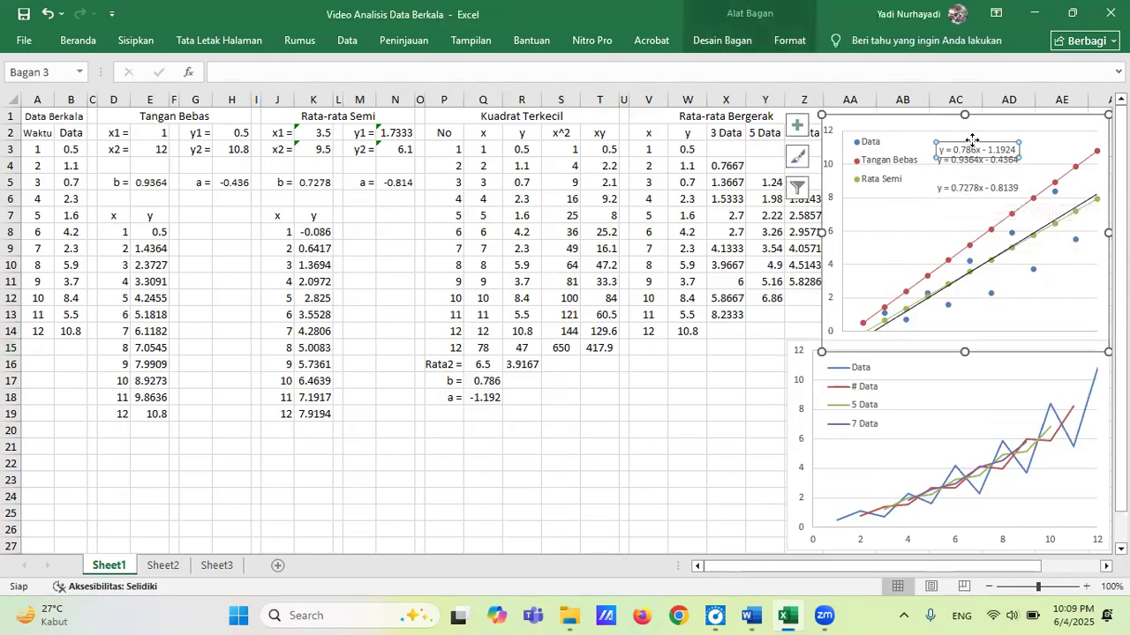
left_click_drag(962, 146, 961, 129)
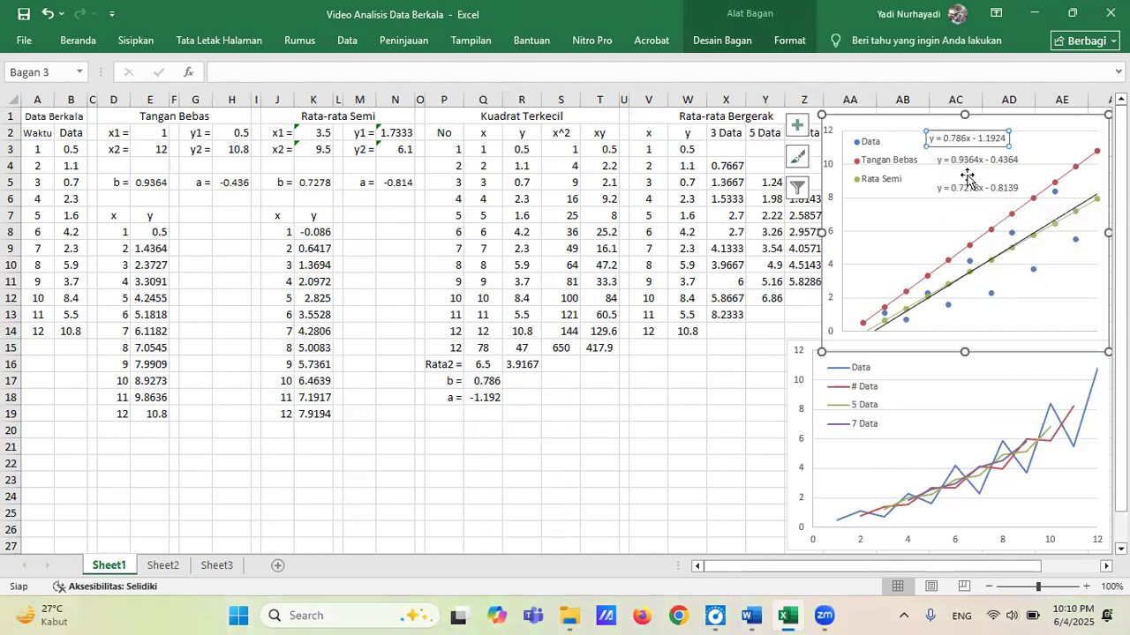
left_click(977, 156)
left_click_drag(975, 154, 968, 173)
left_click(976, 185)
left_click_drag(978, 179, 969, 172)
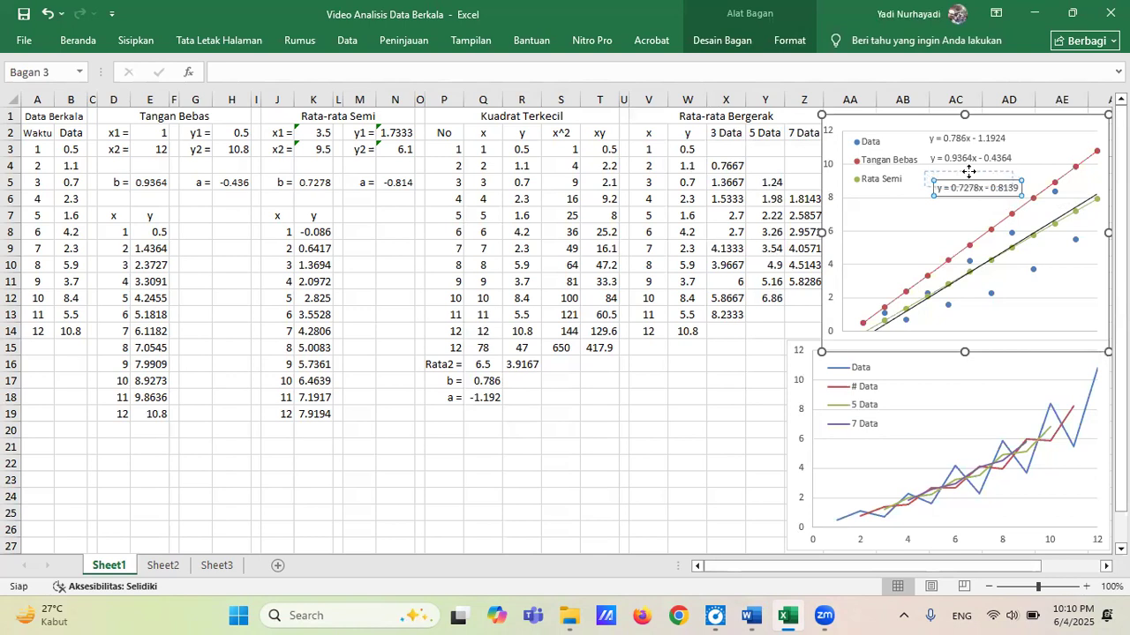
left_click_drag(969, 171, 968, 172)
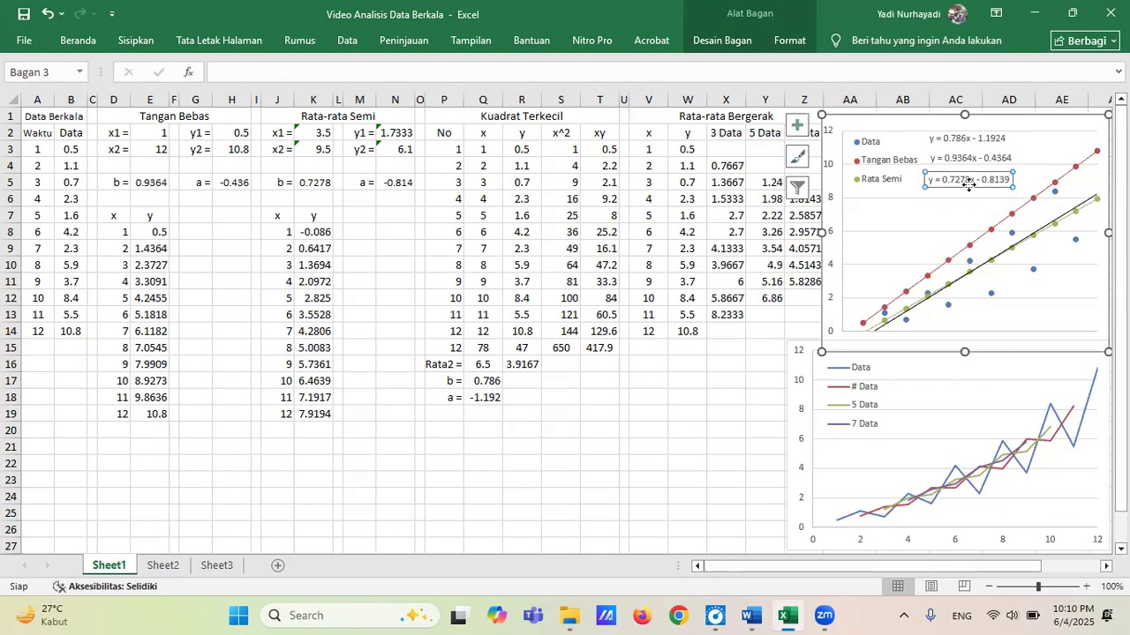
left_click(711, 365)
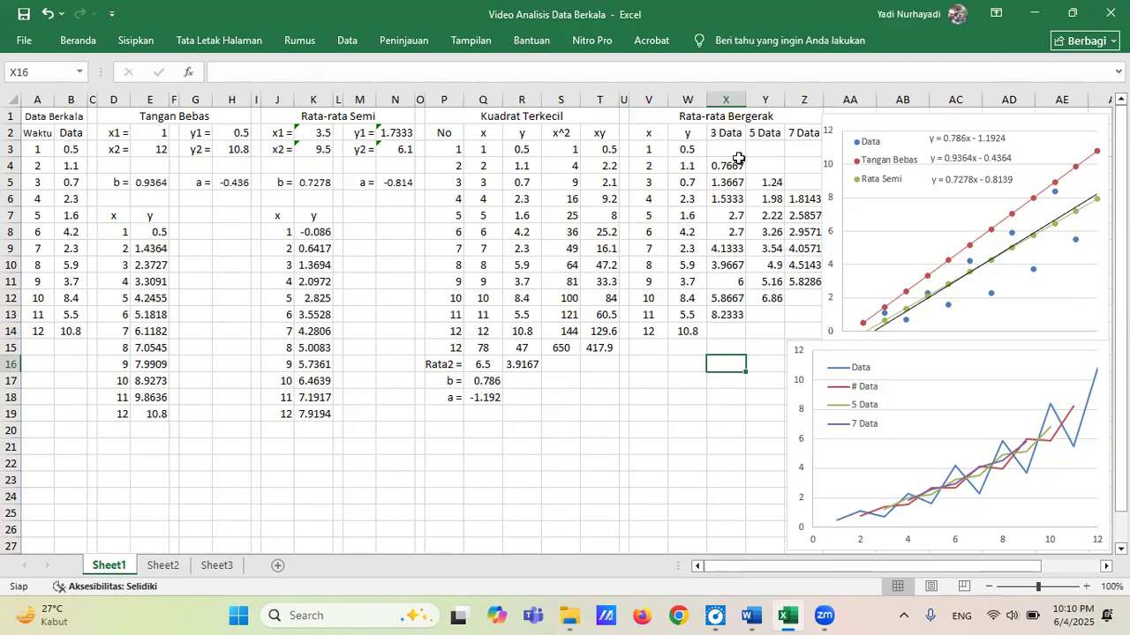
Switch to the statistika05 document in Word, review its list of trend methods under Menentukan Trend, and return to the Excel workbook.
mouse_move(788, 616)
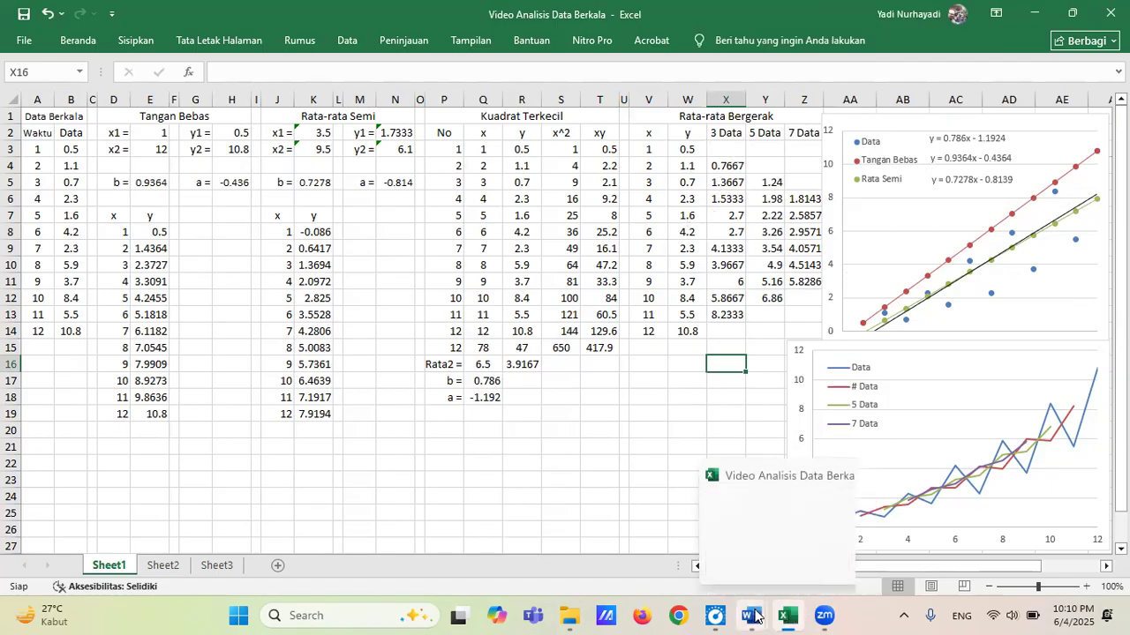
left_click(805, 556)
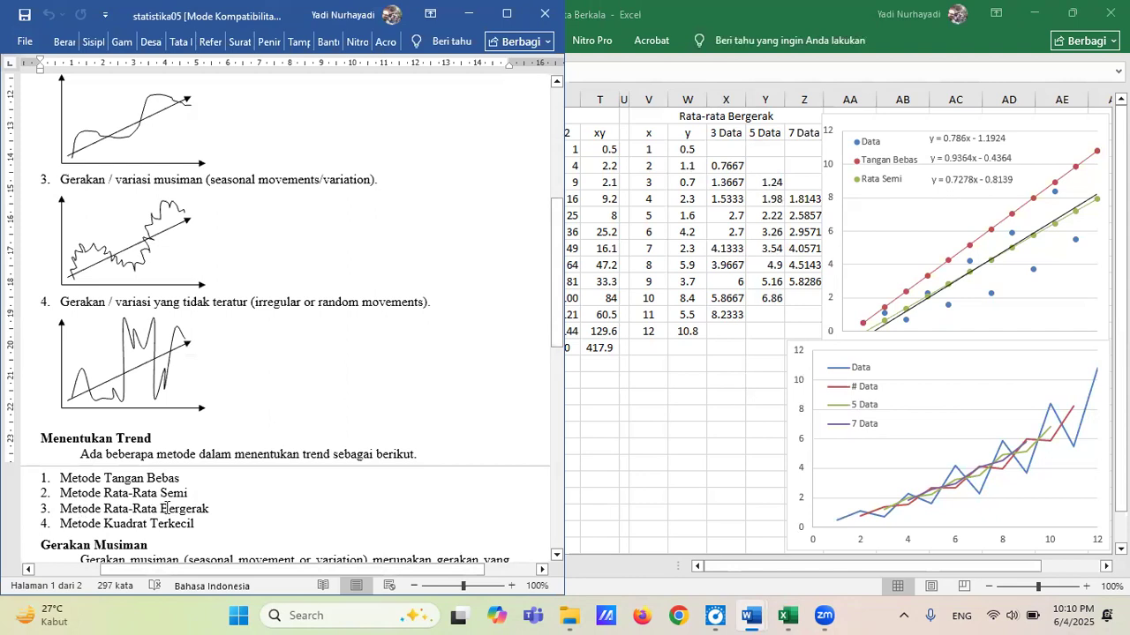
left_click(601, 450)
left_click(600, 448)
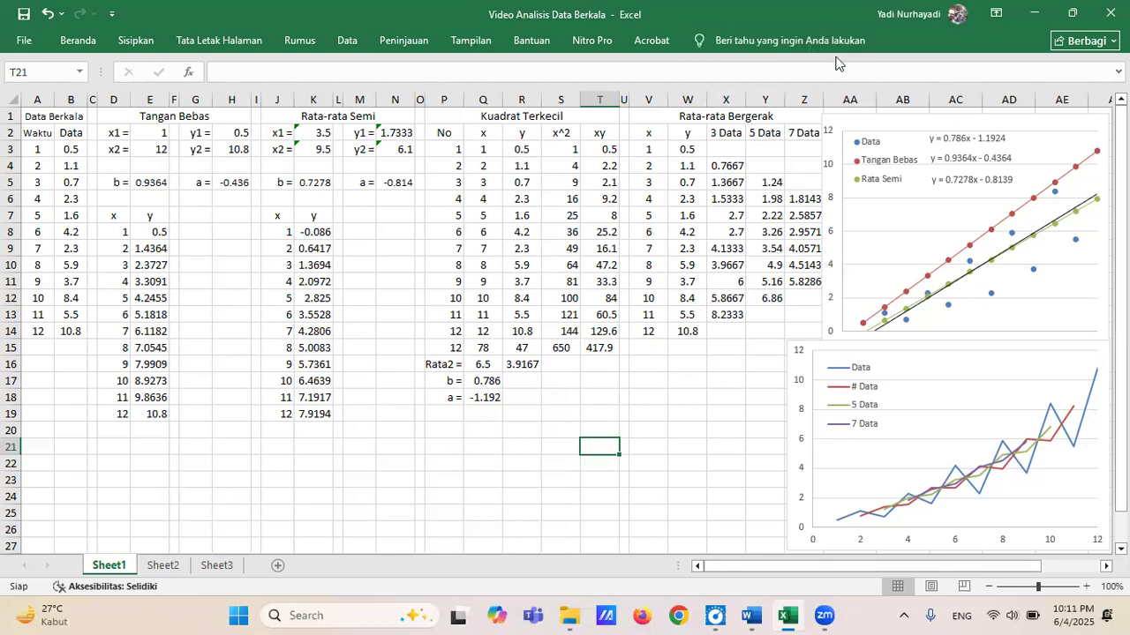
left_click(607, 57)
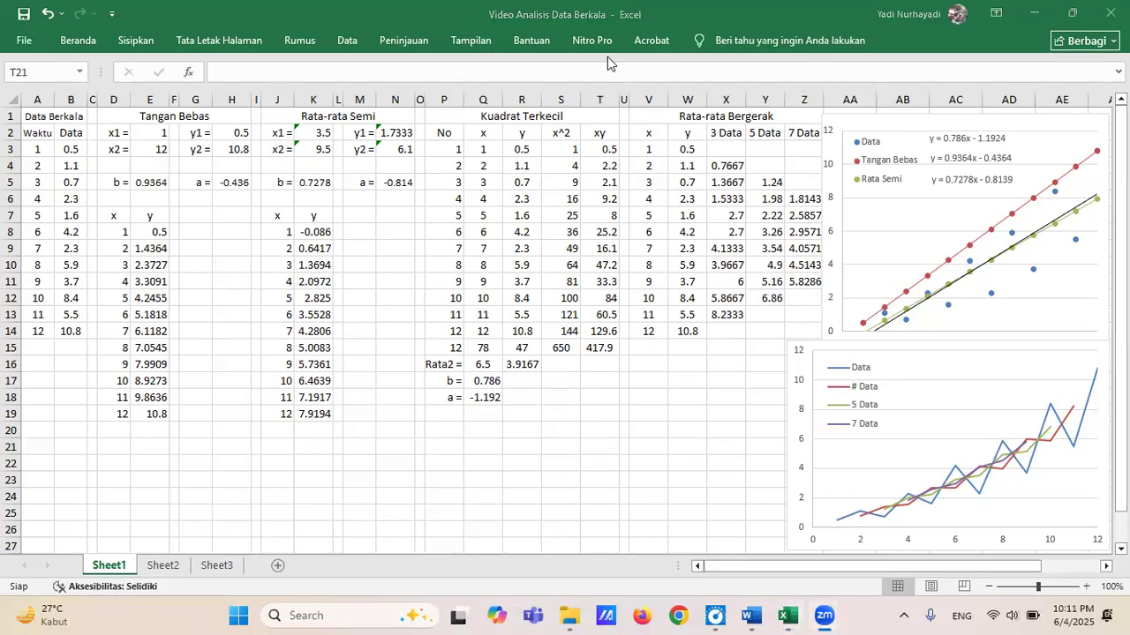